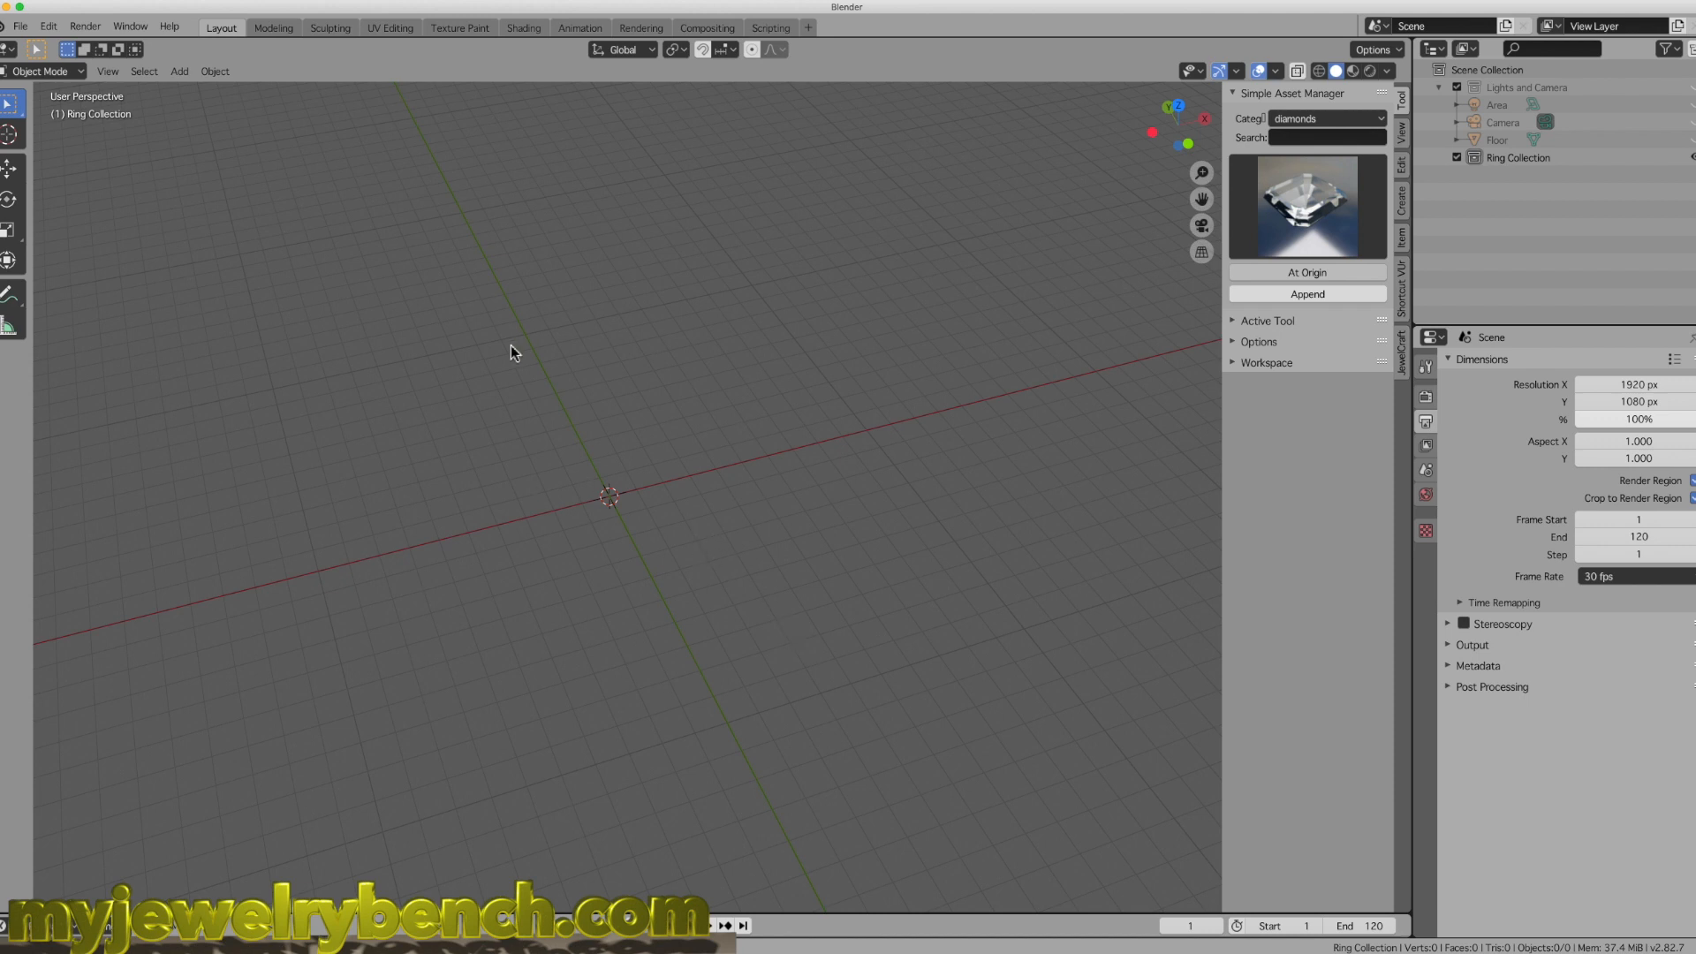
# Step: Start the Shortcut VUr add-on's on-screen shortcut display
pyautogui.moveTo(597, 389); pyautogui.dragTo(671, 425, button='middle')
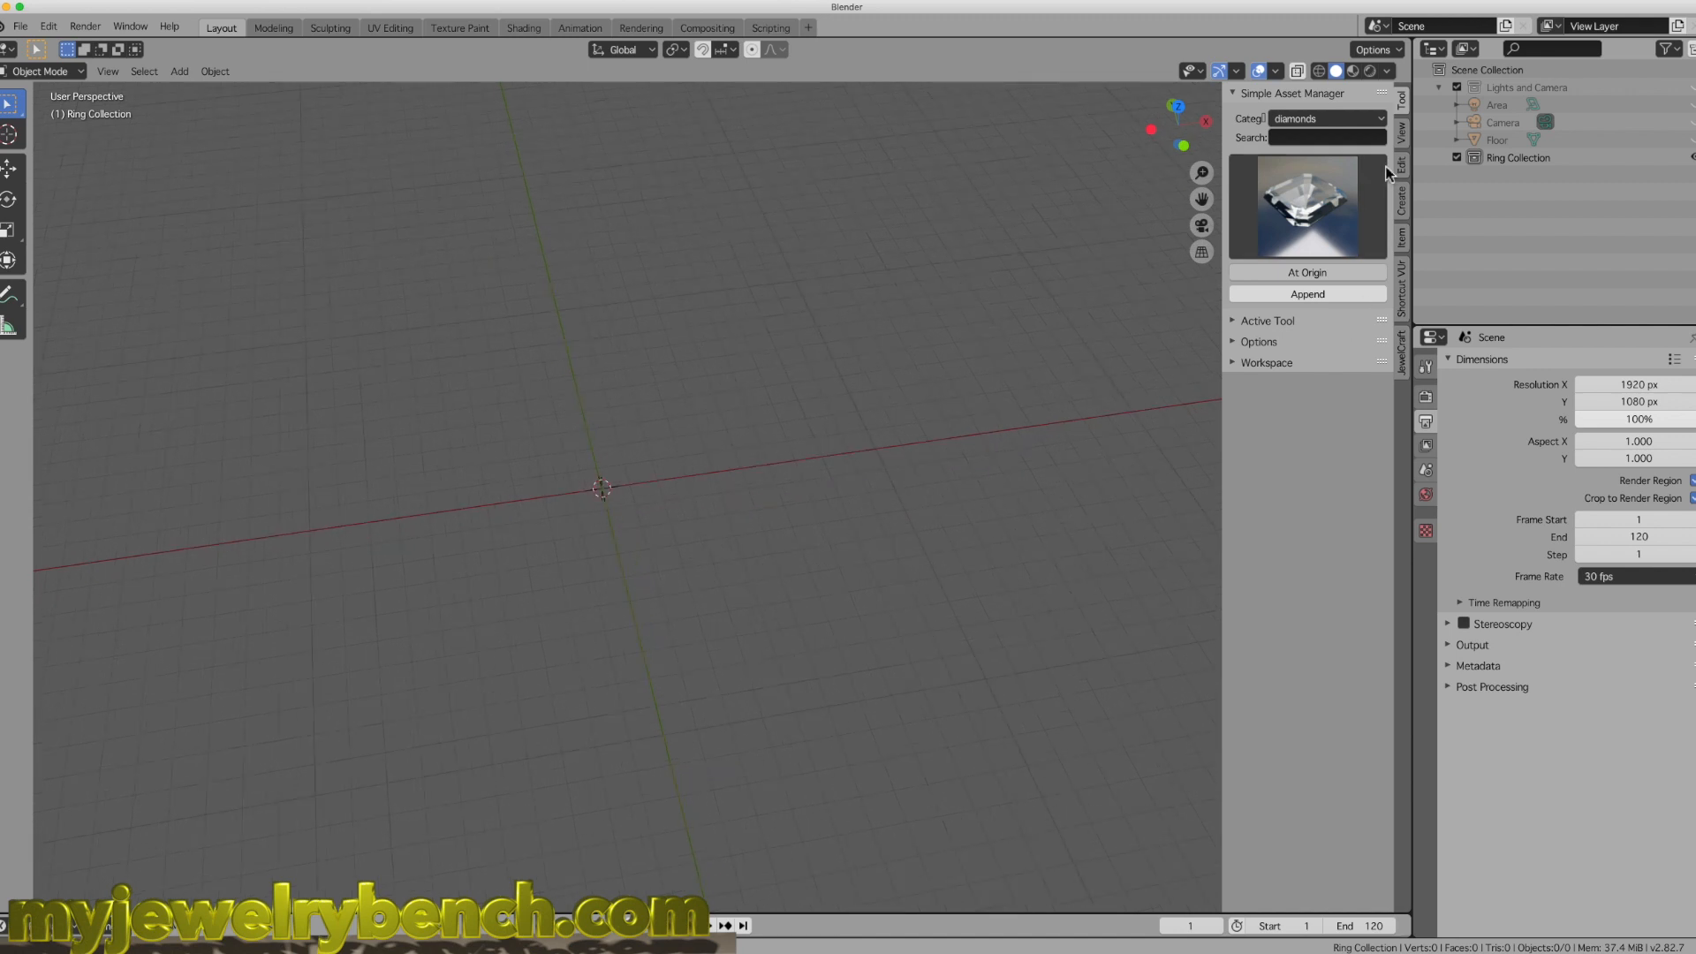
pyautogui.click(1401, 287)
pyautogui.click(1309, 120)
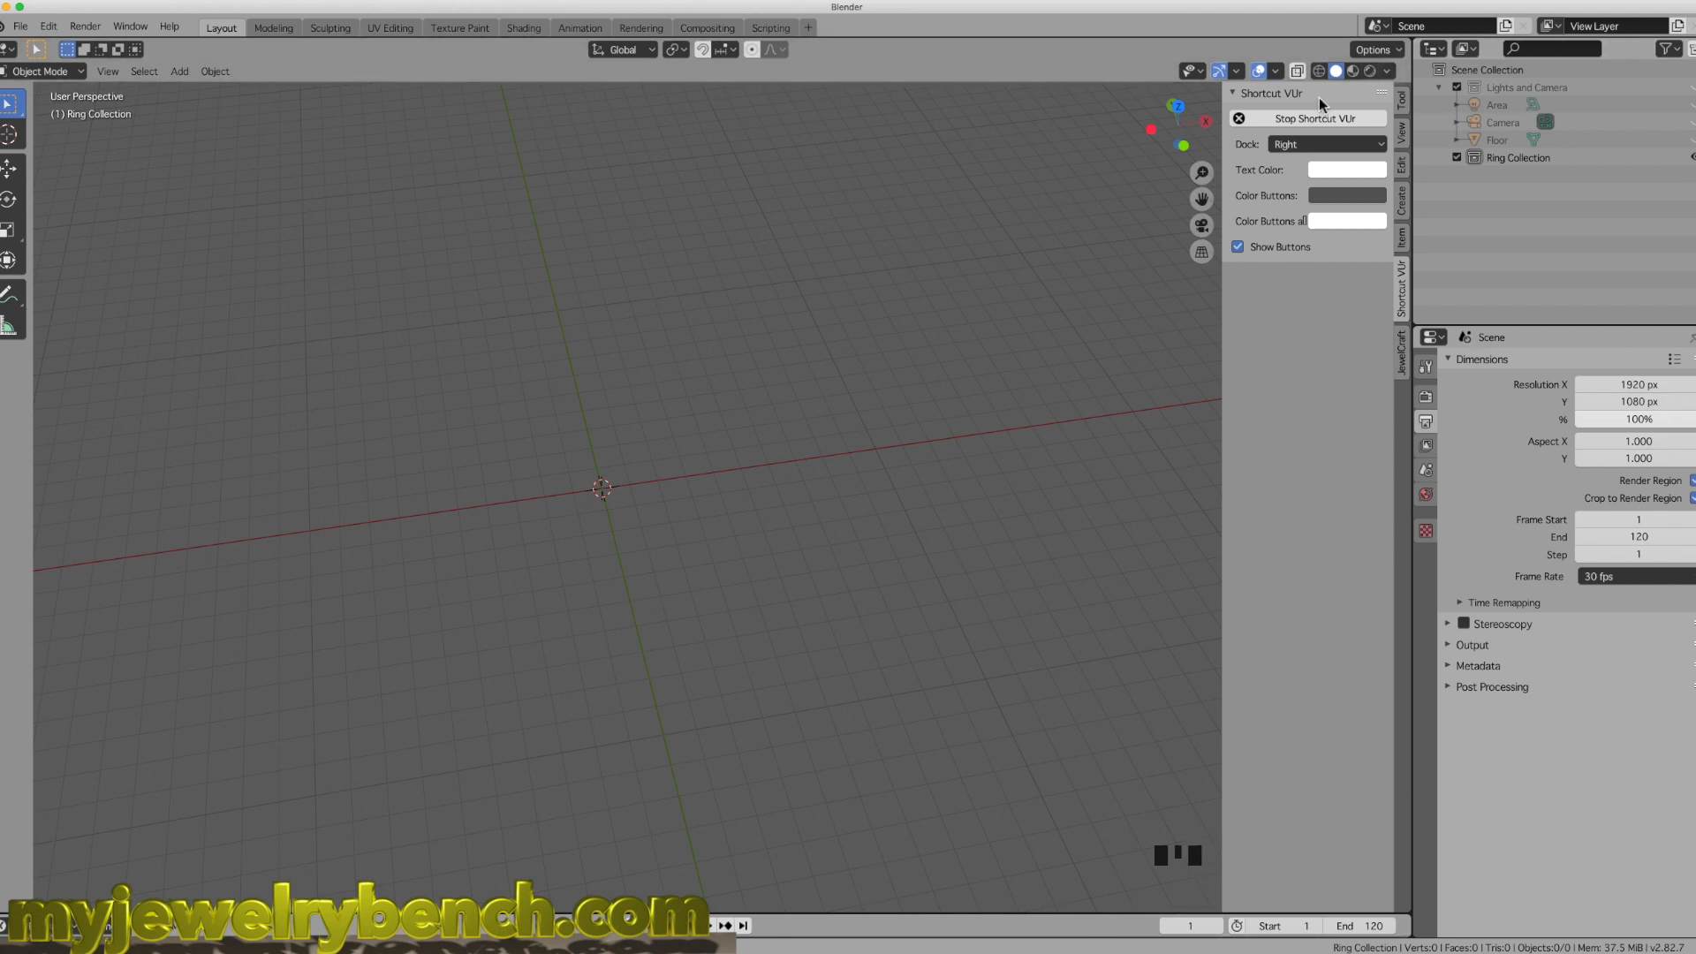
# Step: Add a text object at the world origin in the Ring Collection
pyautogui.click(628, 475)
pyautogui.hotkey('shift', 'a')
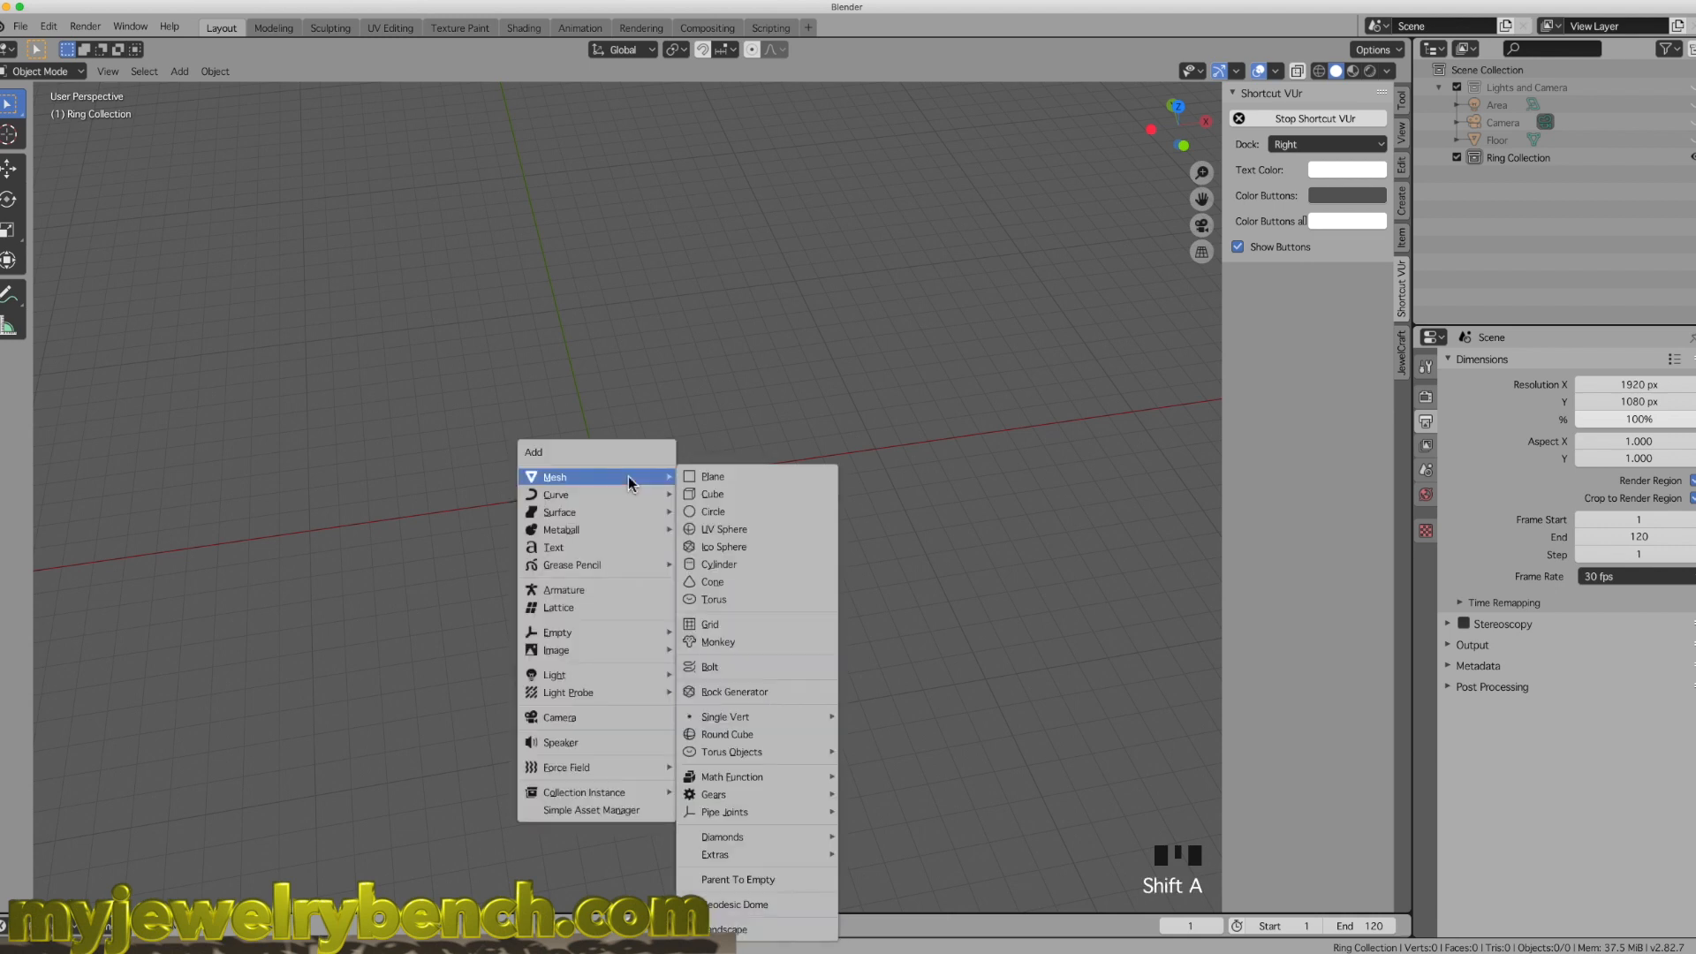
pyautogui.click(580, 548)
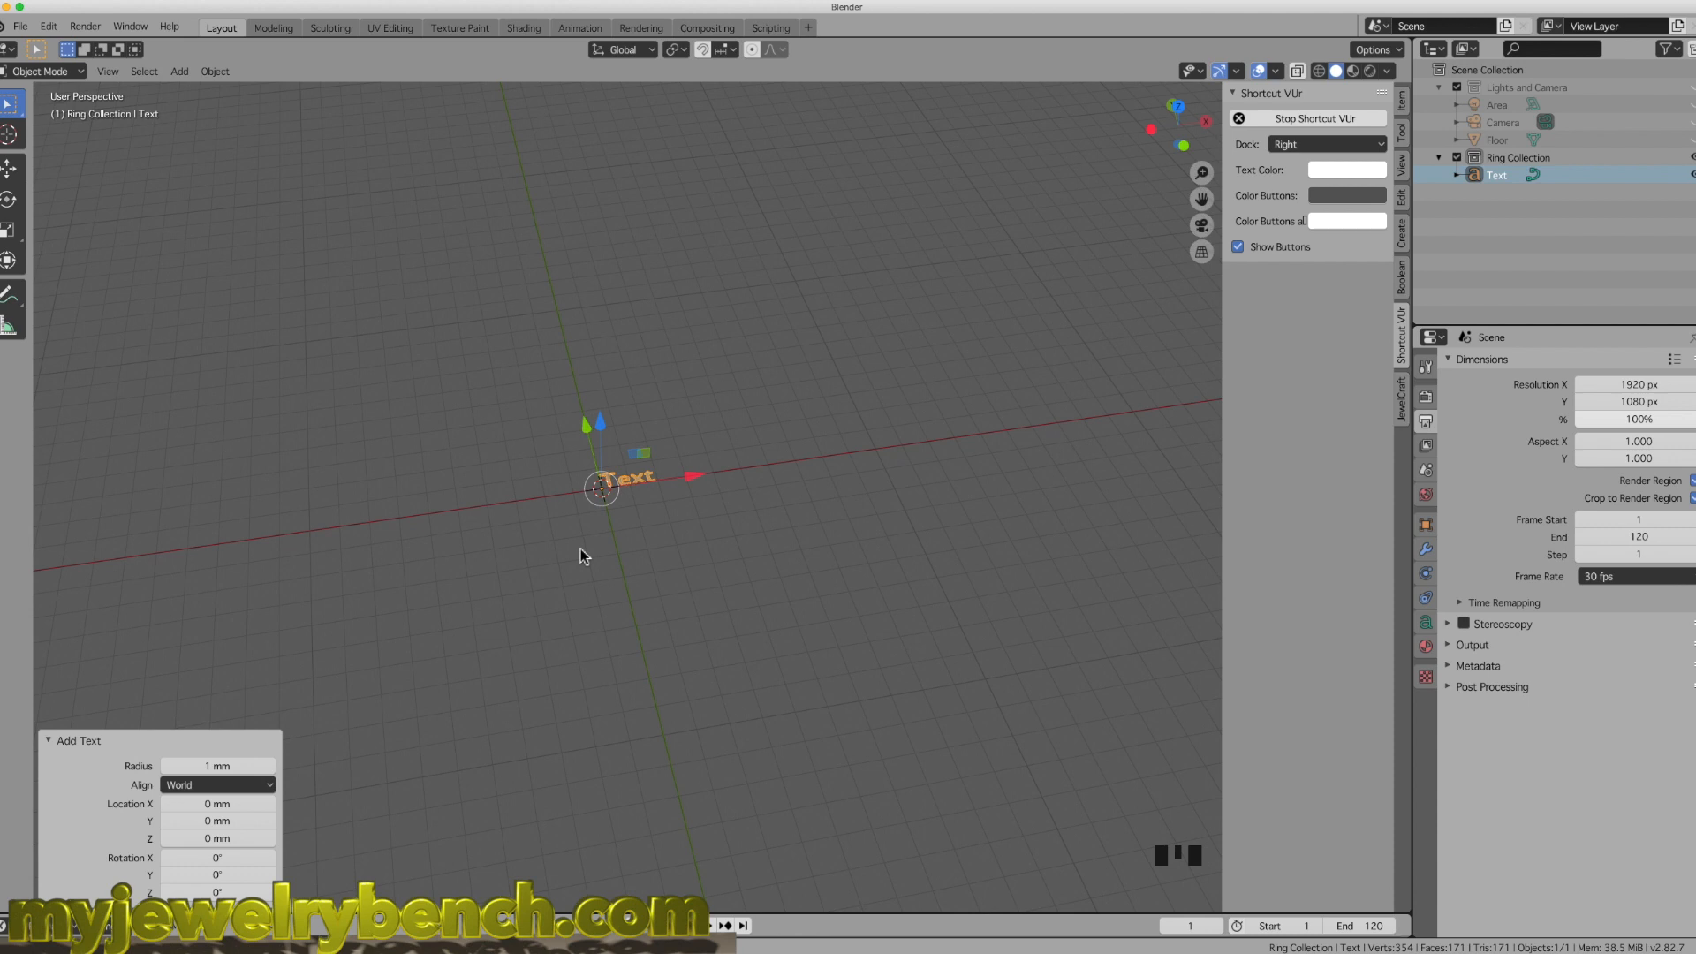
# Step: Replace the text object's default content with a single capital G and return to Object Mode
pyautogui.press('Tab')
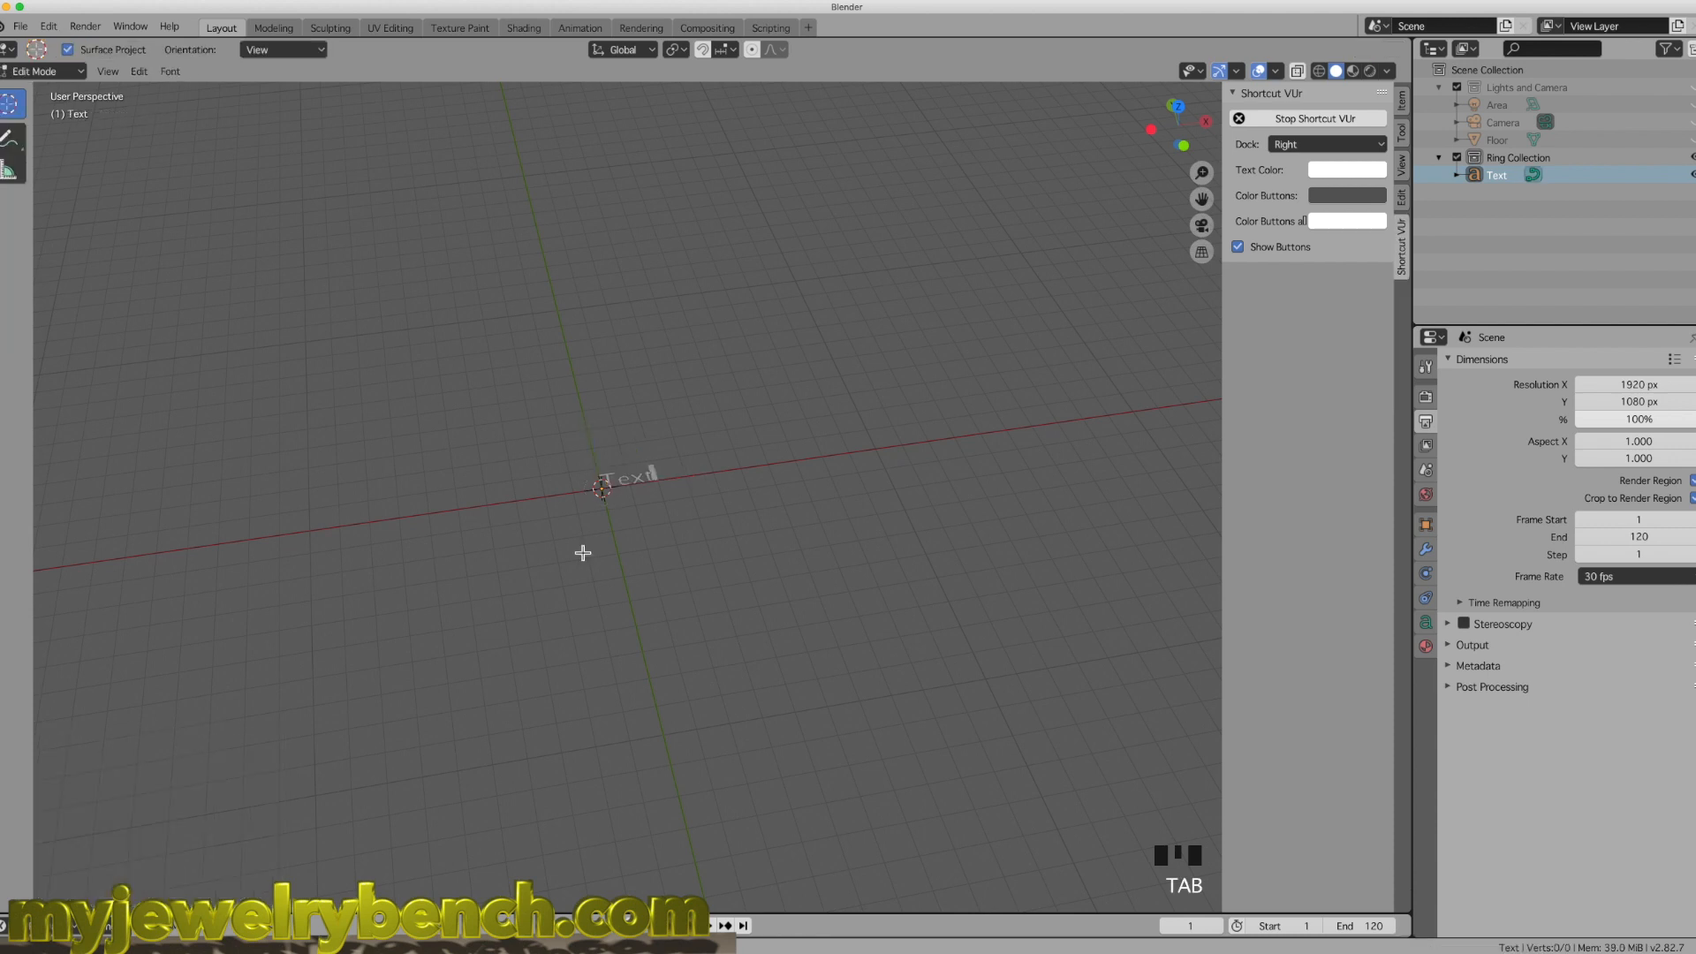
pyautogui.press('BackSpace')
pyautogui.press('BackSpace')
pyautogui.press('BackSpace')
pyautogui.press('BackSpace')
pyautogui.press('BackSpace')
pyautogui.press('BackSpace')
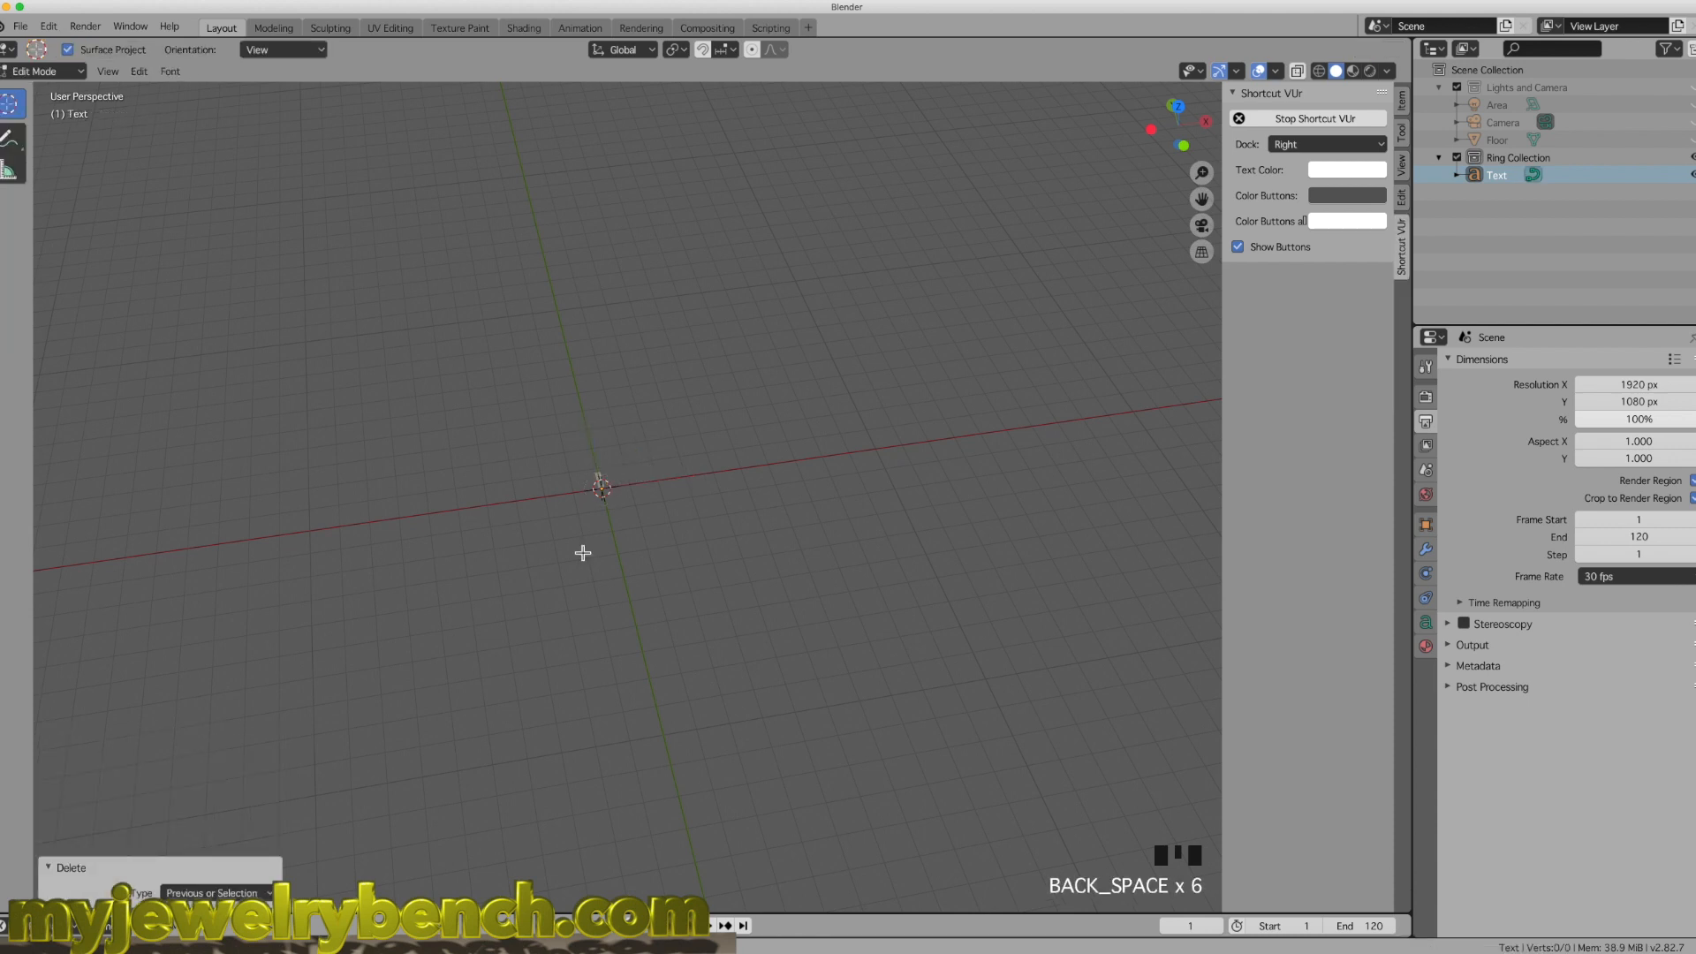
pyautogui.write('G')
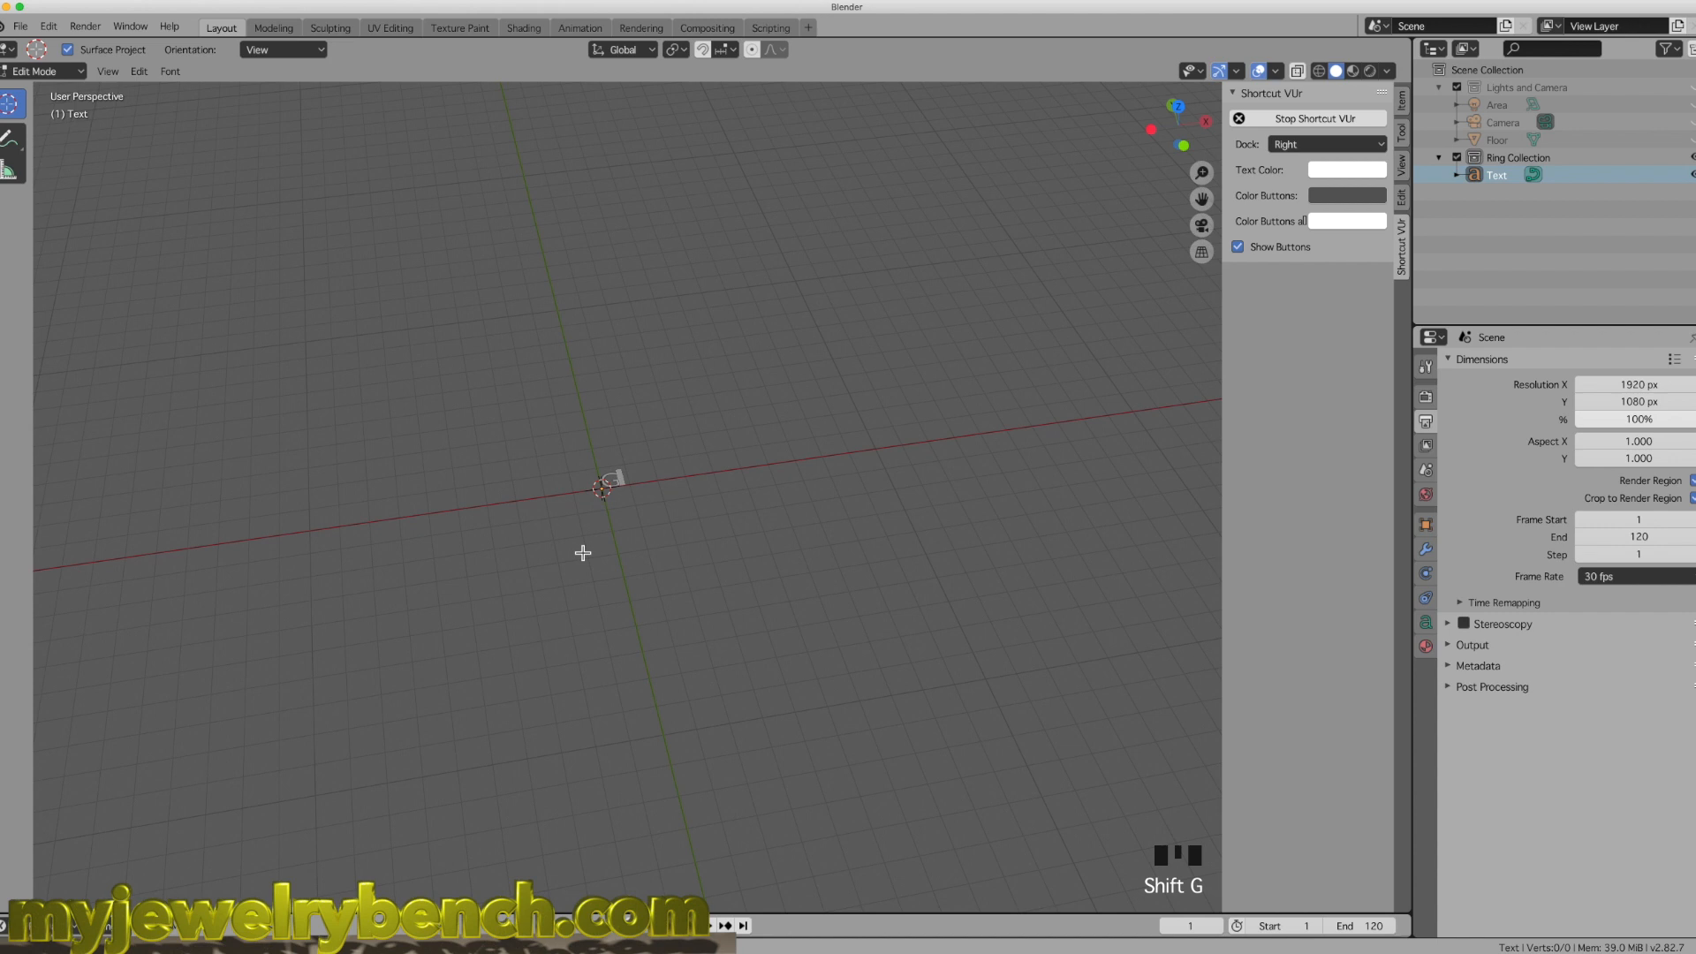
pyautogui.press('Tab')
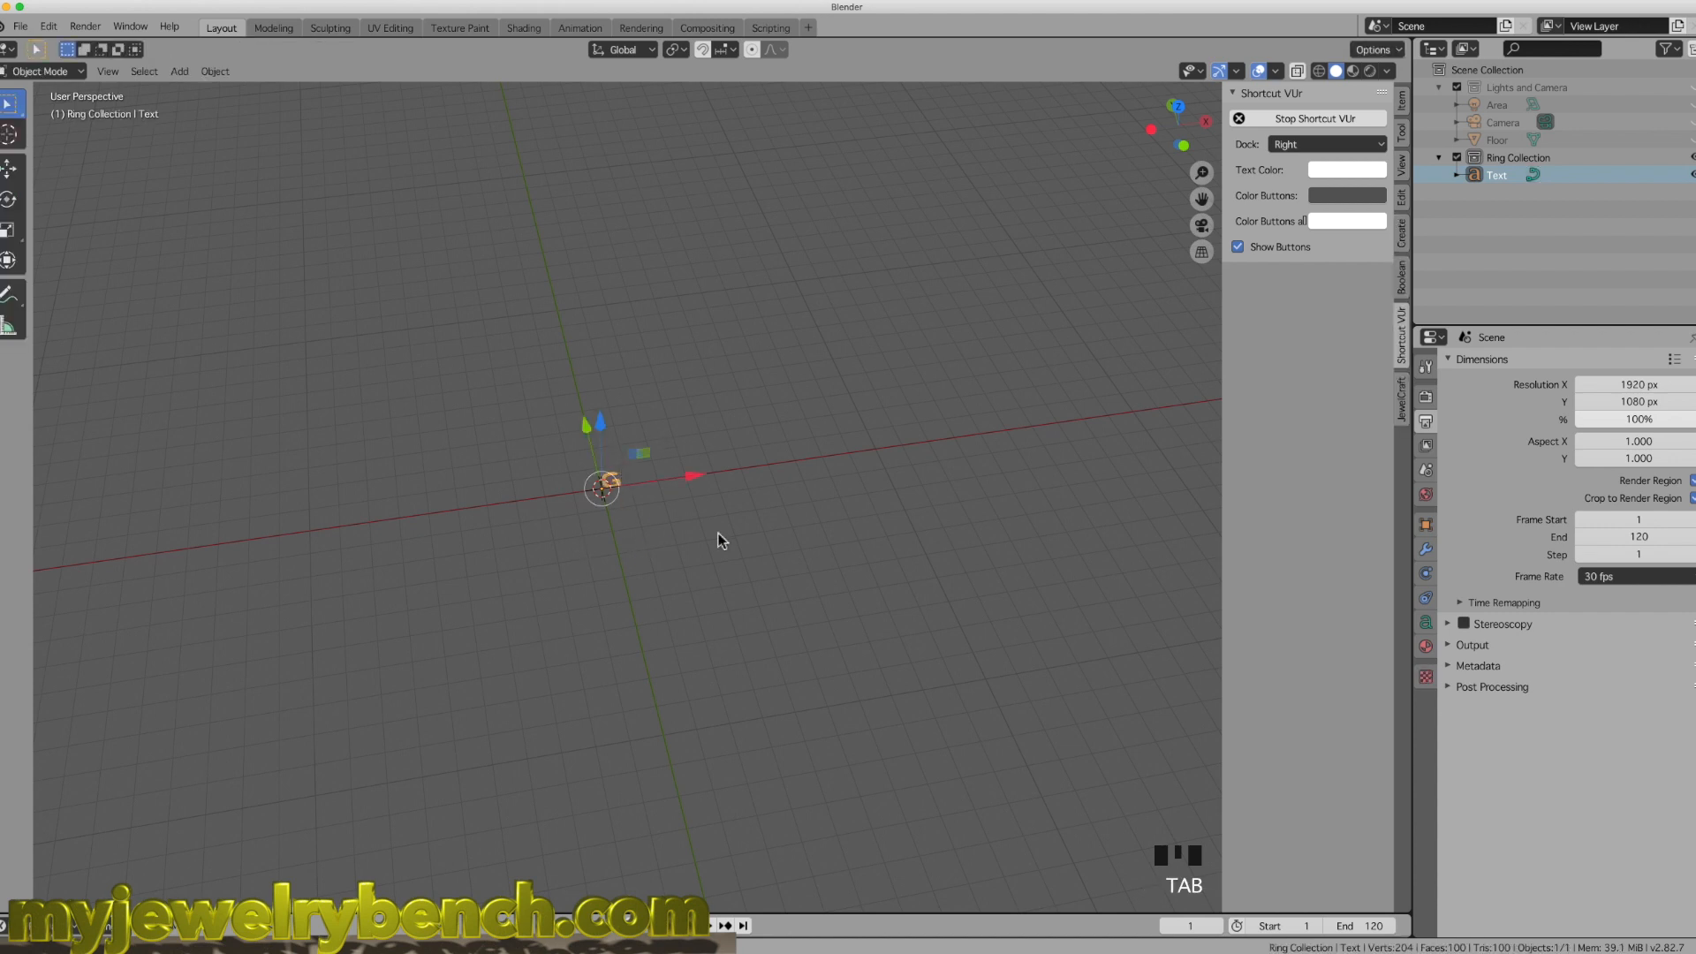
# Step: Show the object's transform values and scale the letter G up uniformly to about 18.5 by 20.8 mm
pyautogui.scroll(1, 606, 491)
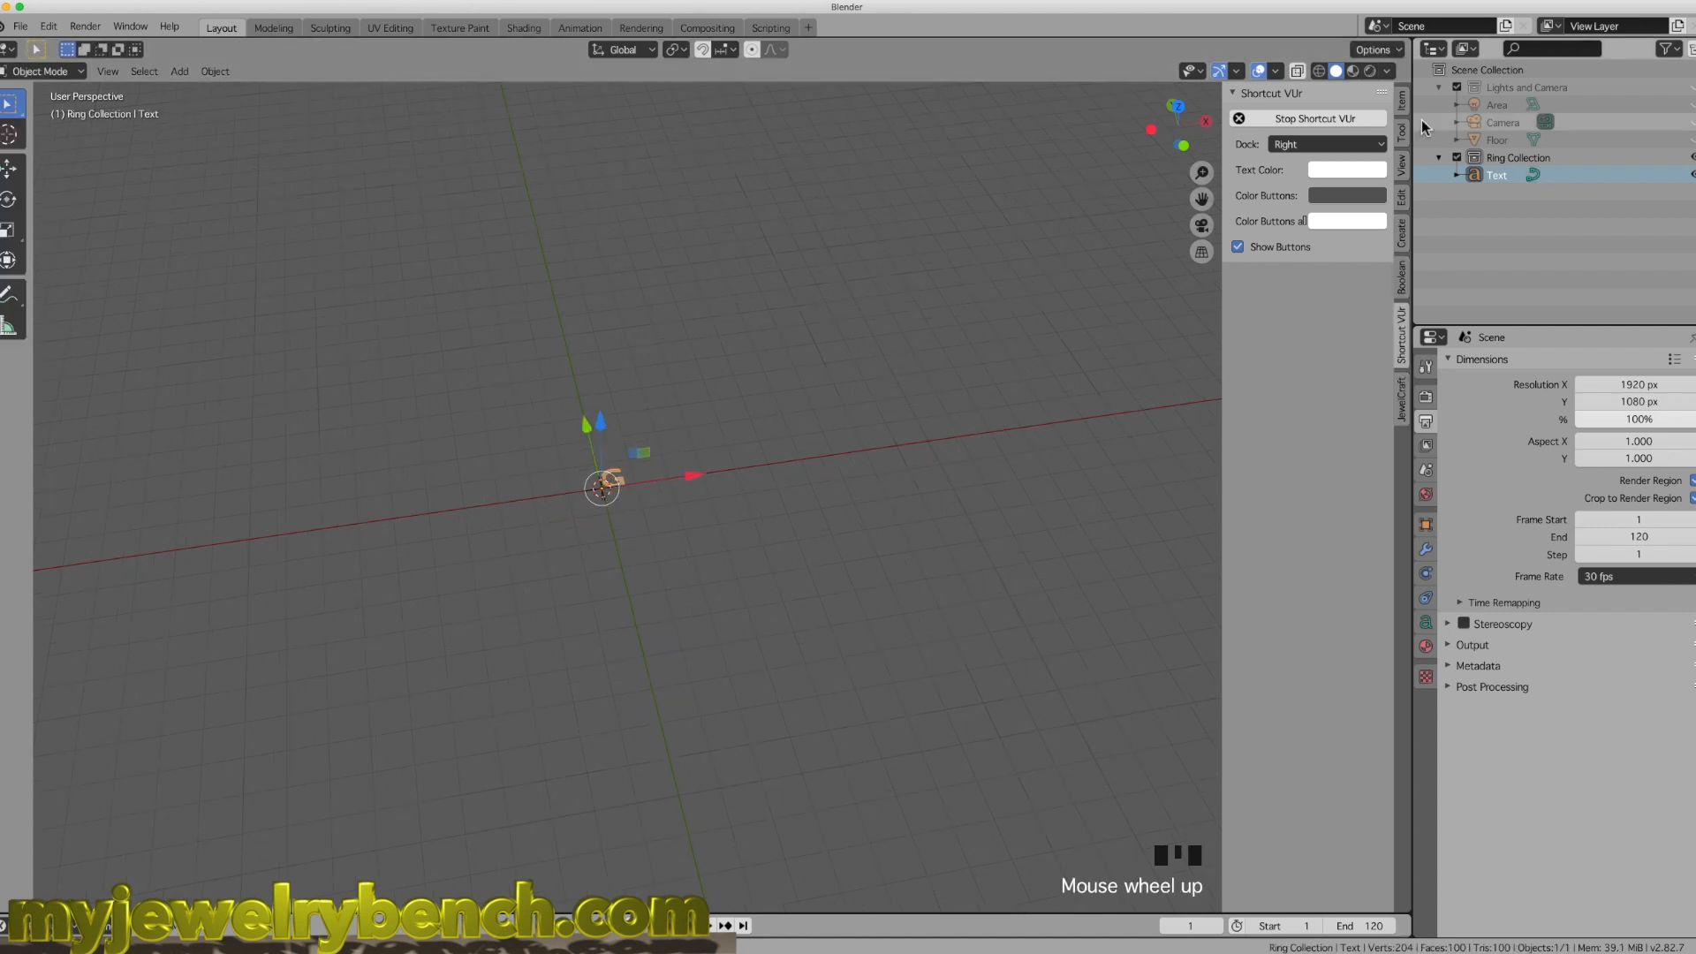
pyautogui.click(1402, 100)
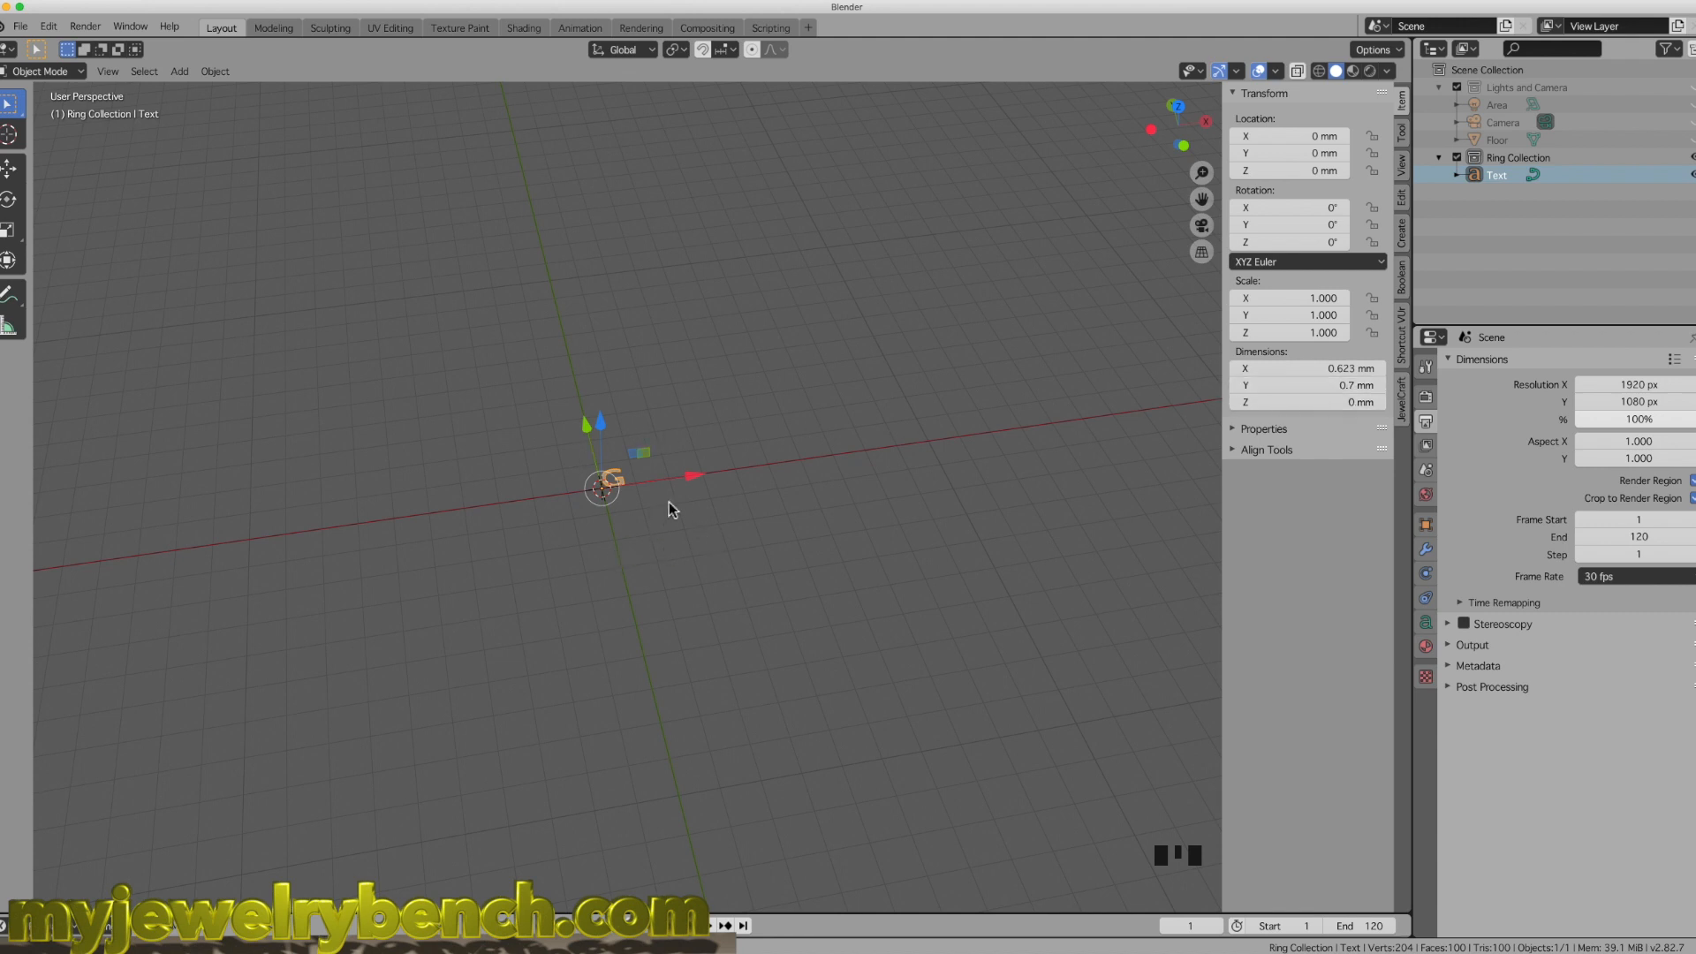
pyautogui.press('s')
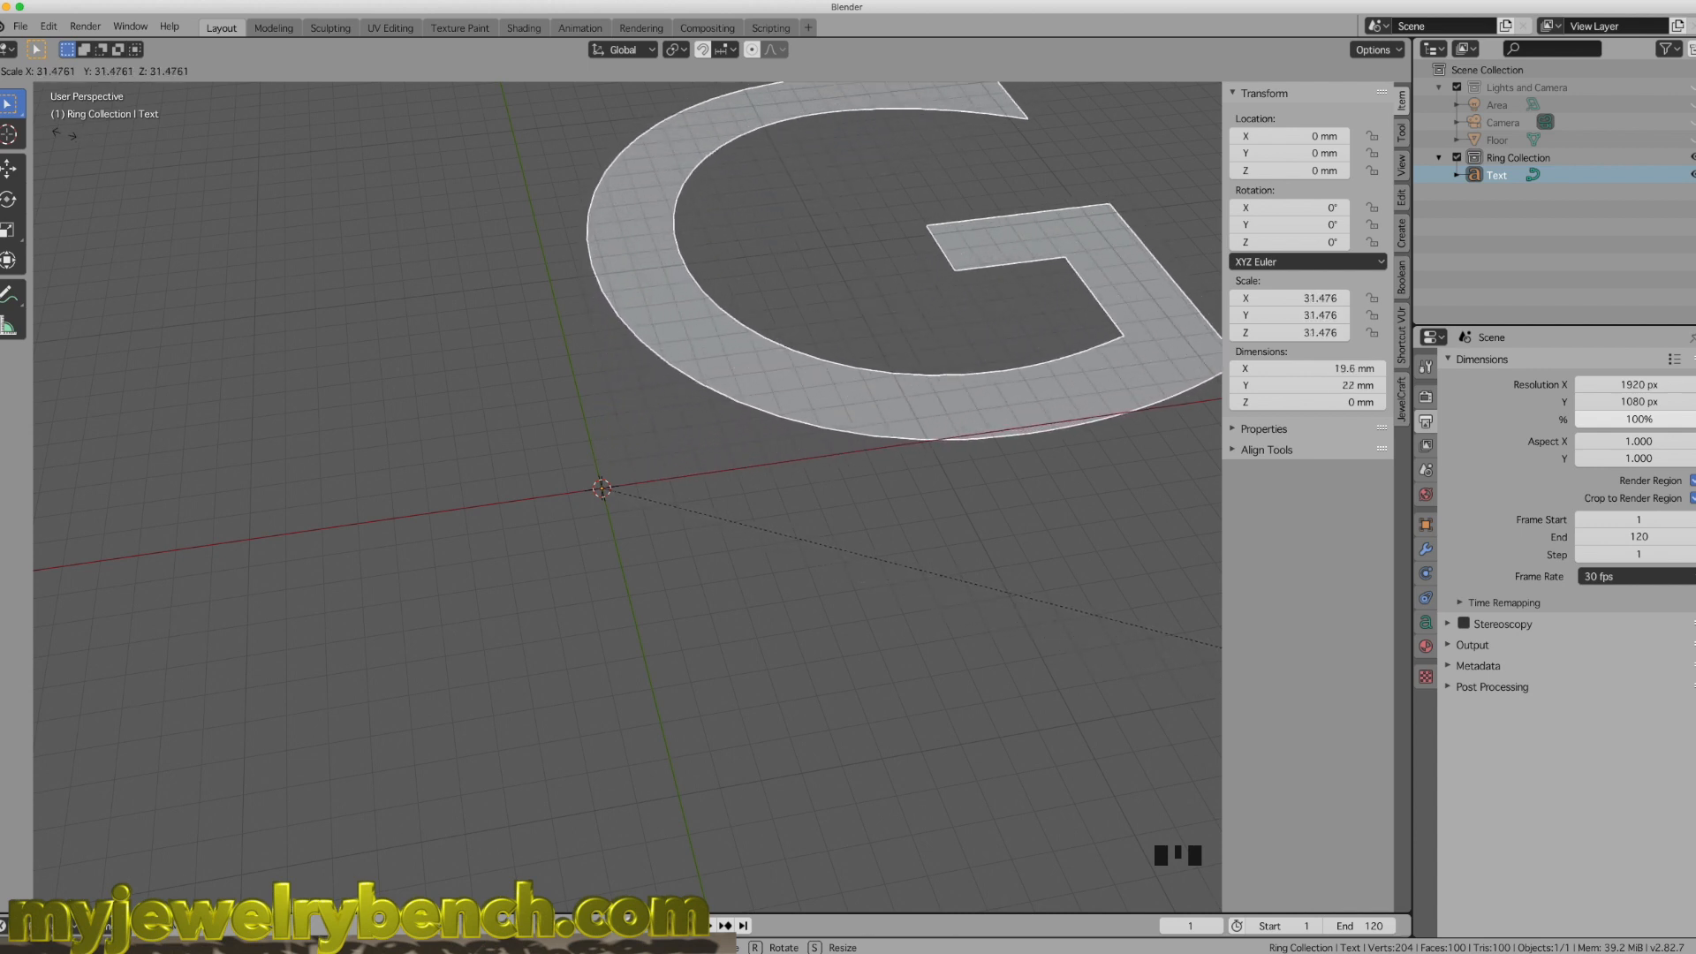
pyautogui.press('Return')
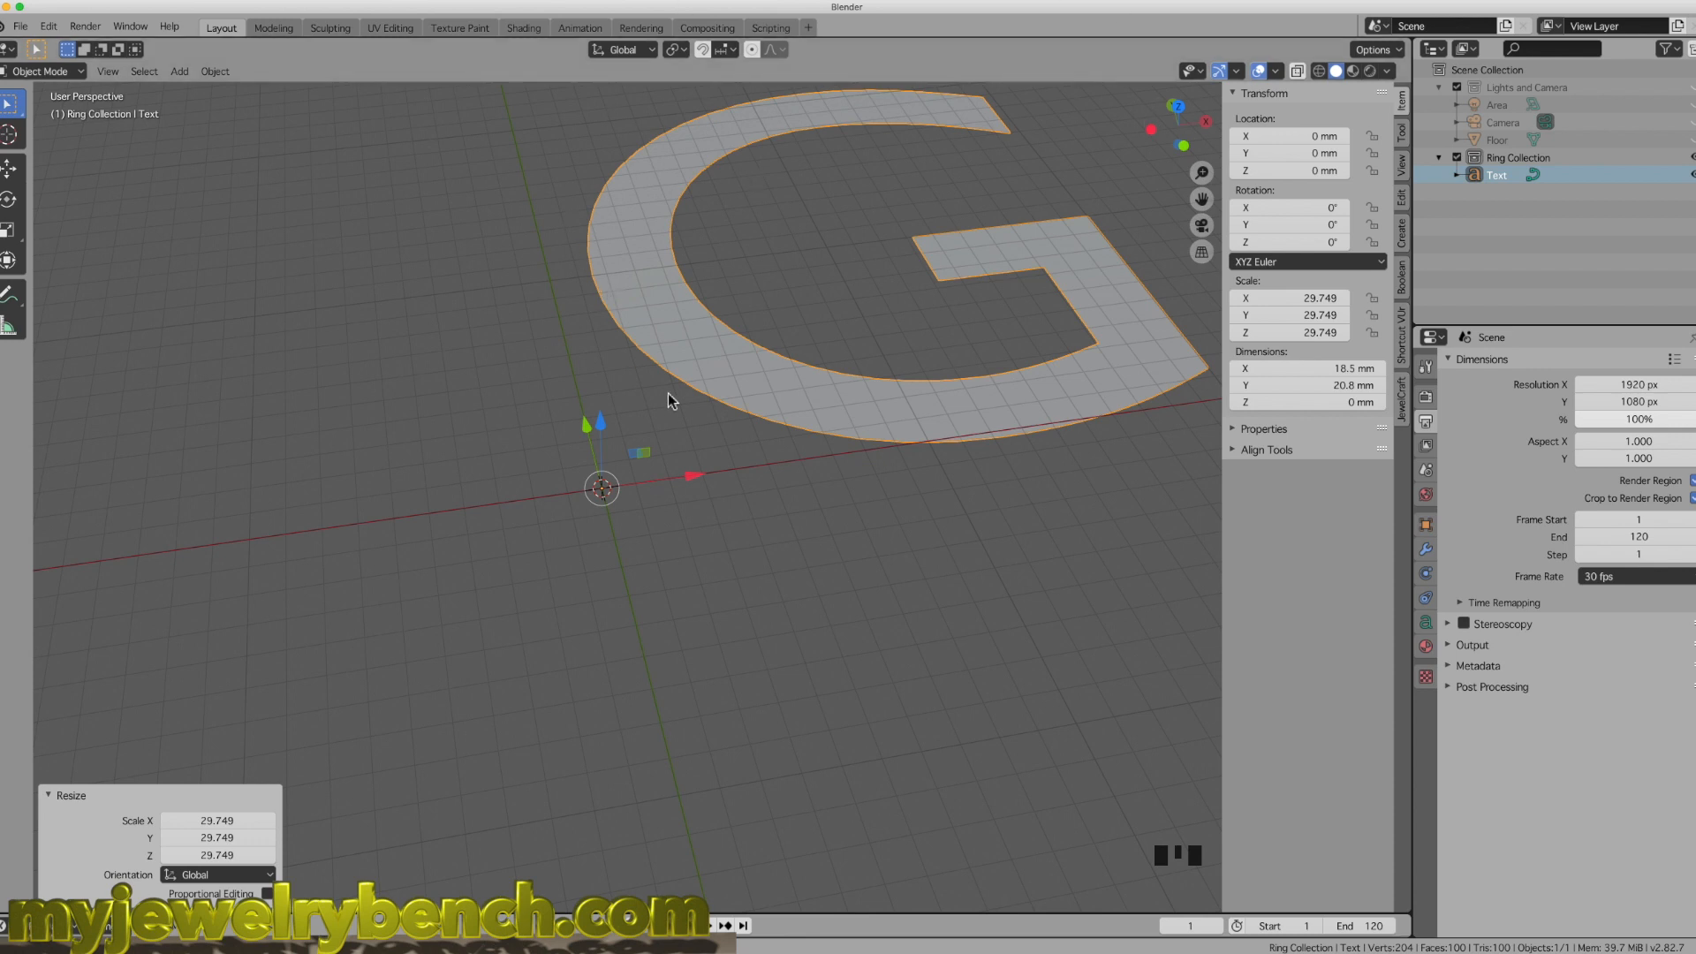
# Step: Set the letter G's origin to its Center of Mass (Volume)
pyautogui.moveTo(636, 514); pyautogui.dragTo(701, 287, button='middle')
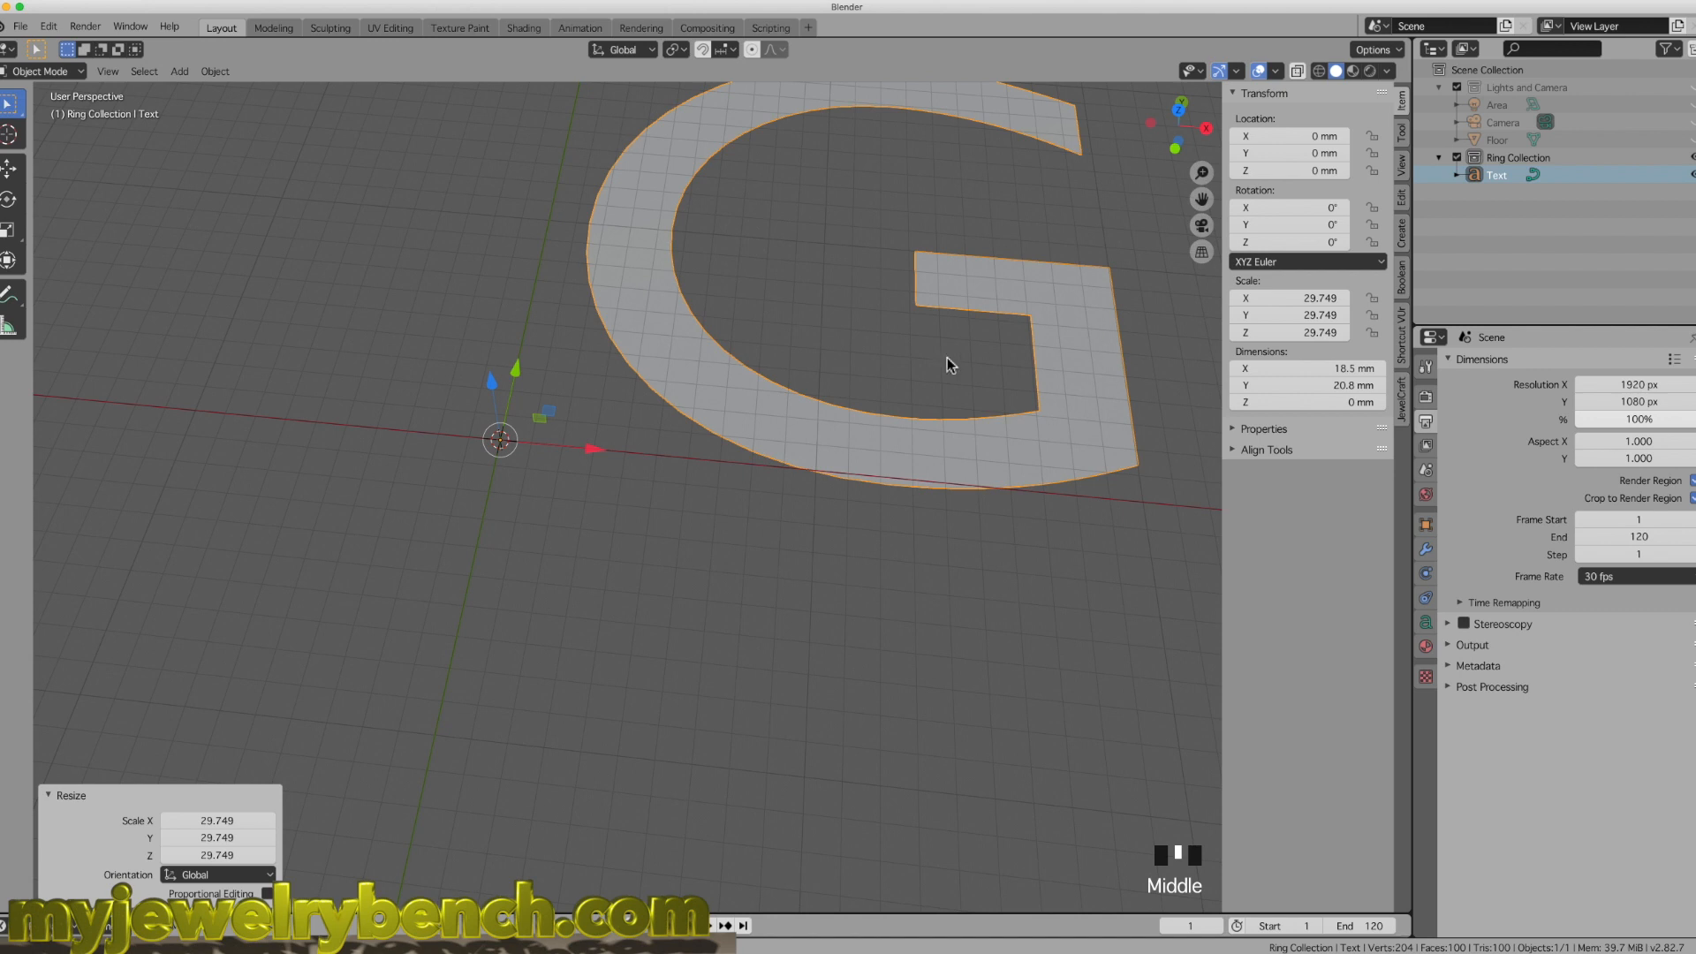
pyautogui.rightClick(645, 314)
pyautogui.moveTo(595, 320)
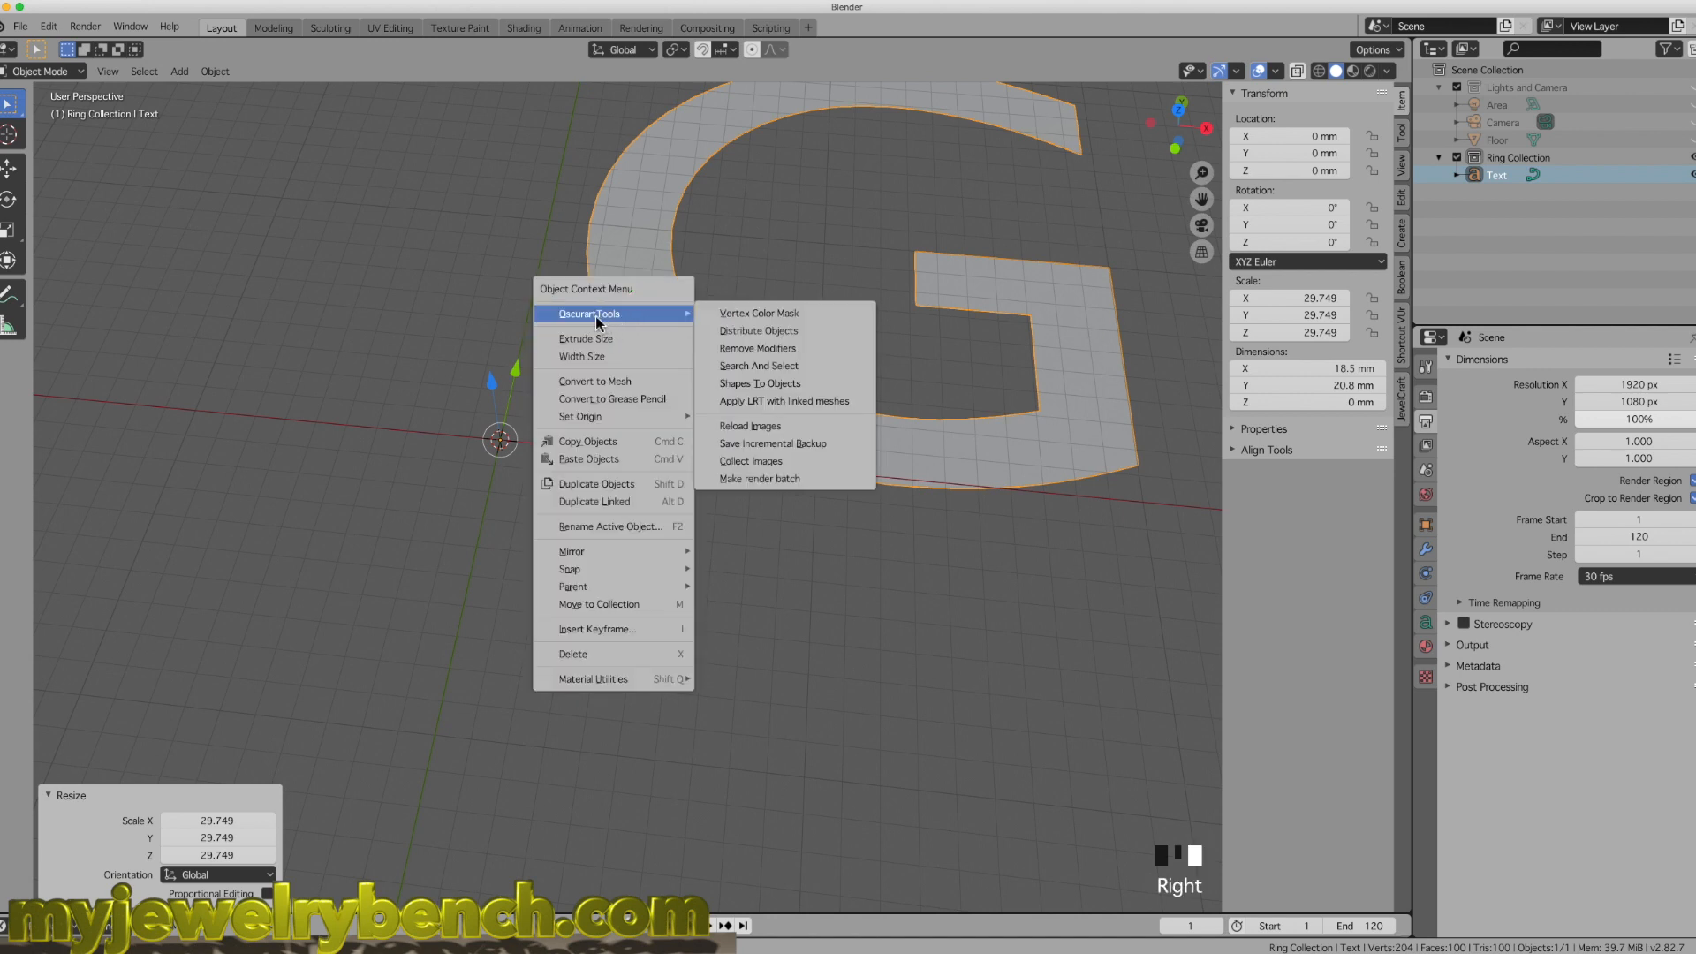
pyautogui.moveTo(576, 422)
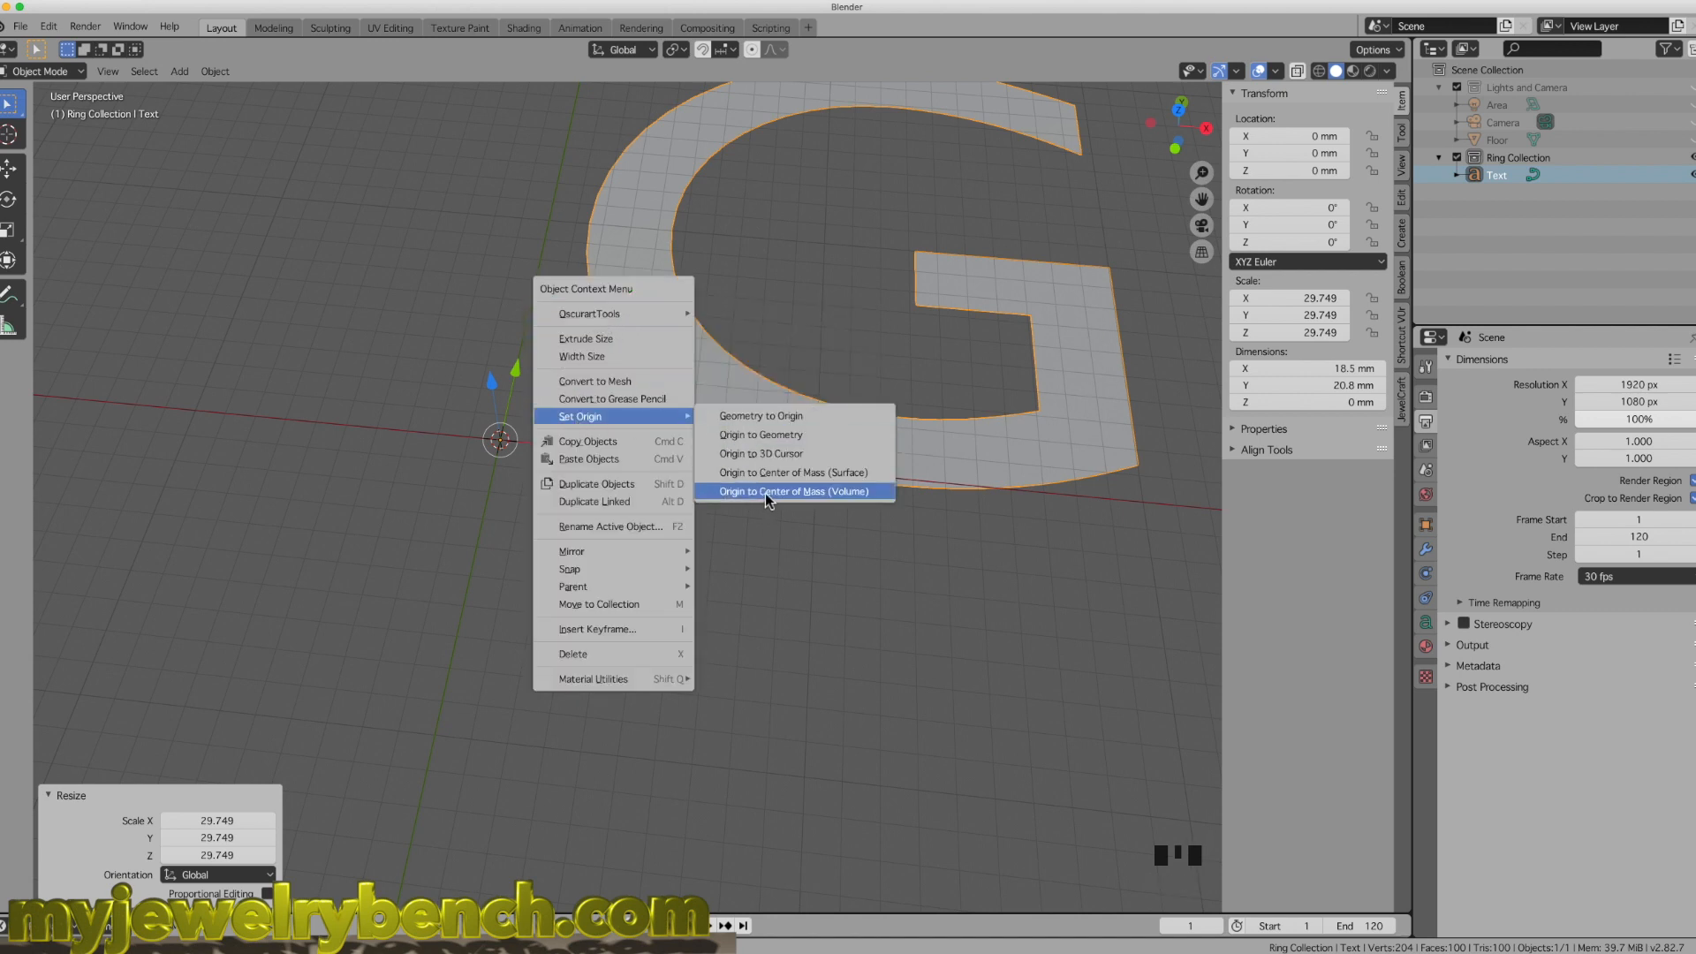
pyautogui.click(864, 493)
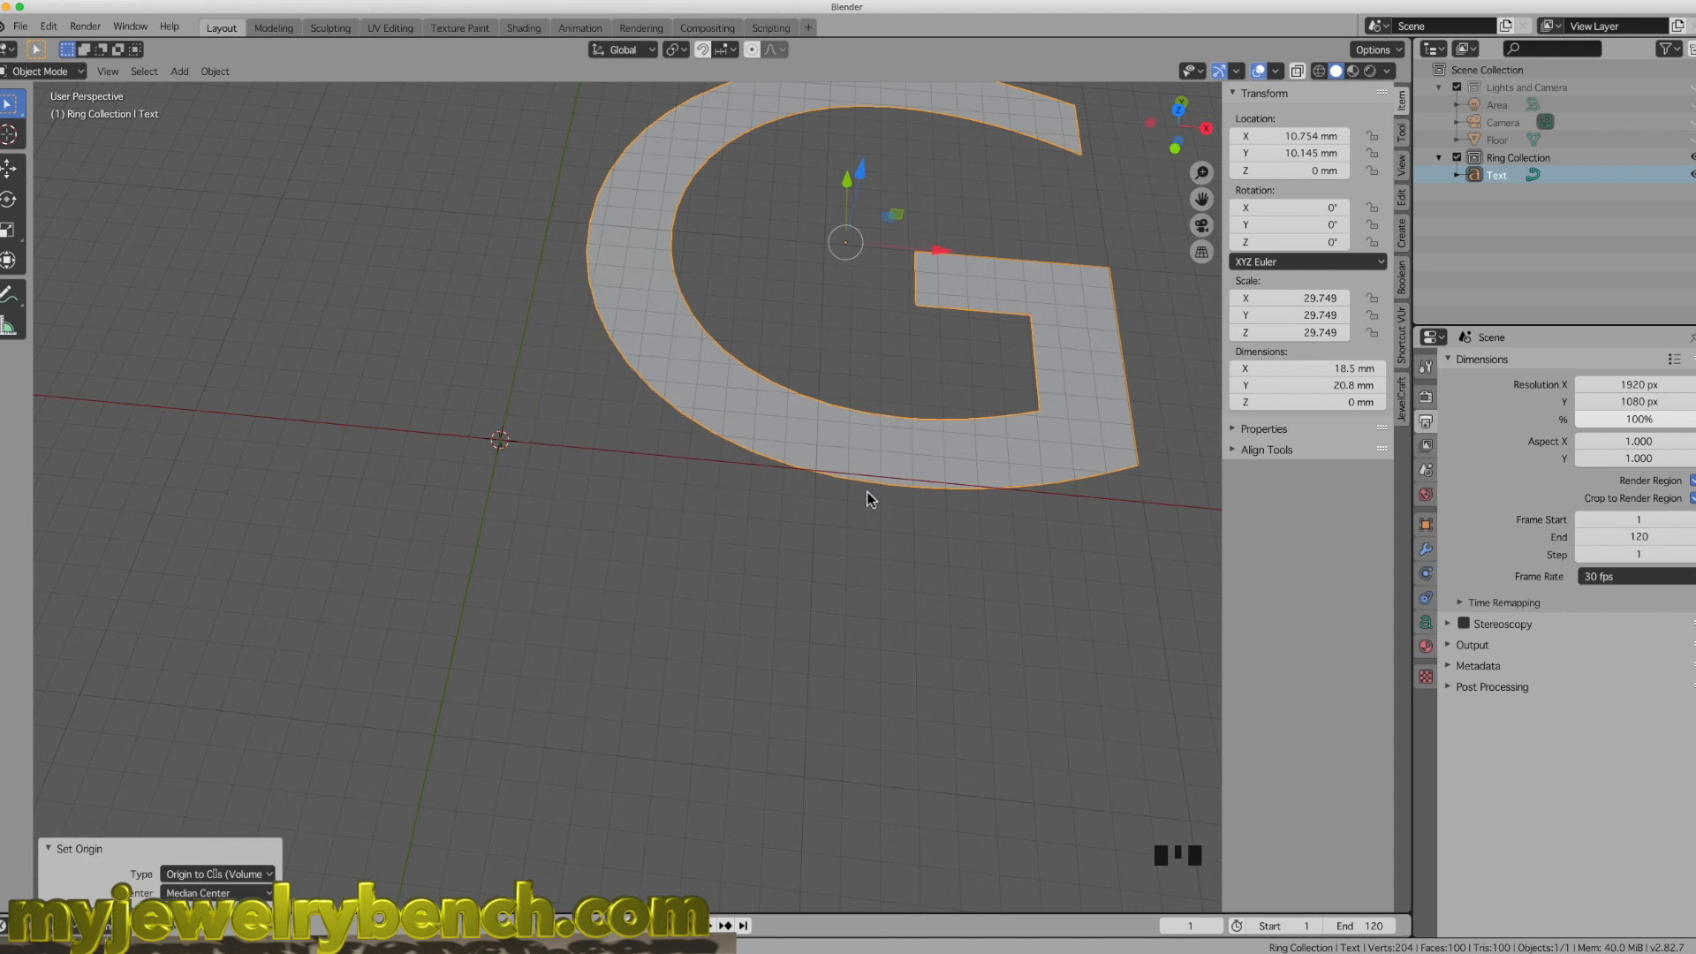
# Step: Snap the letter G to the 3D cursor at the world origin
pyautogui.hotkey('shift', 's')
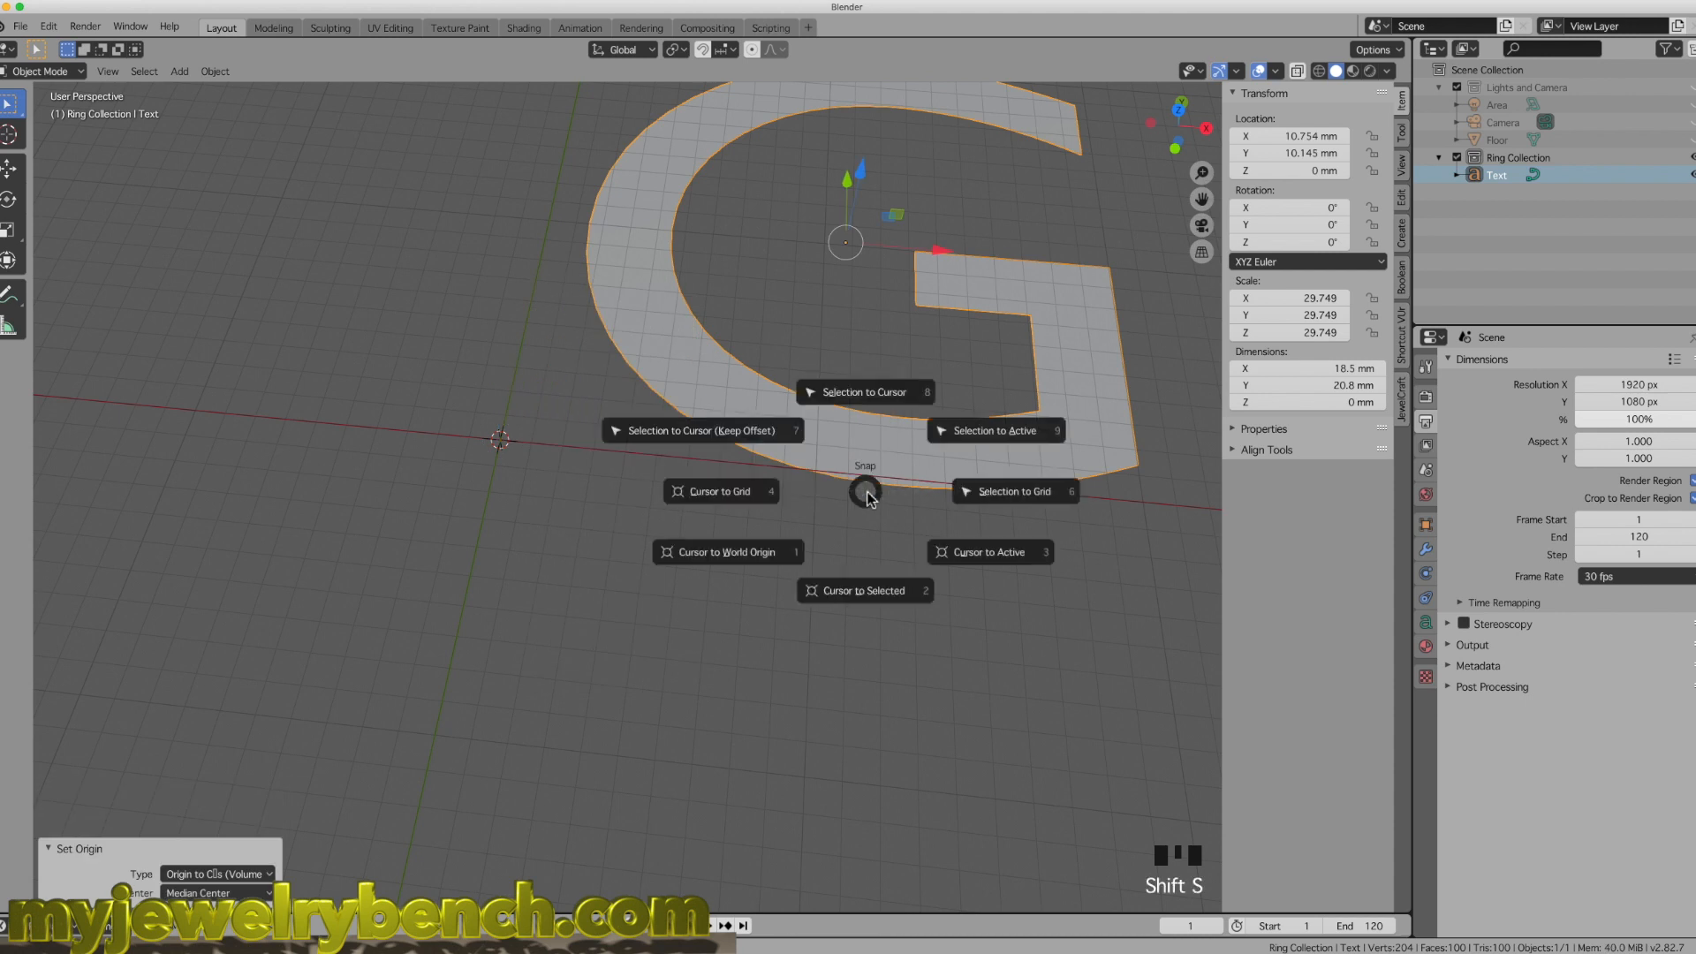
pyautogui.click(869, 391)
pyautogui.moveTo(509, 448); pyautogui.dragTo(772, 410, button='middle')
pyautogui.scroll(-2, 723, 477)
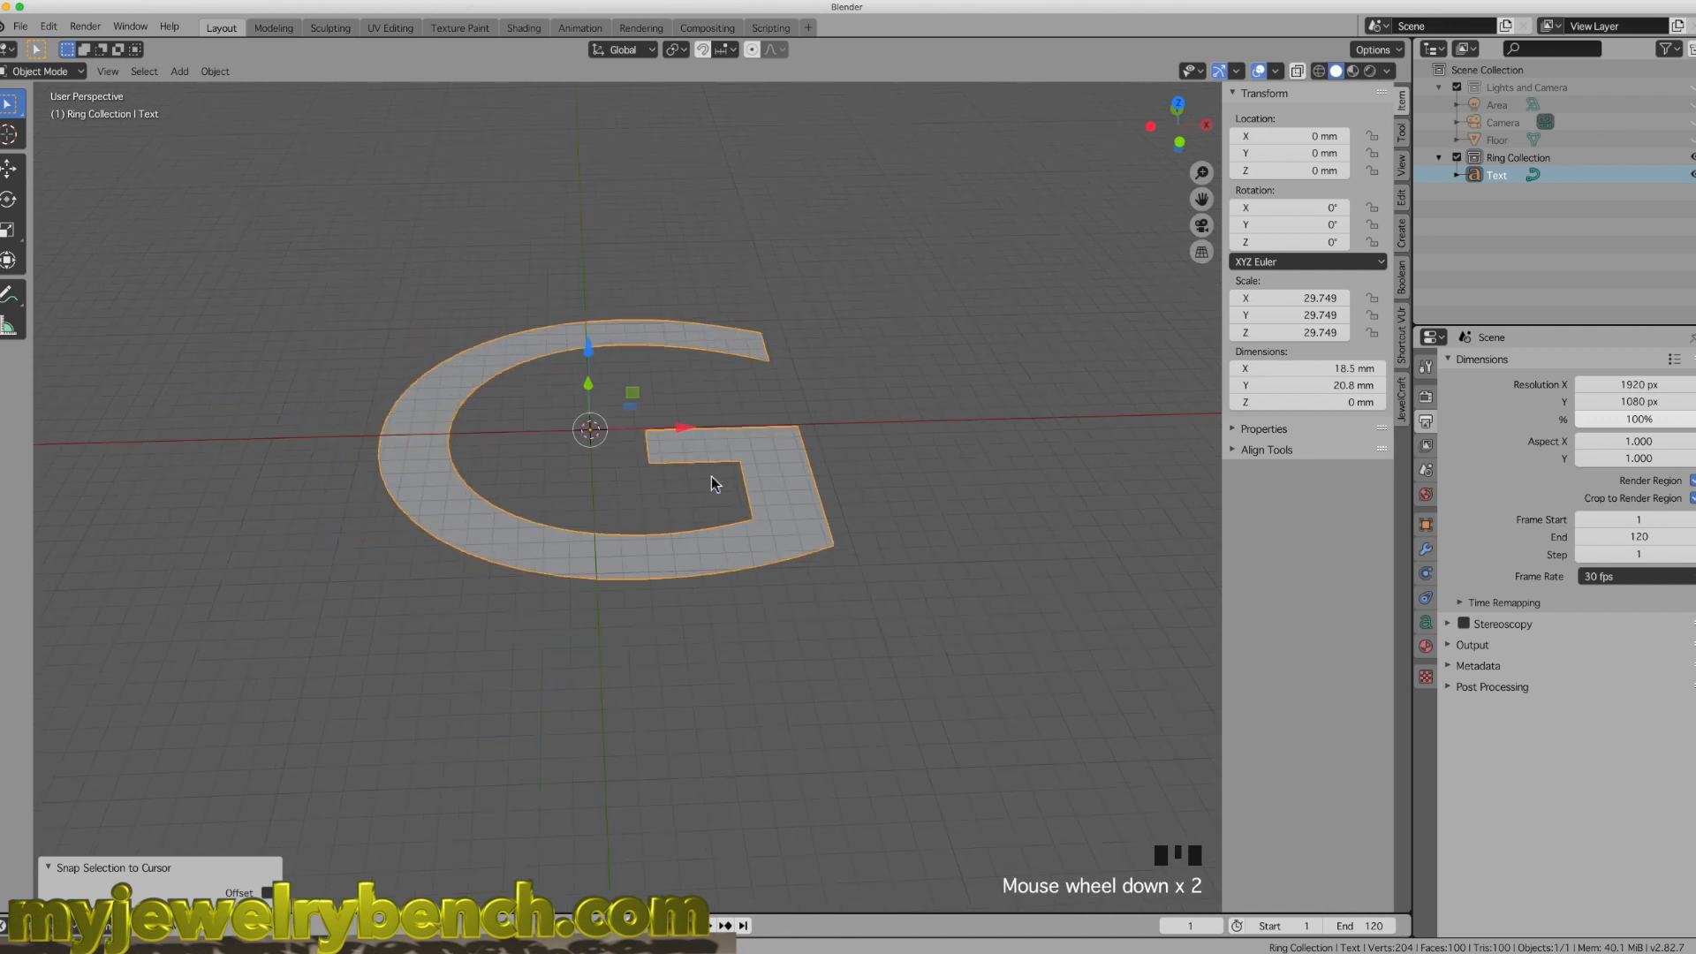
# Step: Give the letter G's geometry an extrude of 0.008 mm and a bevel depth of 0.007 mm
pyautogui.moveTo(722, 477); pyautogui.dragTo(696, 516, button='middle')
pyautogui.scroll(2, 569, 421)
pyautogui.moveTo(575, 427); pyautogui.dragTo(764, 486, button='middle')
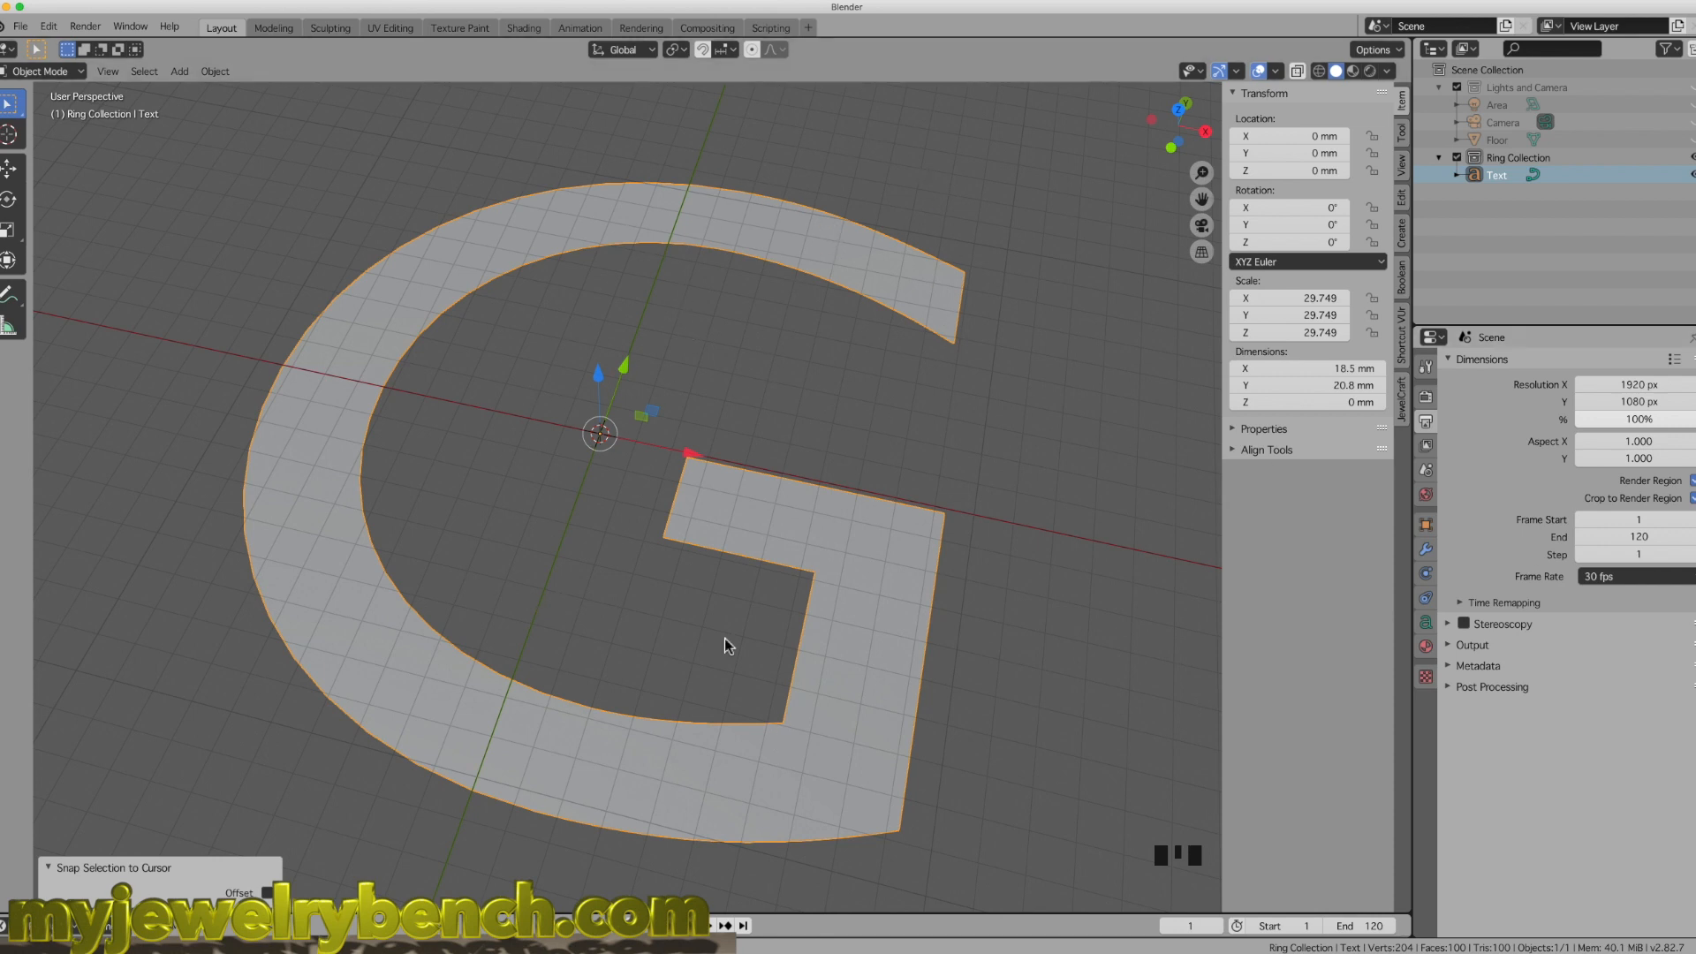
pyautogui.click(1425, 621)
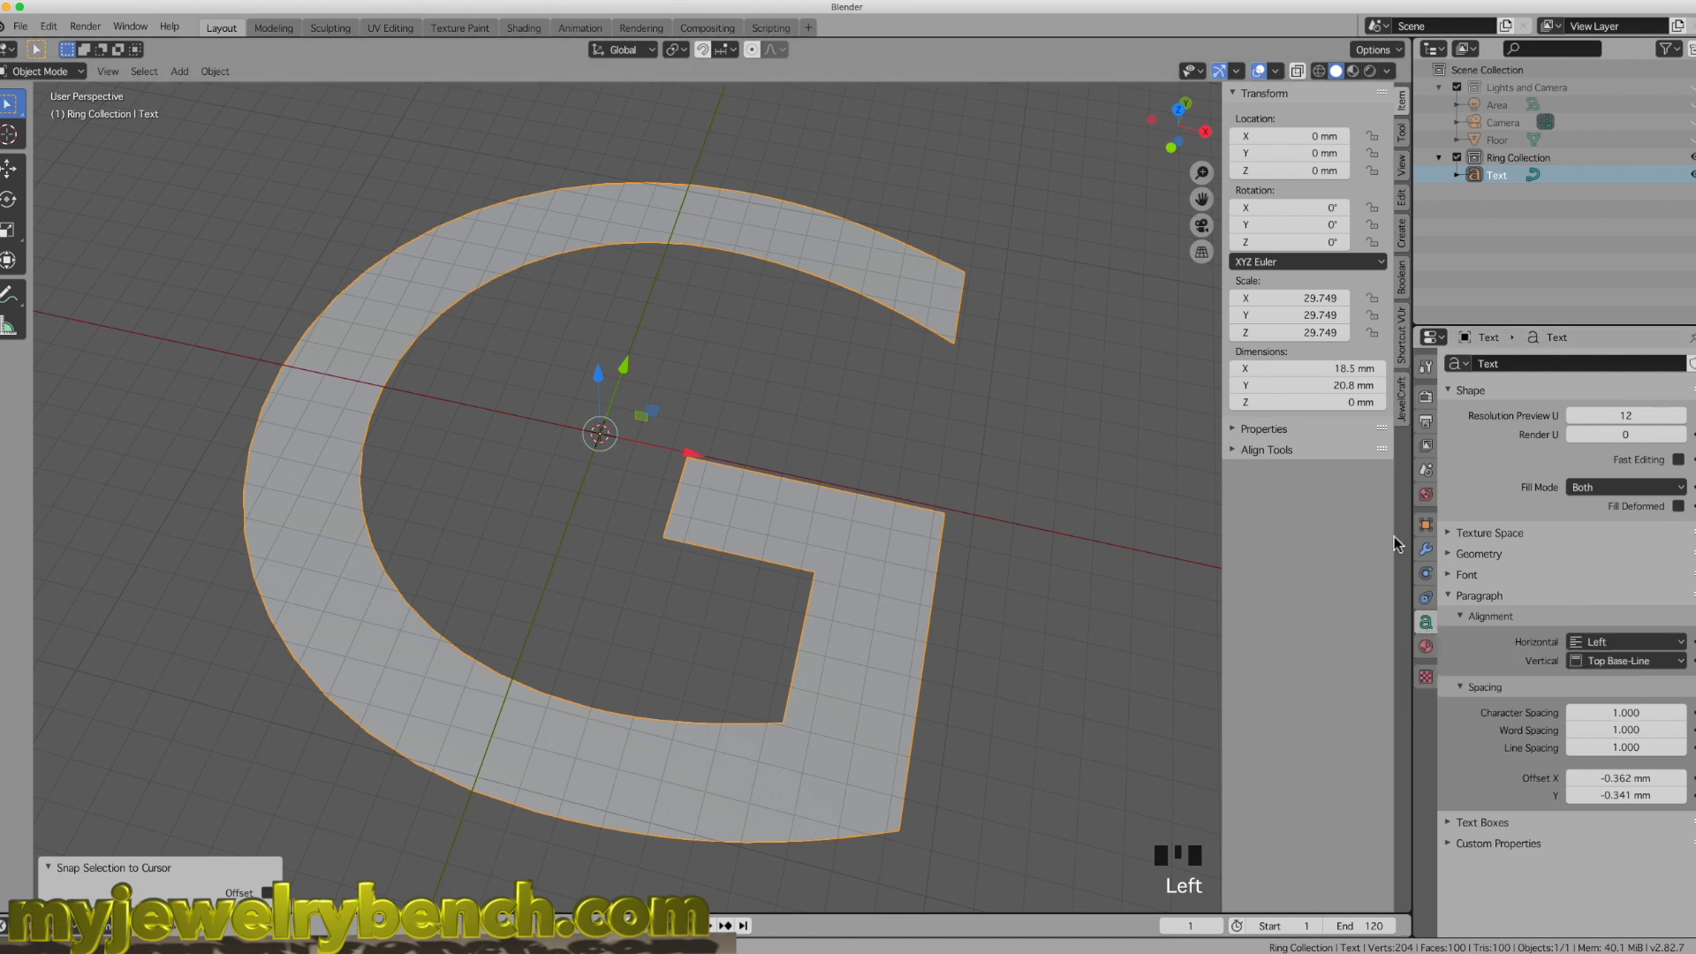
pyautogui.click(1448, 553)
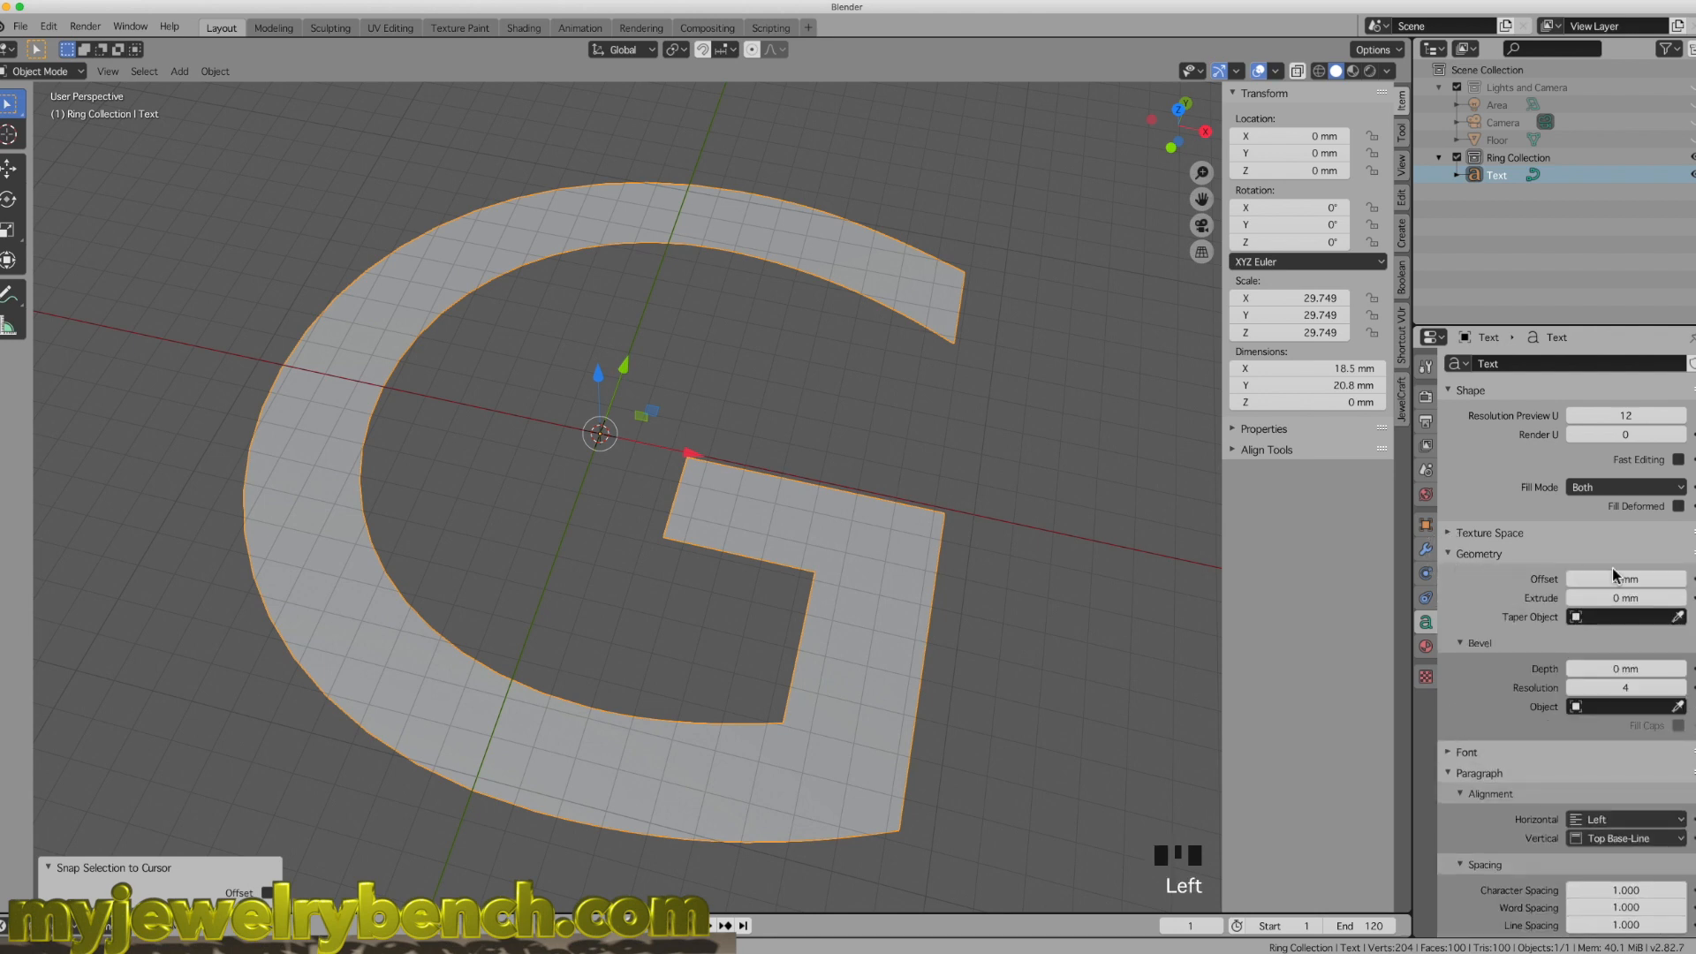
pyautogui.click(1606, 600)
pyautogui.moveTo(1606, 599); pyautogui.dragTo(1634, 600)
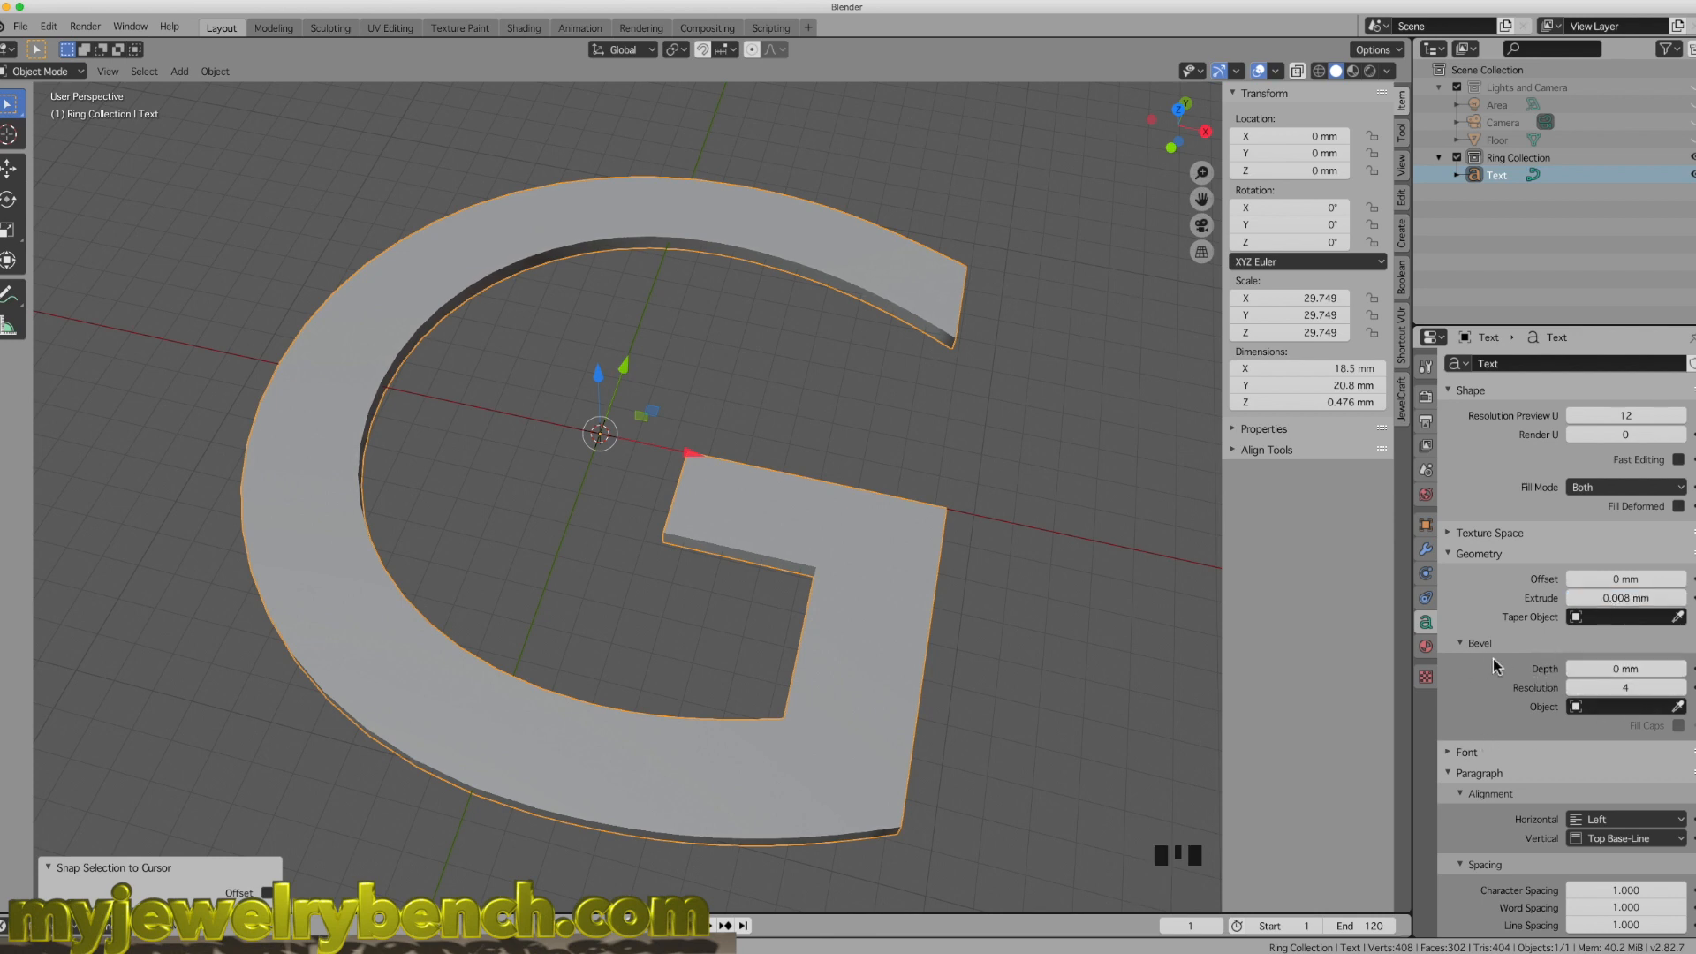
pyautogui.moveTo(1618, 676); pyautogui.dragTo(1632, 676)
# Step: Convert the beveled letter G from a text object to a mesh
pyautogui.moveTo(1091, 717); pyautogui.dragTo(1040, 613, button='middle')
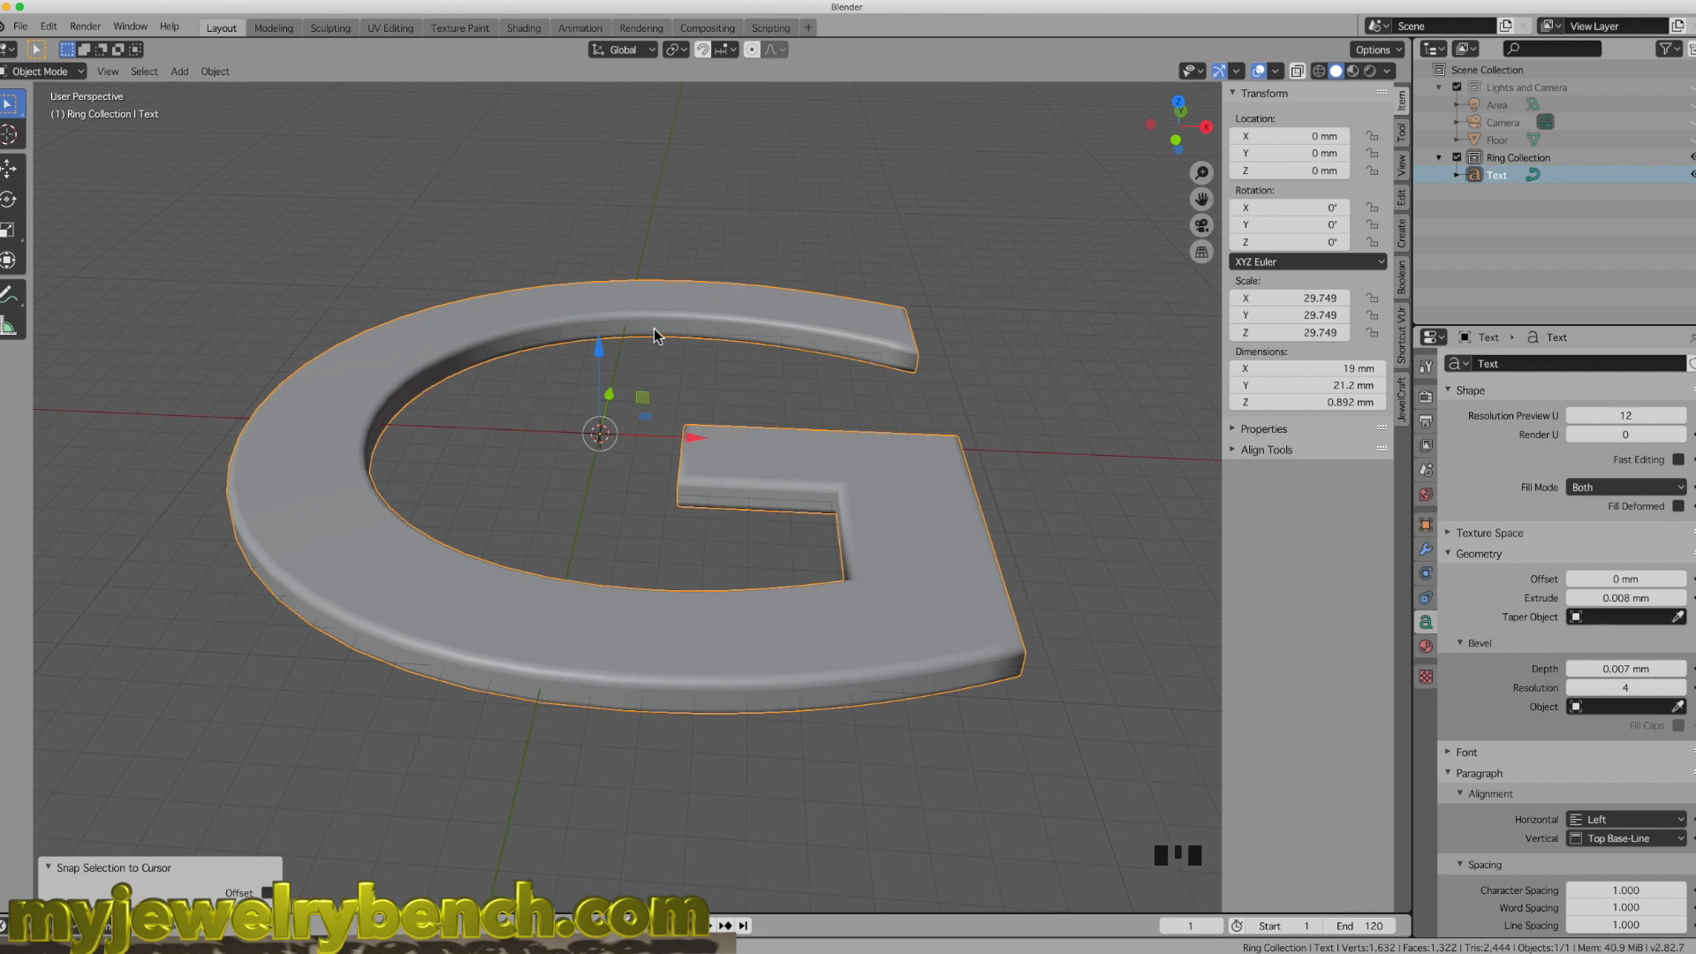
pyautogui.moveTo(907, 427); pyautogui.dragTo(798, 168, button='middle')
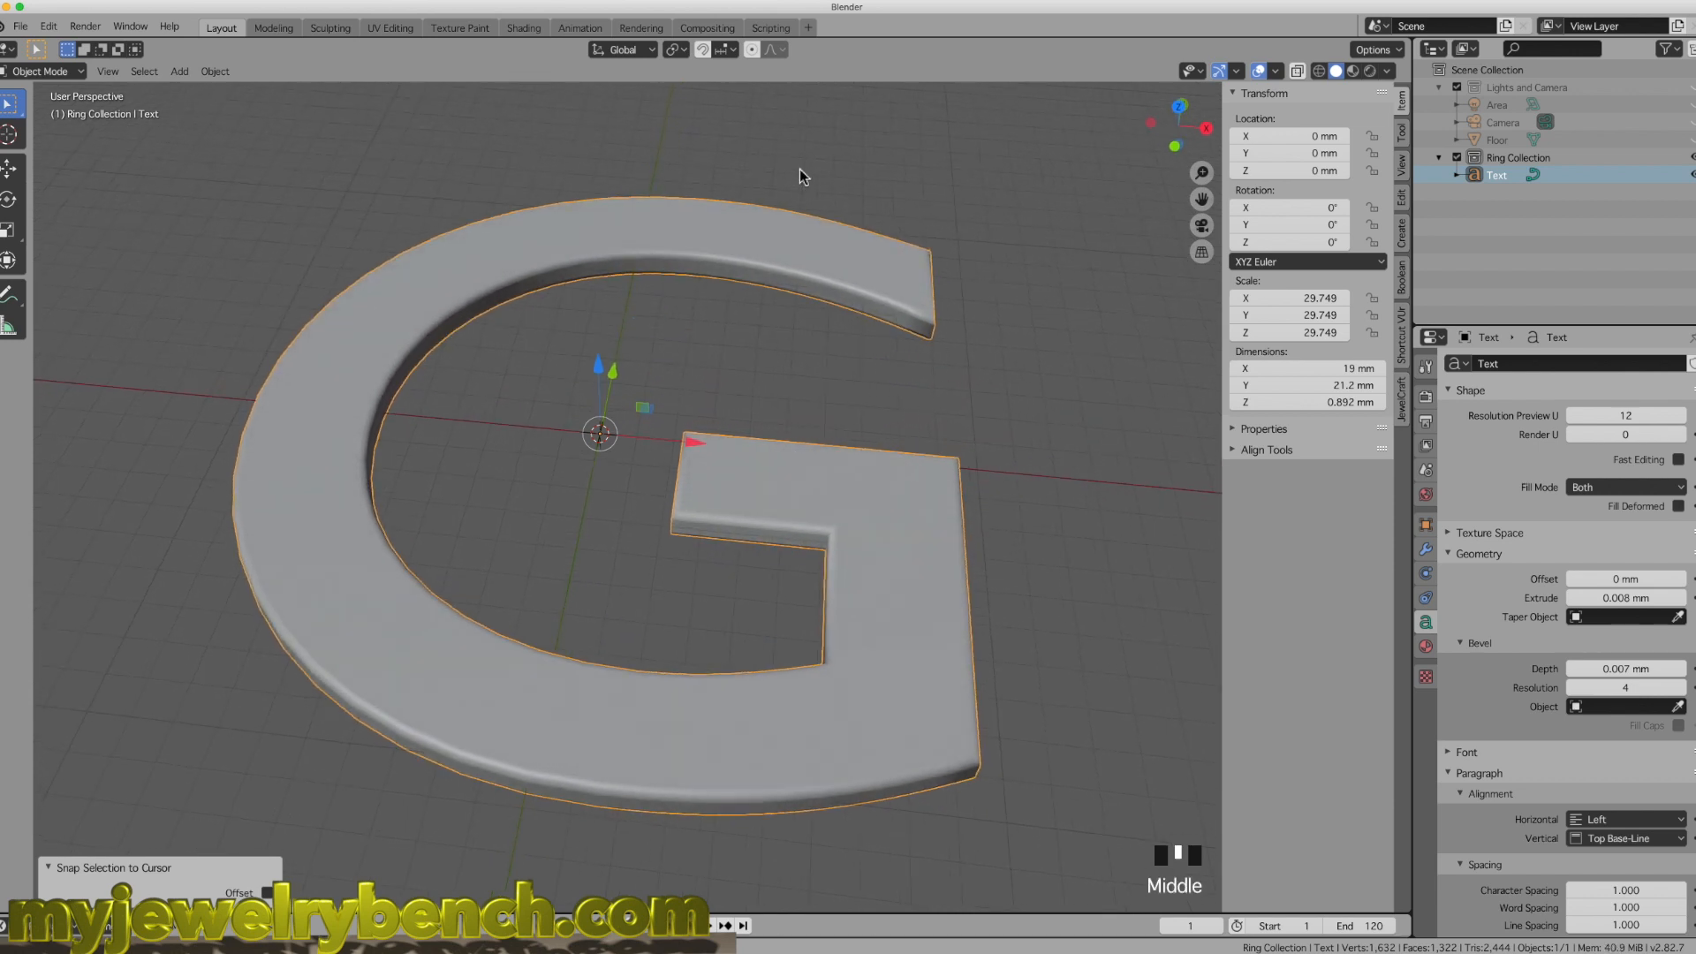
pyautogui.rightClick(605, 224)
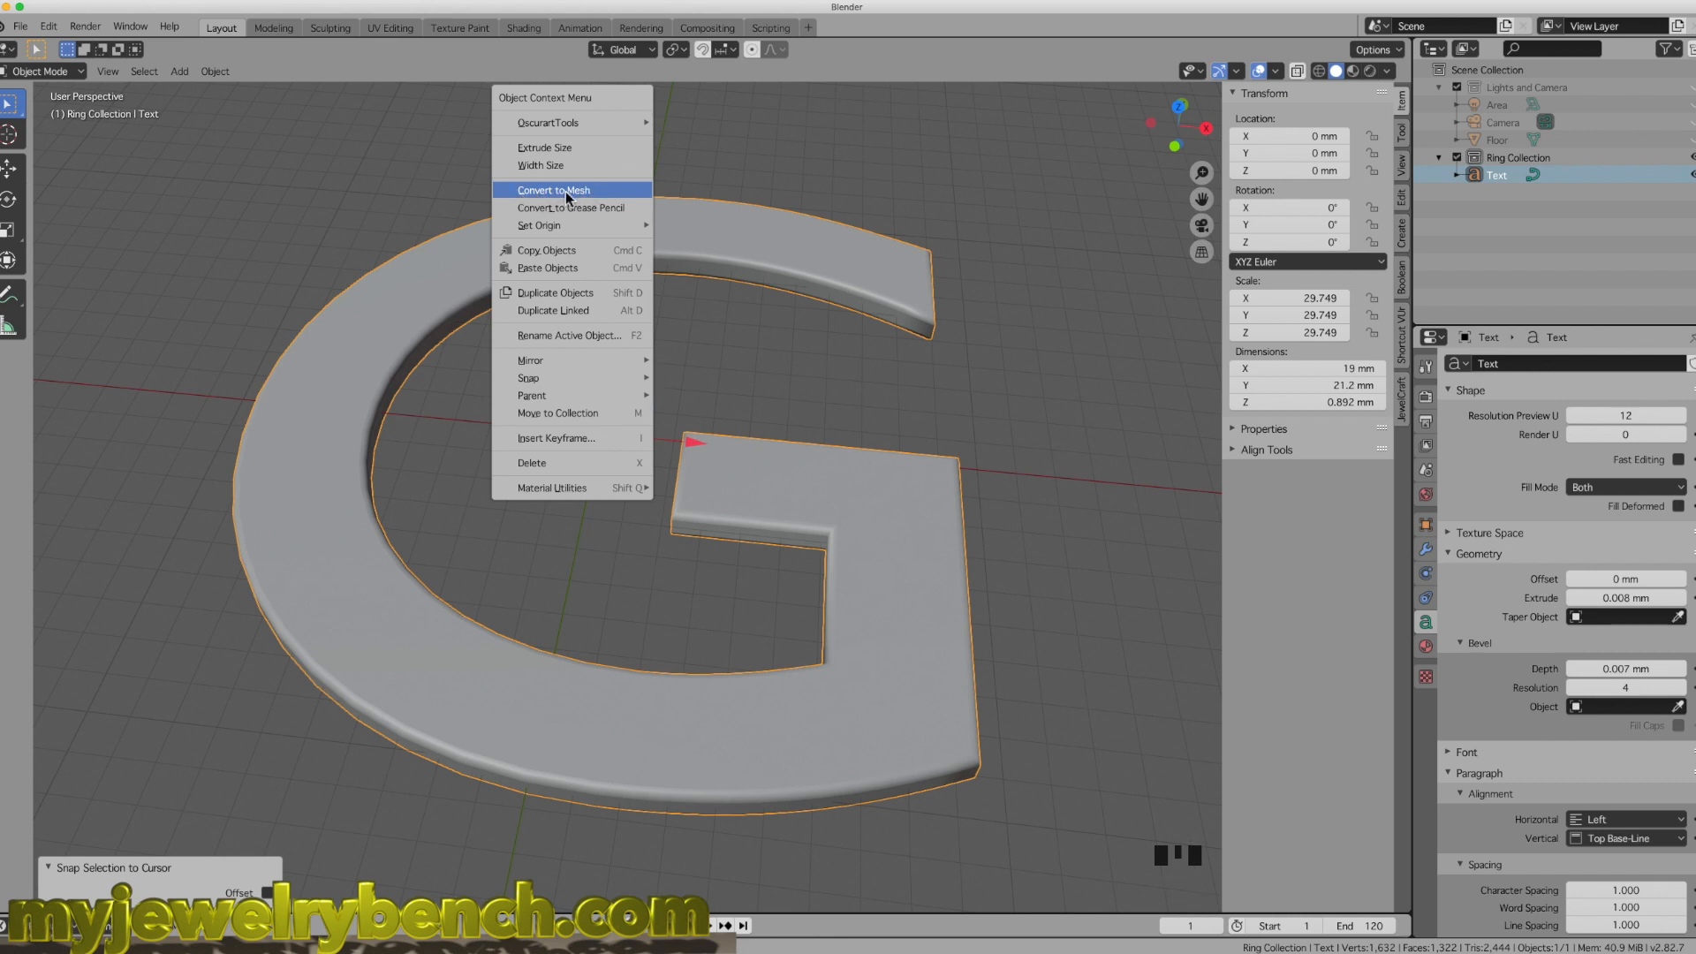
pyautogui.click(594, 193)
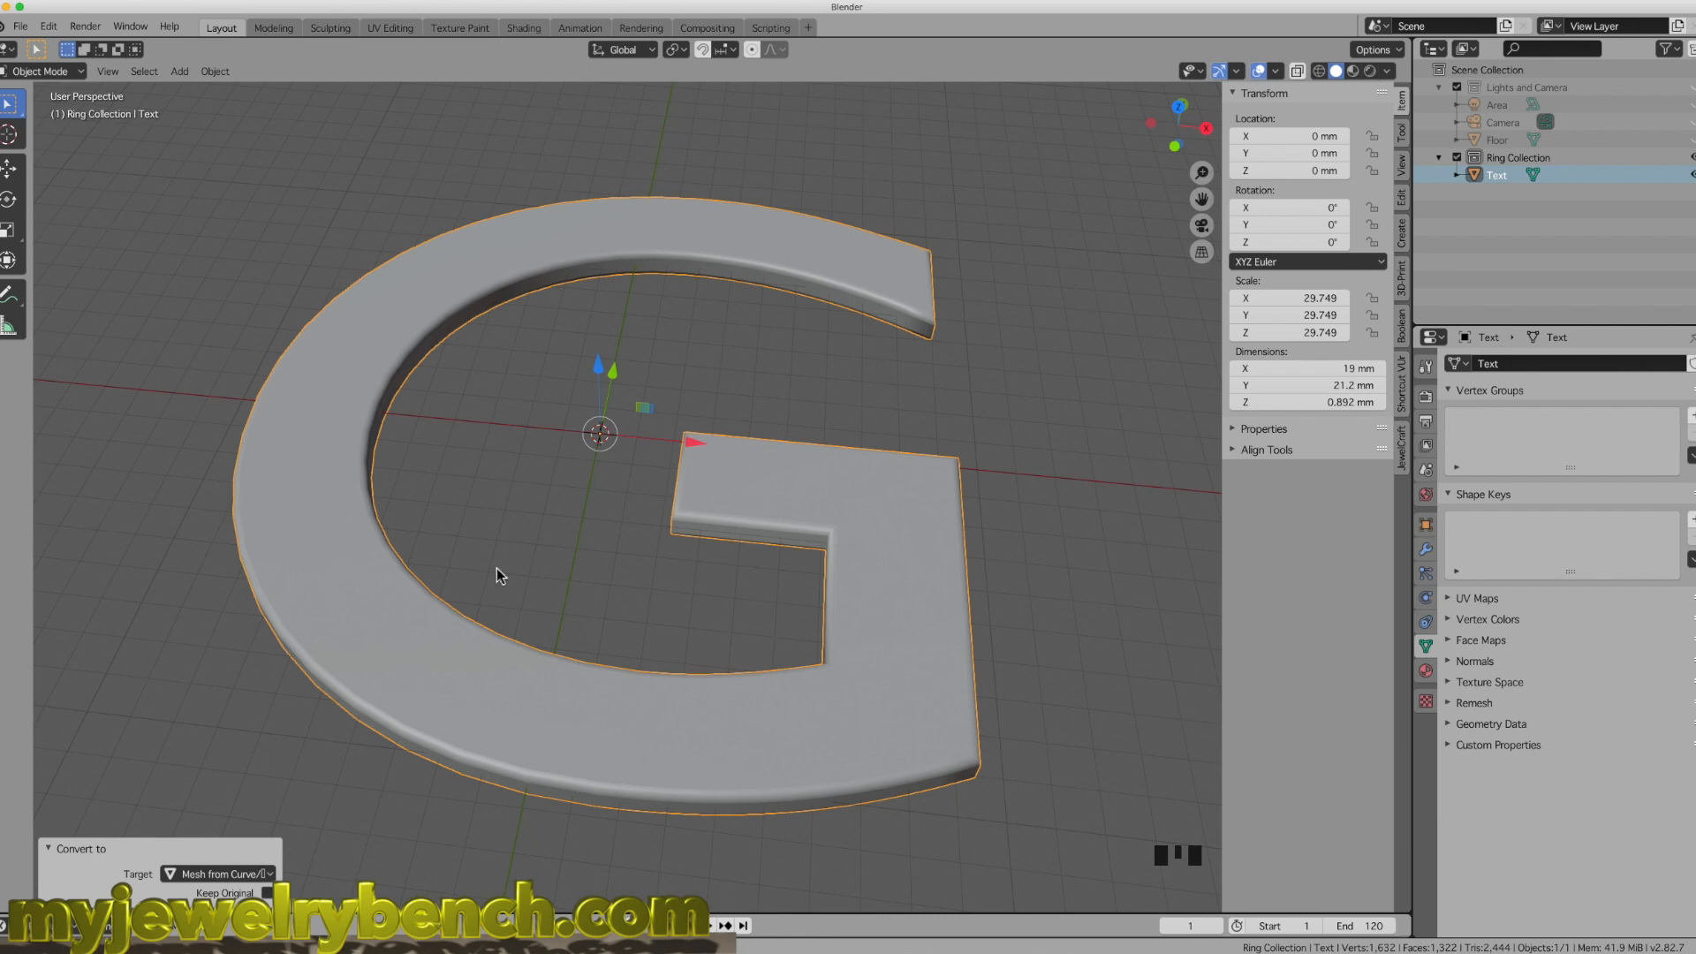
# Step: Enter Edit Mode on the G mesh and switch to face selection
pyautogui.press('Tab')
pyautogui.moveTo(492, 678)
pyautogui.mouseDown(button='middle')
pyautogui.moveTo(529, 652)
pyautogui.moveTo(484, 651)
pyautogui.mouseUp(button='middle')
pyautogui.scroll(3, 557, 782)
pyautogui.moveTo(560, 776); pyautogui.dragTo(592, 766, button='middle')
pyautogui.scroll(-2, 1041, 560)
pyautogui.moveTo(1018, 616); pyautogui.dragTo(928, 598, button='middle')
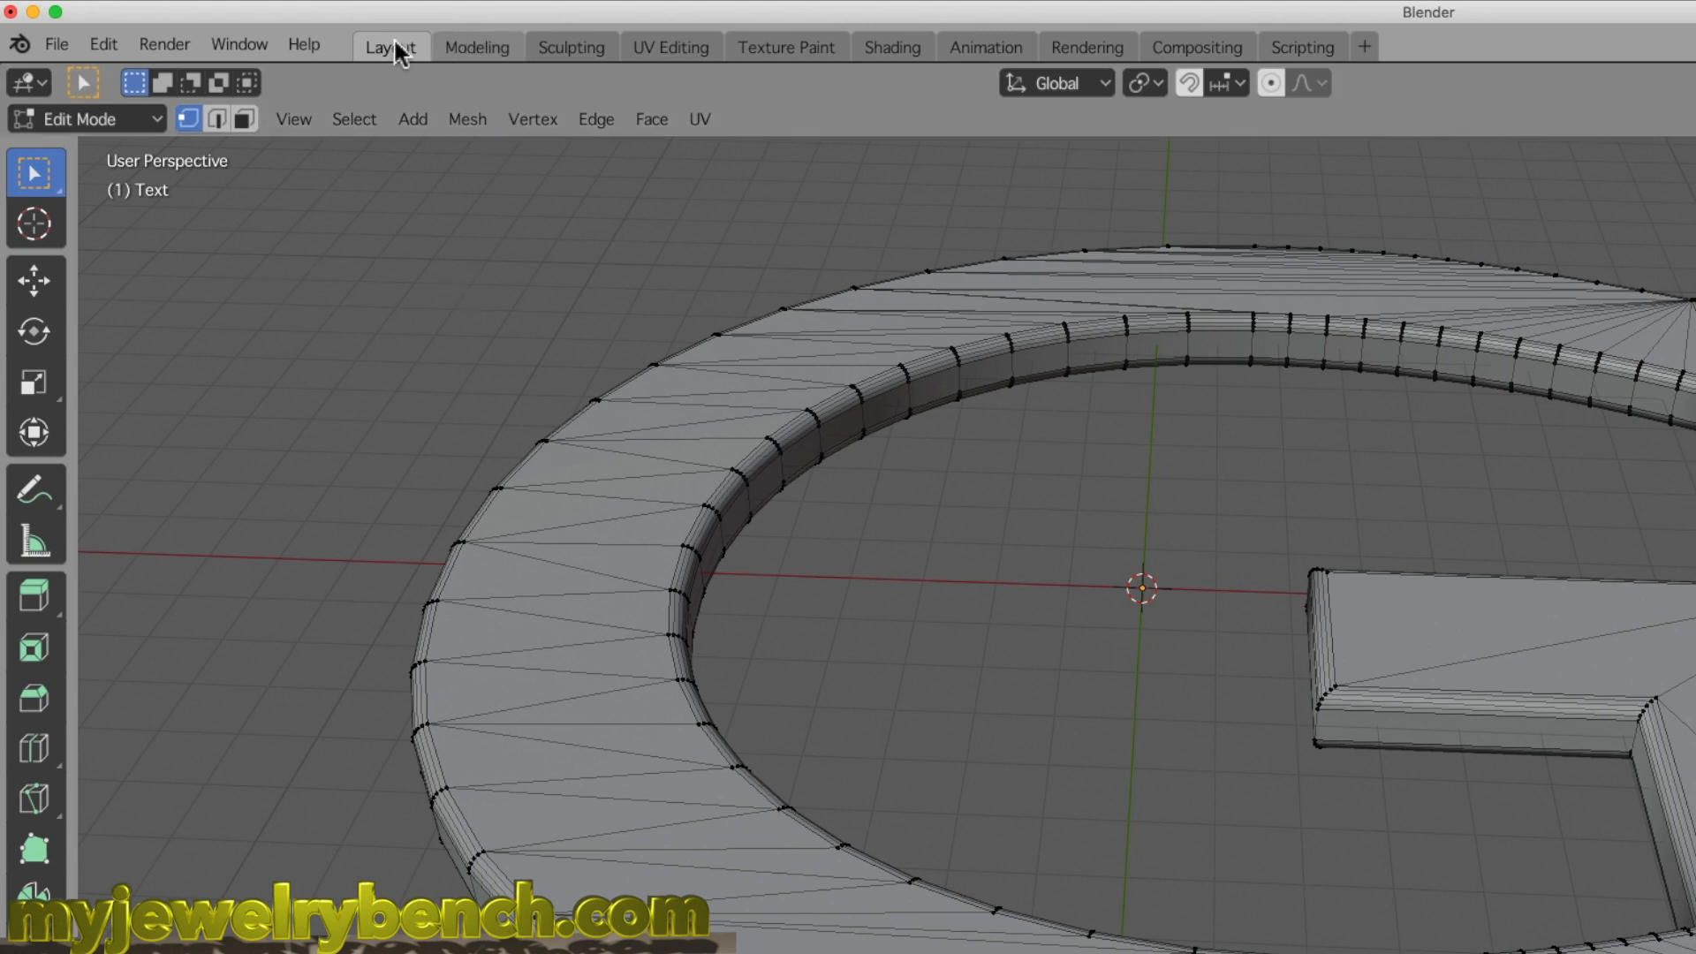
pyautogui.click(243, 123)
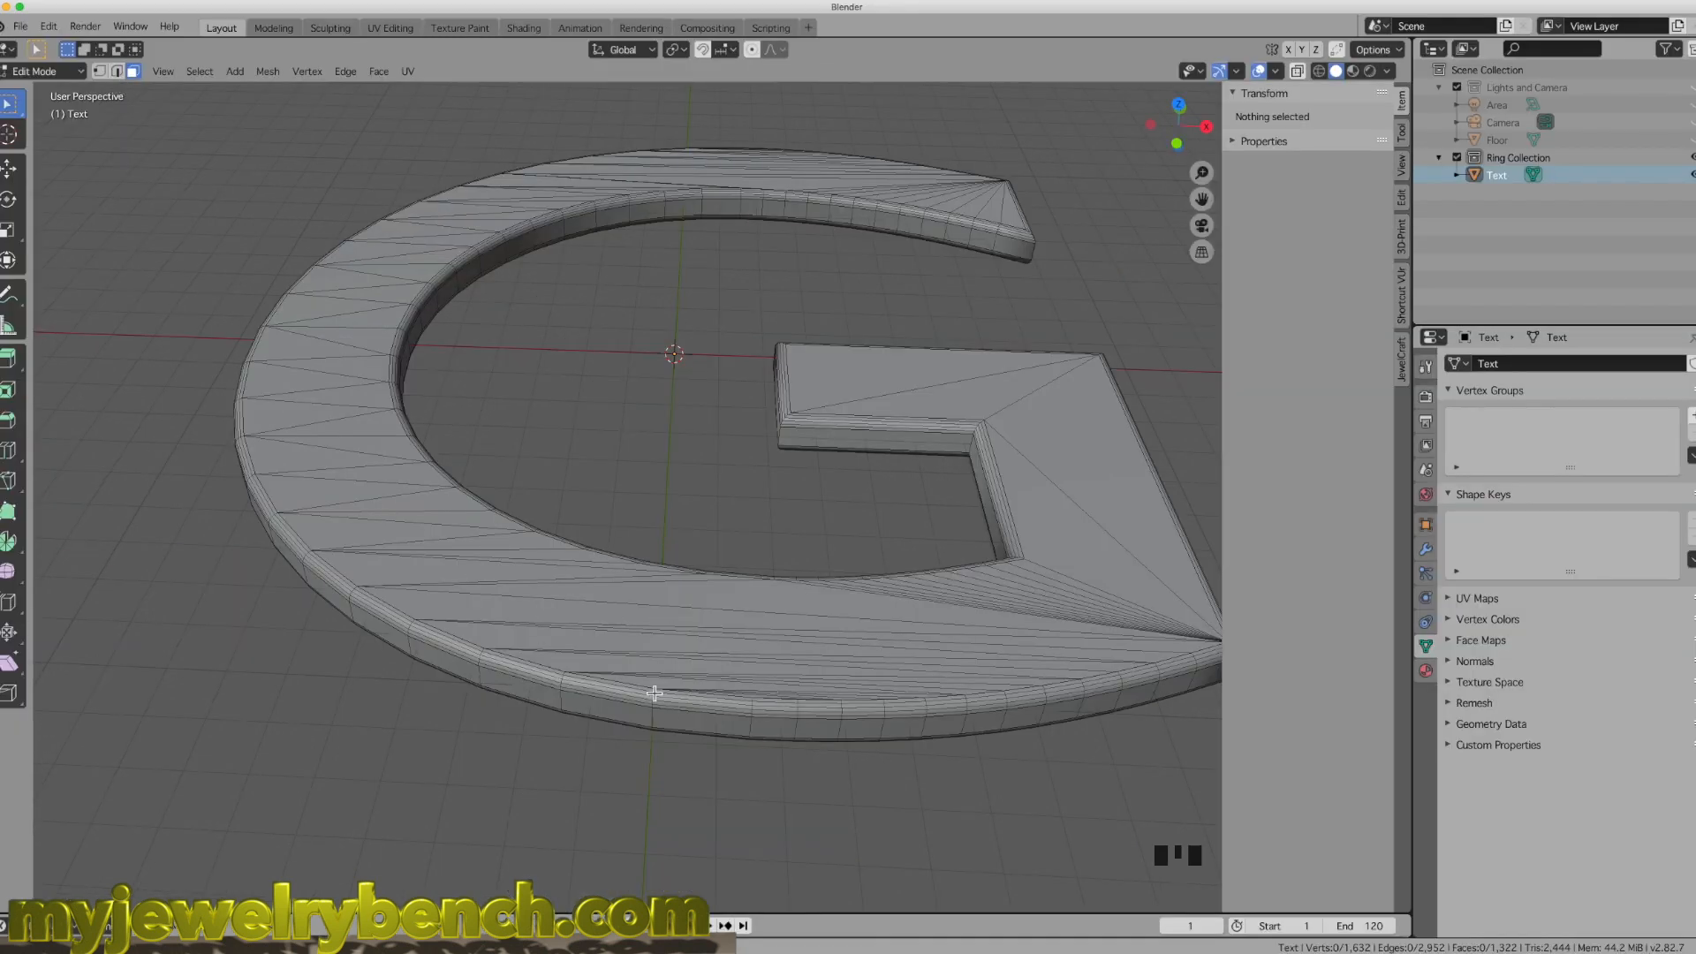
pyautogui.scroll(2, 760, 709)
pyautogui.moveTo(764, 712); pyautogui.dragTo(726, 694, button='middle')
pyautogui.scroll(3, 726, 694)
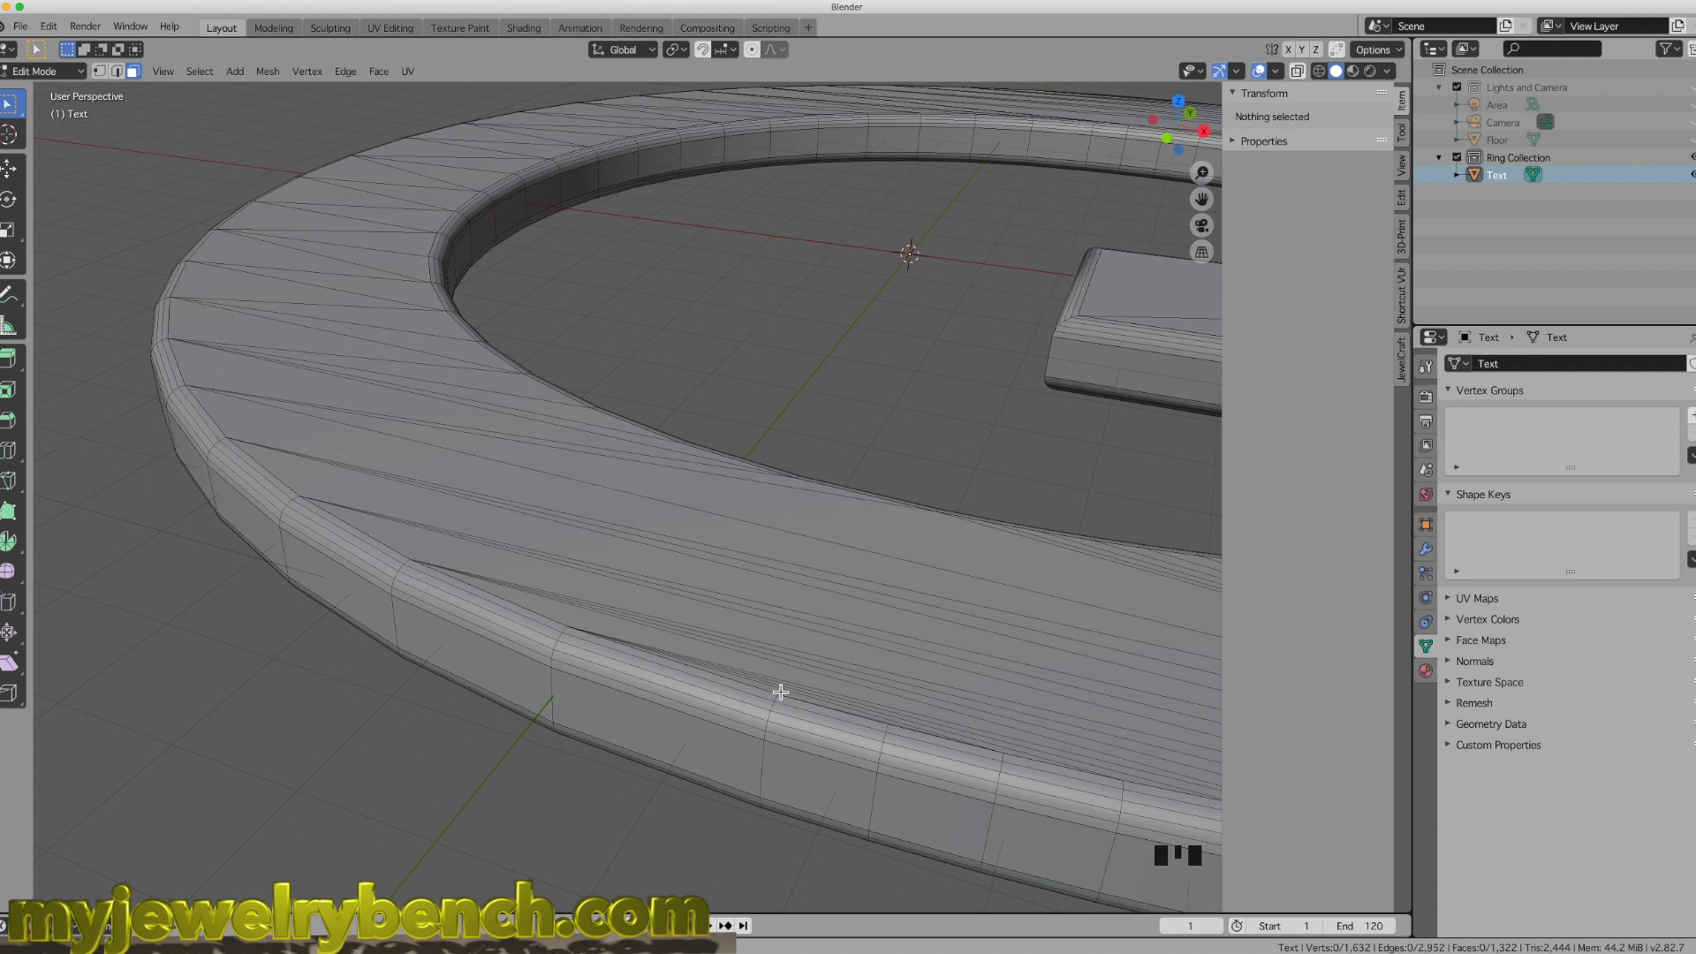
pyautogui.keyDown('alt'); pyautogui.keyDown('shift'); pyautogui.click(560, 669); pyautogui.keyUp('shift'); pyautogui.keyUp('alt')
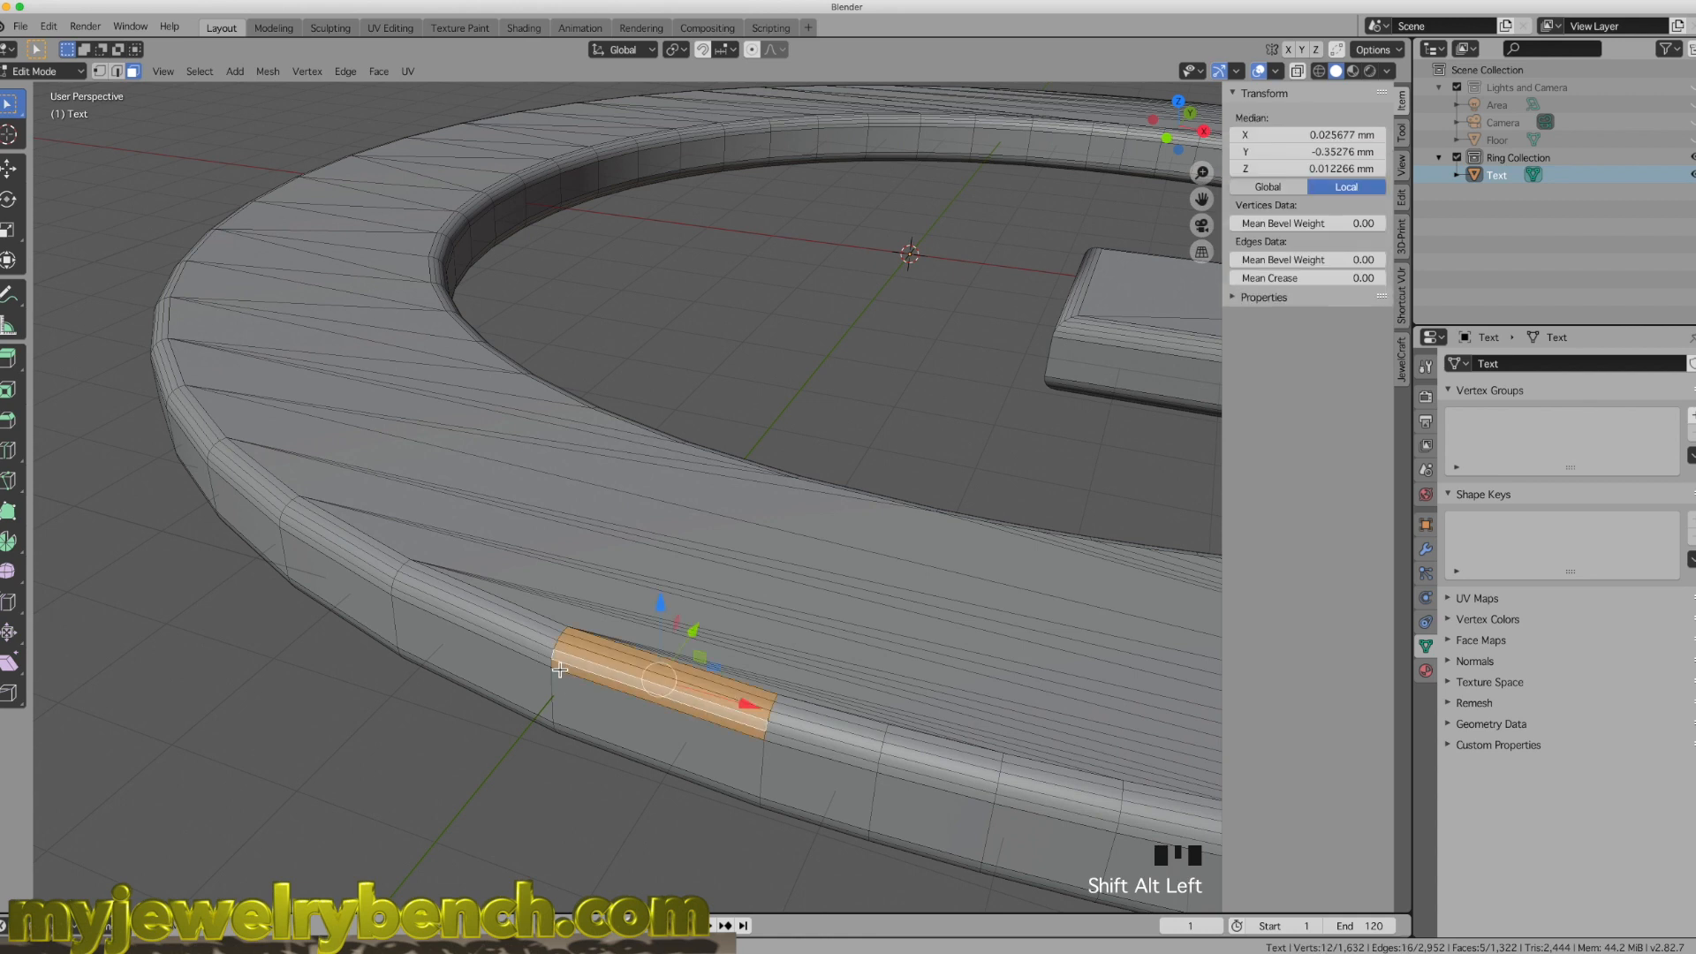
pyautogui.keyDown('alt'); pyautogui.keyDown('shift'); pyautogui.click(552, 665); pyautogui.keyUp('shift'); pyautogui.keyUp('alt')
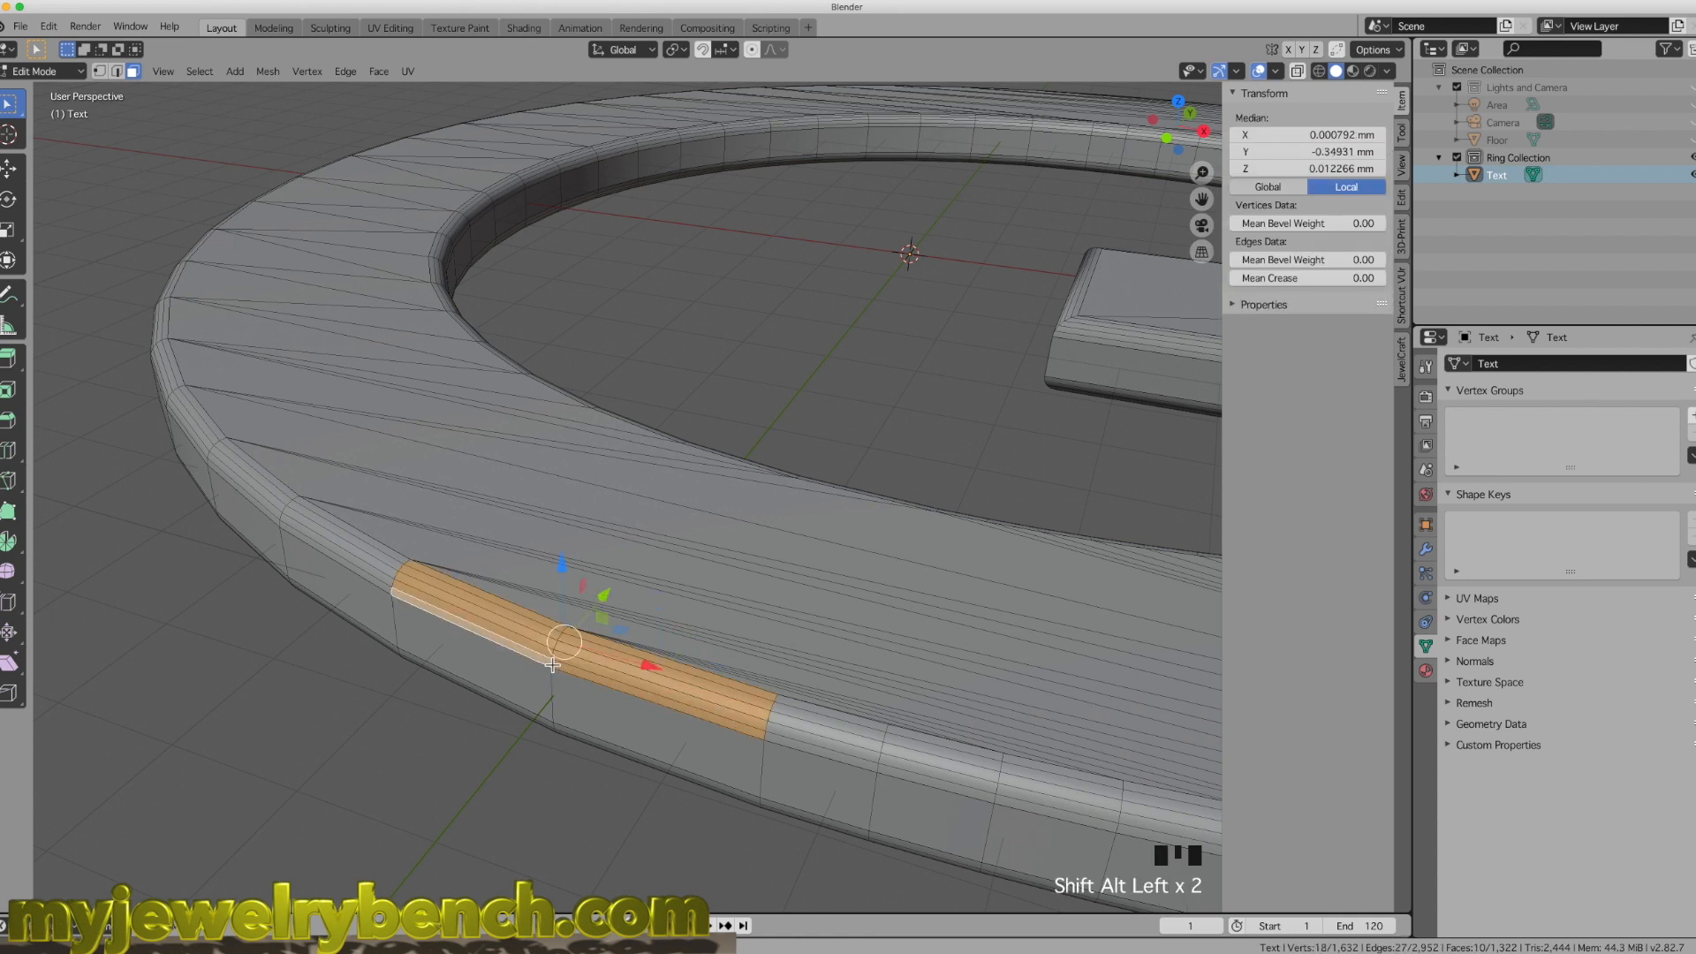
pyautogui.keyDown('alt'); pyautogui.keyDown('shift'); pyautogui.click(775, 719); pyautogui.keyUp('shift'); pyautogui.keyUp('alt')
pyautogui.keyDown('alt'); pyautogui.keyDown('shift'); pyautogui.click(776, 722); pyautogui.keyUp('shift'); pyautogui.keyUp('alt')
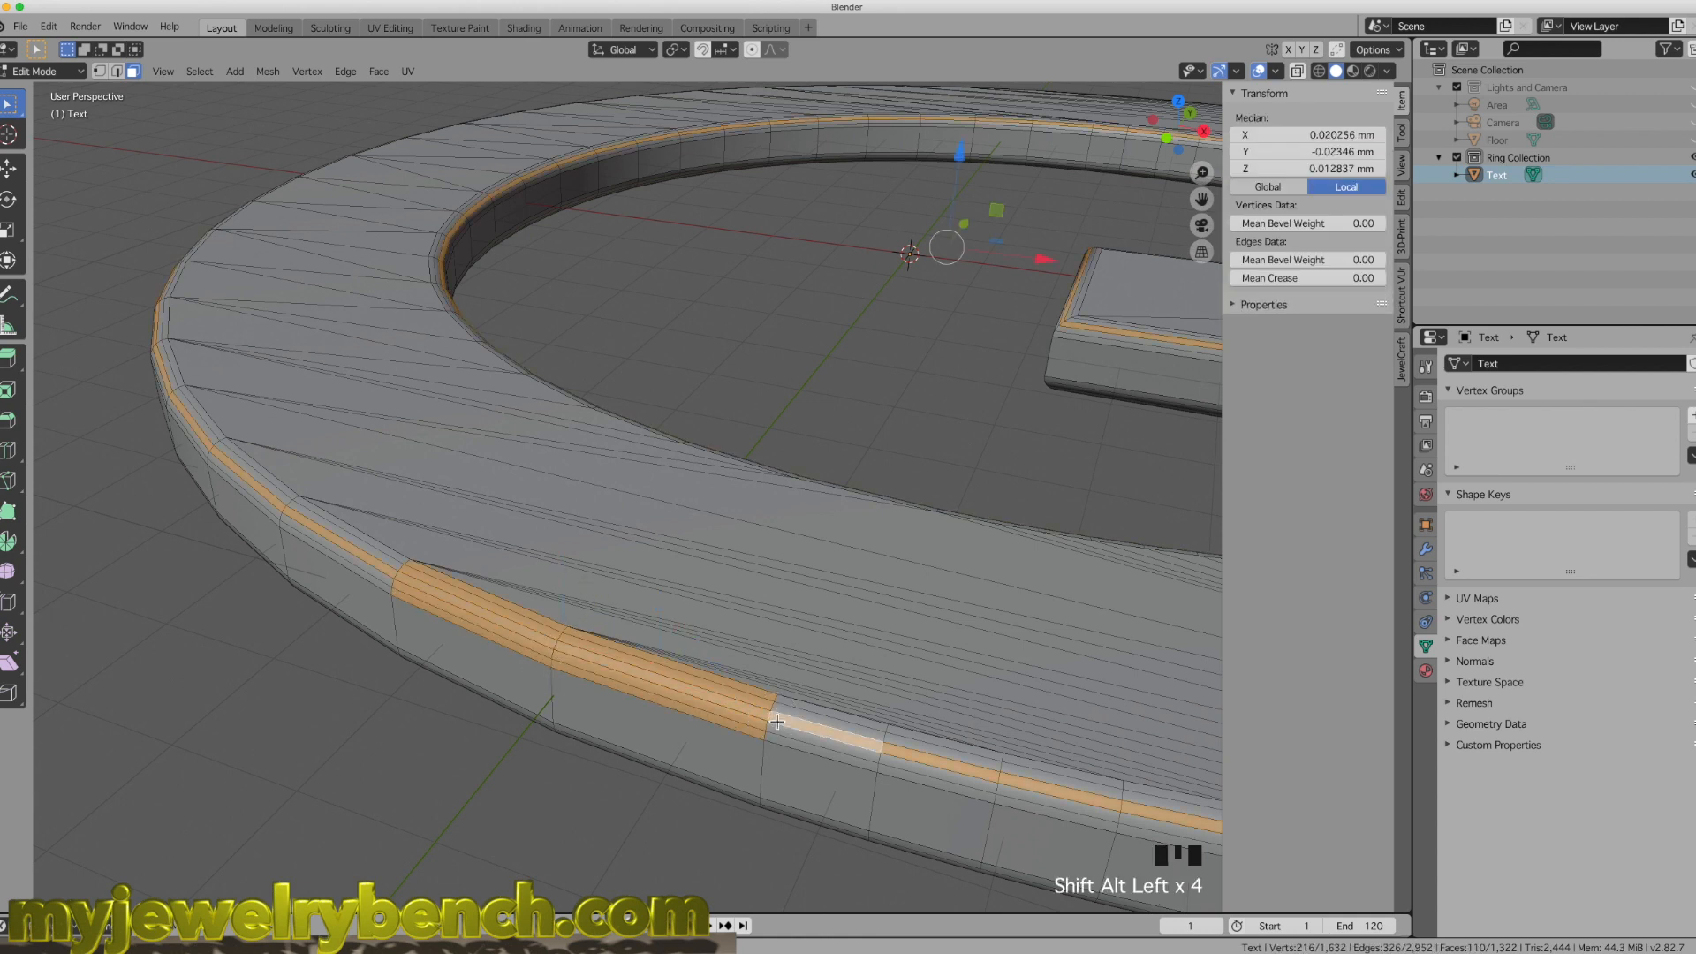
pyautogui.keyDown('alt'); pyautogui.keyDown('shift'); pyautogui.click(779, 713); pyautogui.keyUp('shift'); pyautogui.keyUp('alt')
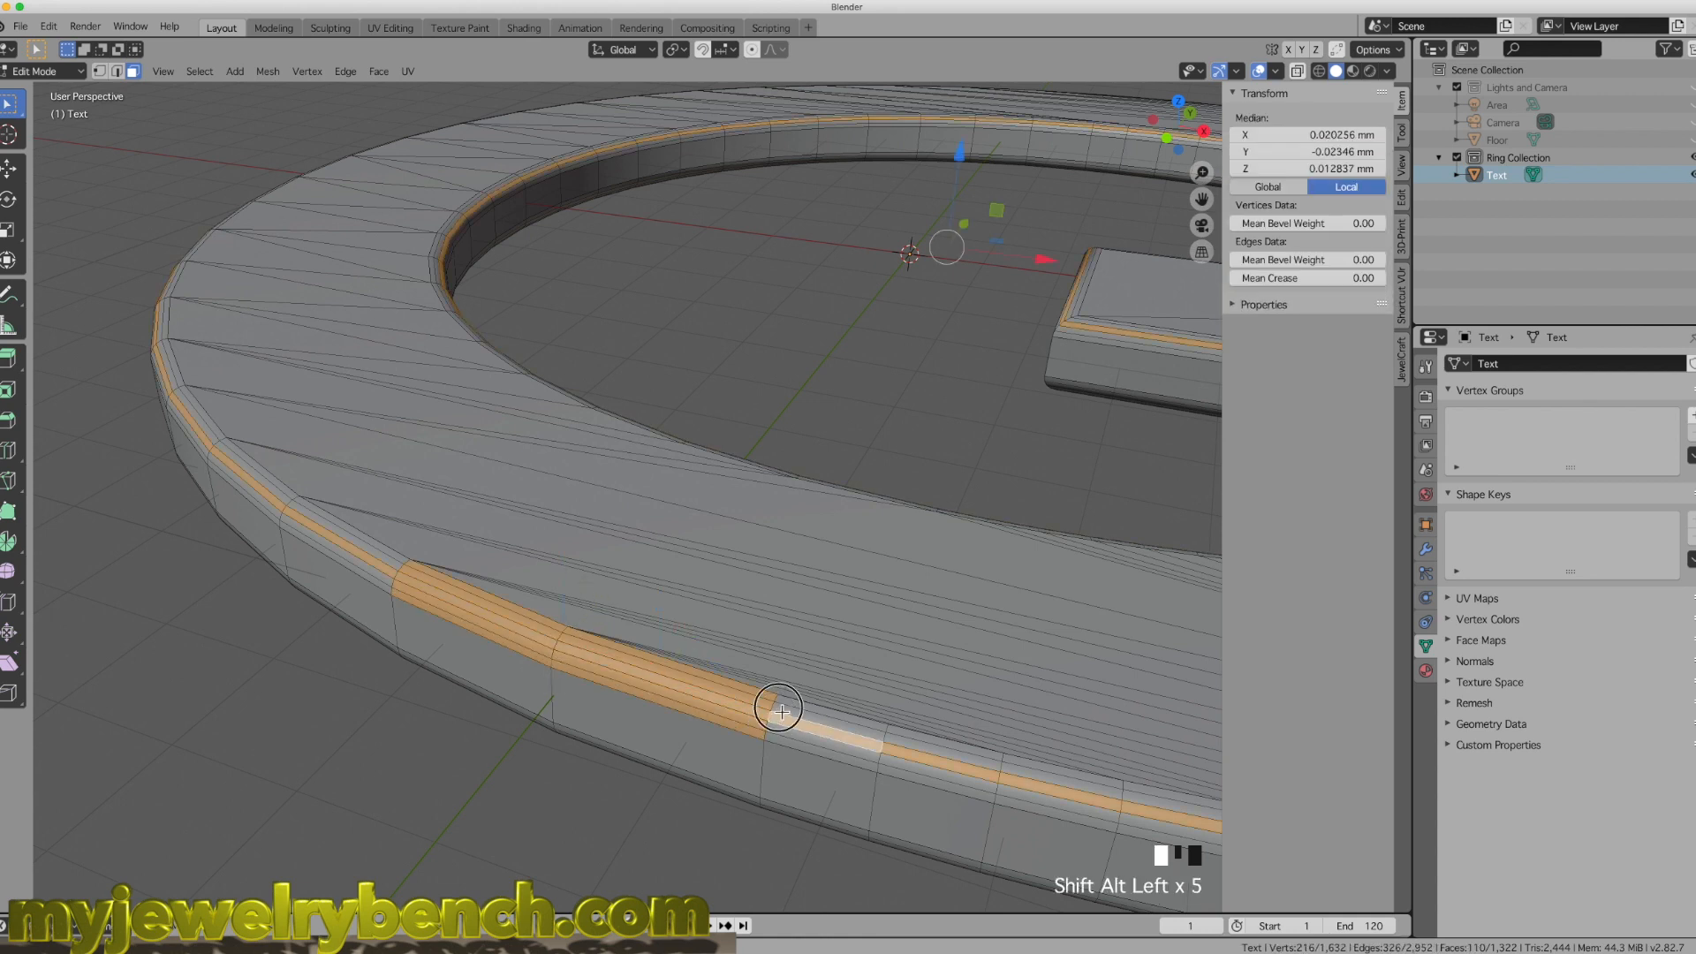
pyautogui.keyDown('alt'); pyautogui.keyDown('shift'); pyautogui.click(884, 738); pyautogui.keyUp('shift'); pyautogui.keyUp('alt')
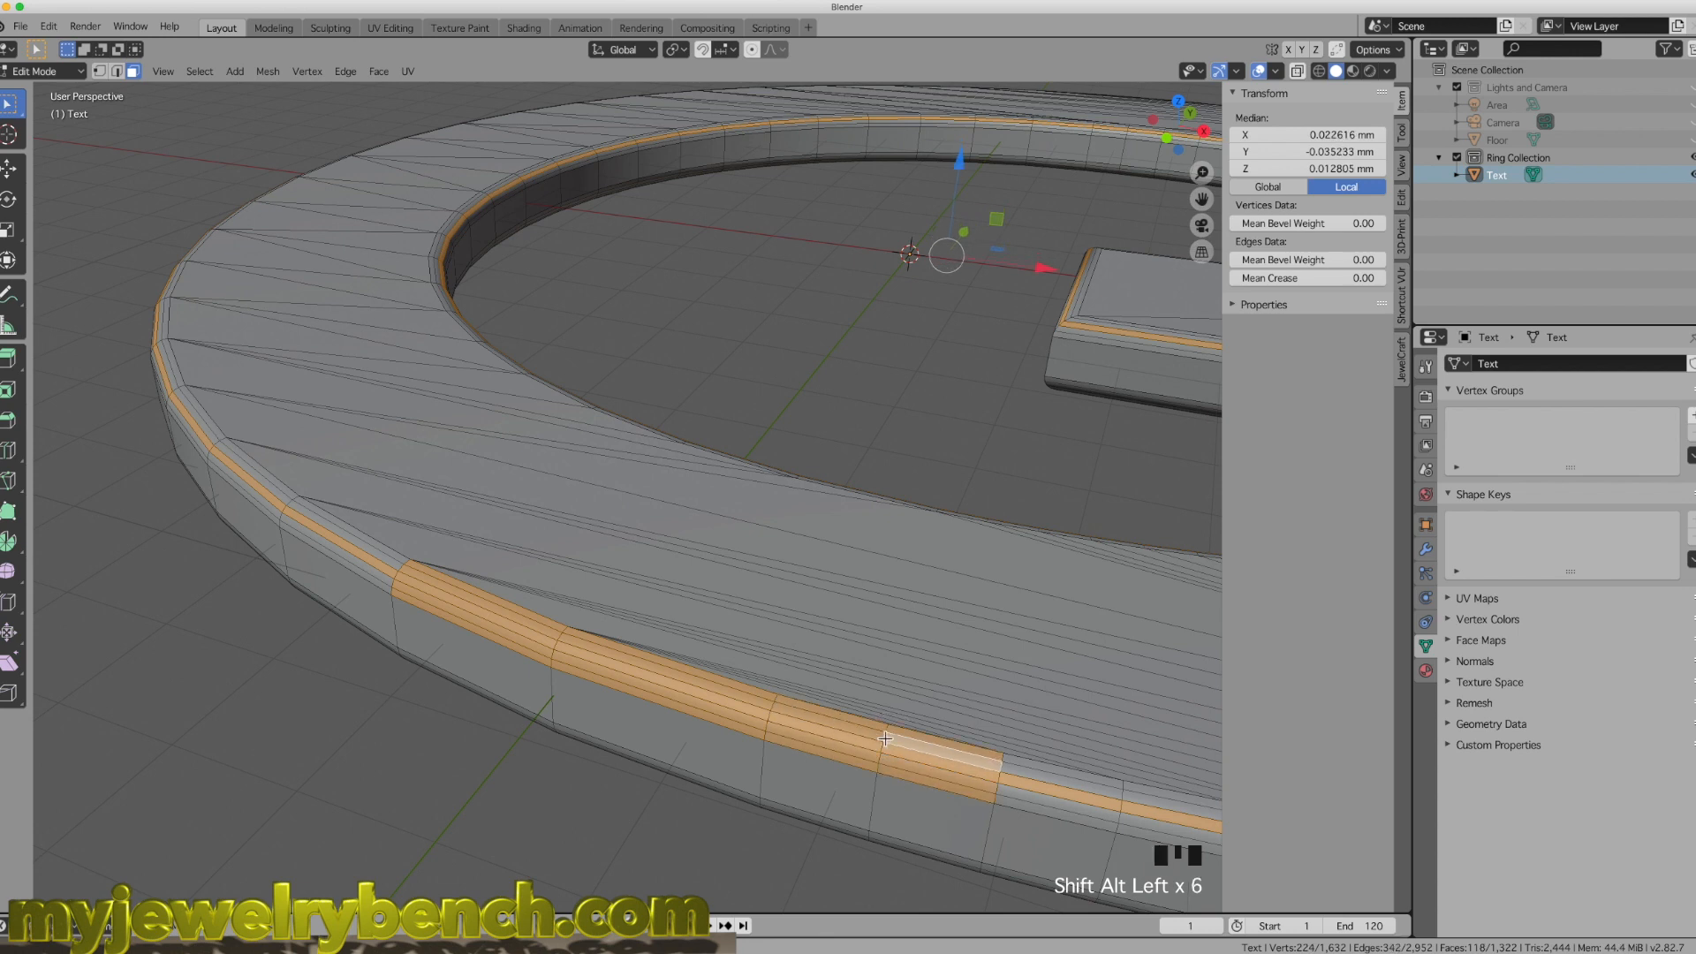
pyautogui.keyDown('alt'); pyautogui.keyDown('shift'); pyautogui.click(777, 712); pyautogui.keyUp('shift'); pyautogui.keyUp('alt')
pyautogui.keyDown('alt'); pyautogui.keyDown('shift'); pyautogui.click(757, 707); pyautogui.keyUp('shift'); pyautogui.keyUp('alt')
pyautogui.keyDown('alt'); pyautogui.keyDown('shift'); pyautogui.click(527, 639); pyautogui.keyUp('shift'); pyautogui.keyUp('alt')
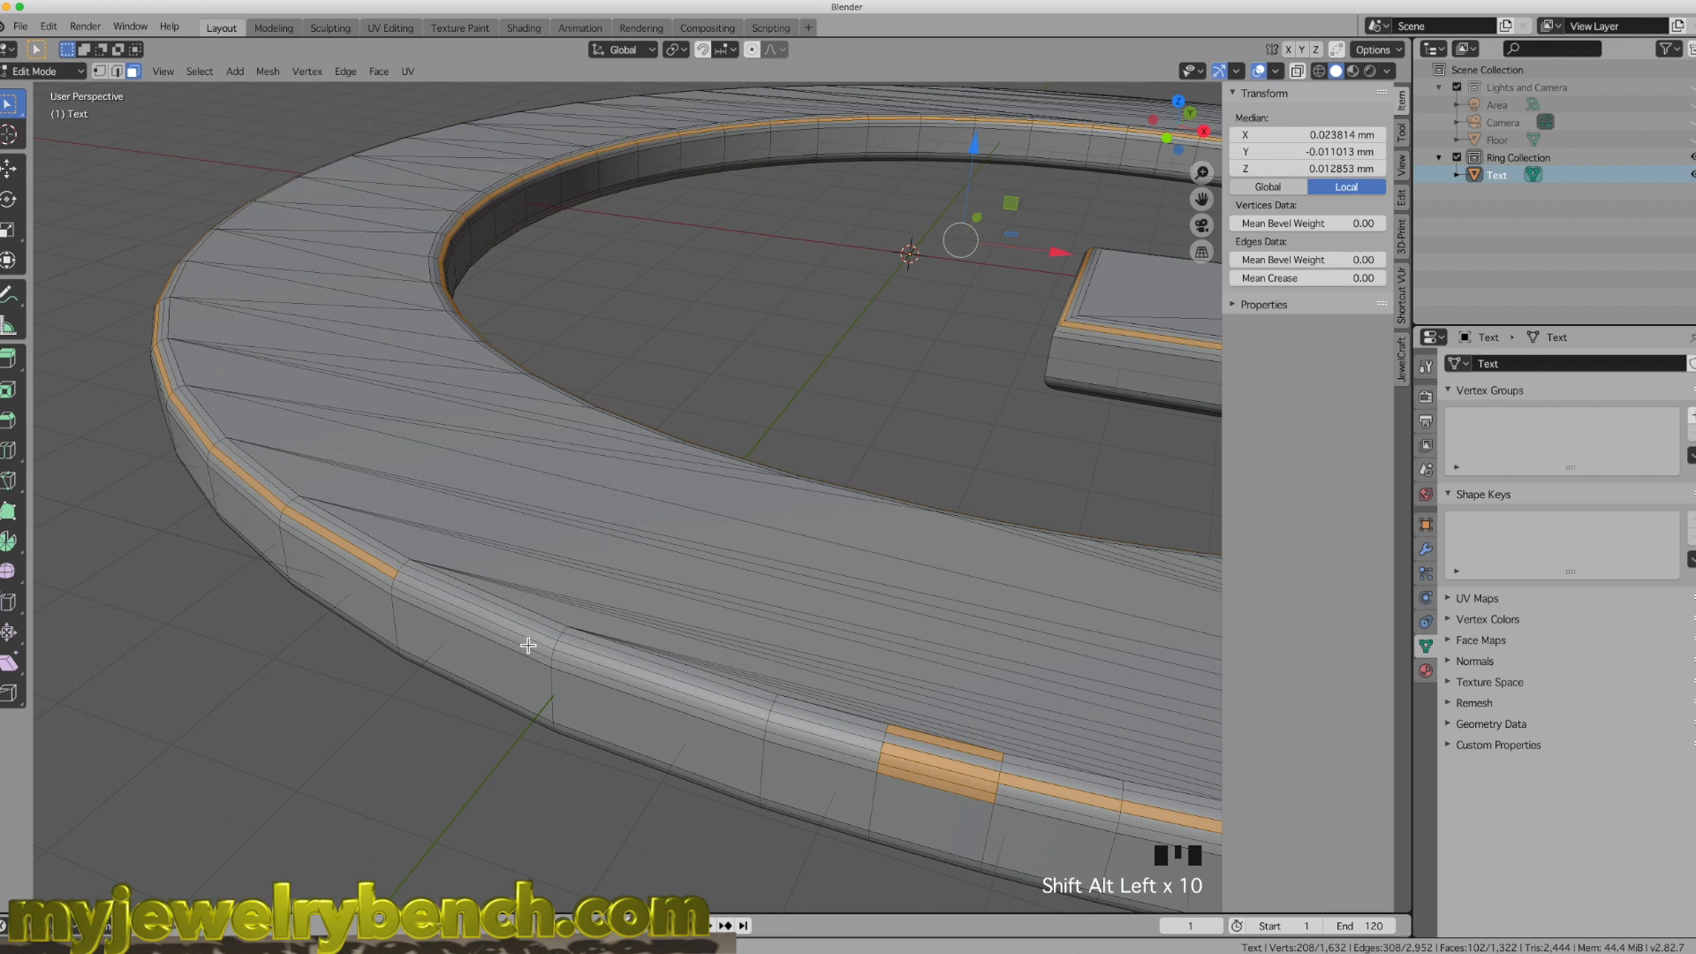
pyautogui.keyDown('alt'); pyautogui.keyDown('shift'); pyautogui.click(404, 581); pyautogui.keyUp('shift'); pyautogui.keyUp('alt')
pyautogui.keyDown('alt'); pyautogui.keyDown('shift'); pyautogui.click(396, 577); pyautogui.keyUp('shift'); pyautogui.keyUp('alt')
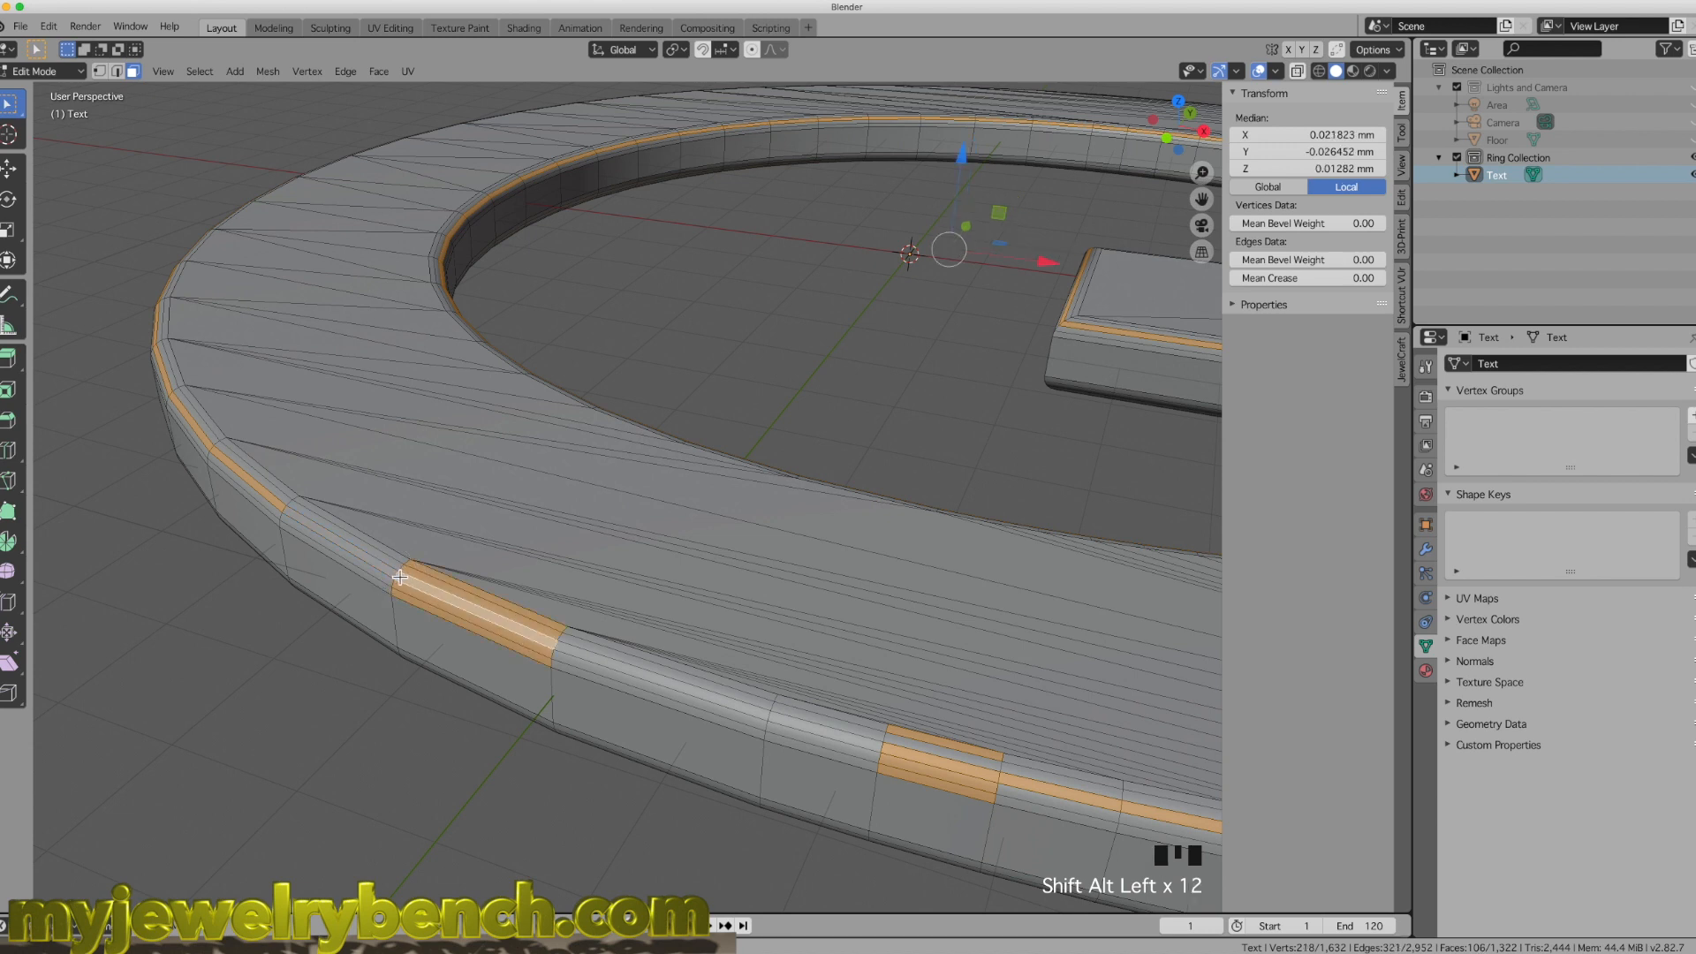
pyautogui.keyDown('alt'); pyautogui.keyDown('shift'); pyautogui.click(399, 577); pyautogui.keyUp('shift'); pyautogui.keyUp('alt')
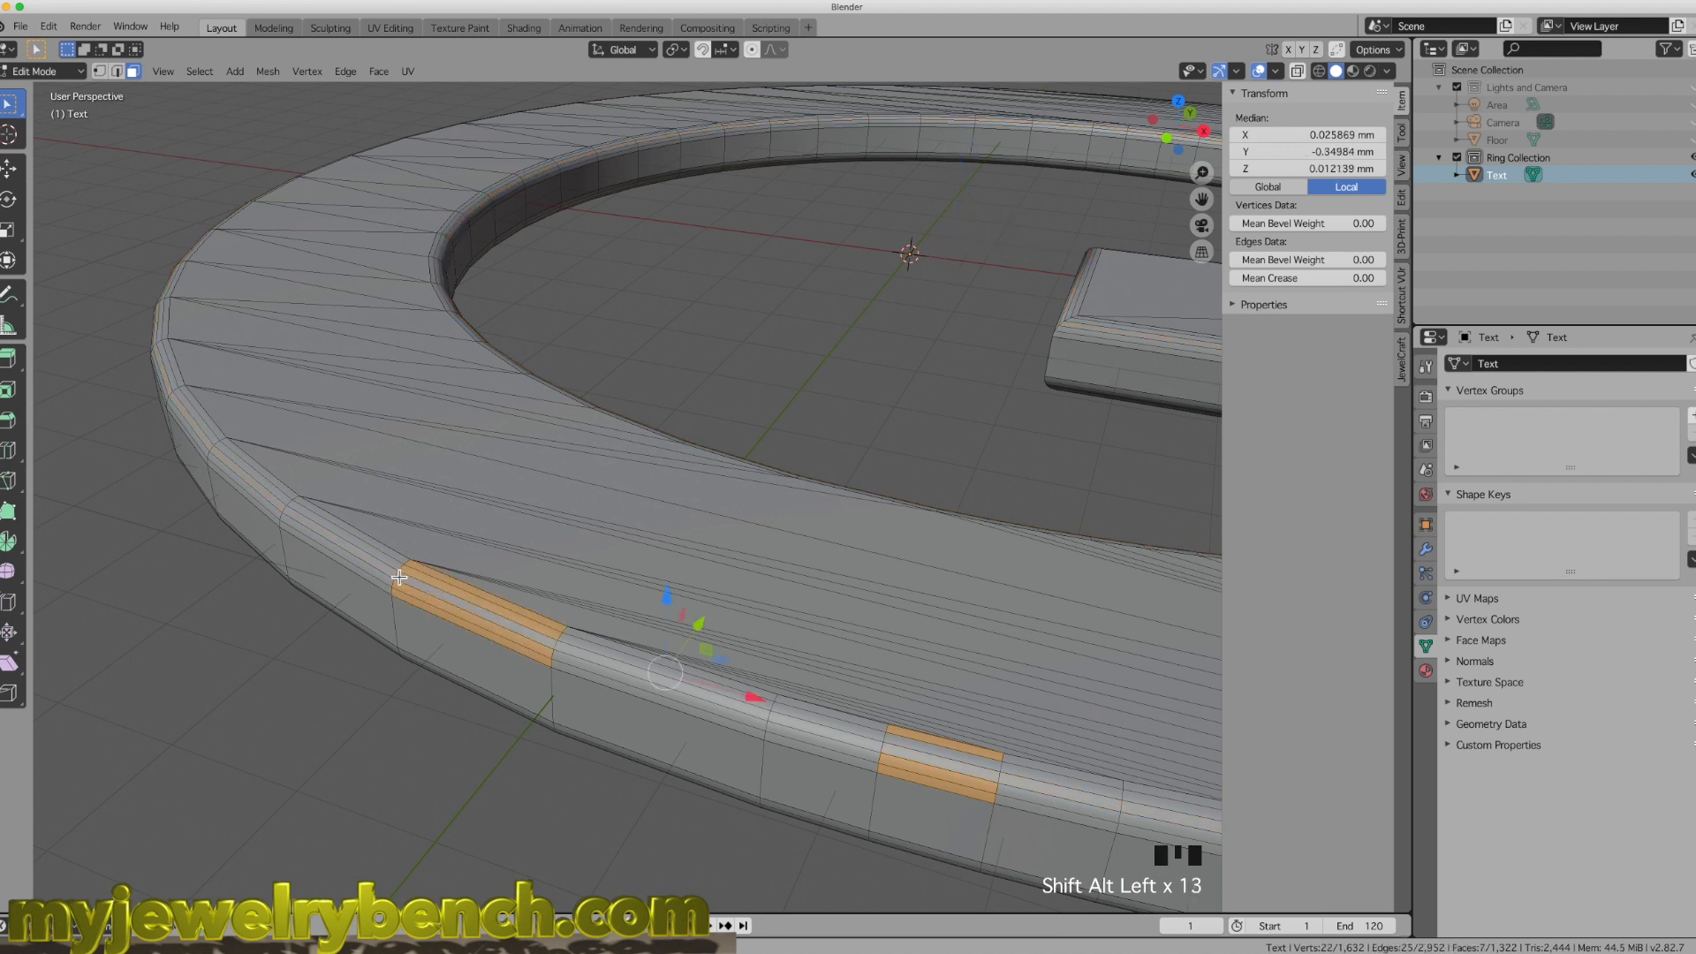
pyautogui.keyDown('alt'); pyautogui.keyDown('shift'); pyautogui.click(913, 773); pyautogui.keyUp('shift'); pyautogui.keyUp('alt')
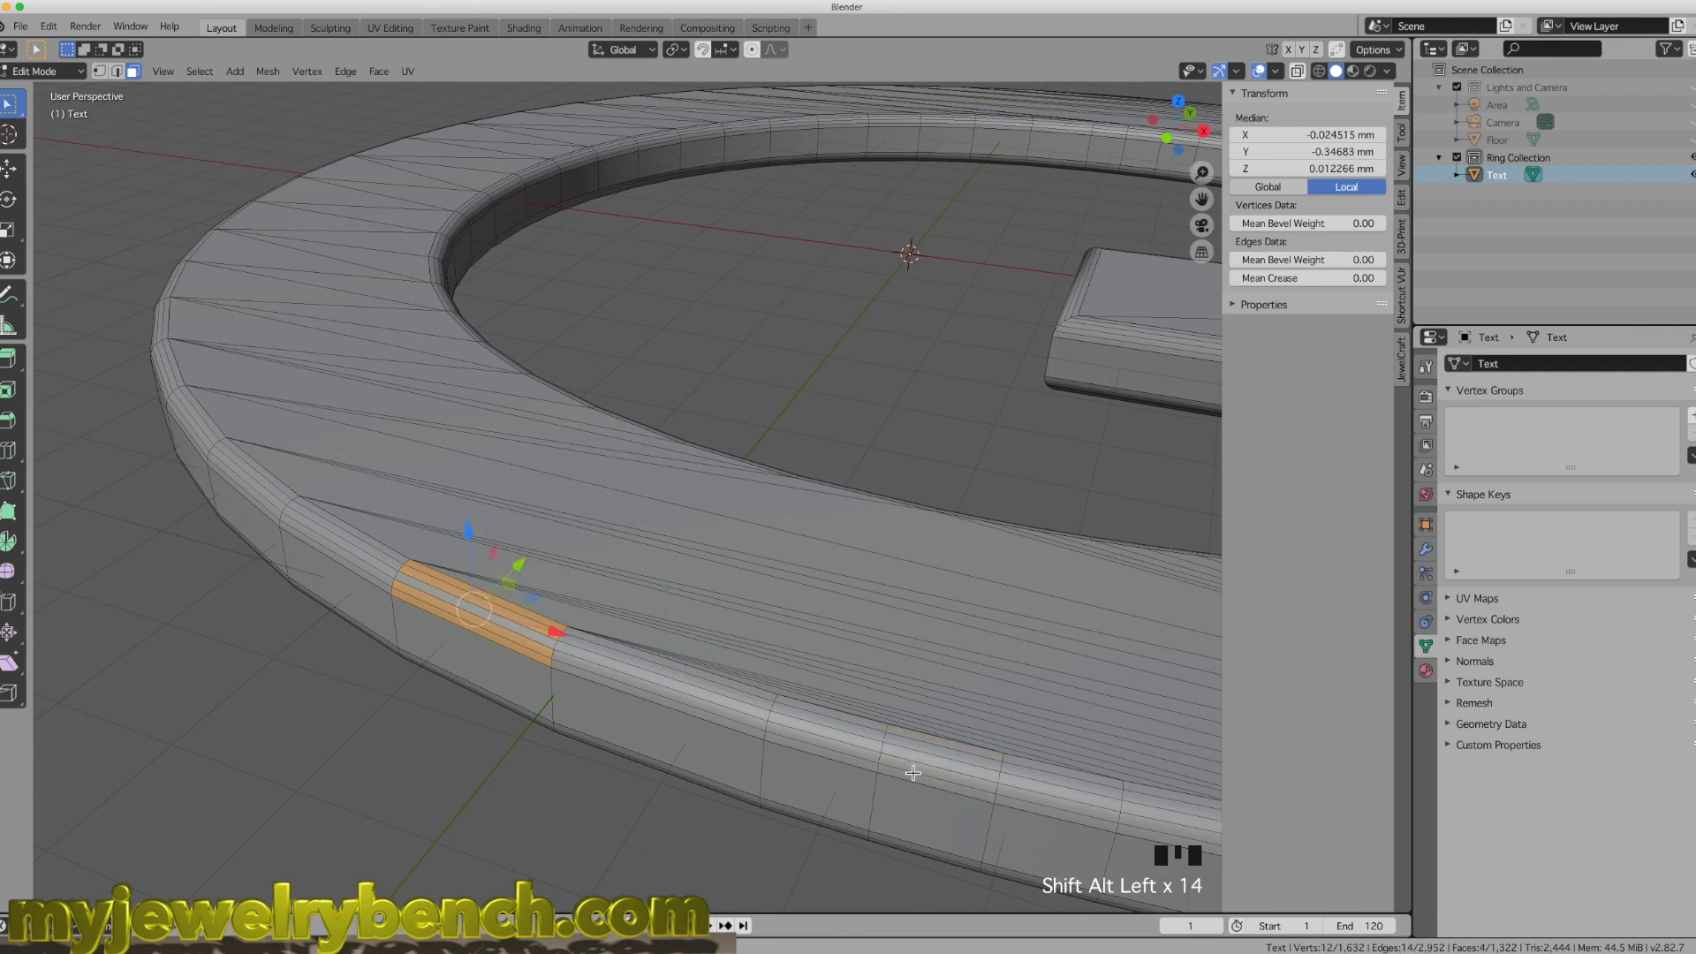
pyautogui.keyDown('alt'); pyautogui.keyDown('shift'); pyautogui.click(537, 648); pyautogui.keyUp('shift'); pyautogui.keyUp('alt')
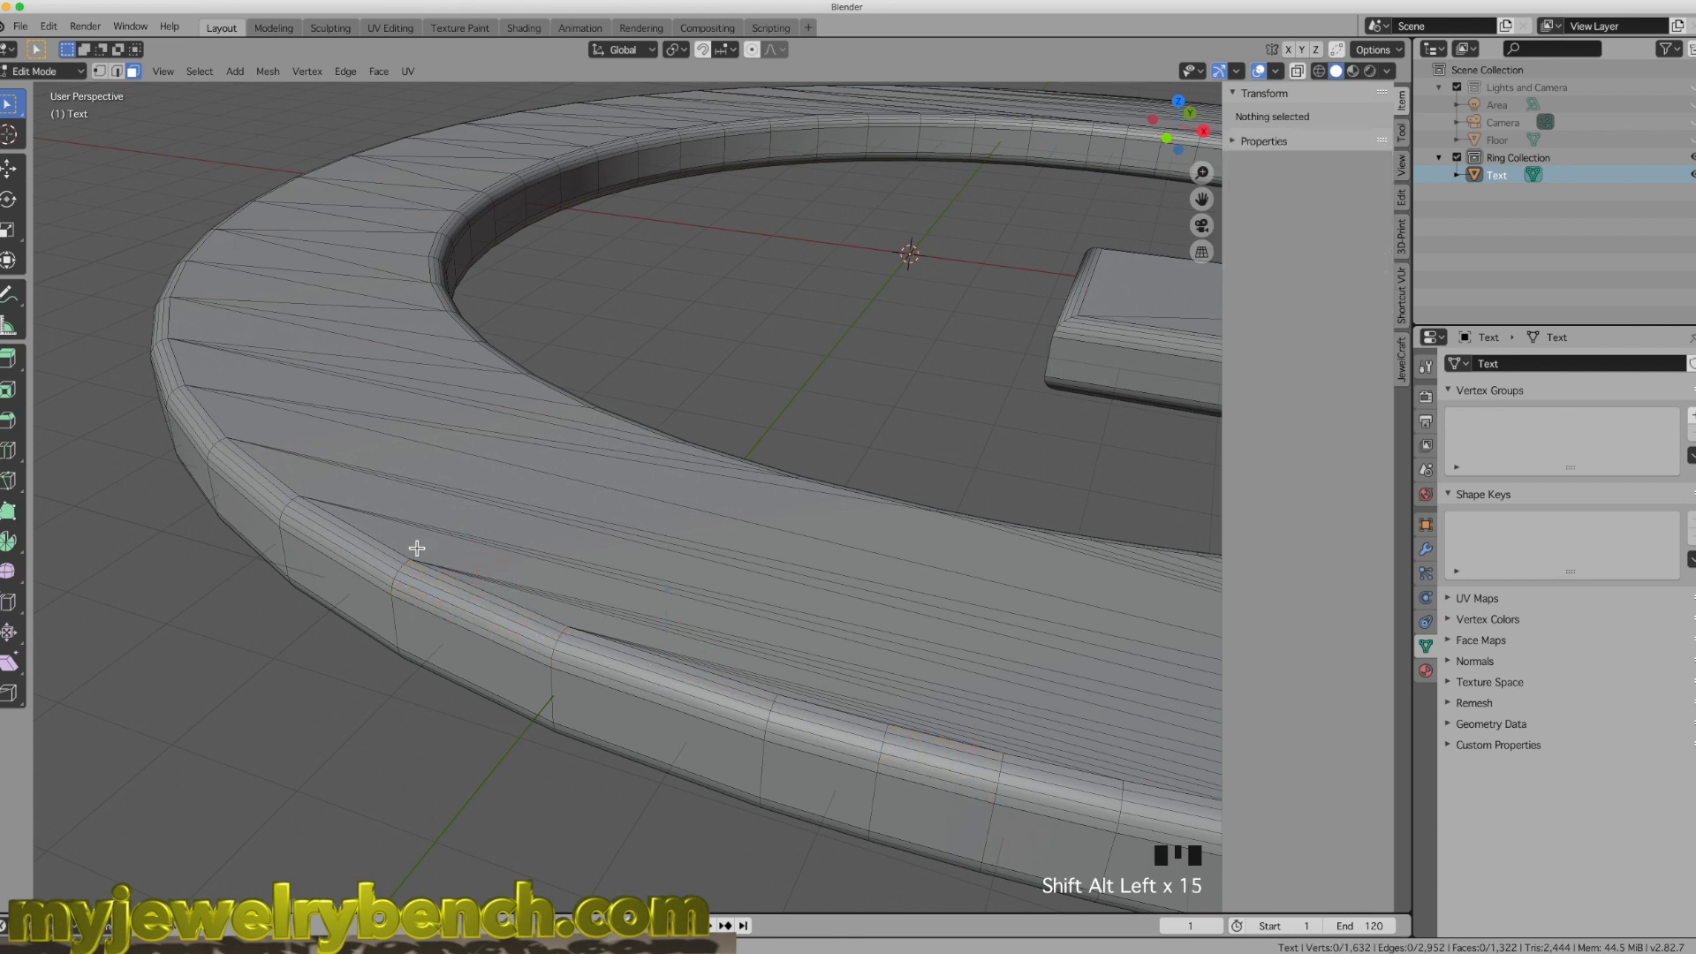
# Step: Select all five bevel face loops running around the upper edge of the letter G
pyautogui.keyDown('alt'); pyautogui.keyDown('shift'); pyautogui.click(580, 675); pyautogui.keyUp('shift'); pyautogui.keyUp('alt')
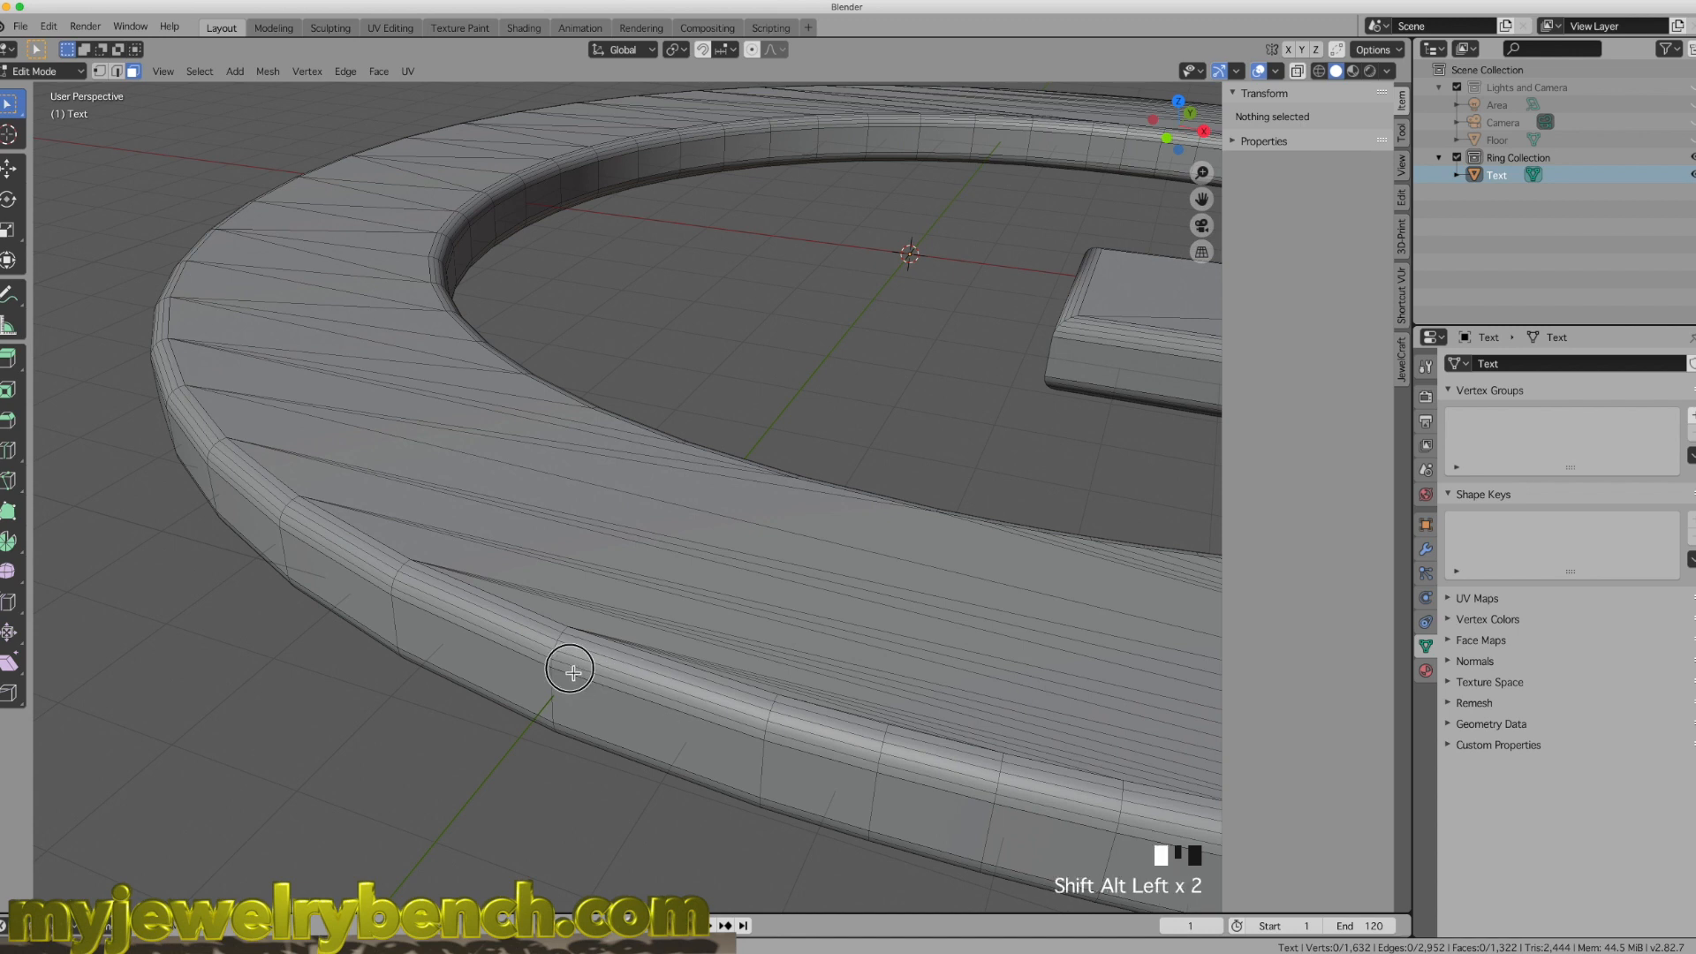
pyautogui.keyDown('alt'); pyautogui.keyDown('shift'); pyautogui.click(574, 673); pyautogui.keyUp('shift'); pyautogui.keyUp('alt')
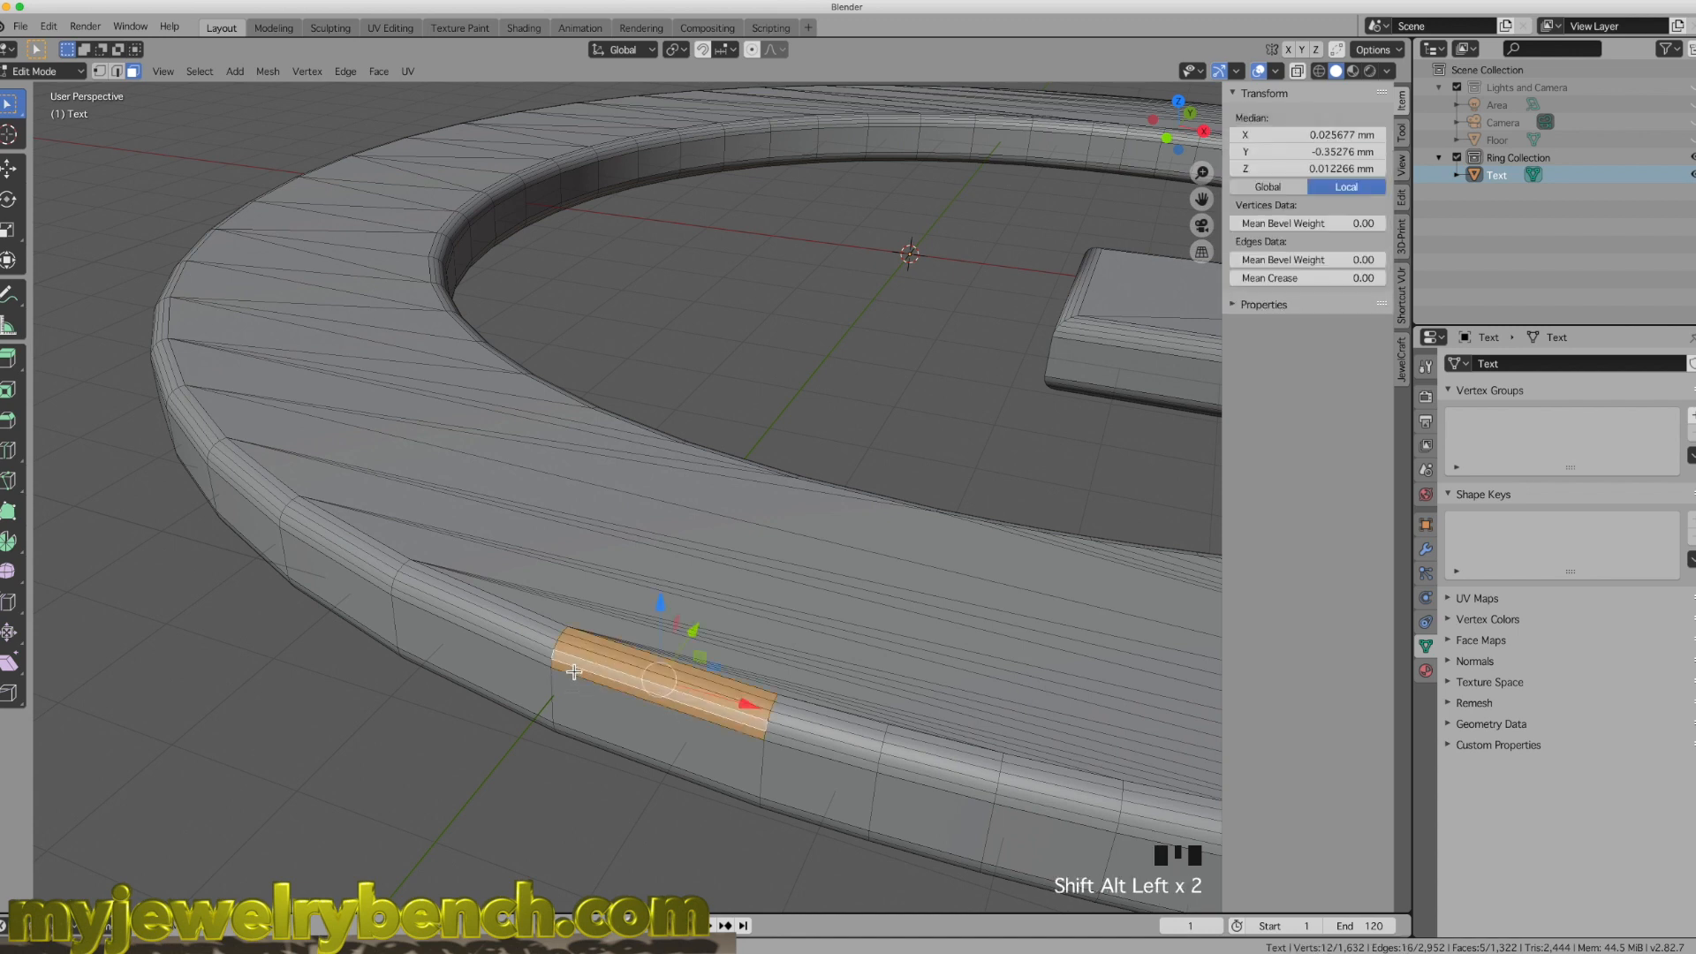
pyautogui.keyDown('alt'); pyautogui.keyDown('shift'); pyautogui.click(775, 731); pyautogui.keyUp('shift'); pyautogui.keyUp('alt')
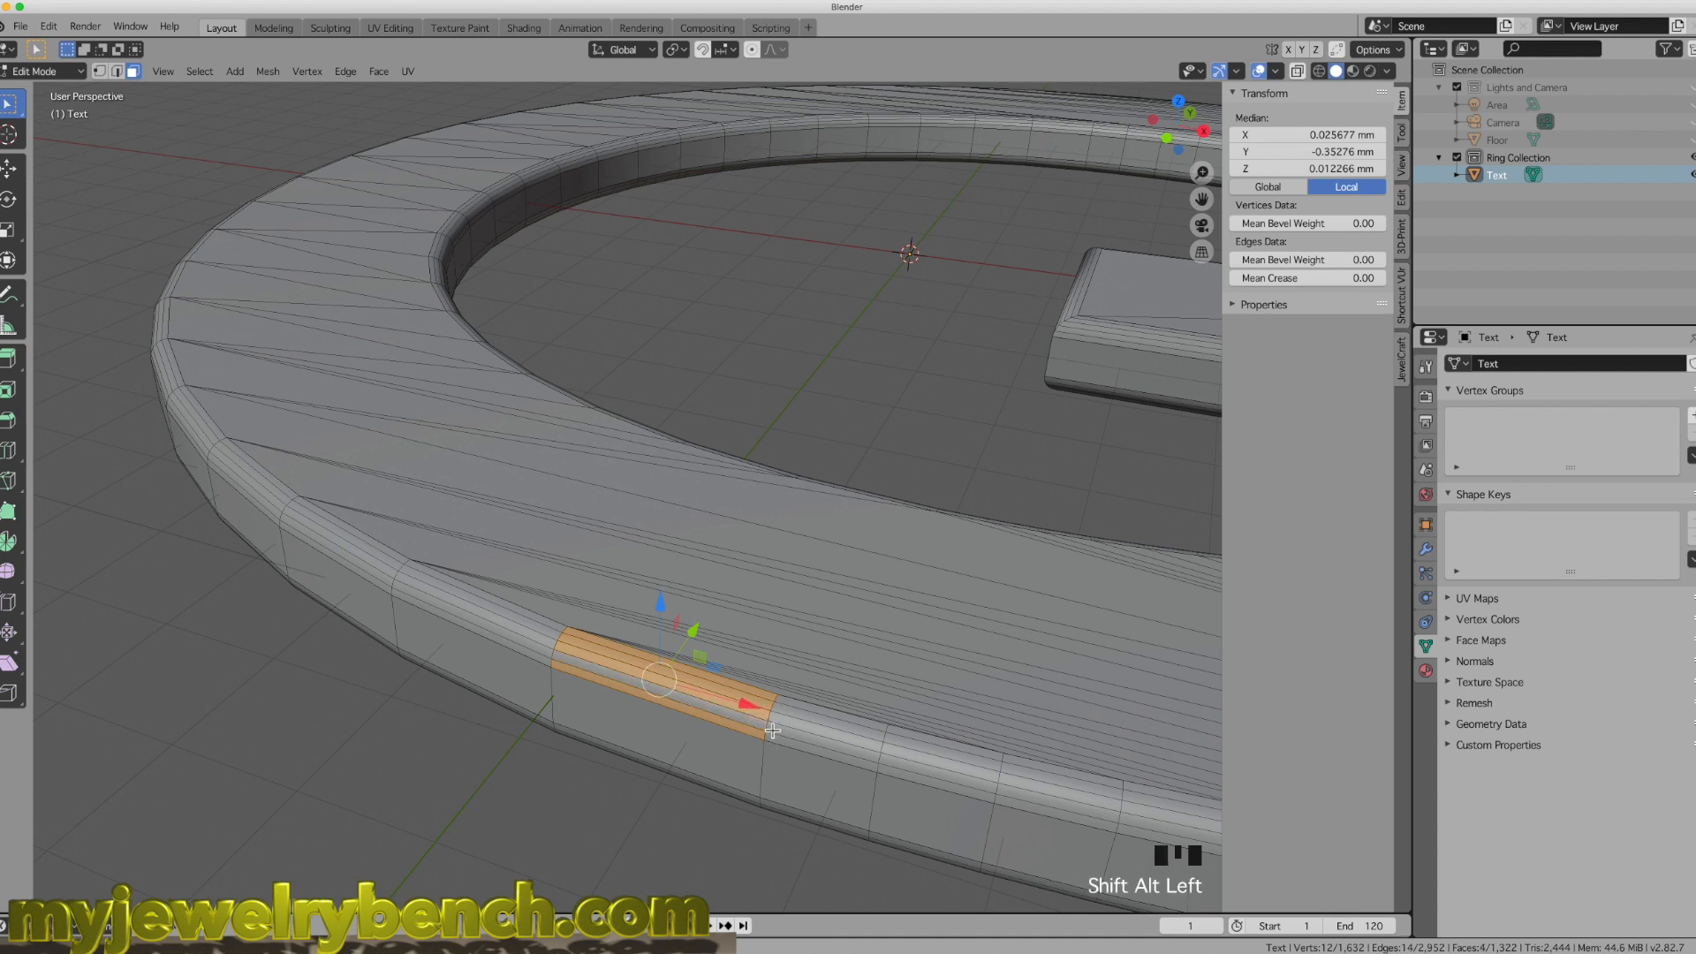
pyautogui.keyDown('alt'); pyautogui.keyDown('shift'); pyautogui.click(773, 730); pyautogui.keyUp('shift'); pyautogui.keyUp('alt')
pyautogui.keyDown('alt'); pyautogui.keyDown('shift'); pyautogui.click(775, 719); pyautogui.keyUp('shift'); pyautogui.keyUp('alt')
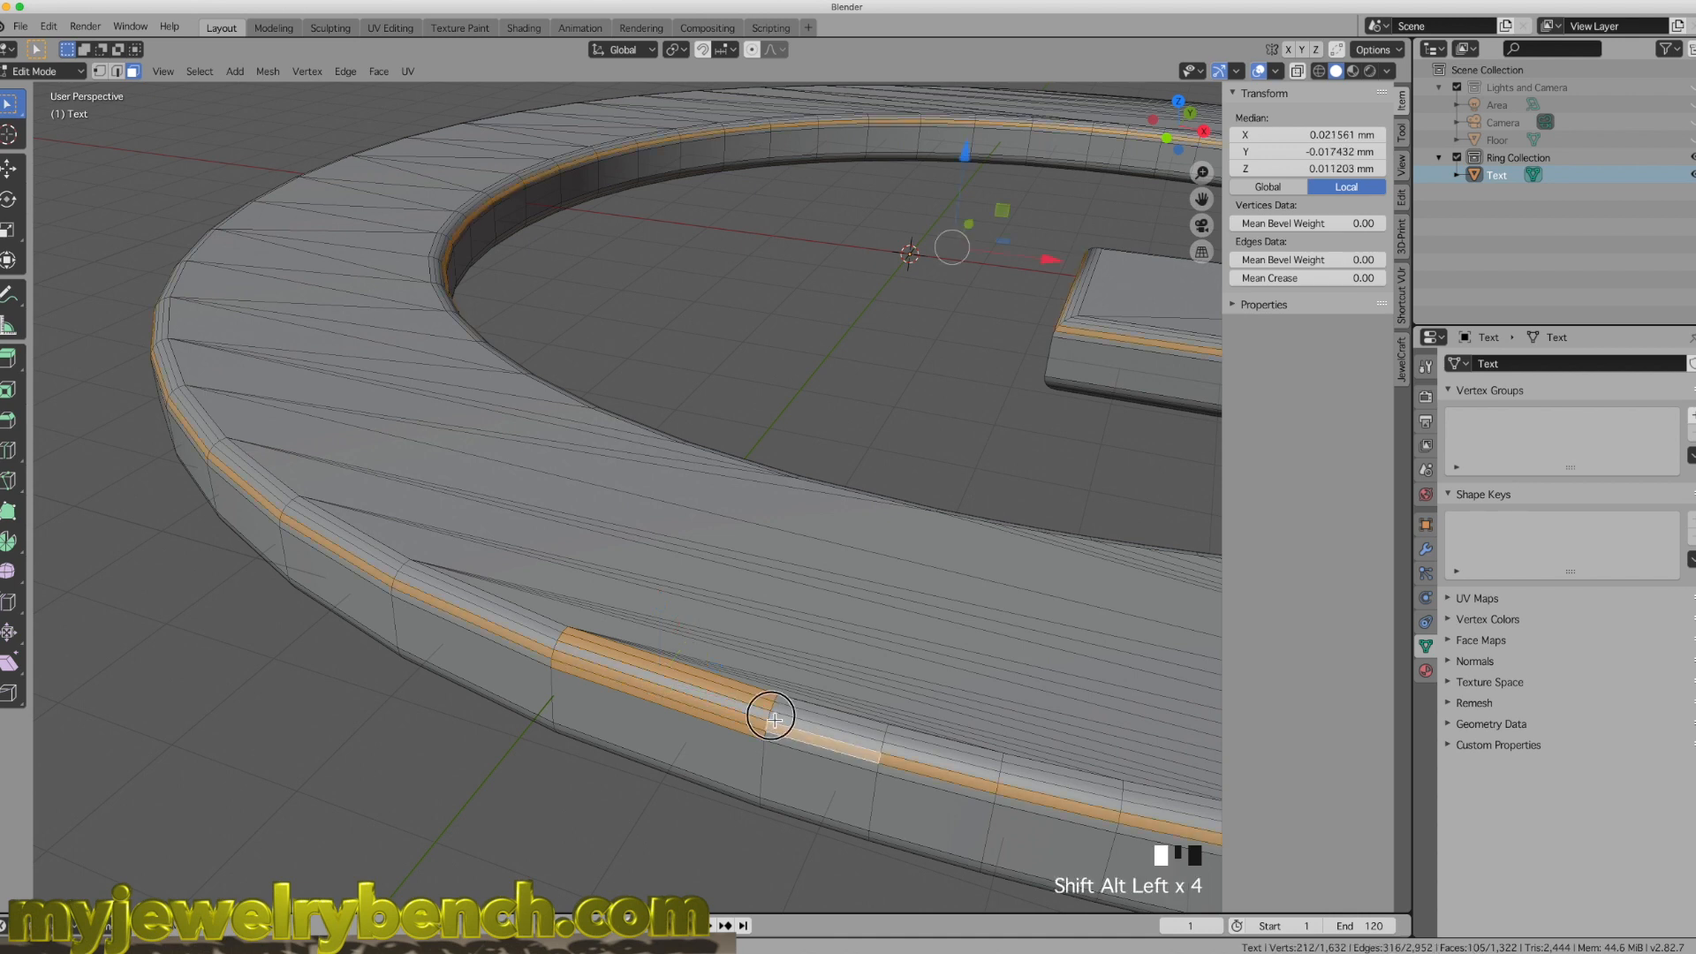
pyautogui.keyDown('alt'); pyautogui.keyDown('shift'); pyautogui.click(778, 709); pyautogui.keyUp('shift'); pyautogui.keyUp('alt')
pyautogui.keyDown('alt'); pyautogui.keyDown('shift'); pyautogui.click(778, 709); pyautogui.keyUp('shift'); pyautogui.keyUp('alt')
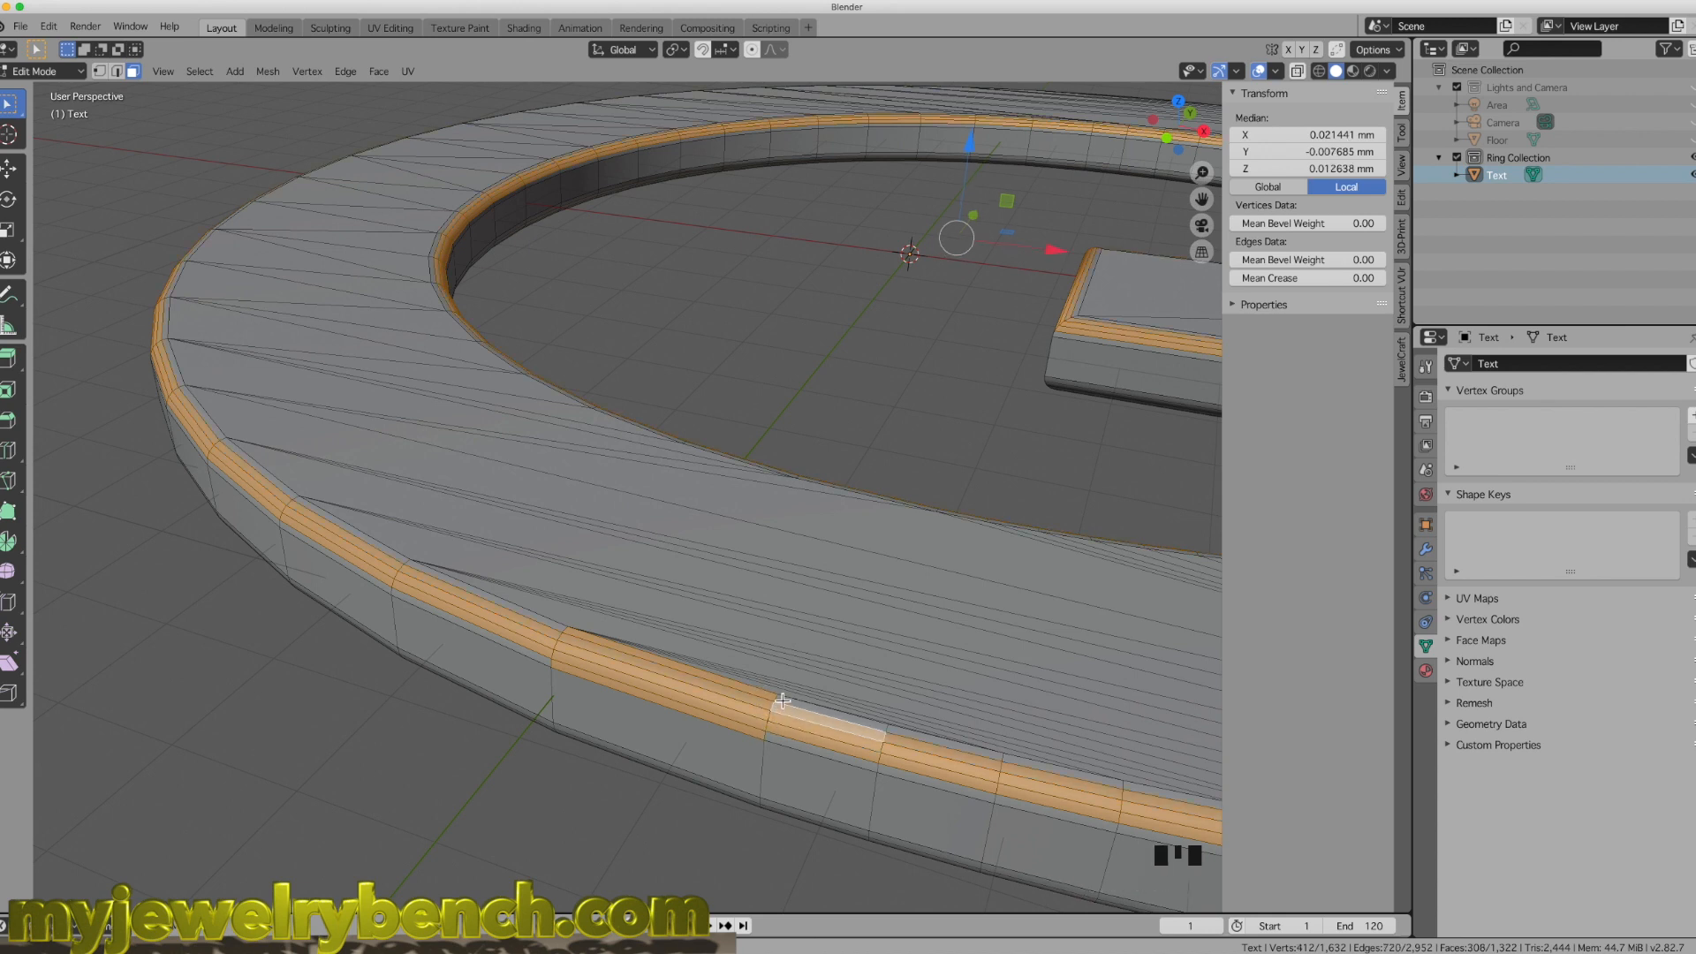
pyautogui.keyDown('alt'); pyautogui.keyDown('shift'); pyautogui.click(782, 702); pyautogui.keyUp('shift'); pyautogui.keyUp('alt')
pyautogui.keyDown('alt'); pyautogui.keyDown('shift'); pyautogui.click(782, 702); pyautogui.keyUp('shift'); pyautogui.keyUp('alt')
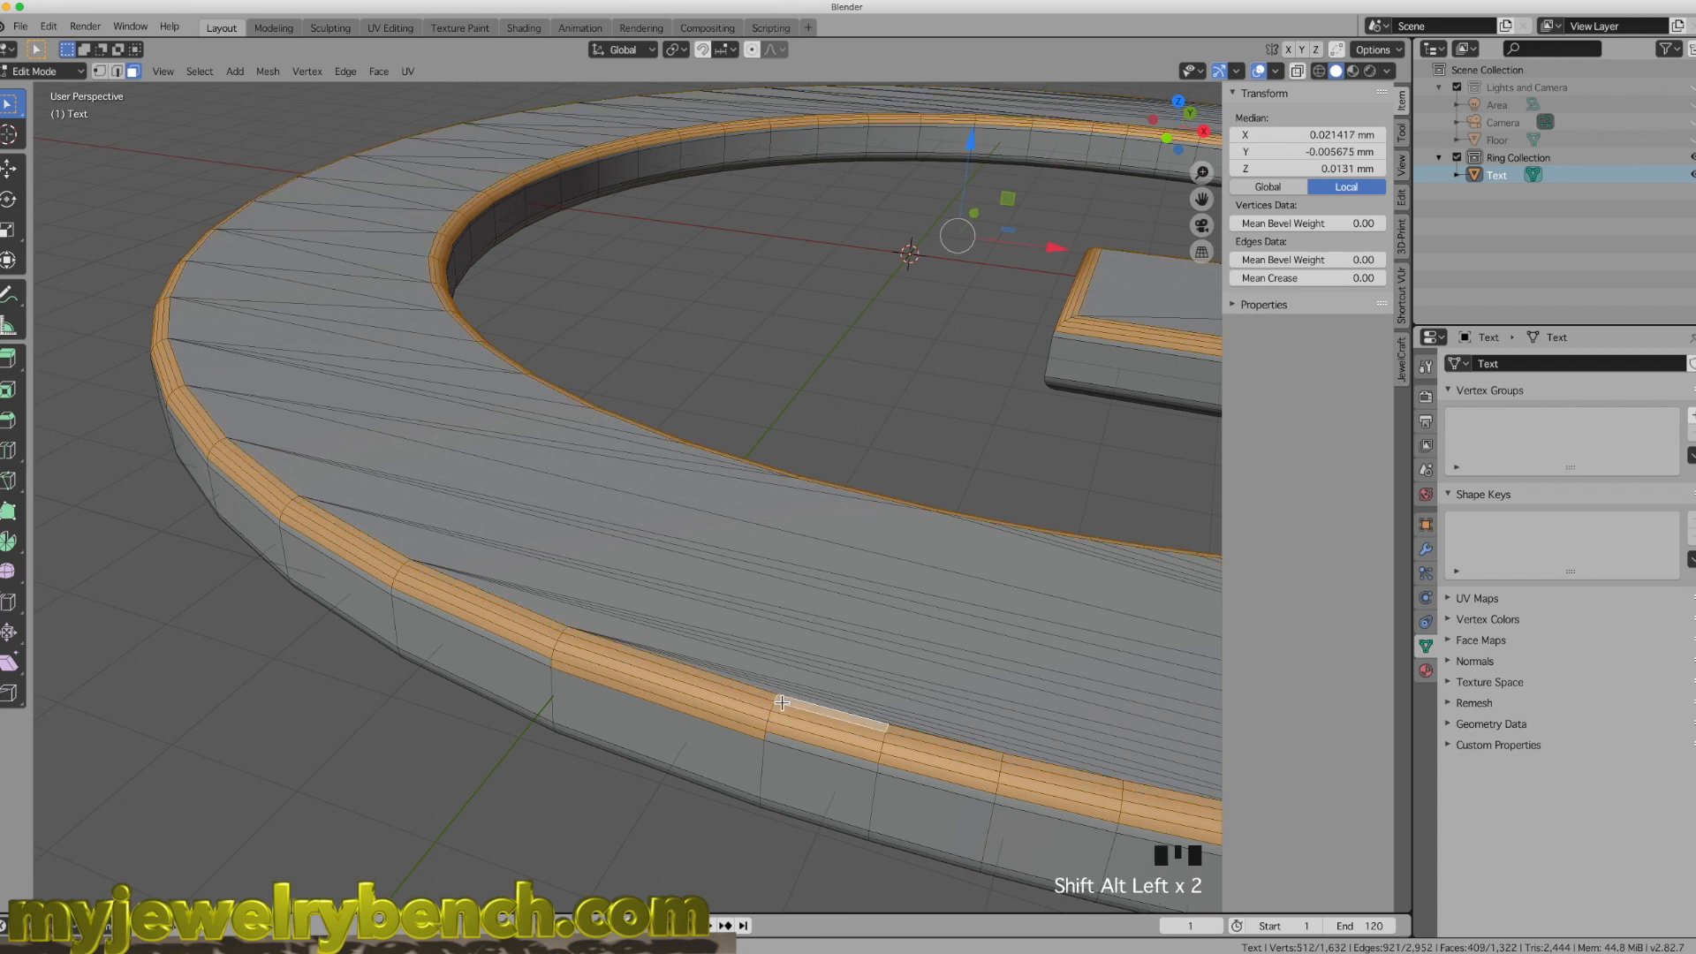
pyautogui.keyDown('alt'); pyautogui.keyDown('shift'); pyautogui.click(771, 739); pyautogui.keyUp('shift'); pyautogui.keyUp('alt')
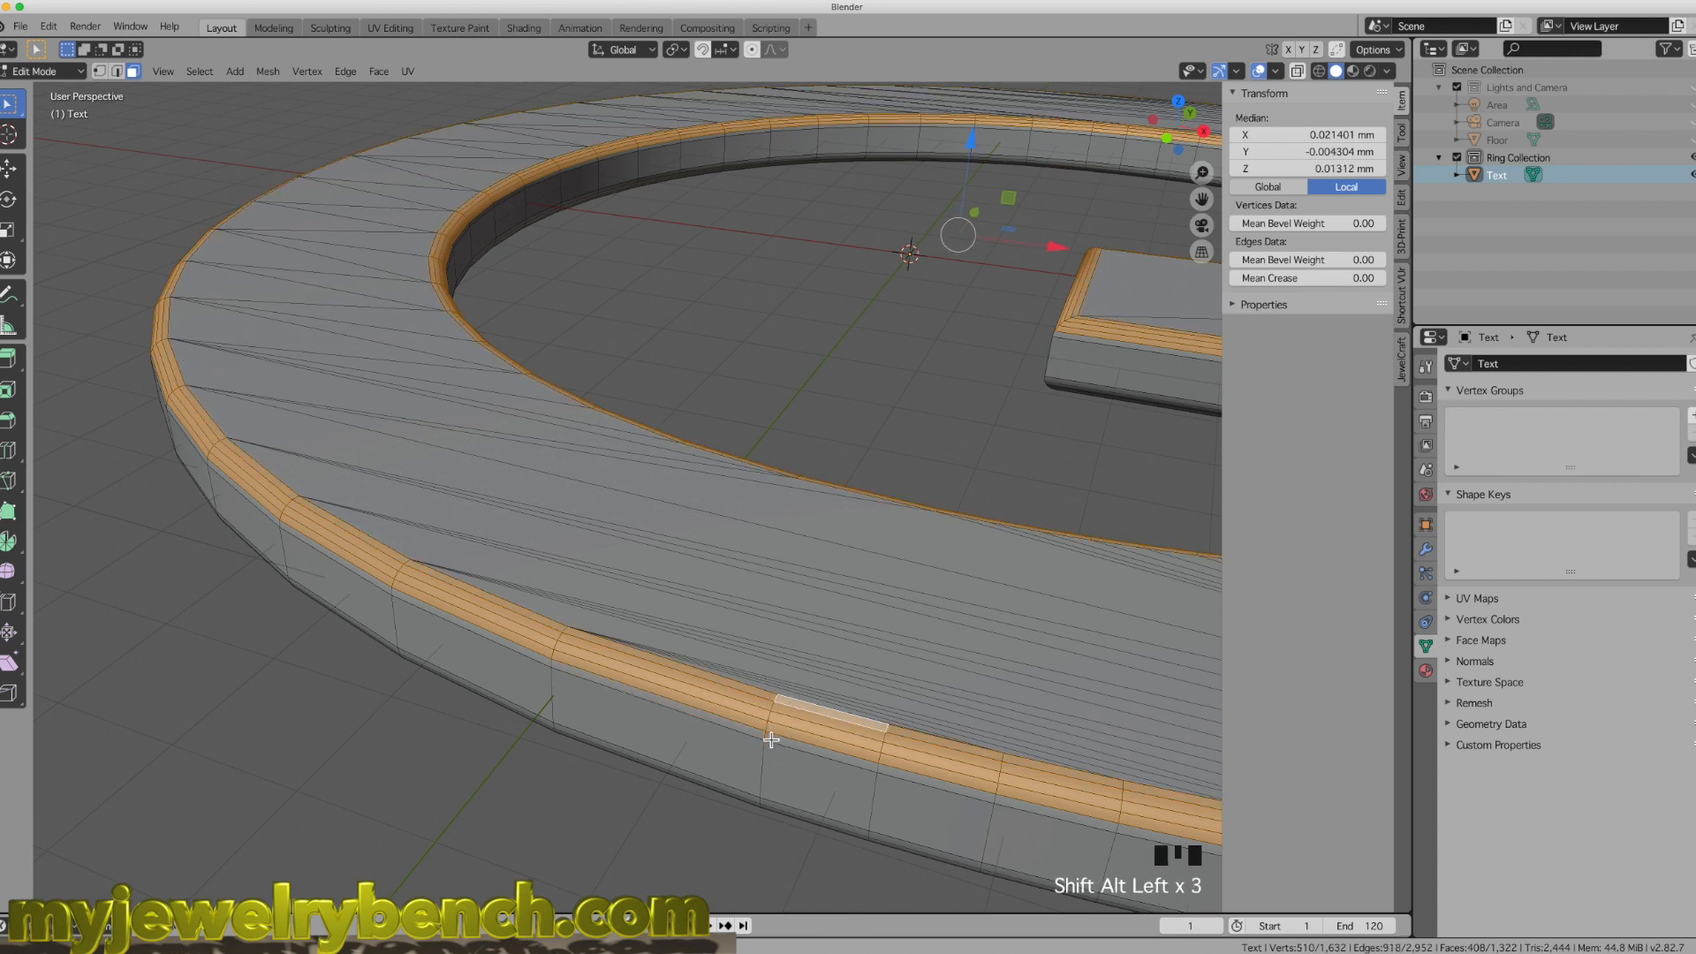
pyautogui.keyDown('alt'); pyautogui.keyDown('shift'); pyautogui.click(771, 739); pyautogui.keyUp('shift'); pyautogui.keyUp('alt')
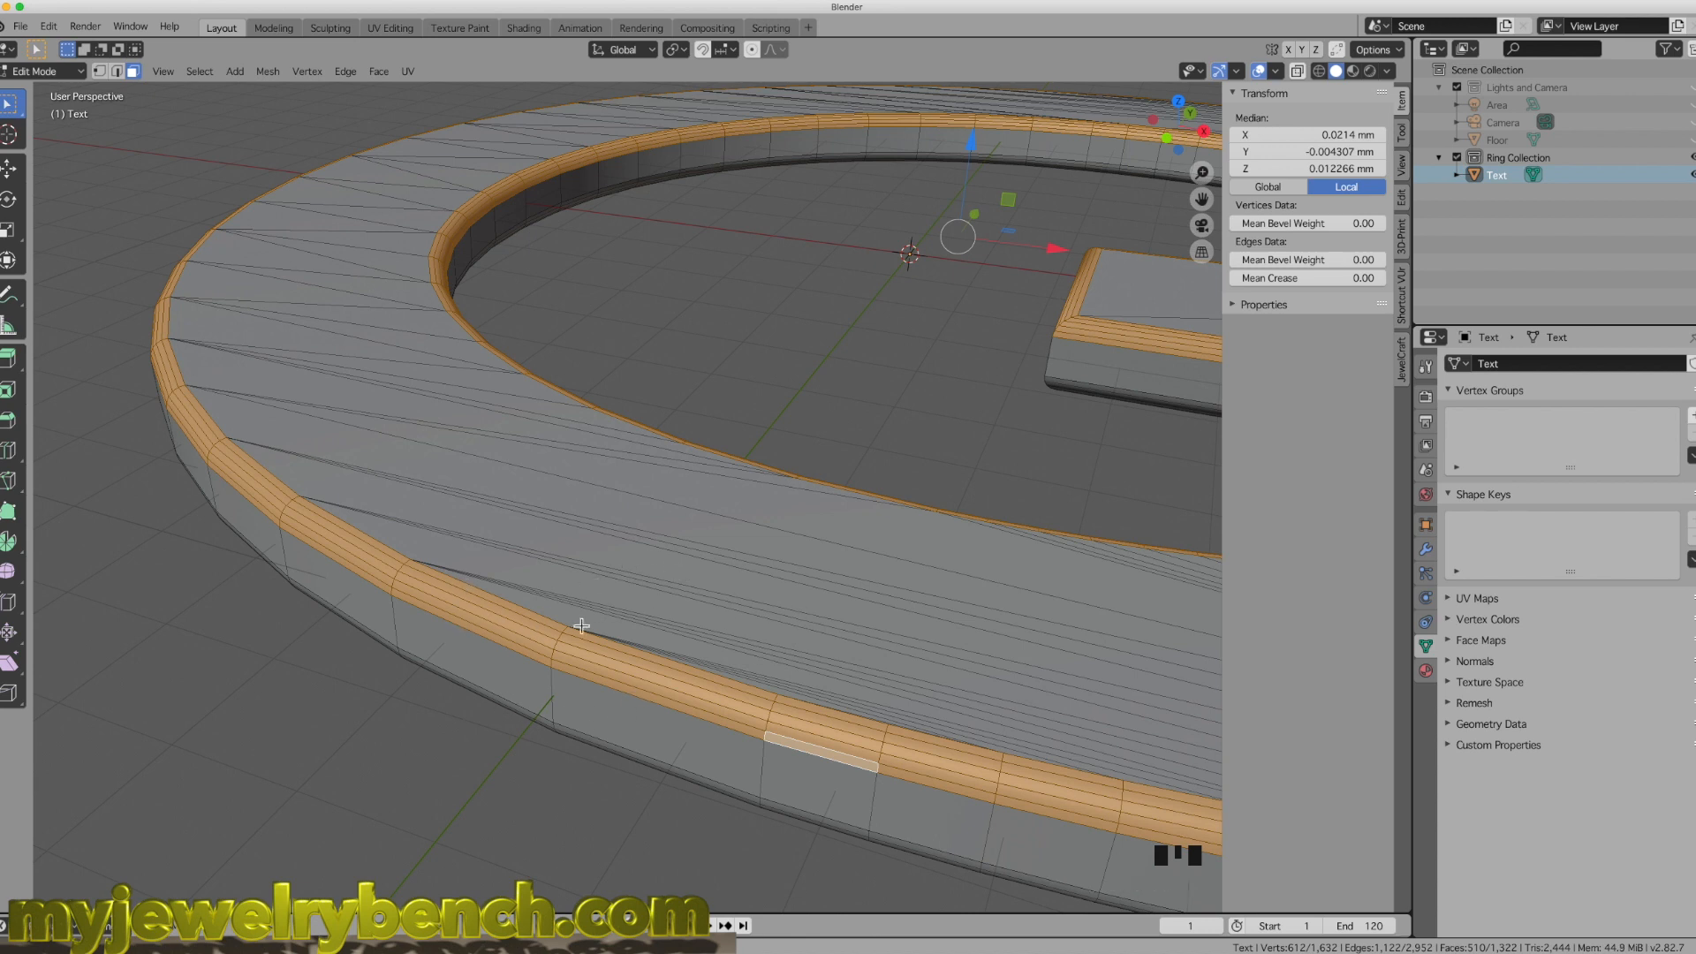
# Step: Extrude the selected bevel faces about 0.251 mm upward along local Z to form a raised rim
pyautogui.scroll(-4, 374, 685)
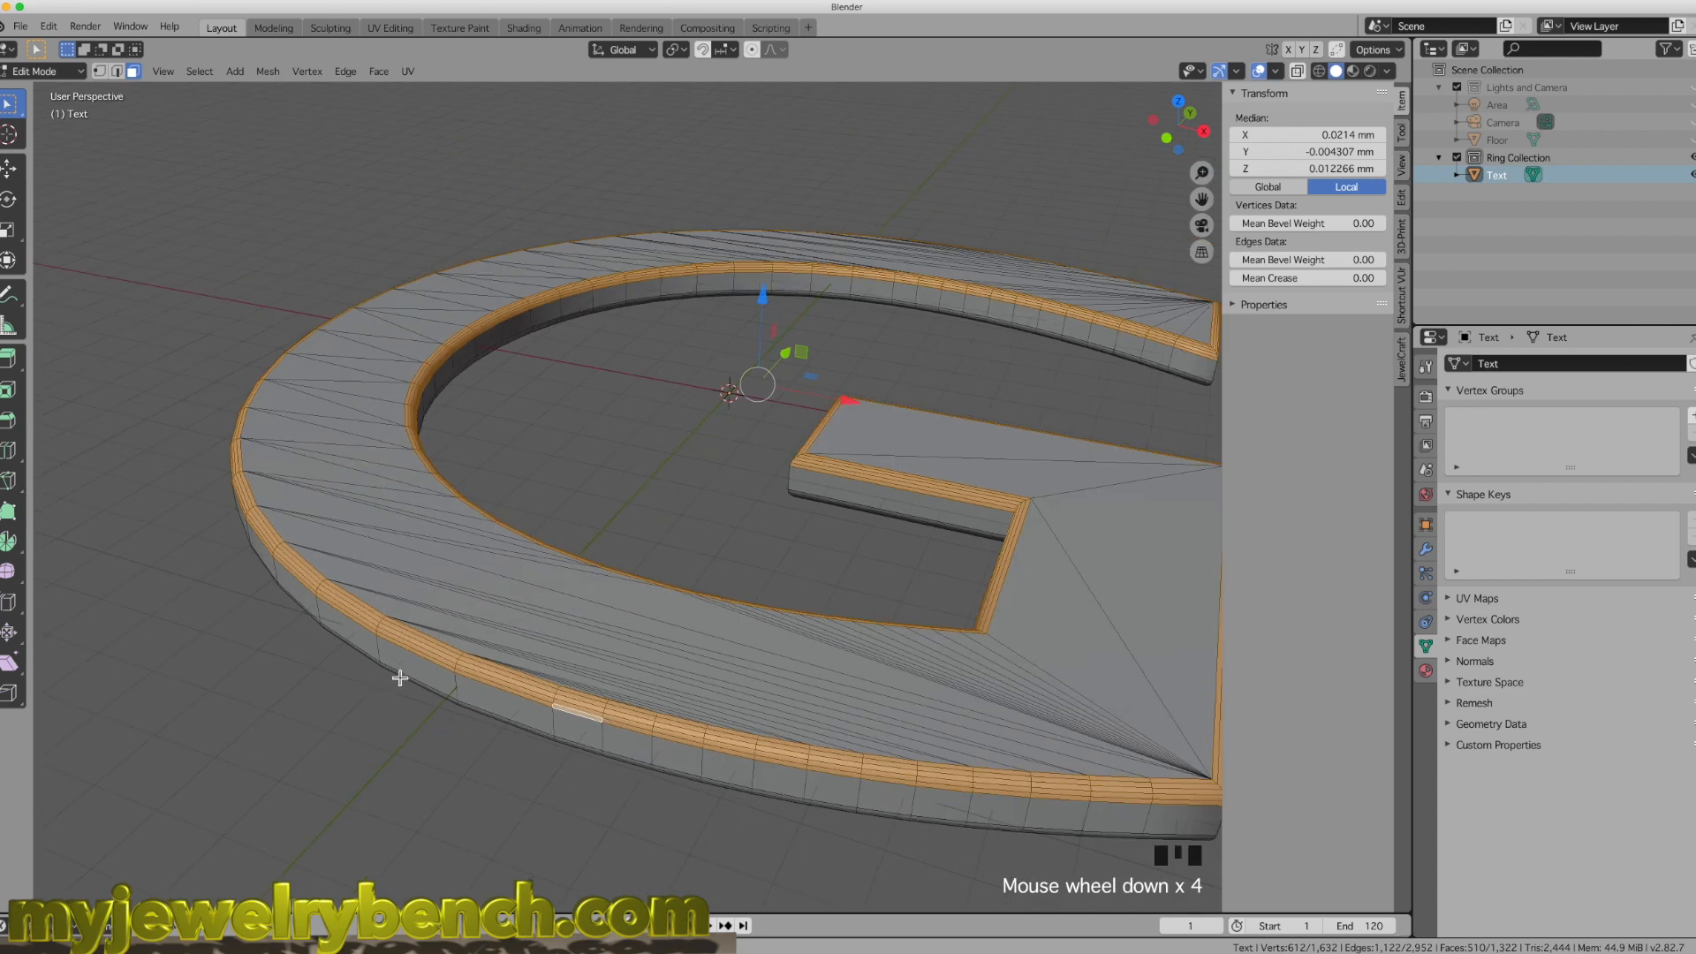
pyautogui.scroll(-3, 677, 514)
pyautogui.moveTo(676, 513); pyautogui.dragTo(664, 481, button='middle')
pyautogui.scroll(6, 485, 507)
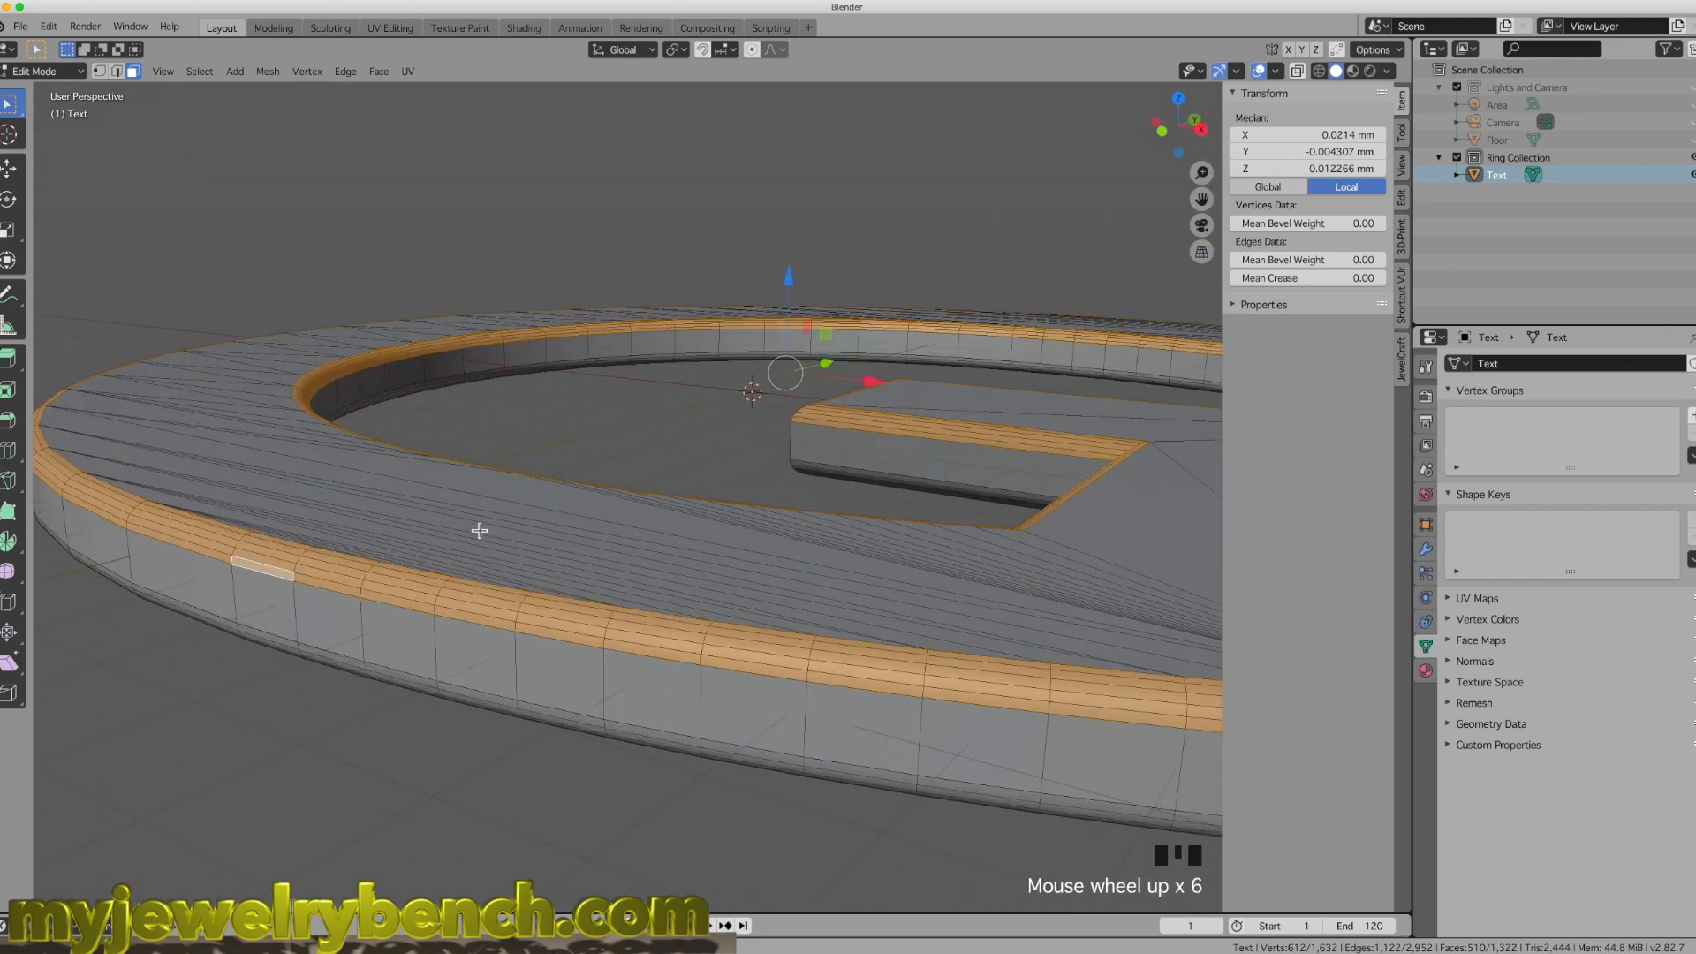
pyautogui.moveTo(719, 484); pyautogui.dragTo(666, 489, button='middle')
pyautogui.scroll(-4, 666, 490)
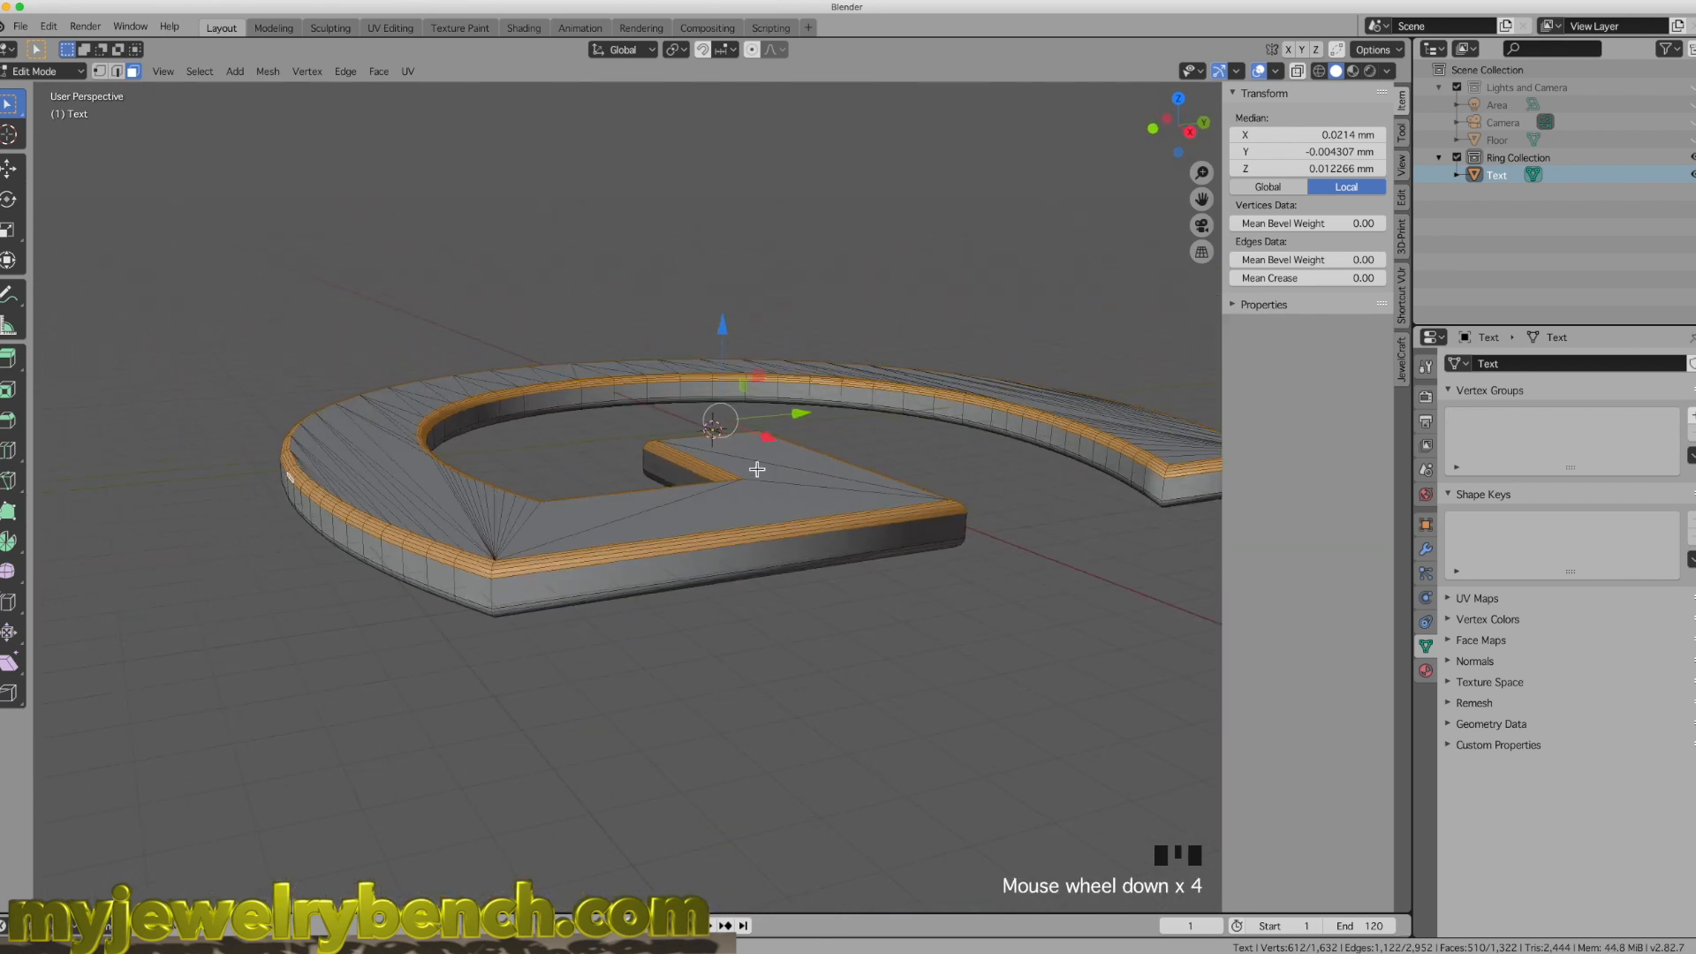
pyautogui.press('e')
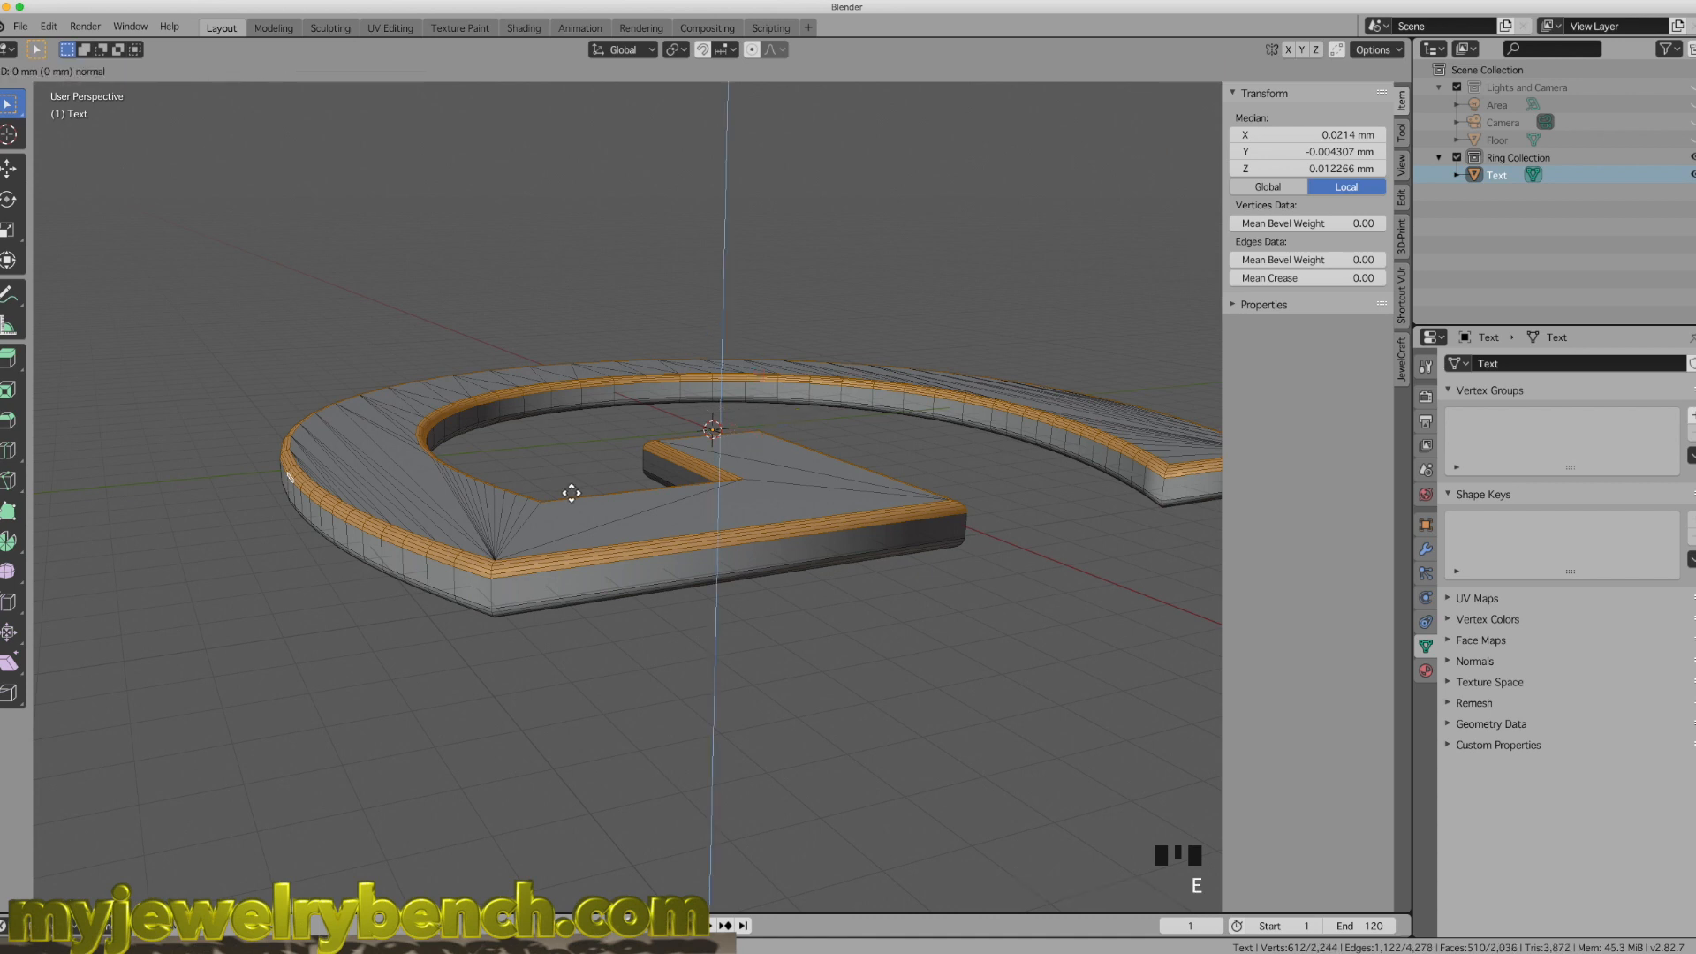
pyautogui.press('z')
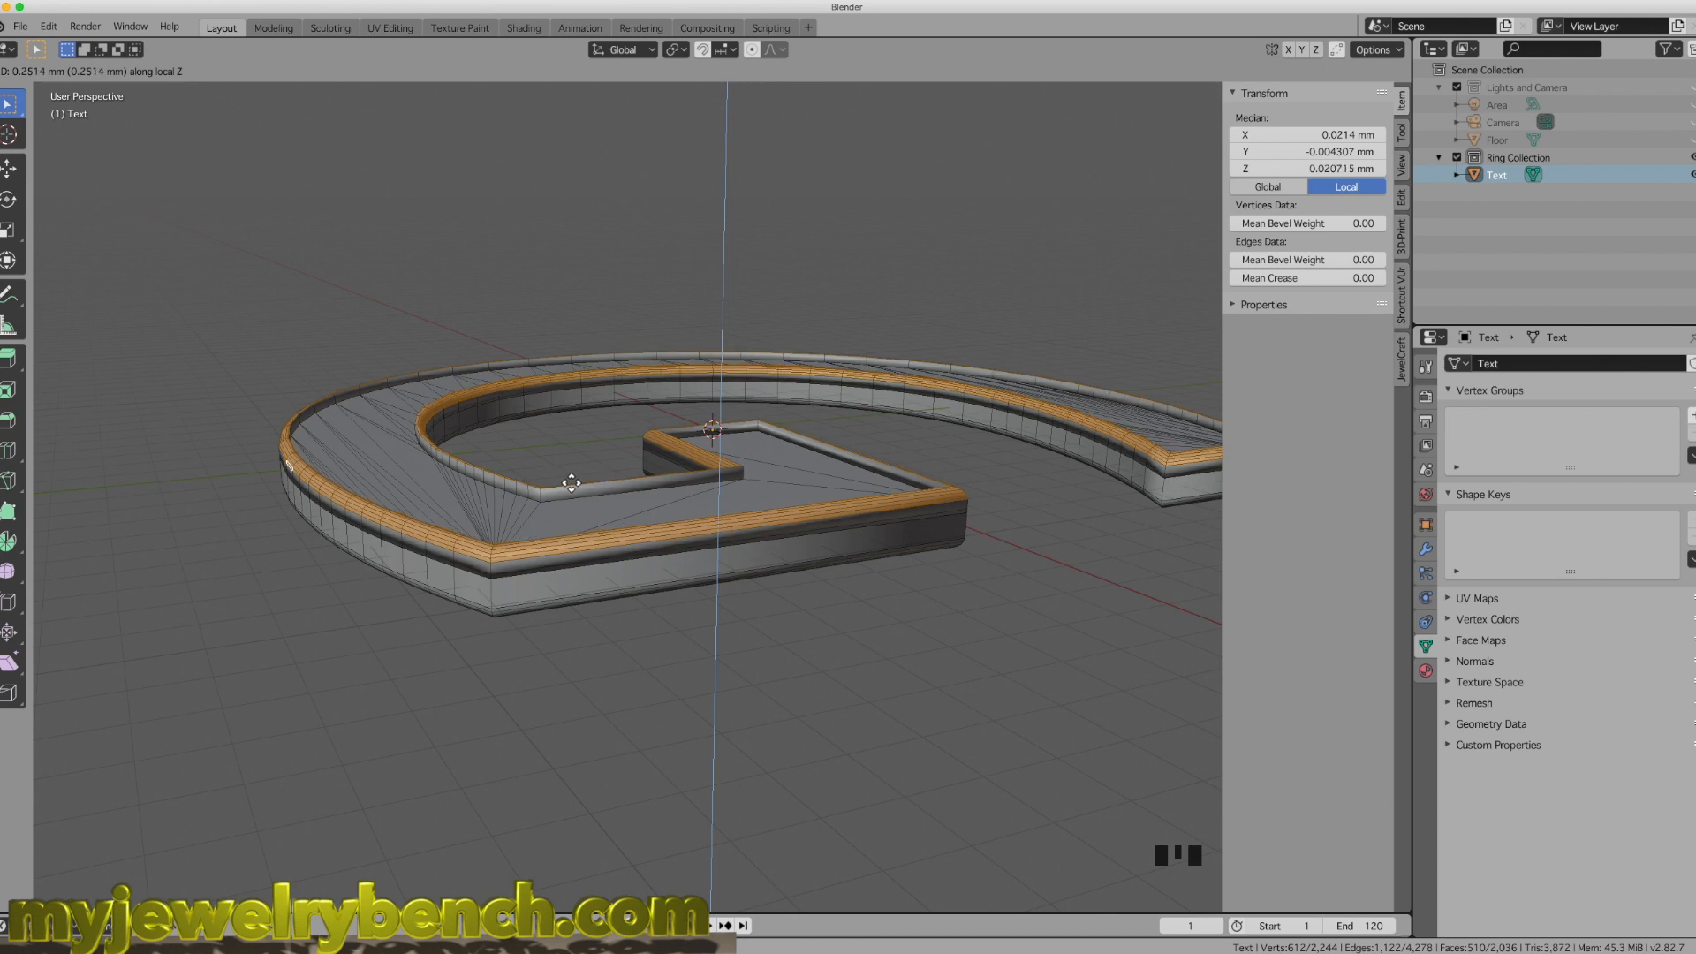
pyautogui.click(571, 483)
# Step: Leave Edit Mode and check the raised rim on the letter G in Object Mode
pyautogui.moveTo(380, 560); pyautogui.dragTo(484, 578, button='middle')
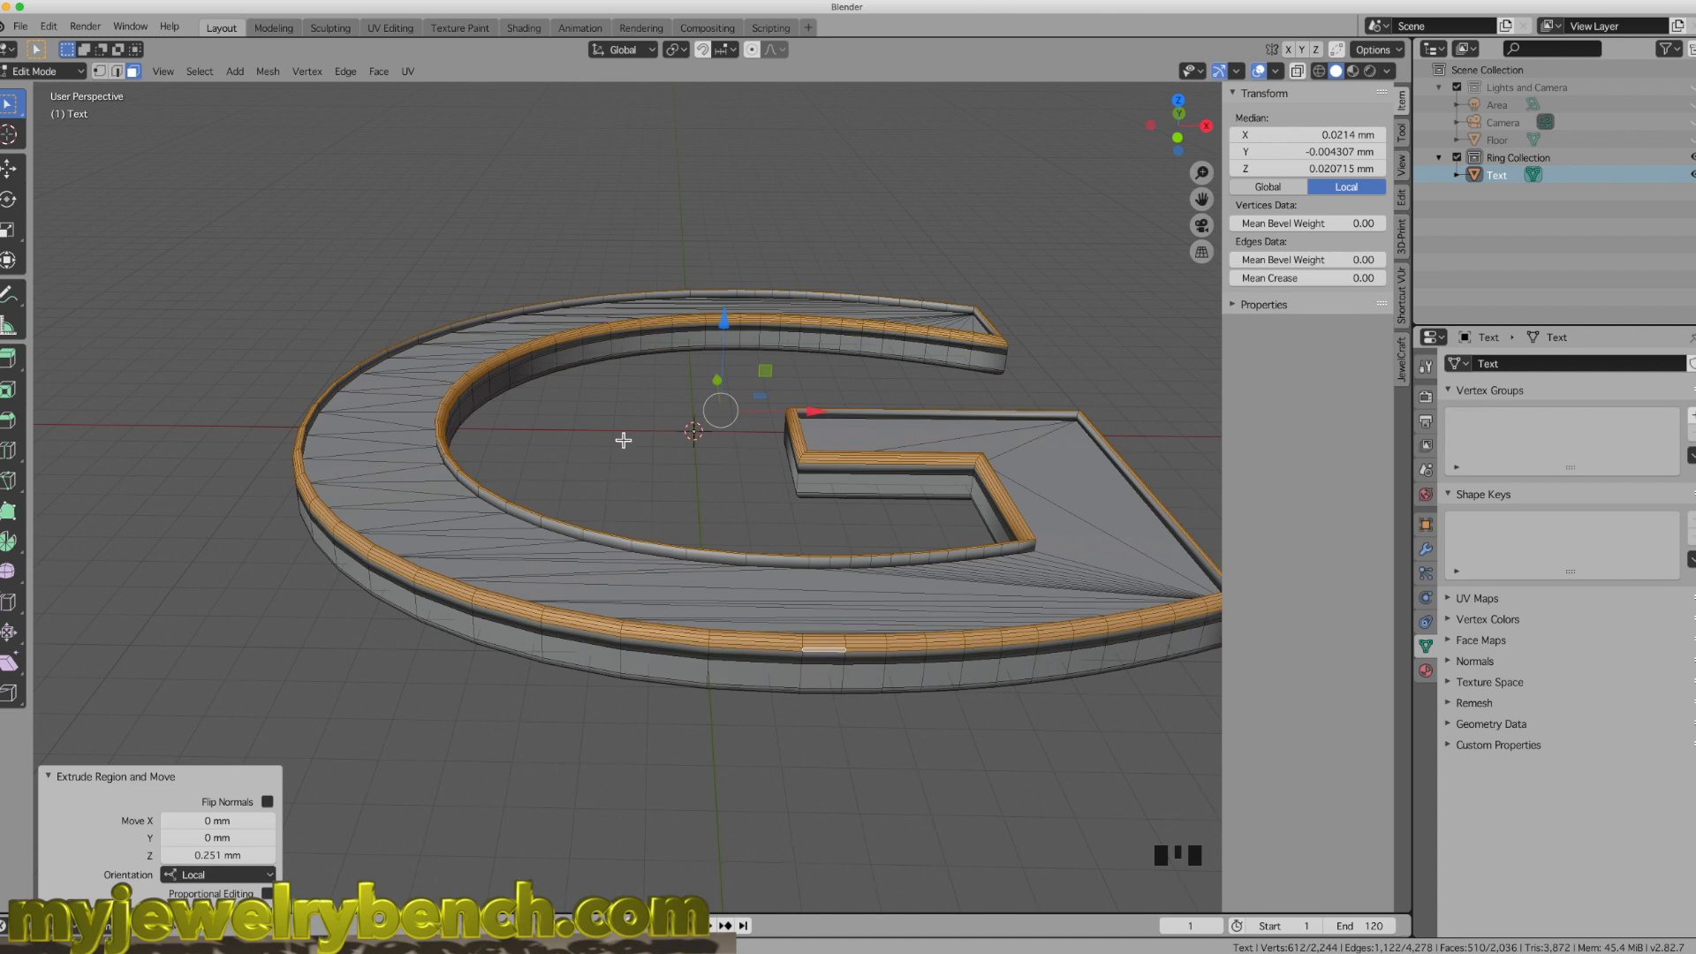
pyautogui.moveTo(735, 541); pyautogui.dragTo(795, 519, button='middle')
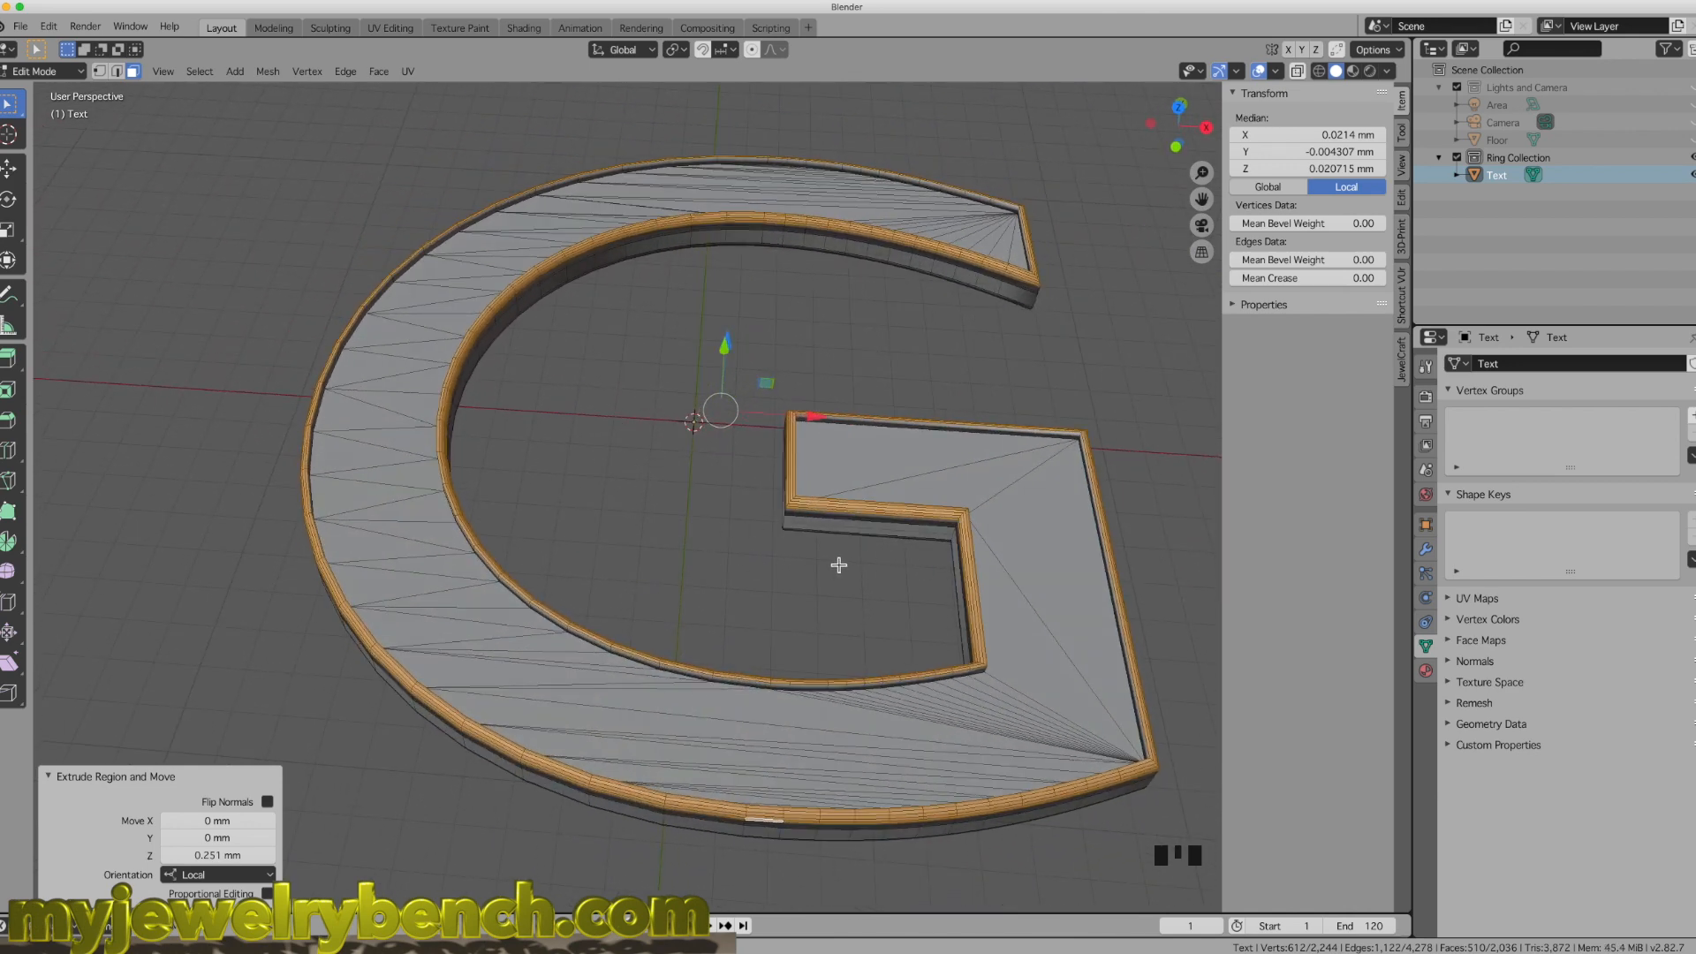
pyautogui.press('Tab')
pyautogui.moveTo(659, 396); pyautogui.dragTo(549, 425, button='middle')
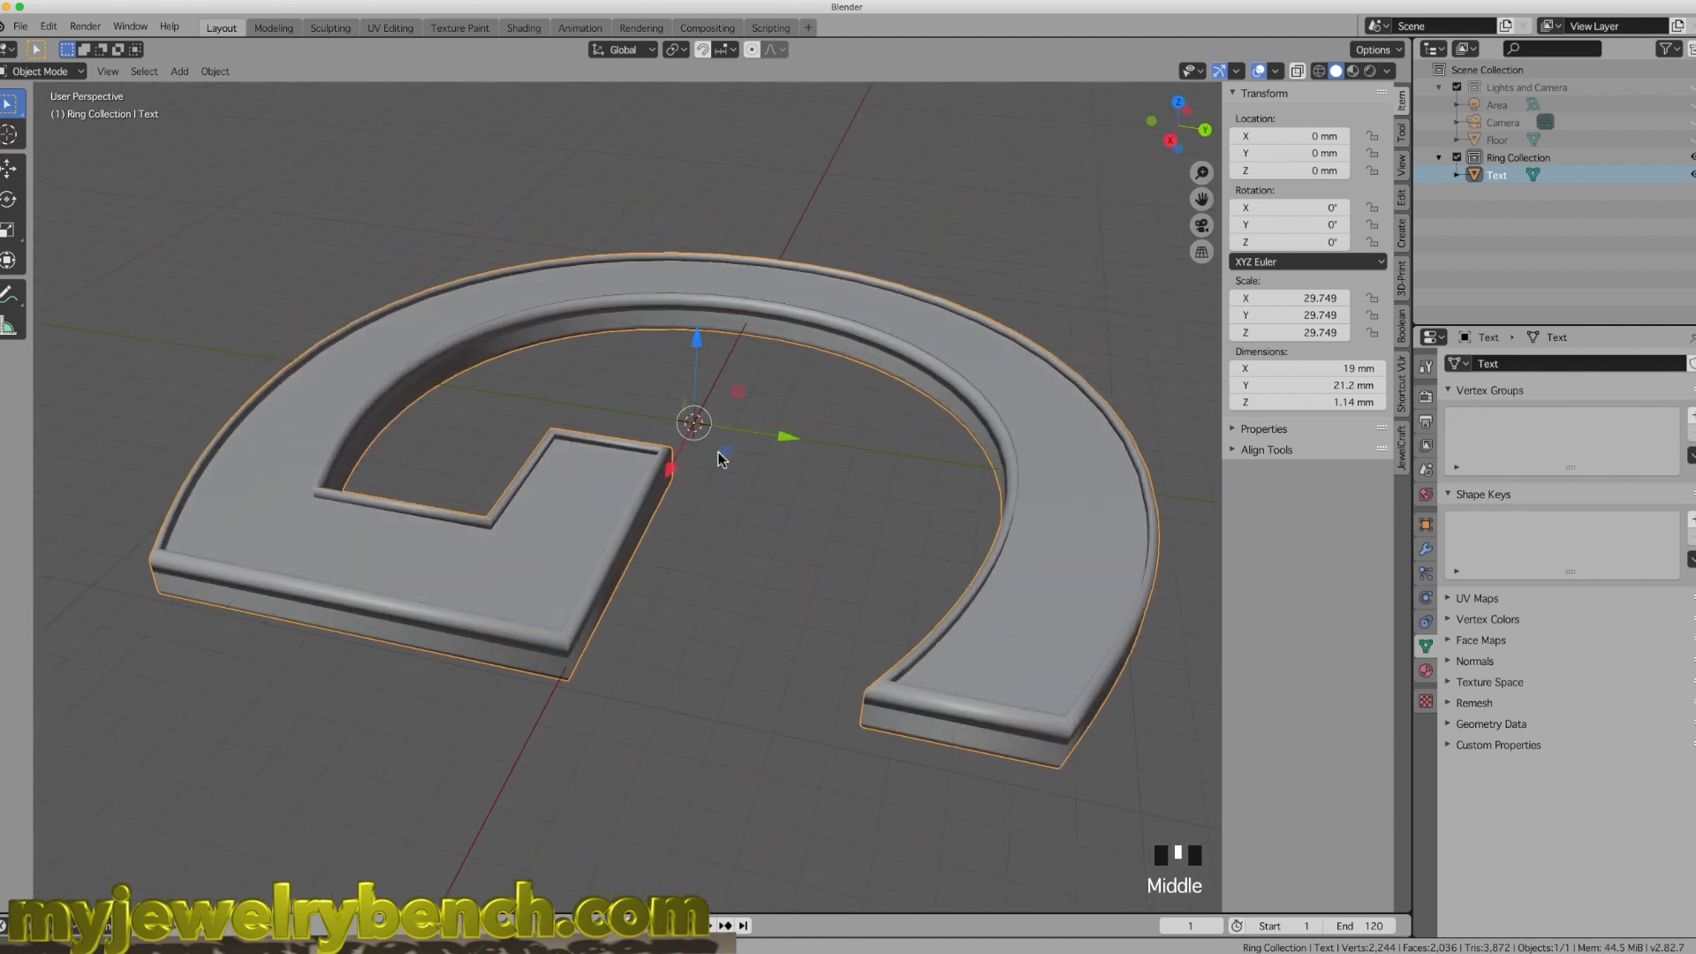
pyautogui.scroll(-2, 604, 448)
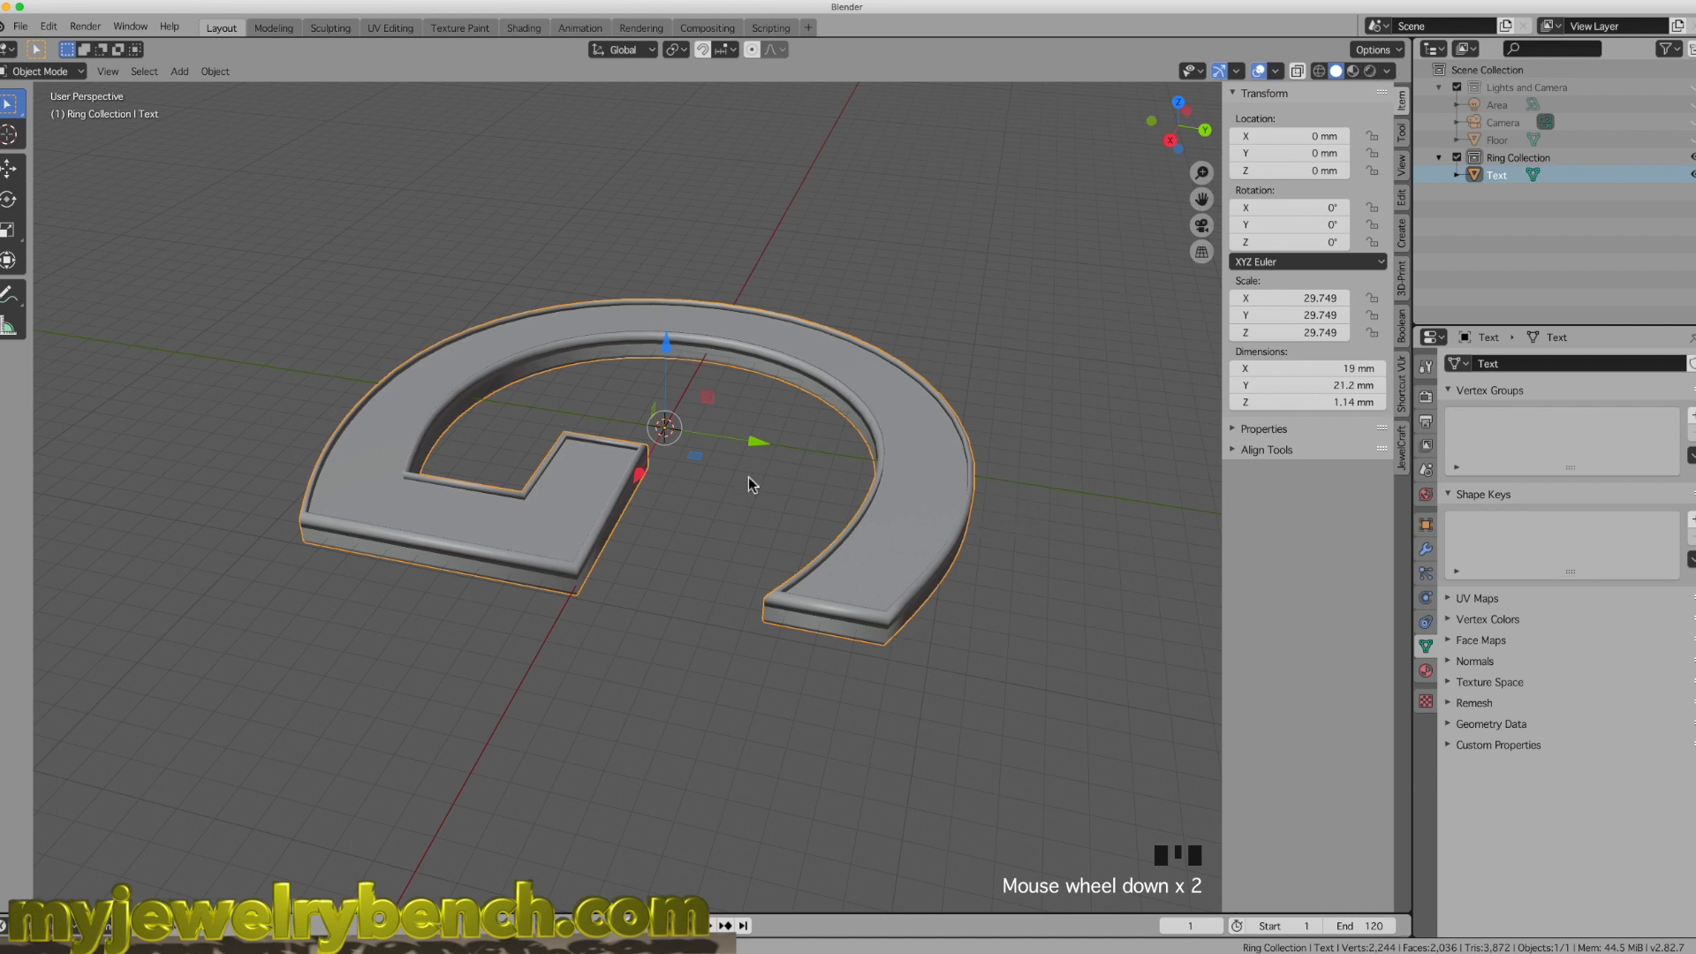
# Step: Add a torus mesh at the world origin inside the letter G
pyautogui.press('KP_7')
pyautogui.scroll(-3, 726, 584)
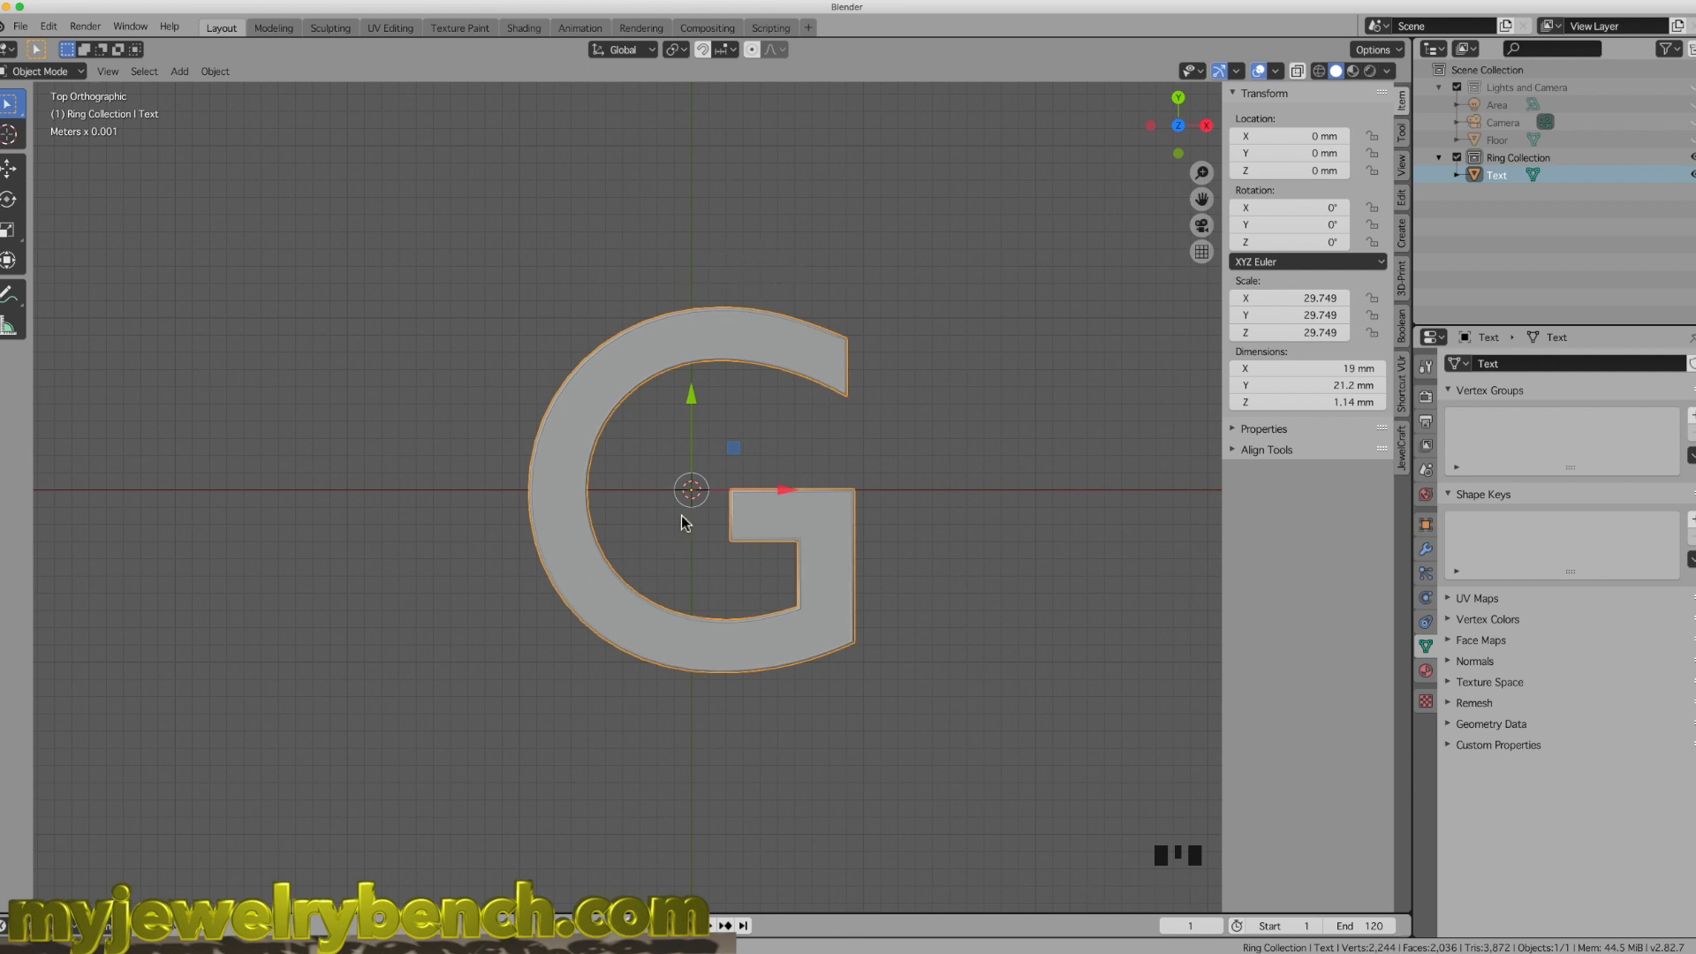
pyautogui.moveTo(696, 502)
pyautogui.mouseDown(button='middle')
pyautogui.moveTo(528, 427)
pyautogui.moveTo(698, 499)
pyautogui.mouseUp(button='middle')
pyautogui.scroll(5, 711, 499)
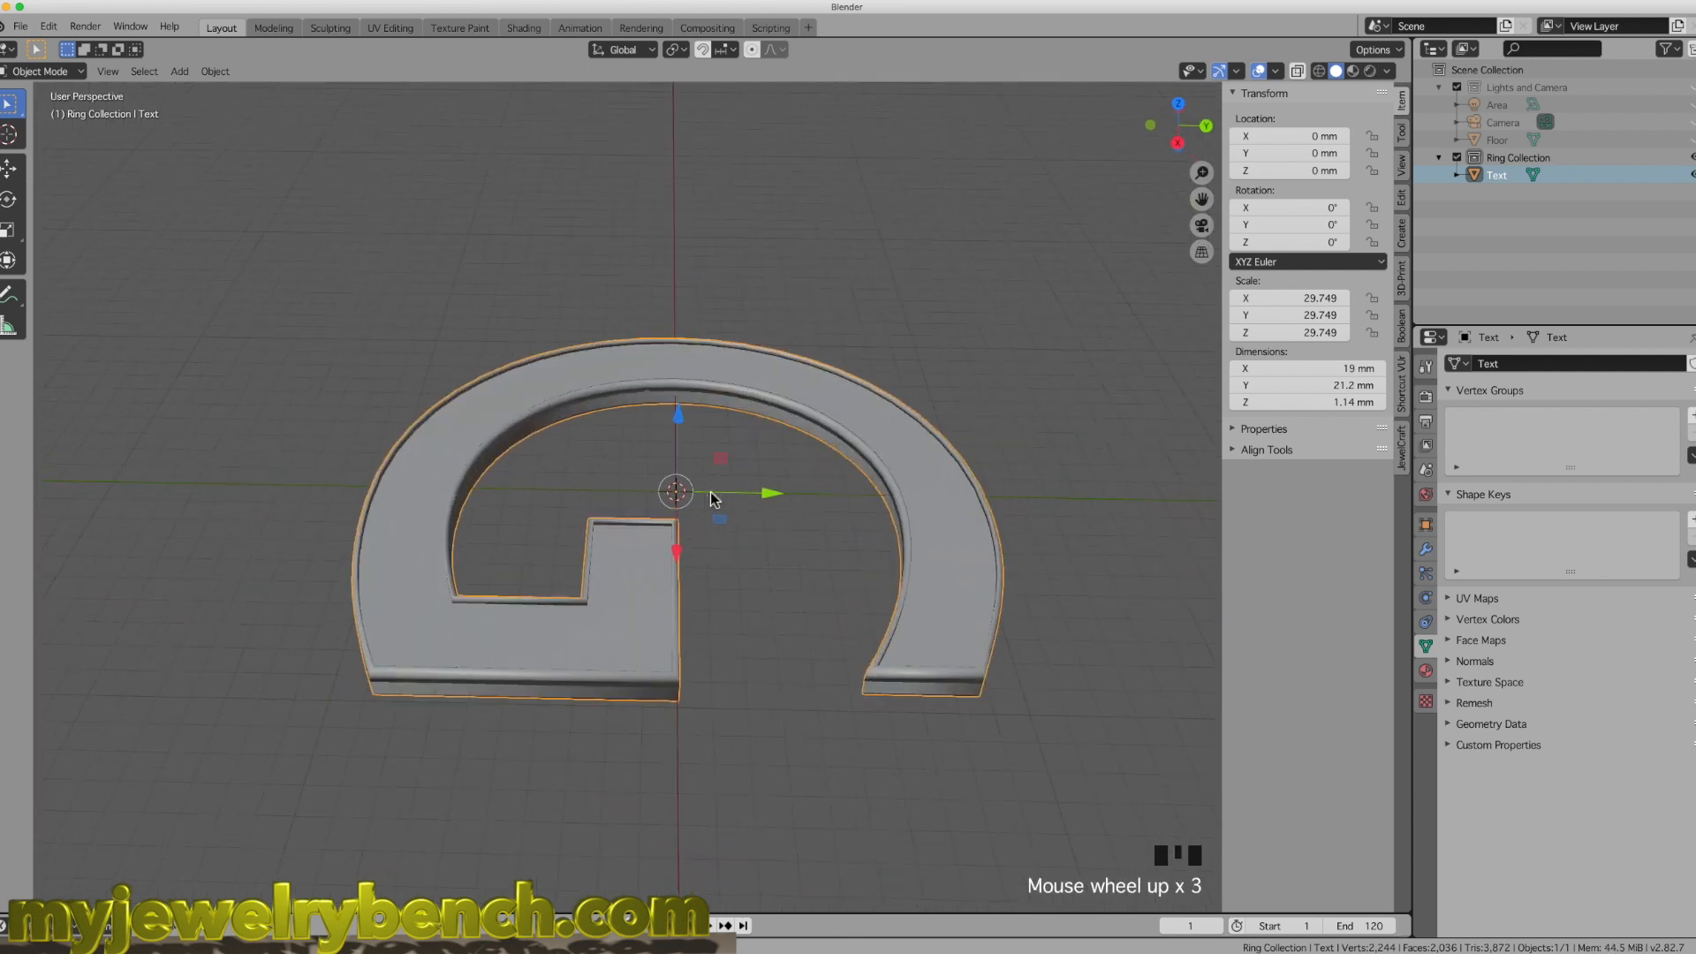
pyautogui.hotkey('shift', 'a')
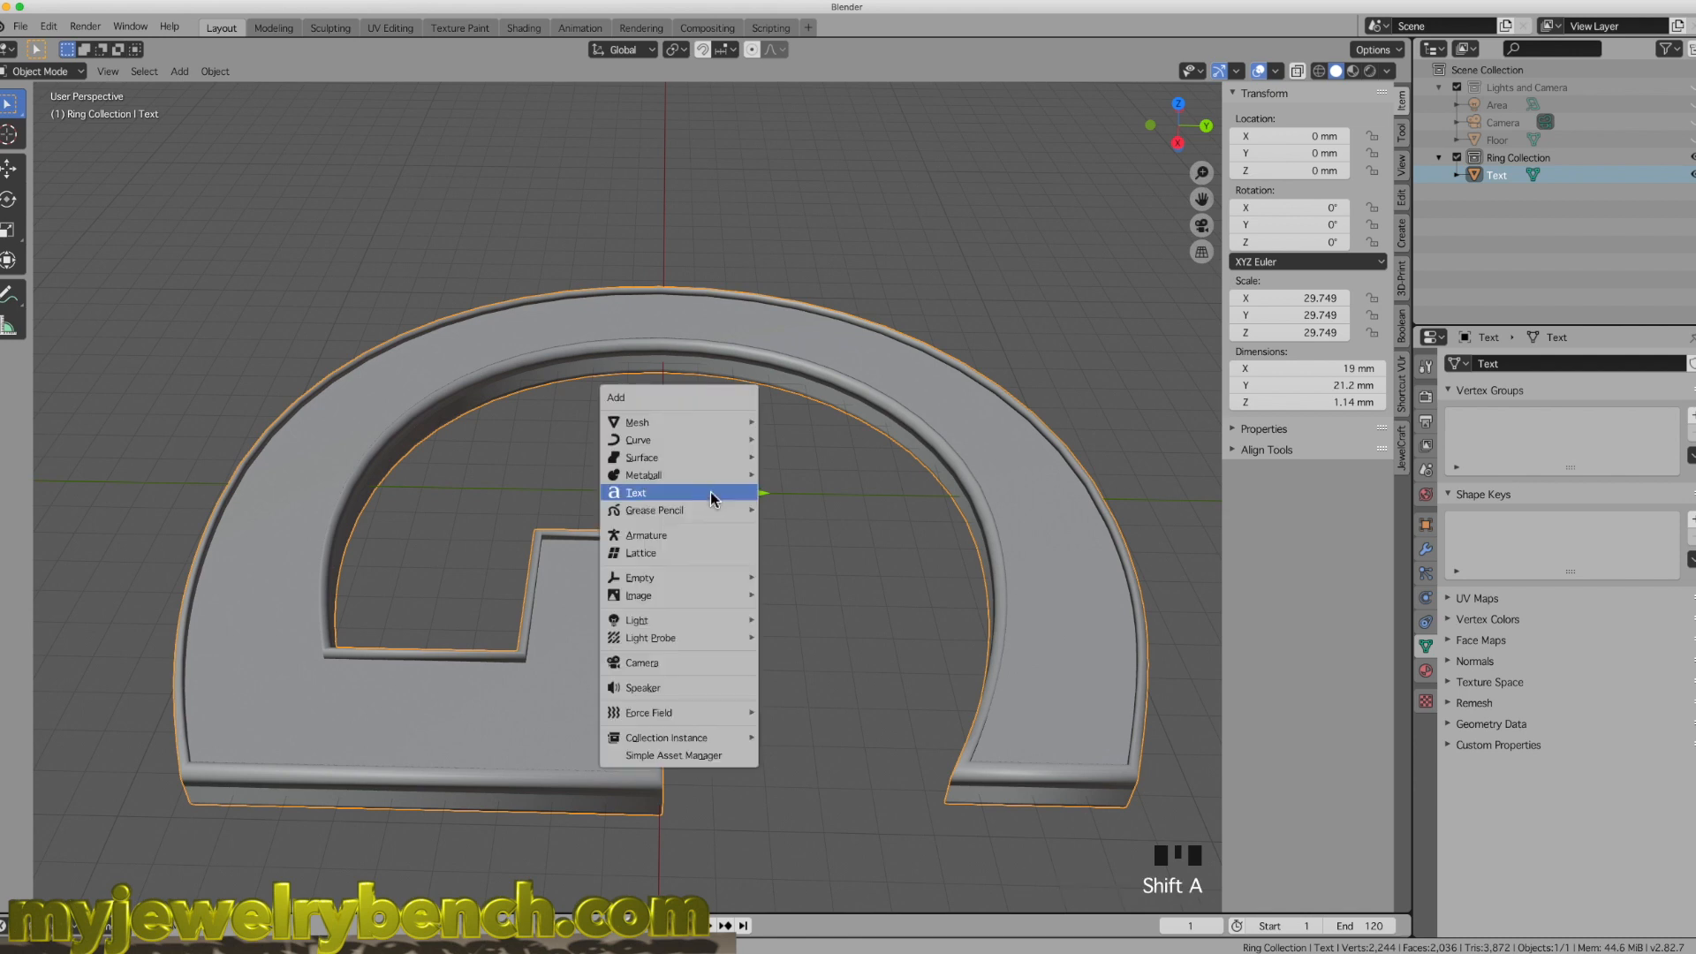
pyautogui.moveTo(652, 423)
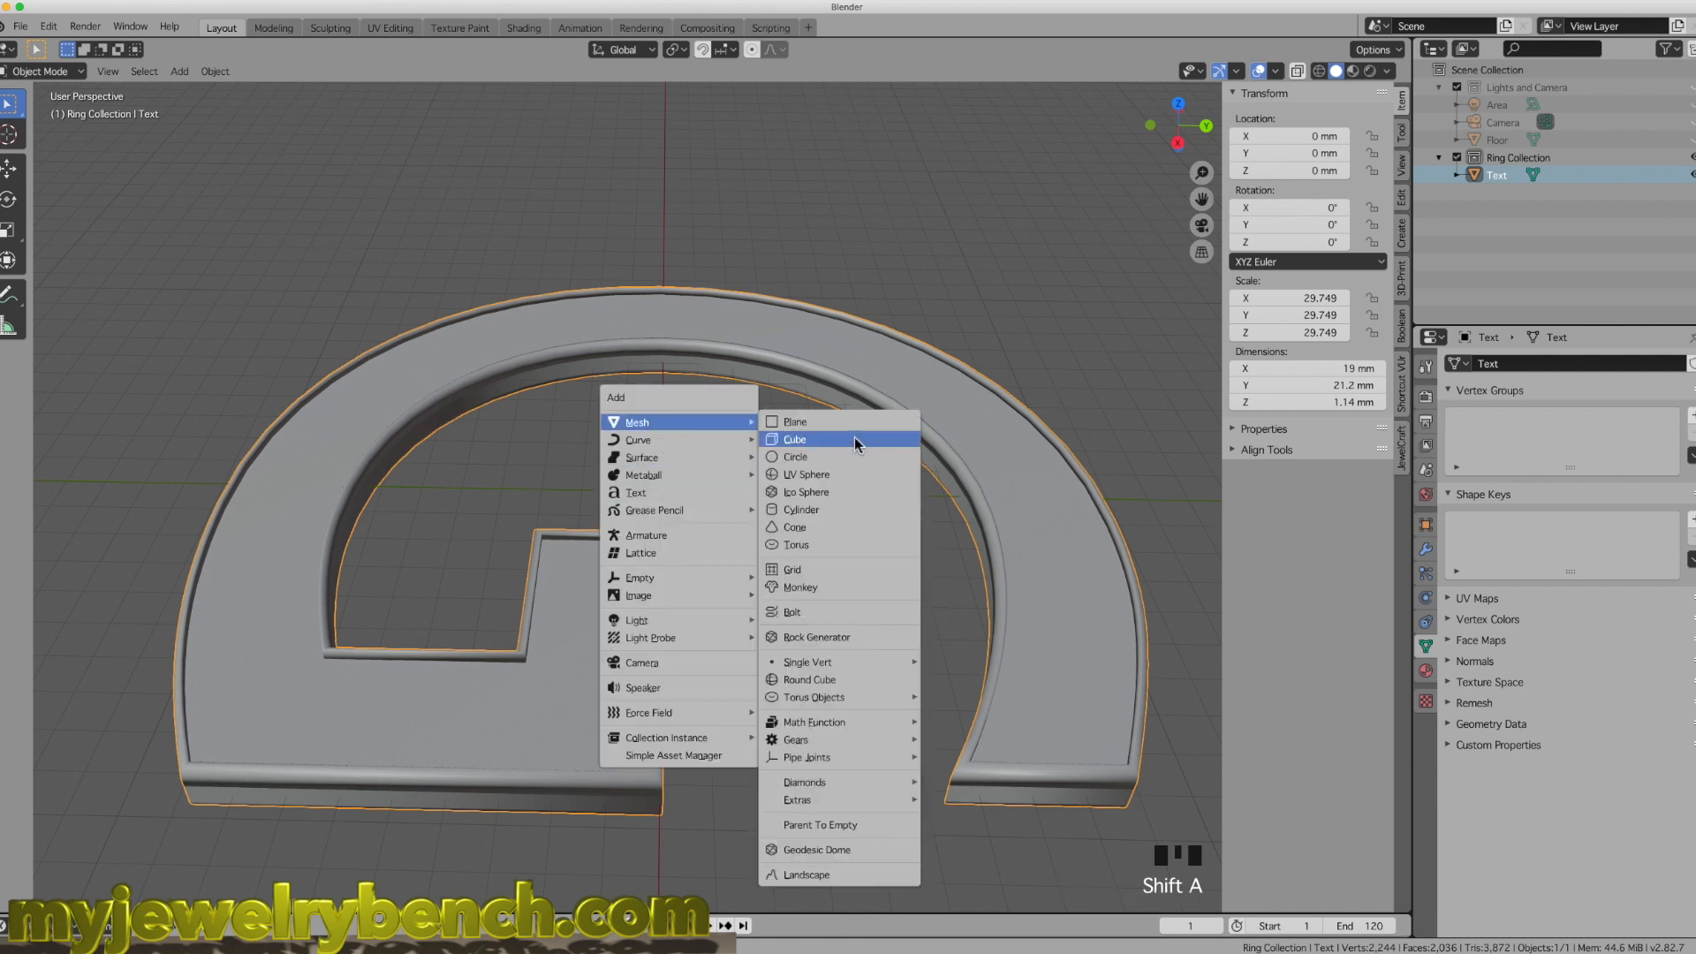
pyautogui.click(793, 545)
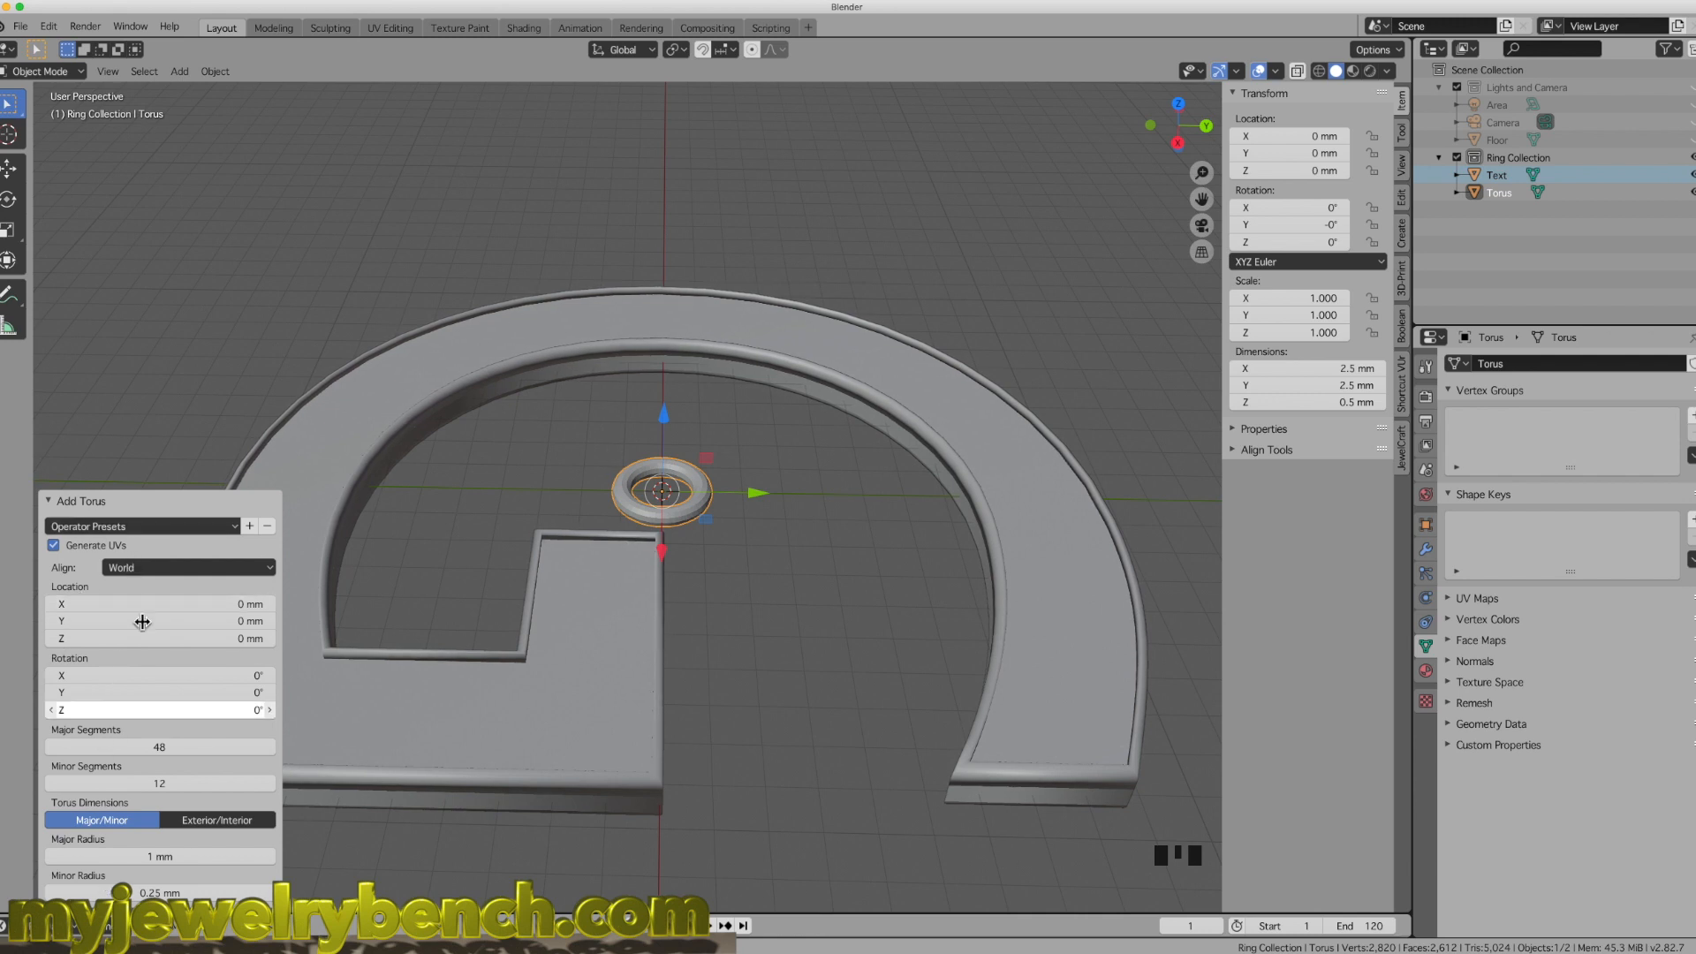
# Step: Give the new torus 20 minor segments and a major radius of 1.5 mm
pyautogui.click(144, 784)
pyautogui.moveTo(144, 783); pyautogui.dragTo(172, 784)
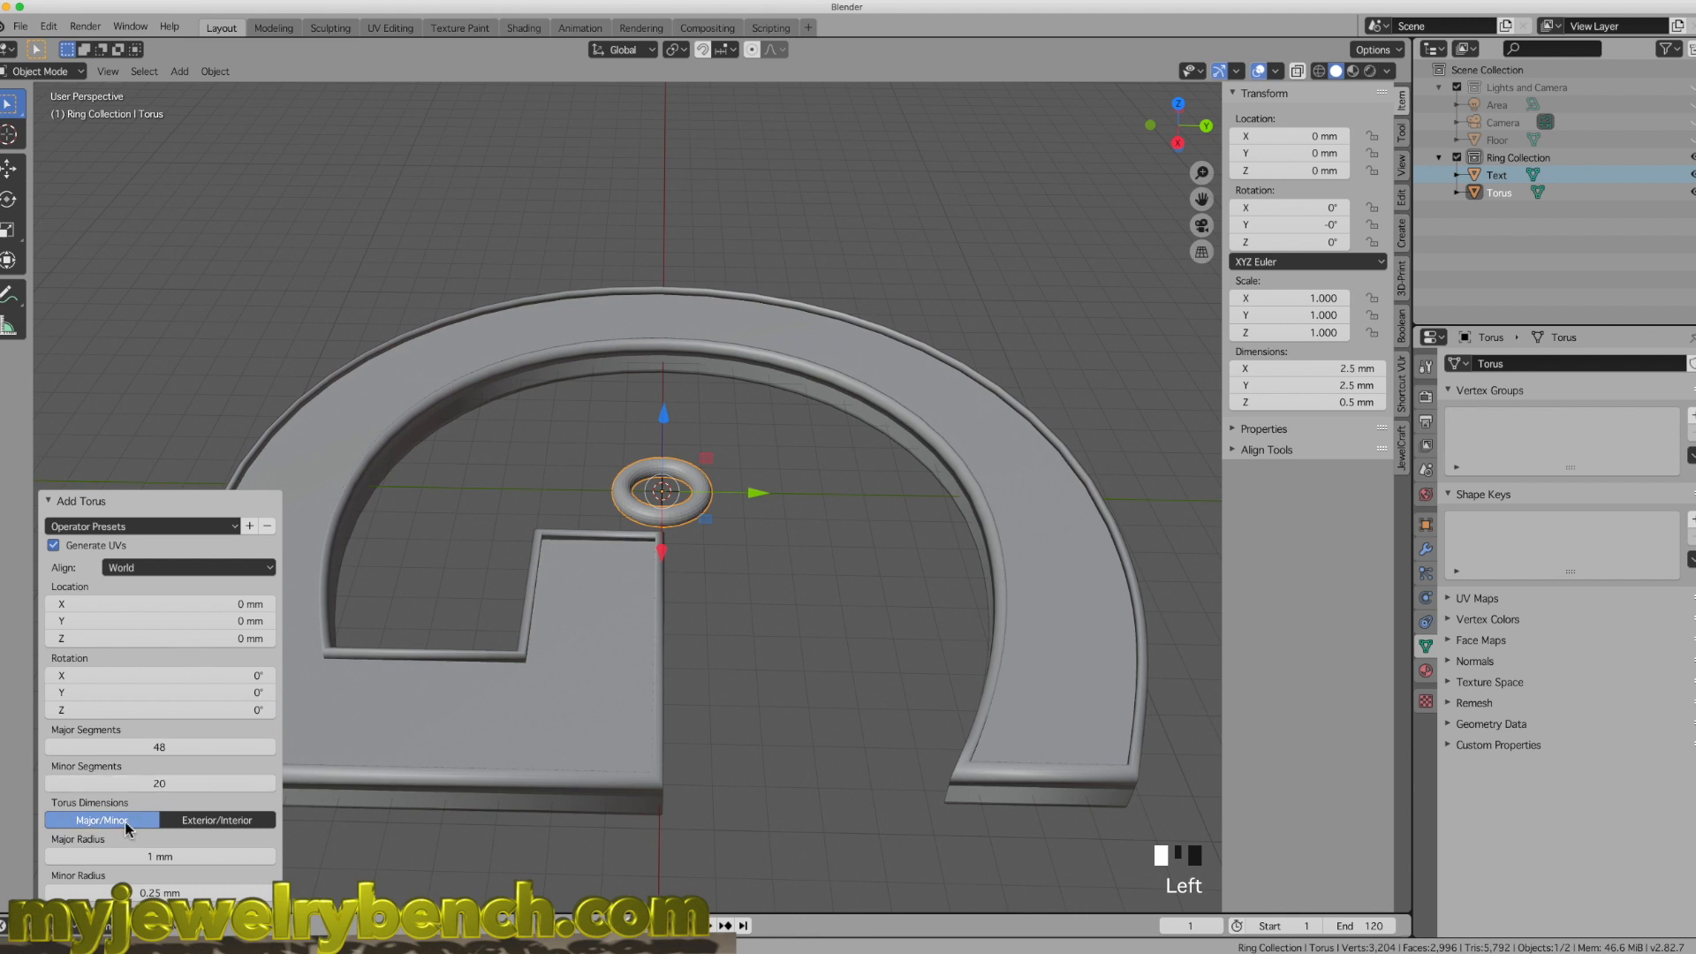
pyautogui.moveTo(139, 860); pyautogui.dragTo(187, 859)
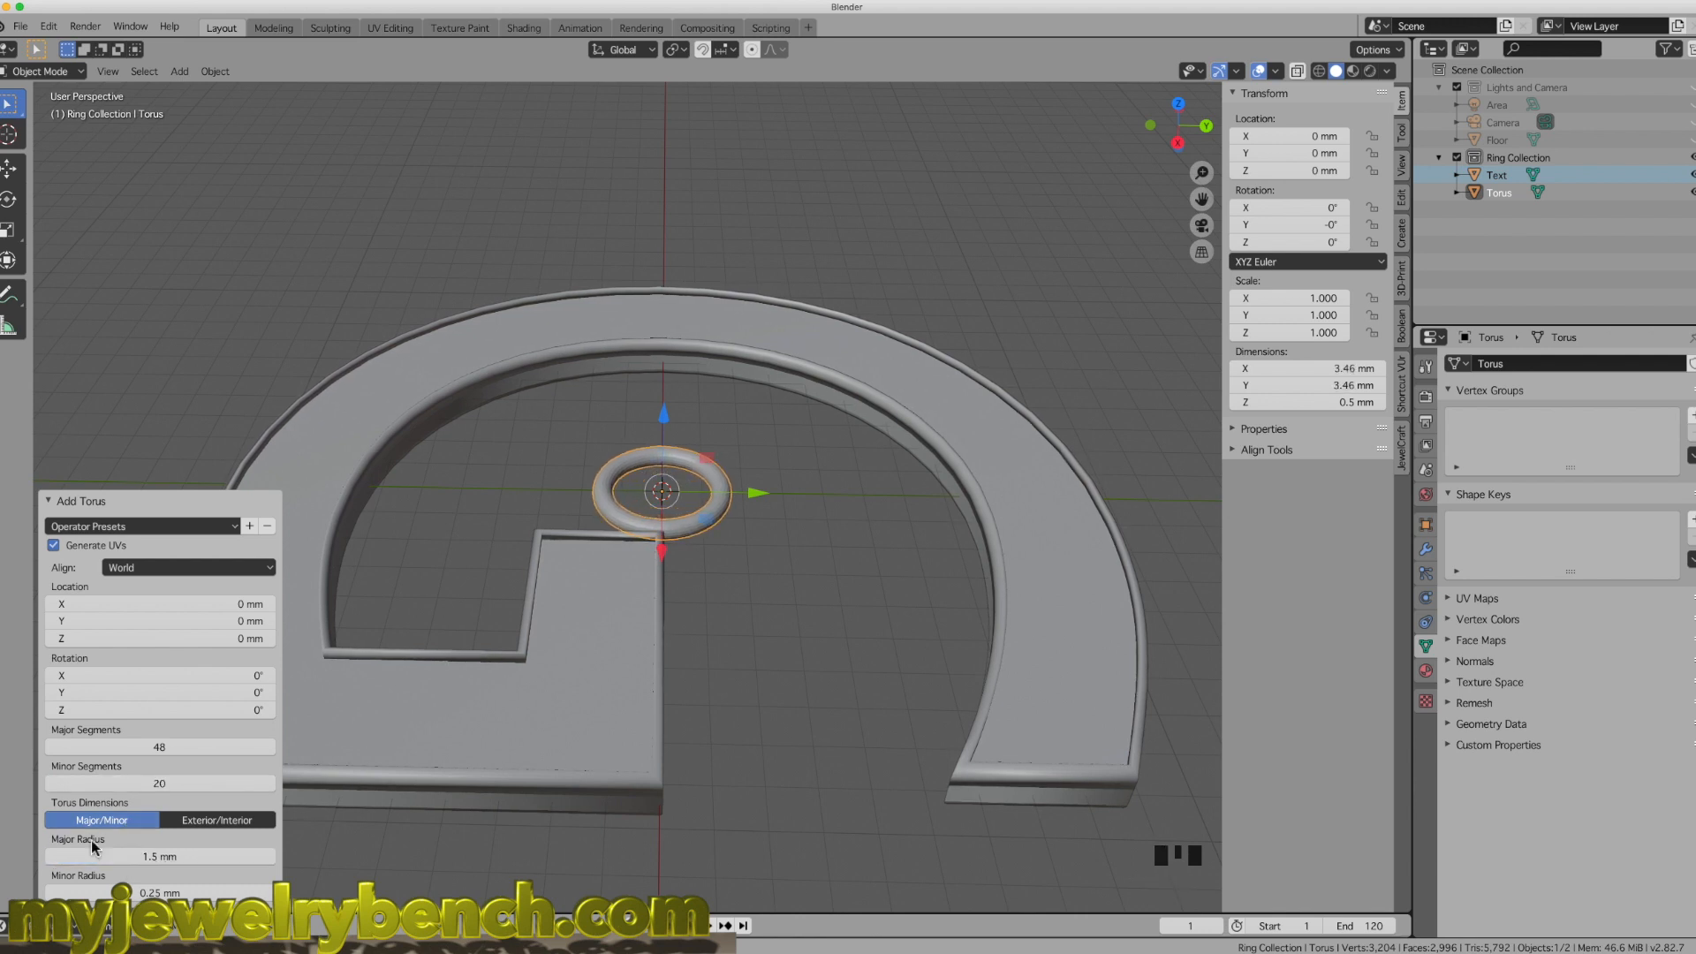
# Step: Set the torus's major radius to 1.7 mm and minor radius to 0.46 mm, and move it onto the outer top of the G
pyautogui.moveTo(107, 893); pyautogui.dragTo(146, 856)
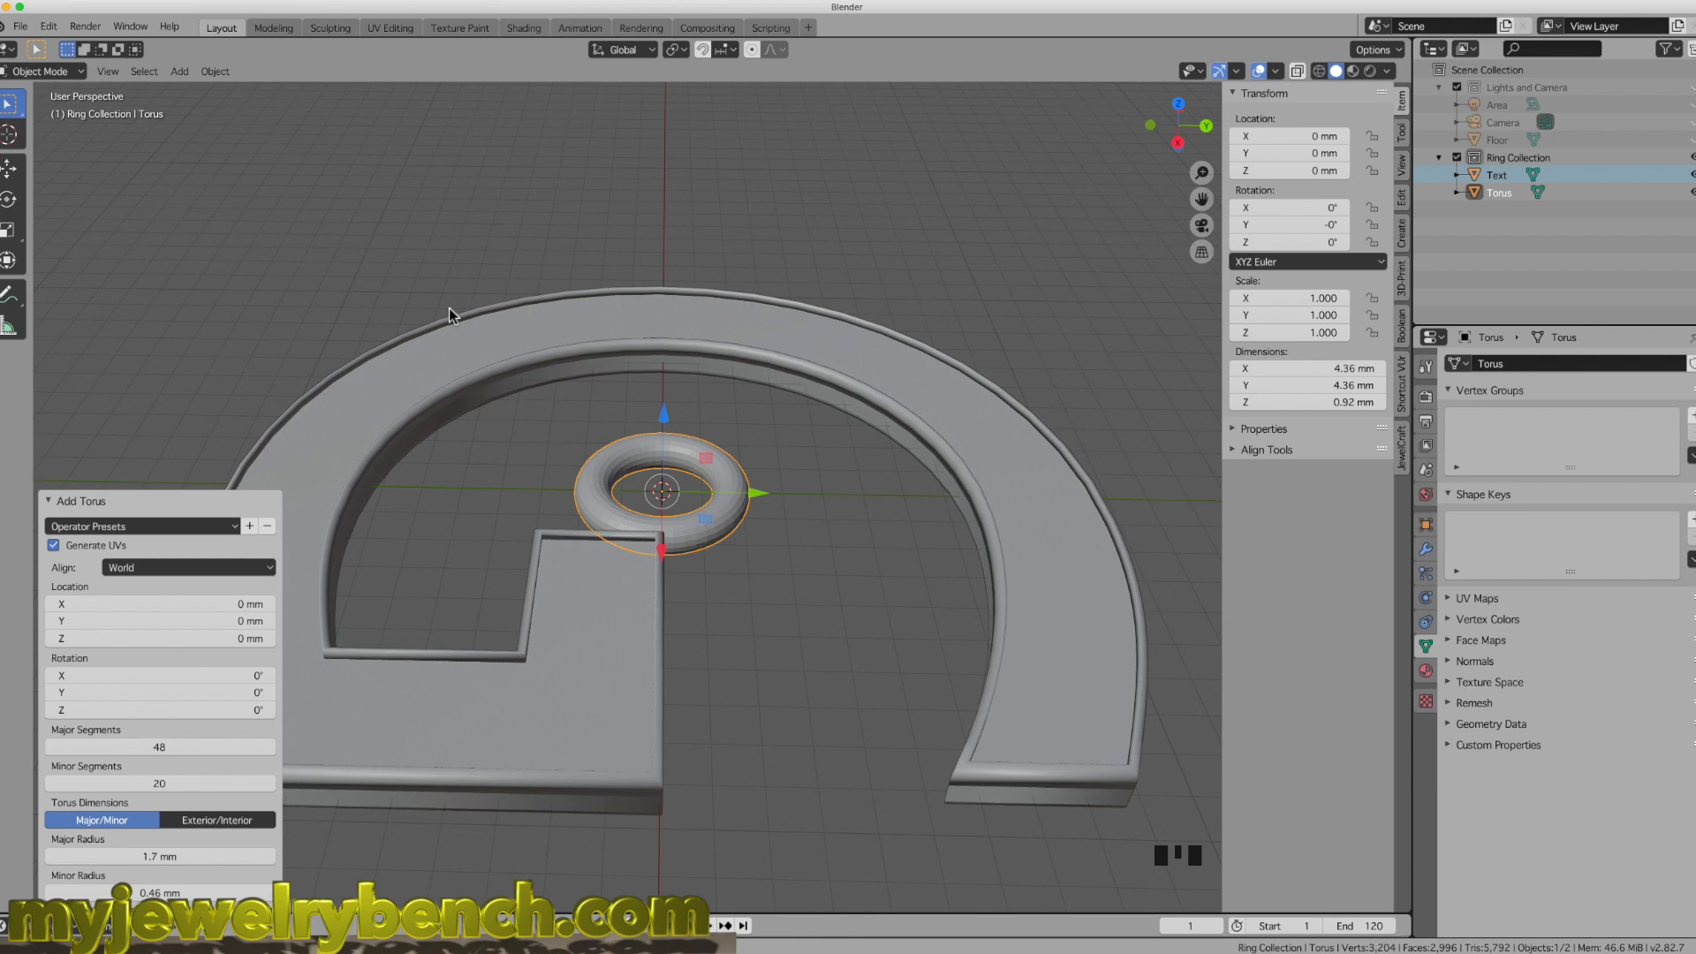
pyautogui.press('KP_7')
pyautogui.scroll(-4, 815, 562)
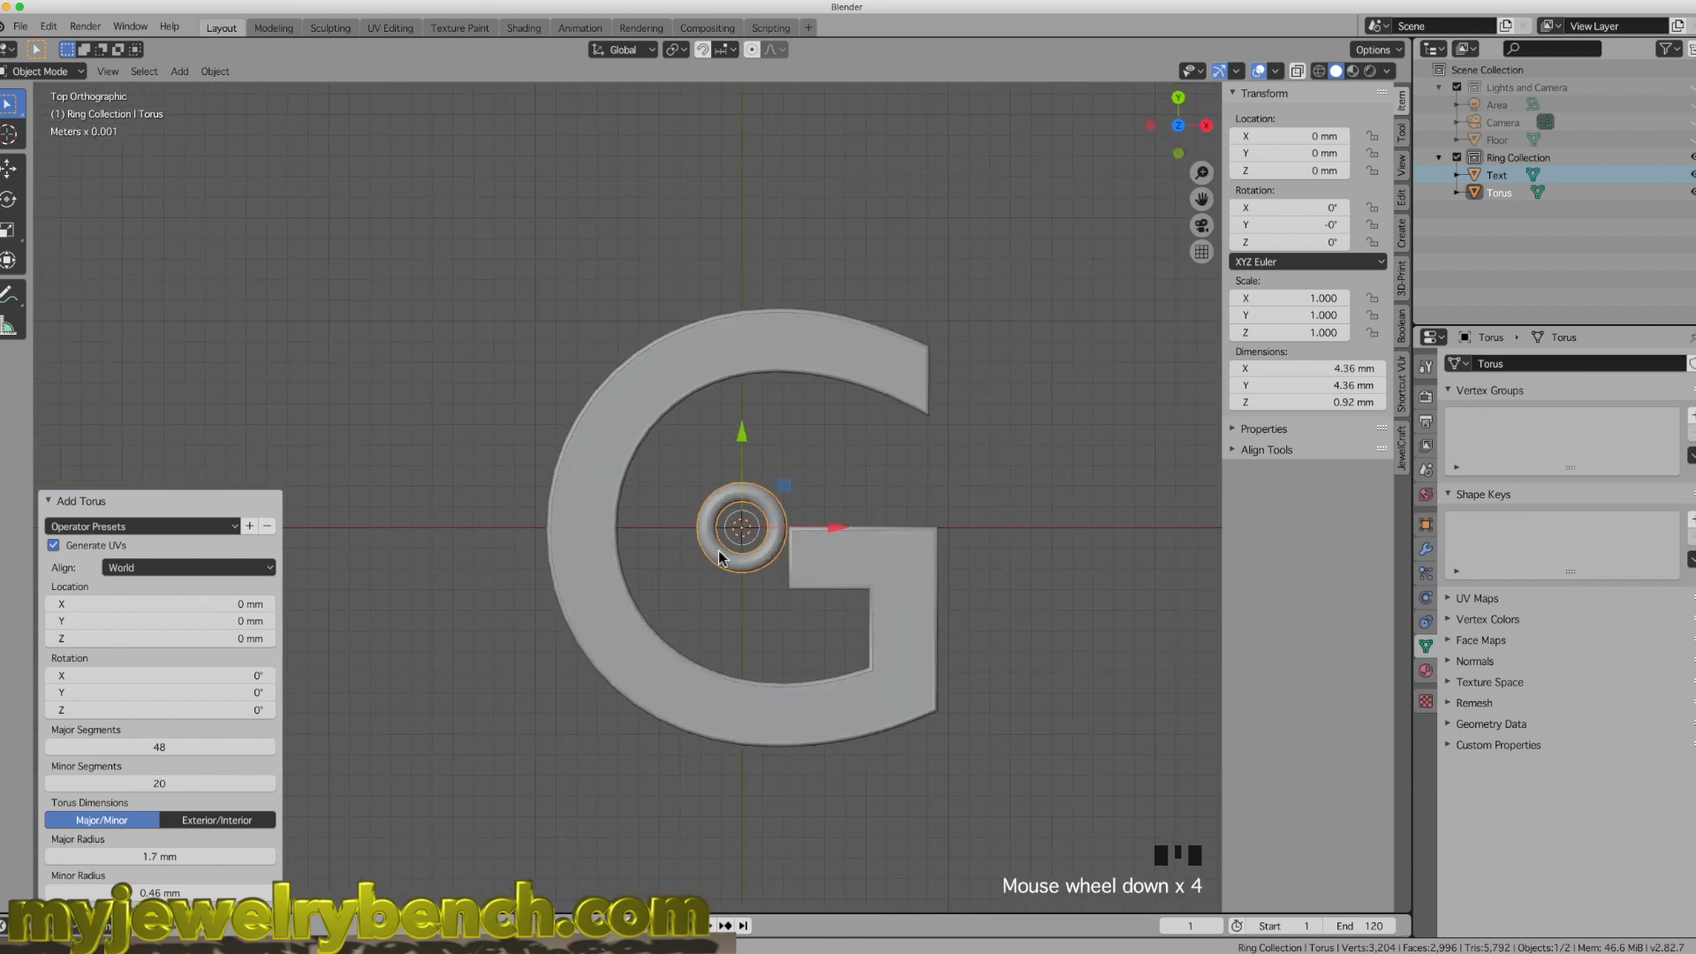
pyautogui.press('g')
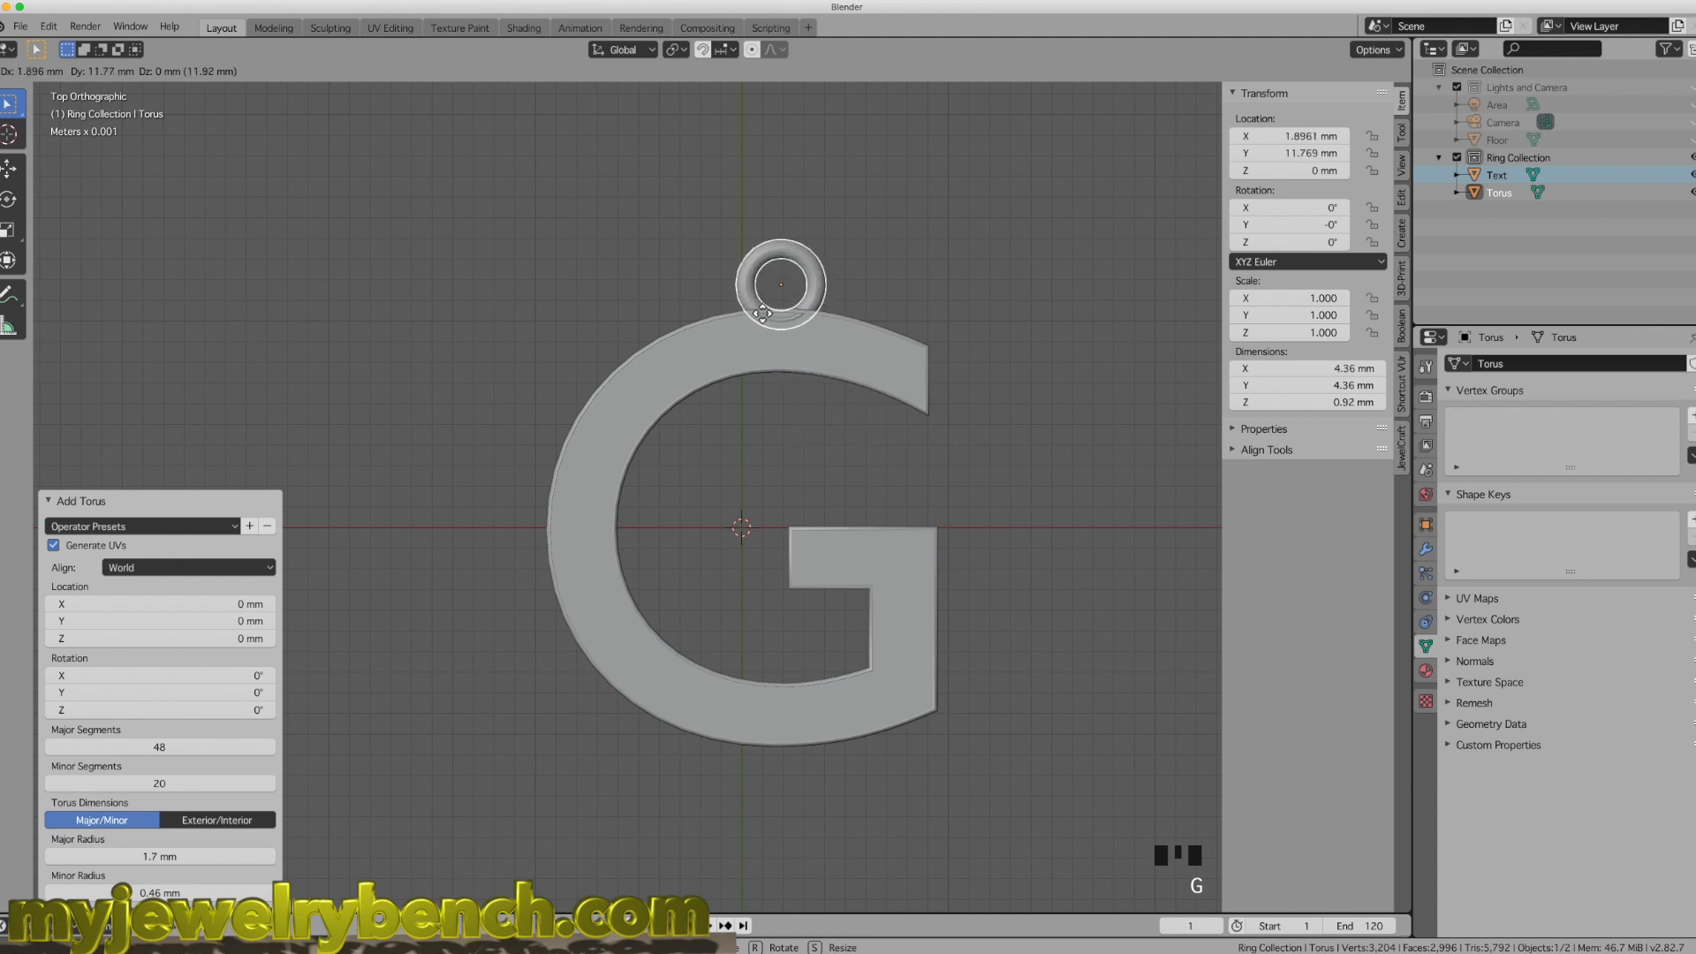
pyautogui.click(784, 307)
# Step: Flatten the torus by scaling it along Z to about 0.715
pyautogui.moveTo(887, 431); pyautogui.dragTo(793, 298, button='middle')
pyautogui.scroll(4, 821, 323)
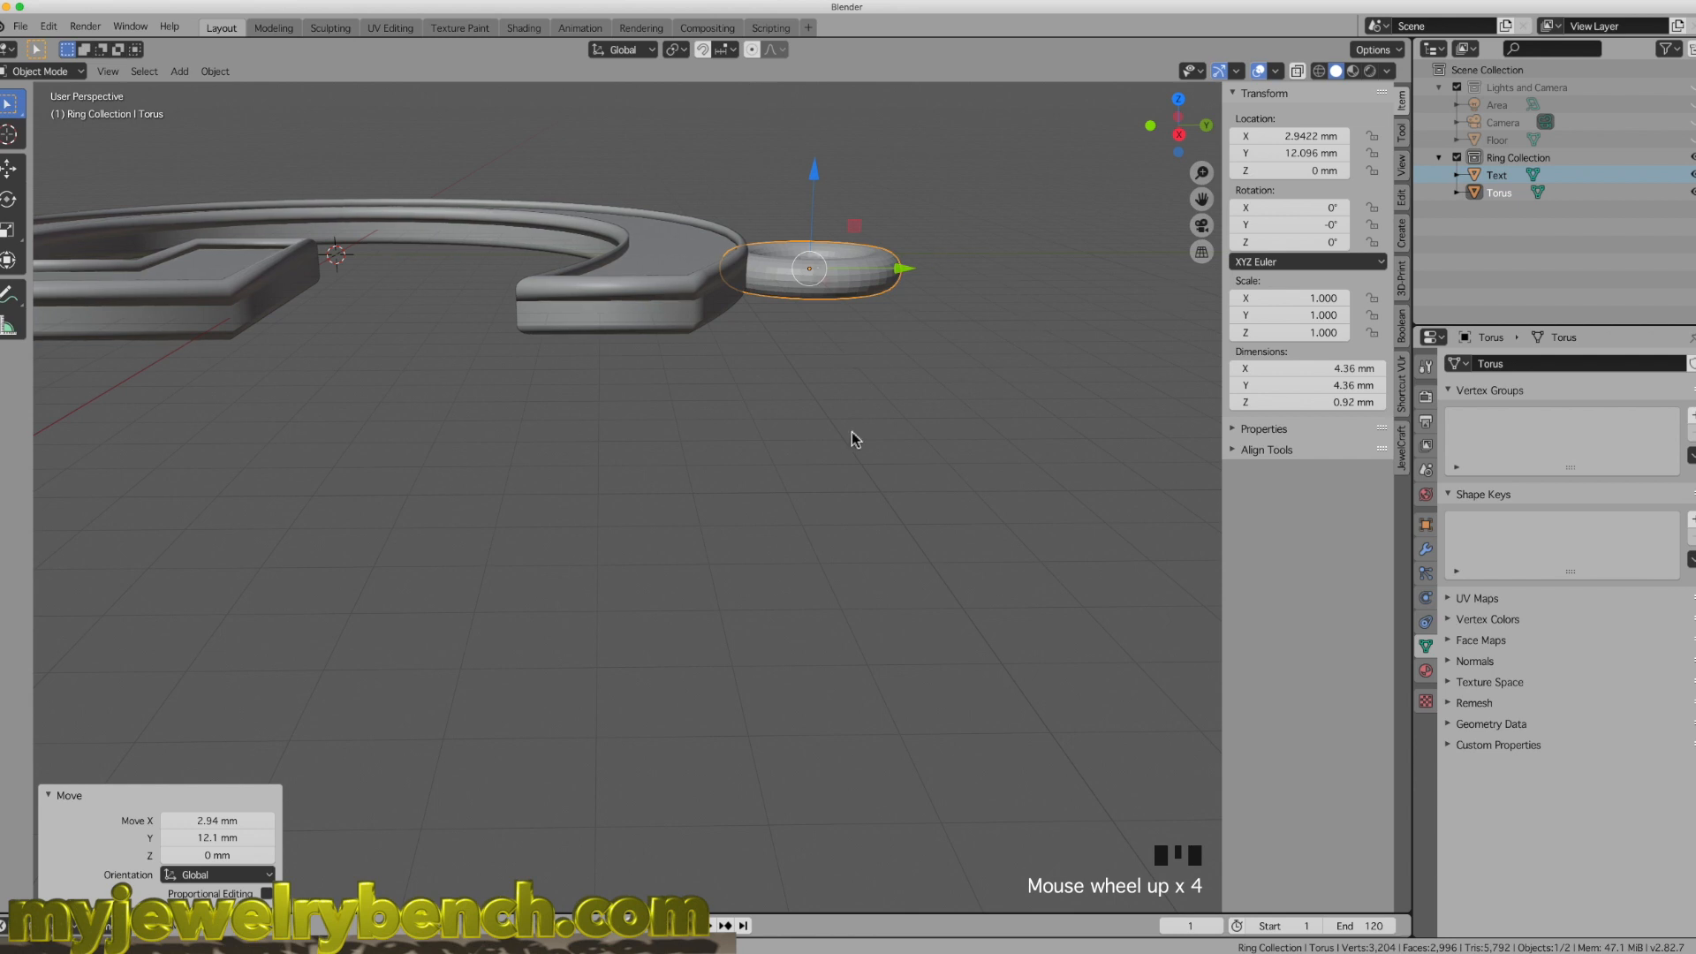
pyautogui.press('s')
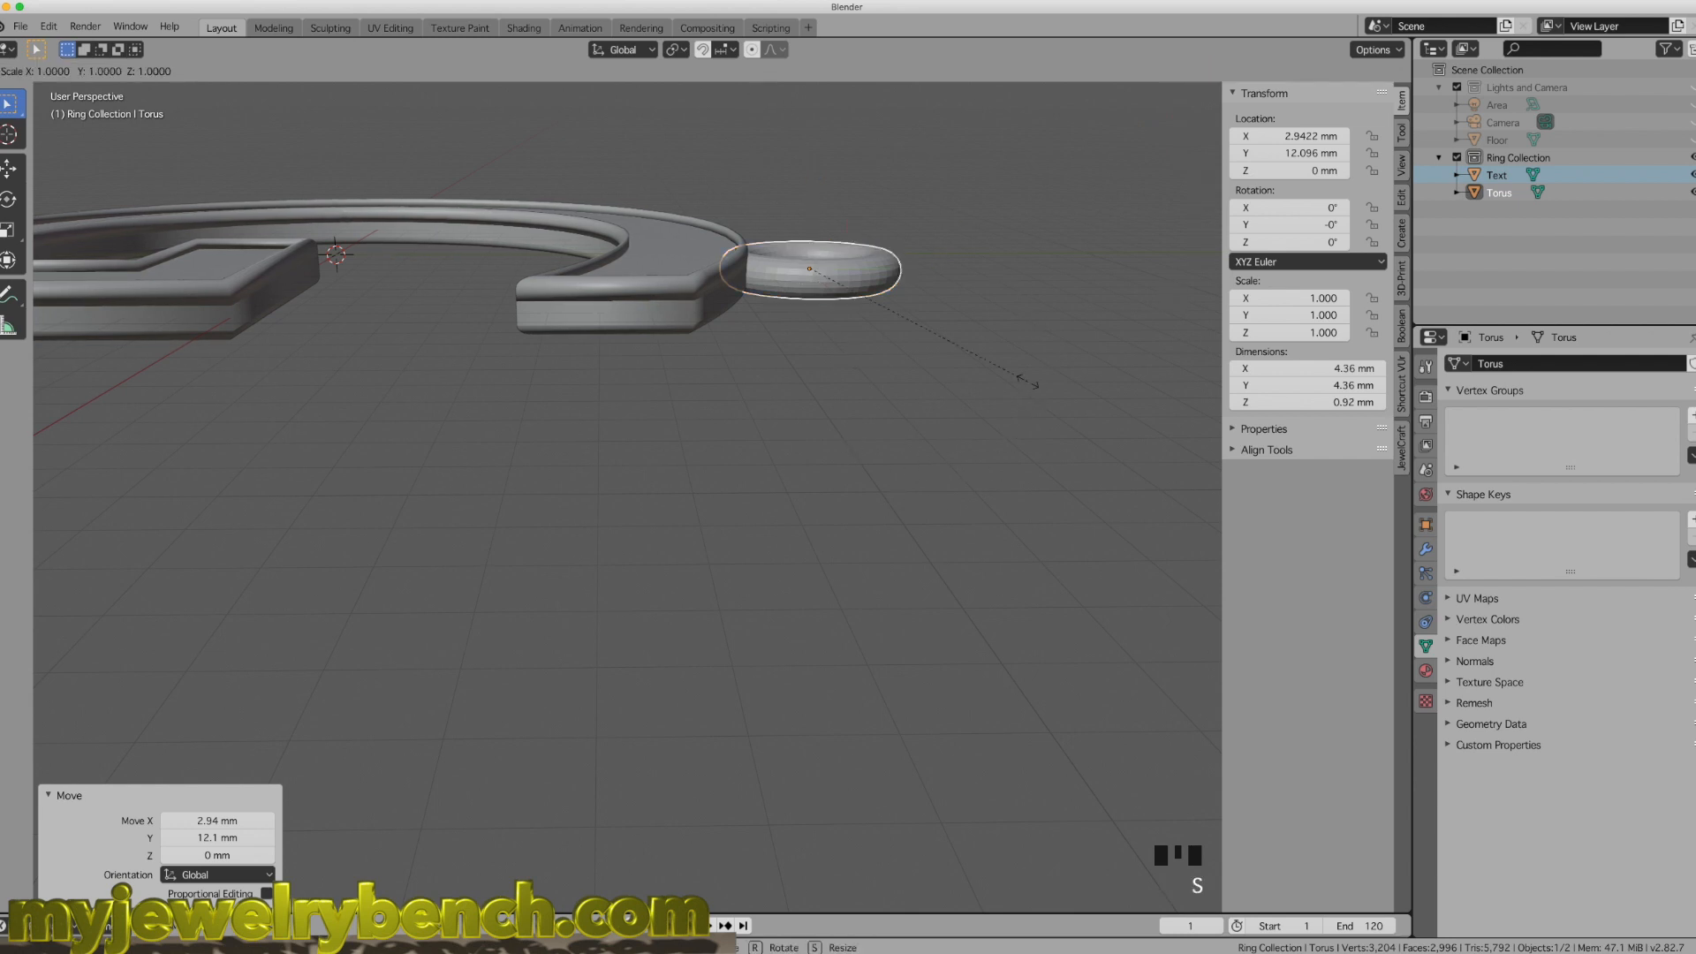
pyautogui.press('z')
pyautogui.click(966, 346)
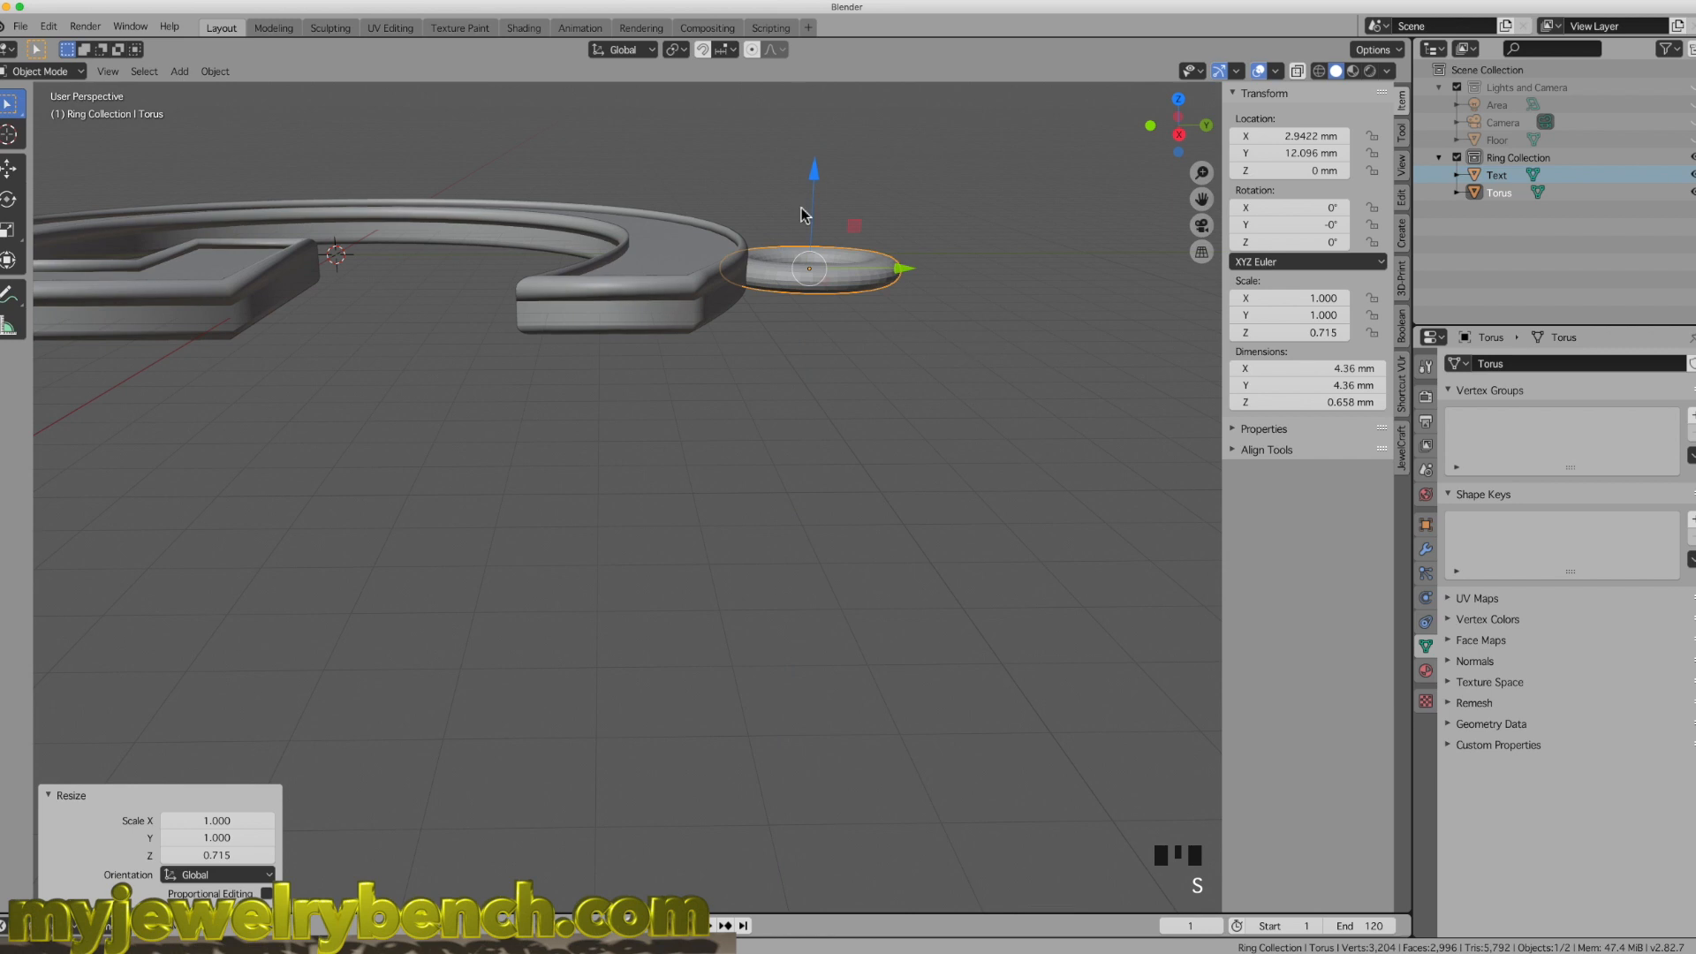
# Step: Lower the torus along Z to about -0.07 mm so it sits within the thickness of the letter G
pyautogui.moveTo(813, 173); pyautogui.dragTo(806, 190)
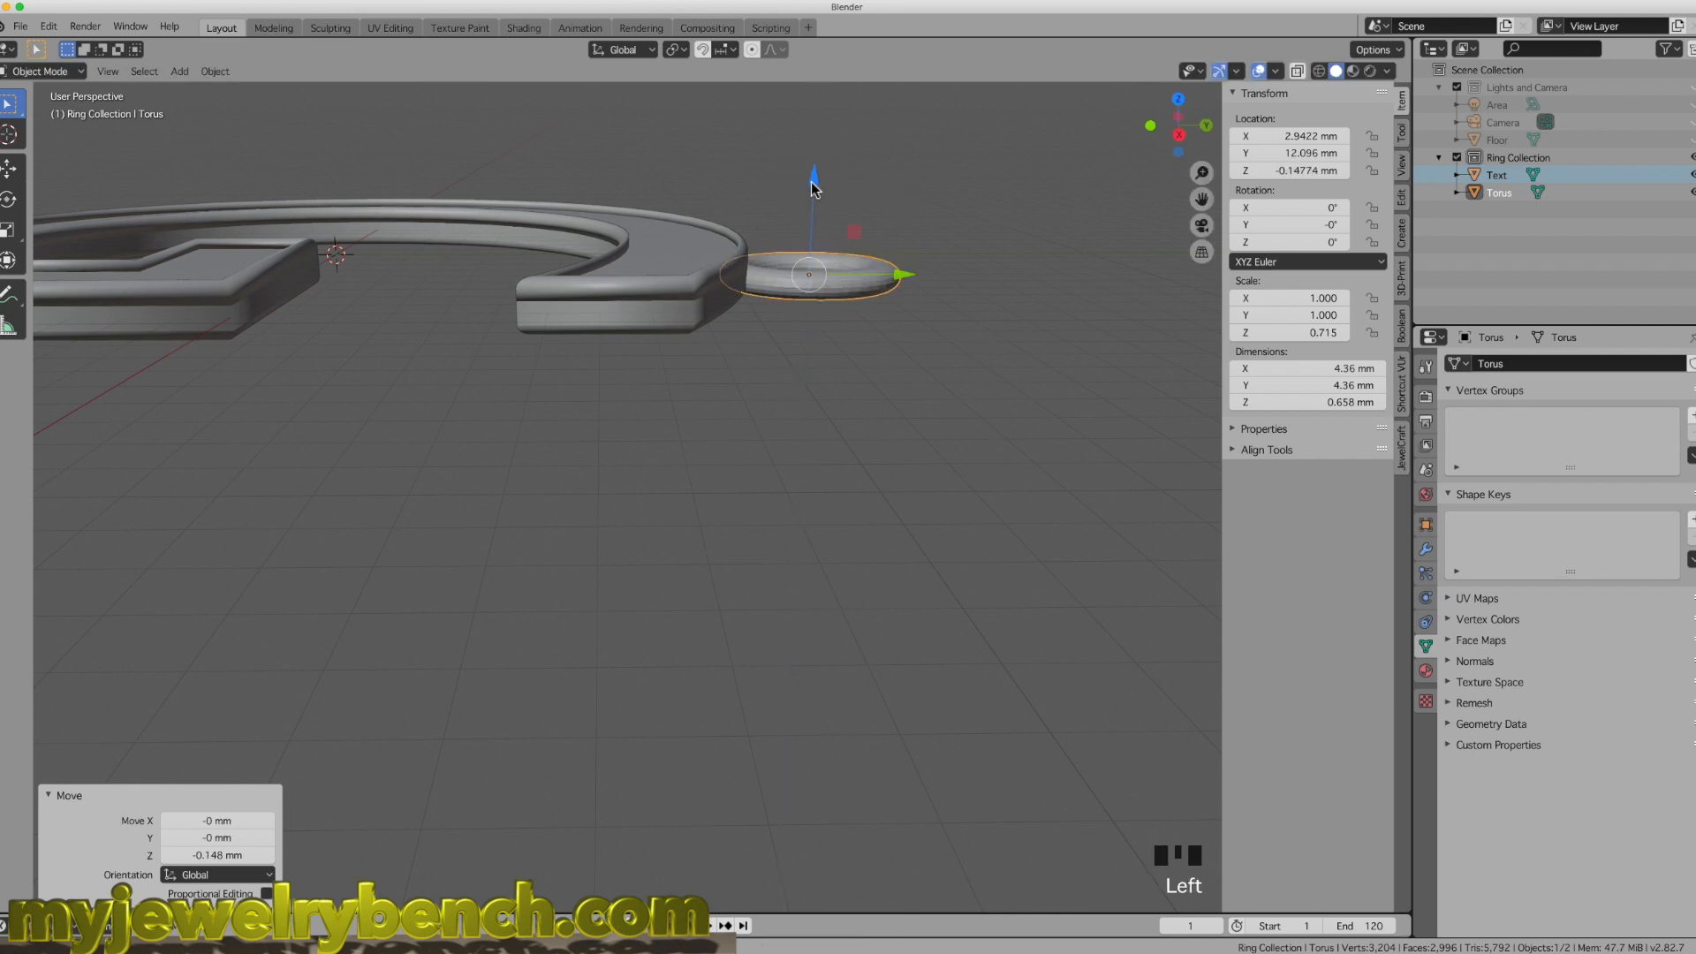
pyautogui.press('KP_1')
pyautogui.press('KP_3')
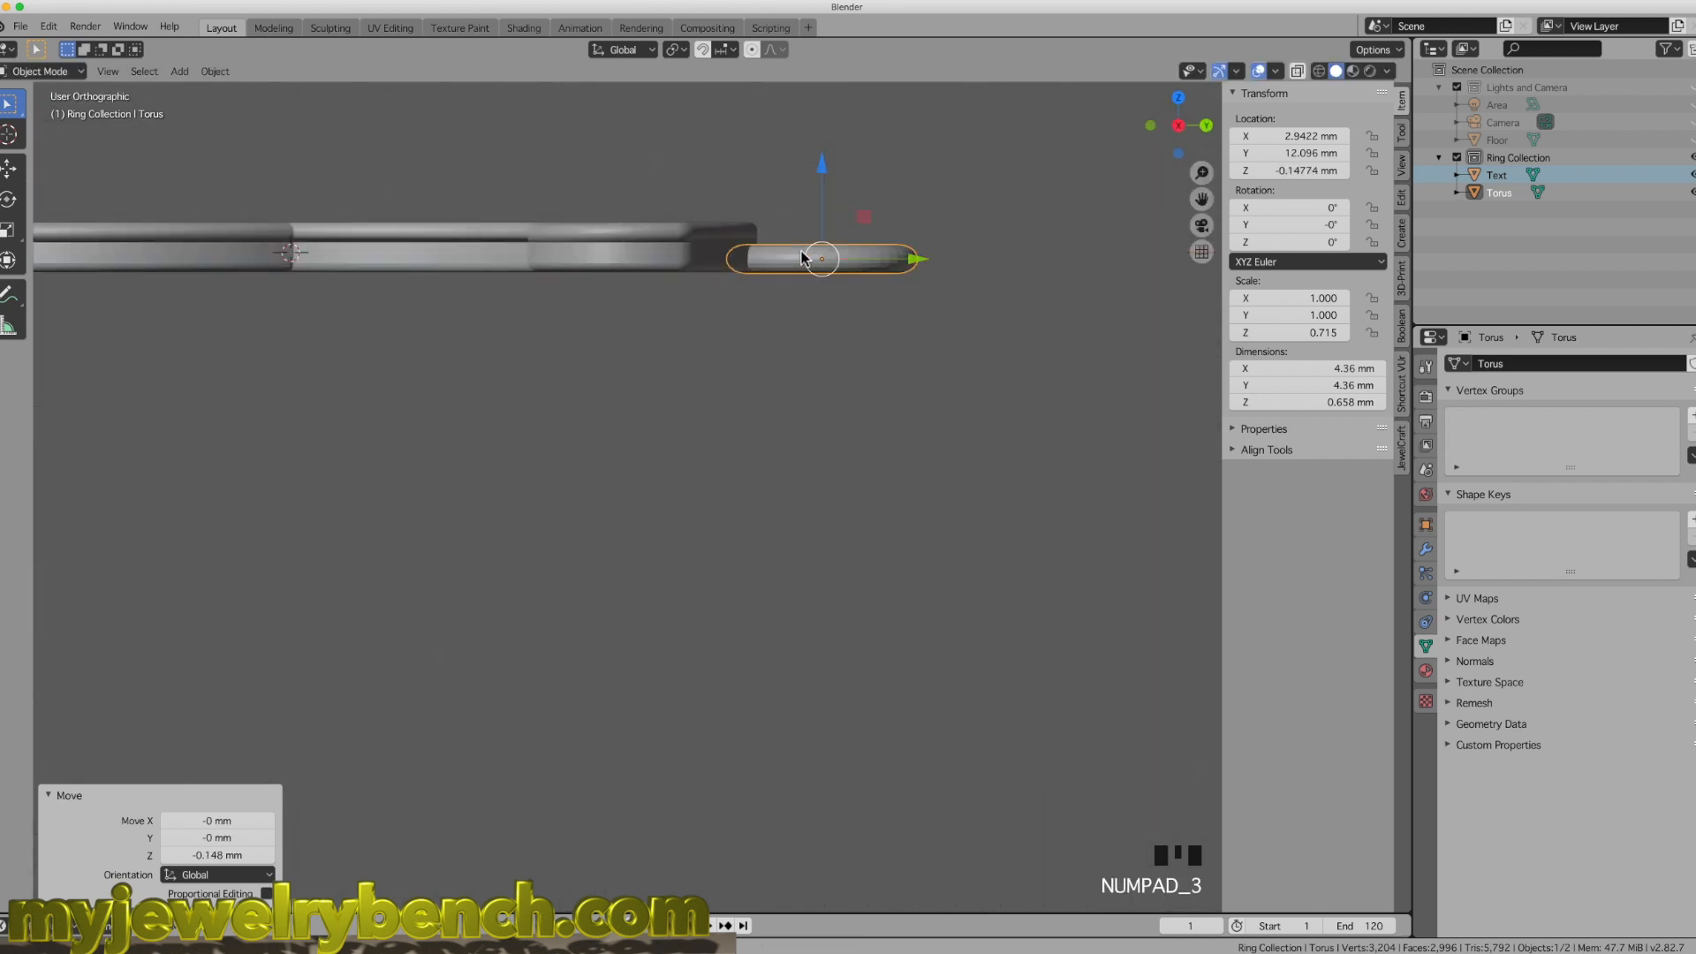
pyautogui.moveTo(829, 167); pyautogui.dragTo(831, 167)
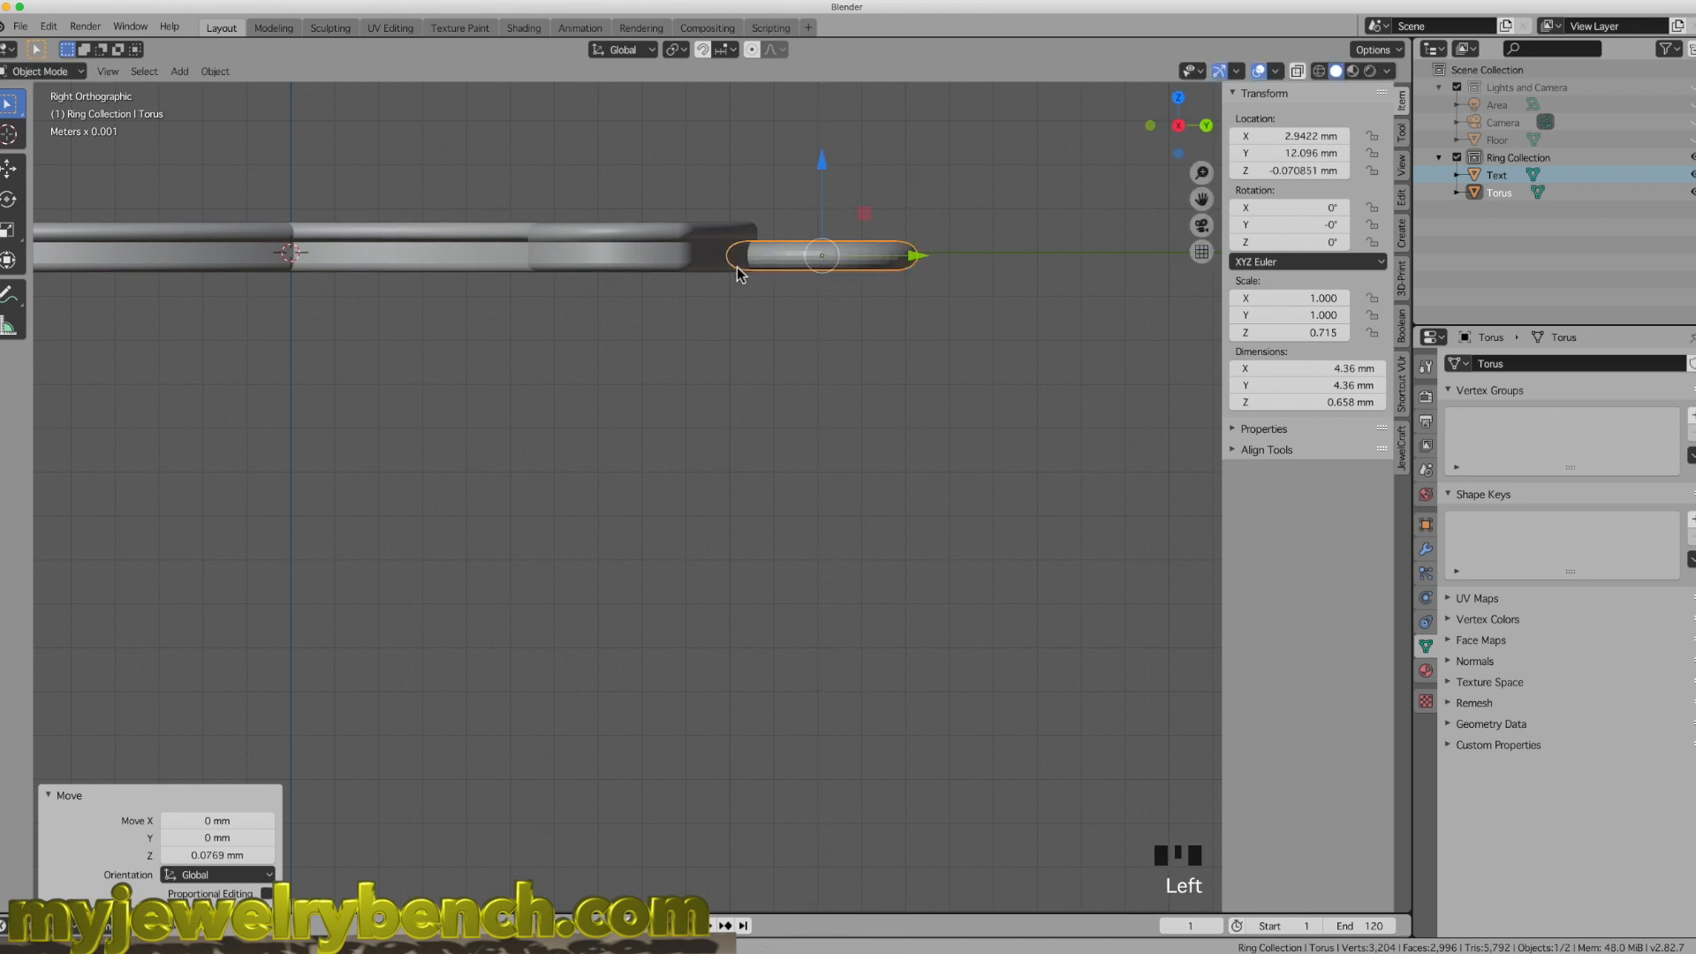
# Step: Shift the torus along X to about 2.07 mm to centre it over the top curve of the G
pyautogui.scroll(2, 747, 268)
pyautogui.moveTo(743, 288); pyautogui.dragTo(898, 365, button='middle')
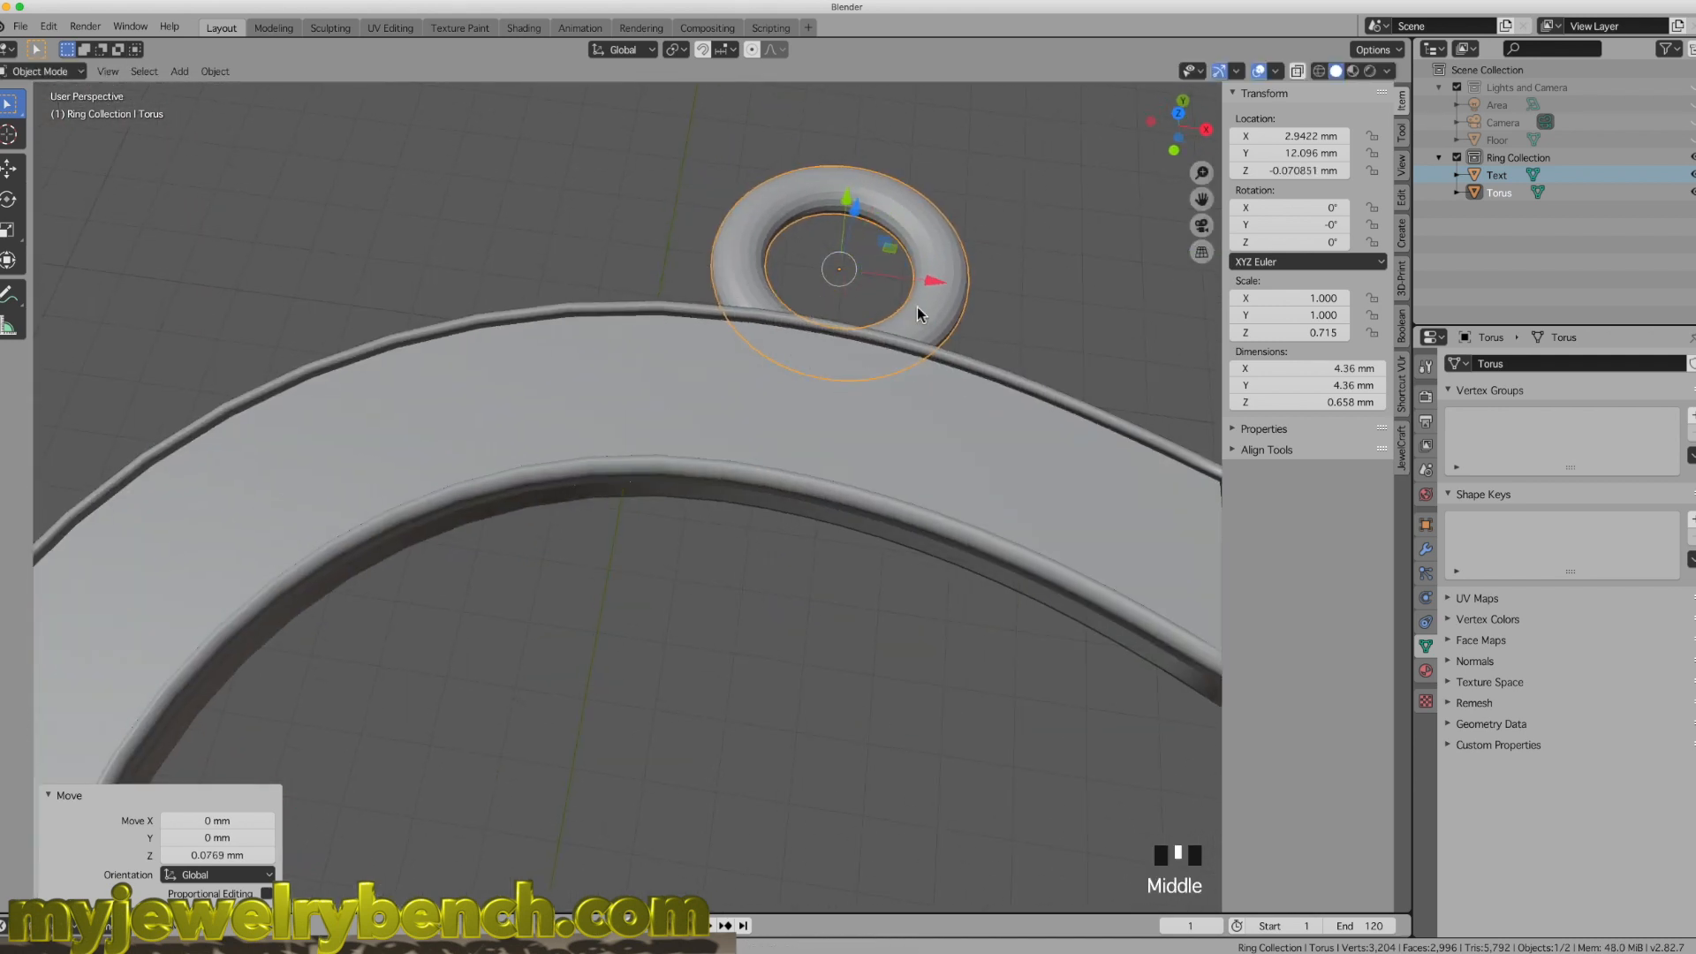
pyautogui.press('KP_7')
pyautogui.scroll(-8, 696, 537)
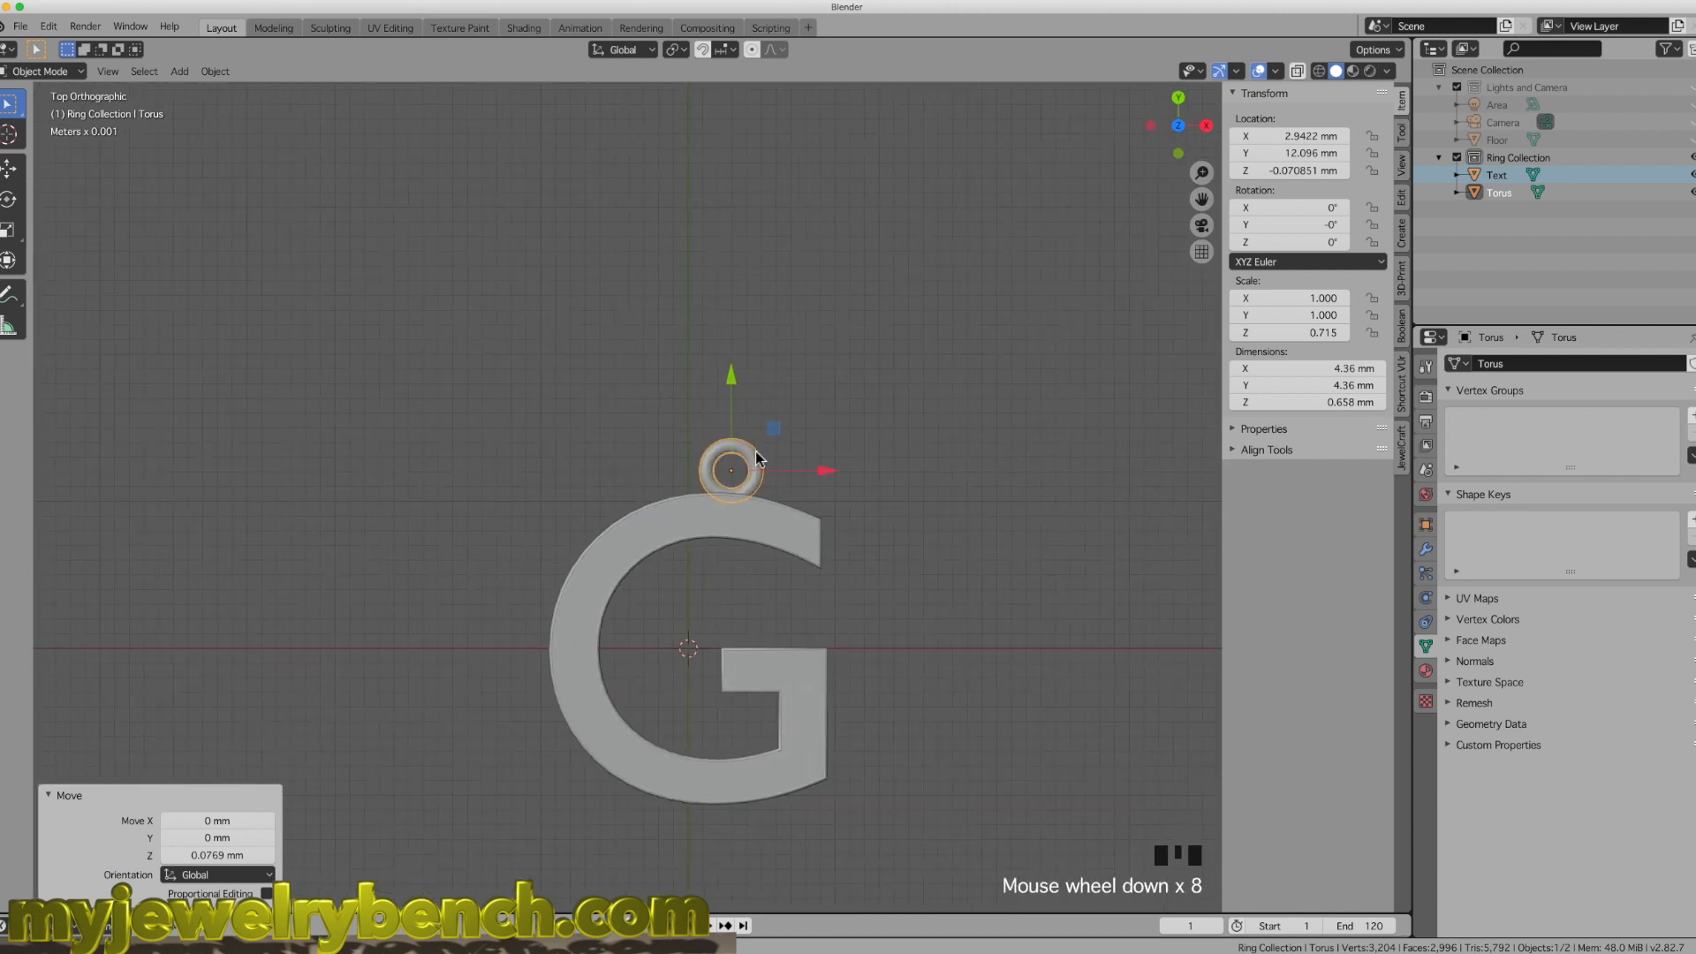
pyautogui.moveTo(831, 477); pyautogui.dragTo(818, 477)
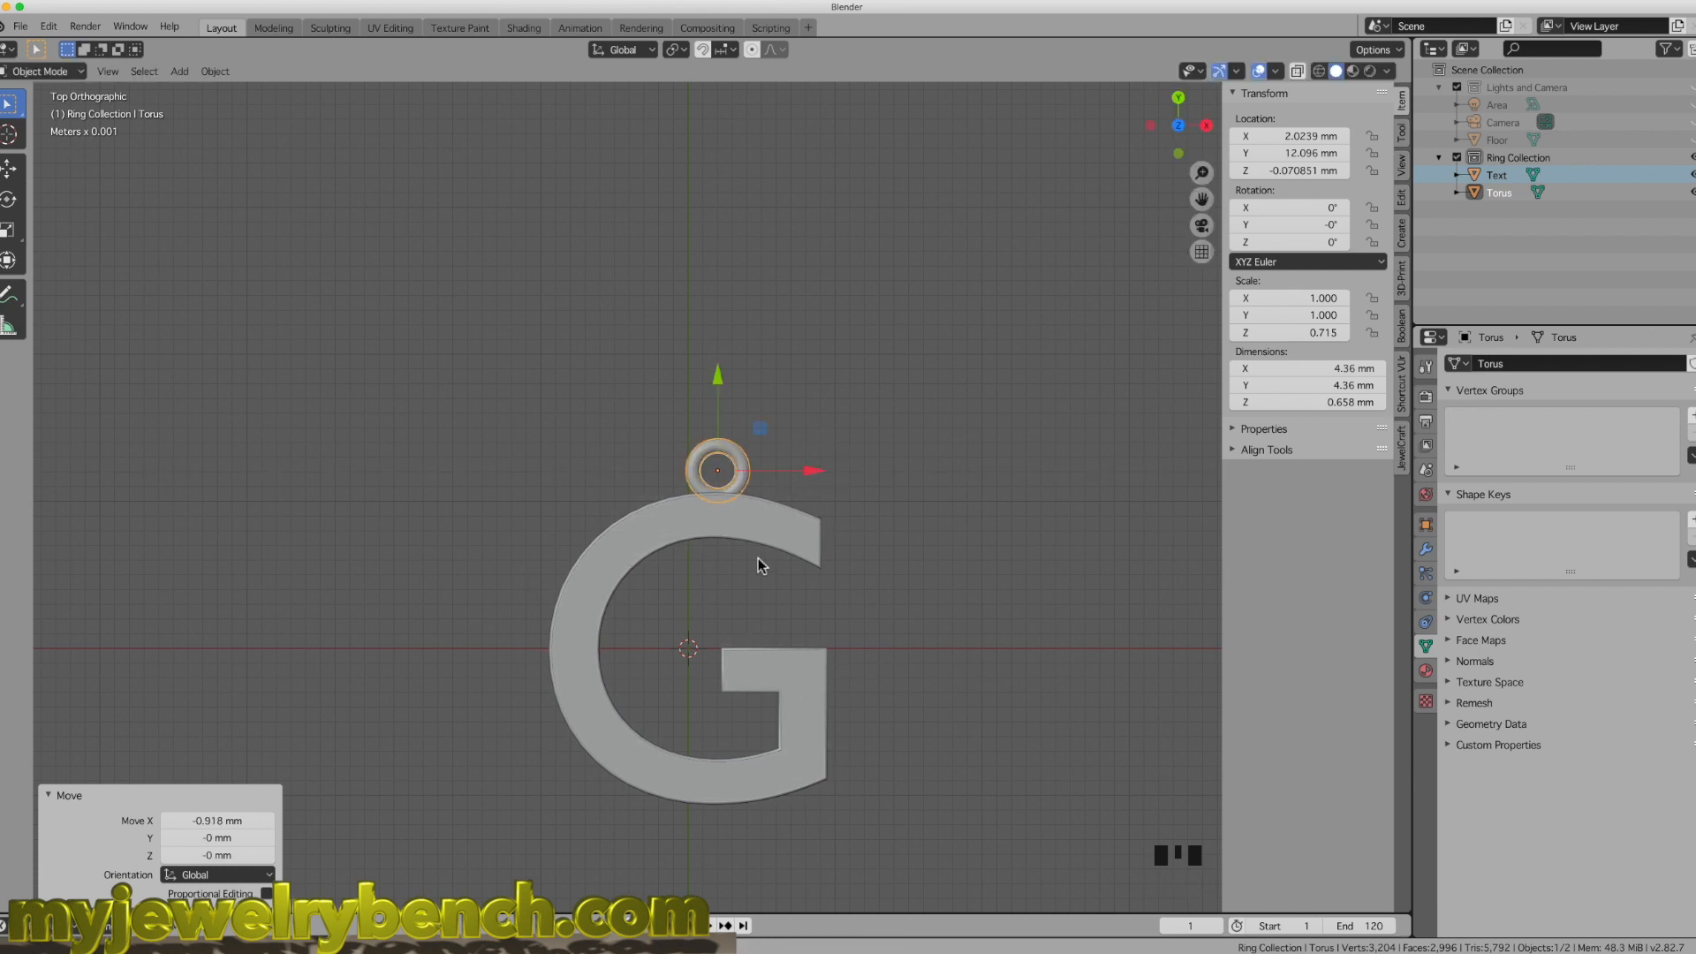
pyautogui.moveTo(812, 471); pyautogui.dragTo(807, 471)
# Step: Merge the torus into the letter G with an Auto Boolean Union from Bool Tool
pyautogui.moveTo(807, 472); pyautogui.dragTo(709, 558, button='middle')
pyautogui.scroll(5, 756, 475)
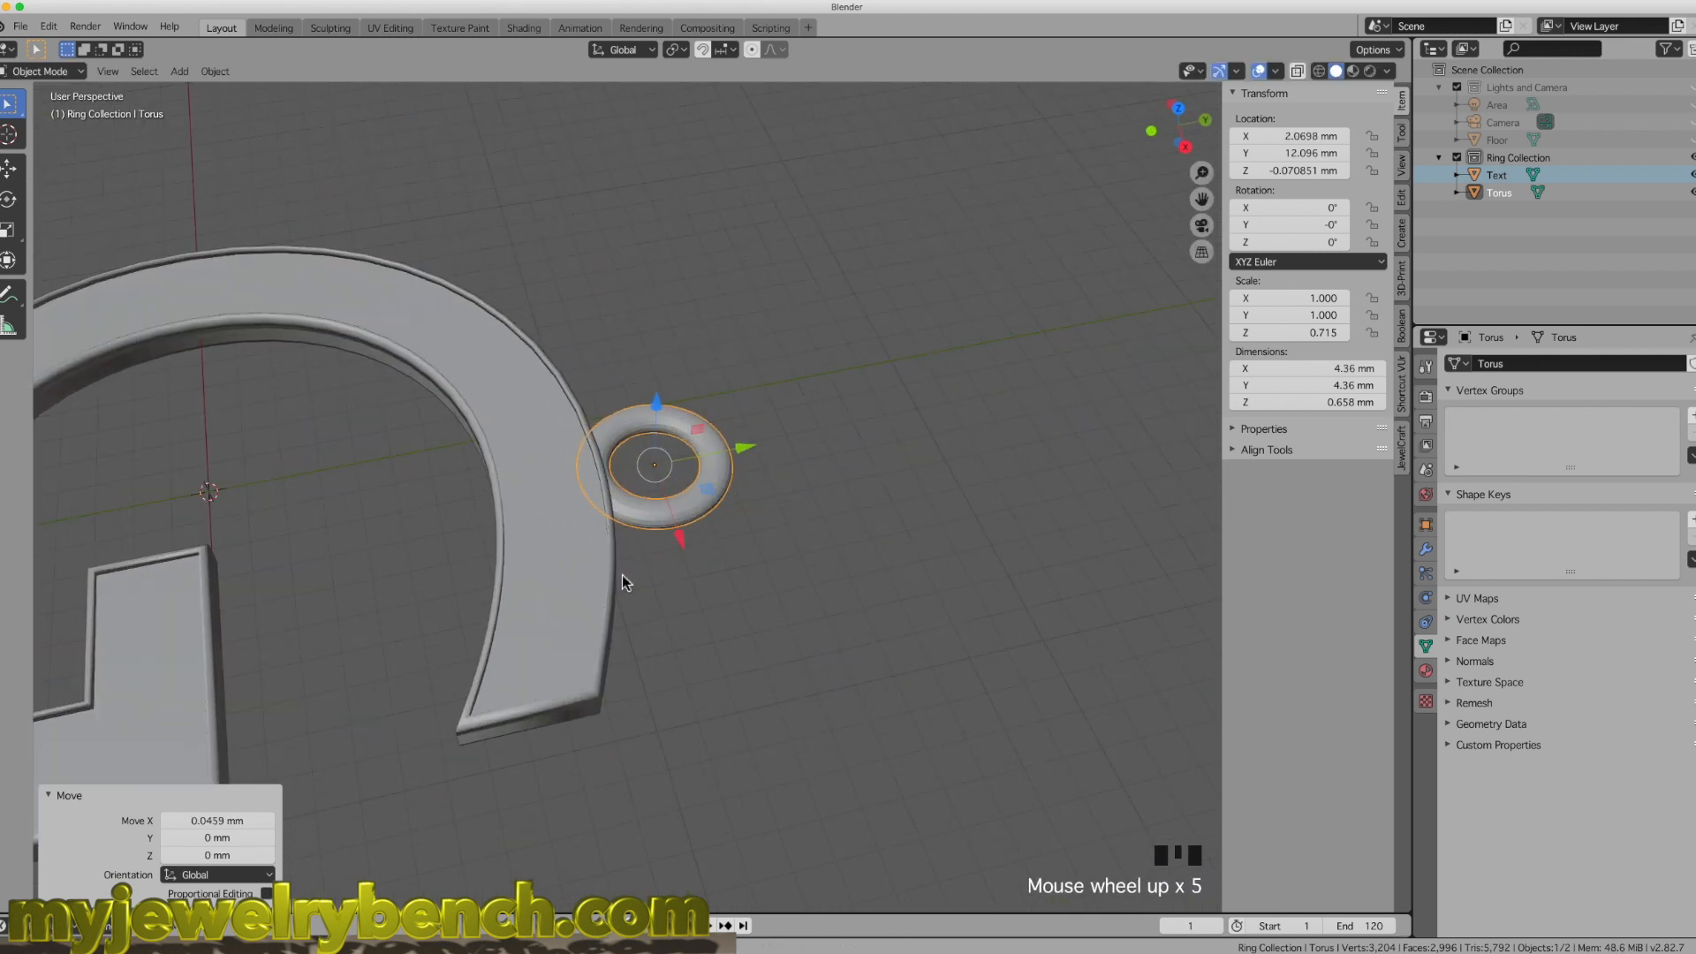
pyautogui.keyDown('shift'); pyautogui.click(594, 569); pyautogui.keyUp('shift')
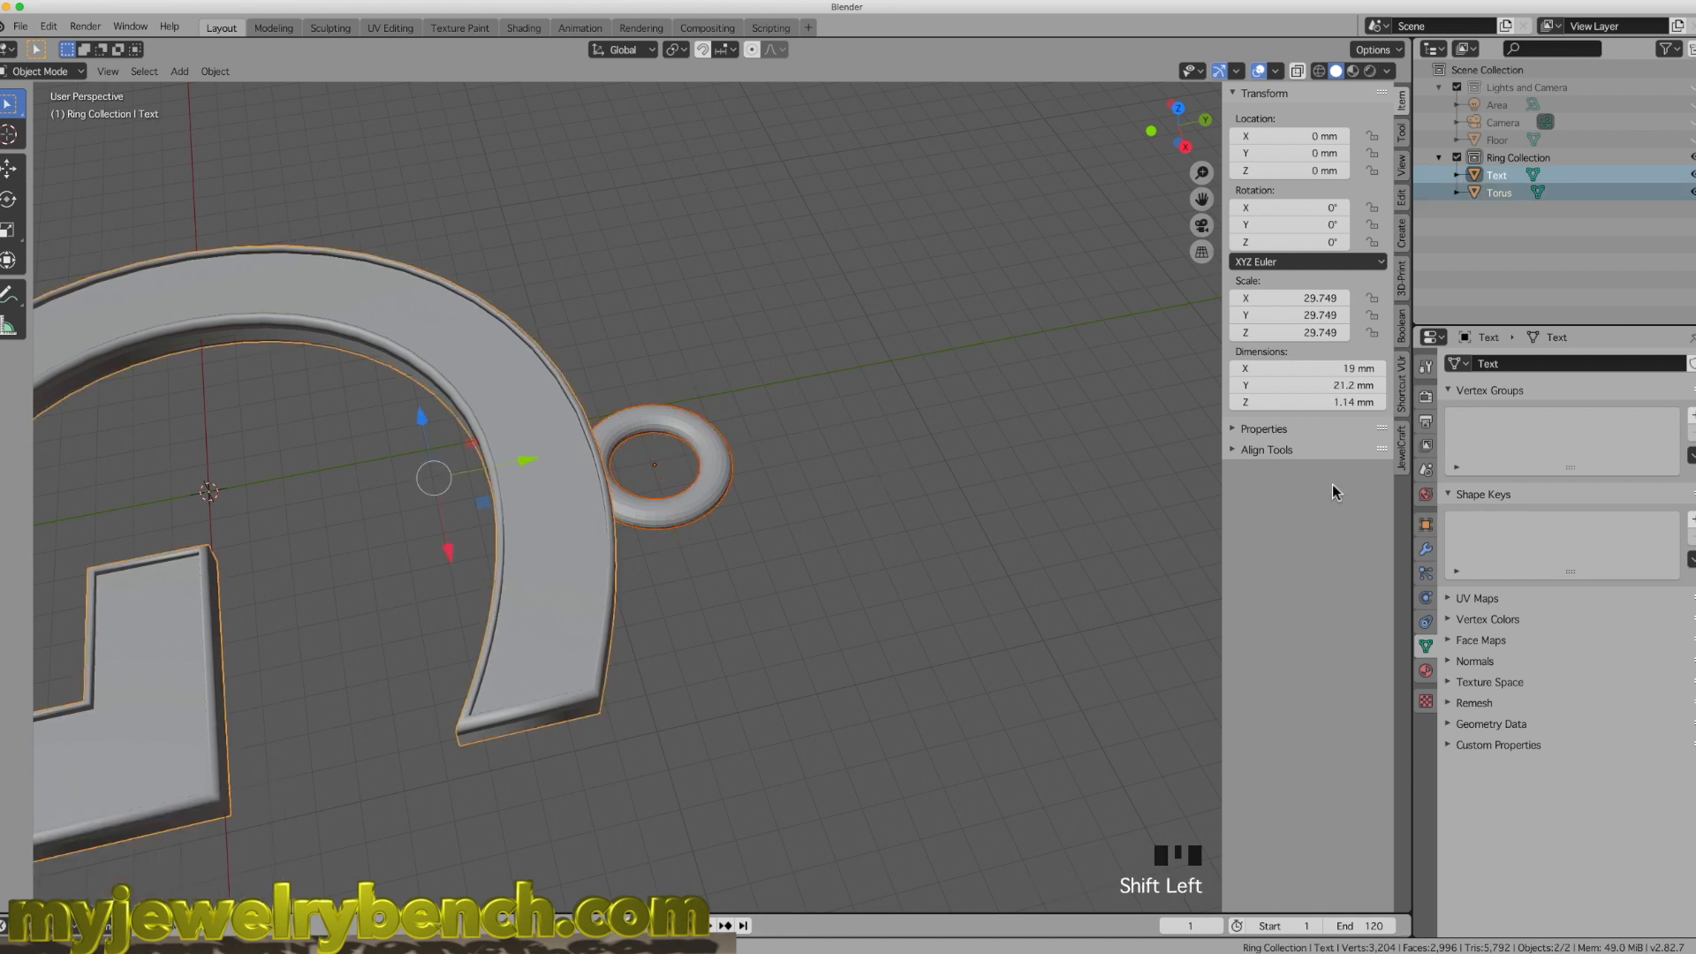
pyautogui.click(1401, 327)
pyautogui.click(1233, 95)
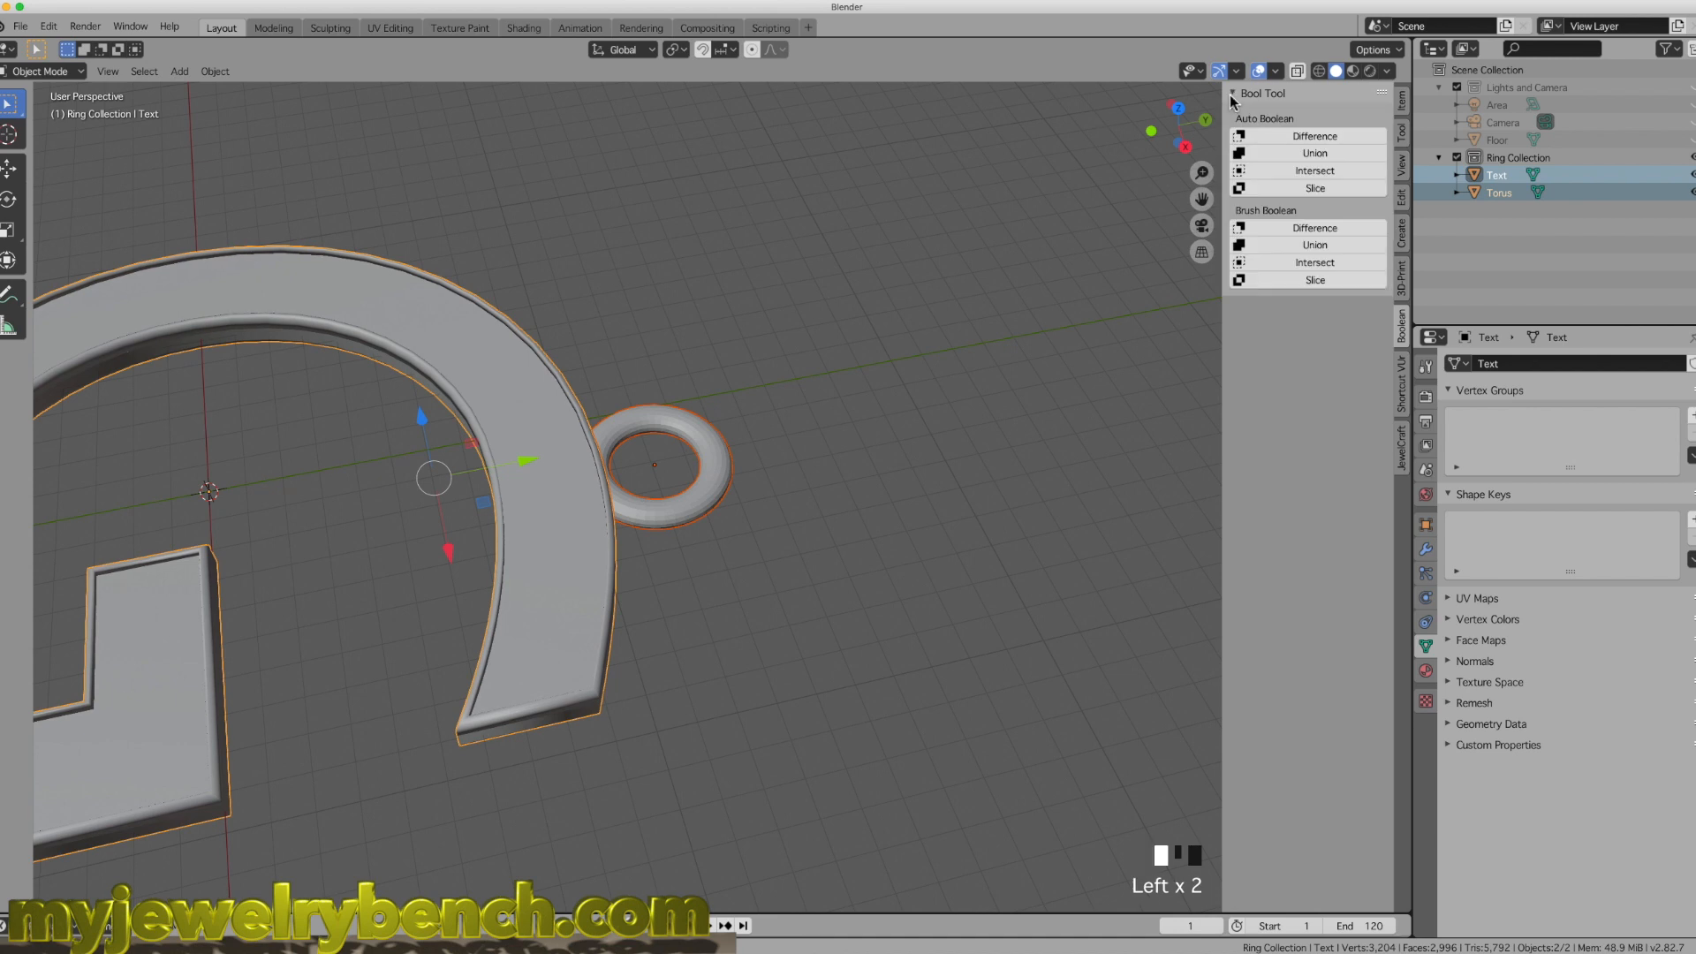
pyautogui.click(1314, 153)
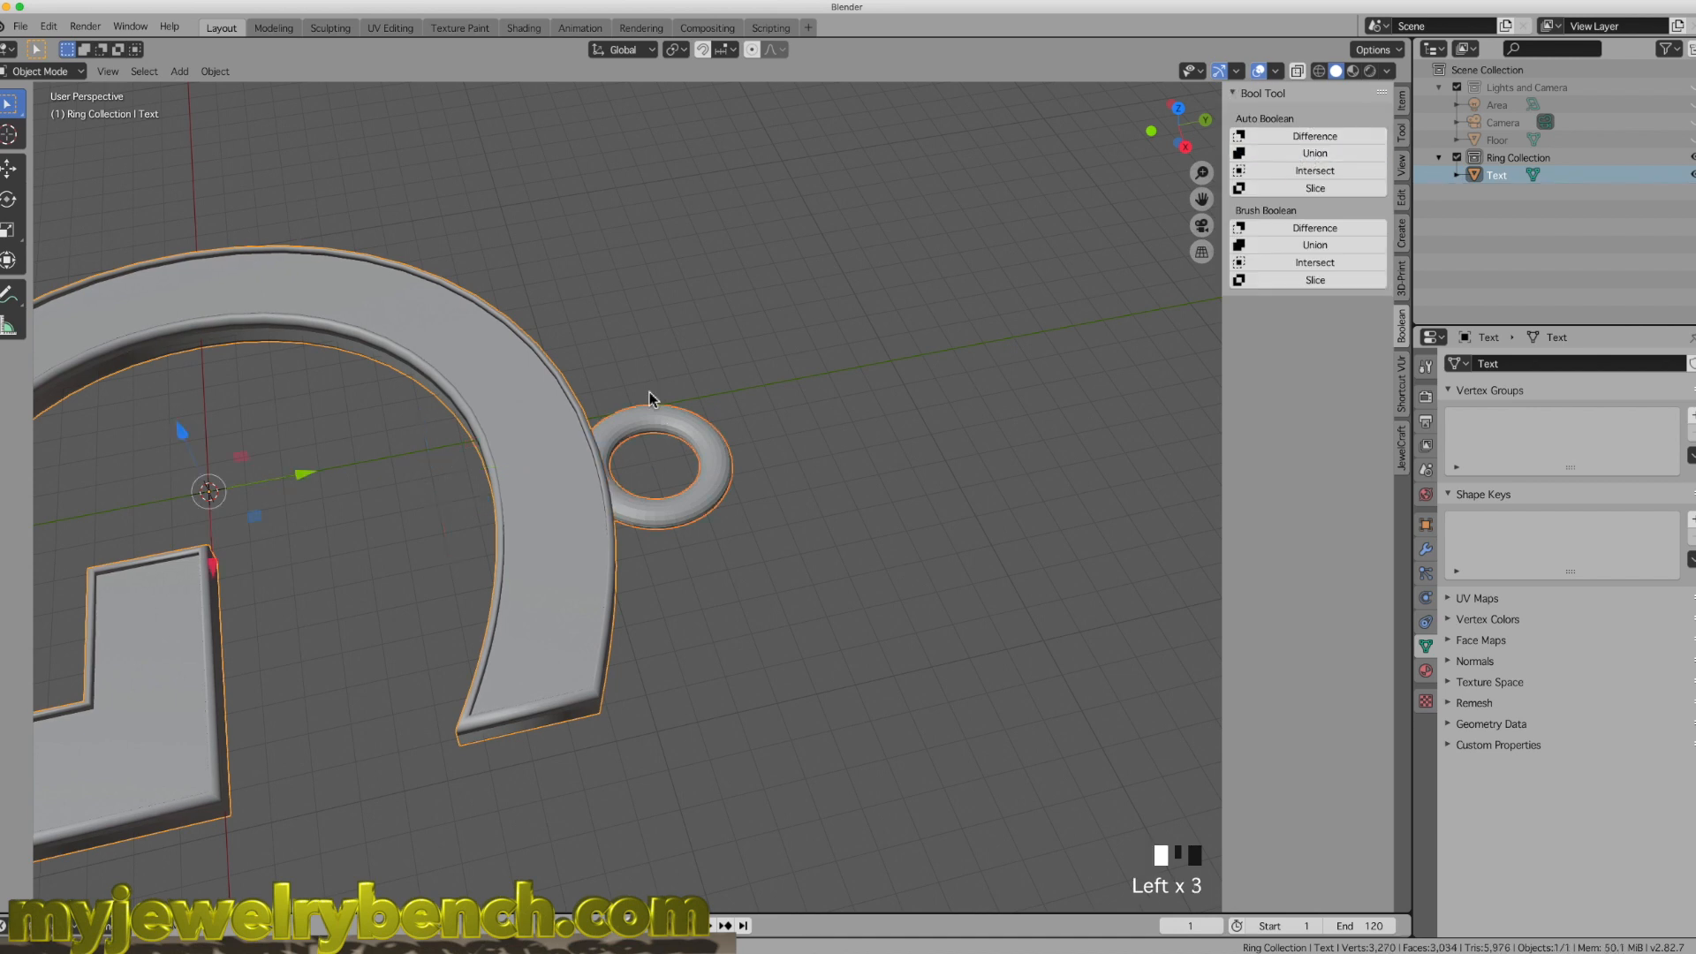
pyautogui.moveTo(645, 535); pyautogui.dragTo(1122, 454, button='middle')
pyautogui.scroll(-2, 803, 491)
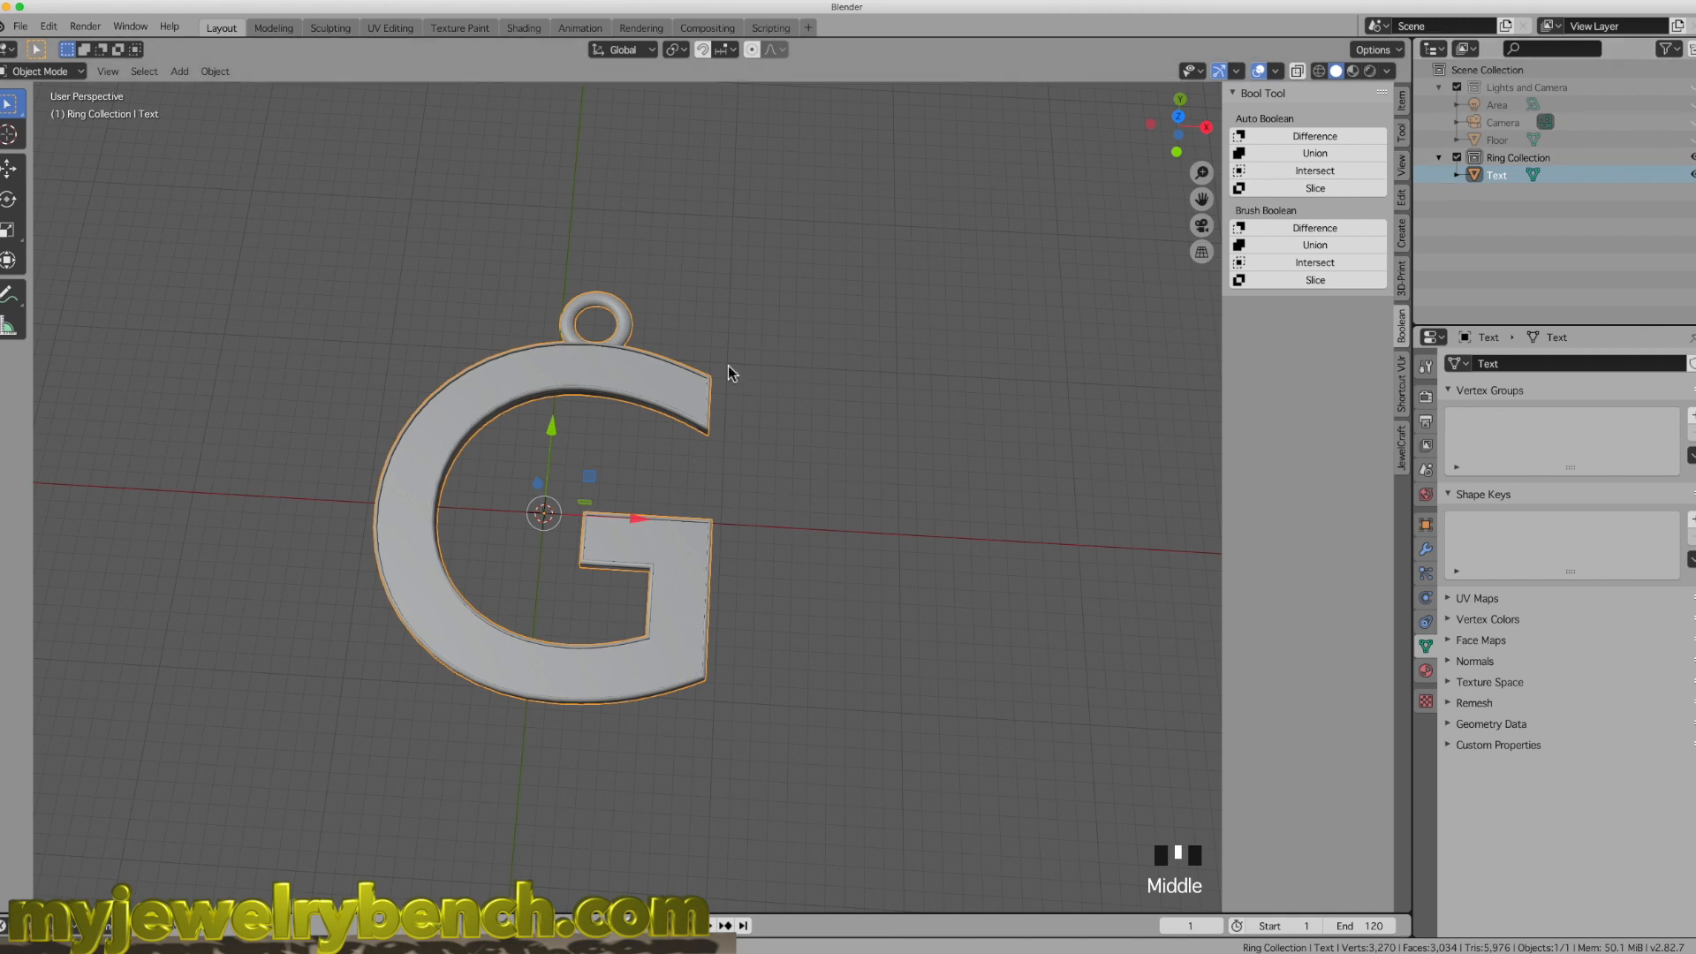
# Step: Rename the merged Text object as Letter G
pyautogui.click(1497, 179)
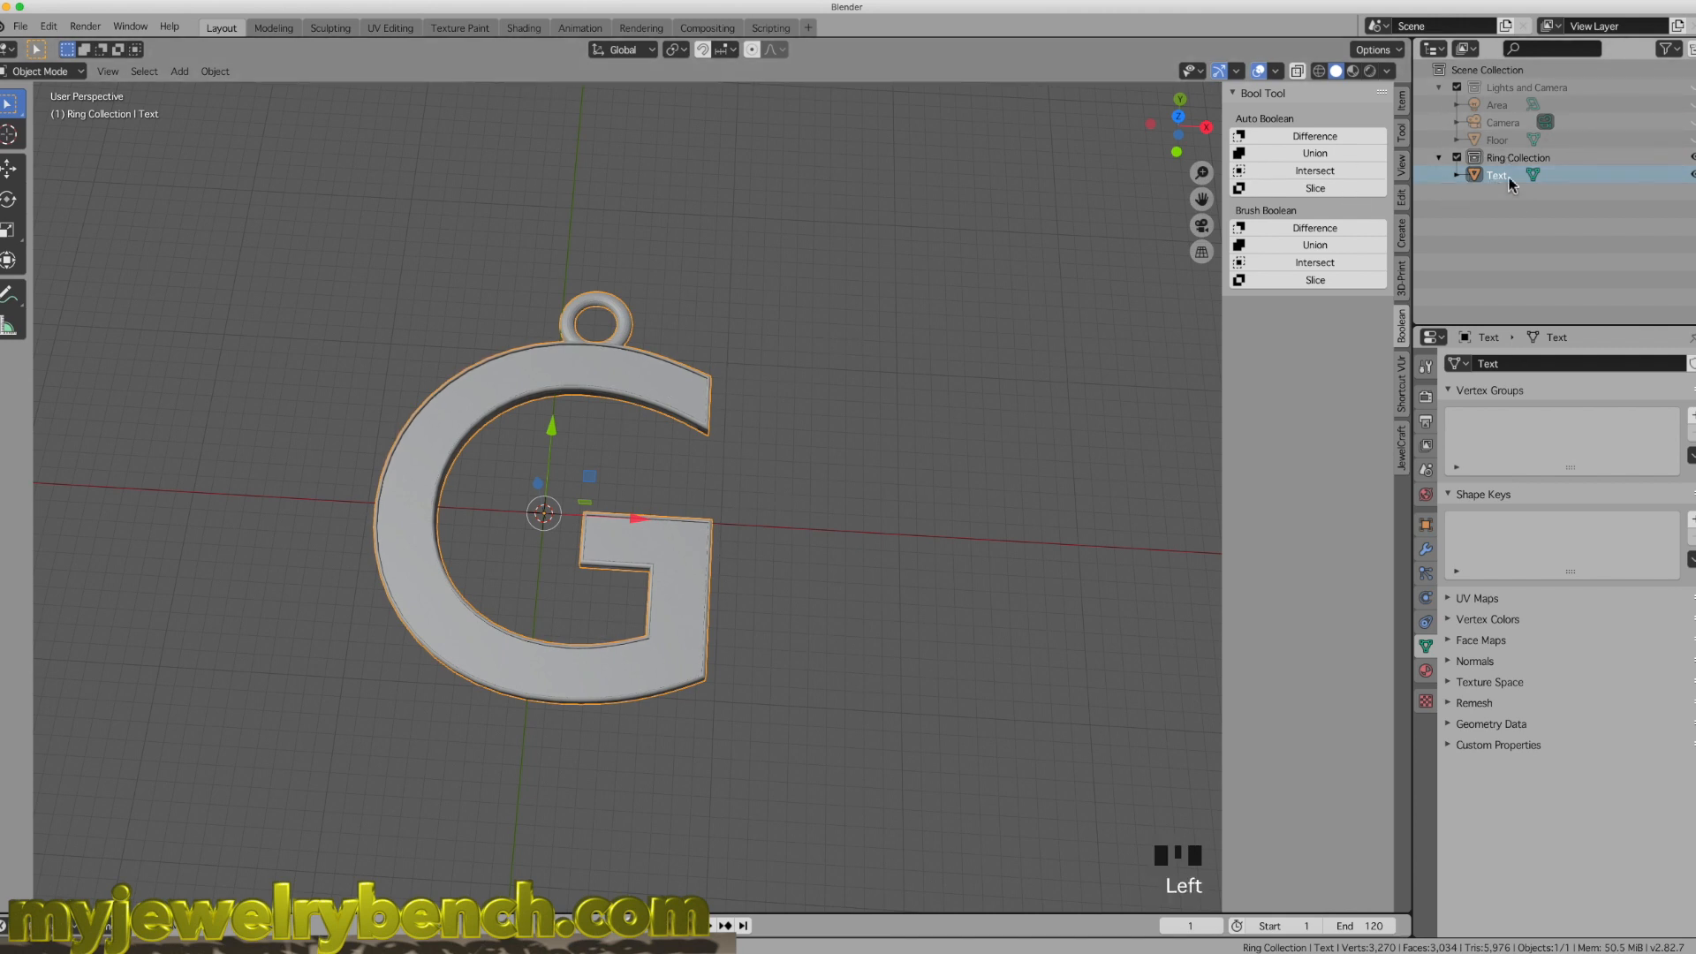
pyautogui.click(1502, 178)
pyautogui.doubleClick(1503, 177)
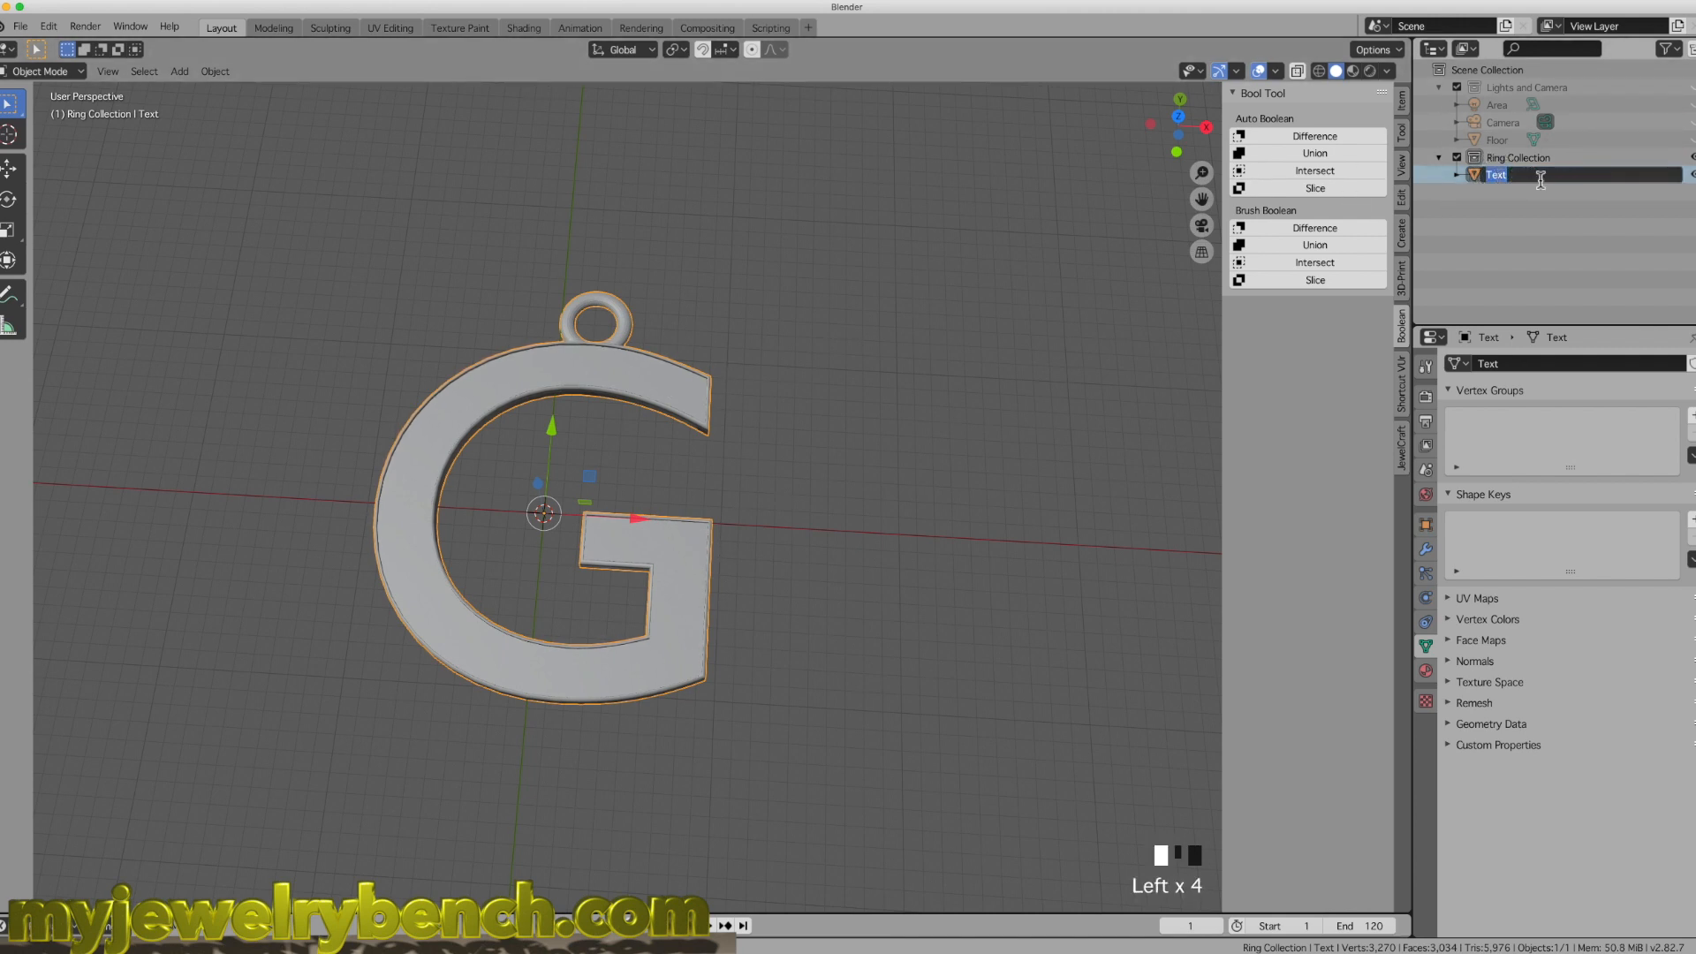
pyautogui.write('Letter G')
pyautogui.press('Return')
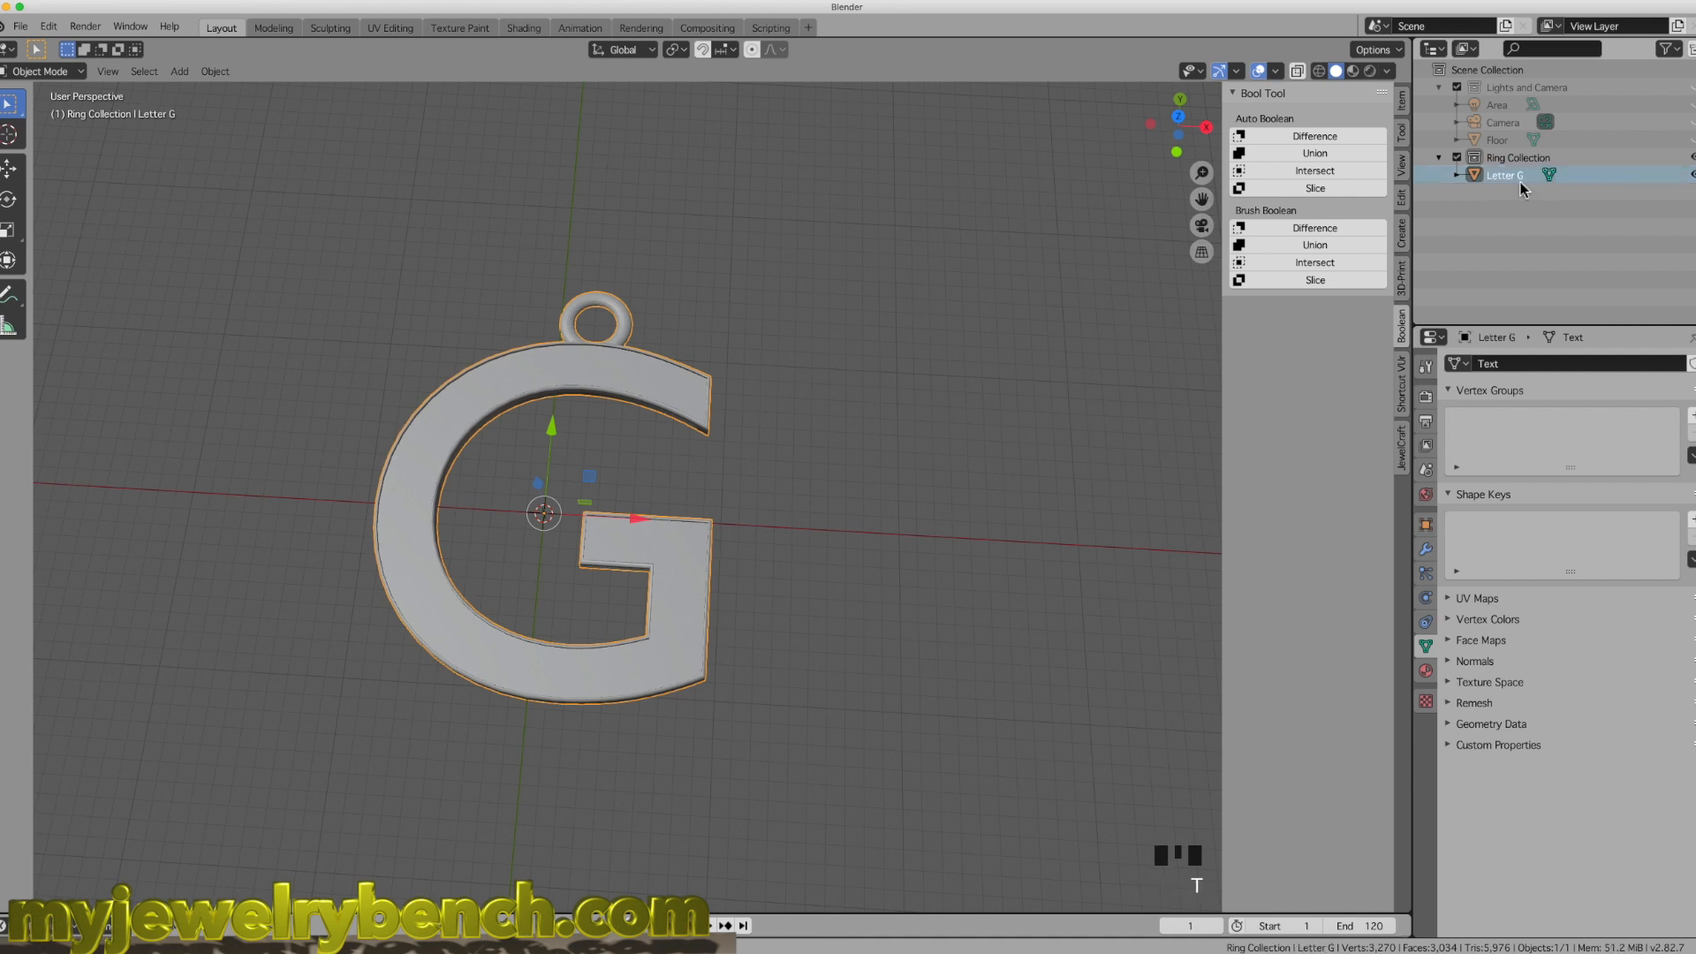
# Step: Show the JewelCraft tools and examine the G pendant with its ring from above and at an angle
pyautogui.moveTo(340, 428); pyautogui.dragTo(784, 459, button='middle')
pyautogui.scroll(-1, 785, 459)
pyautogui.moveTo(592, 530); pyautogui.dragTo(591, 533, button='middle')
pyautogui.press('KP_7')
pyautogui.scroll(4, 590, 533)
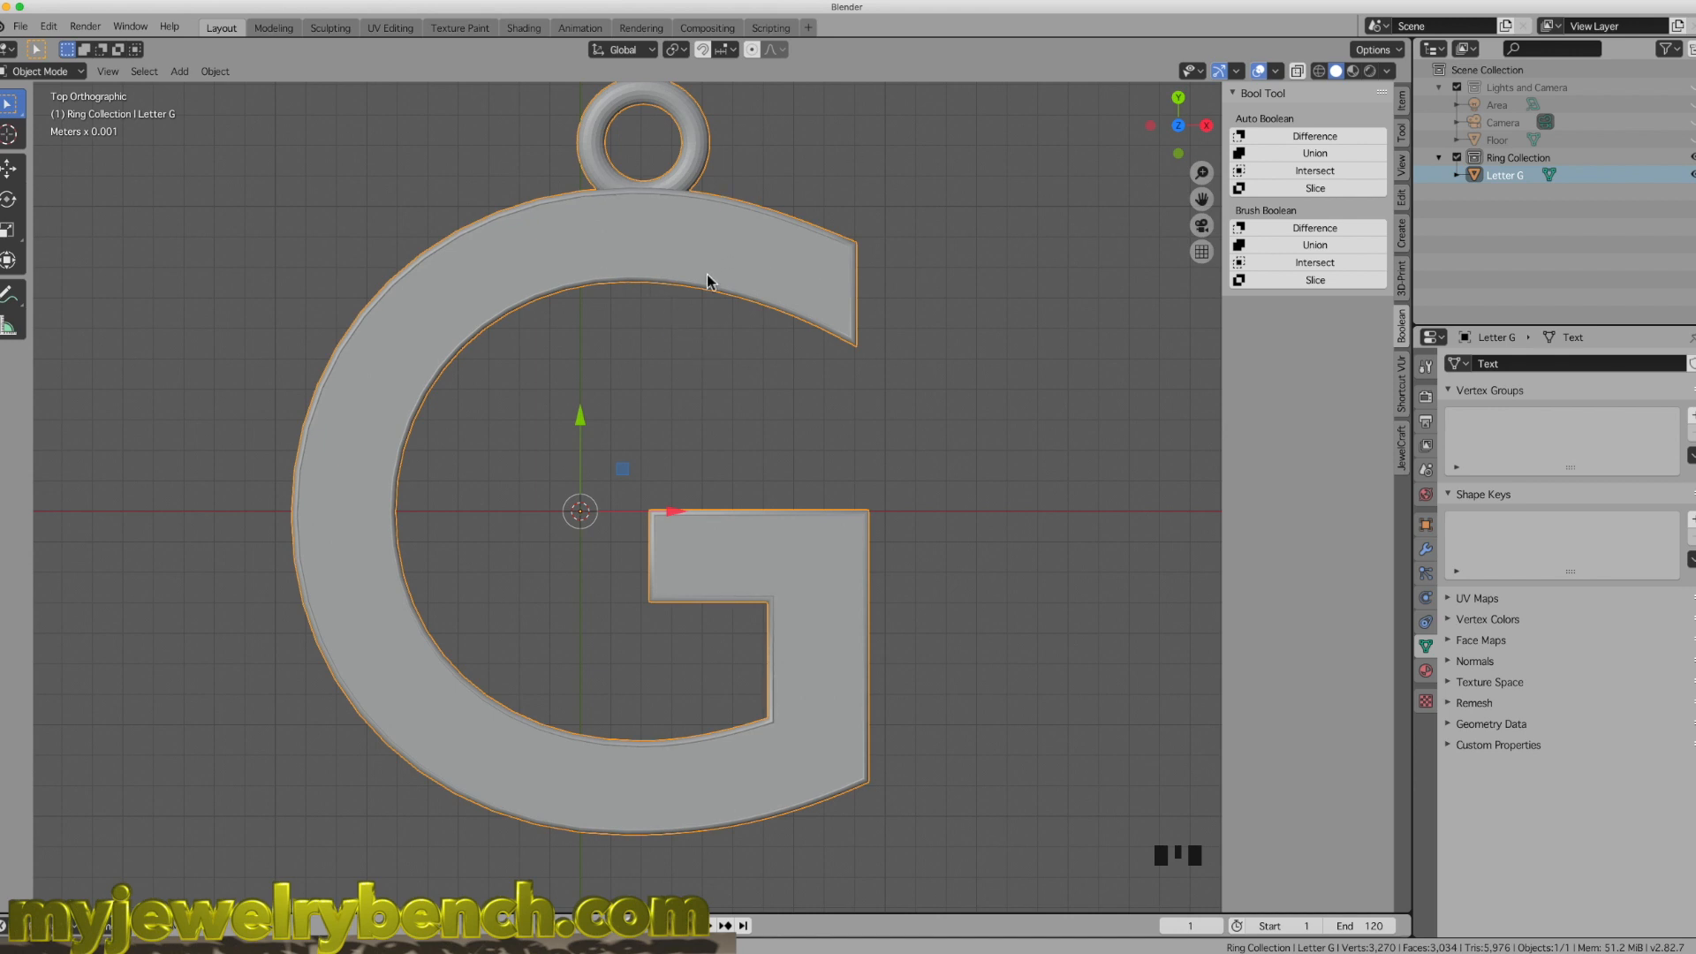
pyautogui.scroll(2, 719, 275)
pyautogui.scroll(-2, 679, 353)
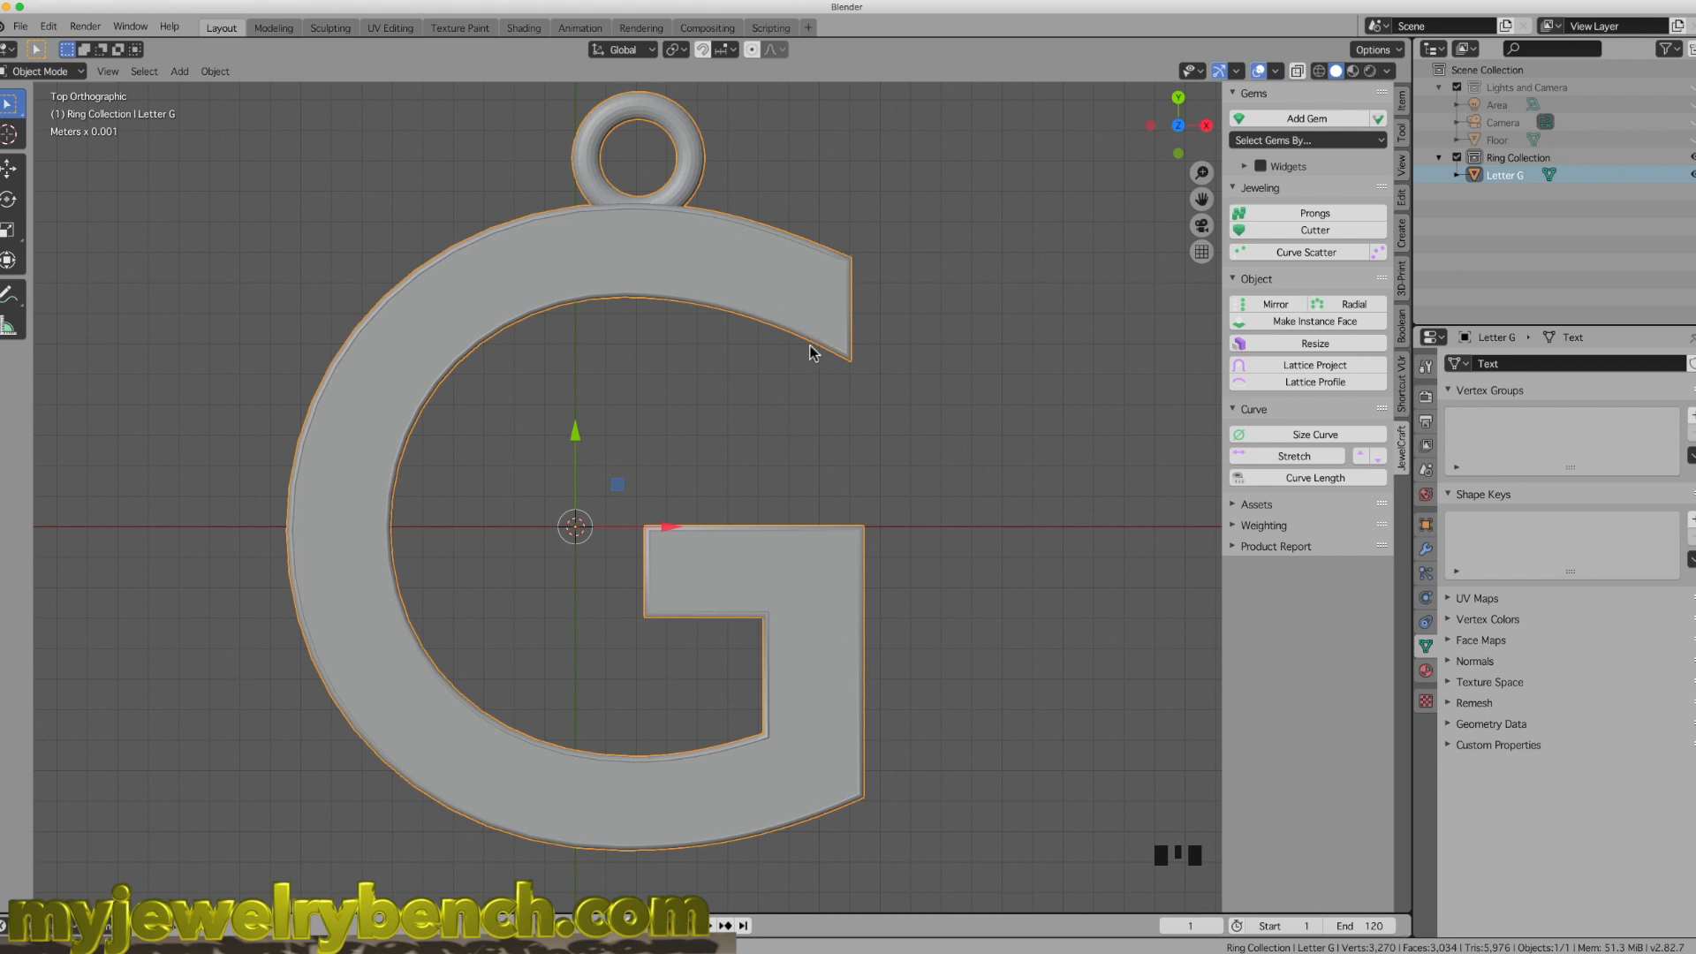
pyautogui.moveTo(406, 383); pyautogui.dragTo(398, 327, button='middle')
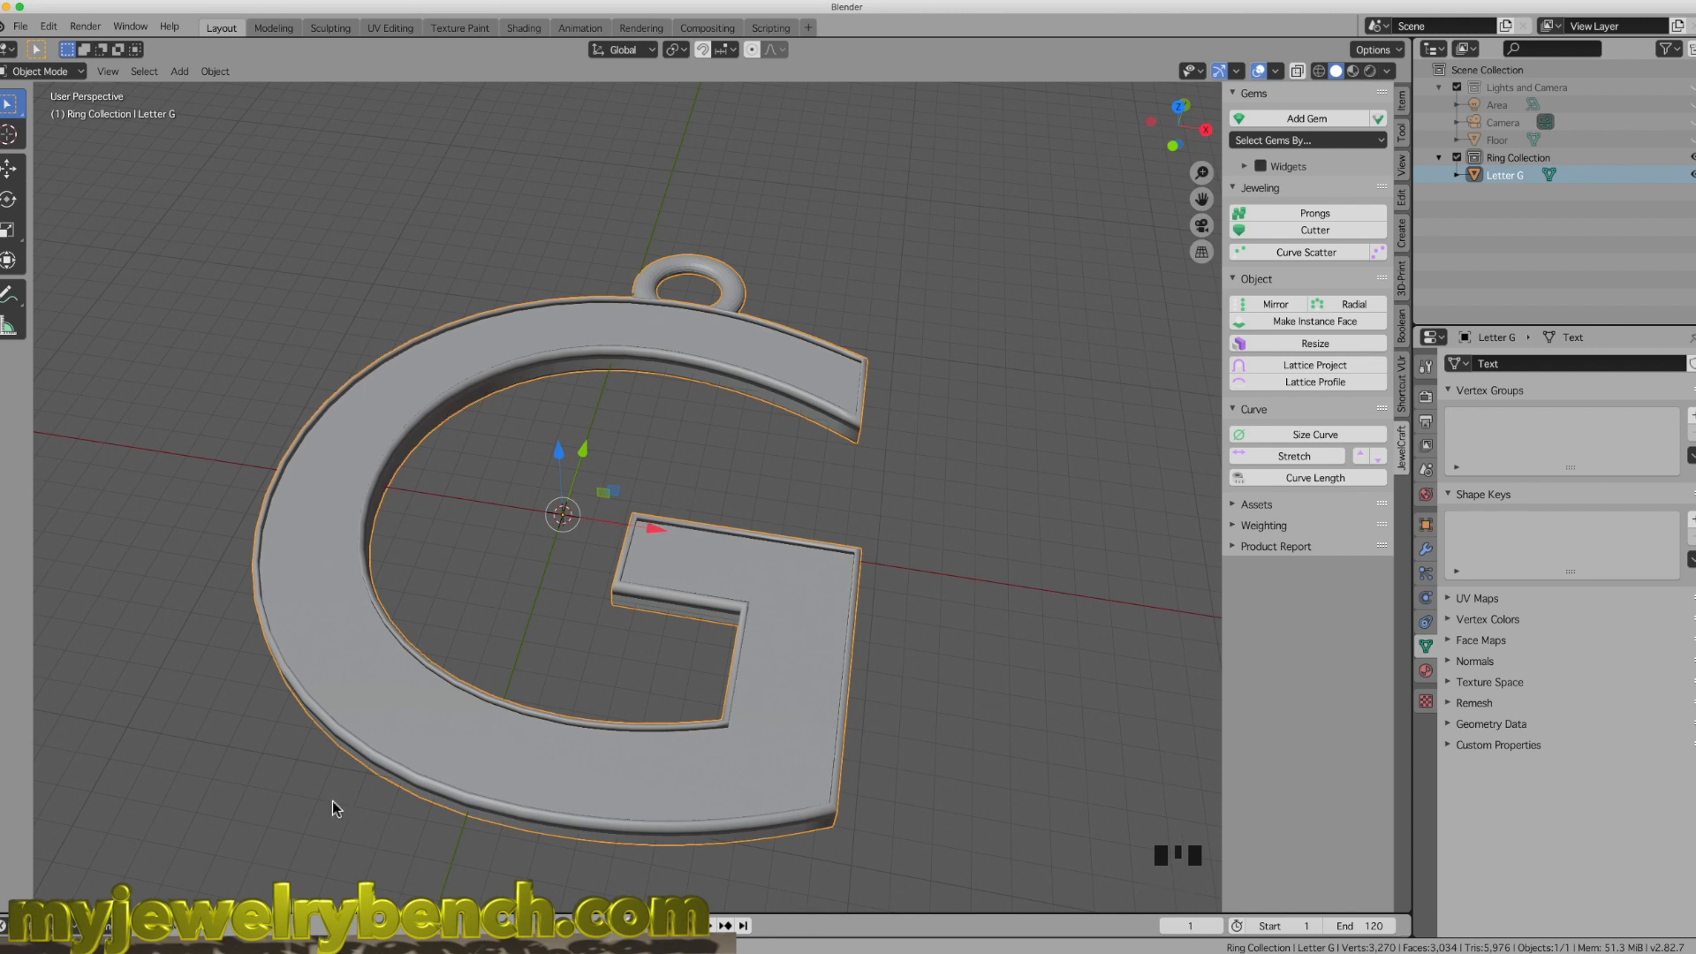
pyautogui.scroll(2, 418, 691)
pyautogui.scroll(-3, 418, 691)
pyautogui.moveTo(419, 692)
pyautogui.mouseDown(button='middle')
pyautogui.moveTo(449, 704)
pyautogui.moveTo(432, 692)
pyautogui.mouseUp(button='middle')
pyautogui.moveTo(533, 438); pyautogui.dragTo(530, 464, button='middle')
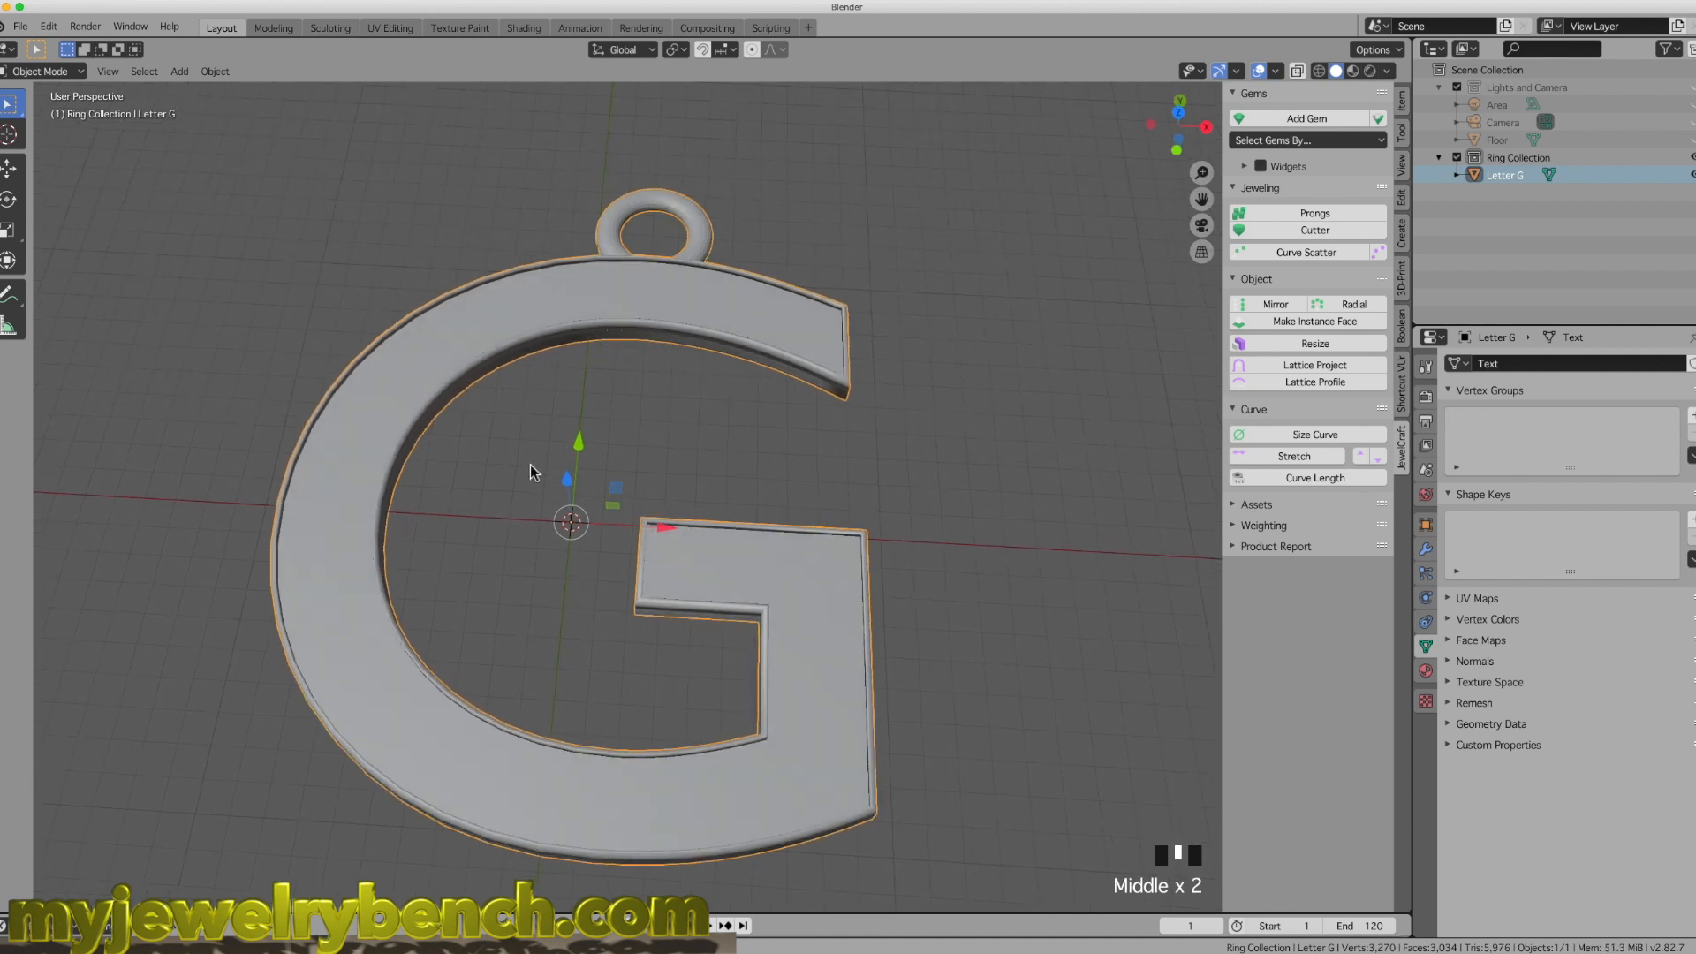
pyautogui.scroll(1, 619, 325)
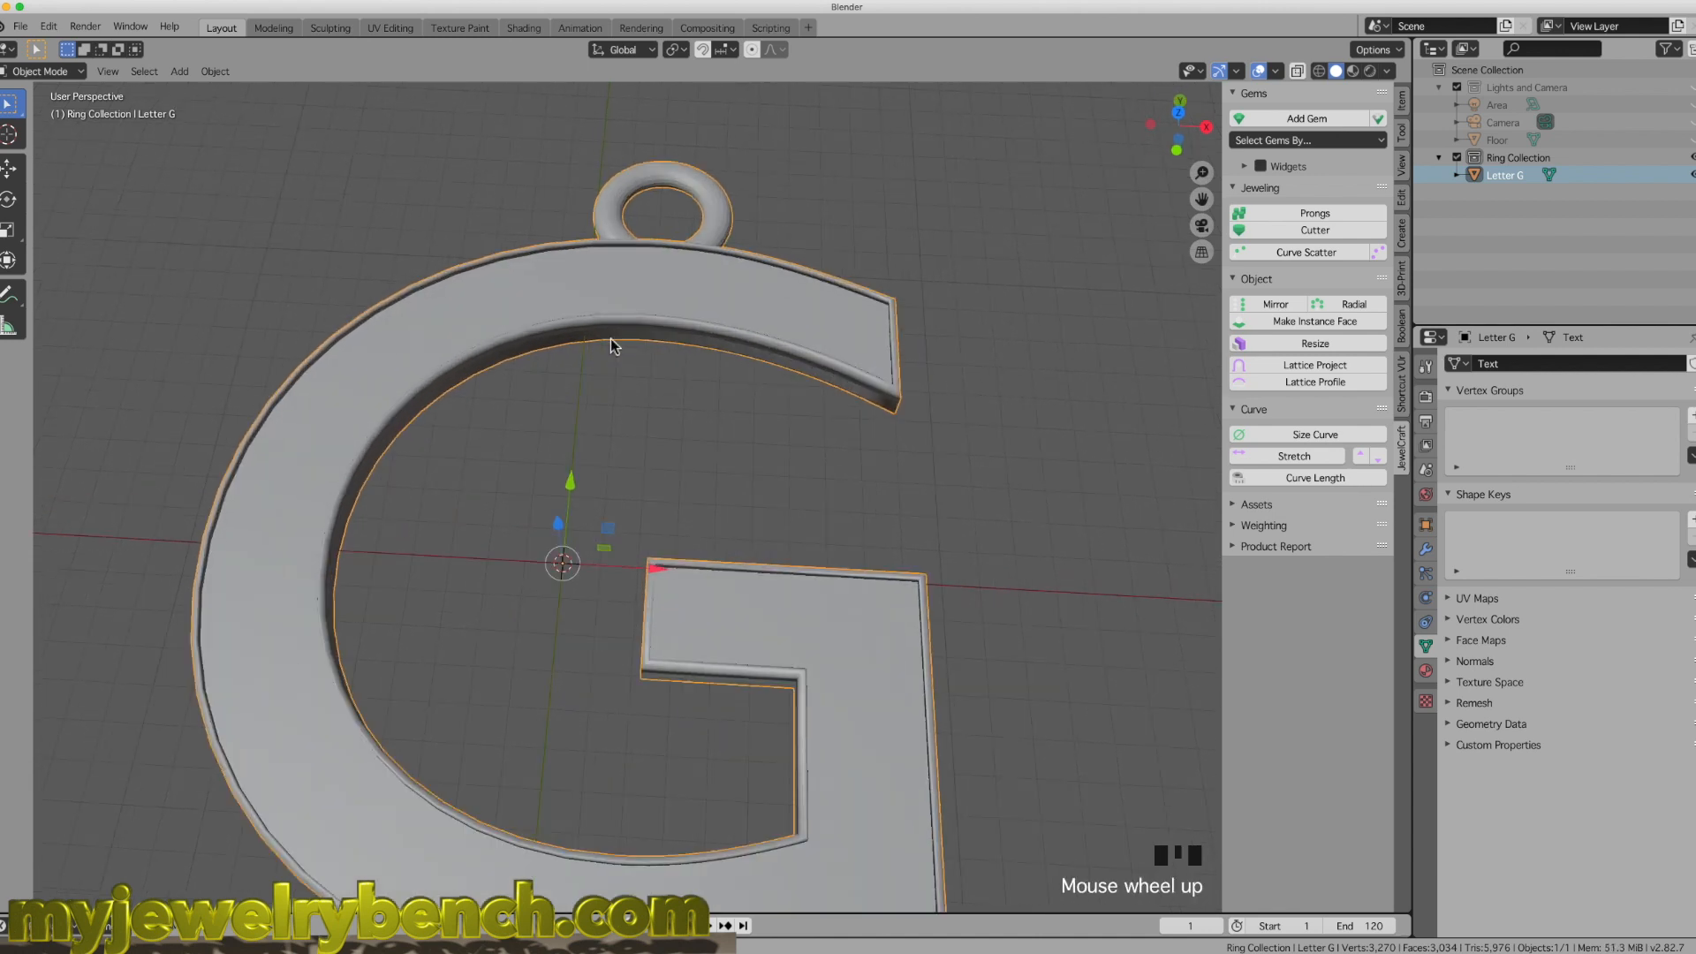
# Step: In Edit Mode with edge selection, select the full edge loop running along the raised rim of the G
pyautogui.press('Tab')
pyautogui.scroll(-1, 397, 510)
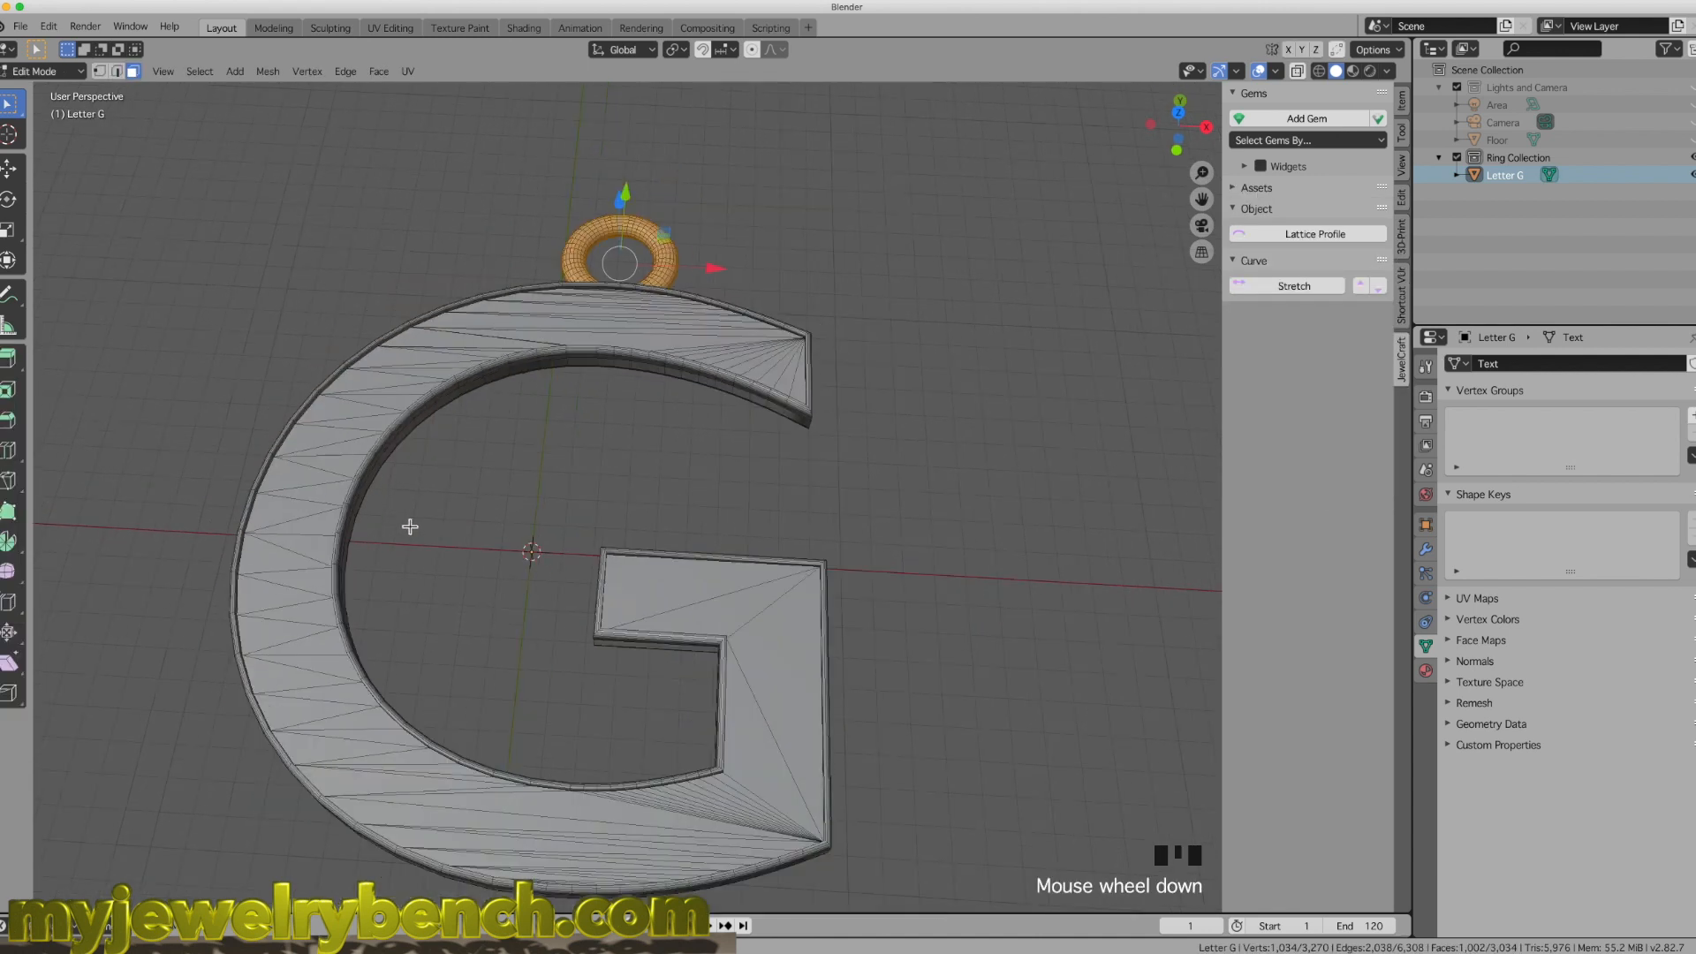
pyautogui.click(117, 72)
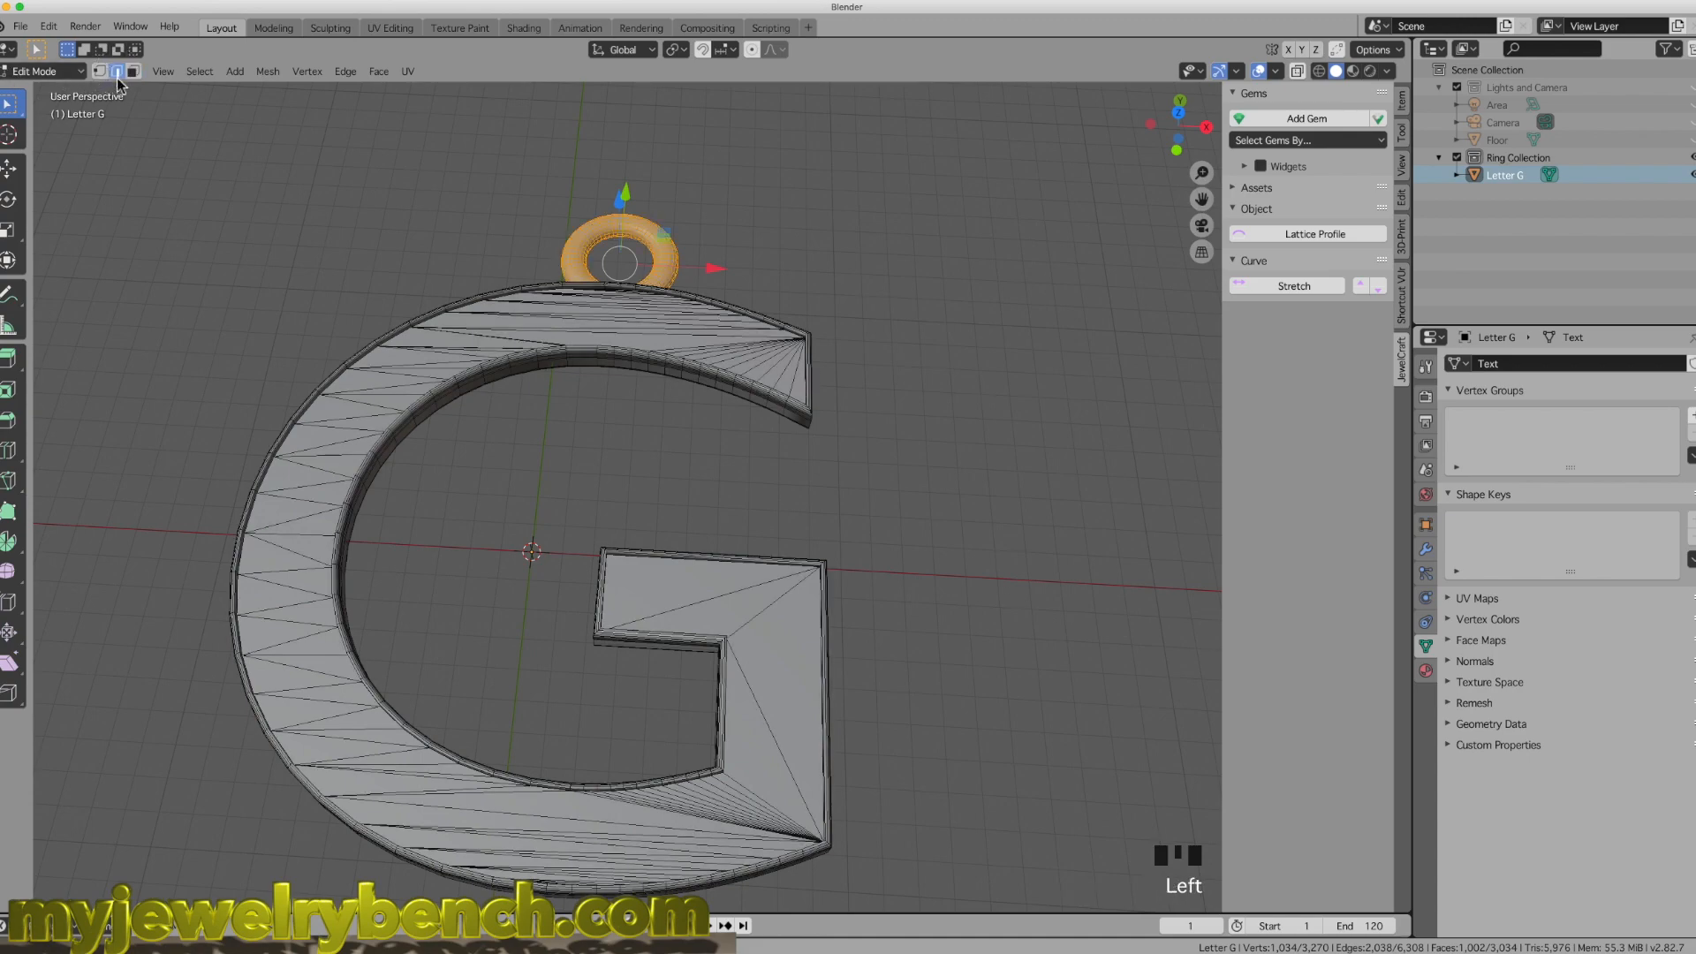
pyautogui.scroll(2, 595, 546)
pyautogui.moveTo(695, 659); pyautogui.dragTo(707, 557, button='middle')
pyautogui.scroll(5, 707, 556)
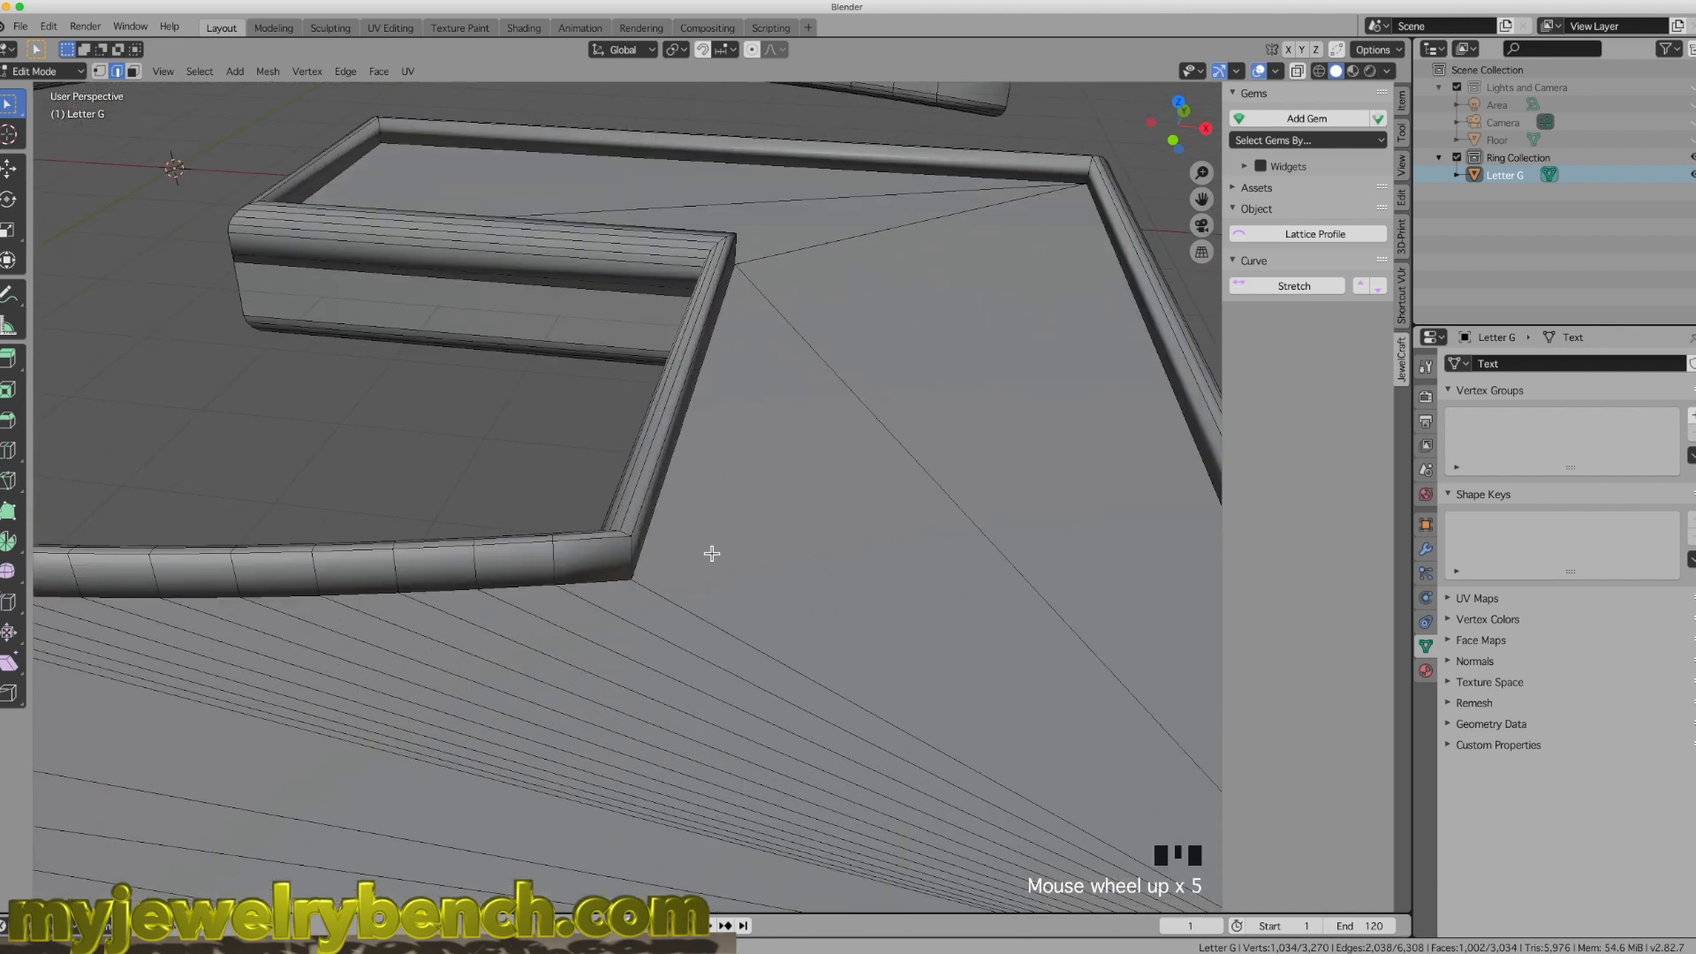
pyautogui.click(648, 501)
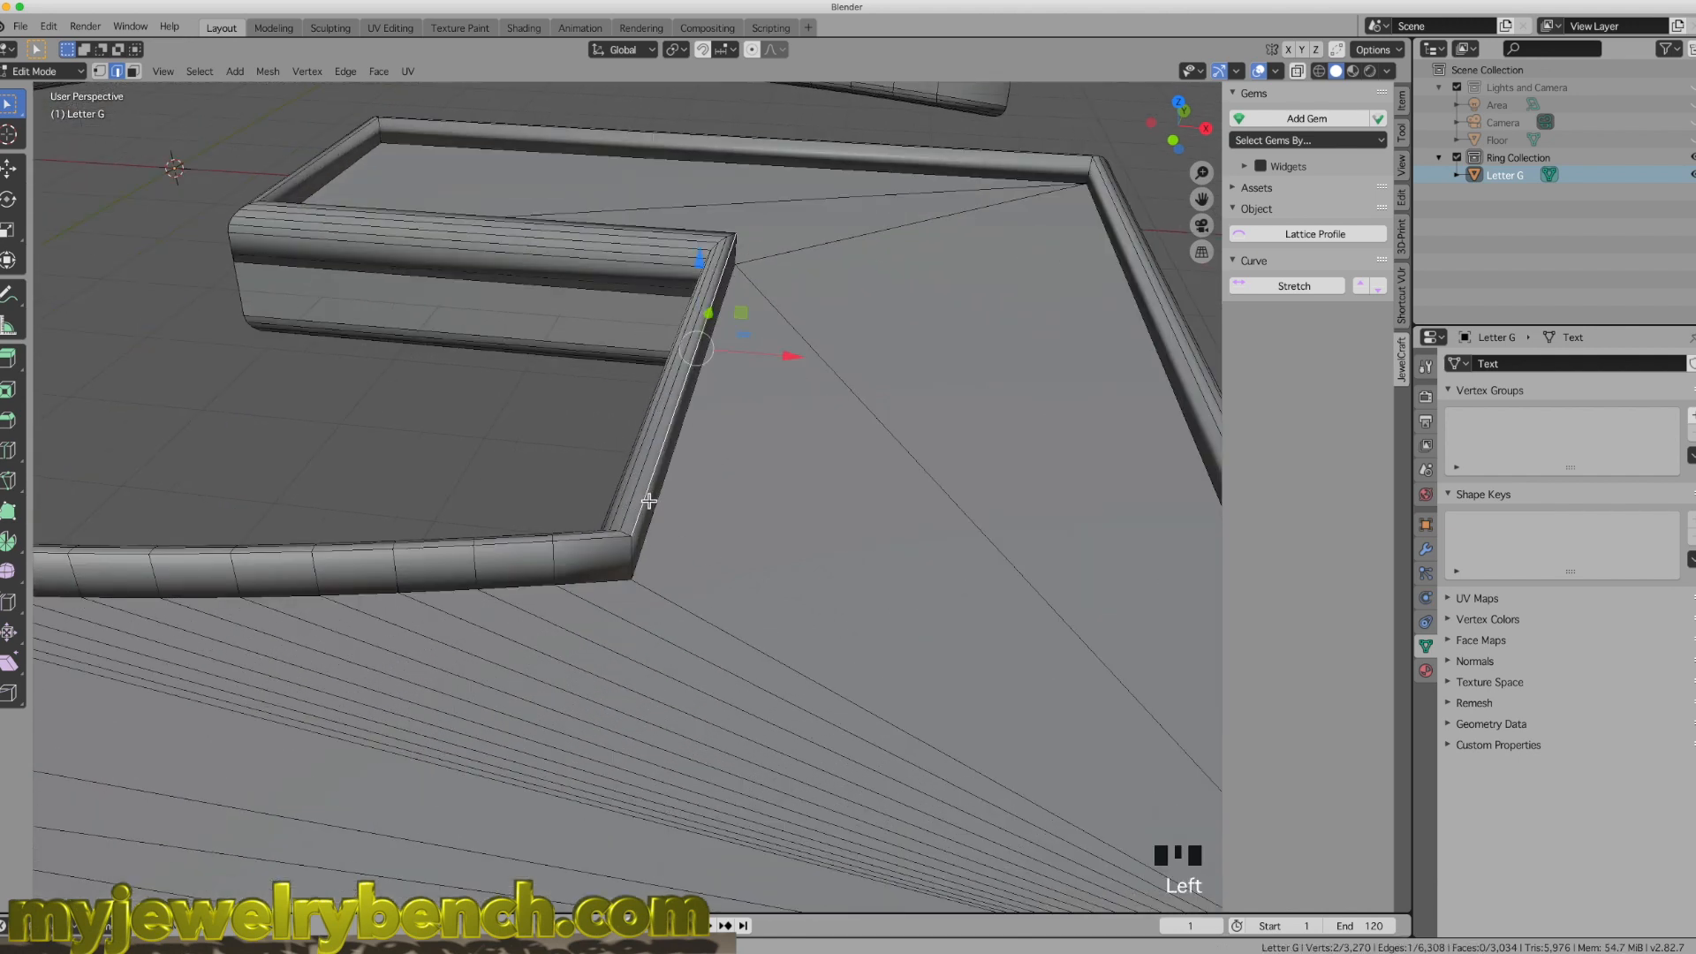
pyautogui.keyDown('alt'); pyautogui.keyDown('shift'); pyautogui.click(617, 542); pyautogui.keyUp('shift'); pyautogui.keyUp('alt')
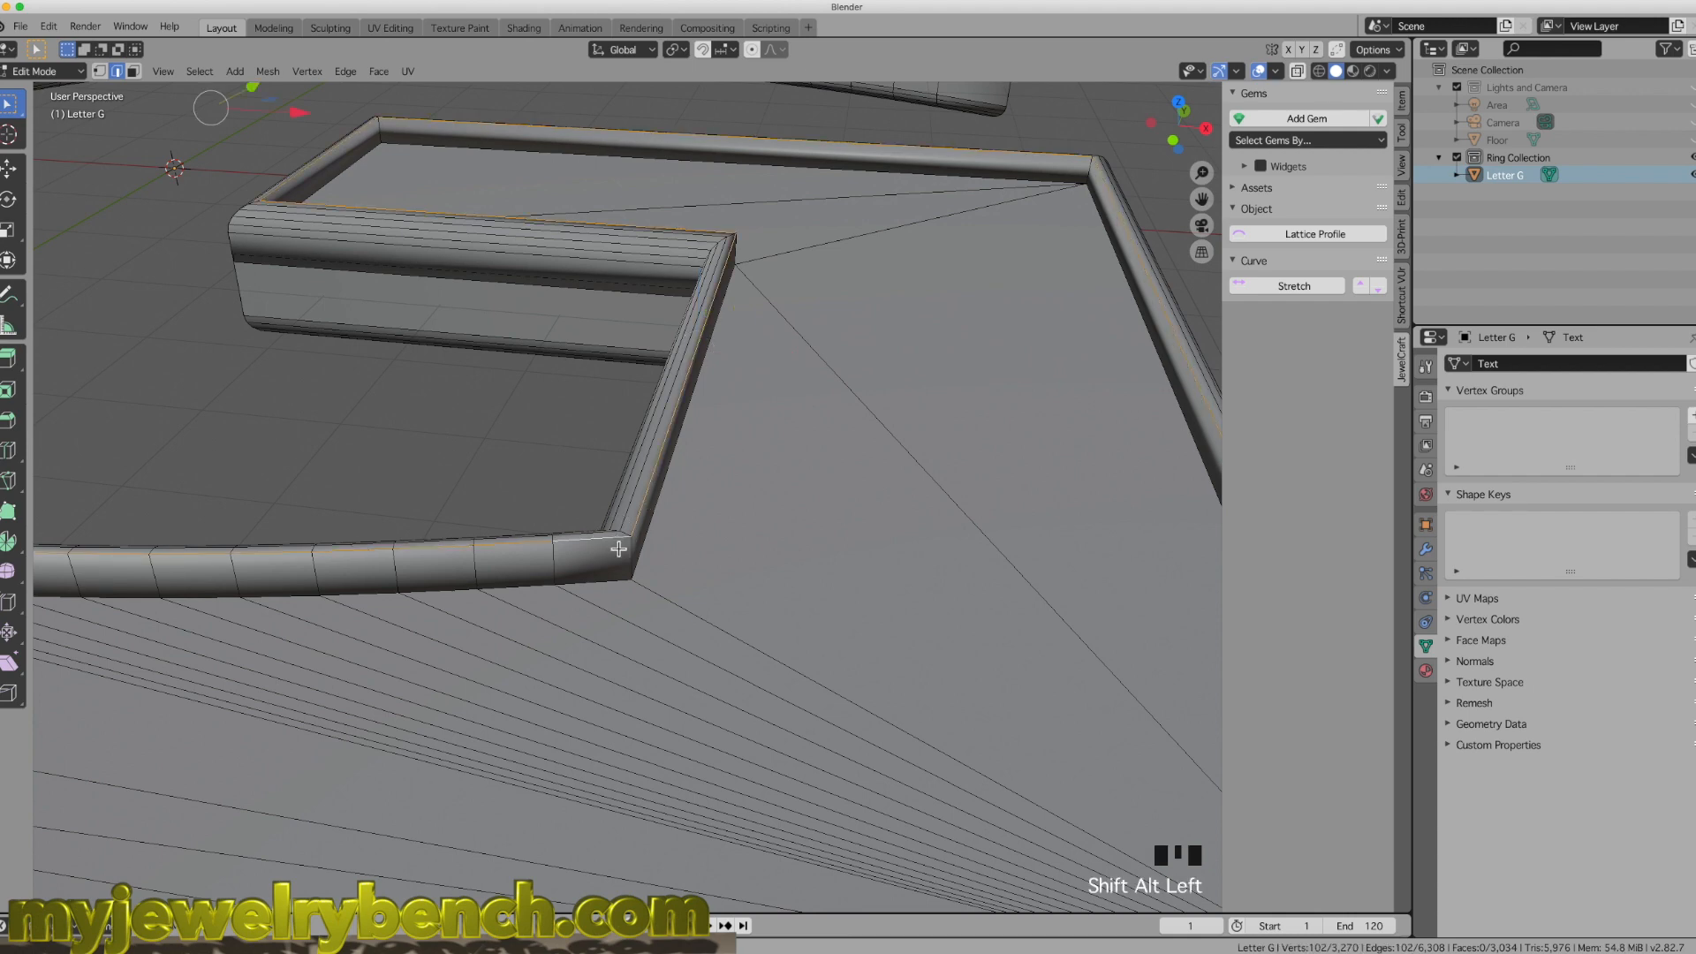
pyautogui.scroll(-8, 619, 549)
pyautogui.moveTo(619, 548); pyautogui.dragTo(624, 575, button='middle')
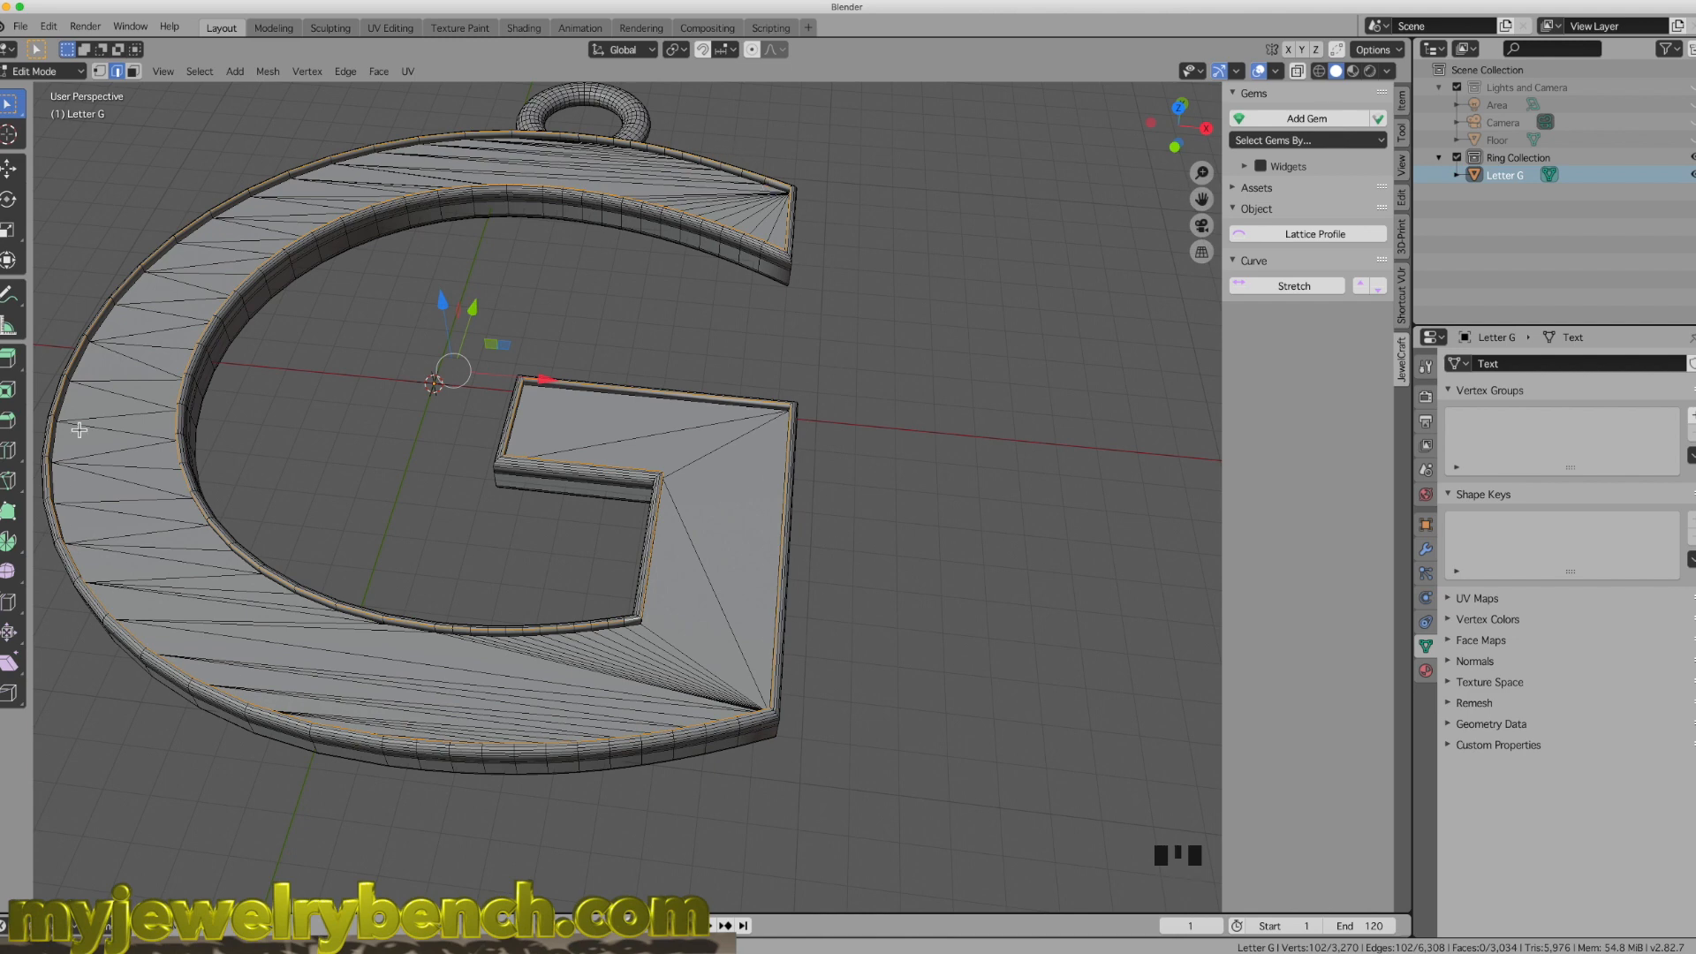
pyautogui.scroll(-2, 791, 401)
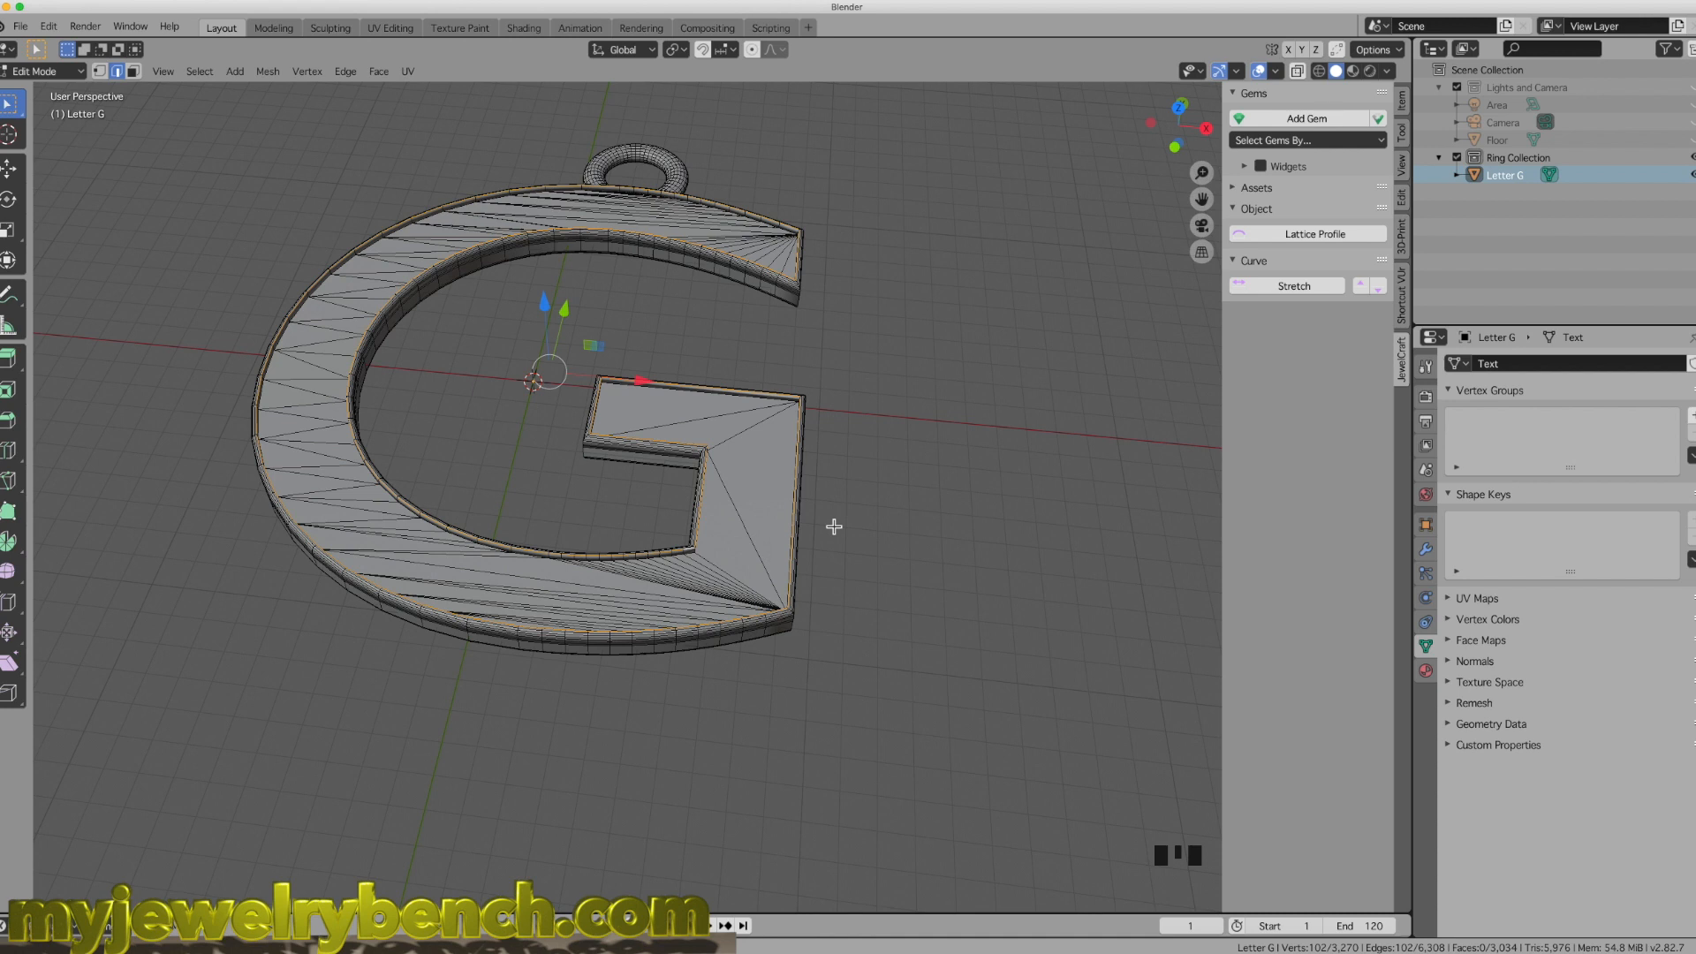
# Step: Duplicate the selected rim edge loop, raise the copy about 0.268 mm along Z, and return to Object Mode
pyautogui.moveTo(834, 526); pyautogui.dragTo(642, 540, button='middle')
pyautogui.hotkey('shift', 'd')
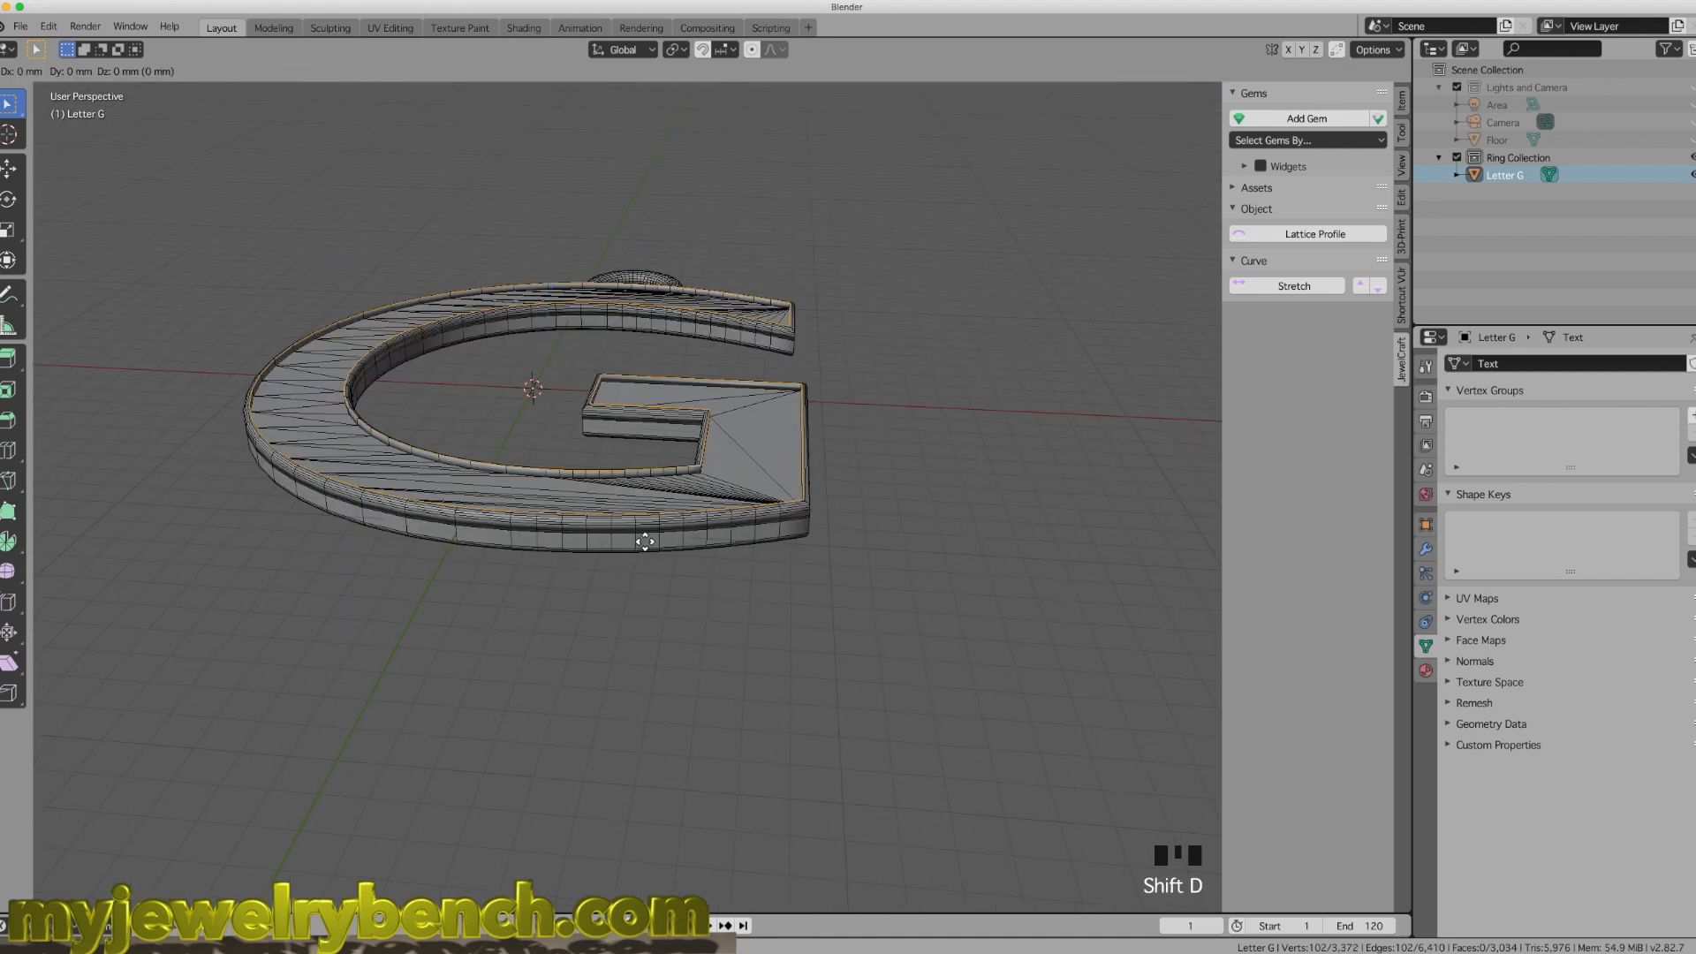
pyautogui.click(645, 541)
pyautogui.moveTo(549, 282)
pyautogui.mouseDown()
pyautogui.moveTo(548, 182)
pyautogui.moveTo(558, 277)
pyautogui.mouseUp()
pyautogui.moveTo(564, 330); pyautogui.dragTo(526, 366, button='middle')
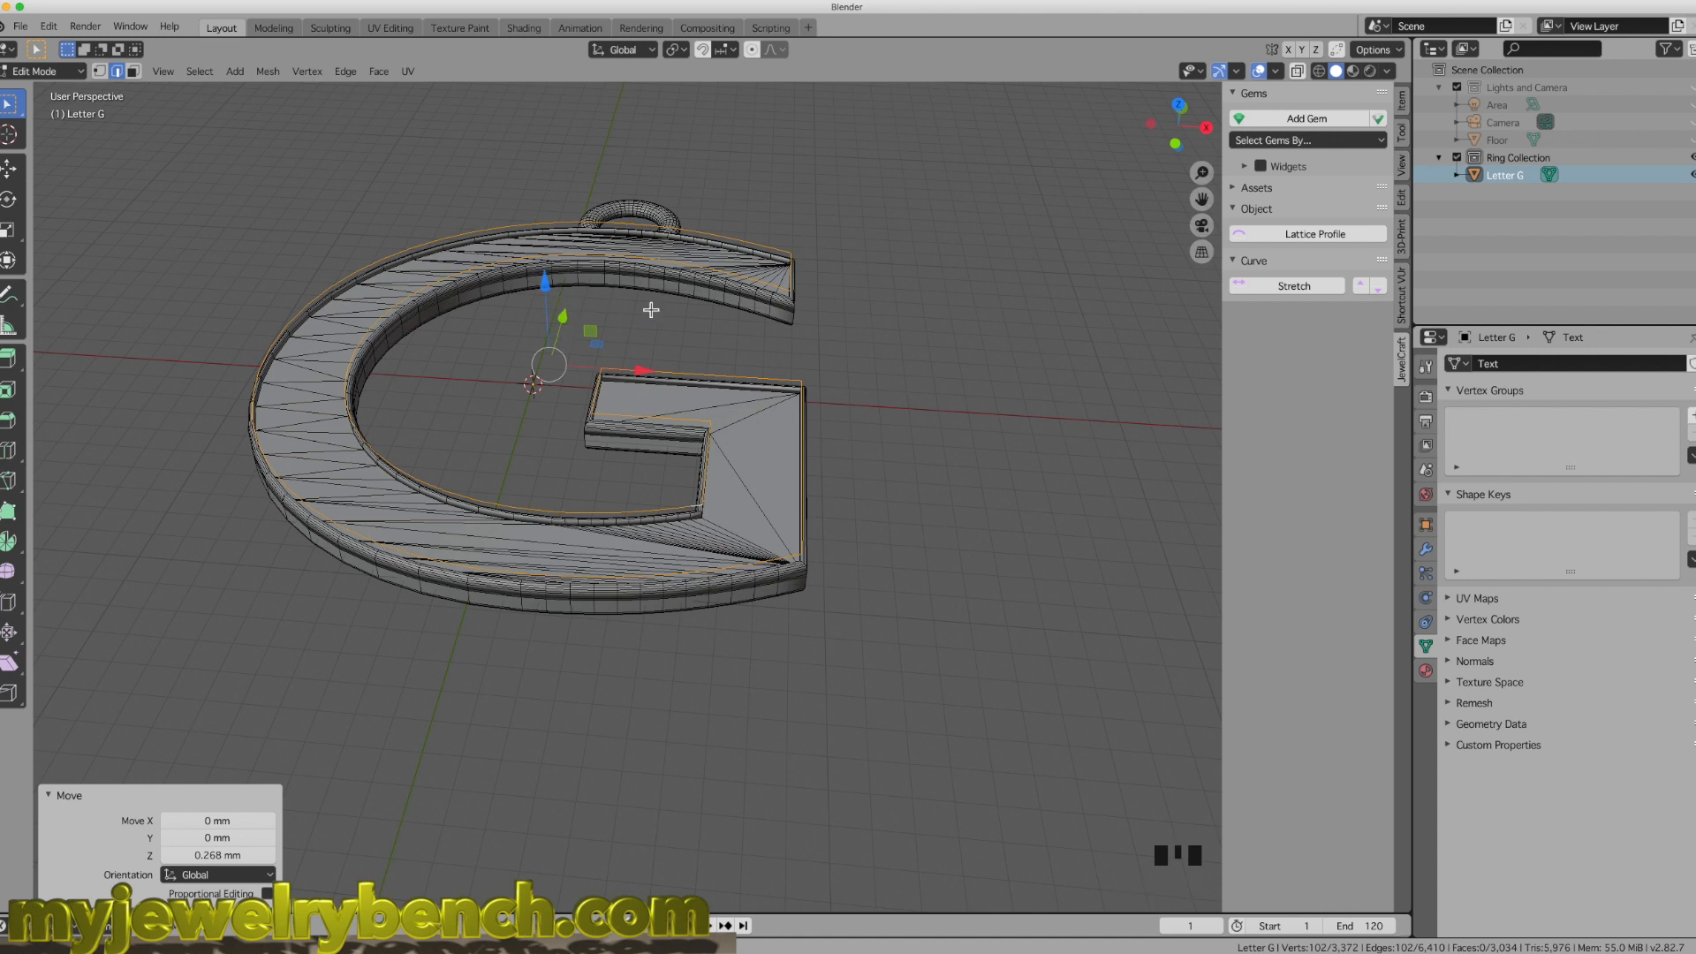
pyautogui.press('Tab')
pyautogui.moveTo(804, 166); pyautogui.dragTo(818, 348, button='middle')
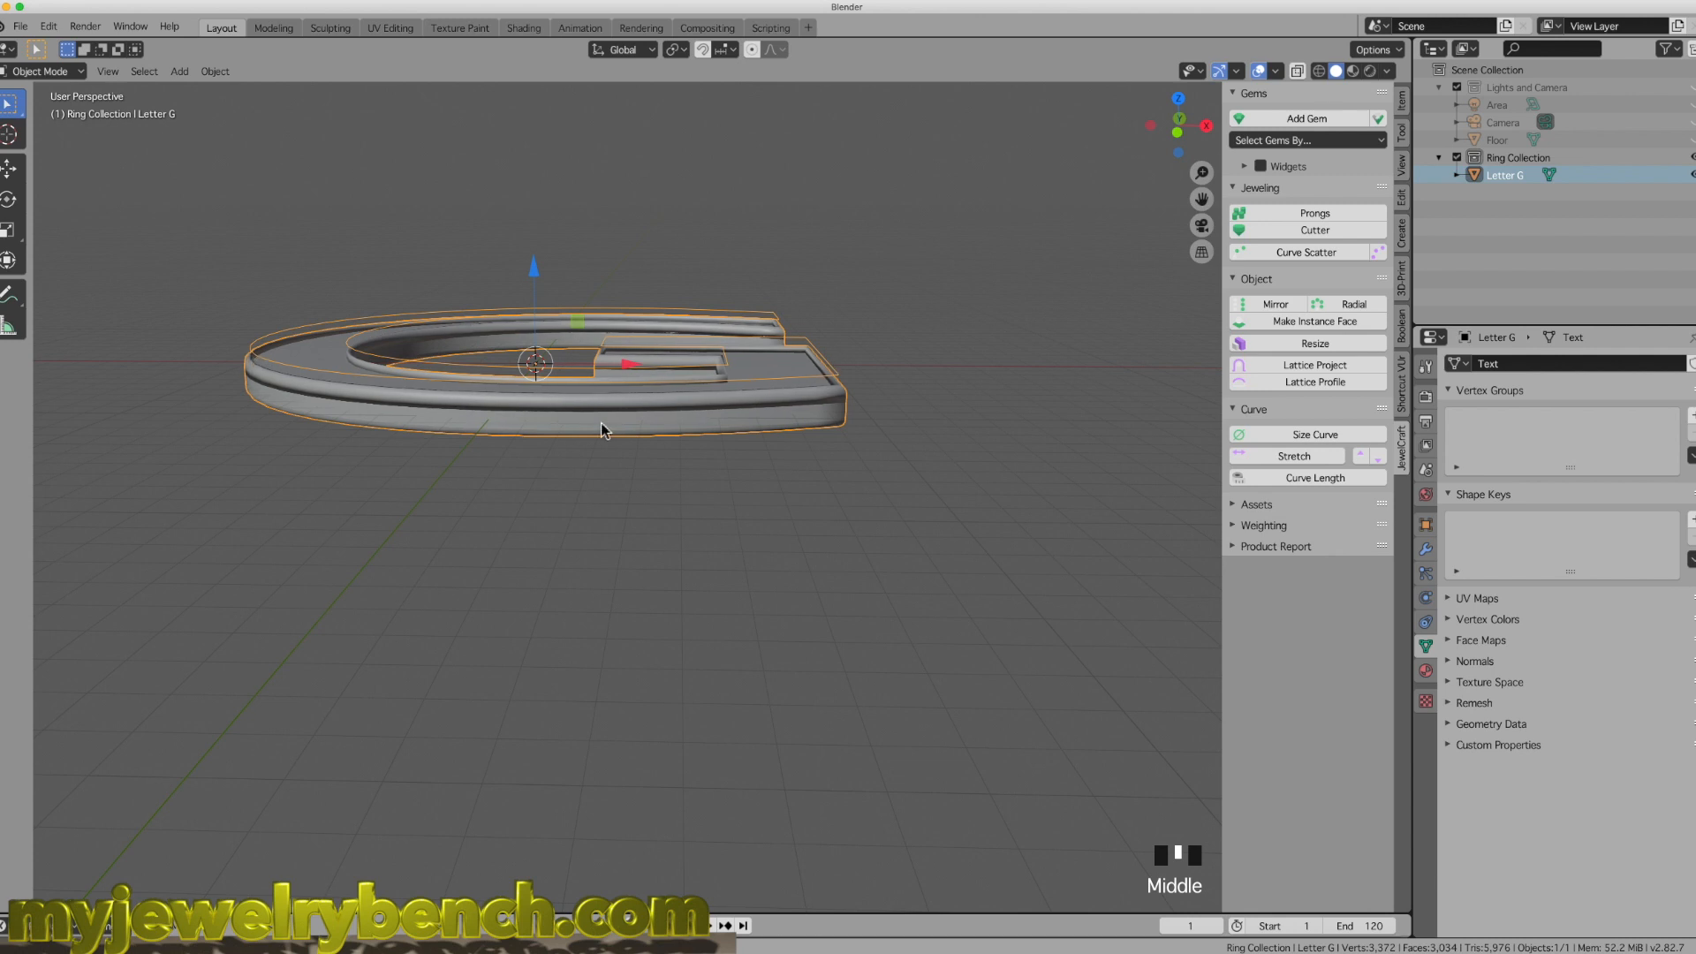
# Step: Separate the duplicated rim edge loop from the G mesh into its own object by selection, and return to Object Mode
pyautogui.click(731, 526)
pyautogui.click(719, 378)
pyautogui.moveTo(785, 448); pyautogui.dragTo(788, 455, button='middle')
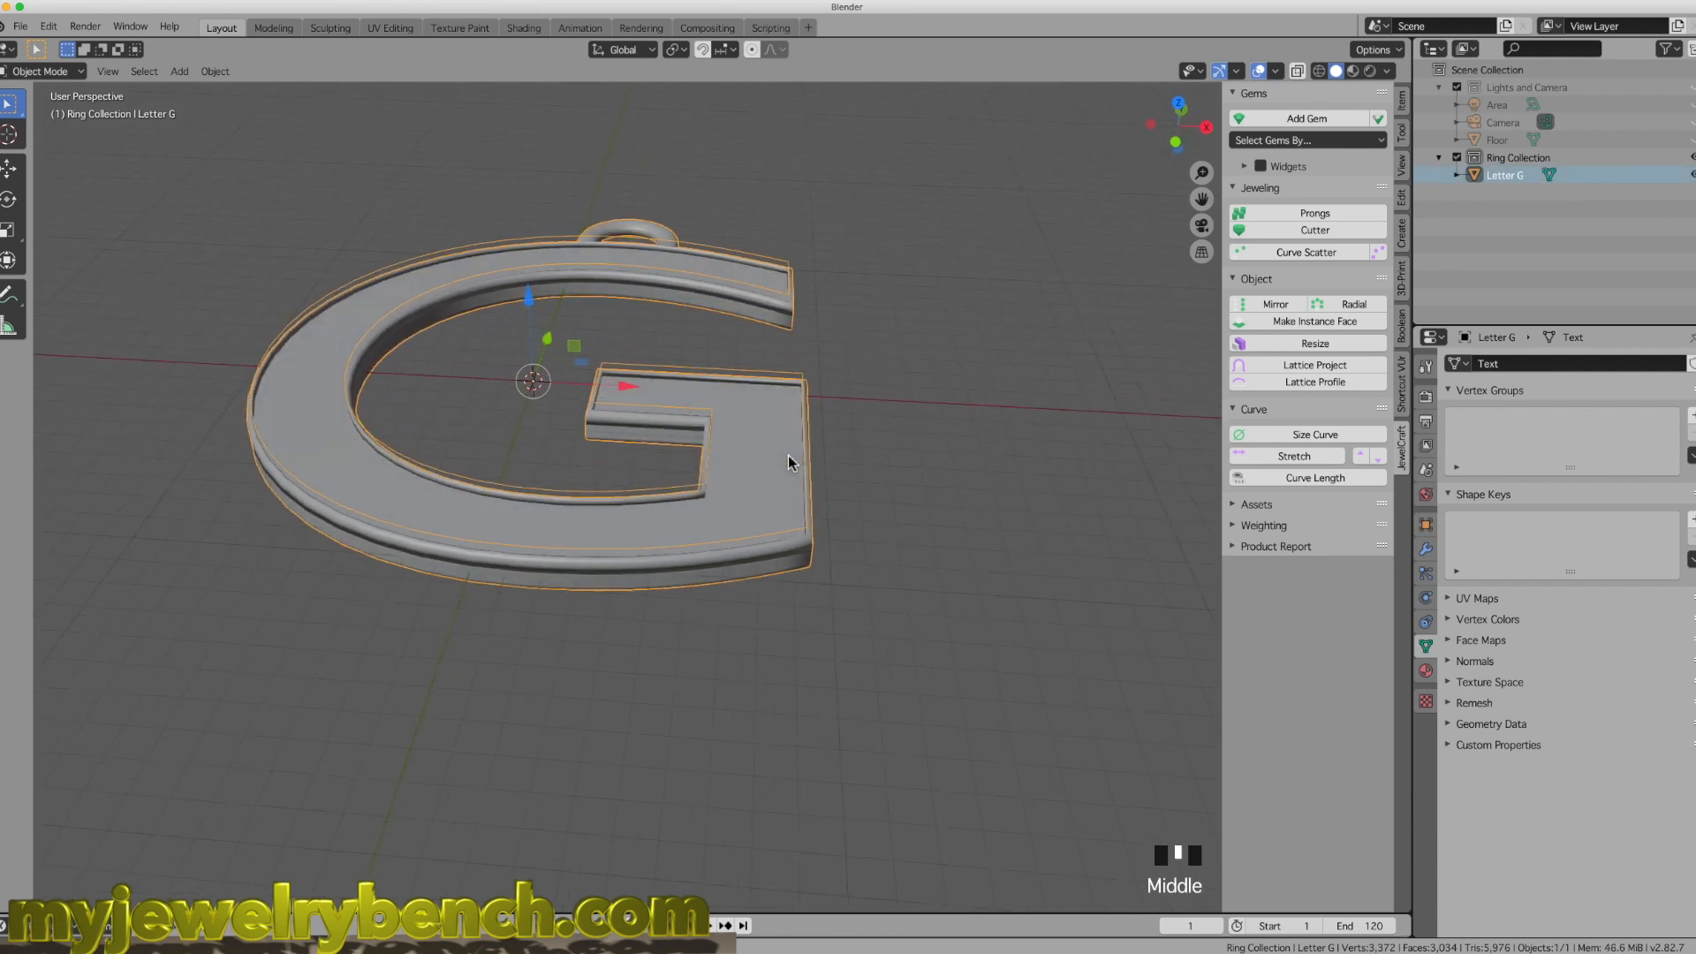
pyautogui.press('Tab')
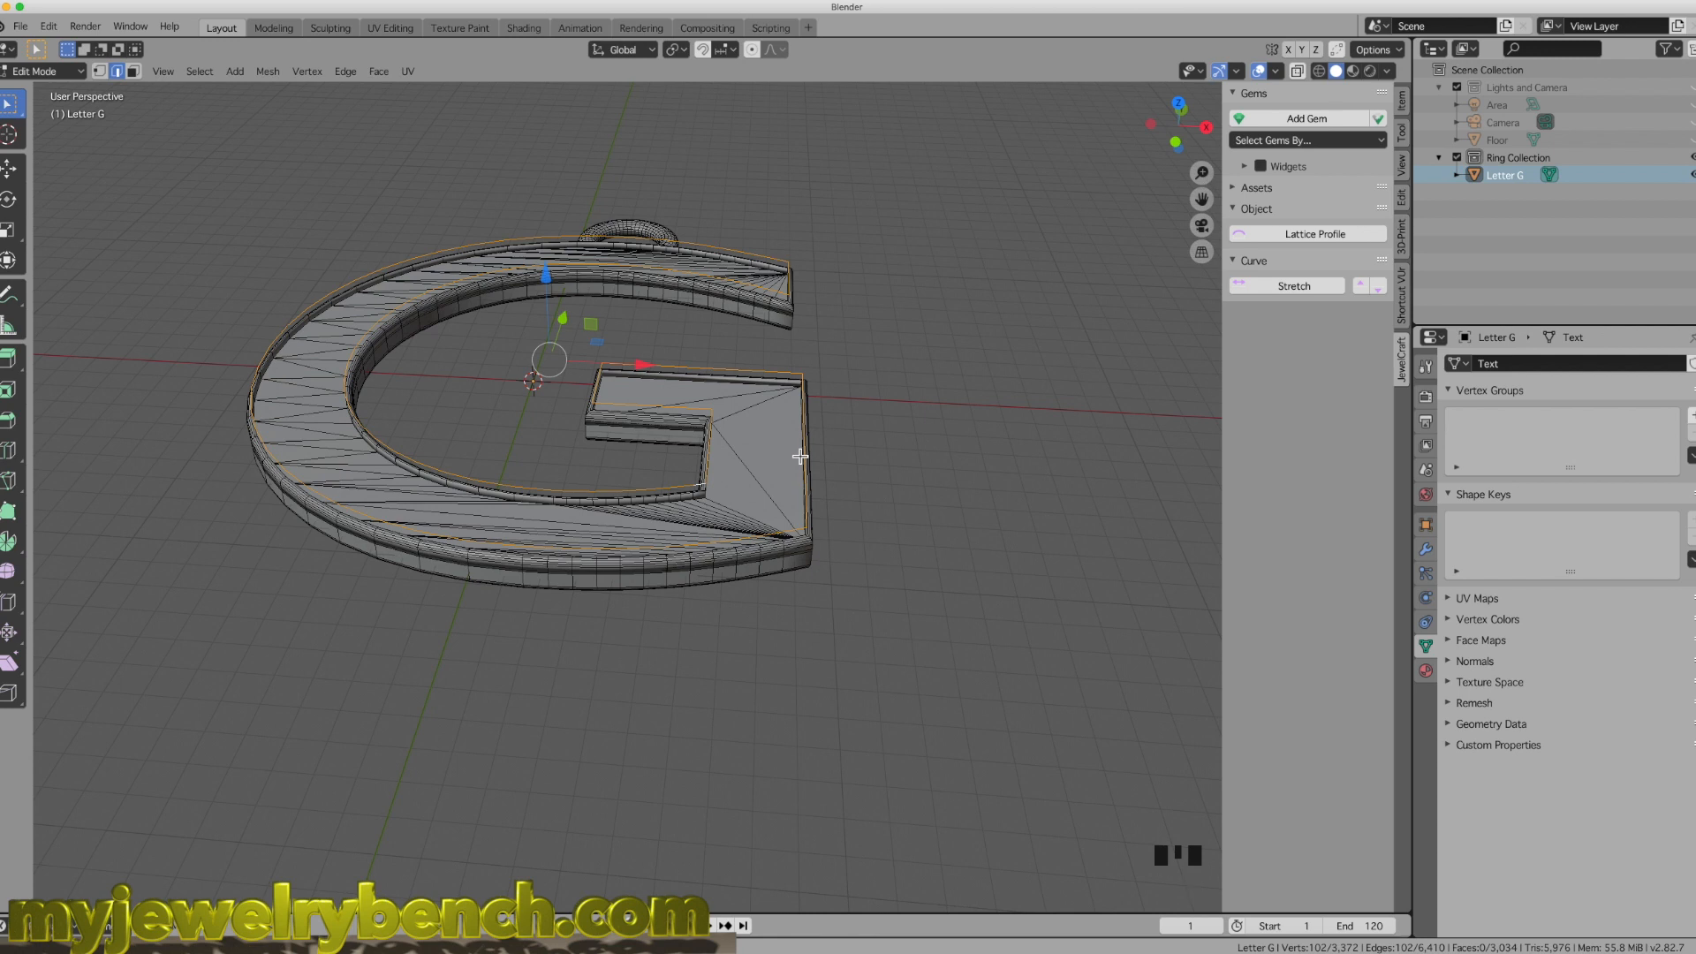
pyautogui.press('p')
pyautogui.press('p')
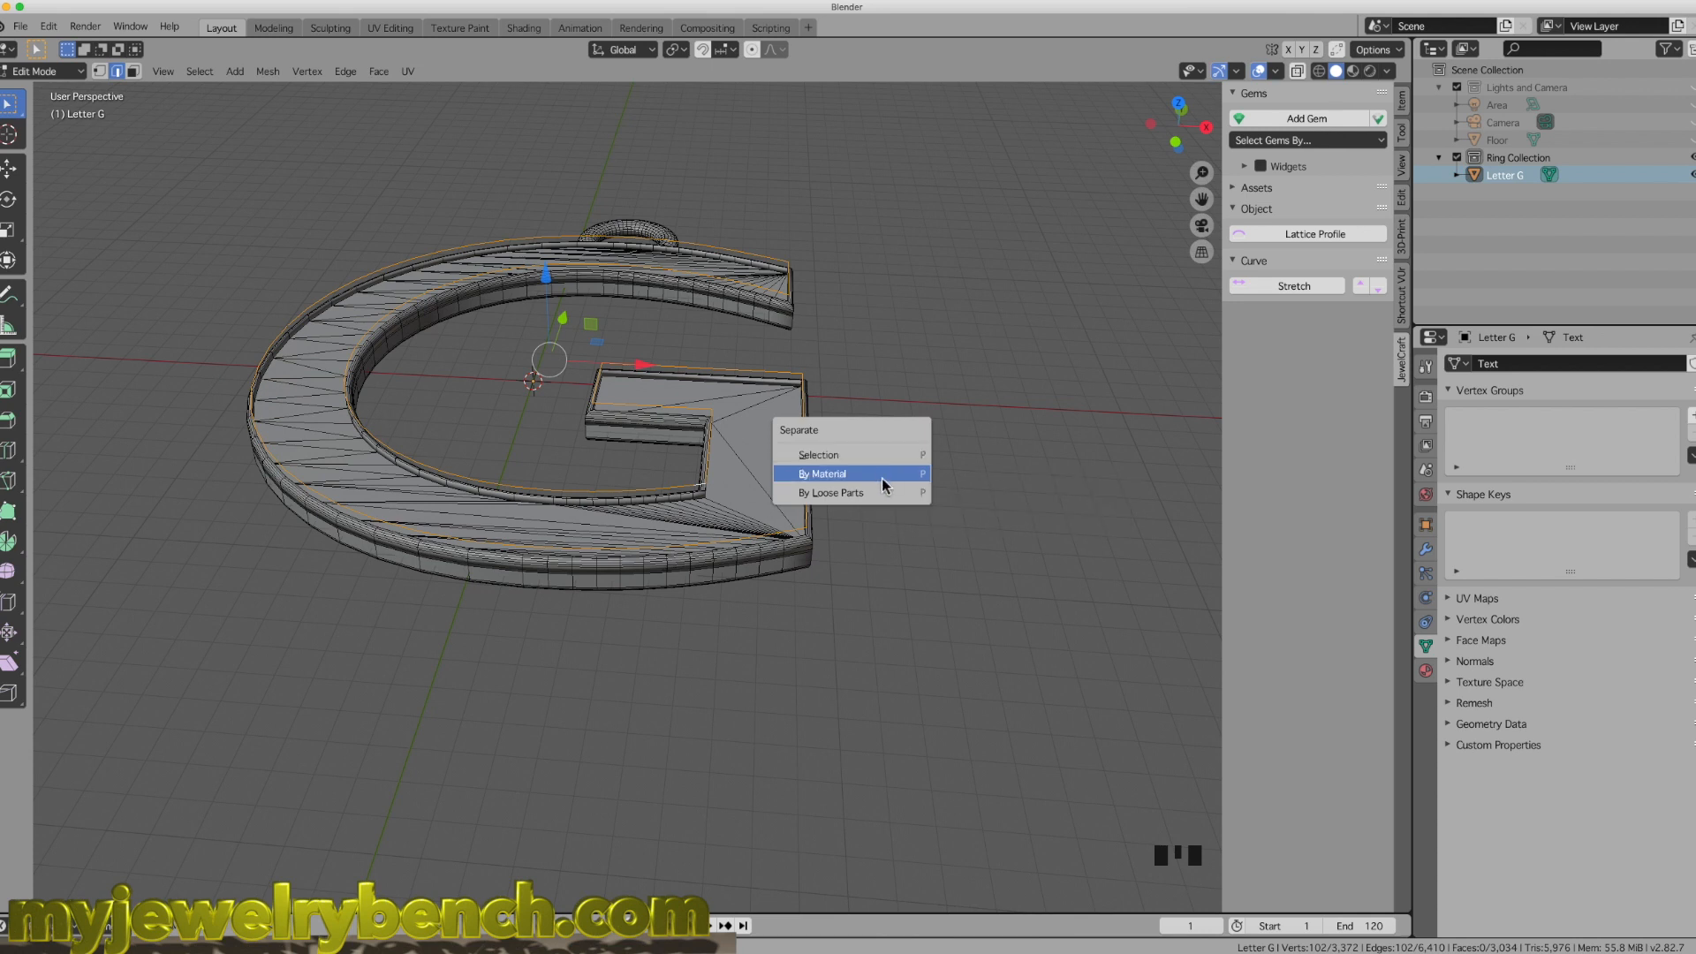
pyautogui.click(831, 459)
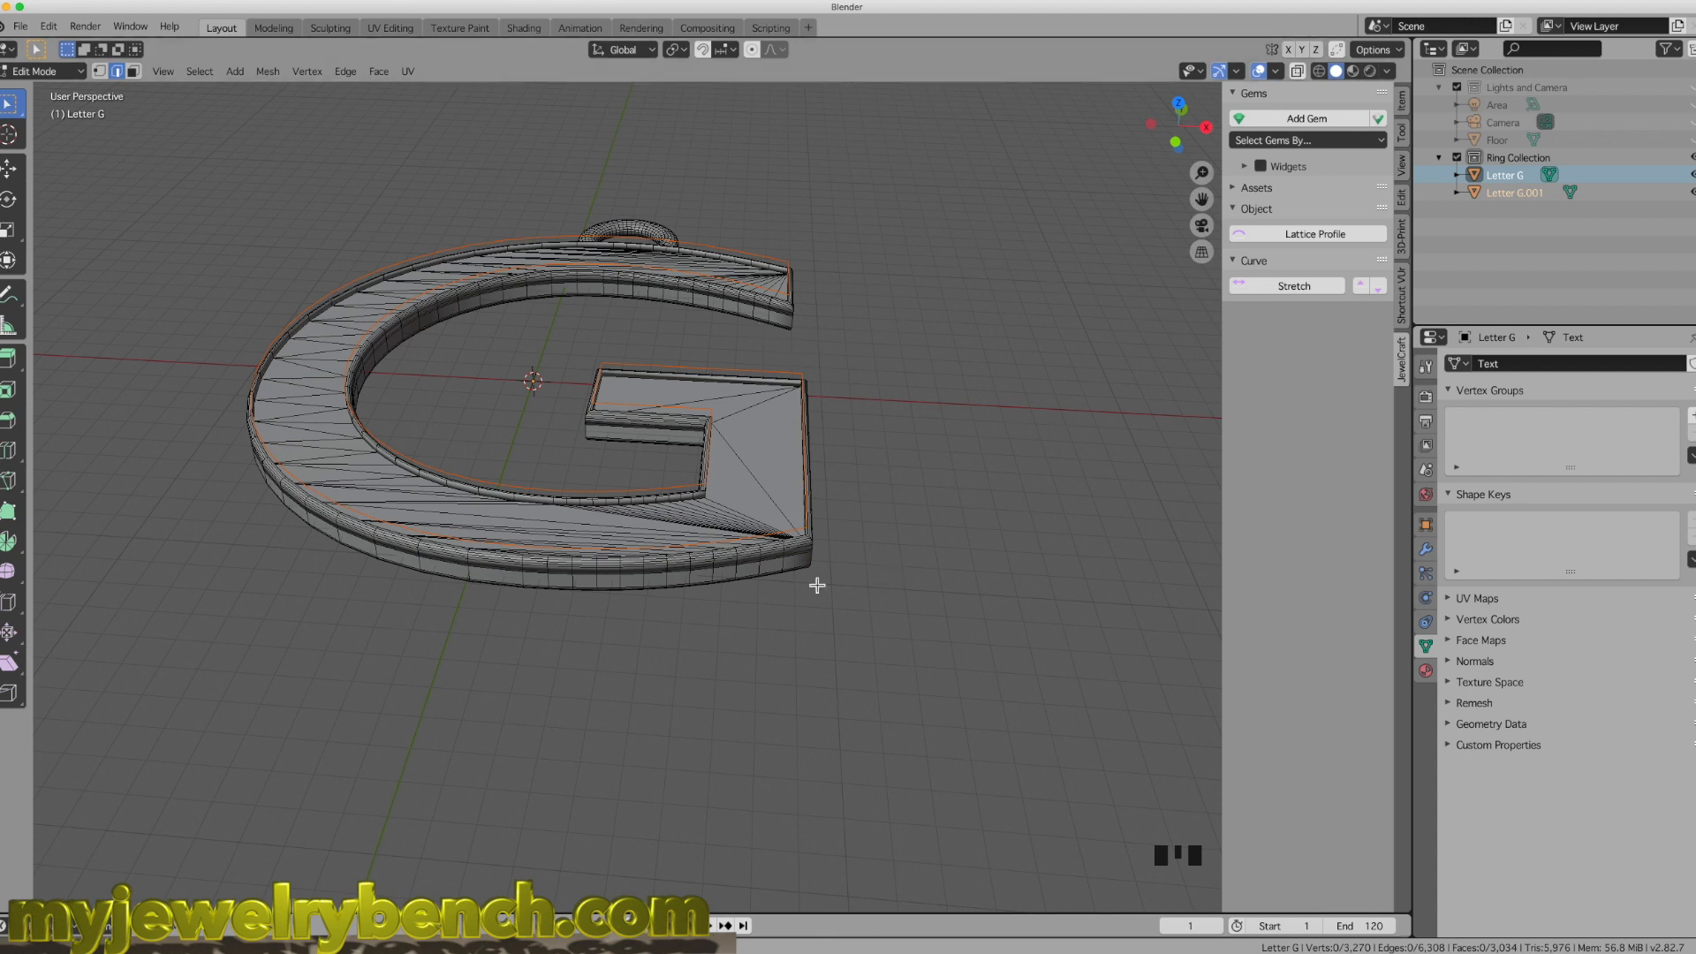
pyautogui.press('Tab')
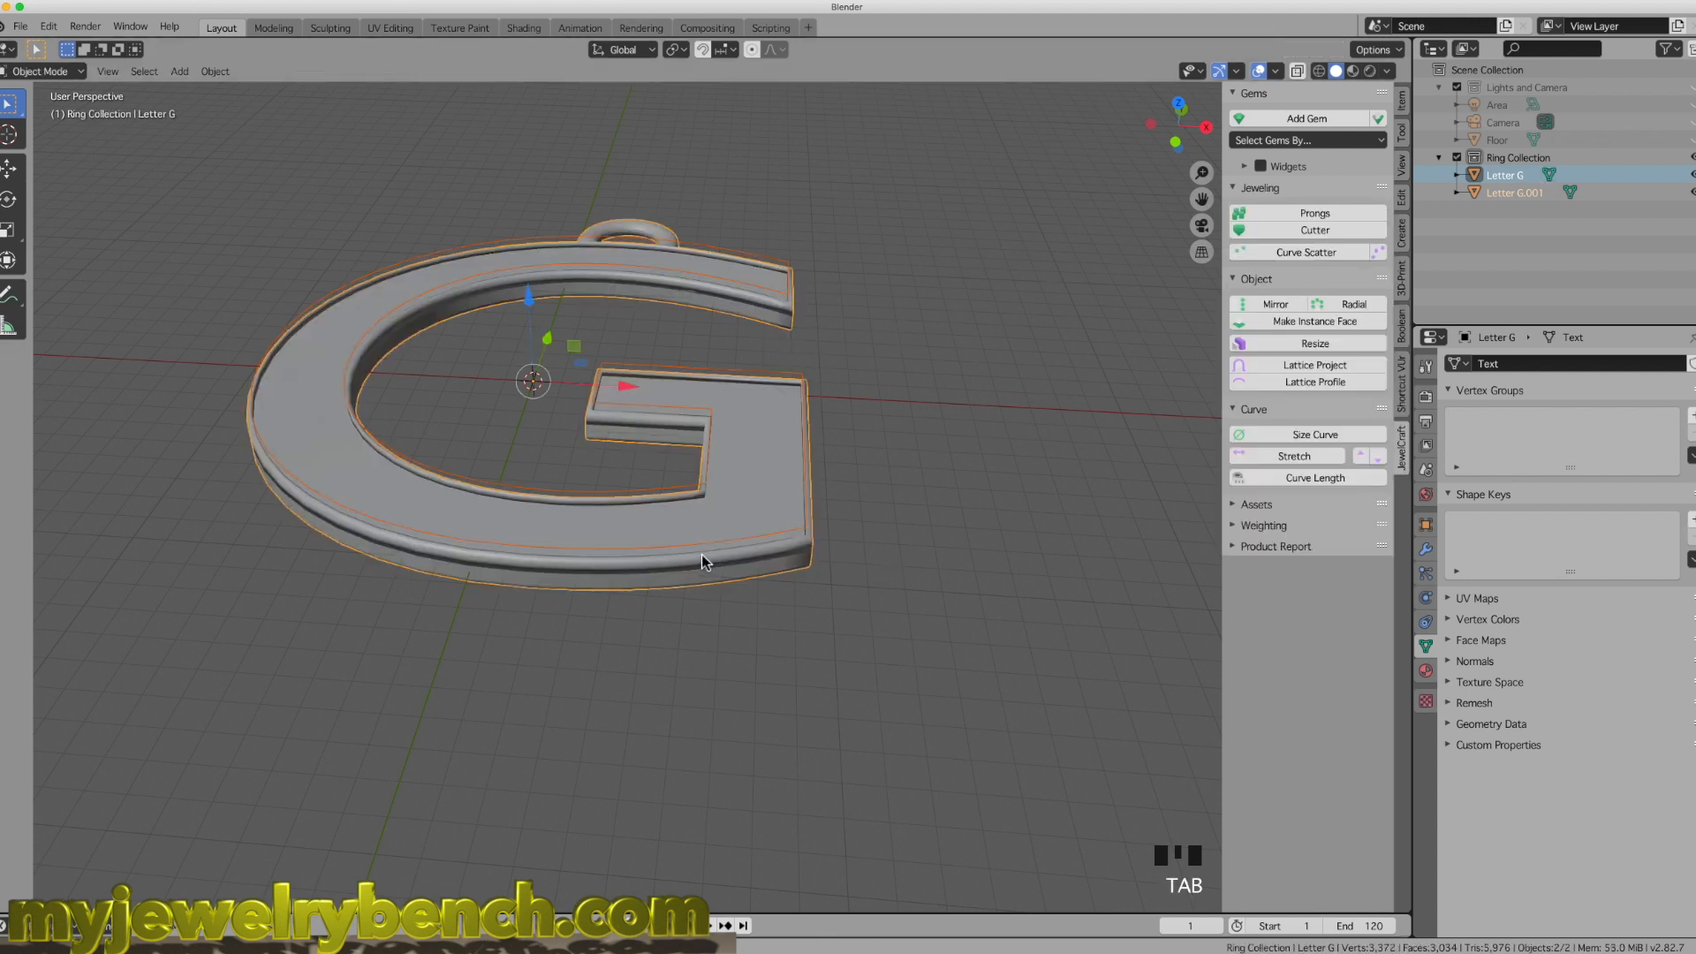
# Step: Select only the separated rim loop object and convert it from mesh to a curve
pyautogui.click(631, 376)
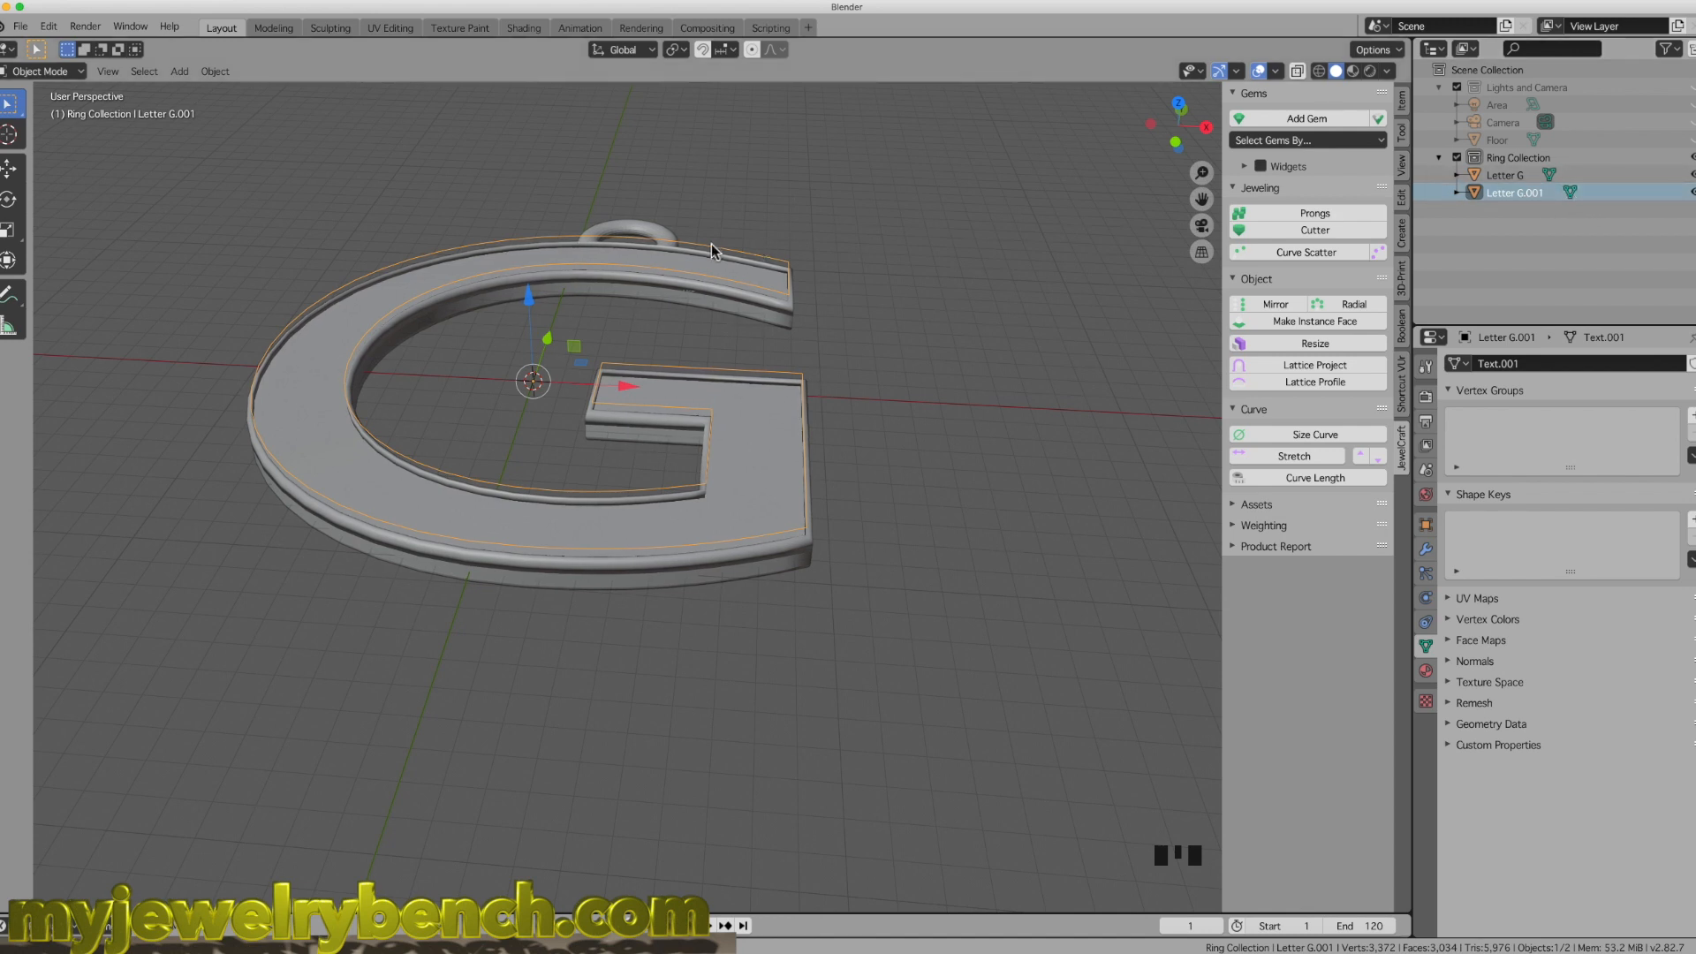
pyautogui.scroll(8, 712, 250)
pyautogui.rightClick(782, 265)
pyautogui.moveTo(782, 265)
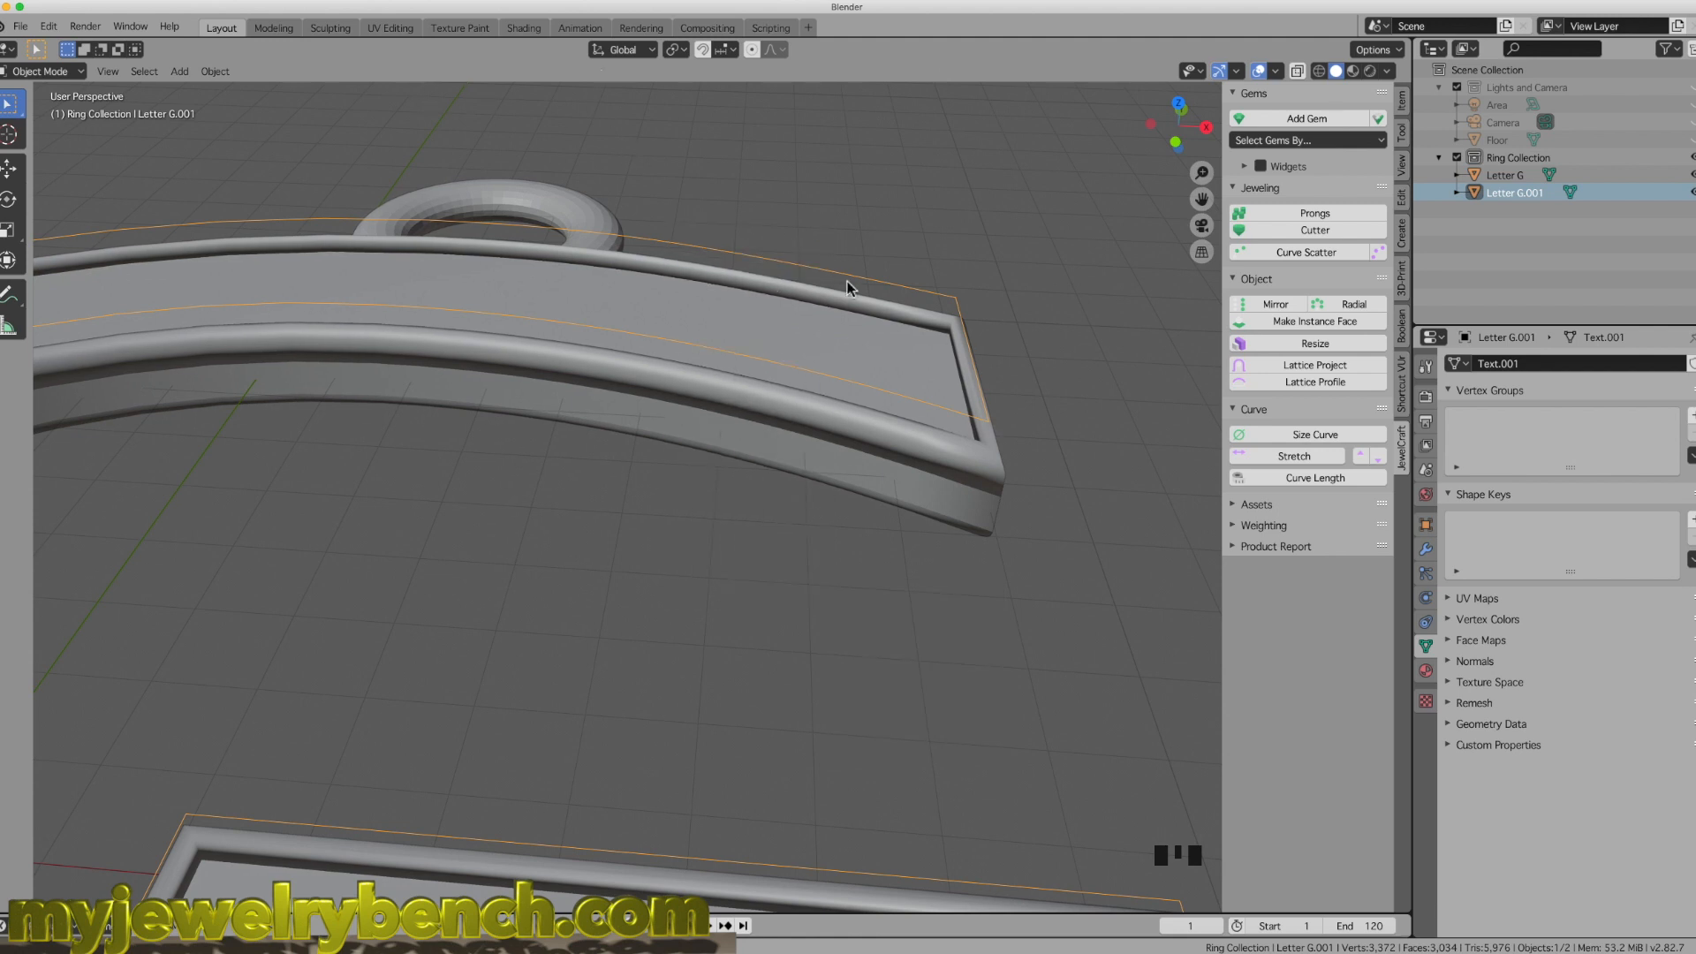
pyautogui.click(219, 74)
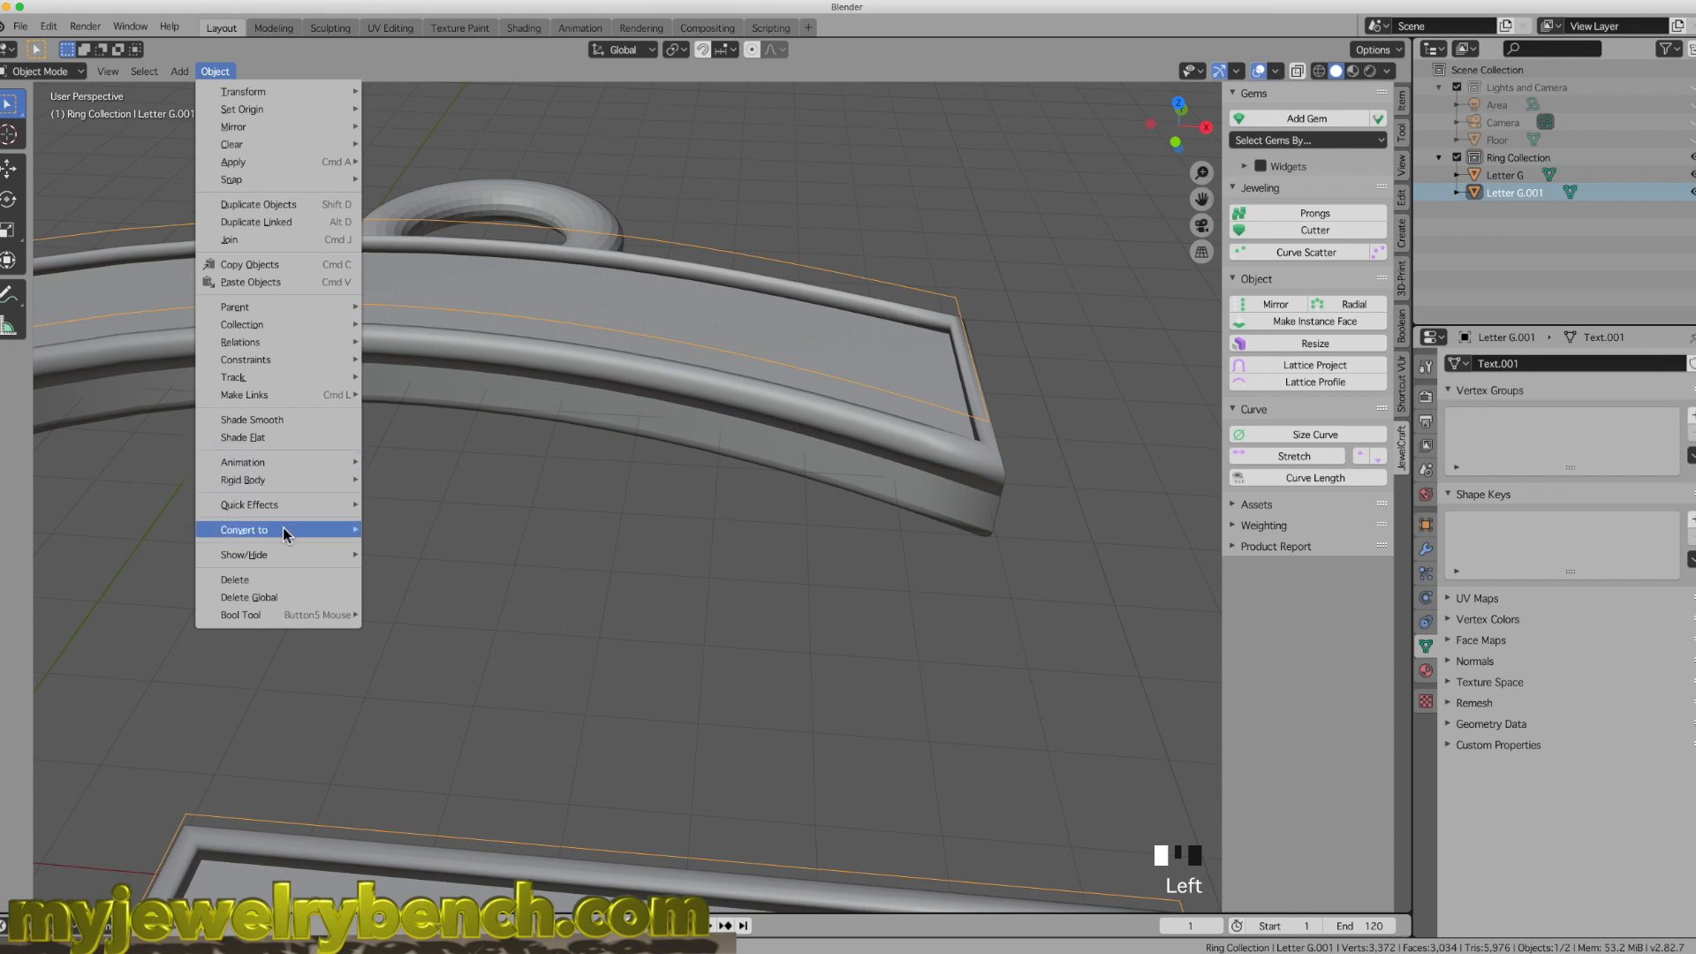
pyautogui.moveTo(303, 530)
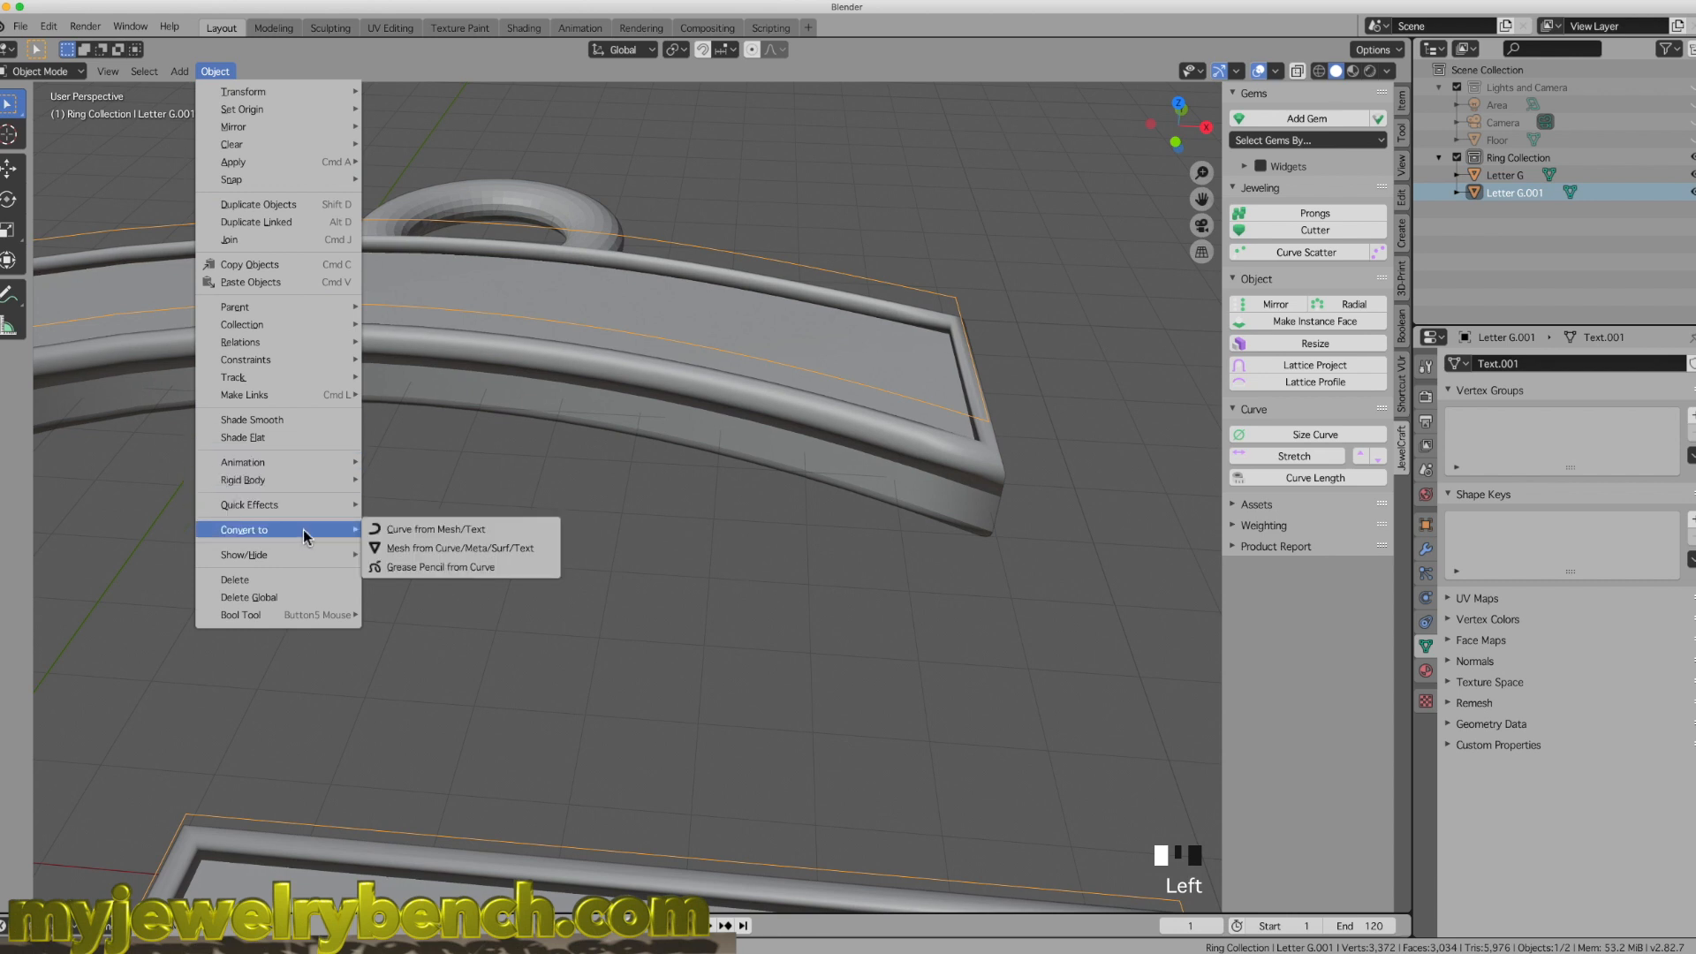
pyautogui.click(475, 533)
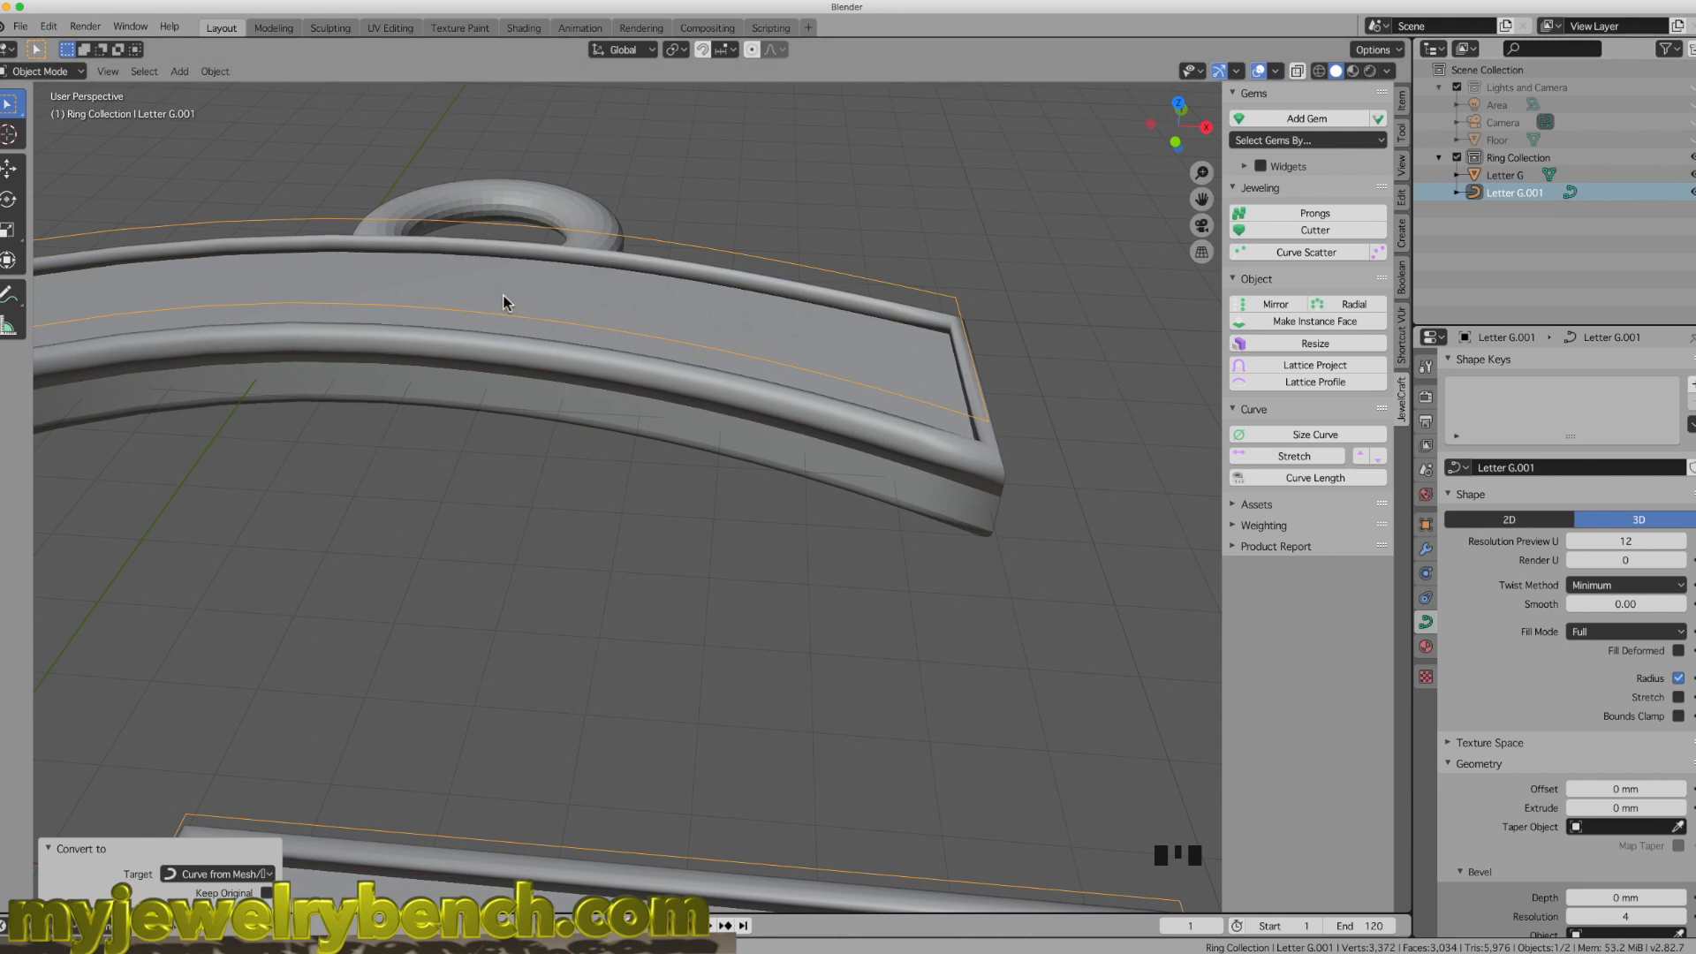
# Step: In top view, try scaling the rim curve to about 0.897 overall and 1.071 along X, and undo both scalings
pyautogui.press('KP_7')
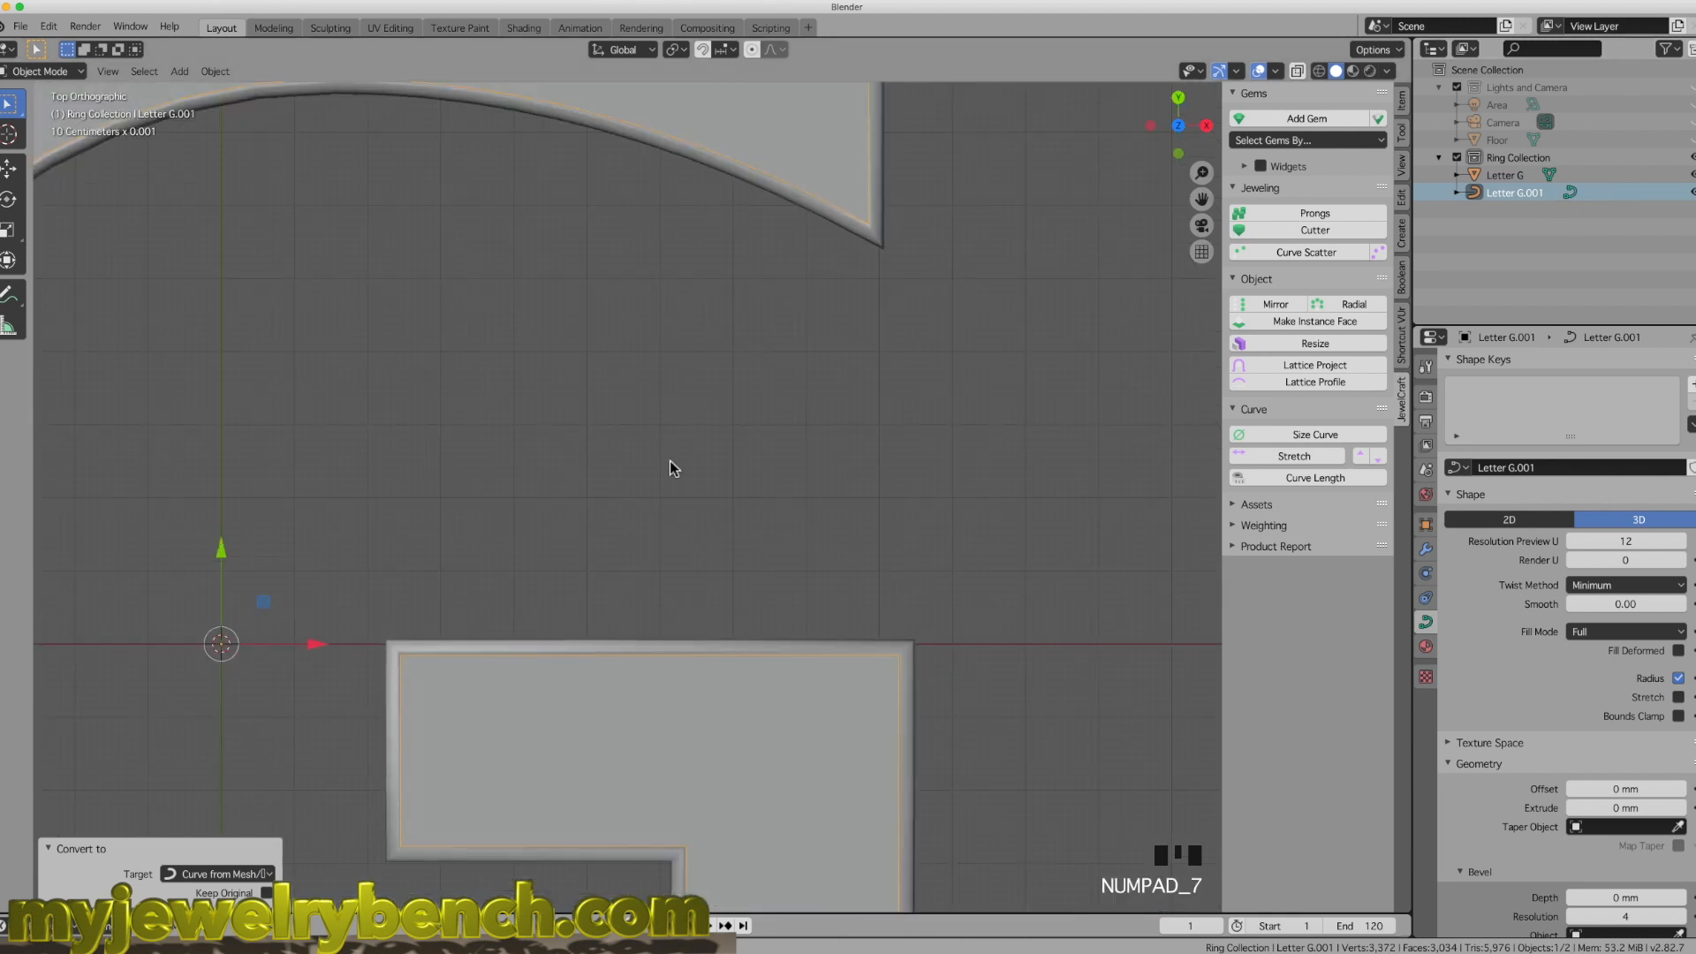
pyautogui.scroll(-5, 674, 468)
pyautogui.scroll(2, 422, 525)
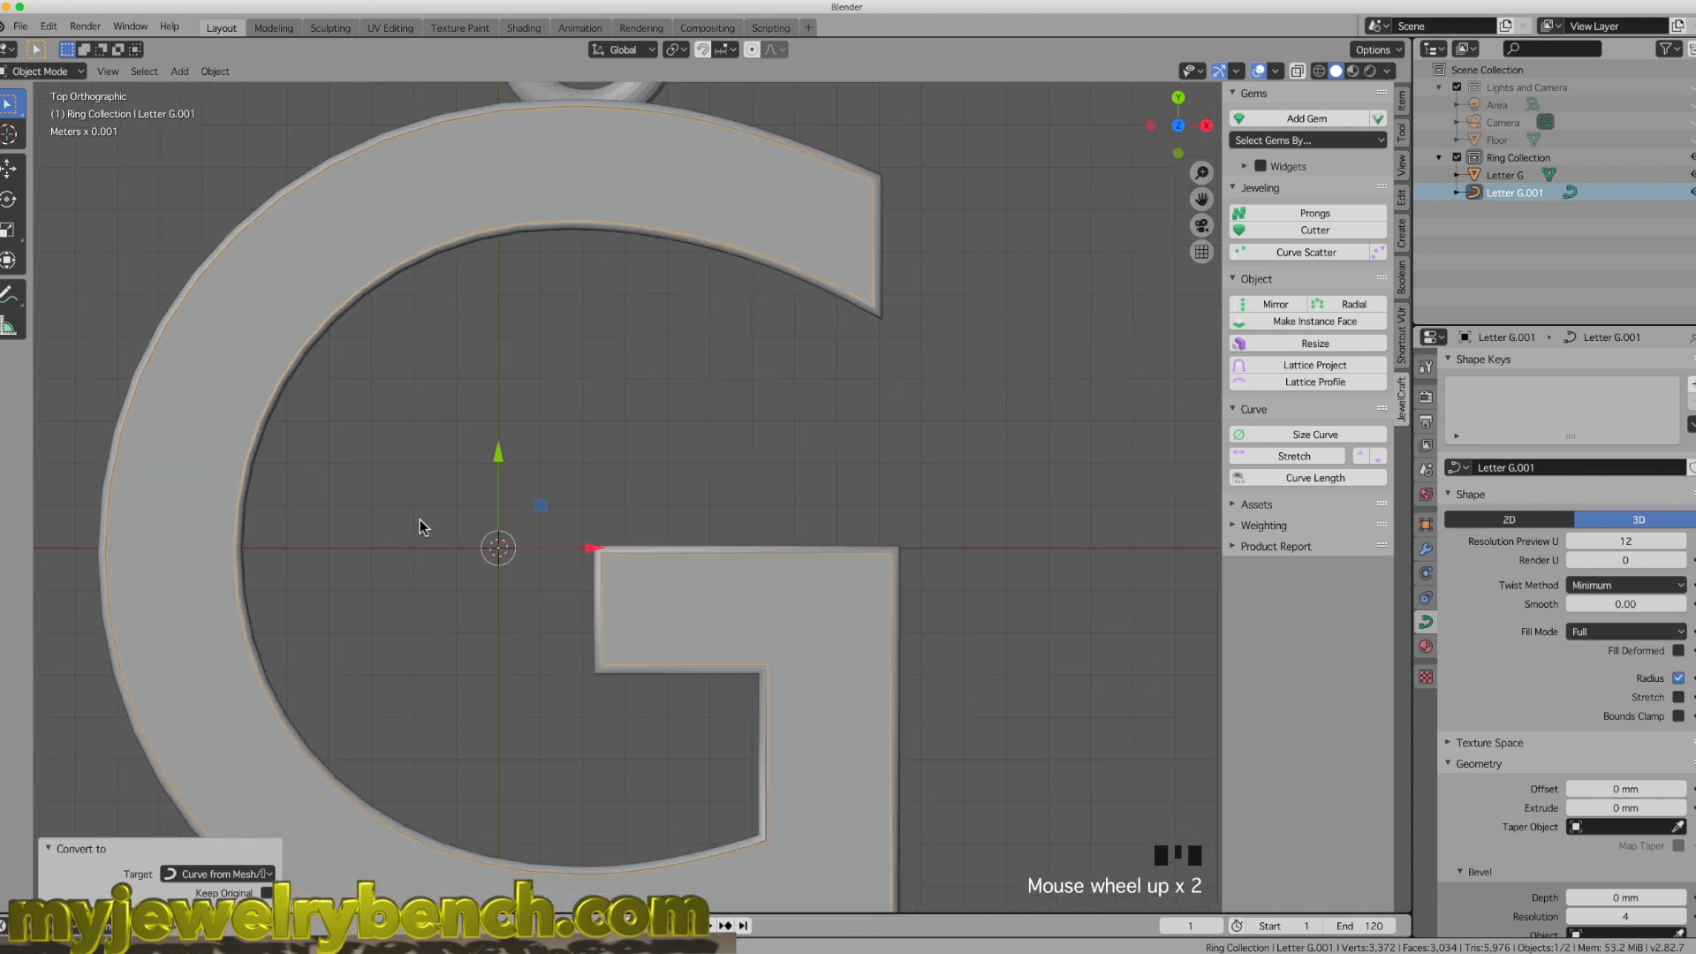
pyautogui.scroll(-1, 422, 524)
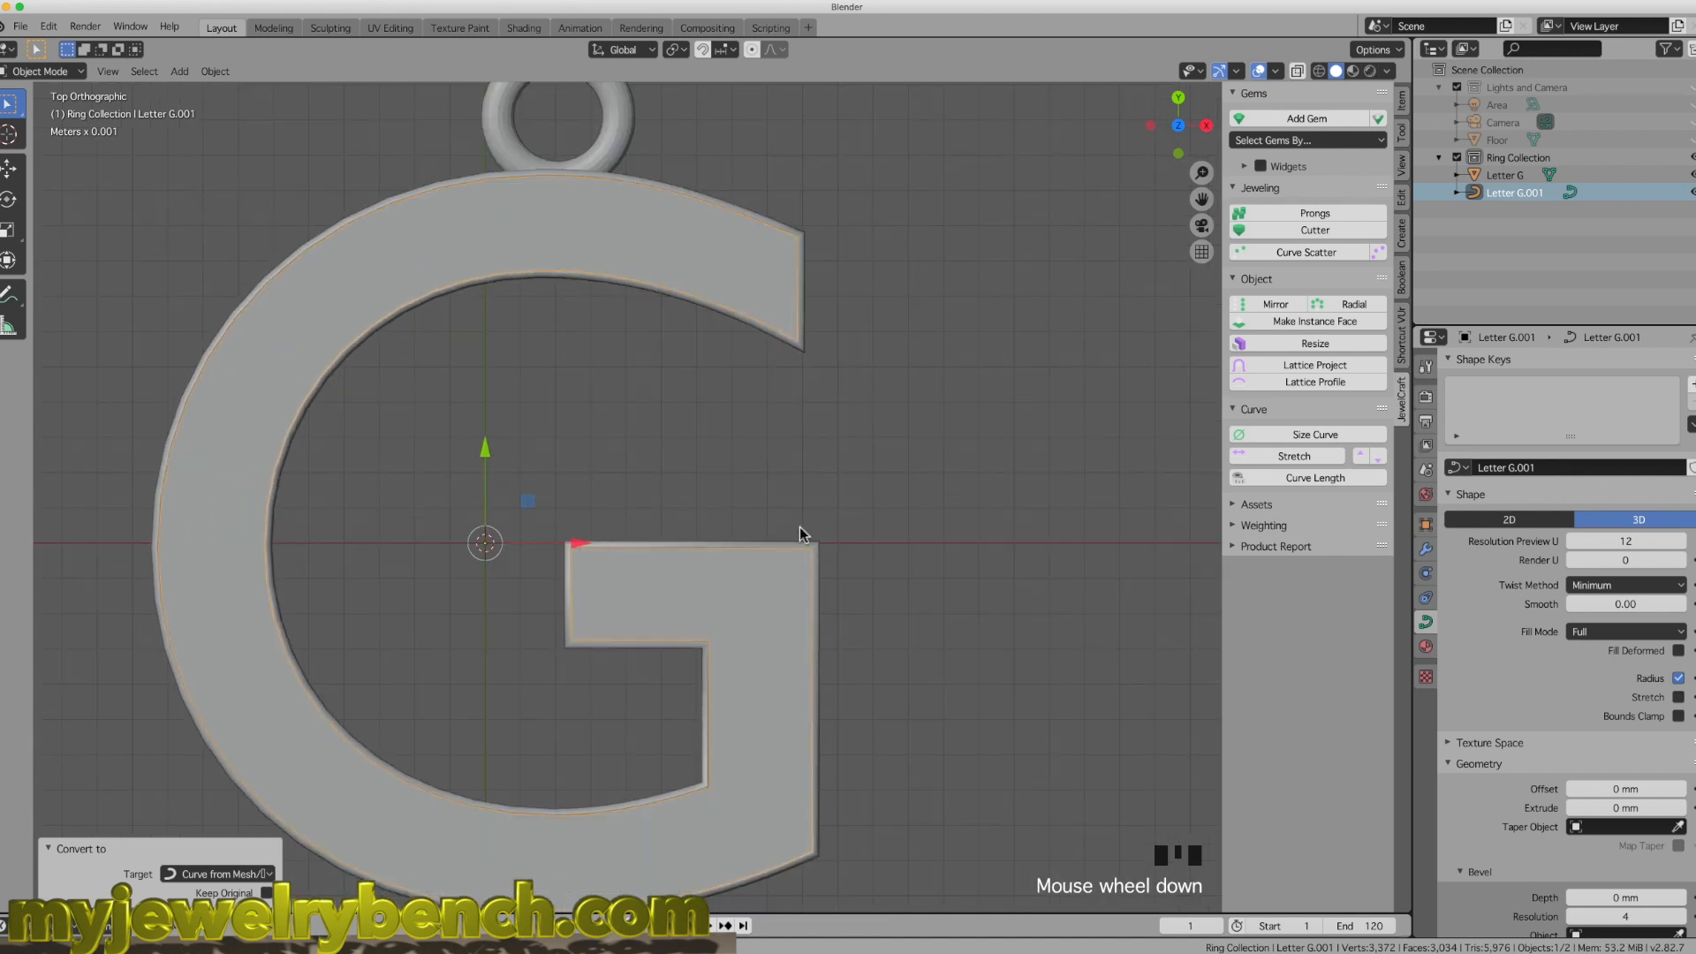
pyautogui.press('s')
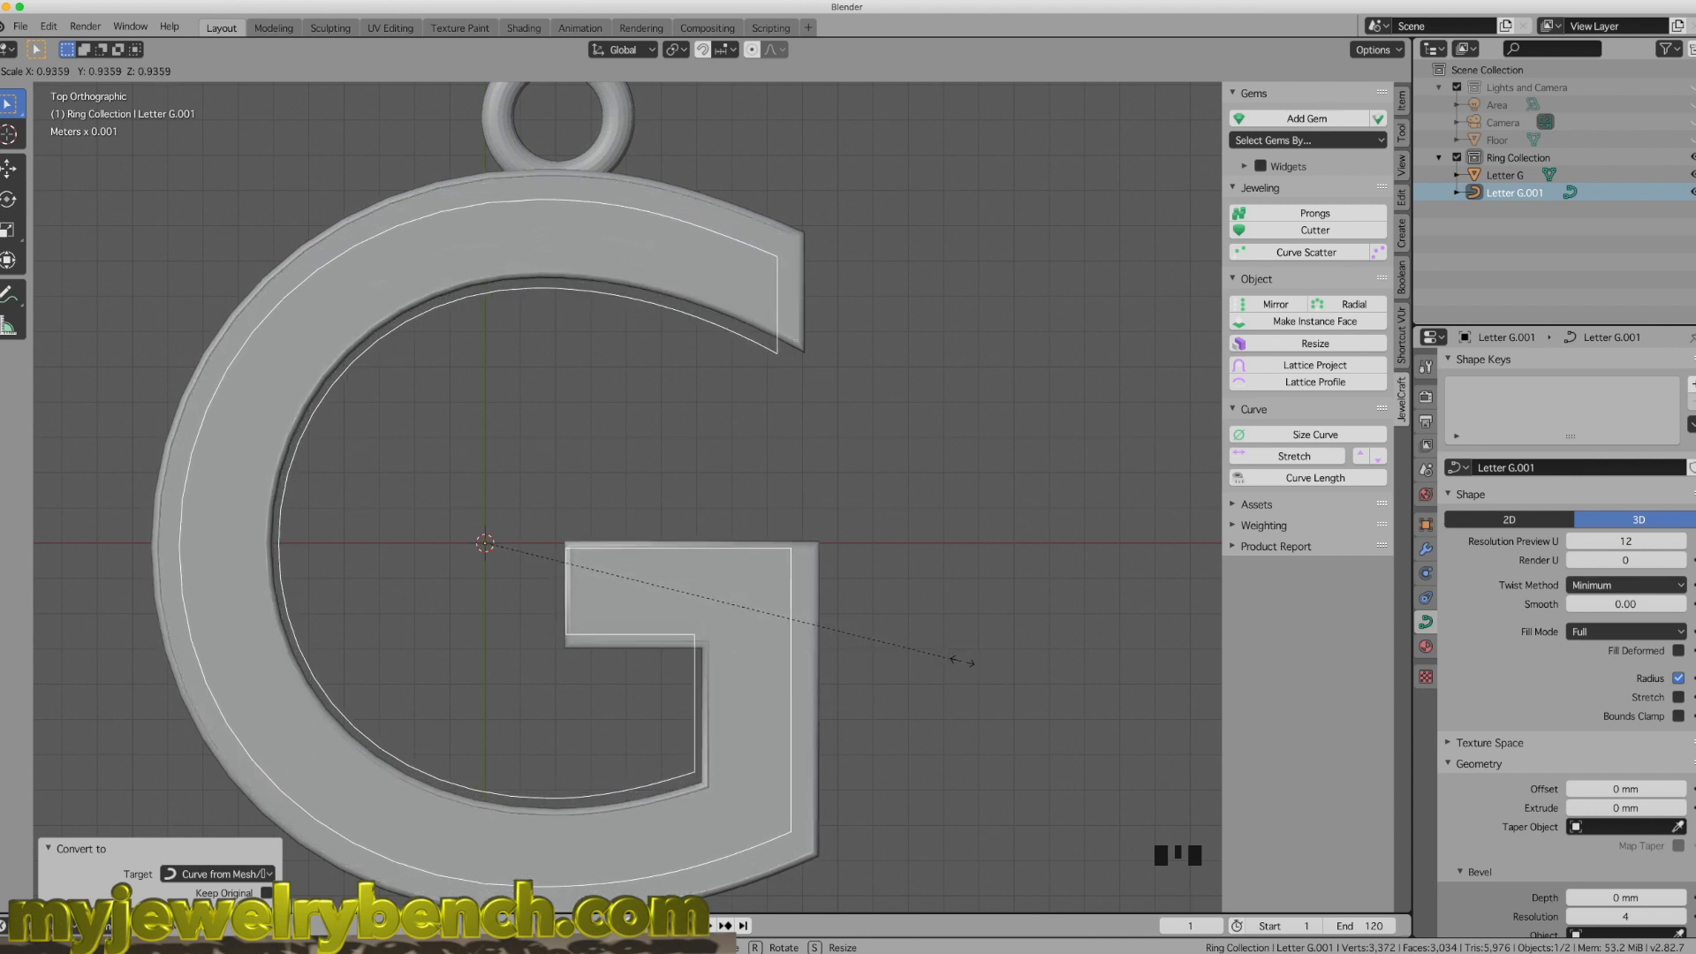
pyautogui.click(939, 667)
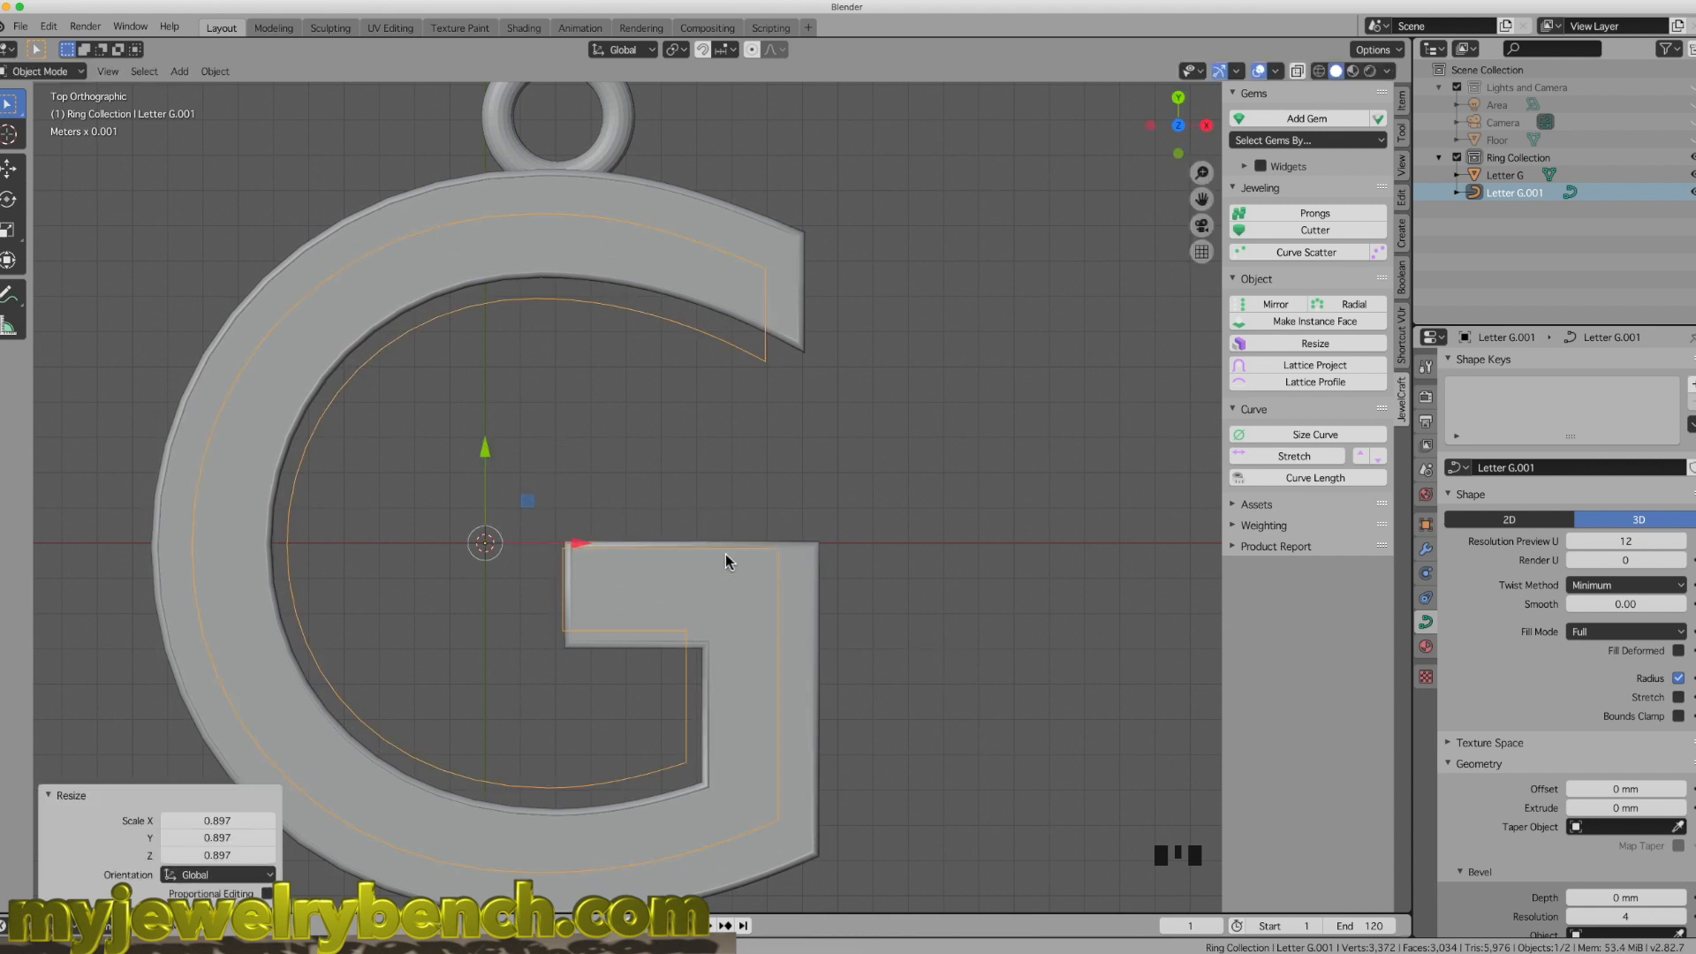
pyautogui.press('s')
pyautogui.press('x')
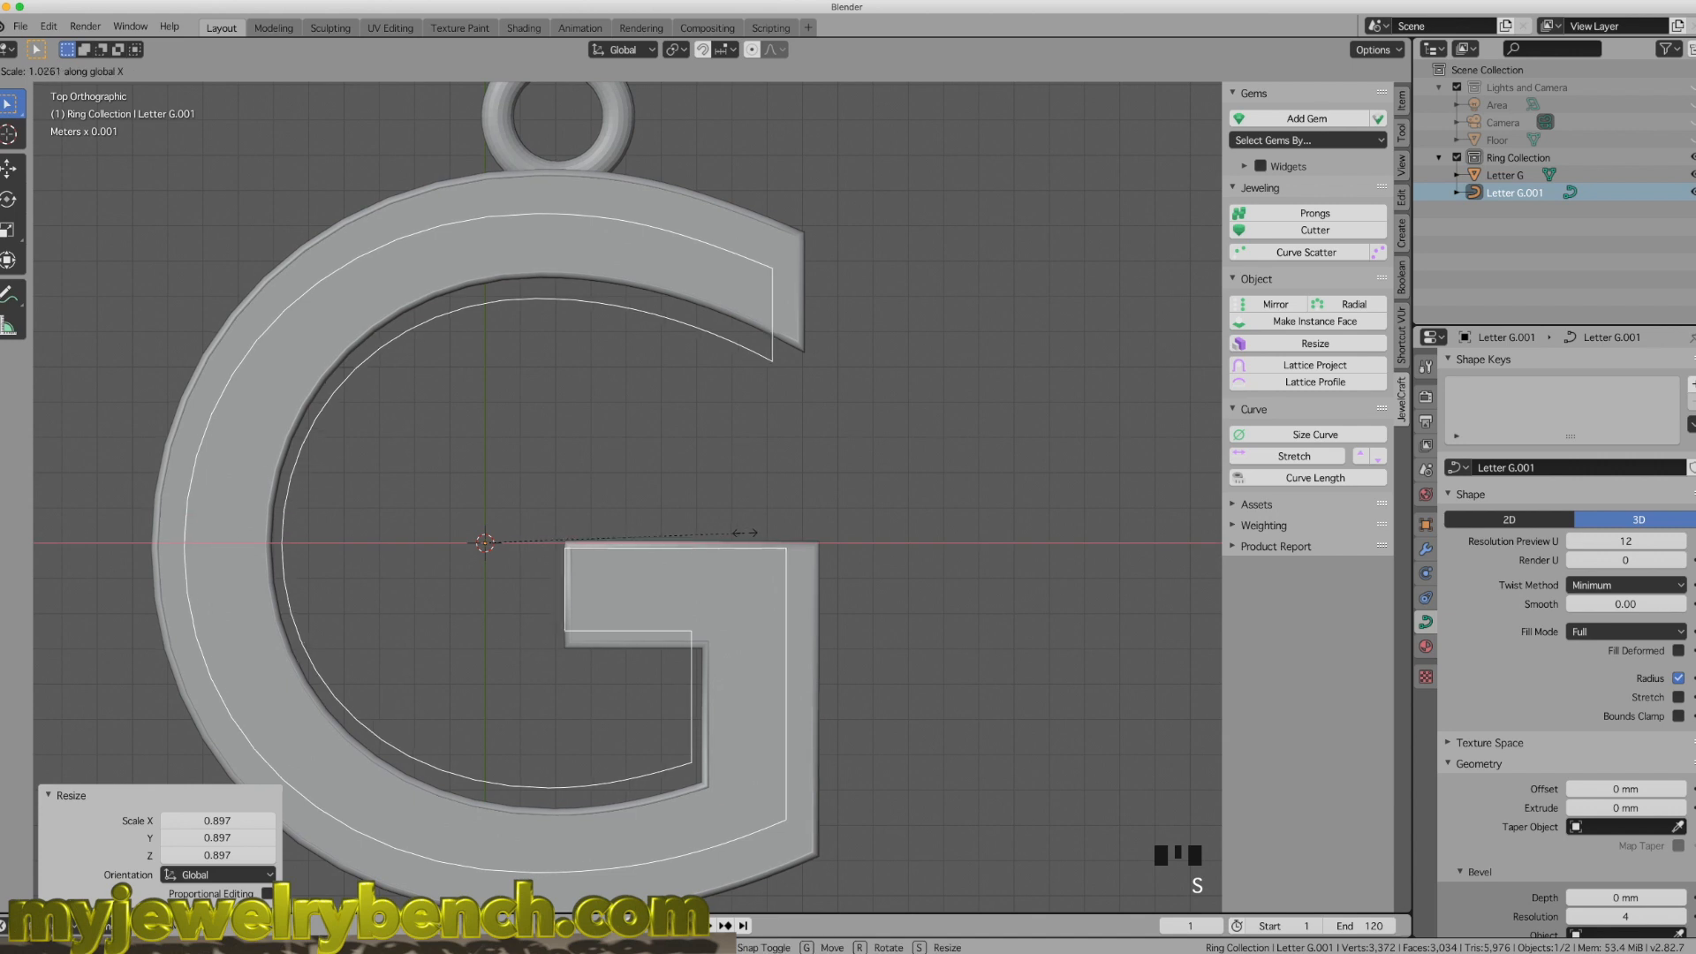
pyautogui.click(758, 537)
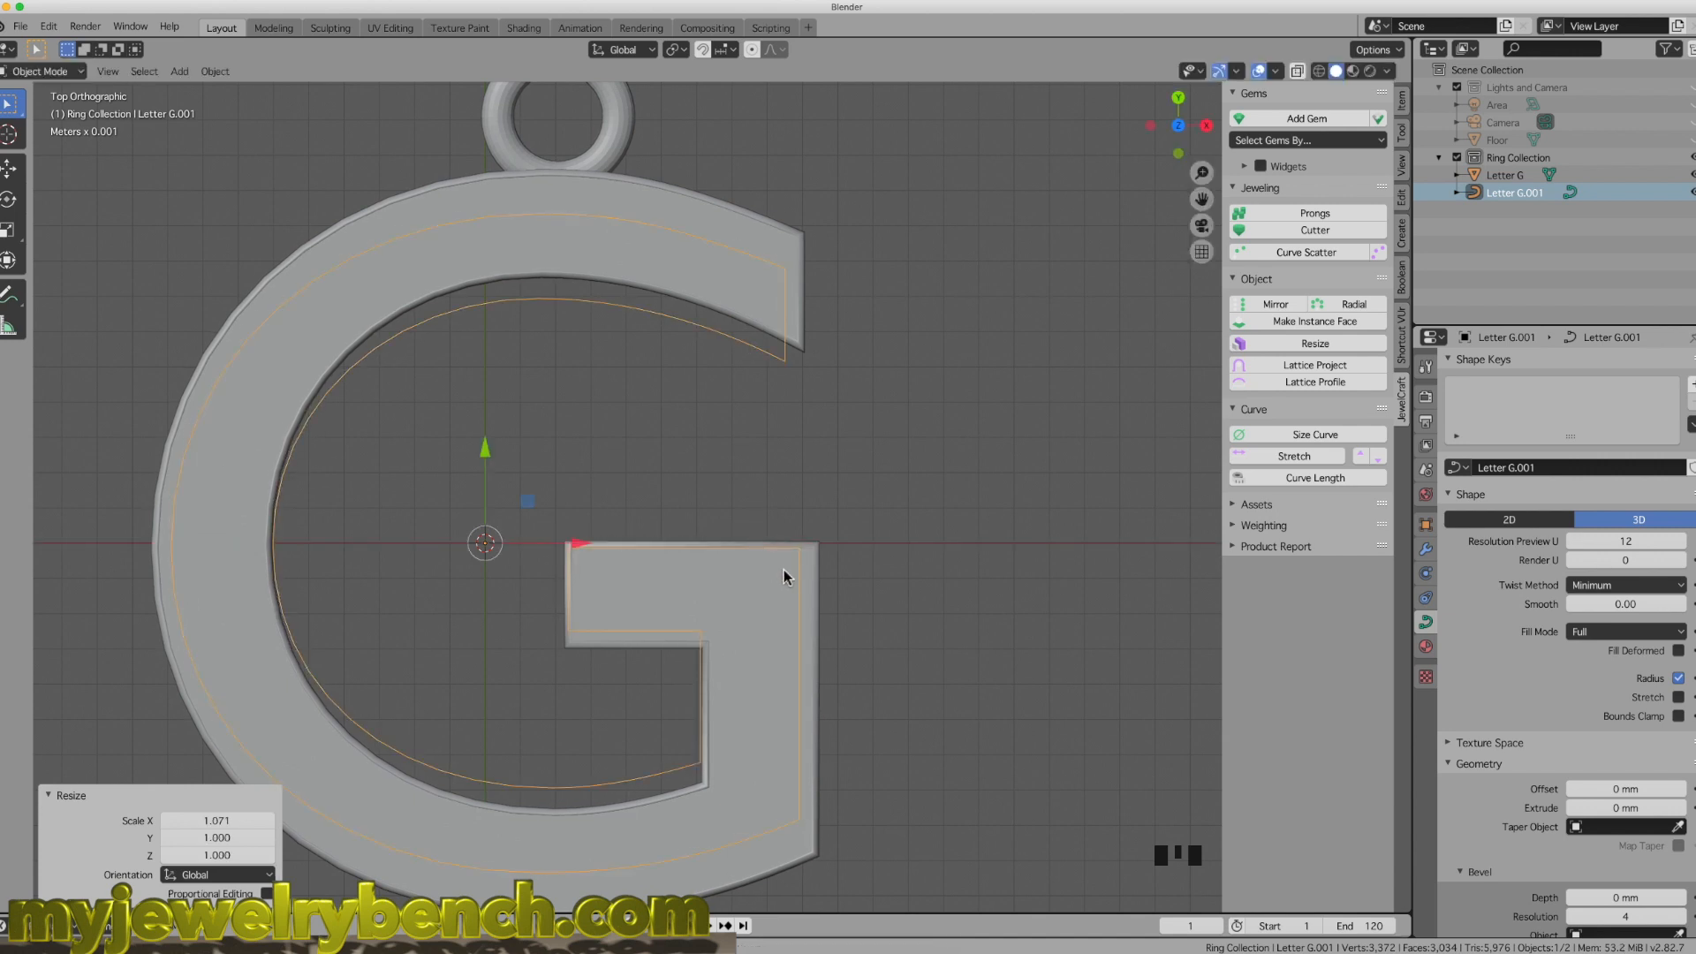
pyautogui.press('s')
pyautogui.press('y')
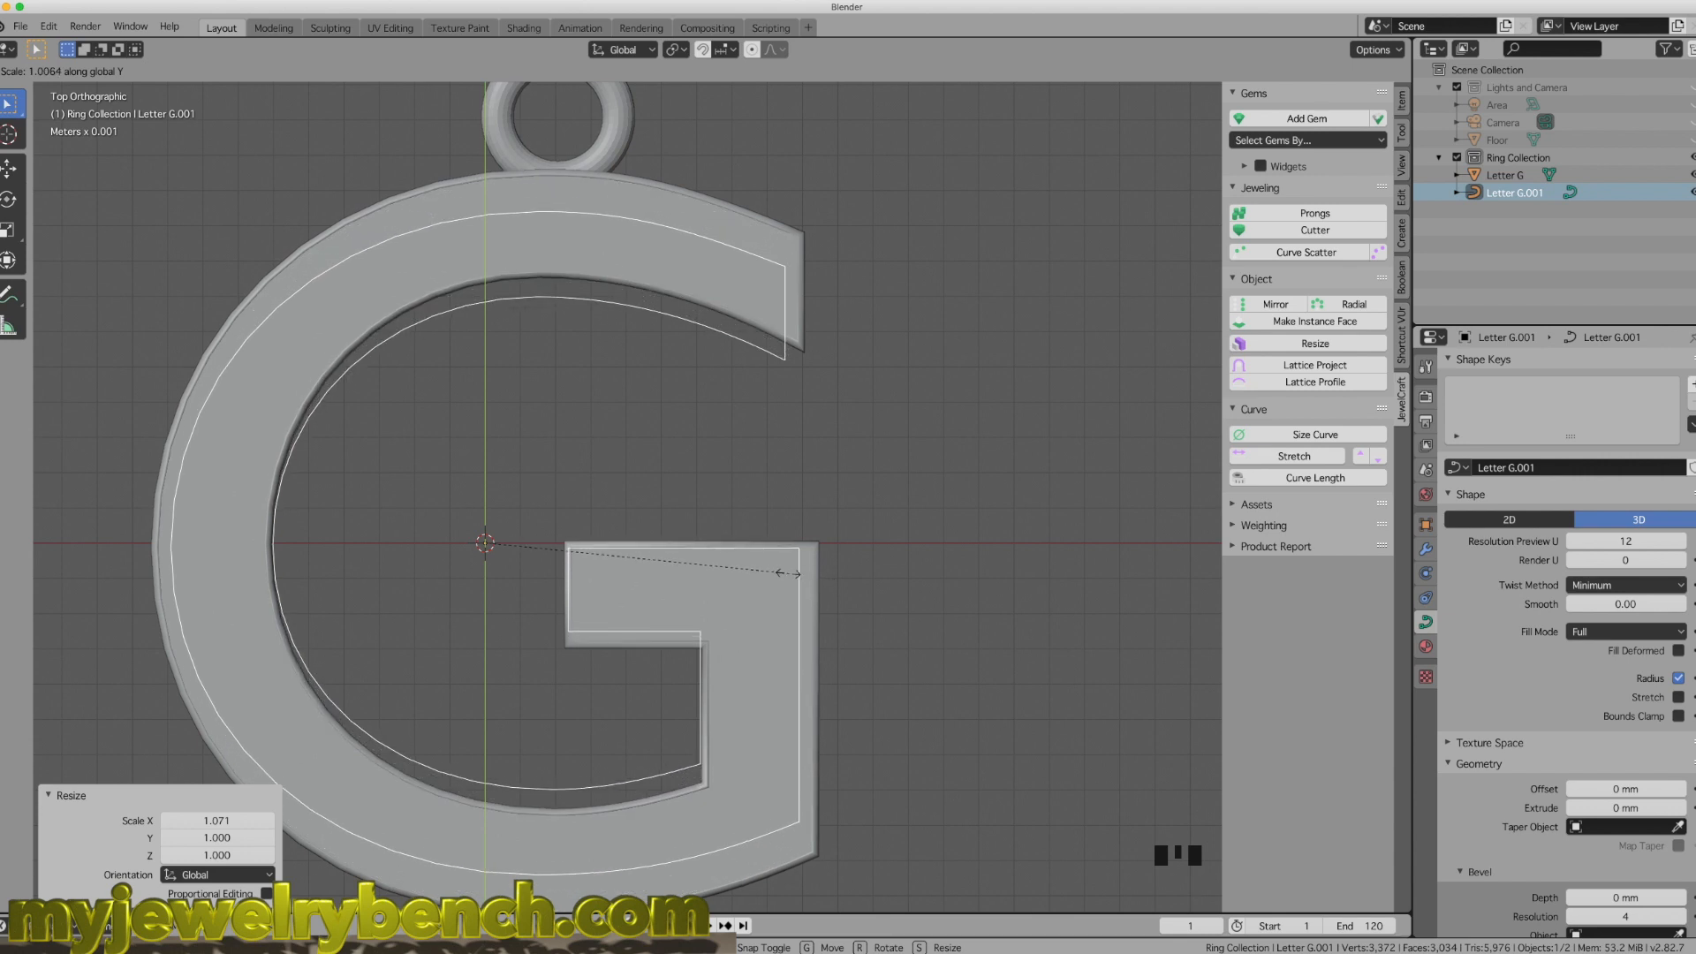
pyautogui.rightClick(782, 579)
pyautogui.hotkey('ctrl', 'z')
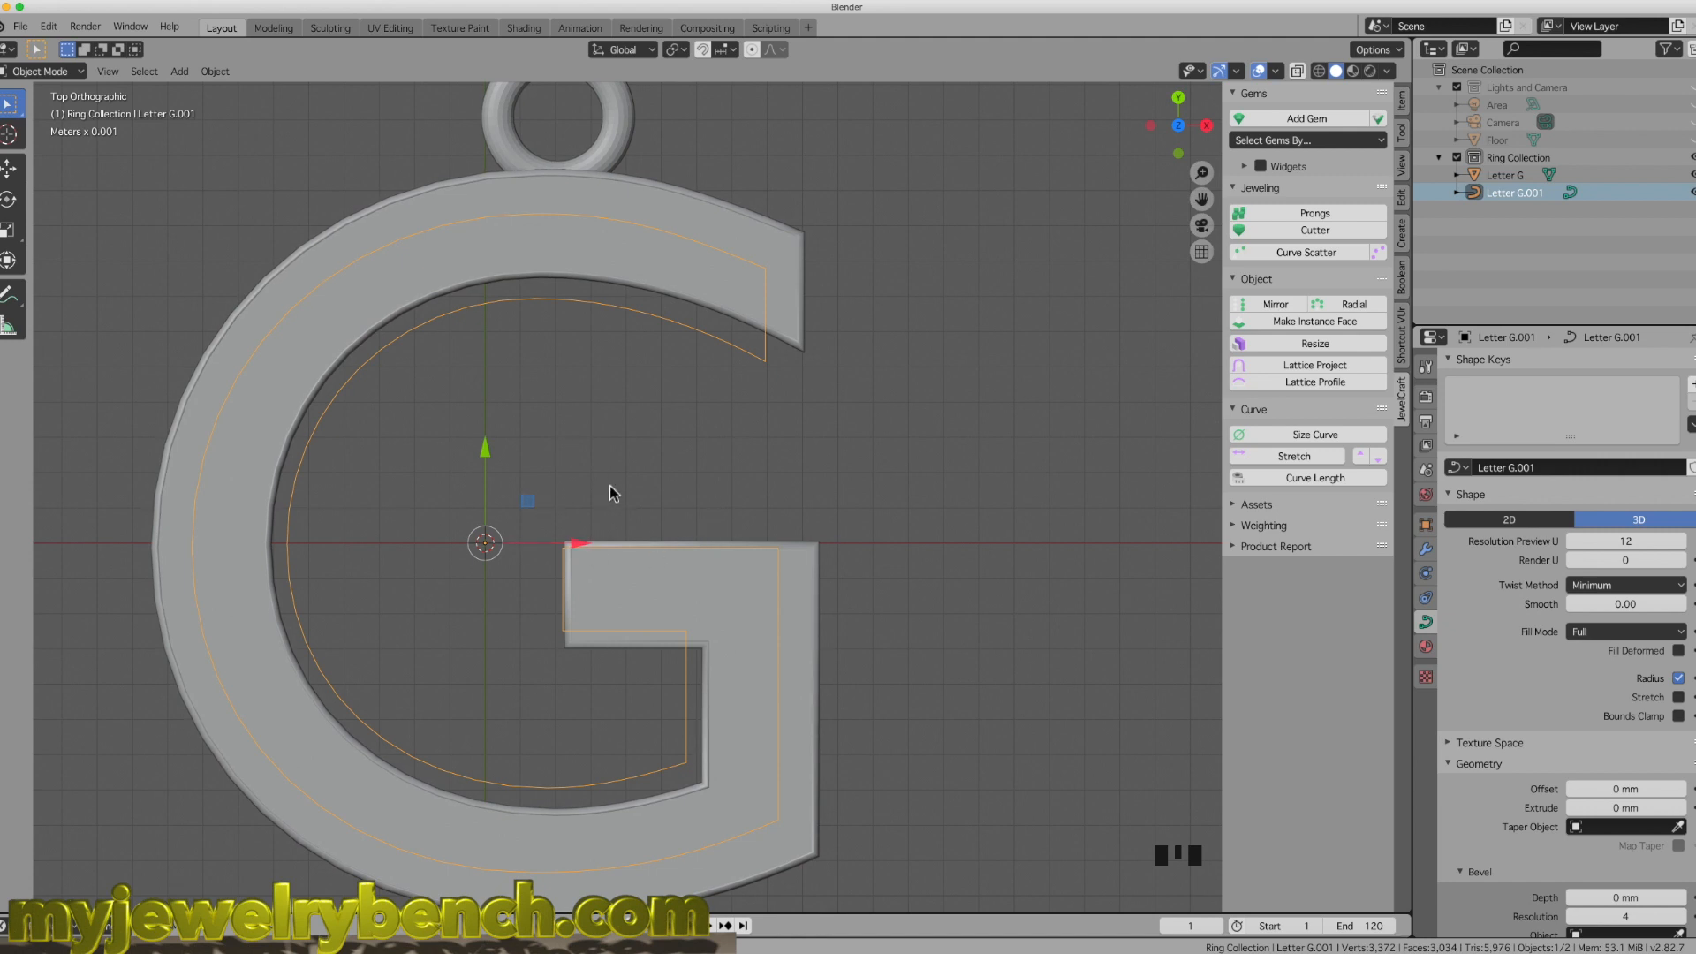
pyautogui.hotkey('ctrl', 'z')
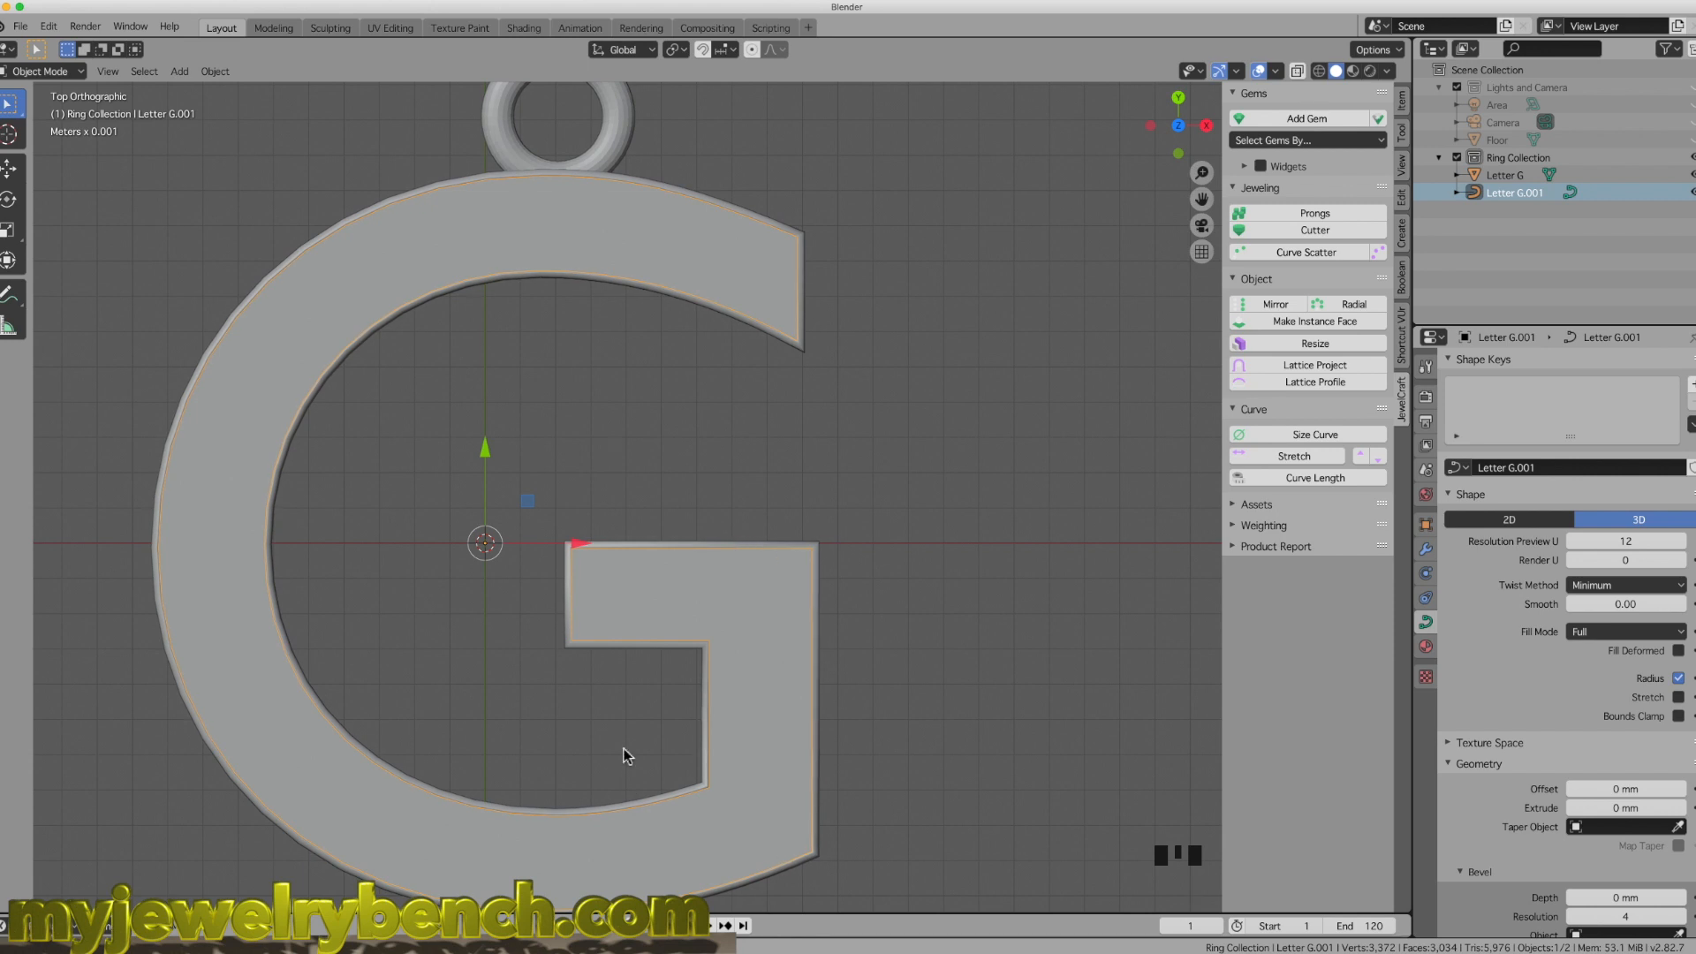
# Step: Add a round diamond gem of size 1.2 mm and raise it about 0.337 mm along Z
pyautogui.click(1409, 398)
pyautogui.click(1299, 118)
pyautogui.click(1379, 142)
pyautogui.write('1.2')
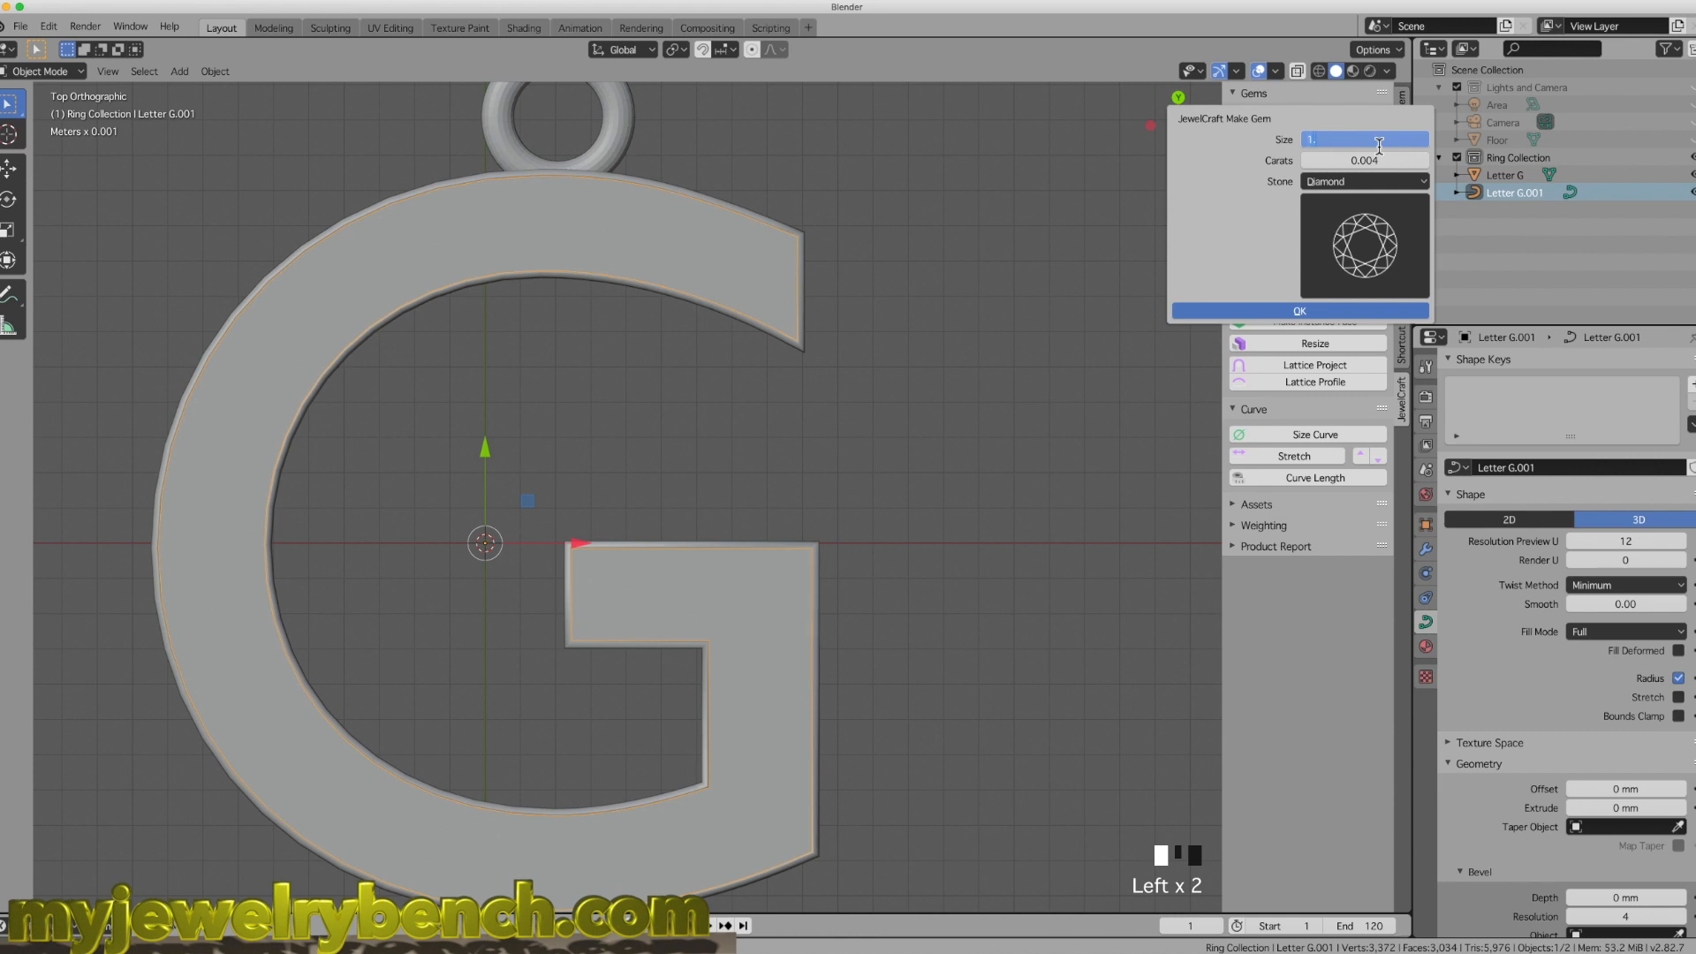
pyautogui.click(1320, 309)
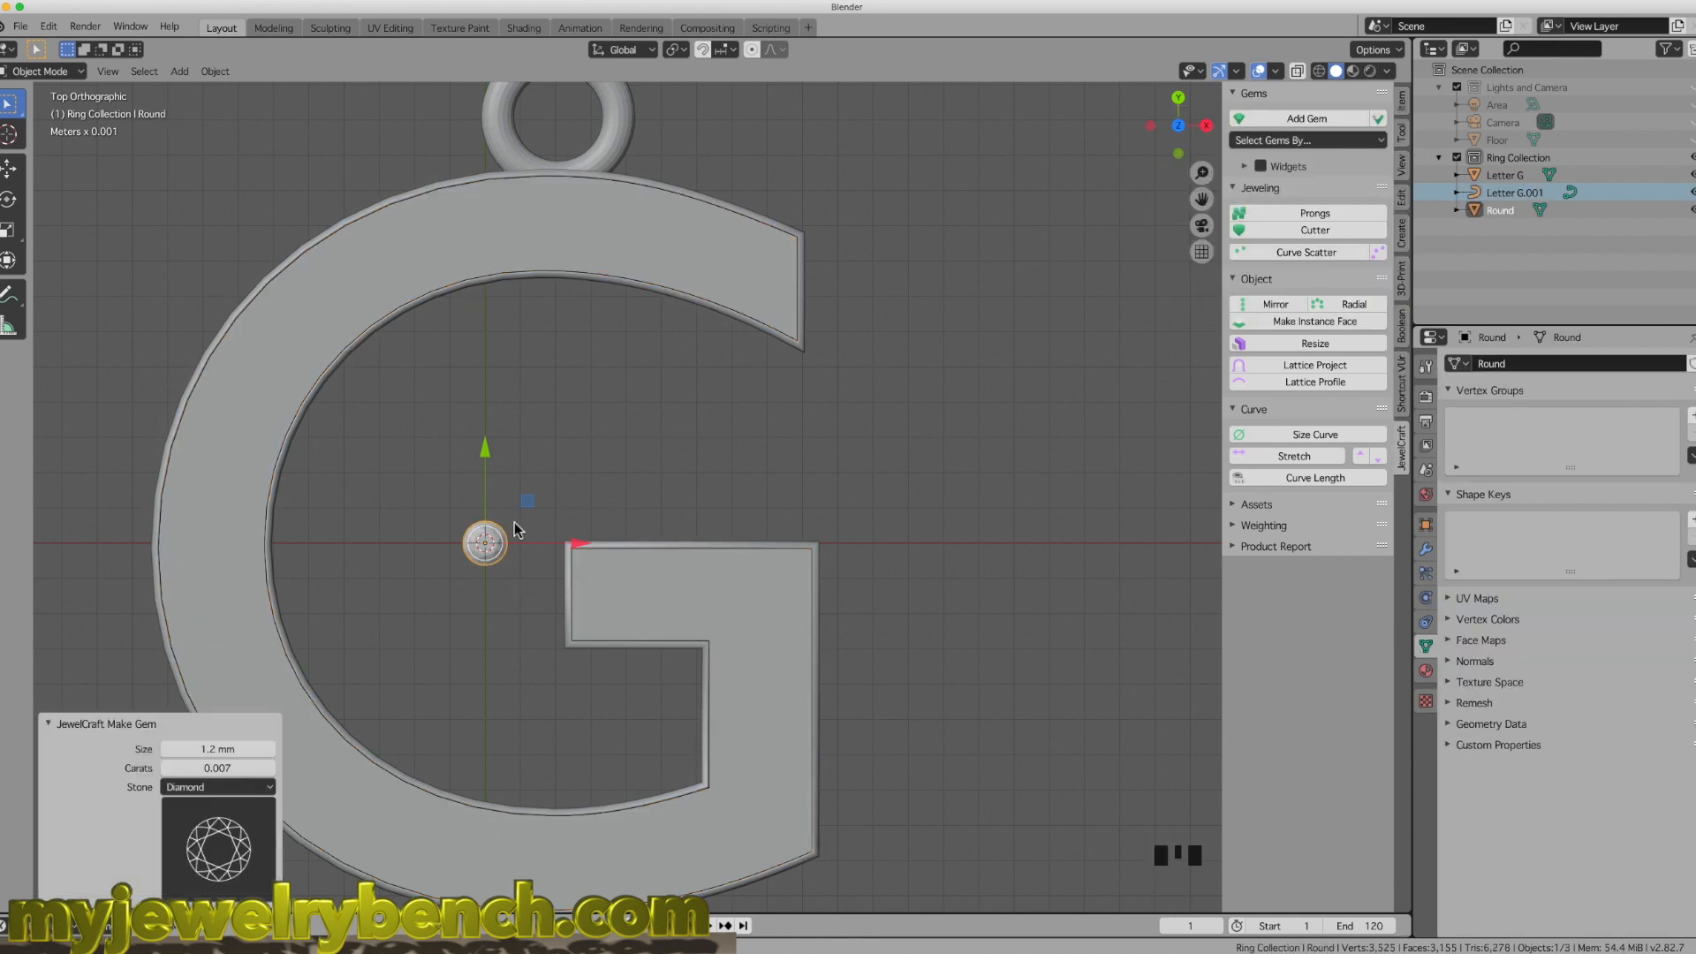
pyautogui.moveTo(415, 355); pyautogui.dragTo(442, 390, button='middle')
pyautogui.moveTo(449, 461); pyautogui.dragTo(445, 449)
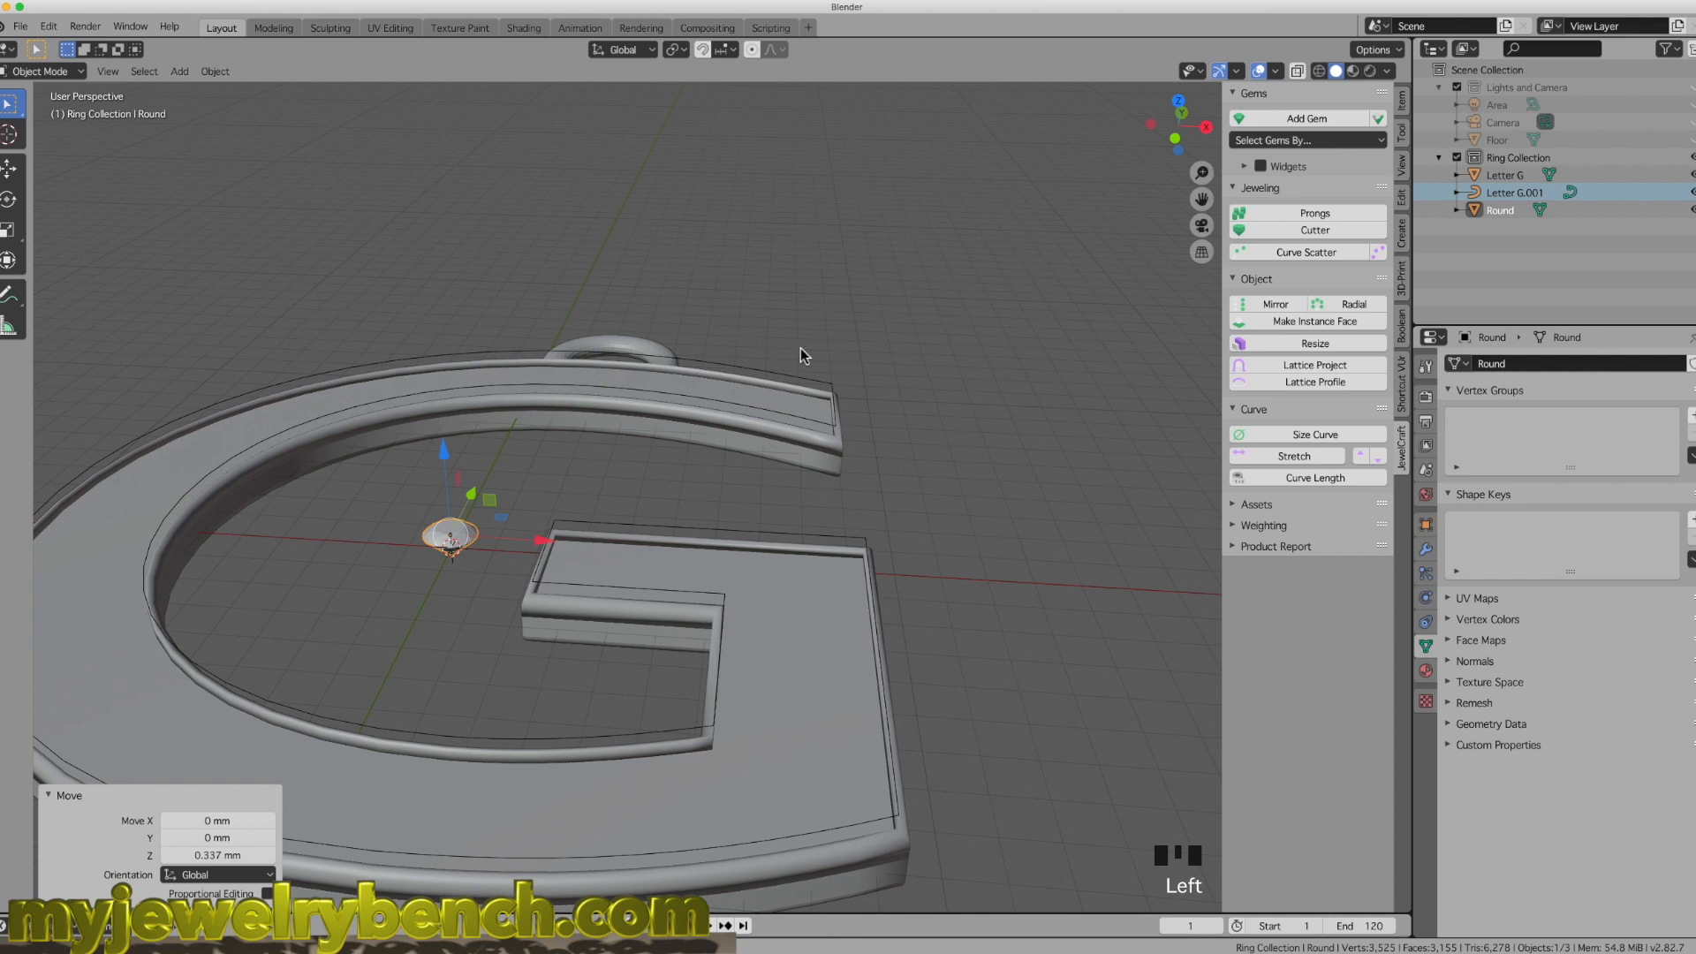
# Step: Scatter the gem along the rim curve with Curve Scatter, using 86 objects and an offset of -0.44 mm
pyautogui.keyDown('shift'); pyautogui.click(807, 382); pyautogui.keyUp('shift')
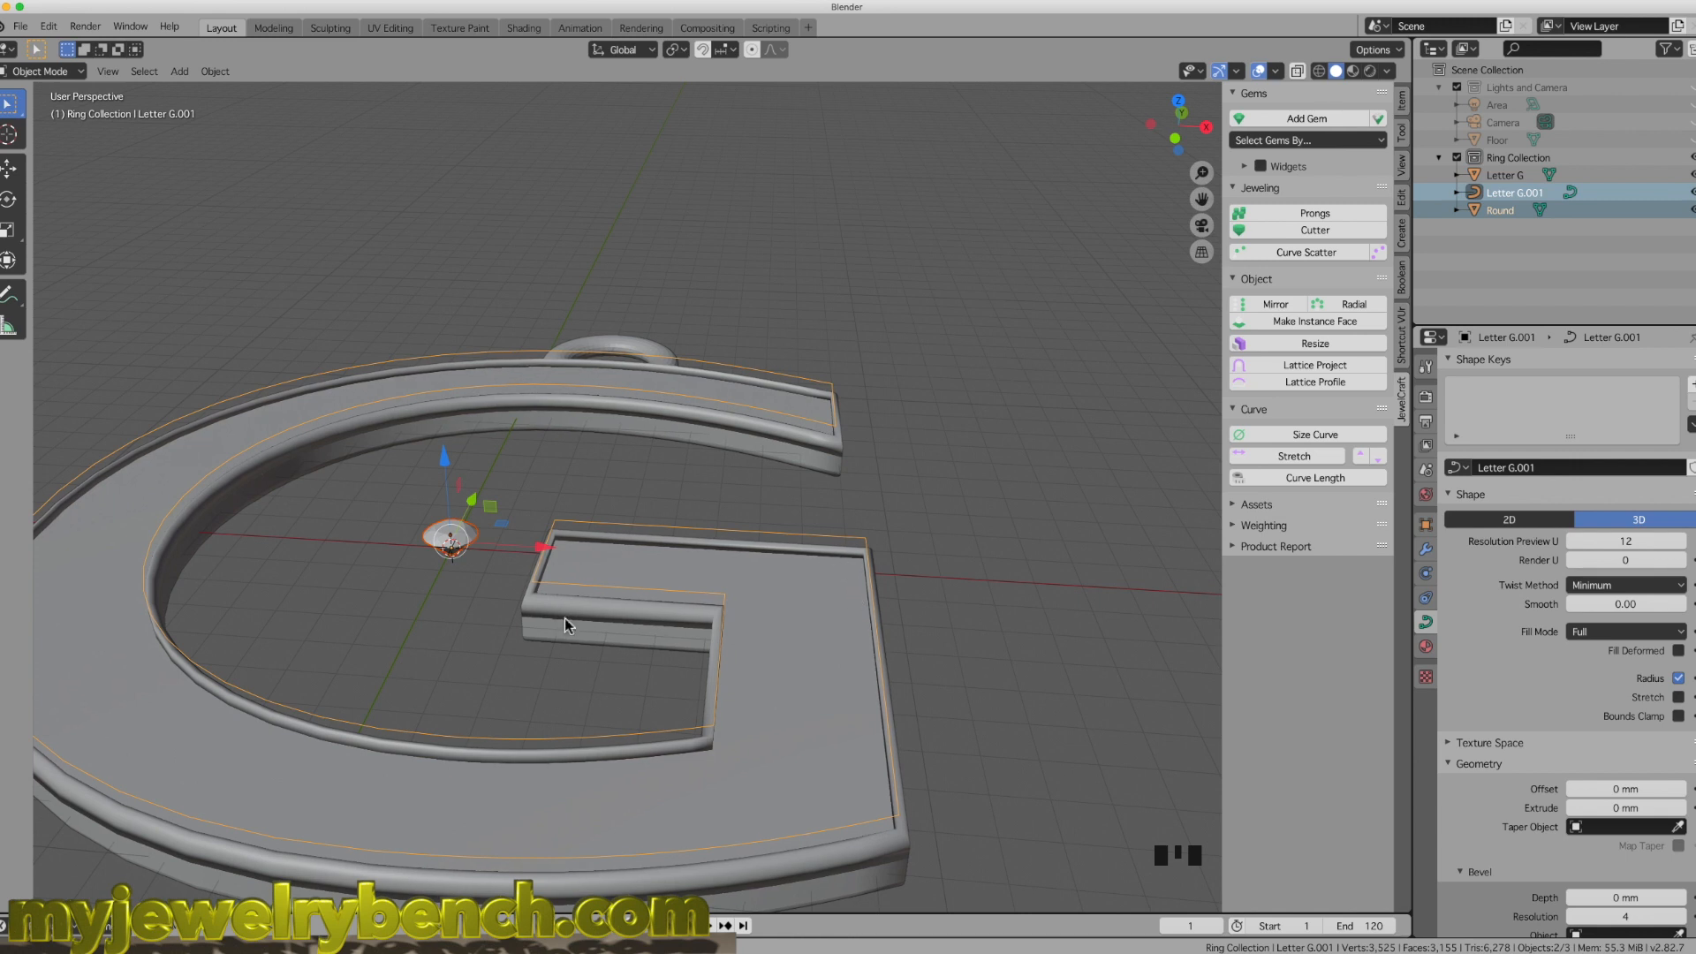
pyautogui.click(1298, 254)
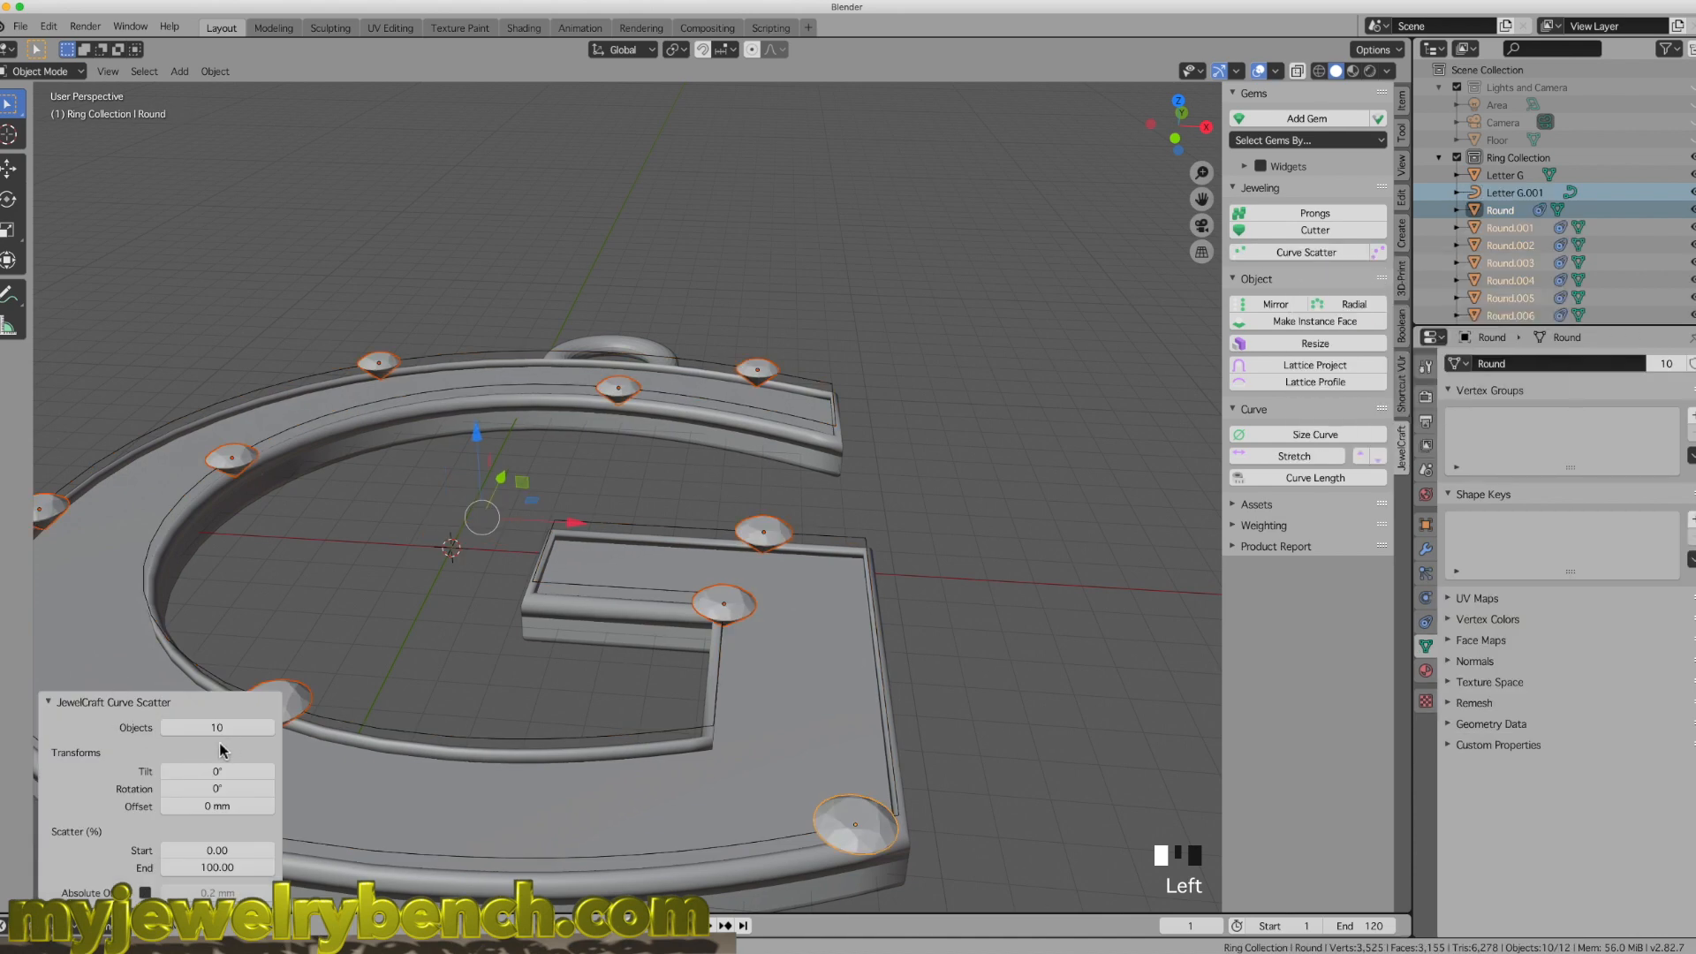
pyautogui.scroll(-3, 220, 750)
pyautogui.moveTo(206, 736); pyautogui.dragTo(269, 723)
pyautogui.moveTo(352, 666); pyautogui.dragTo(353, 712, button='middle')
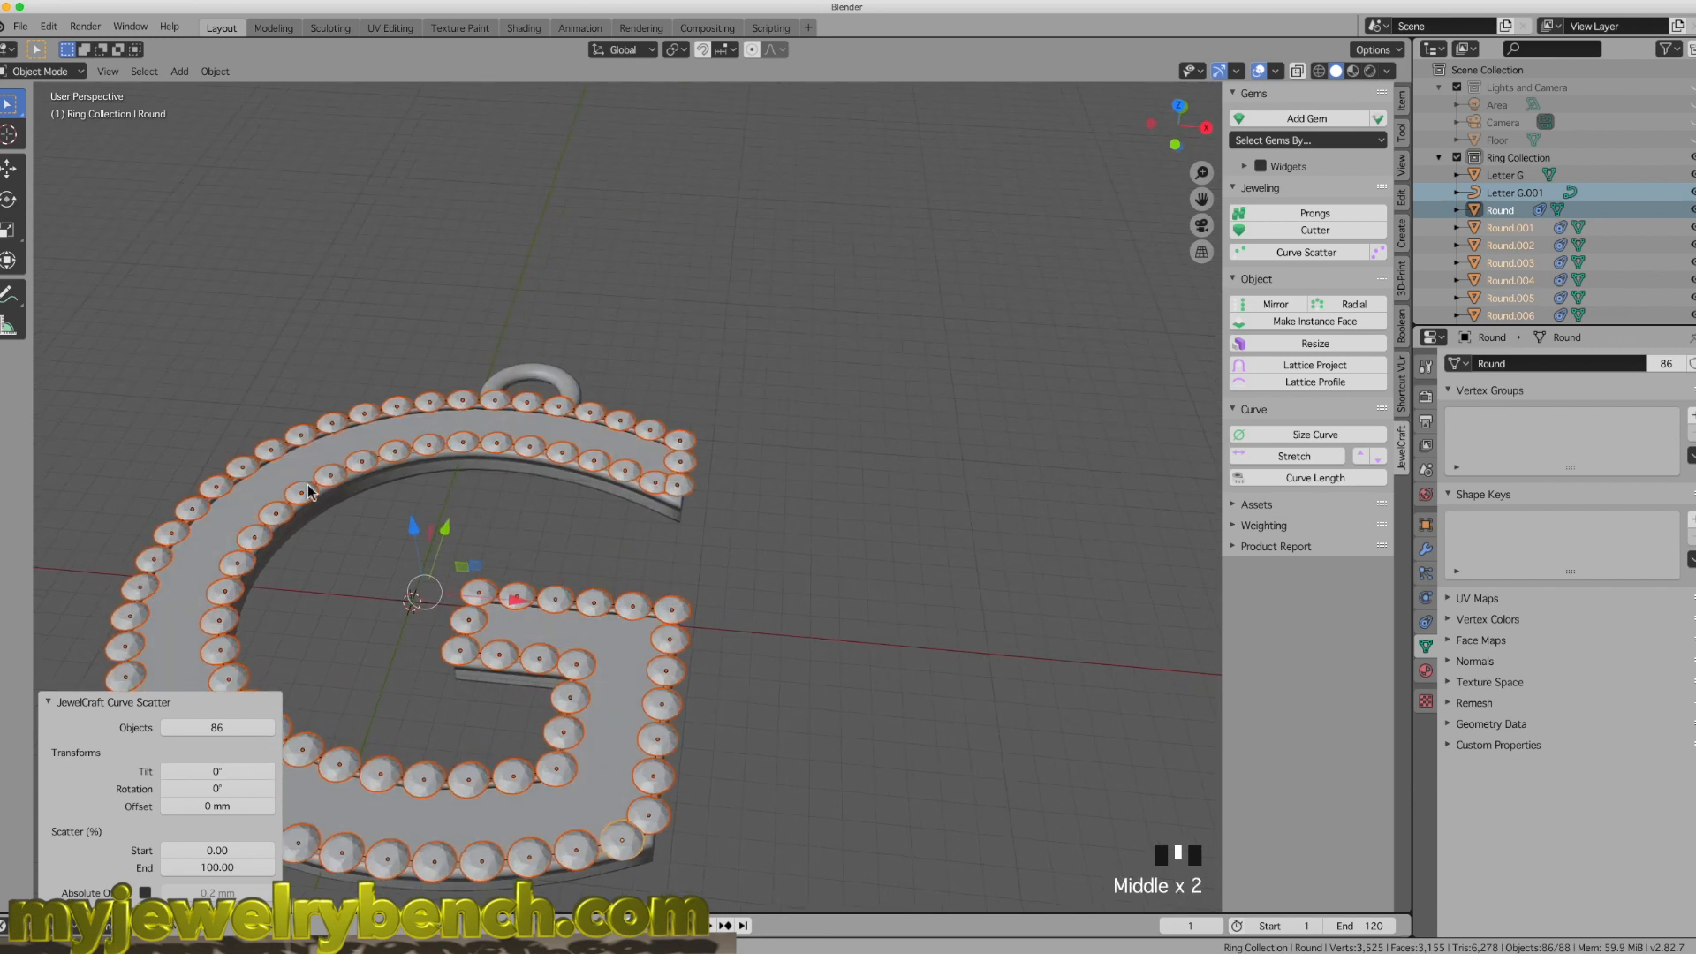
pyautogui.moveTo(217, 805); pyautogui.dragTo(226, 808)
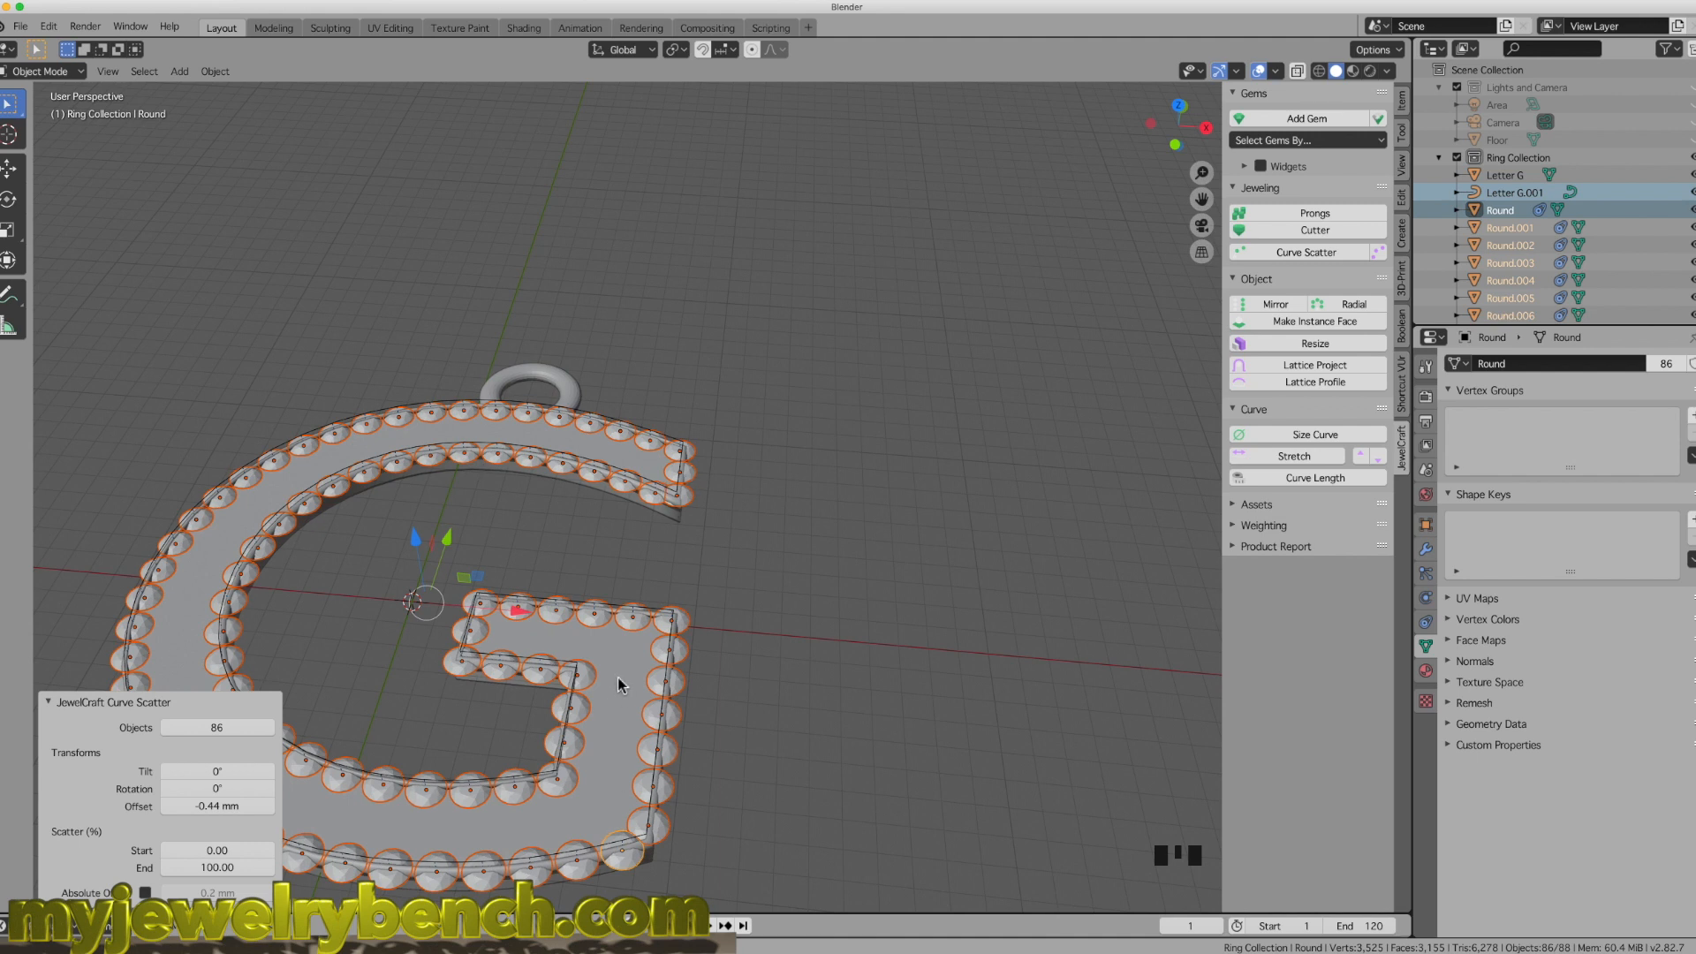
# Step: Edit the rim curve in top view and move the lower-left corner control point of the G's crossbar inward and upward
pyautogui.click(620, 613)
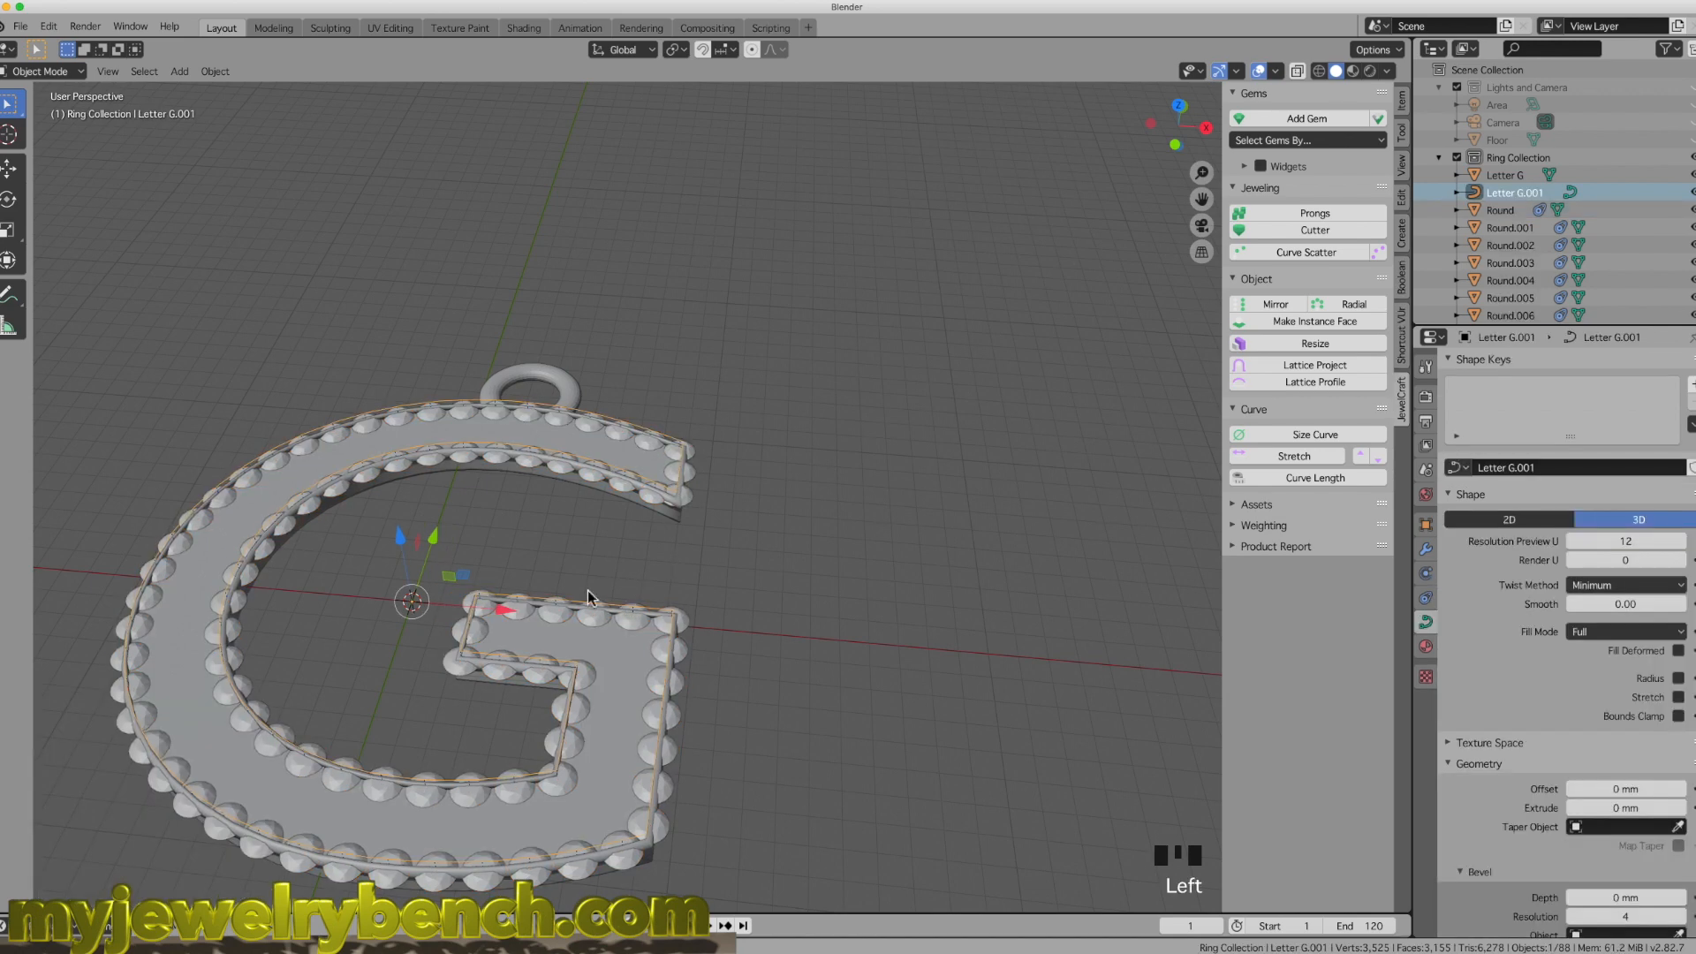
pyautogui.press('Tab')
pyautogui.moveTo(578, 611); pyautogui.dragTo(517, 606, button='middle')
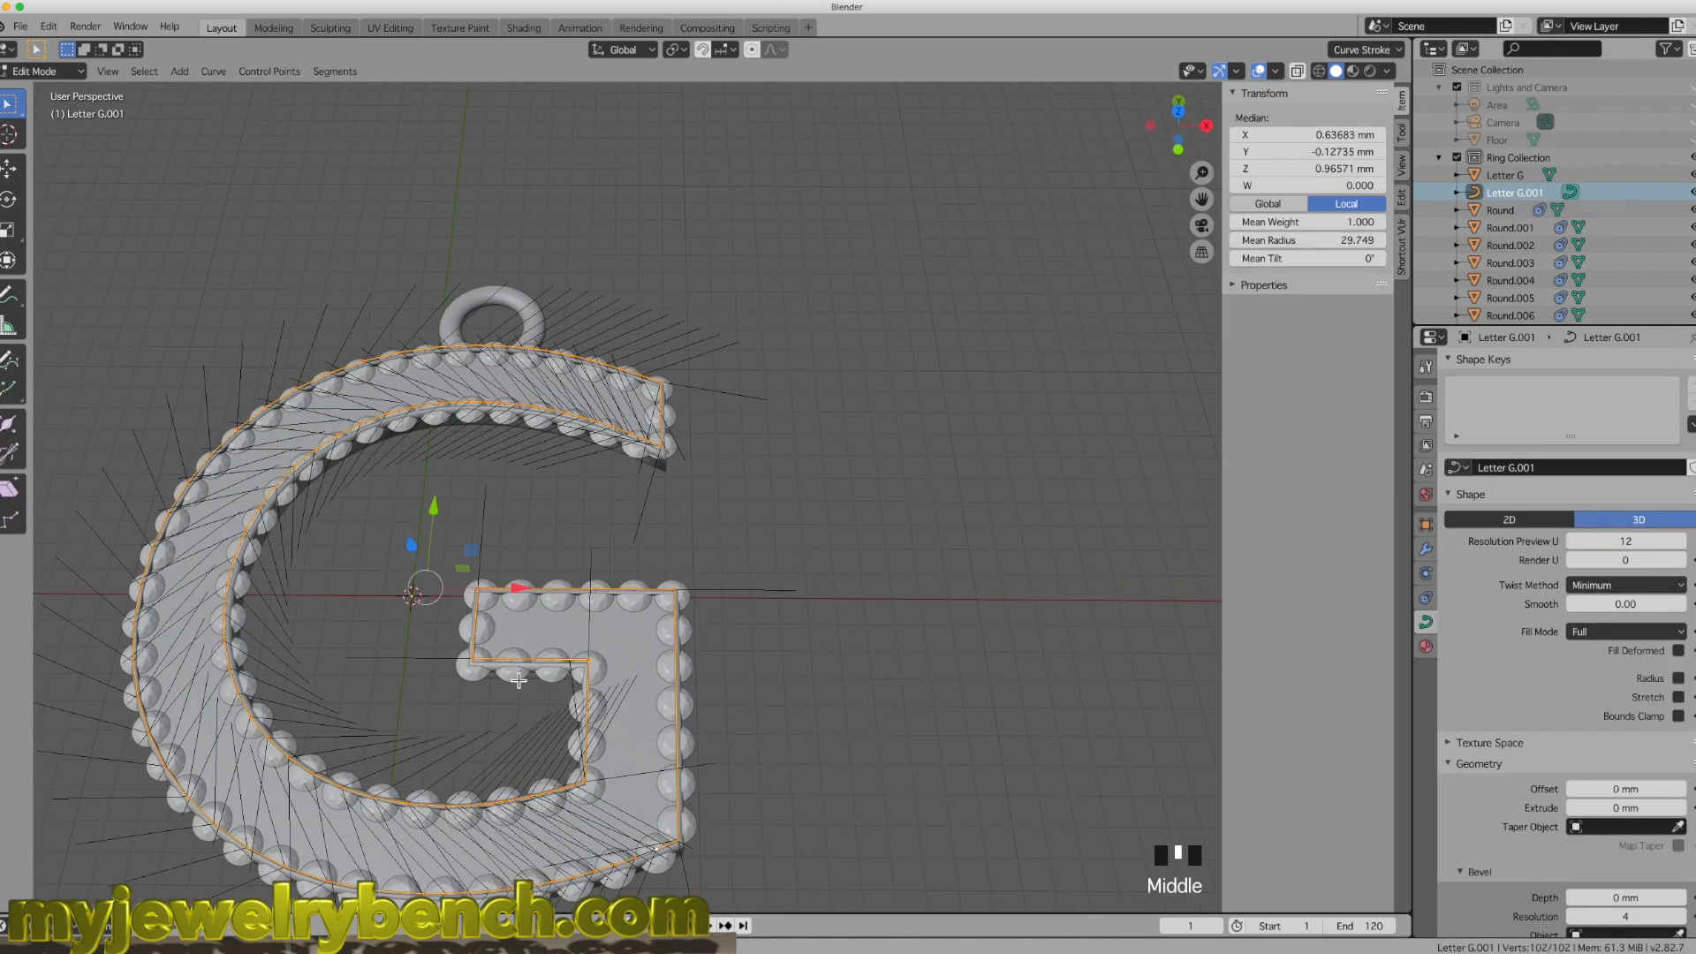
pyautogui.click(477, 661)
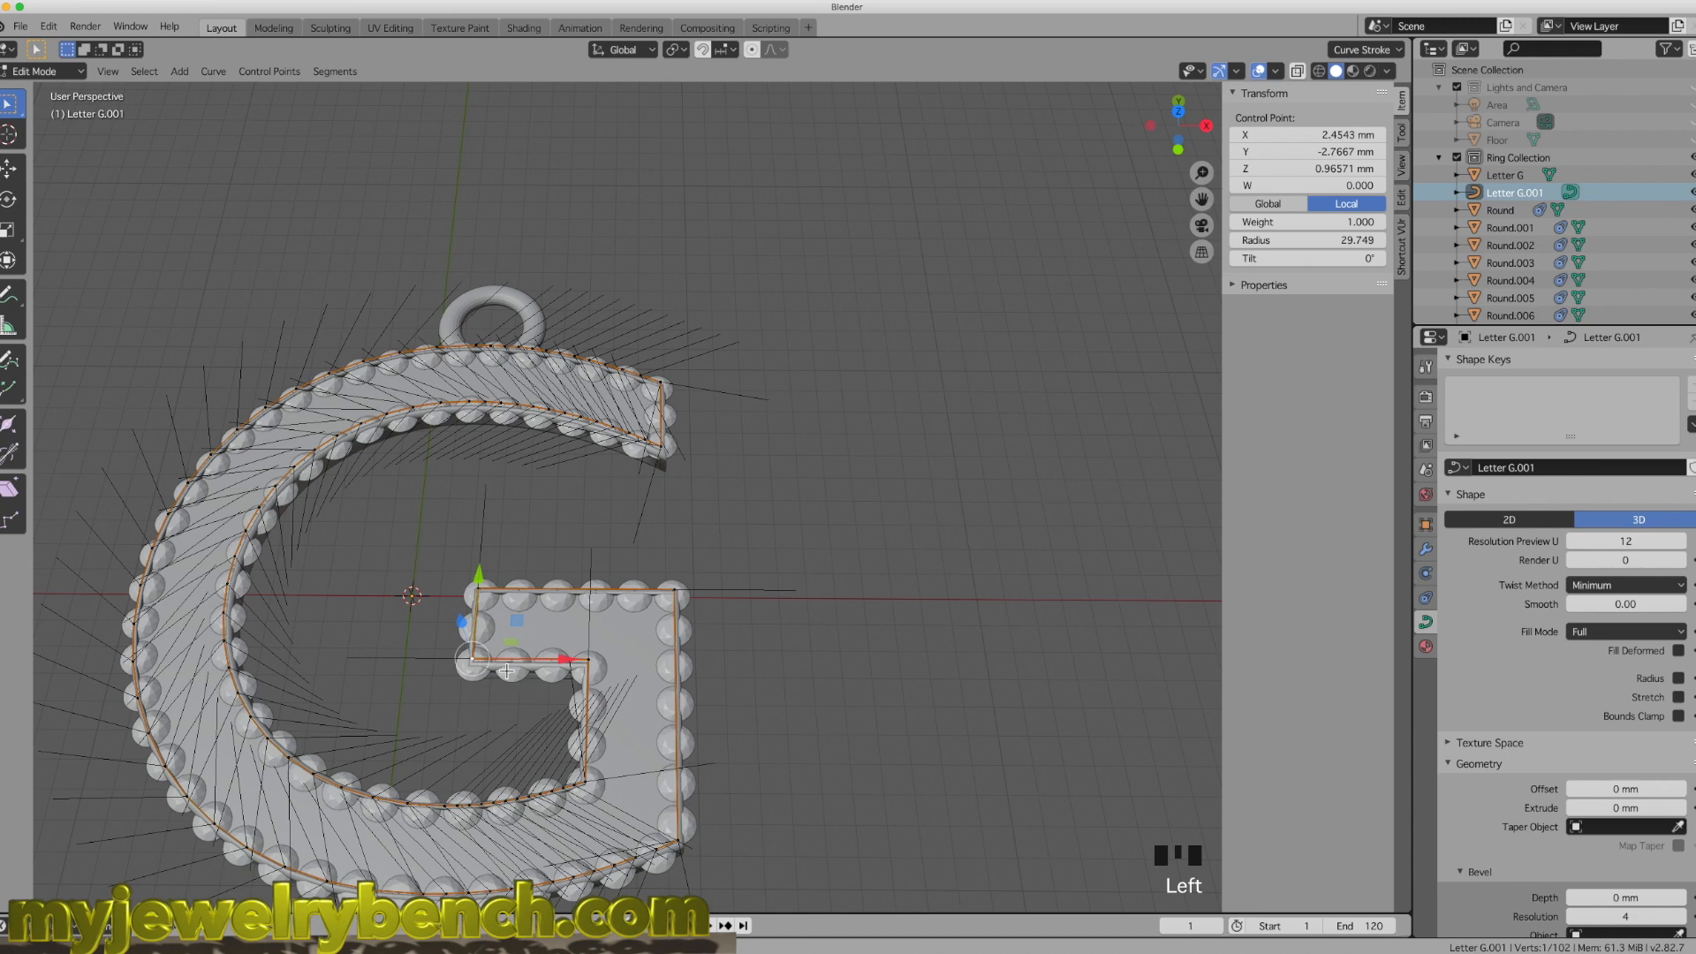
pyautogui.press('KP_7')
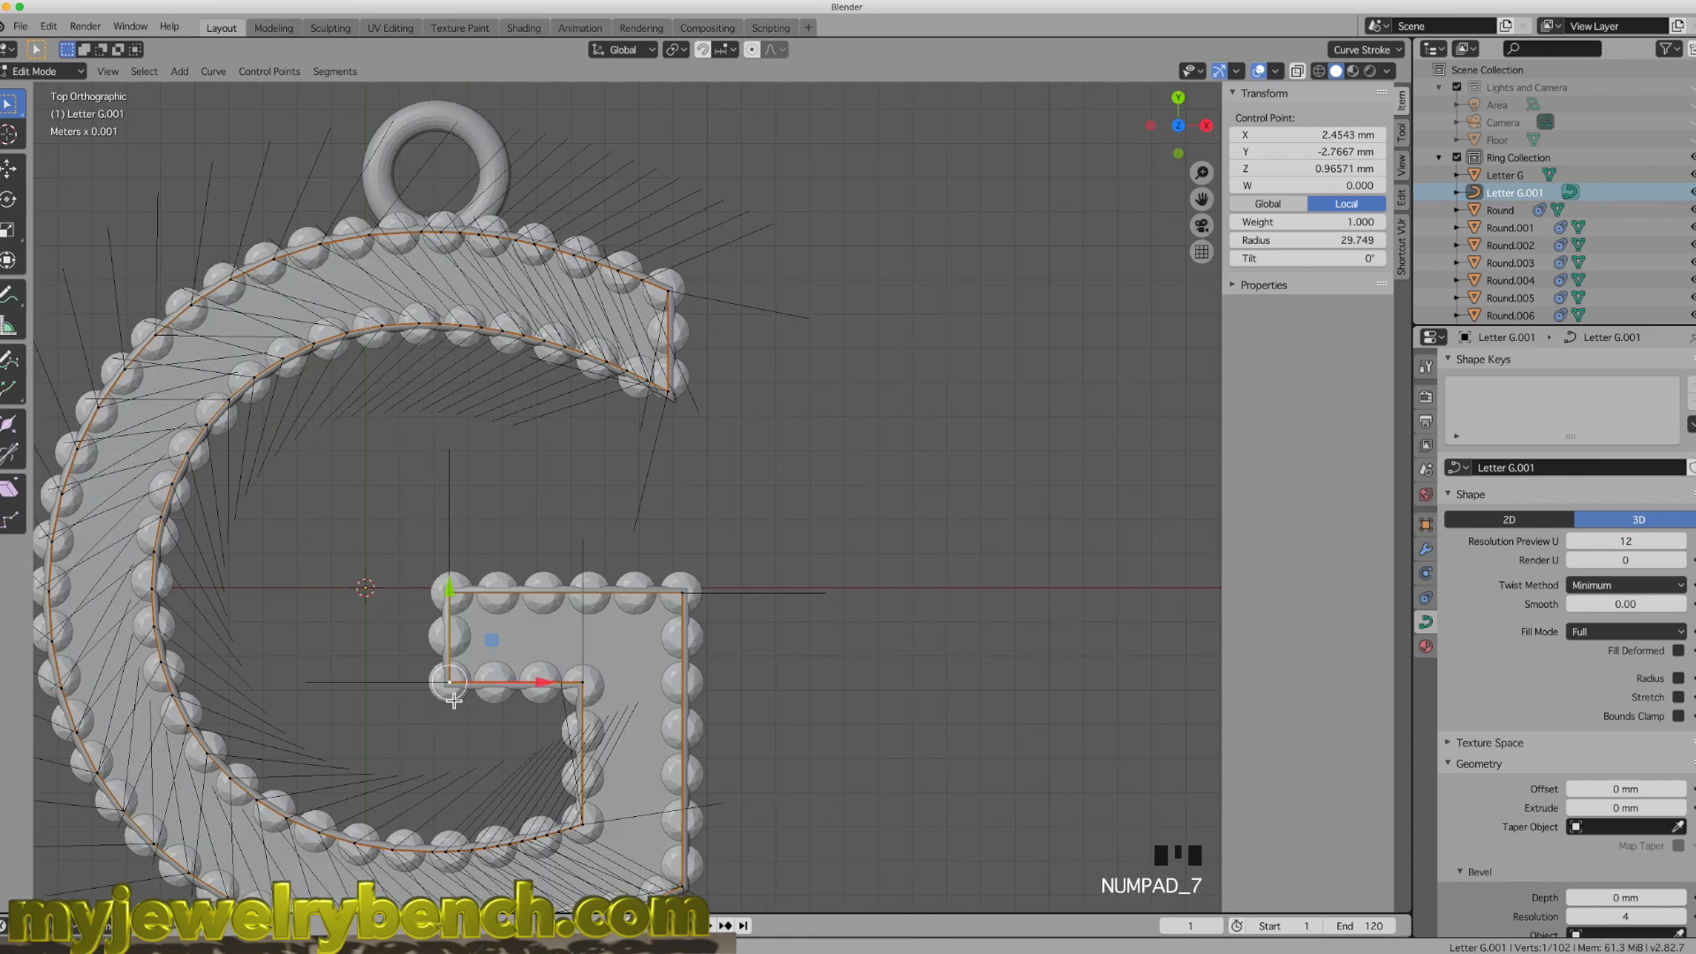
pyautogui.press('g')
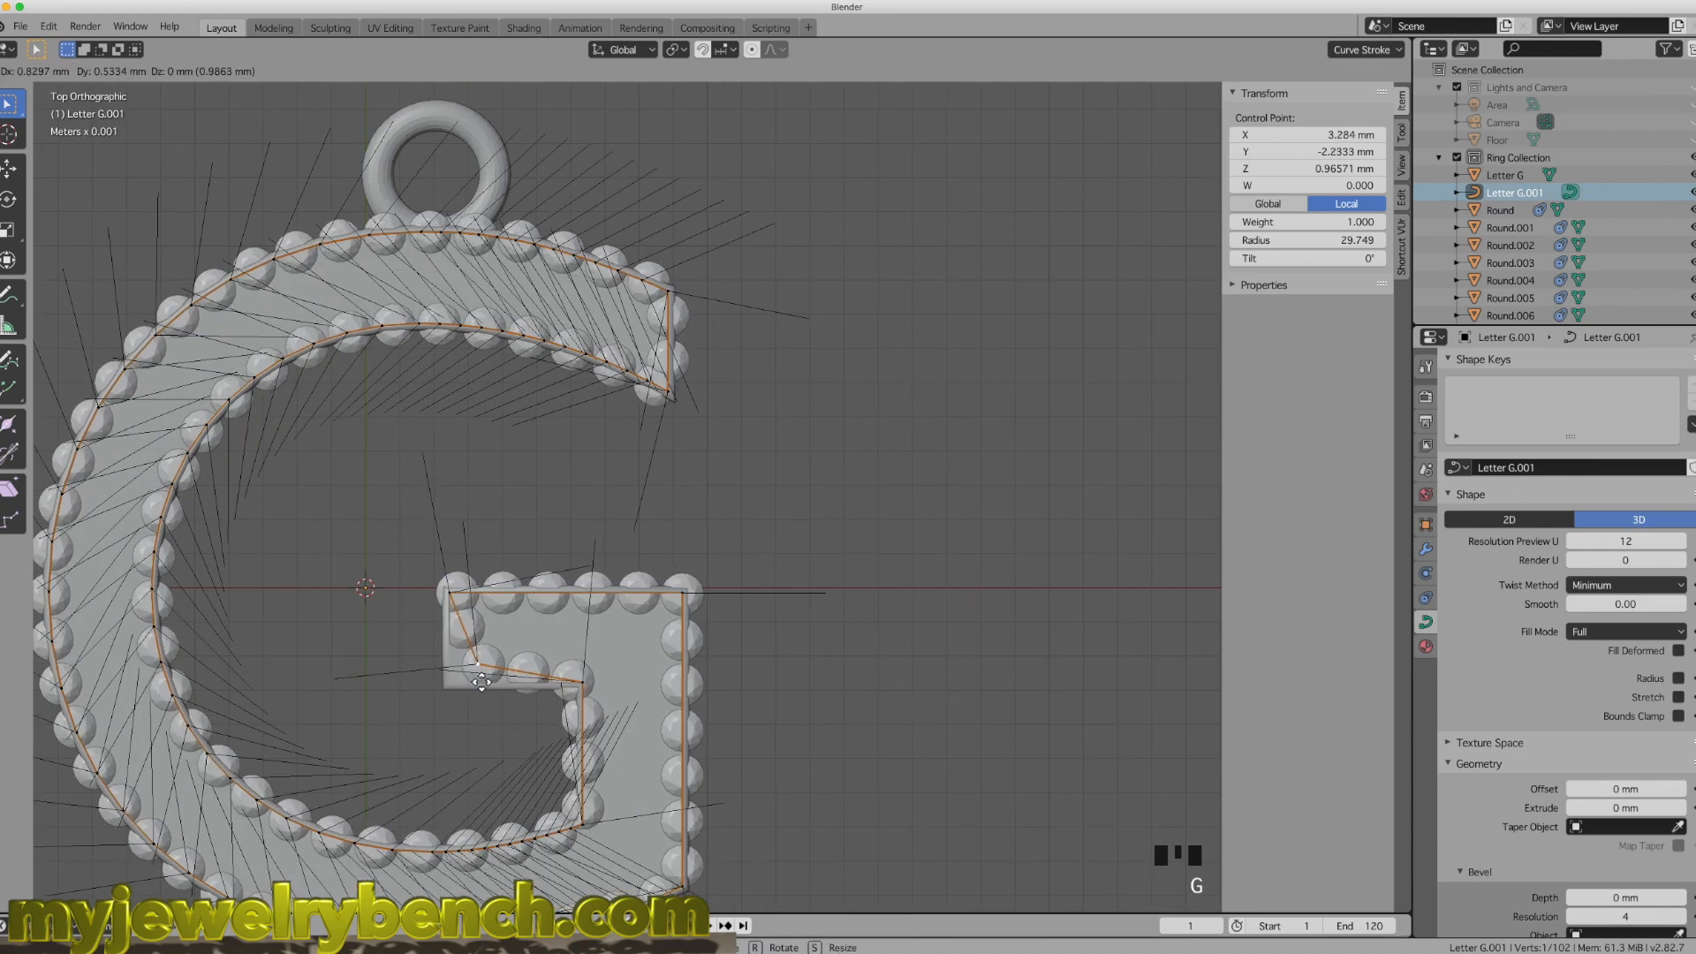
pyautogui.click(478, 676)
# Step: Move the crossbar's inner corner point about 0.79 mm along X and 0.75 mm along Y, and its lower-left point about -0.85 mm along X
pyautogui.click(583, 681)
pyautogui.press('g')
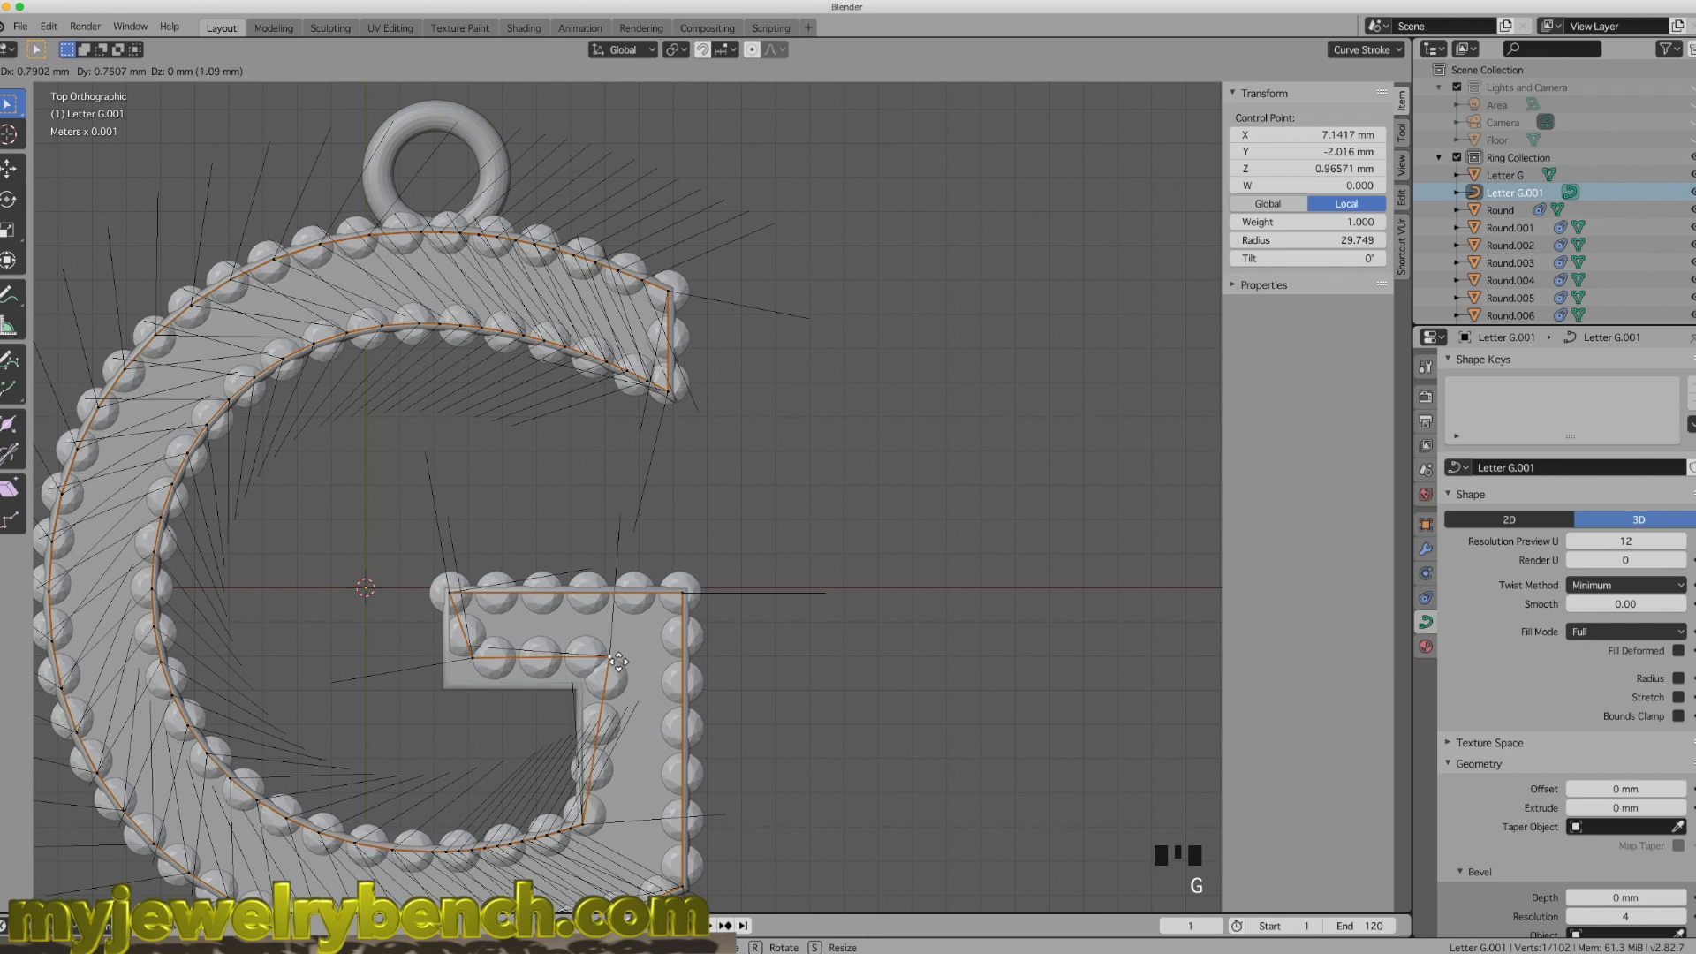
pyautogui.click(617, 661)
pyautogui.click(475, 662)
pyautogui.press('g')
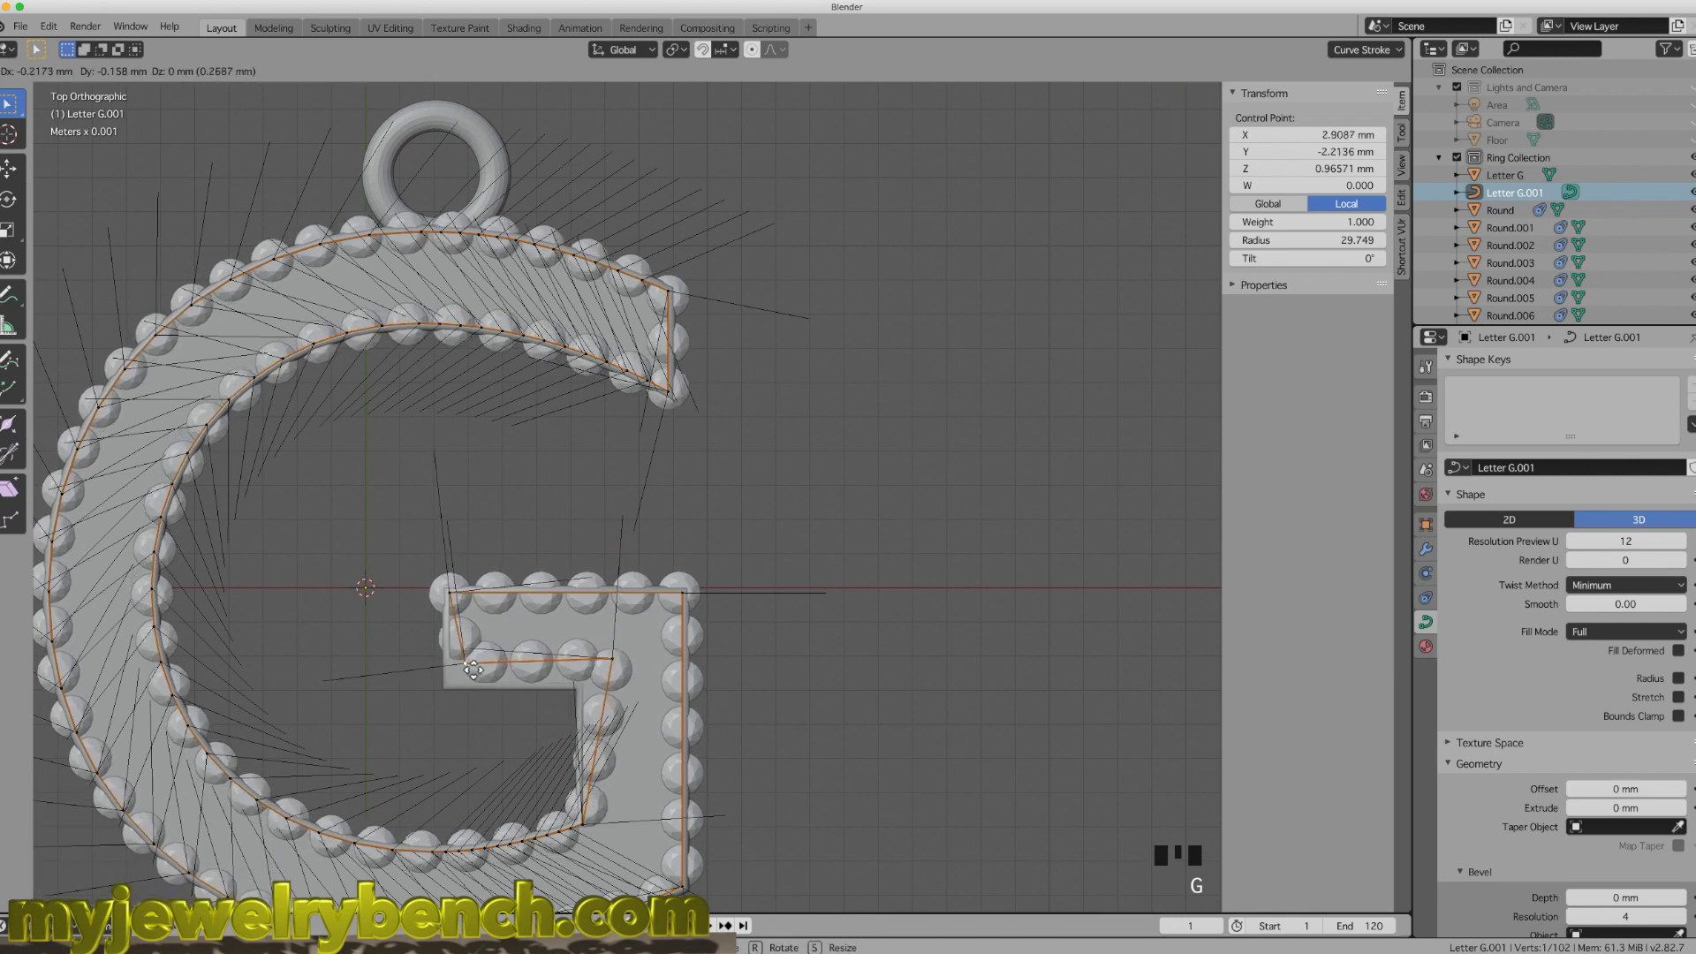
pyautogui.click(453, 664)
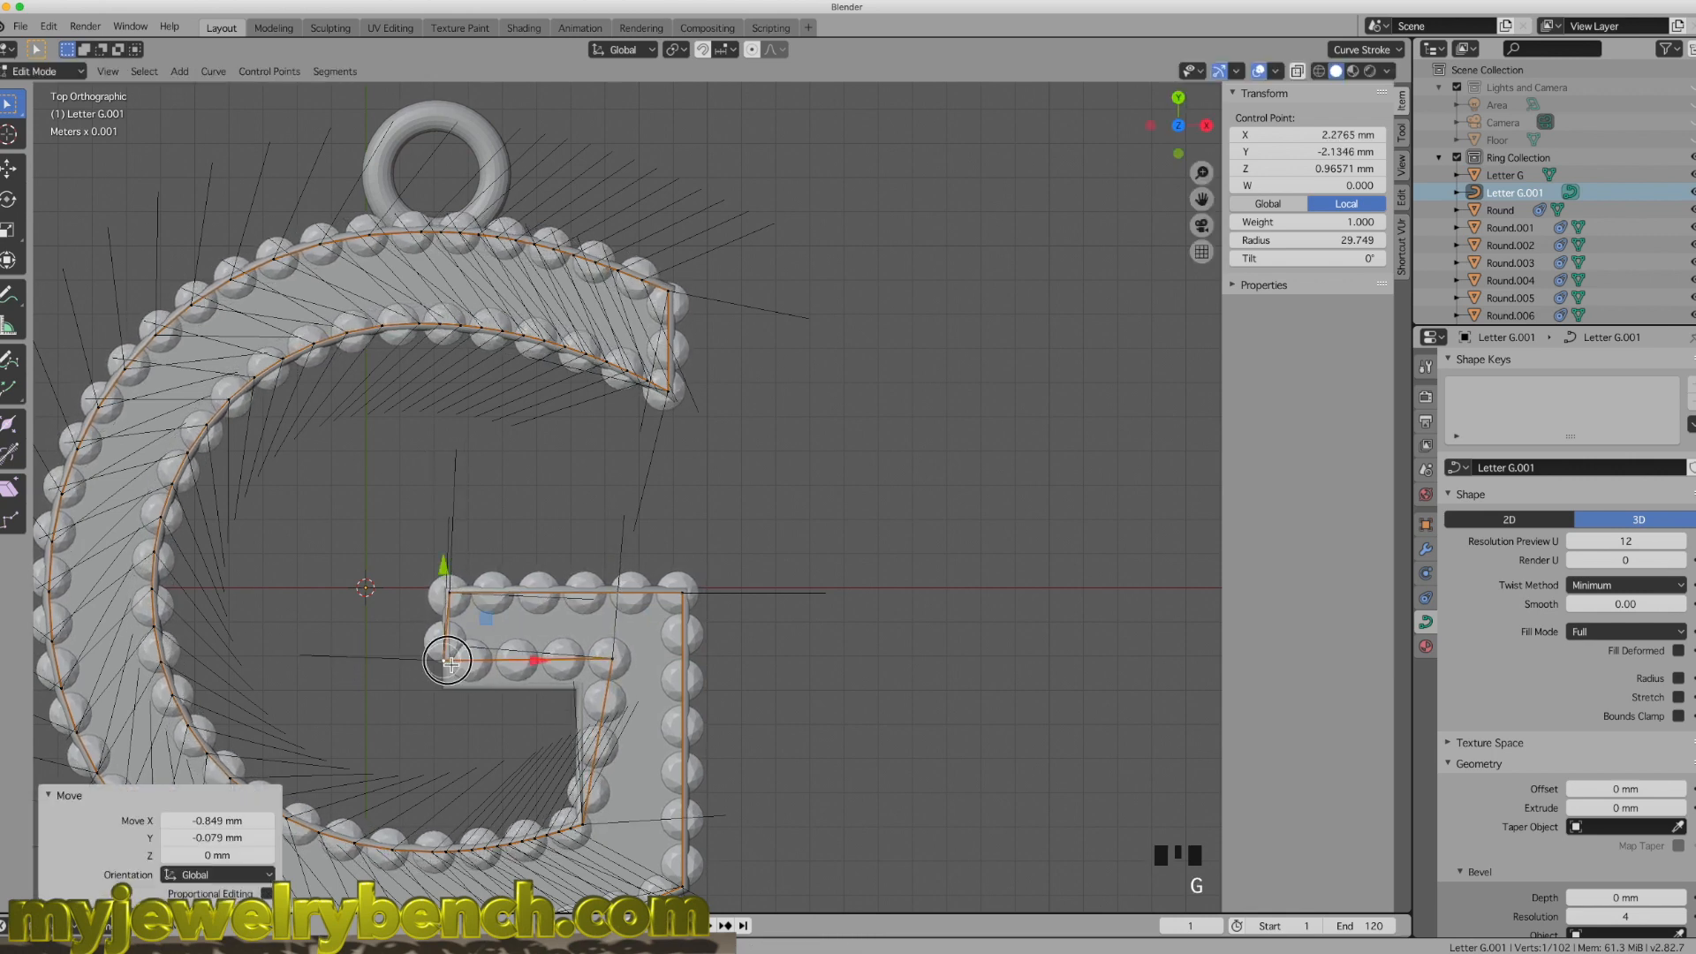
# Step: Move the stem's lower inner corner point about 0.81 mm along X, and the crossbar's upper-left point about -0.2 mm along X and -0.45 mm along Y
pyautogui.click(587, 827)
pyautogui.press('g')
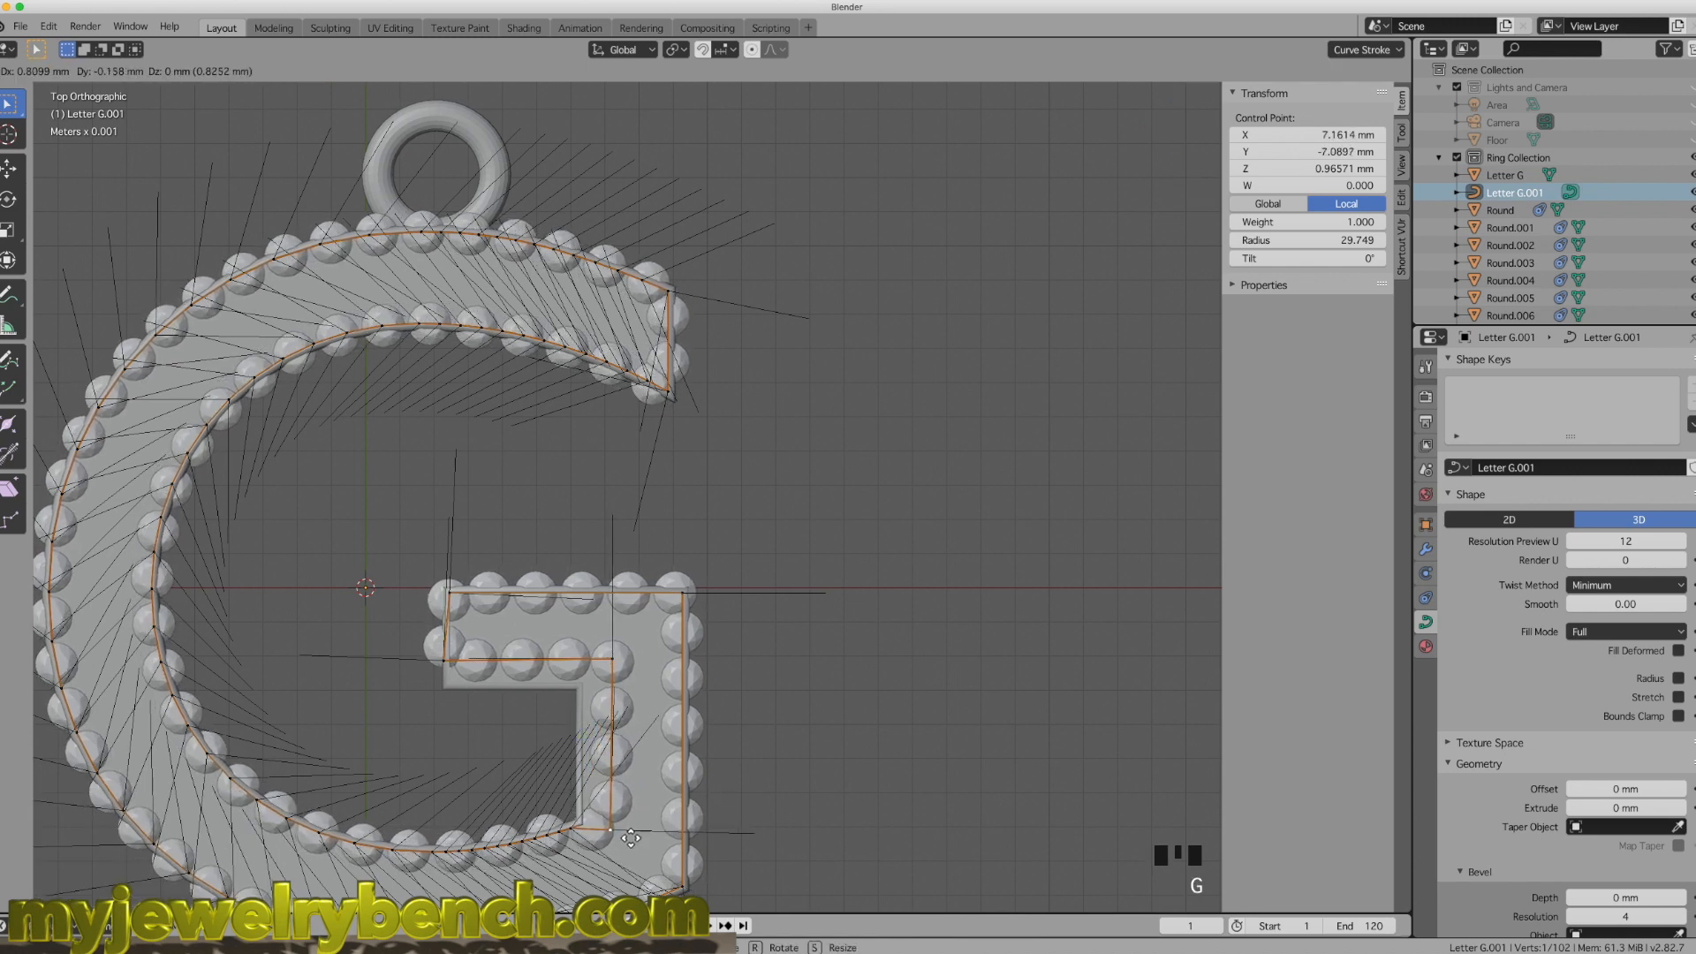
pyautogui.click(633, 834)
pyautogui.click(450, 592)
pyautogui.press('g')
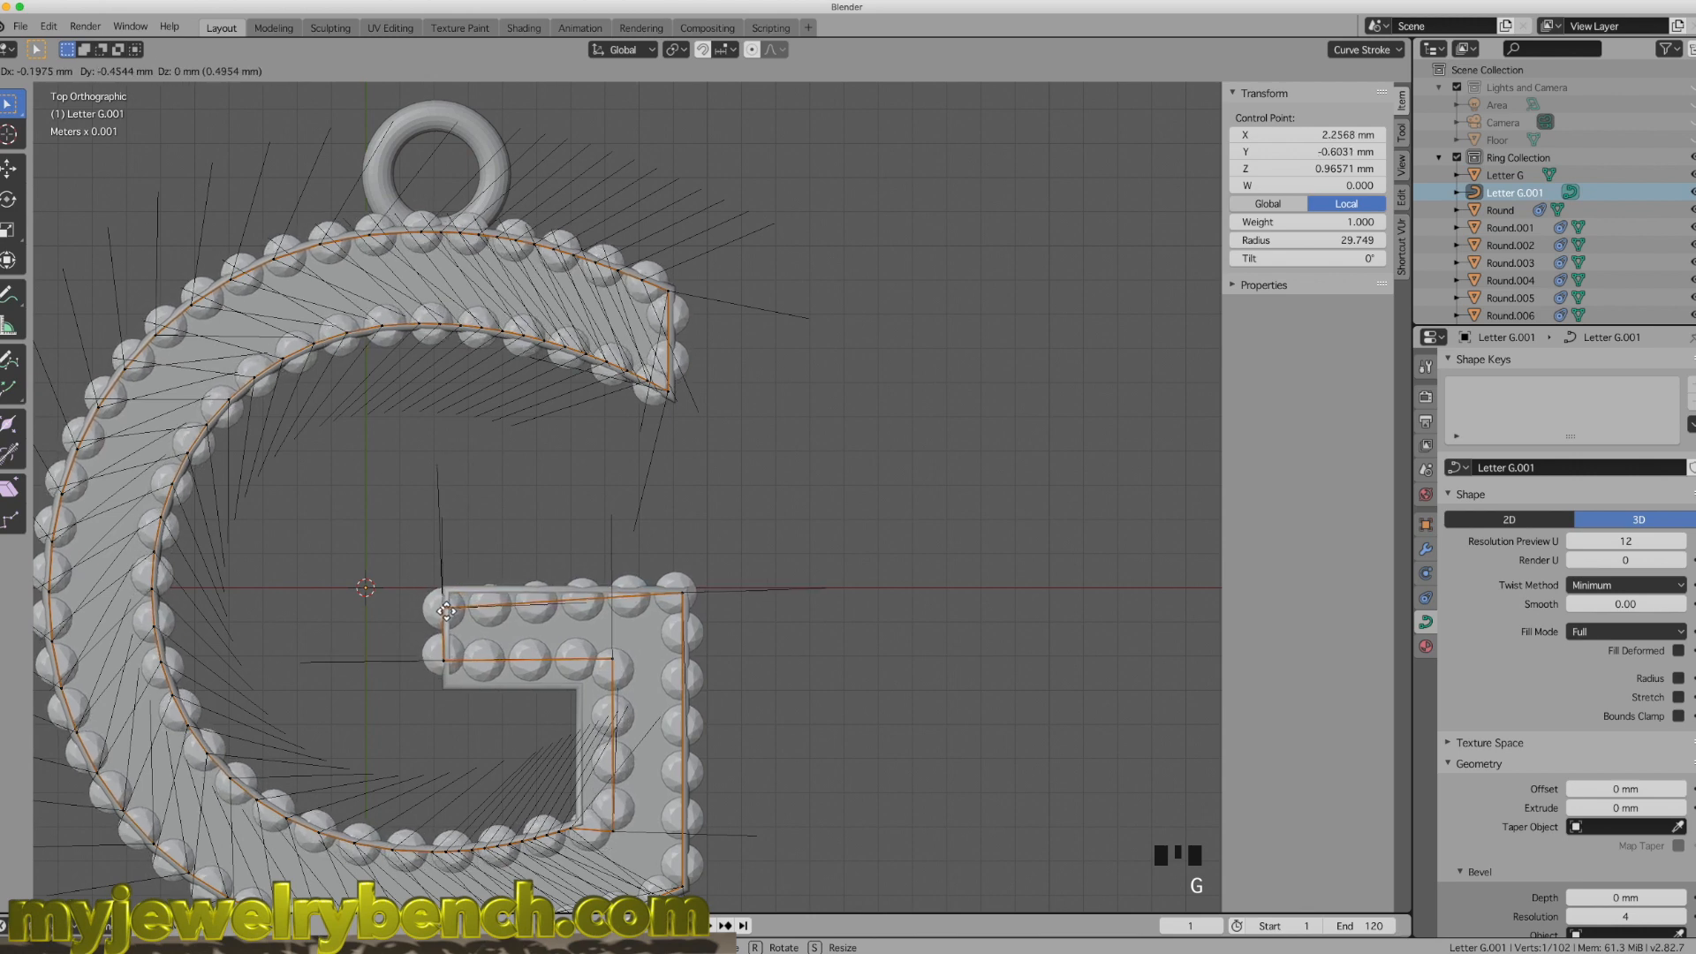
pyautogui.click(445, 609)
# Step: Bring the crossbar's upper-right corner point inward, ending with a move of about -1.28 mm along X and 0.22 mm along Y
pyautogui.click(686, 595)
pyautogui.press('g')
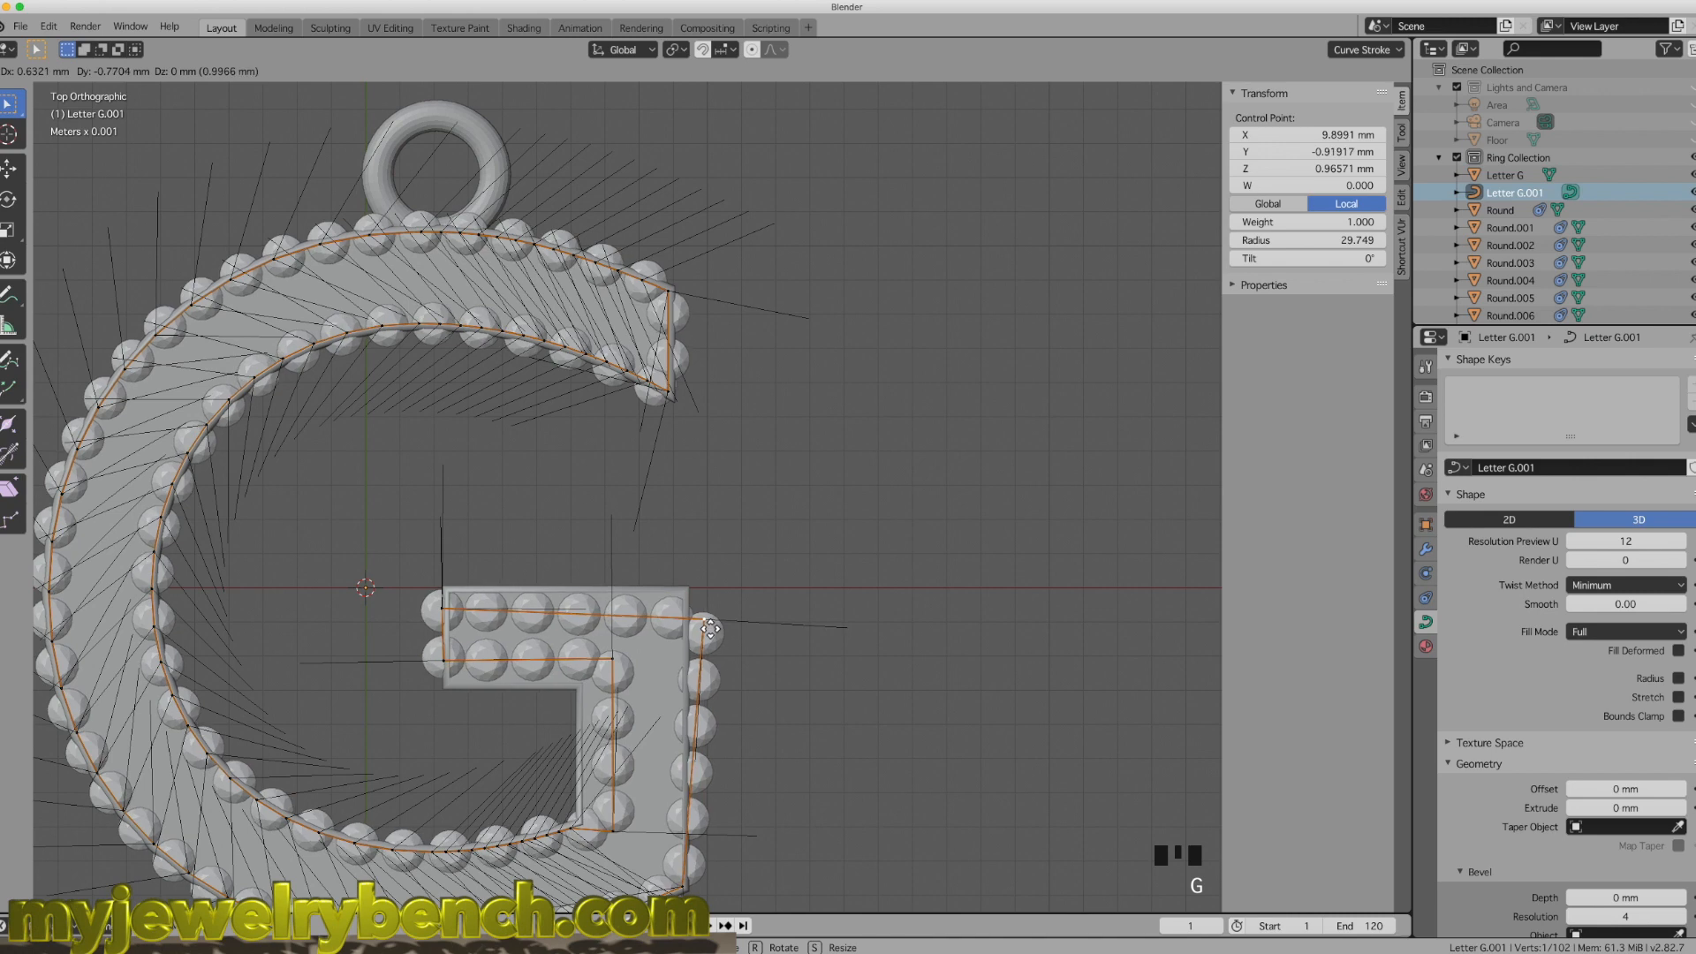
pyautogui.click(712, 628)
pyautogui.click(706, 622)
pyautogui.press('g')
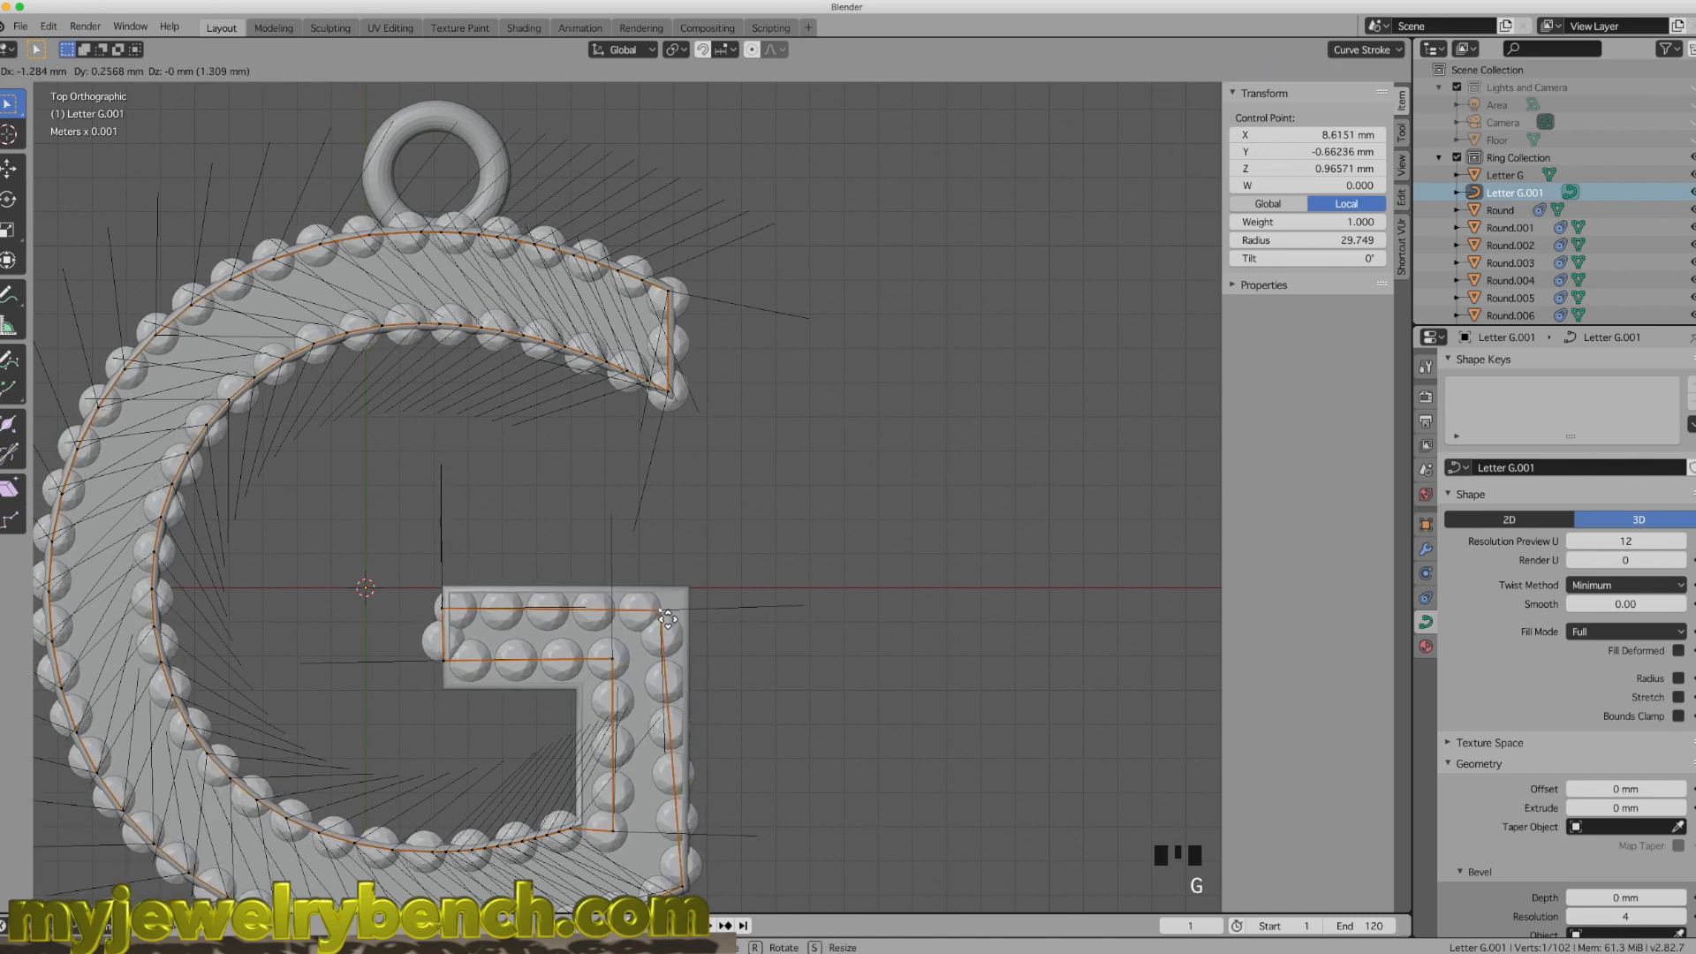
pyautogui.click(667, 618)
# Step: Move the lower-right corner point of the G's stem about -0.71 mm along X and 0.08 mm along Y
pyautogui.click(682, 890)
pyautogui.press('g')
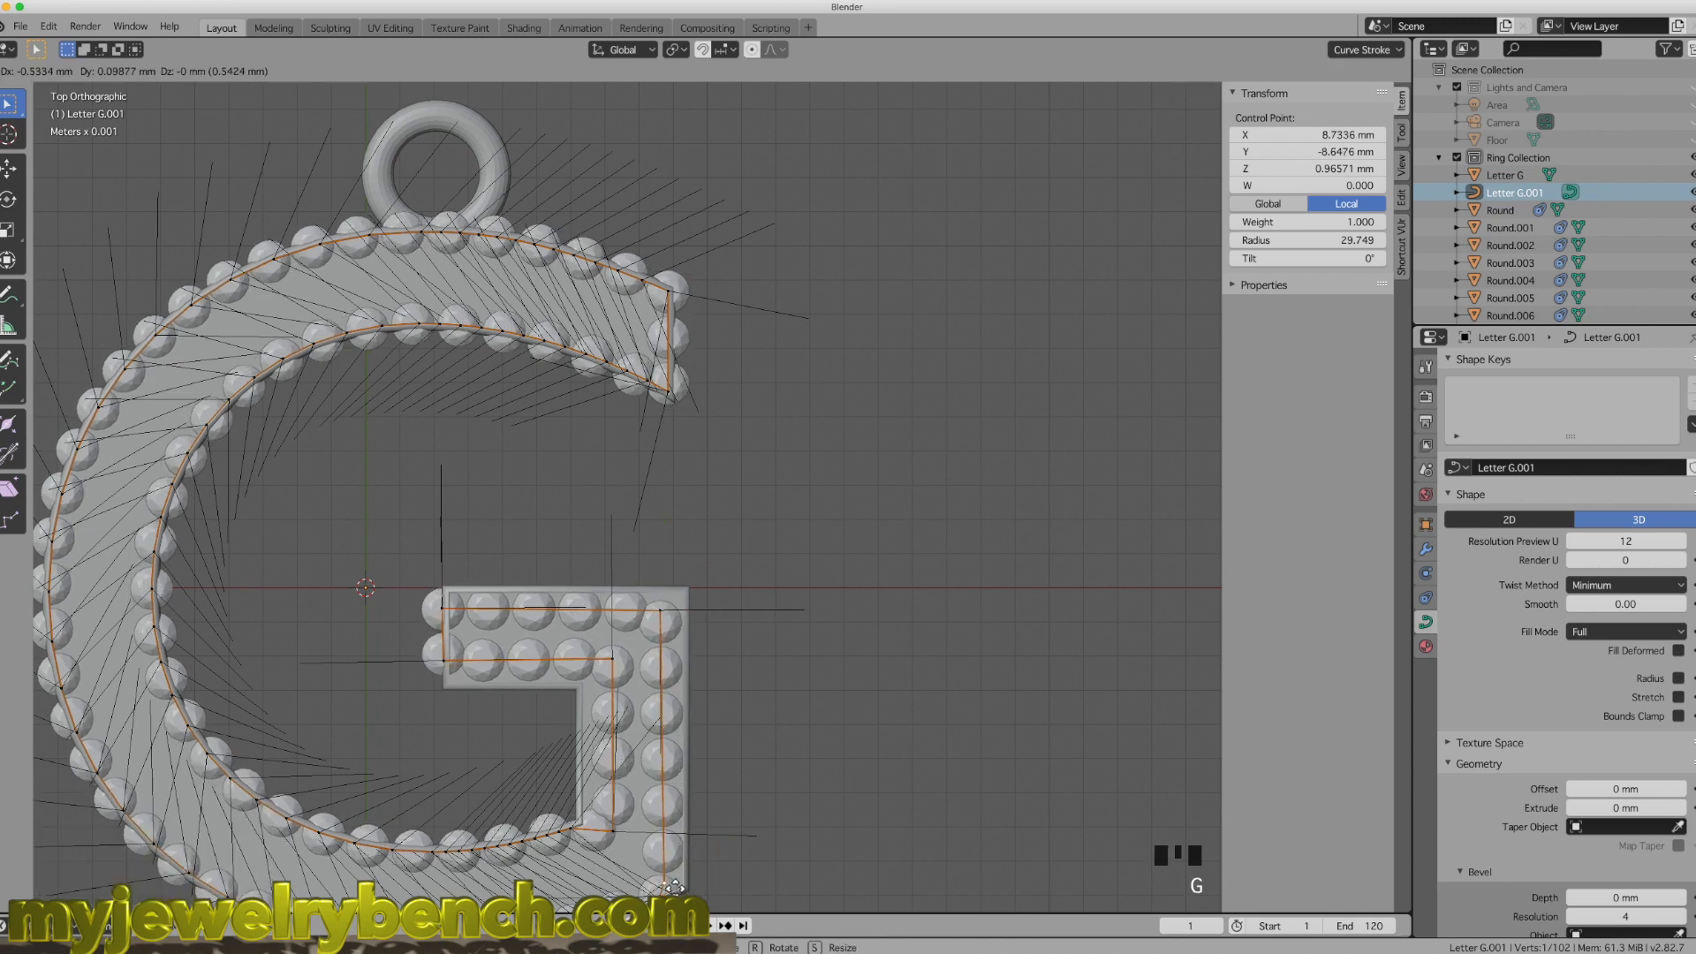
pyautogui.click(667, 888)
# Step: Move the two outer curve points beside the lower-right corner inward, by about -0.66 and 0.5 mm, and -1.3 and 0.41 mm, in X and Y
pyautogui.scroll(-4, 787, 681)
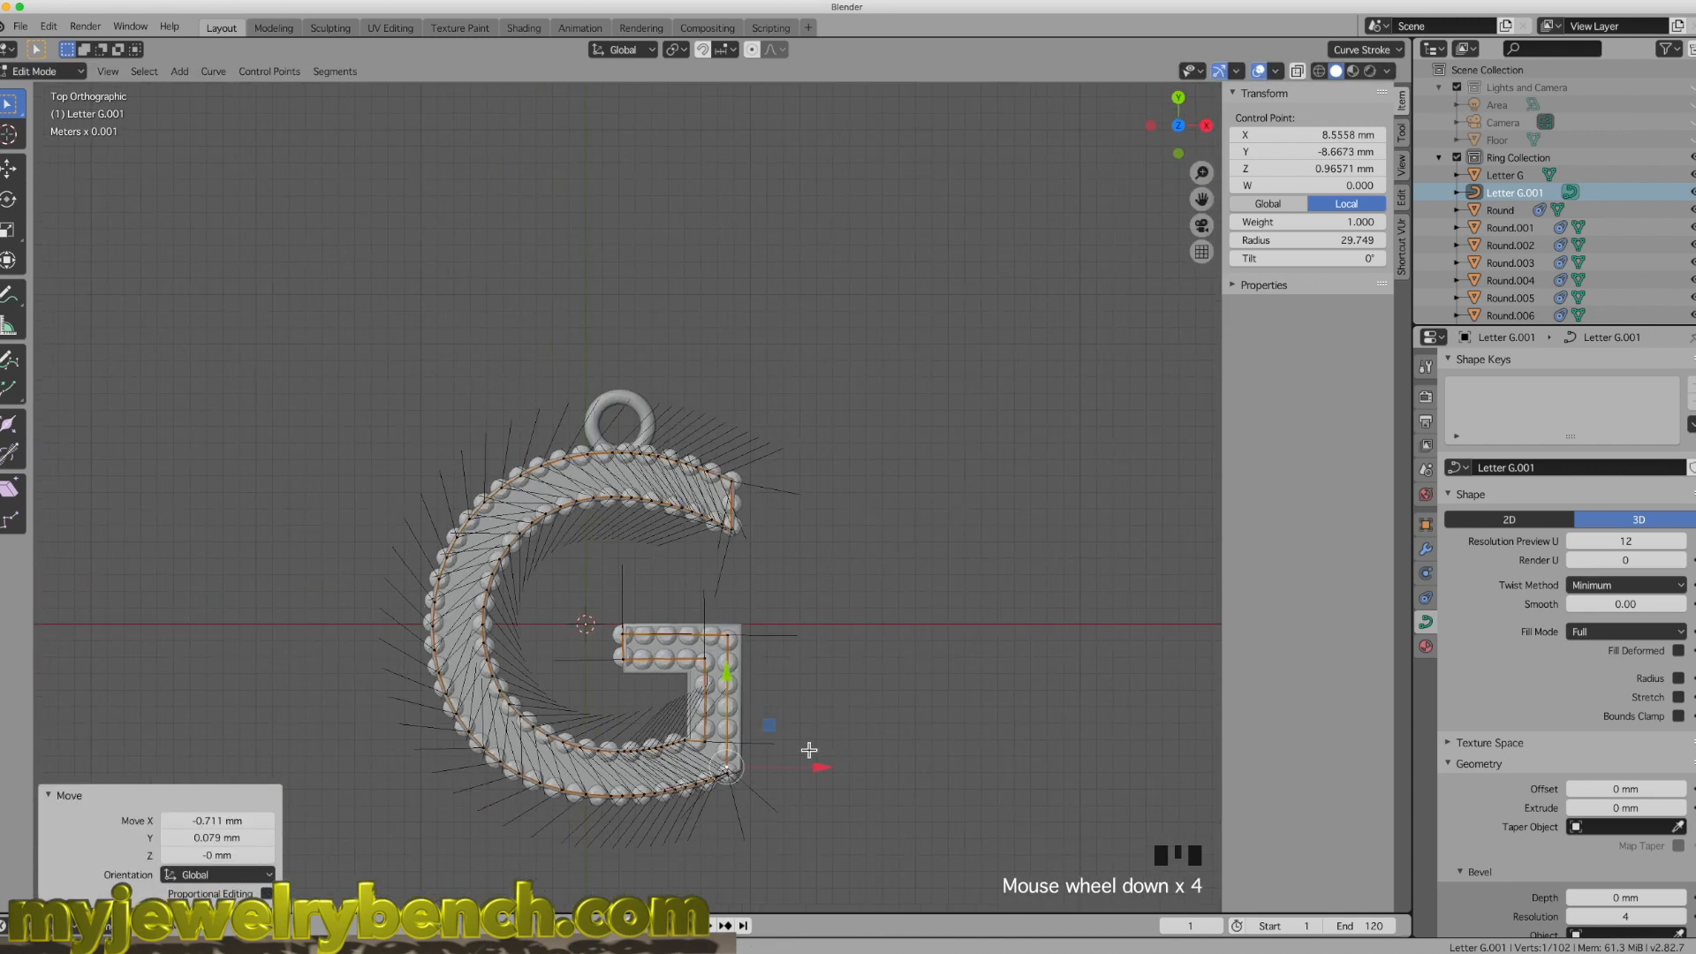
pyautogui.scroll(2, 716, 781)
pyautogui.scroll(5, 716, 781)
pyautogui.click(768, 745)
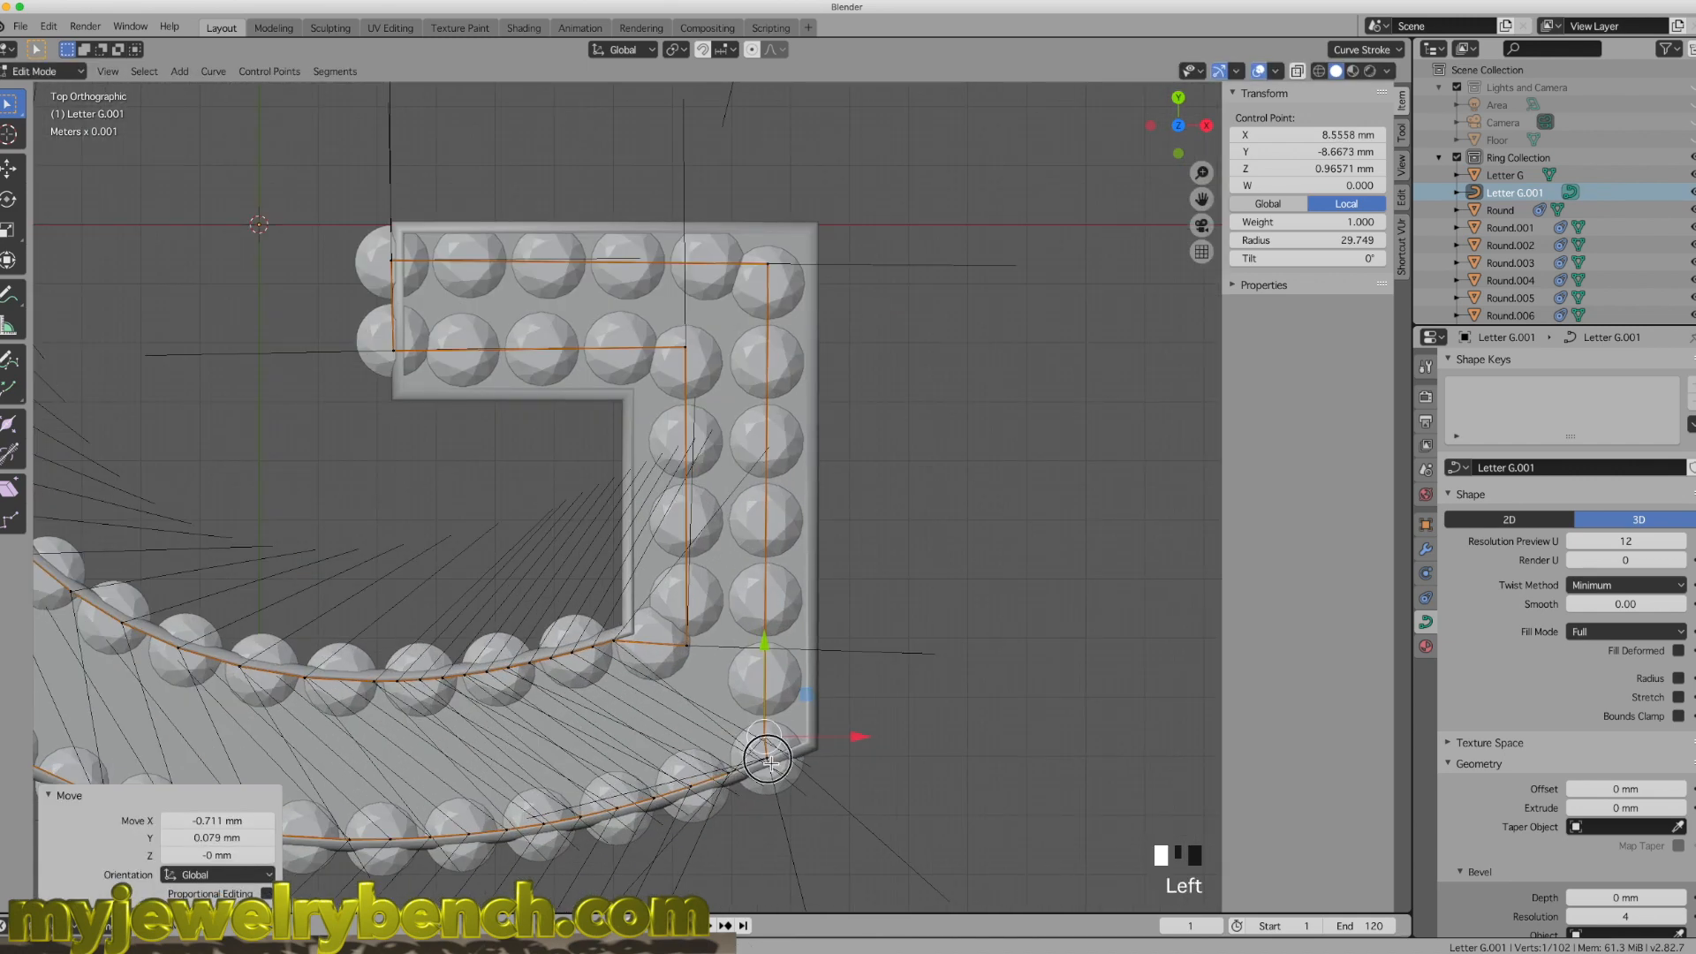
pyautogui.press('g')
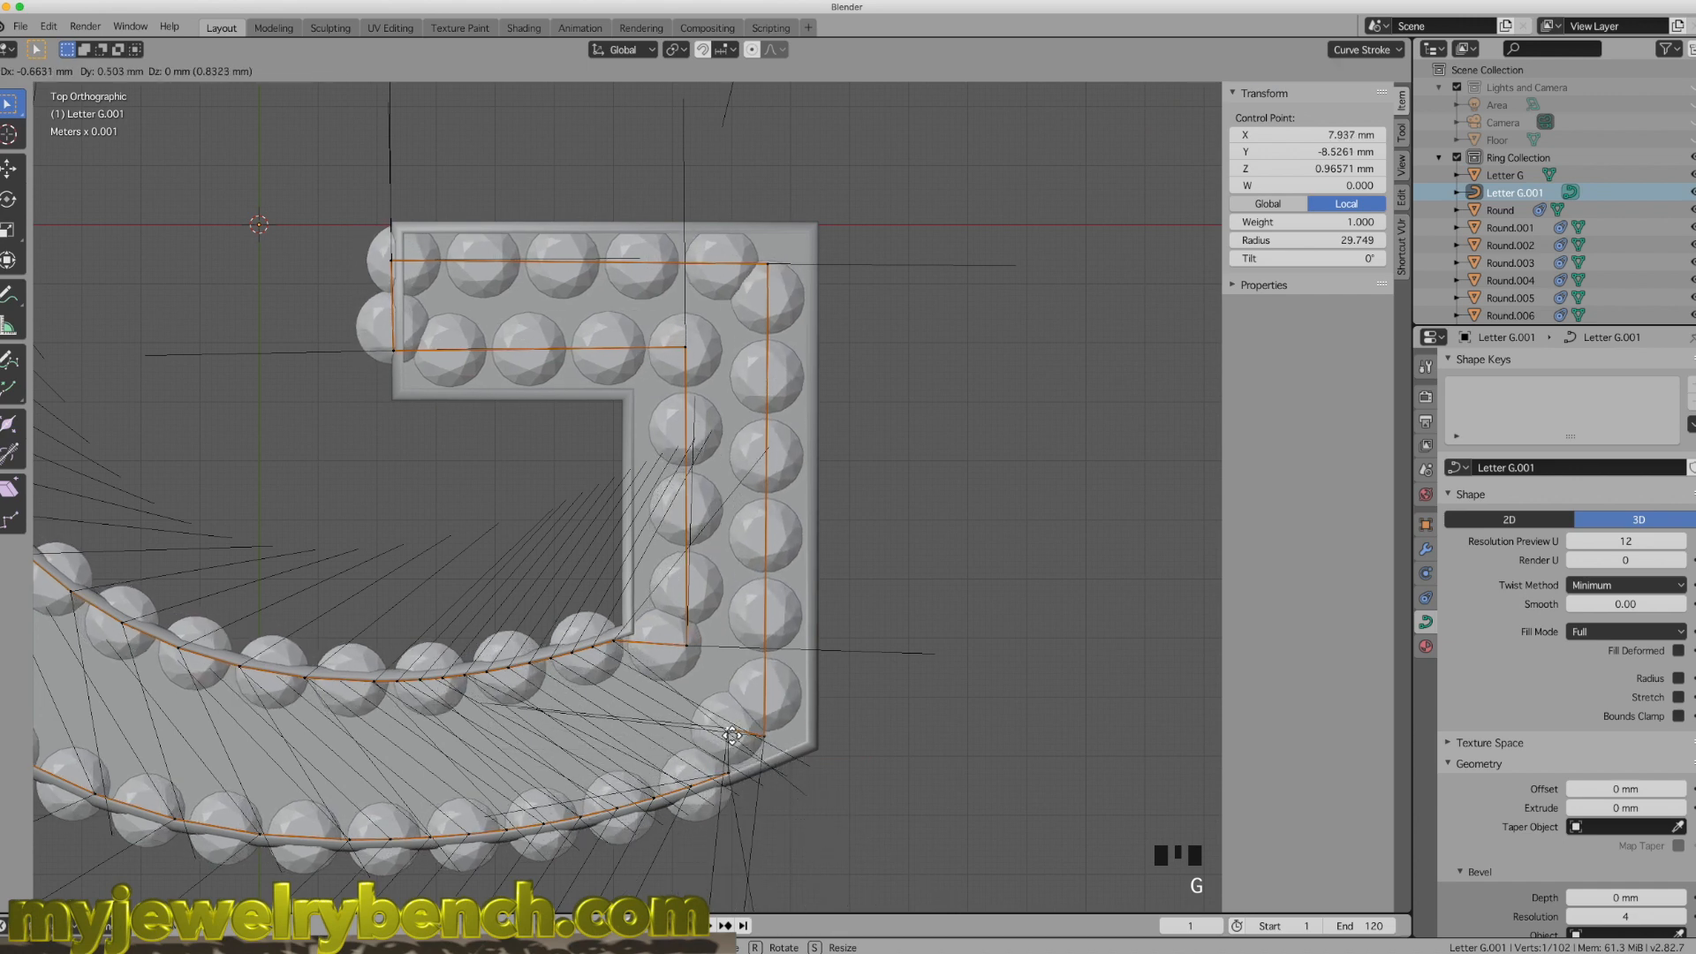
pyautogui.click(730, 733)
pyautogui.click(731, 775)
pyautogui.press('g')
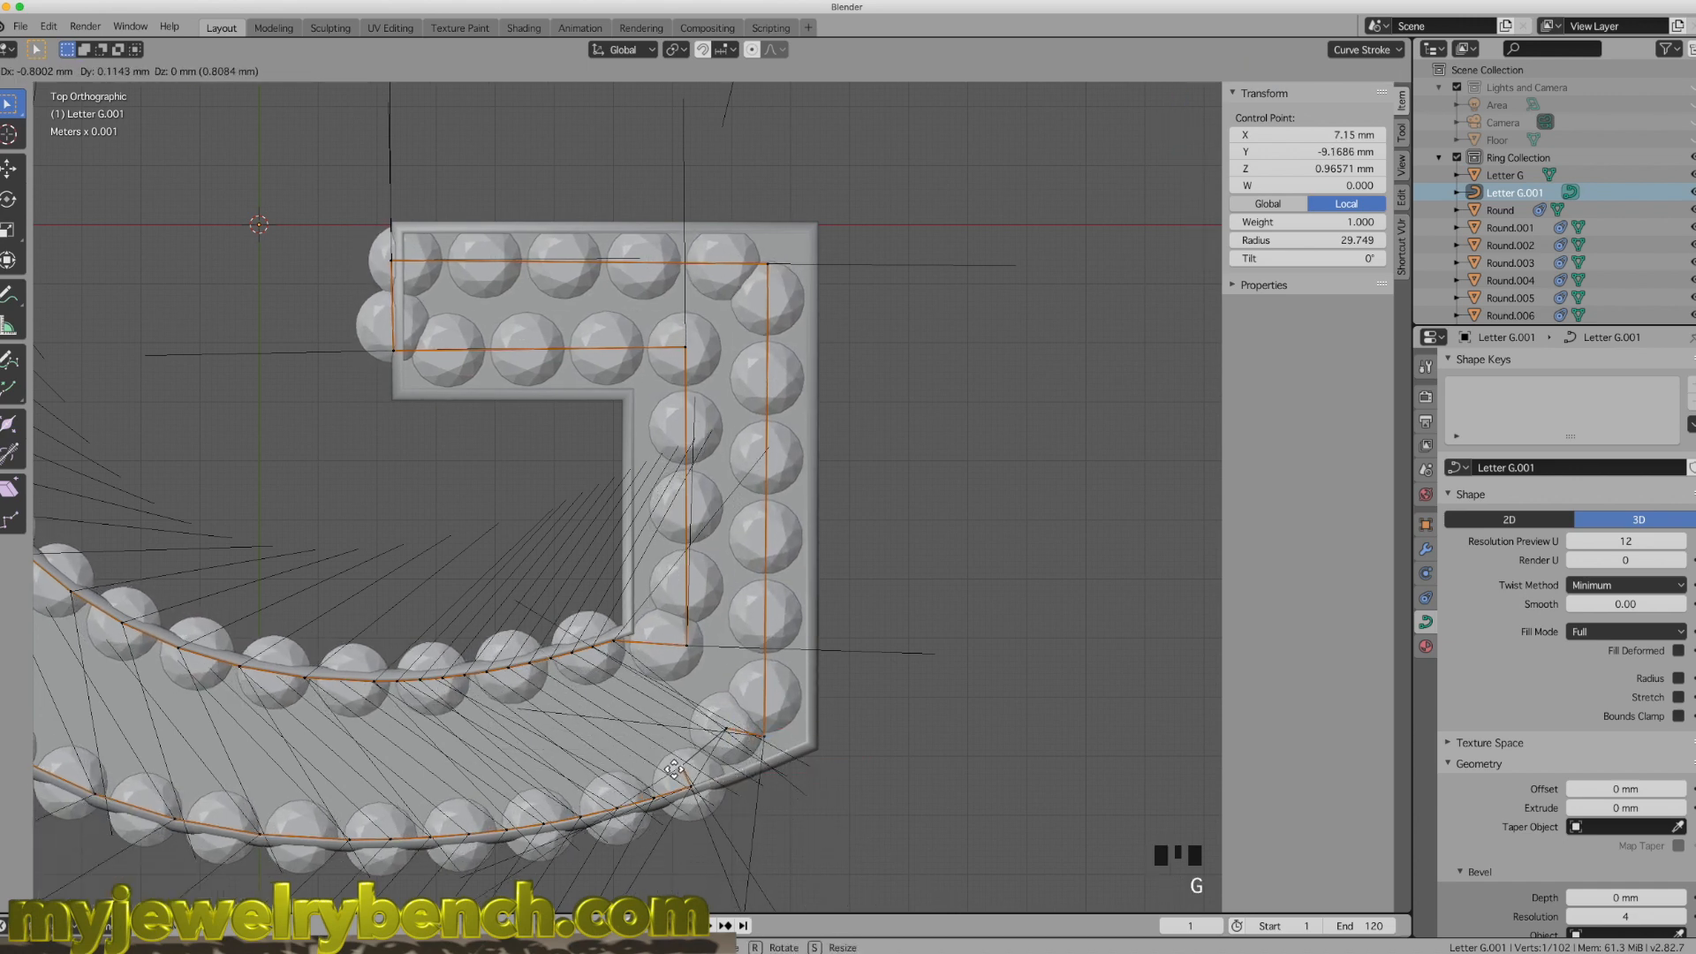
pyautogui.click(652, 752)
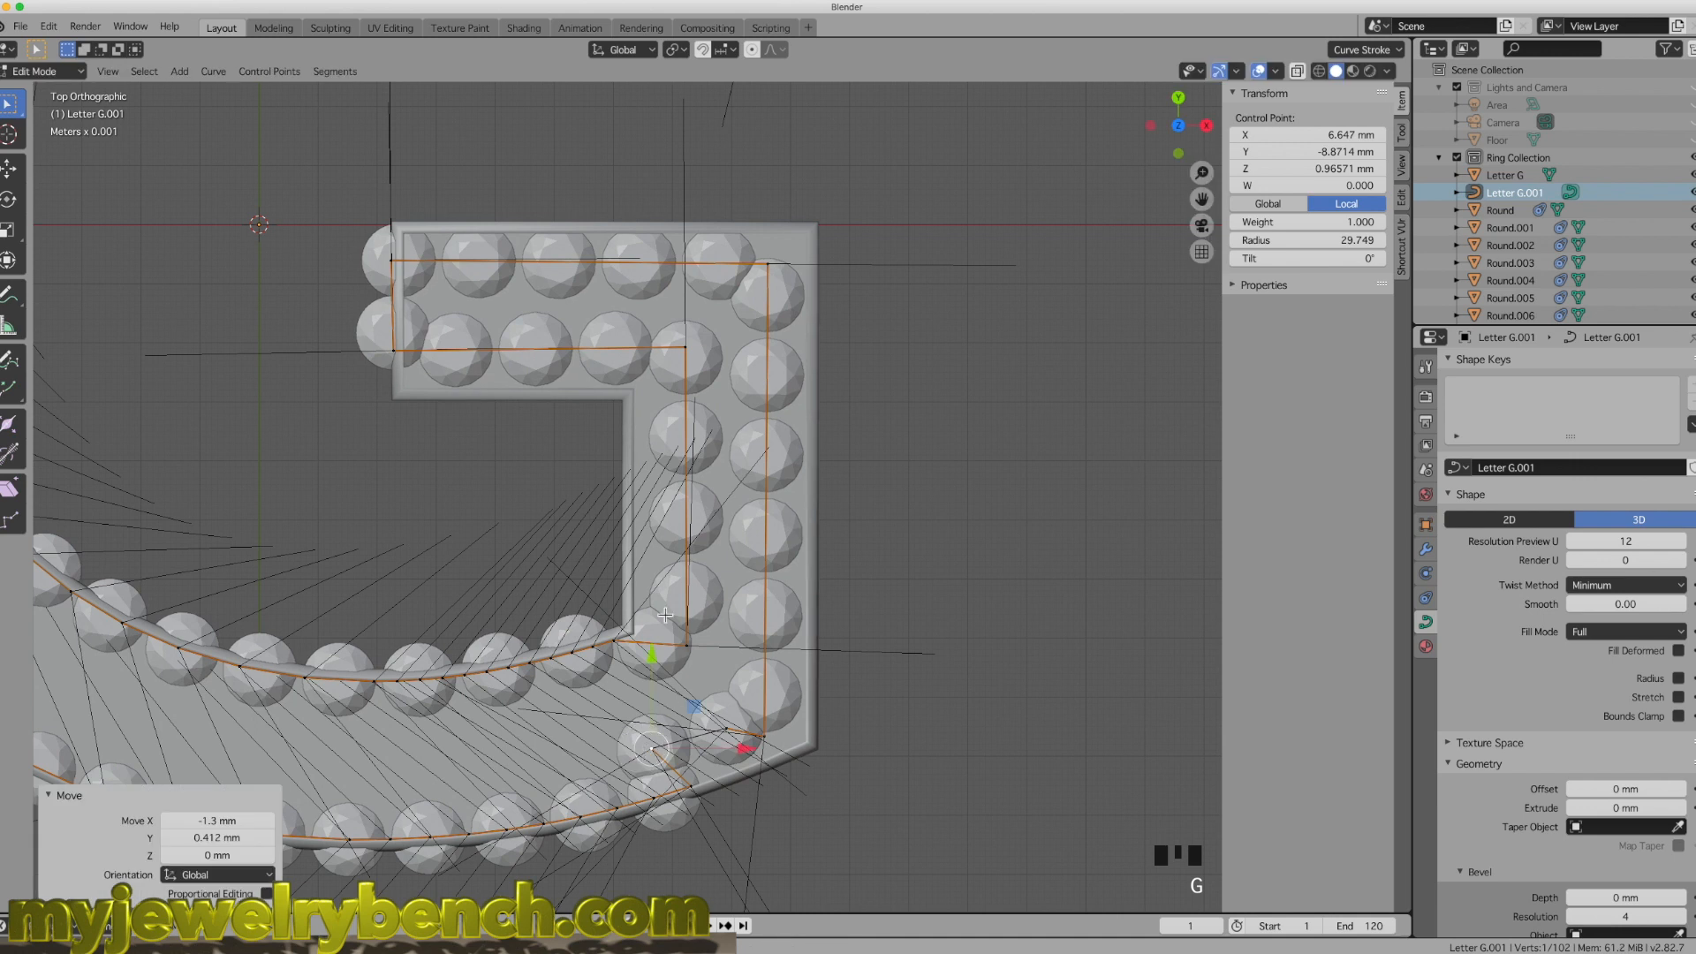
# Step: Pull the two inner curve points beside the stem's lower inner corner down onto the face, the second about 0.1 mm in X and -0.93 mm in Y
pyautogui.click(618, 640)
pyautogui.press('g')
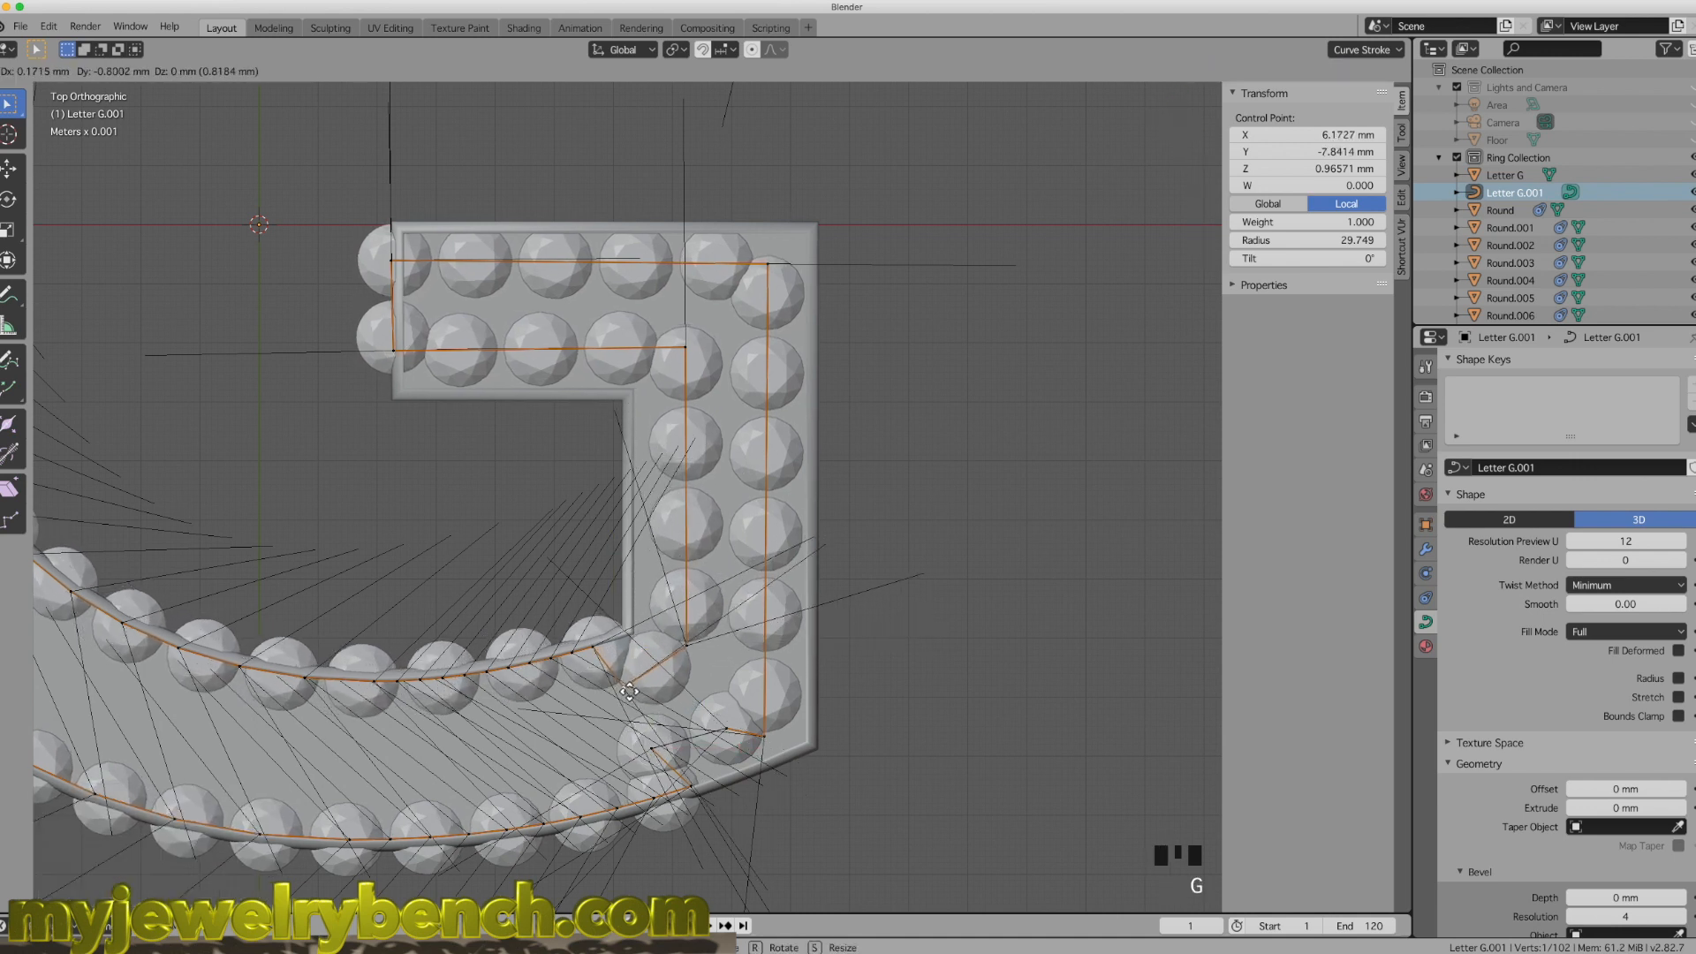
pyautogui.click(598, 660)
pyautogui.click(595, 660)
pyautogui.press('g')
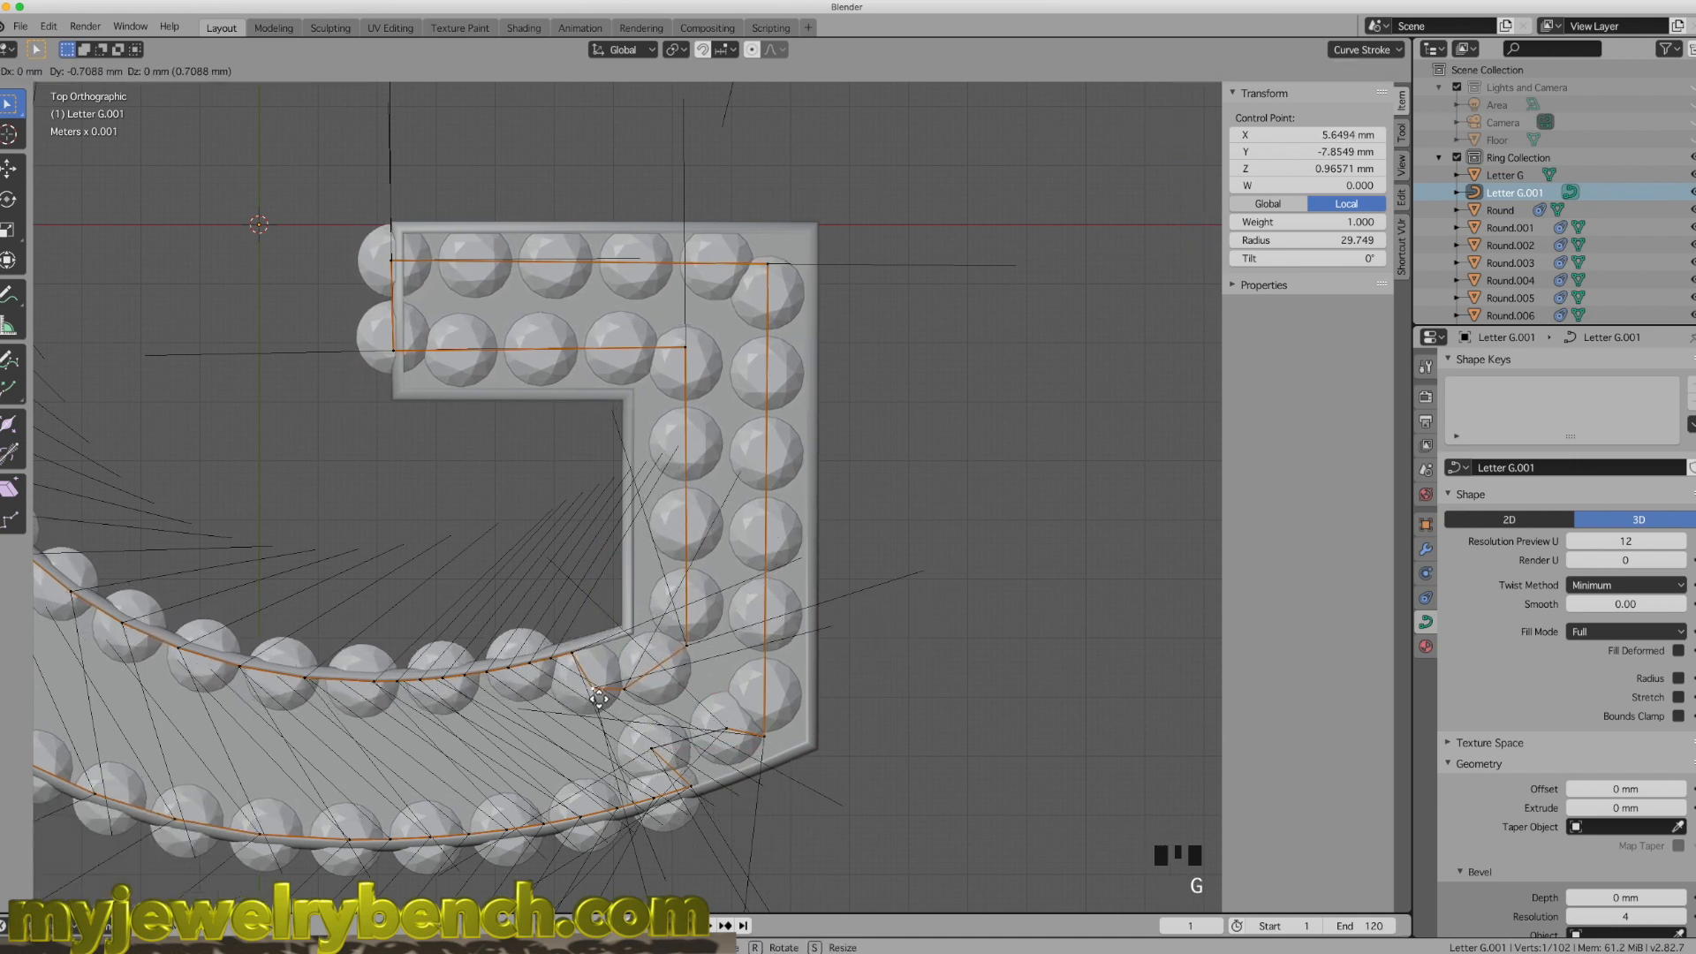
pyautogui.click(575, 658)
# Step: Move the following two inner curve points onto the face, by about -0.22 and -1.02 mm, and -0.53 and -1.52 mm, in X and Y
pyautogui.scroll(5, 575, 658)
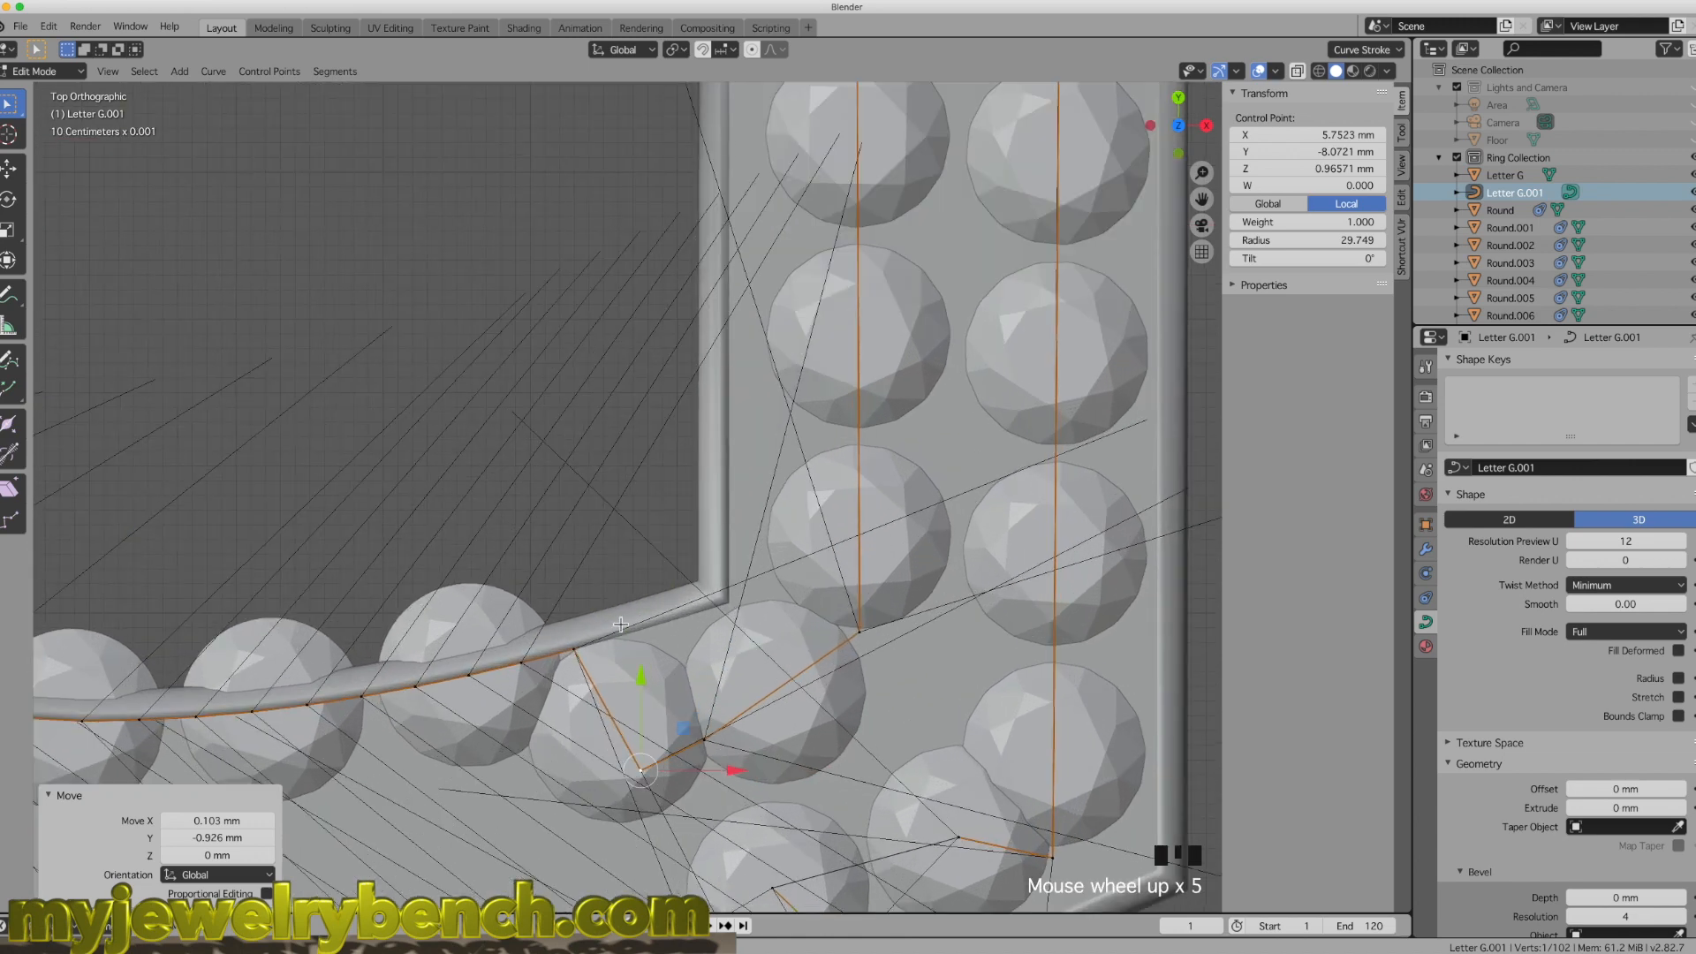
pyautogui.click(570, 655)
pyautogui.press('g')
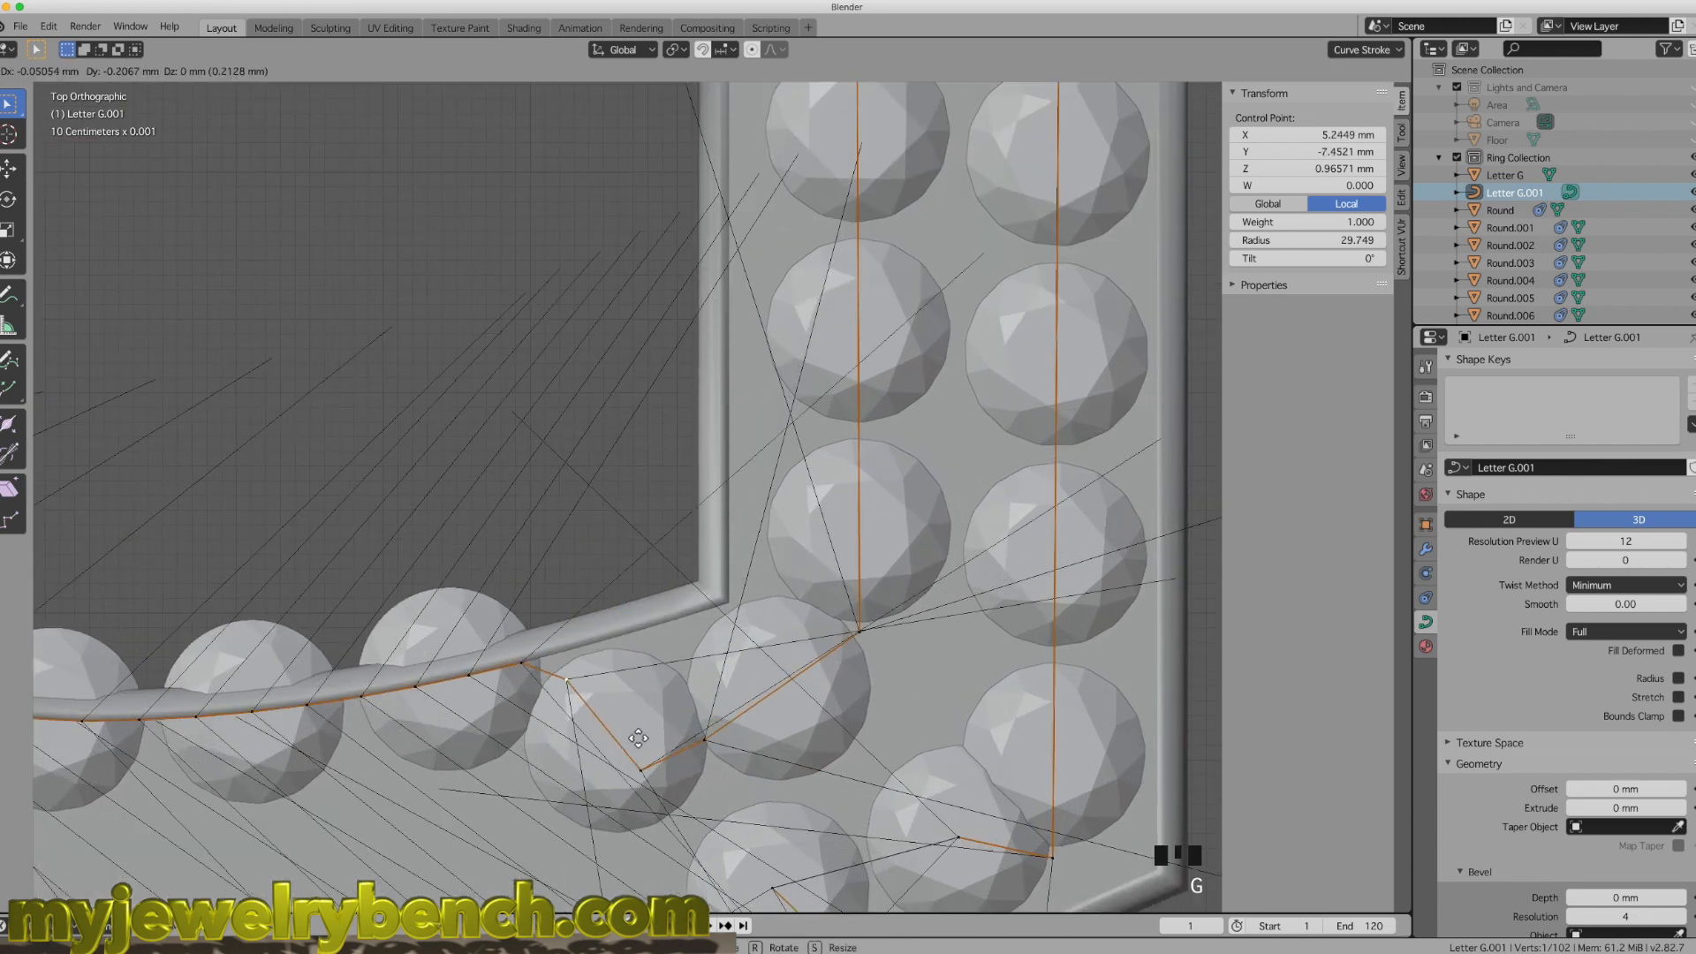
pyautogui.click(615, 775)
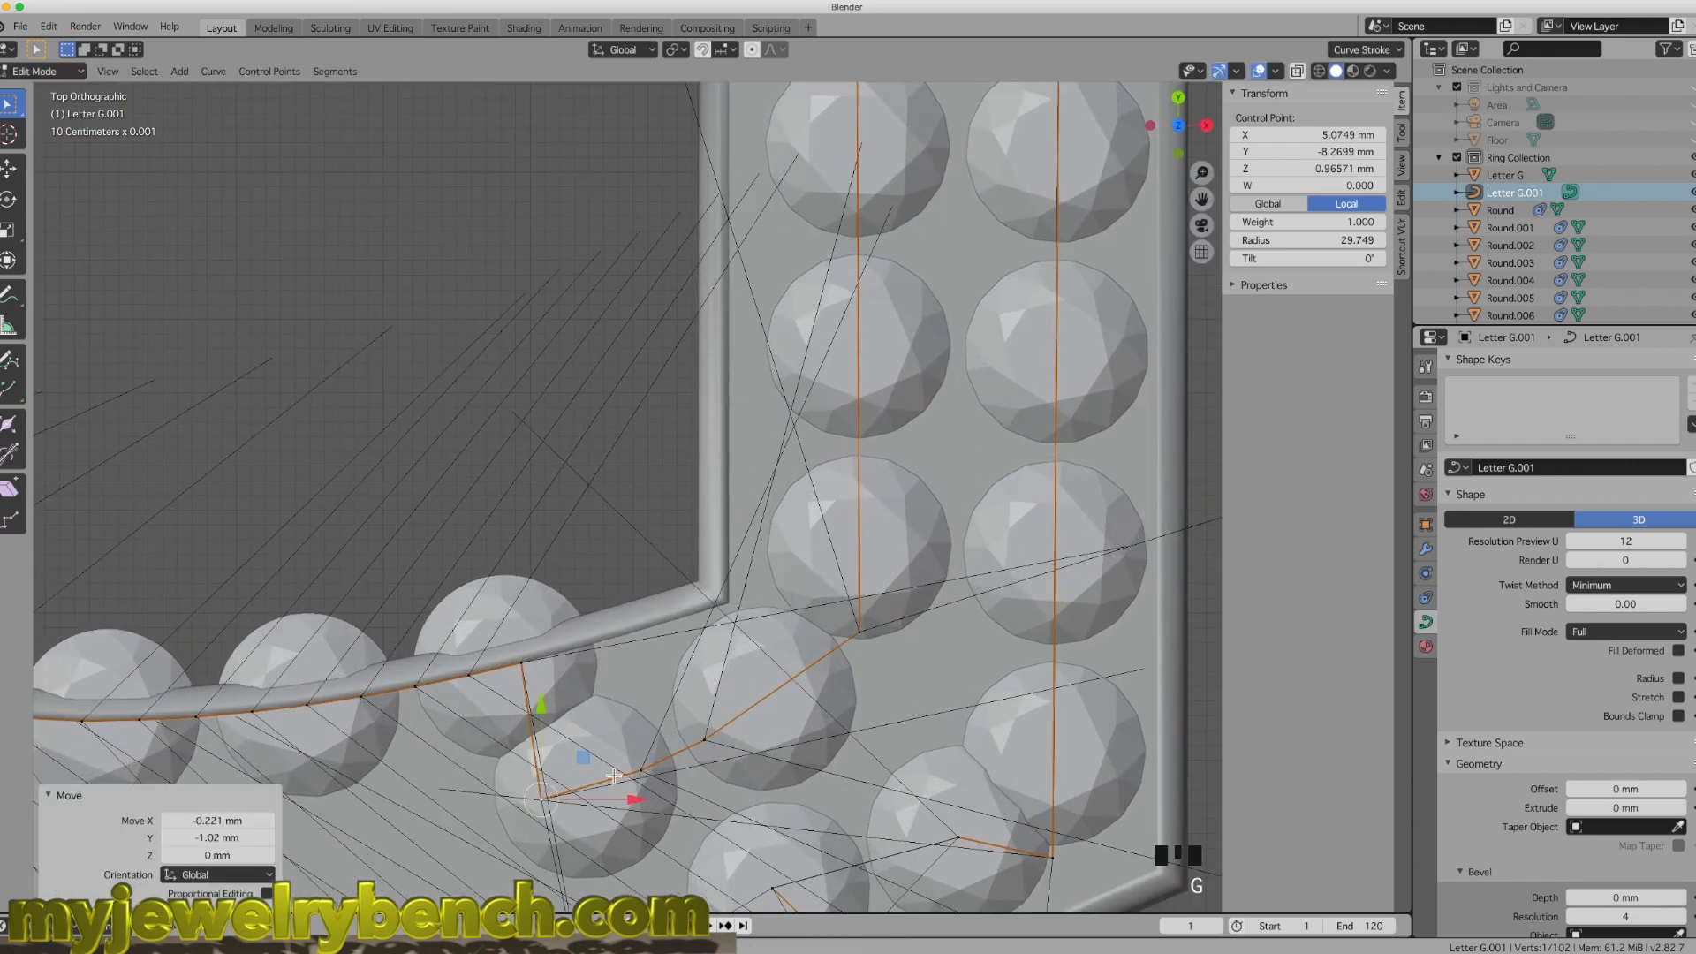
pyautogui.click(531, 662)
pyautogui.press('g')
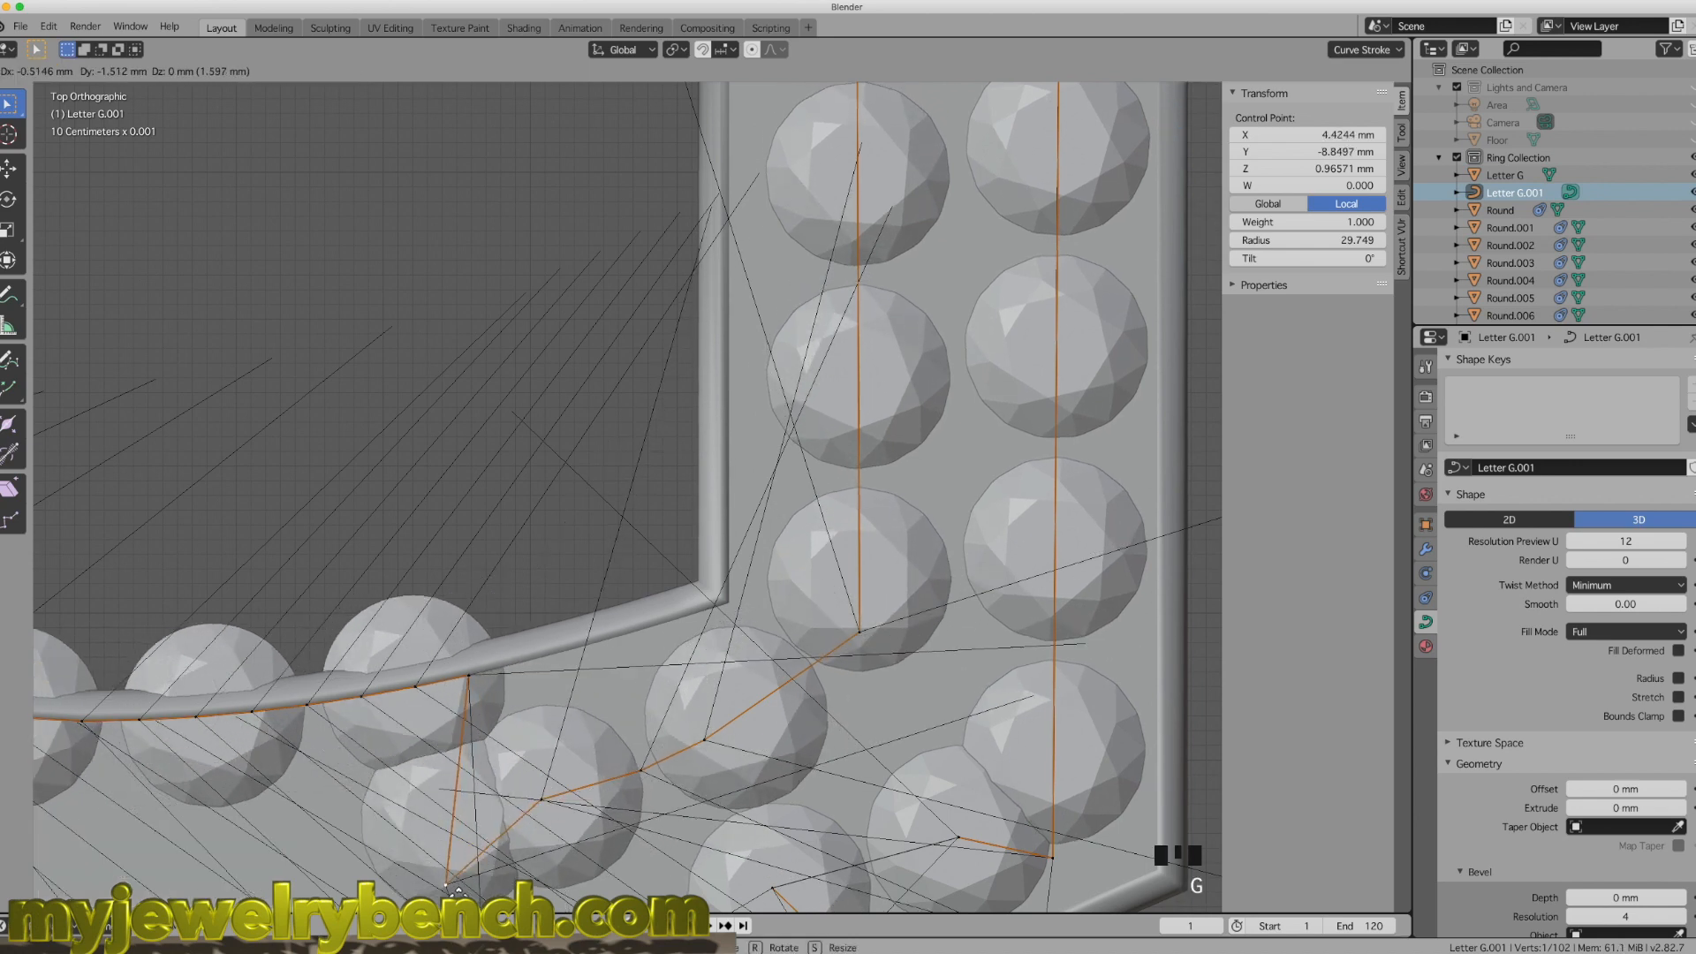
pyautogui.click(457, 890)
# Step: Undo the rim curve edits and the gem scattering, back to the single round gem beside the G
pyautogui.scroll(-10, 539, 570)
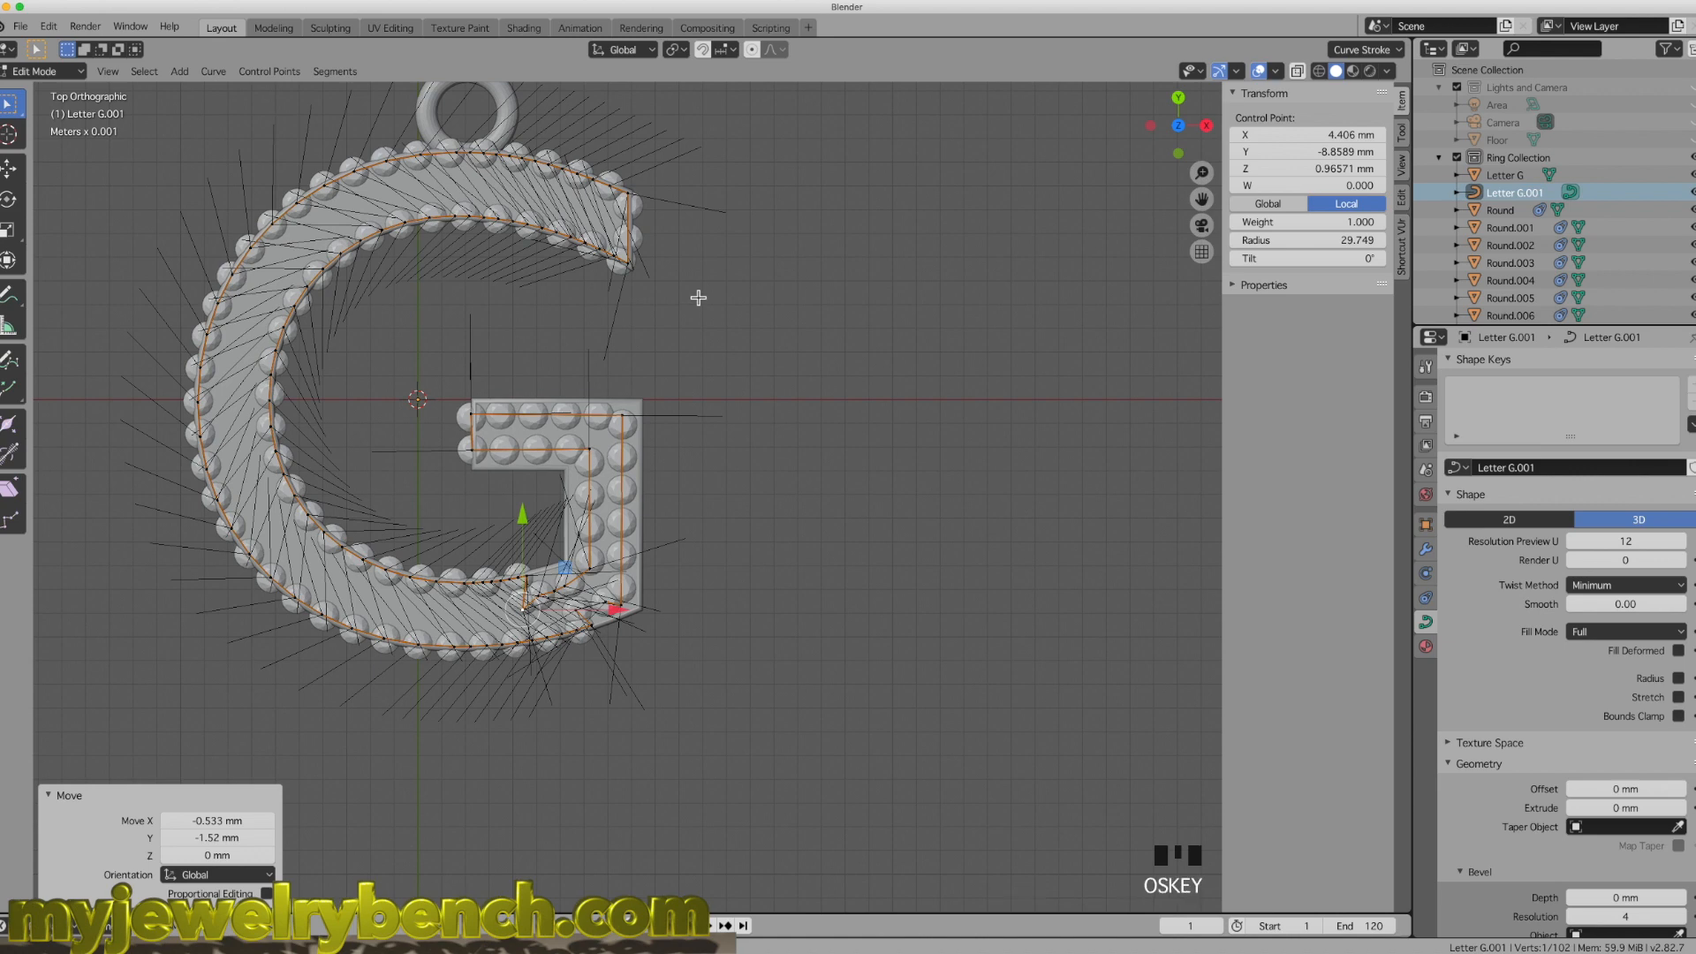
pyautogui.press('super+z')
pyautogui.press('super+z')
pyautogui.press('super+z')
pyautogui.press('super+z')
pyautogui.press('super+z')
pyautogui.press('super+z')
pyautogui.press('super+z')
pyautogui.press('super+z')
pyautogui.press('super+z')
pyautogui.press('super+z')
pyautogui.press('super+z')
pyautogui.press('super+z')
pyautogui.press('super+z')
pyautogui.press('super+z')
pyautogui.press('super+z')
pyautogui.press('super+z')
pyautogui.press('super+z')
pyautogui.press('super+z')
pyautogui.press('super+z')
pyautogui.press('super+z')
pyautogui.press('super+z')
pyautogui.press('super+z')
pyautogui.press('super+z')
pyautogui.press('super+z')
pyautogui.press('super+z')
pyautogui.press('super+z')
pyautogui.press('super+z')
pyautogui.press('super+z')
pyautogui.press('super+z')
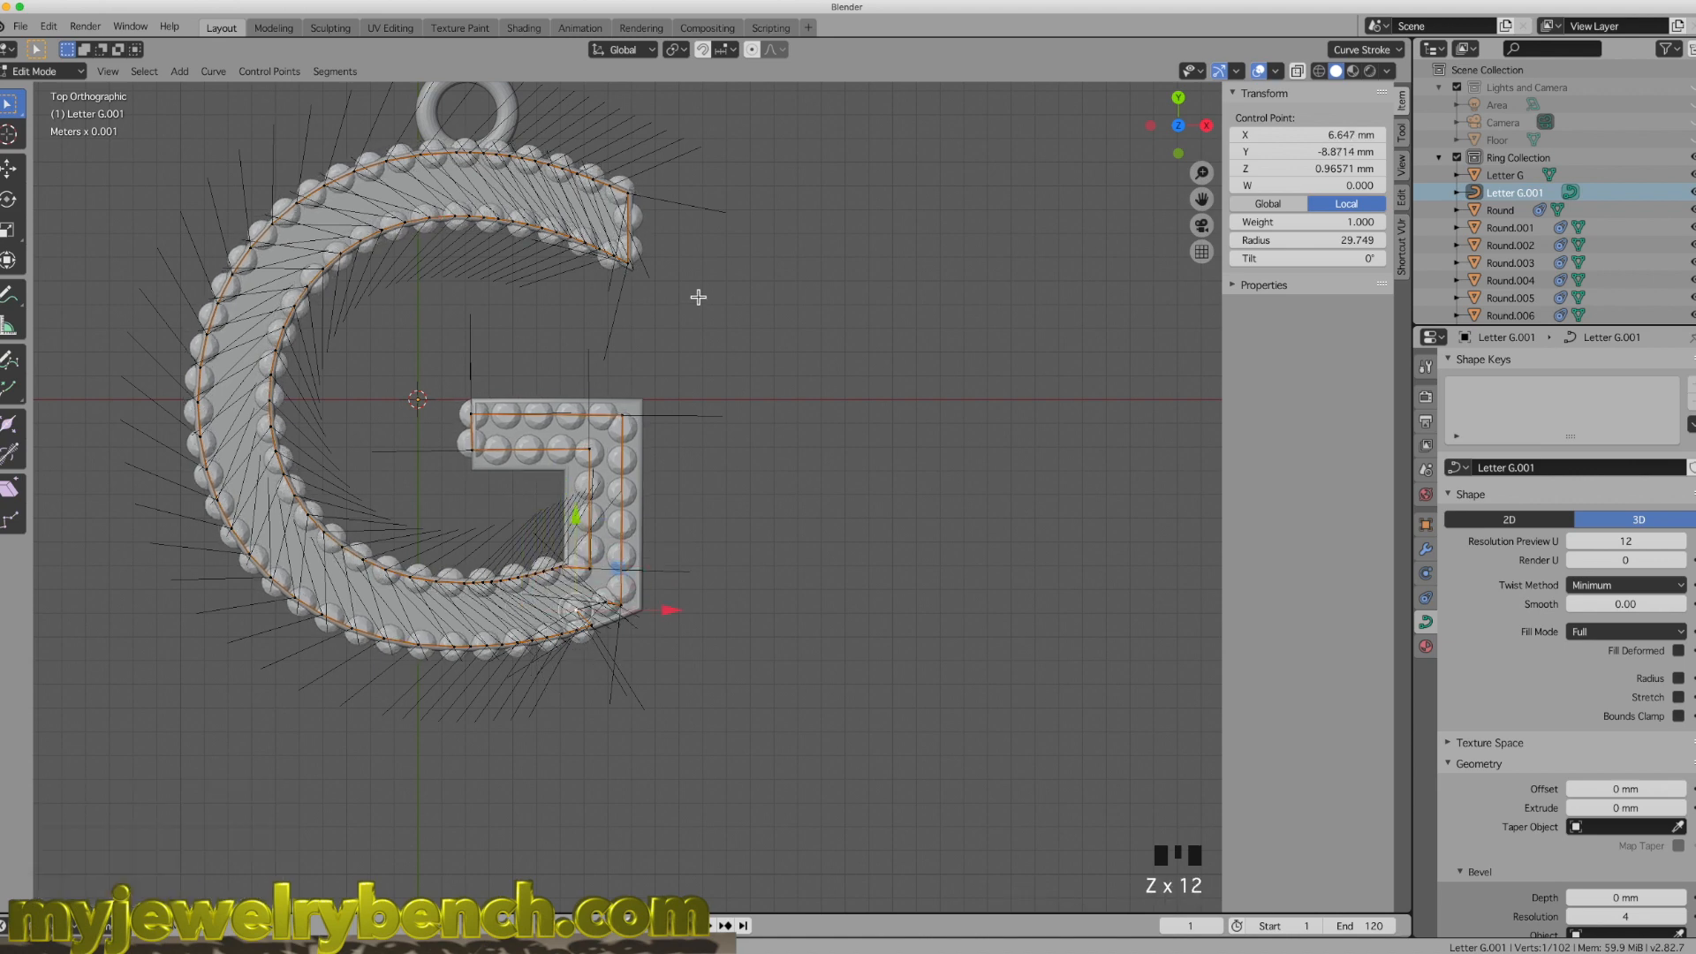
# Step: Hide the rim curve Letter G.001 in the viewport
pyautogui.moveTo(565, 335)
pyautogui.mouseDown(button='middle')
pyautogui.moveTo(553, 368)
pyautogui.moveTo(567, 328)
pyautogui.mouseUp(button='middle')
pyautogui.scroll(4, 530, 394)
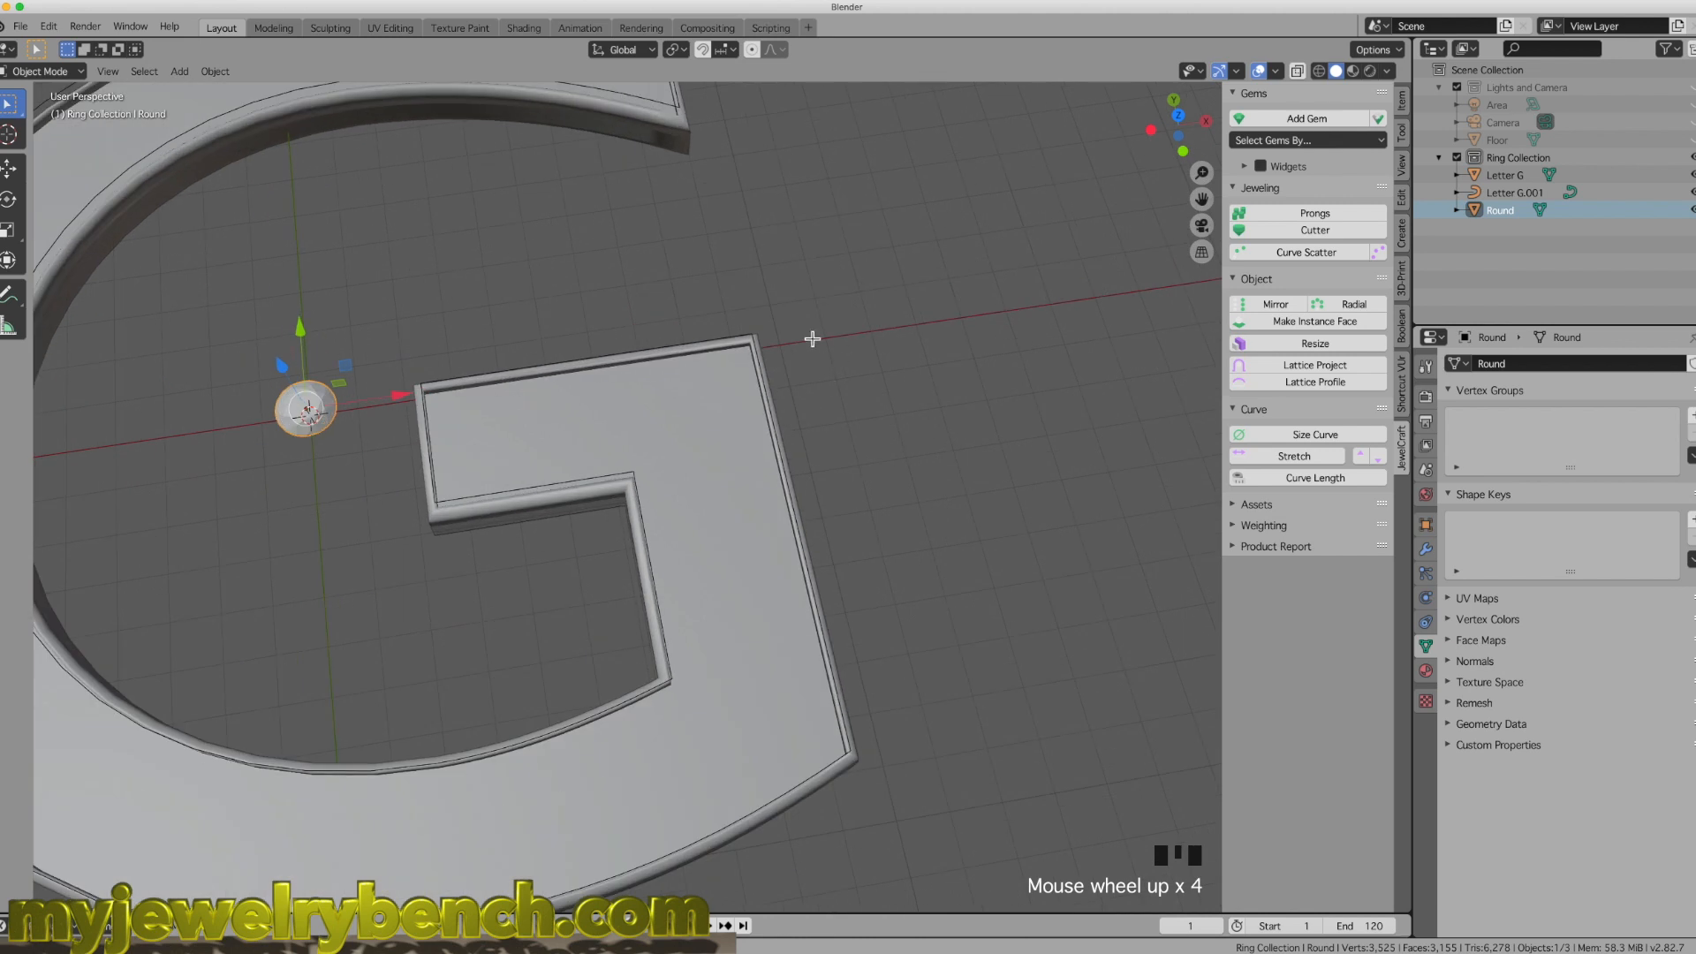
pyautogui.click(528, 376)
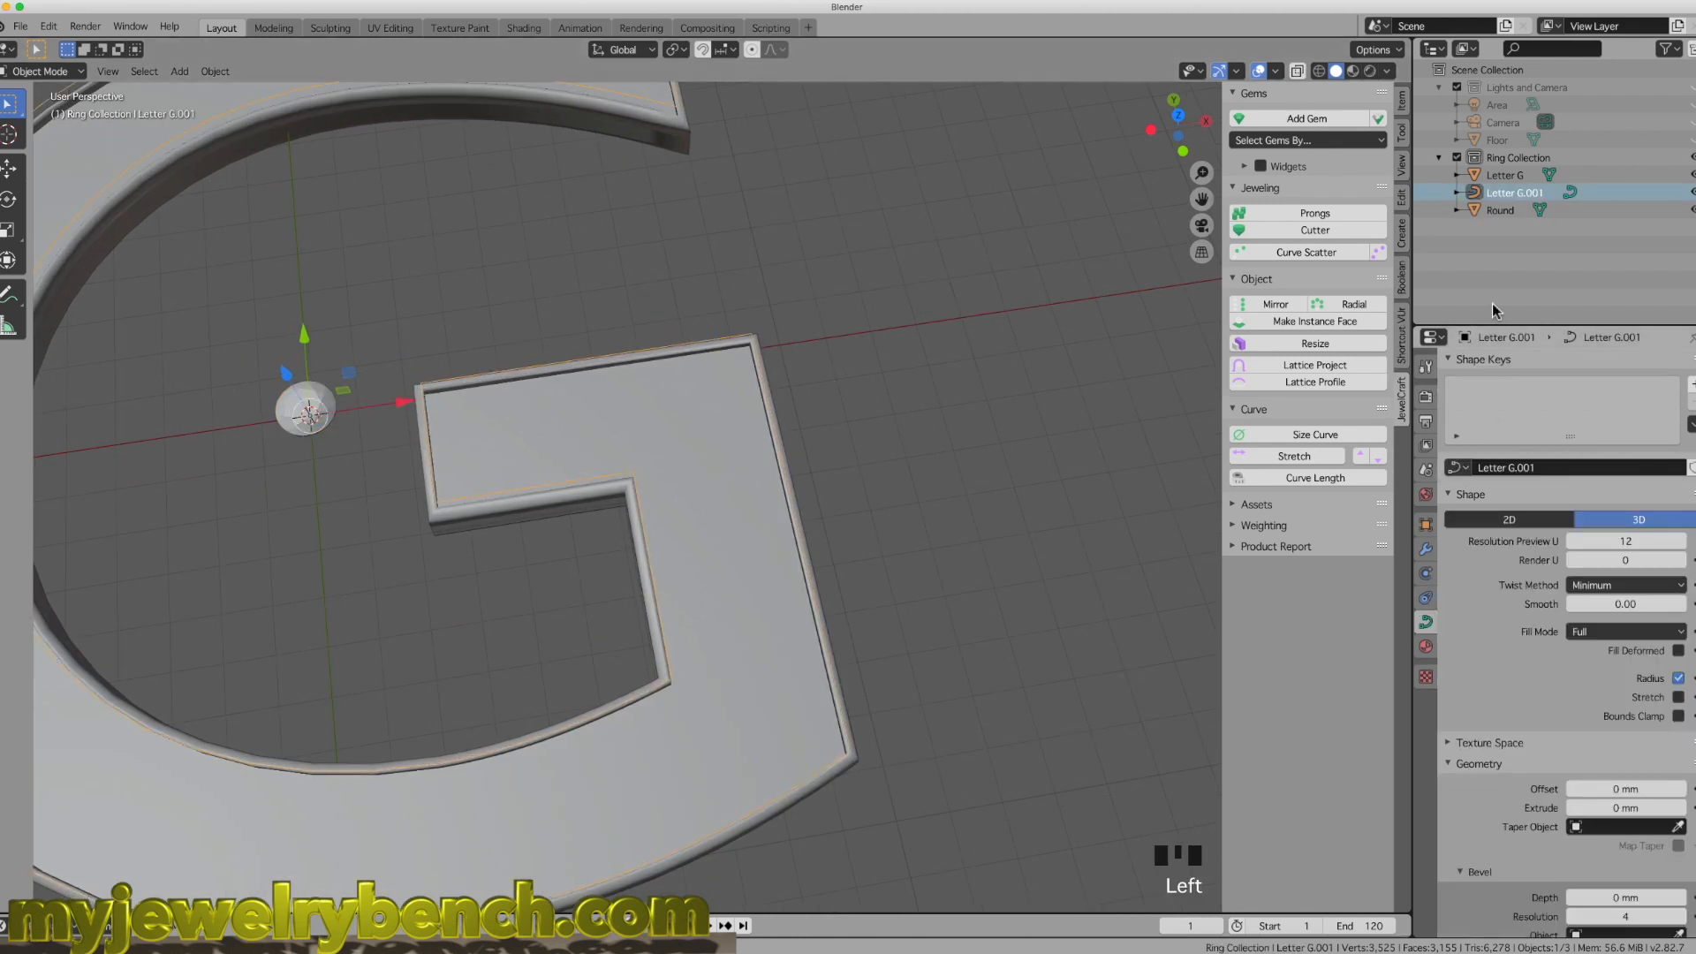
pyautogui.click(1688, 192)
# Step: Move the round gem in top view about 3.1 mm along X and -0.8 mm along Y, into the crossbar's upper-left corner
pyautogui.moveTo(380, 457); pyautogui.dragTo(368, 511, button='middle')
pyautogui.click(326, 430)
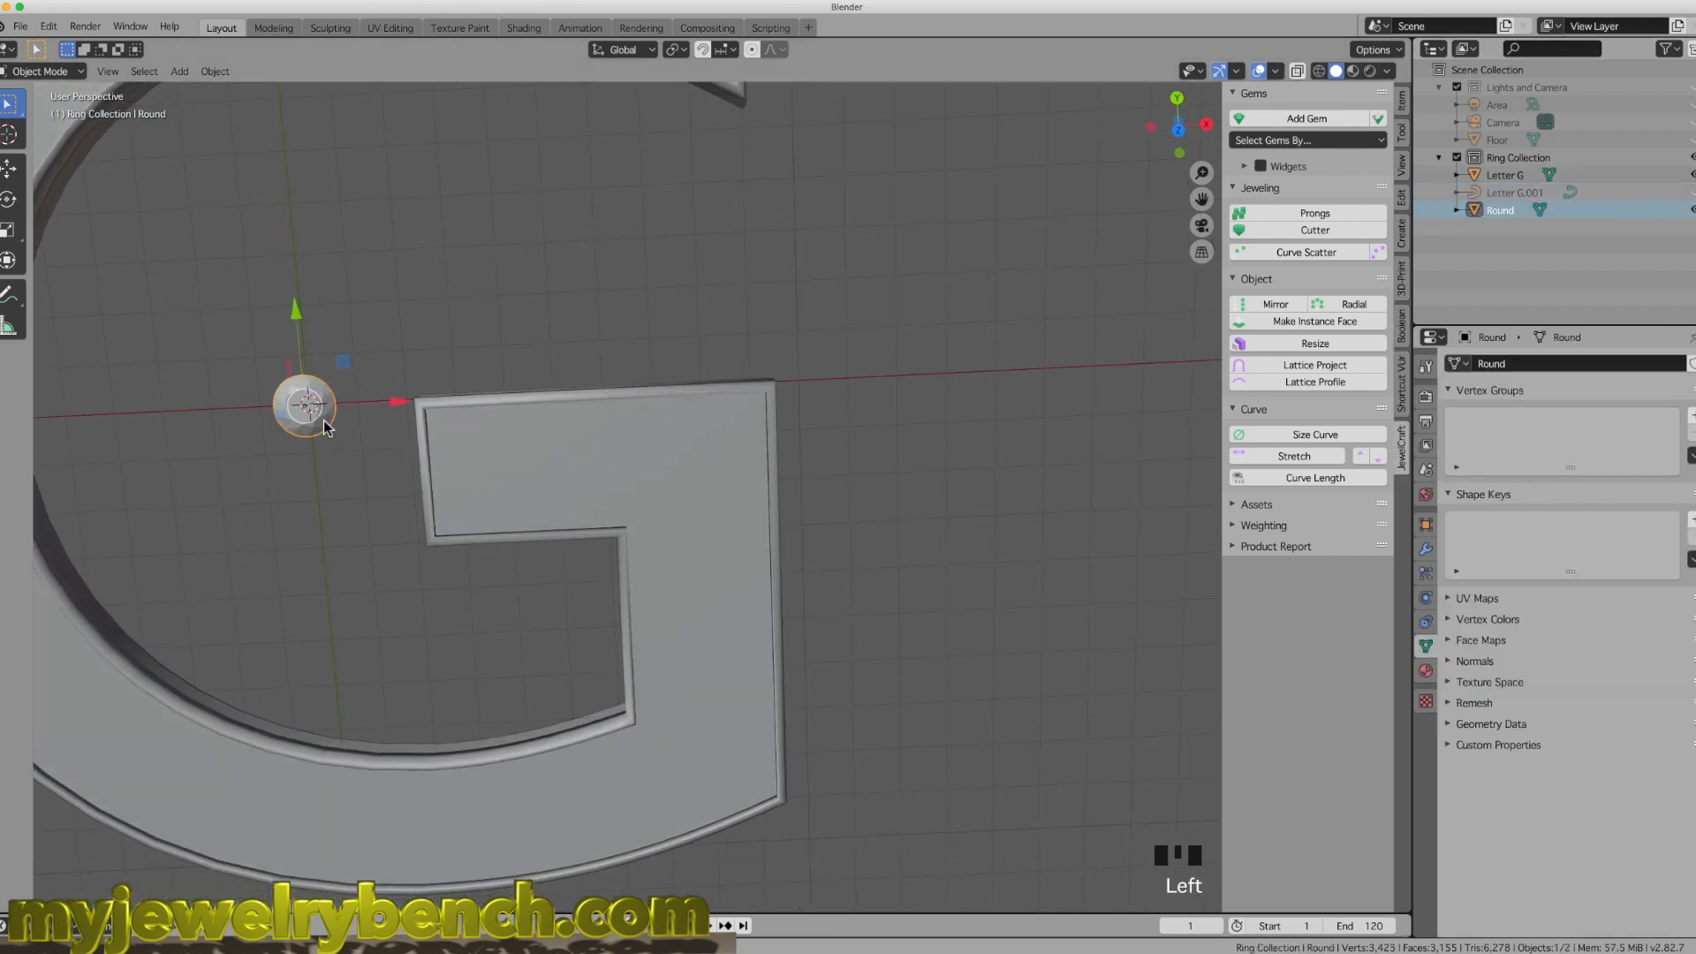
pyautogui.press('KP_7')
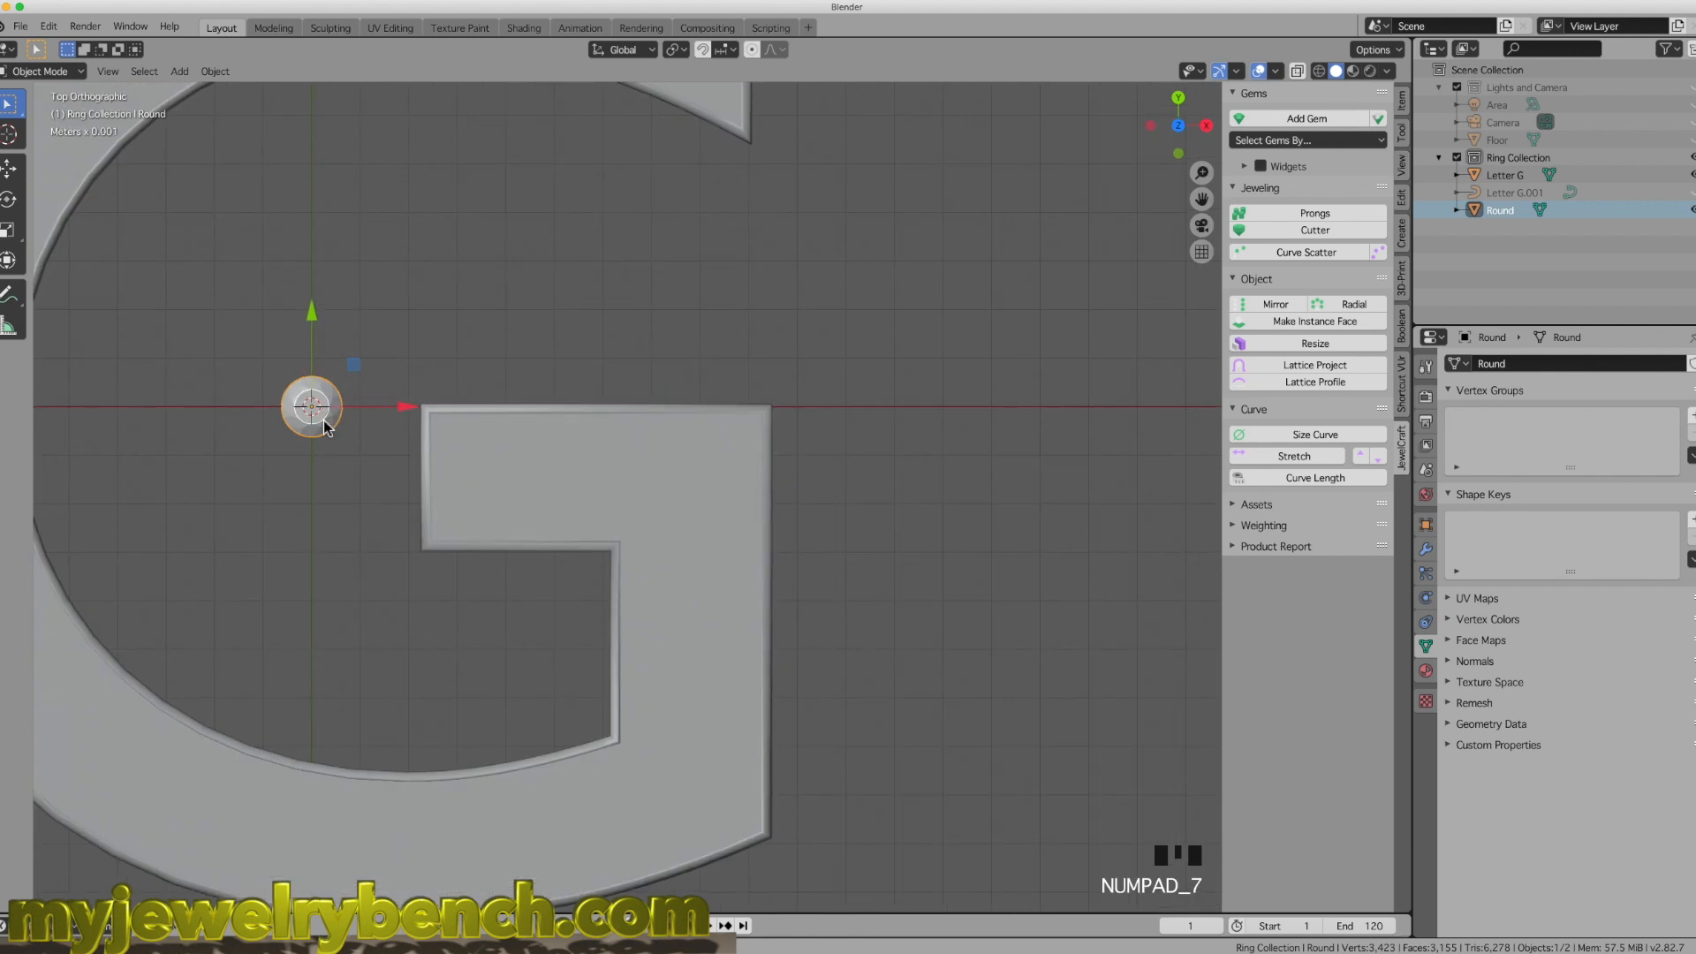
pyautogui.press('g')
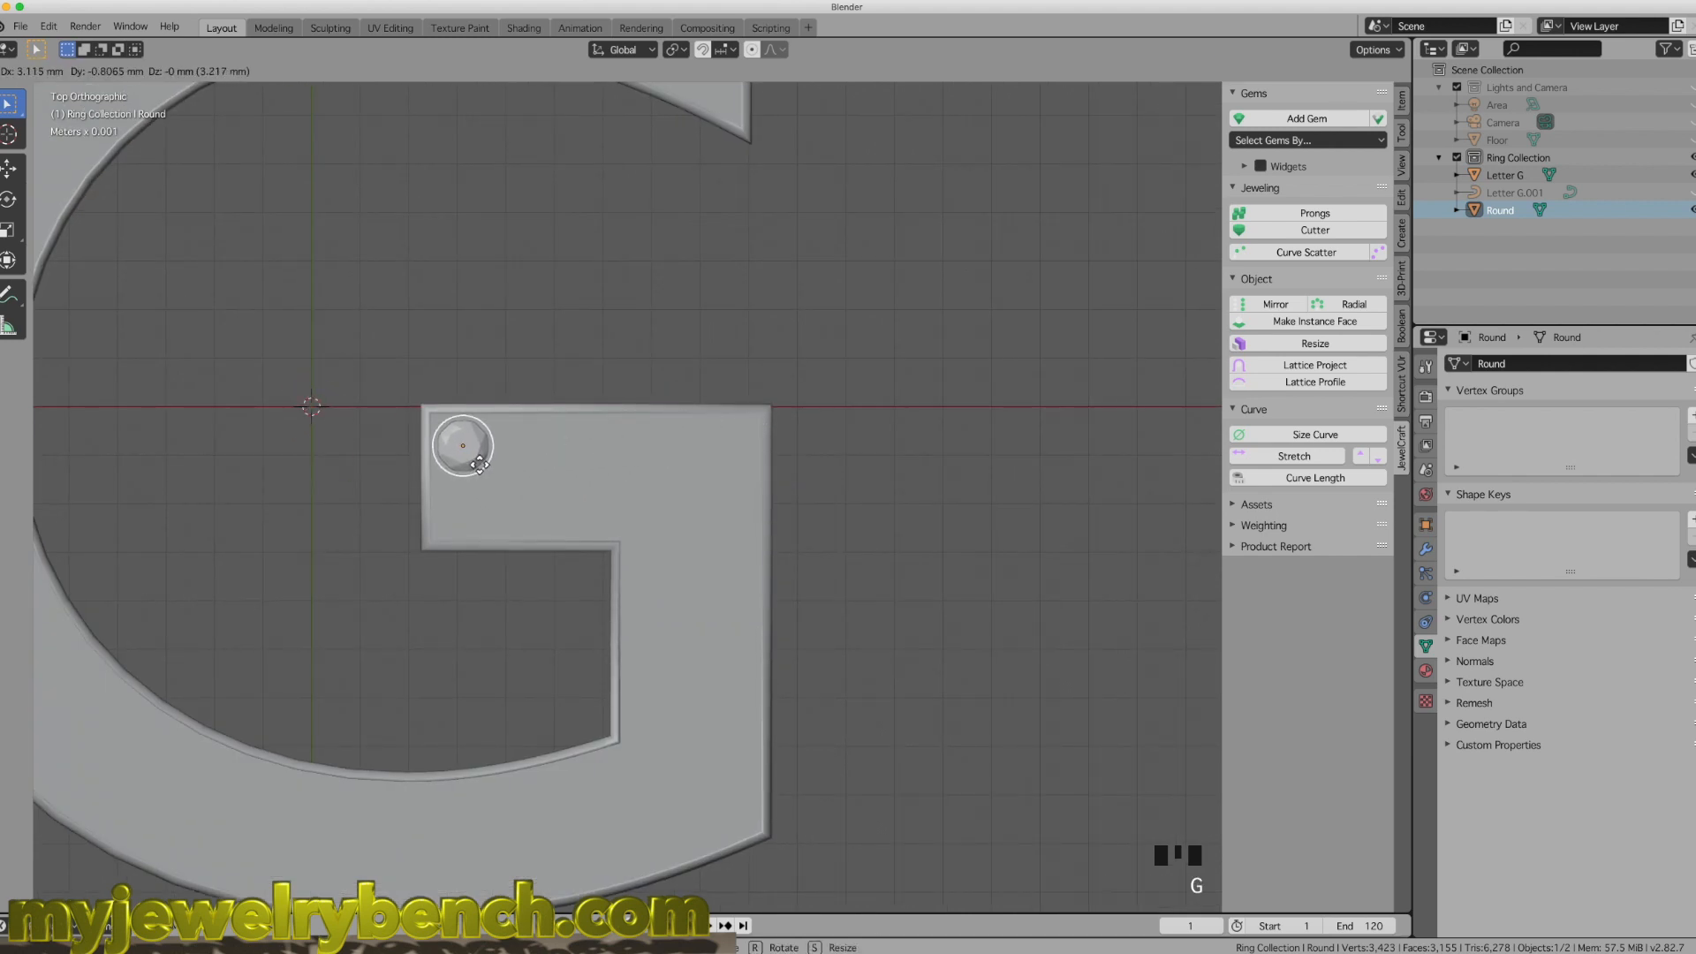
pyautogui.click(483, 471)
# Step: Adjust the gem's seating height on the face by raising it about 0.124 mm and lowering it about 0.028 mm along Z
pyautogui.moveTo(477, 466); pyautogui.dragTo(461, 356, button='middle')
pyautogui.moveTo(461, 355); pyautogui.dragTo(462, 339)
pyautogui.moveTo(486, 403); pyautogui.dragTo(642, 404, button='middle')
pyautogui.scroll(8, 642, 405)
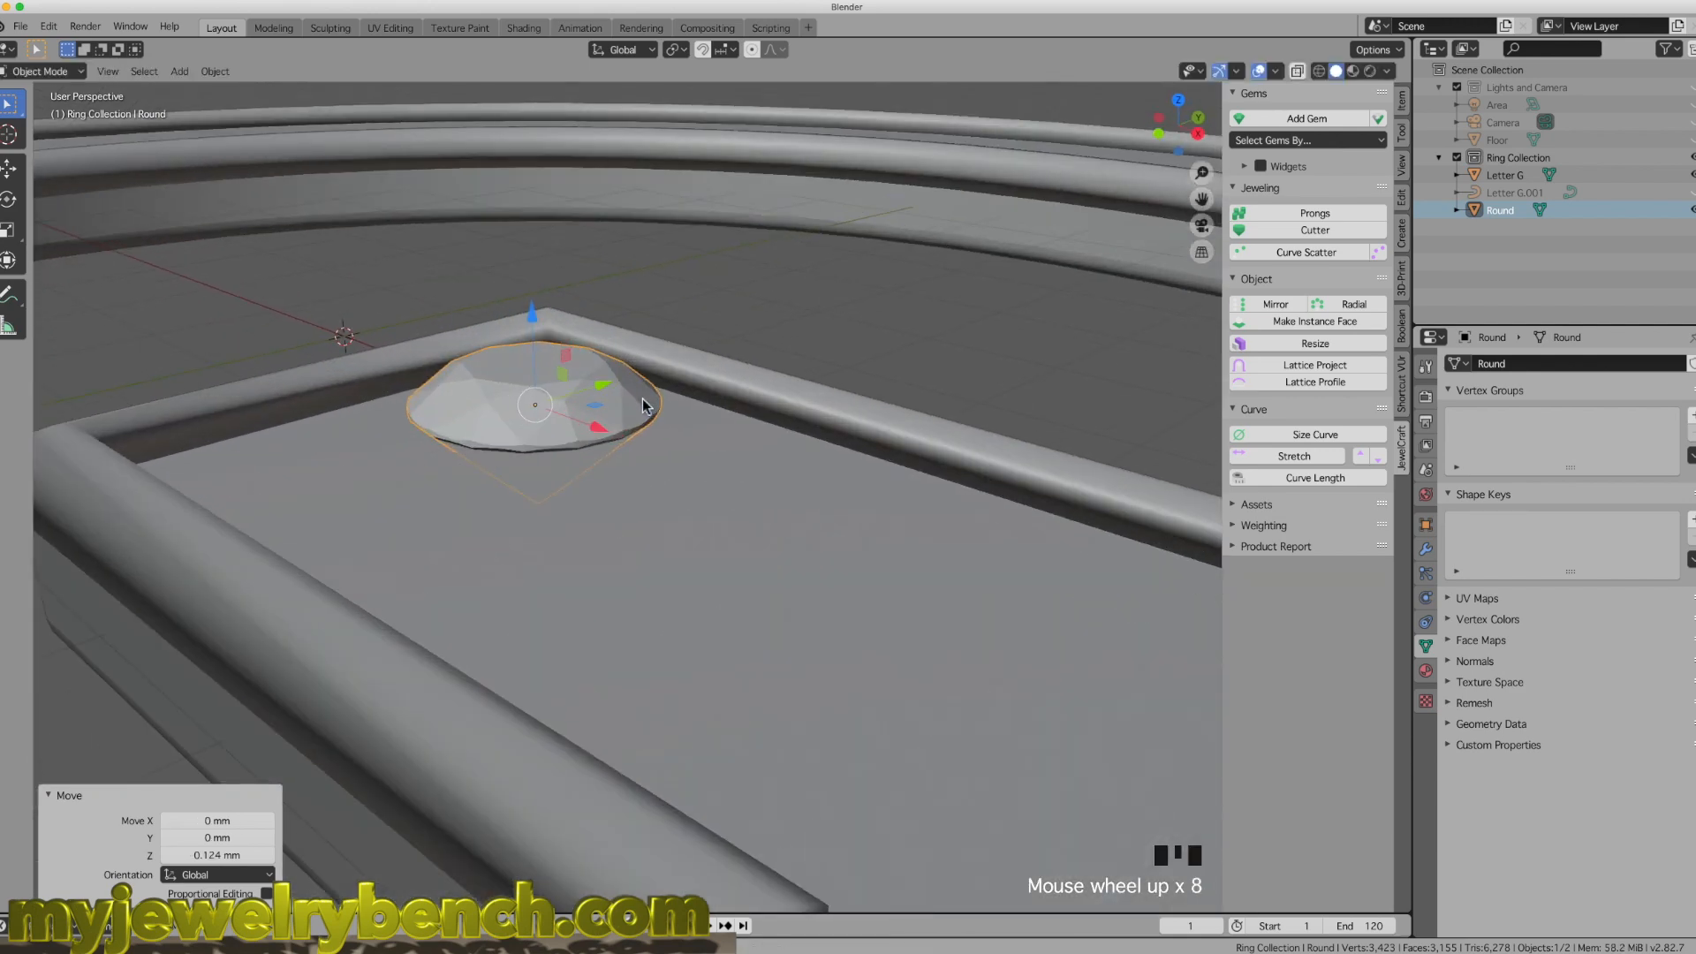
pyautogui.moveTo(534, 324); pyautogui.dragTo(539, 331)
pyautogui.moveTo(548, 468); pyautogui.dragTo(549, 468, button='middle')
# Step: Duplicate the gem in top view and place the copy directly below it, about -1.29 mm along Y
pyautogui.press('KP_7')
pyautogui.scroll(-4, 570, 586)
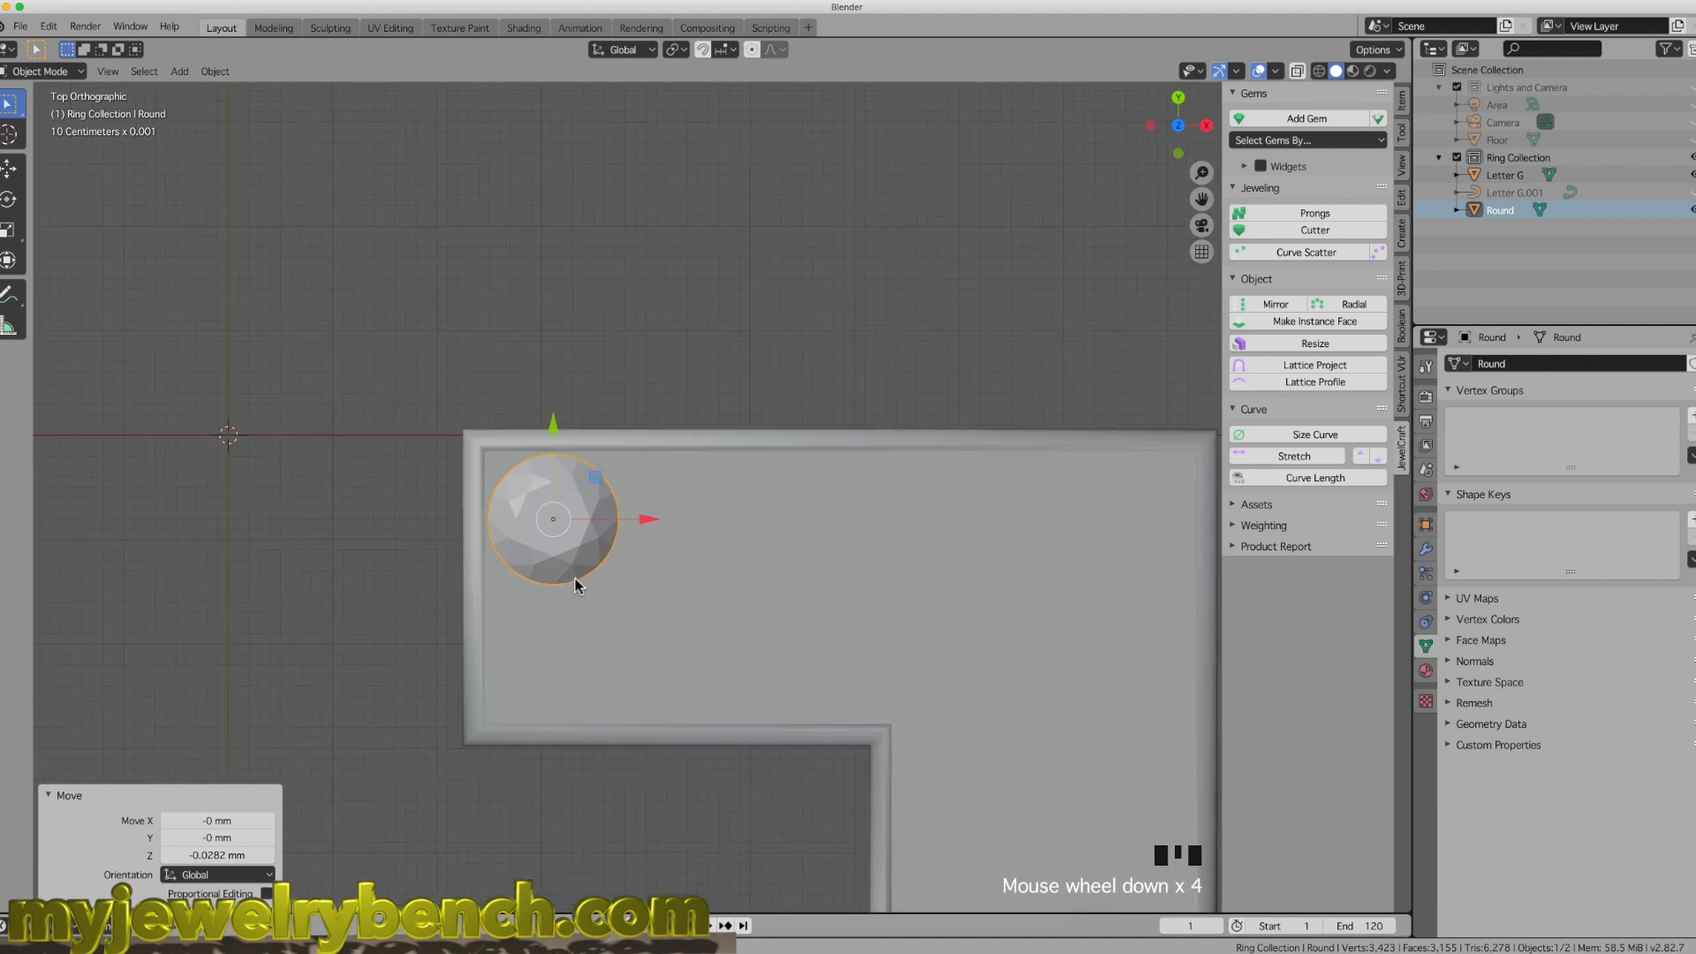
pyautogui.hotkey('shift', 'd')
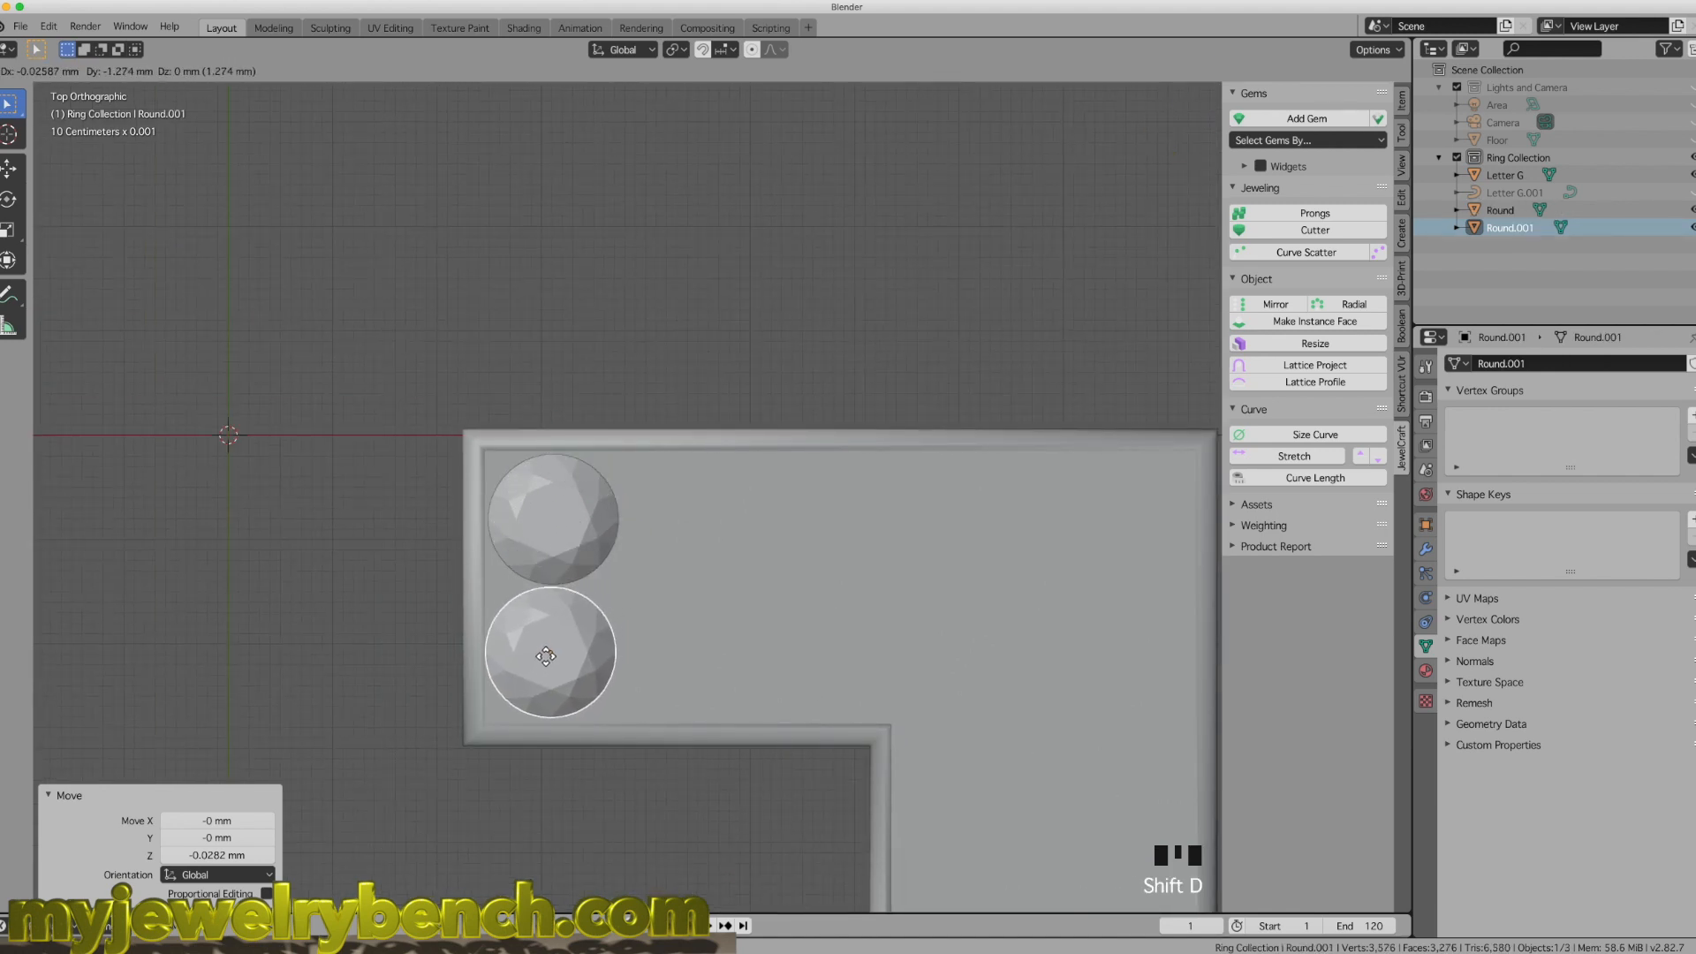
pyautogui.click(549, 656)
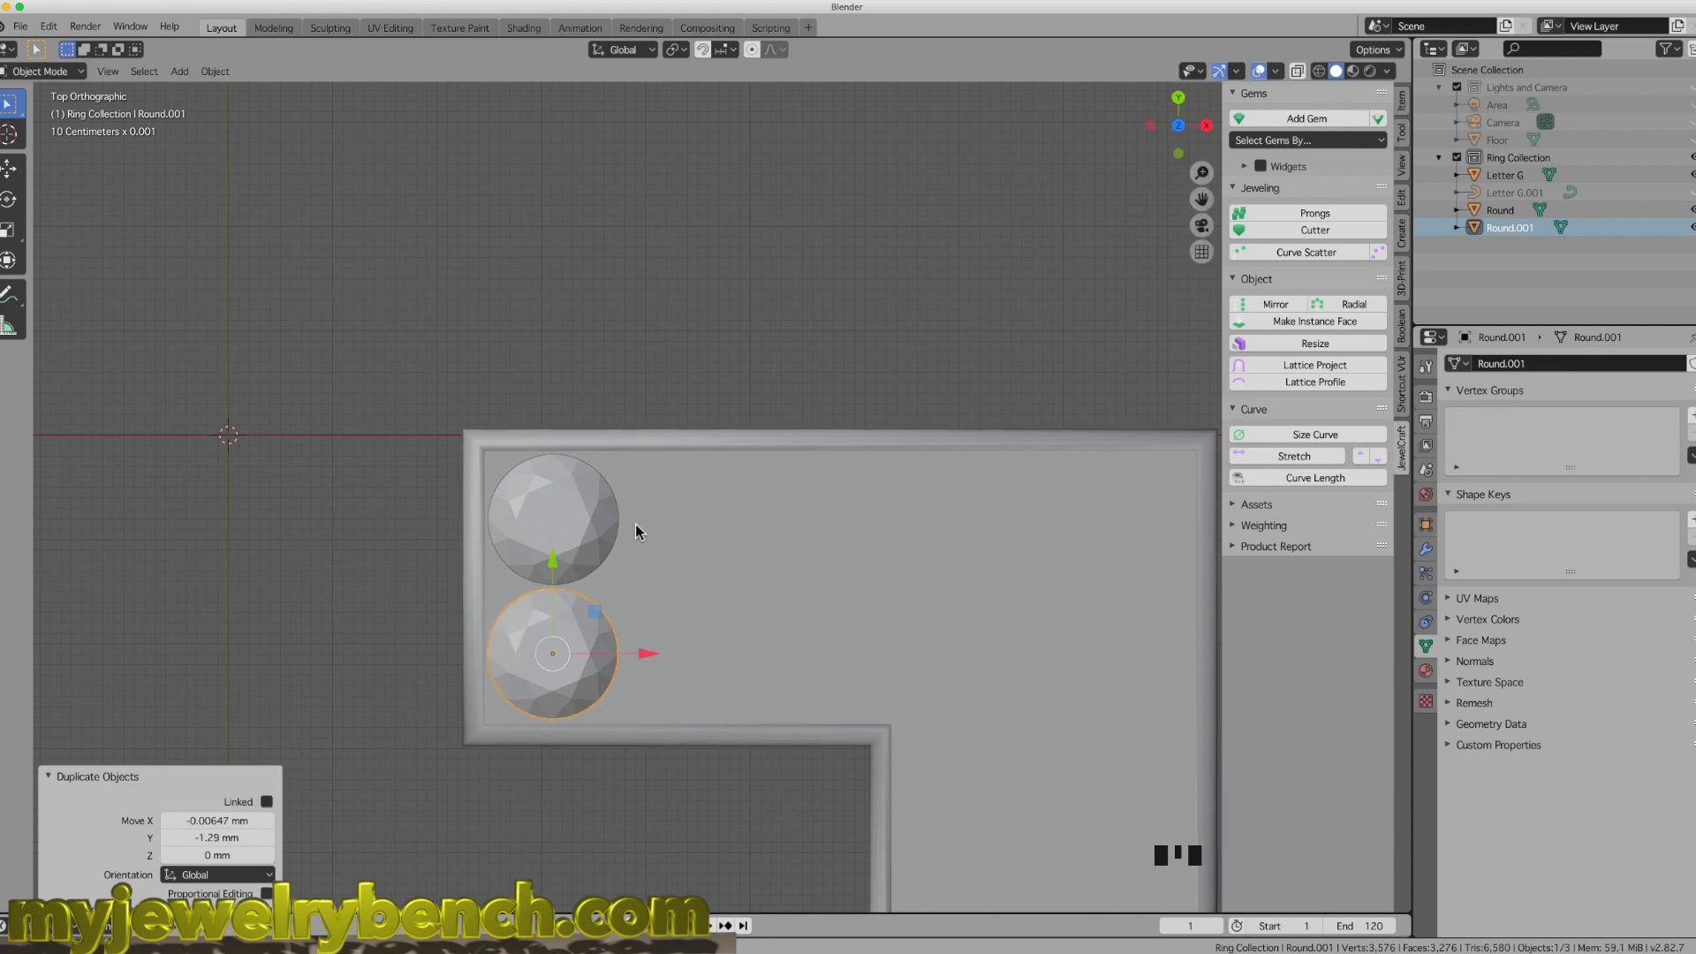
# Step: Duplicate the vertical pair of gems and place the copies about 1.35 mm along X on the crossbar
pyautogui.scroll(-3, 676, 518)
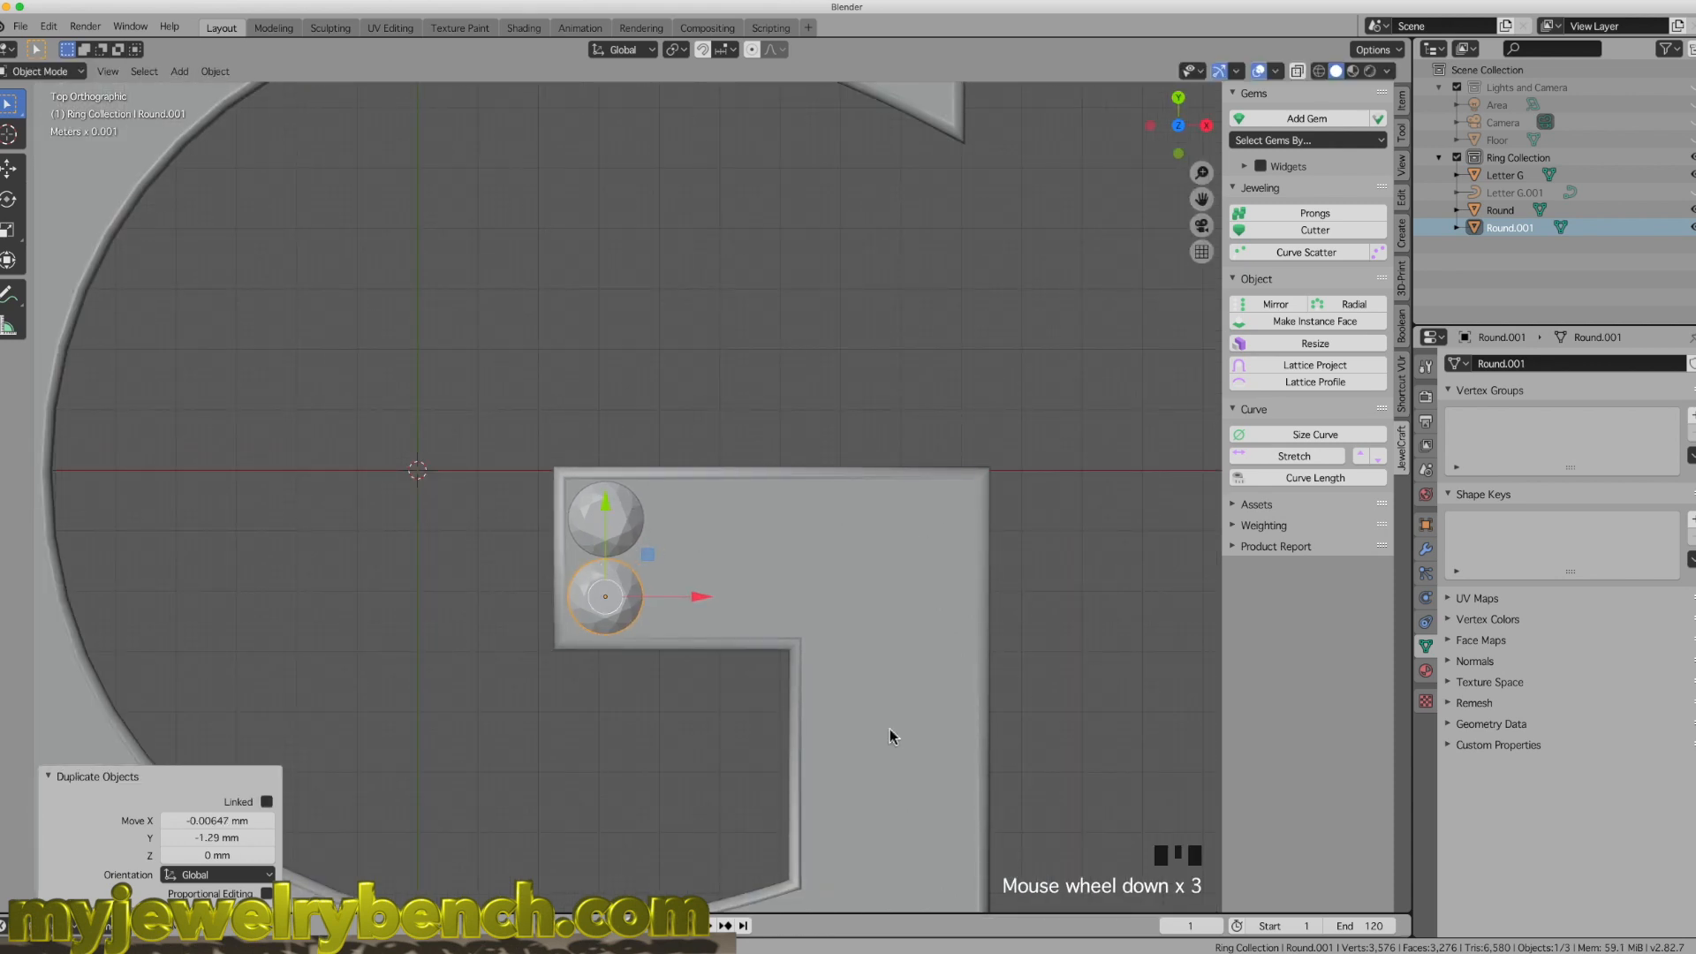
pyautogui.click(621, 520)
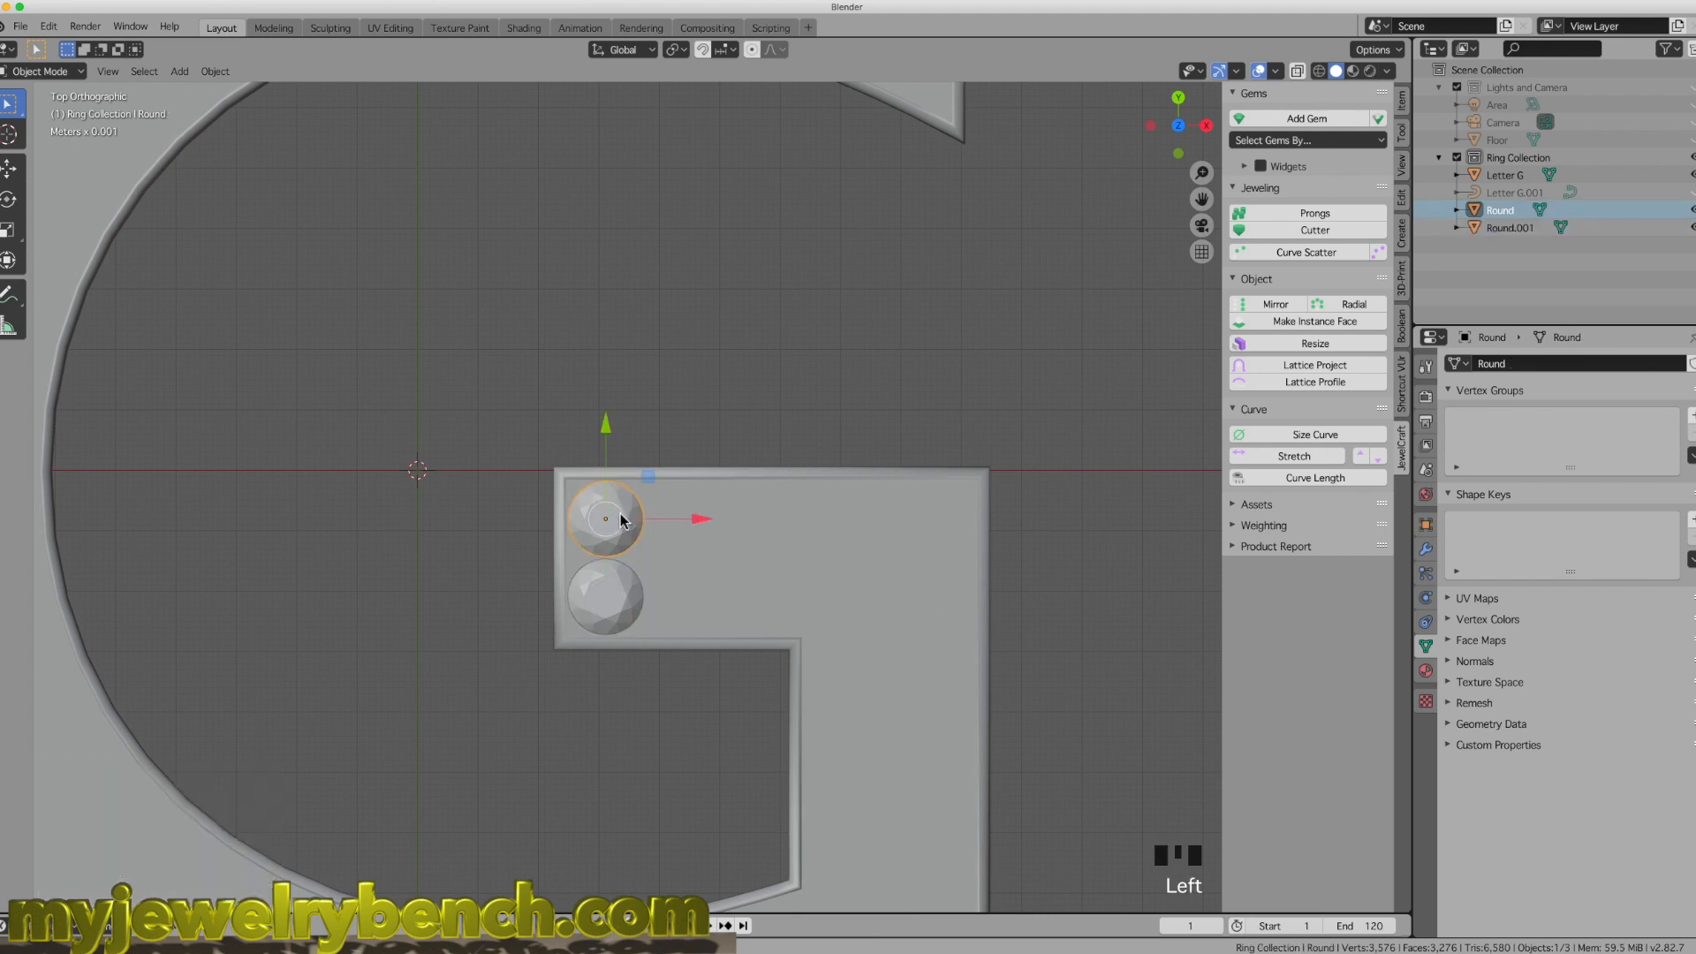
pyautogui.keyDown('shift'); pyautogui.click(619, 609); pyautogui.keyUp('shift')
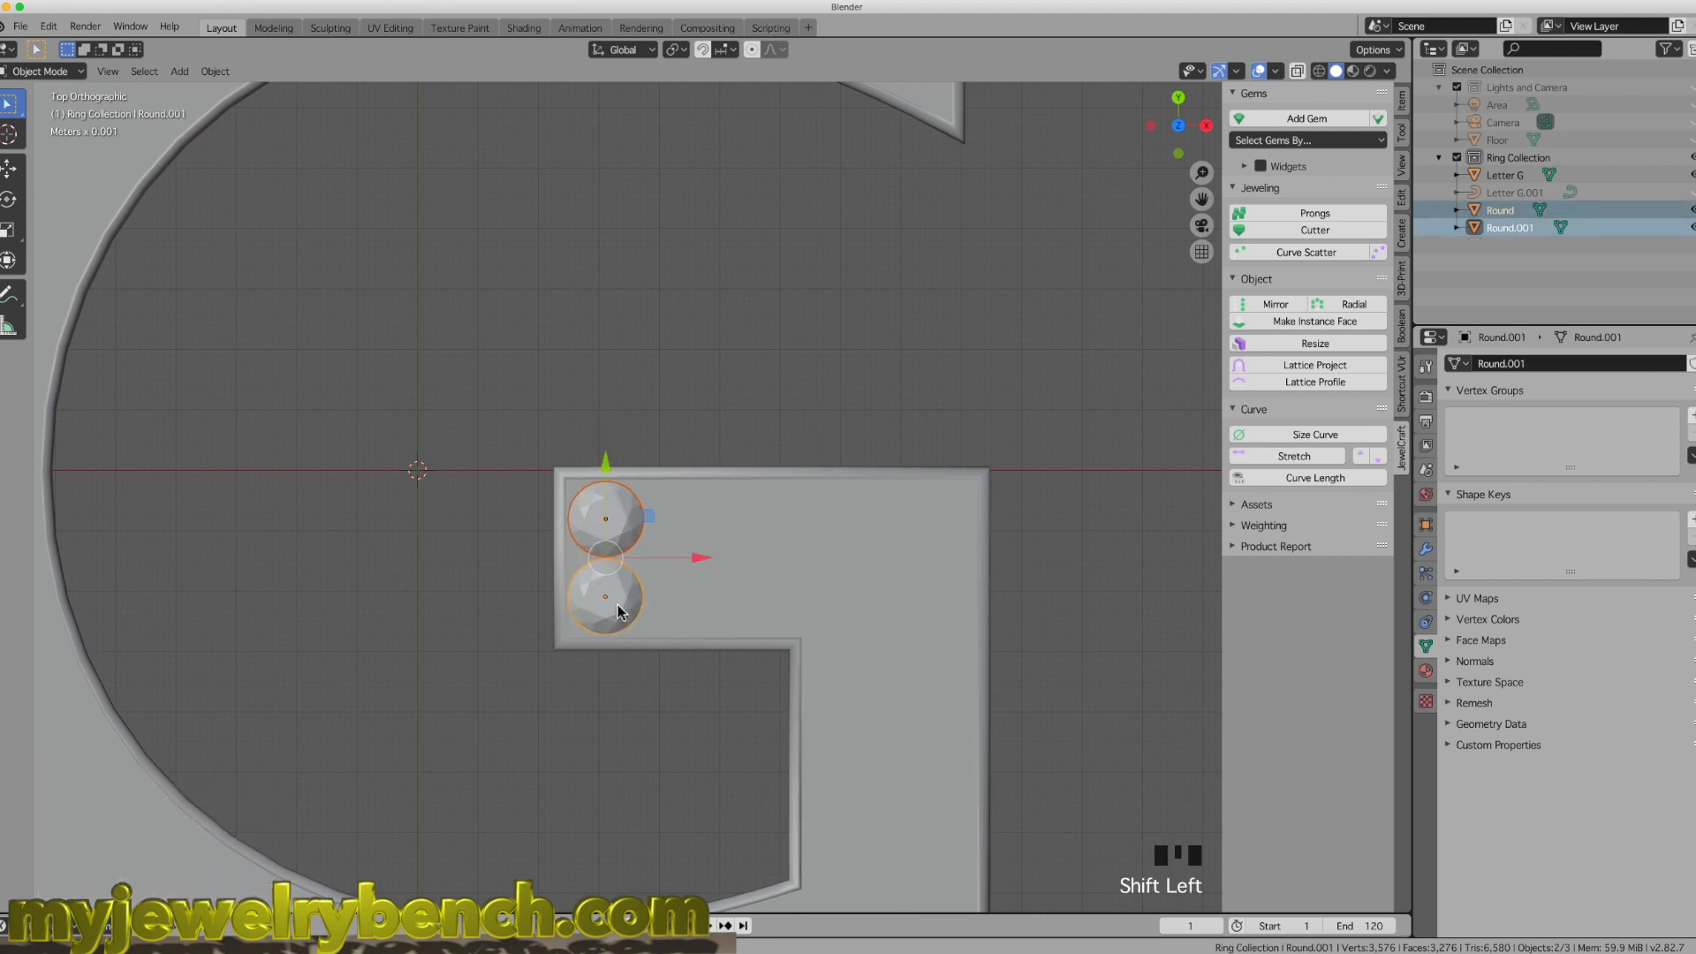
pyautogui.hotkey('shift', 'd')
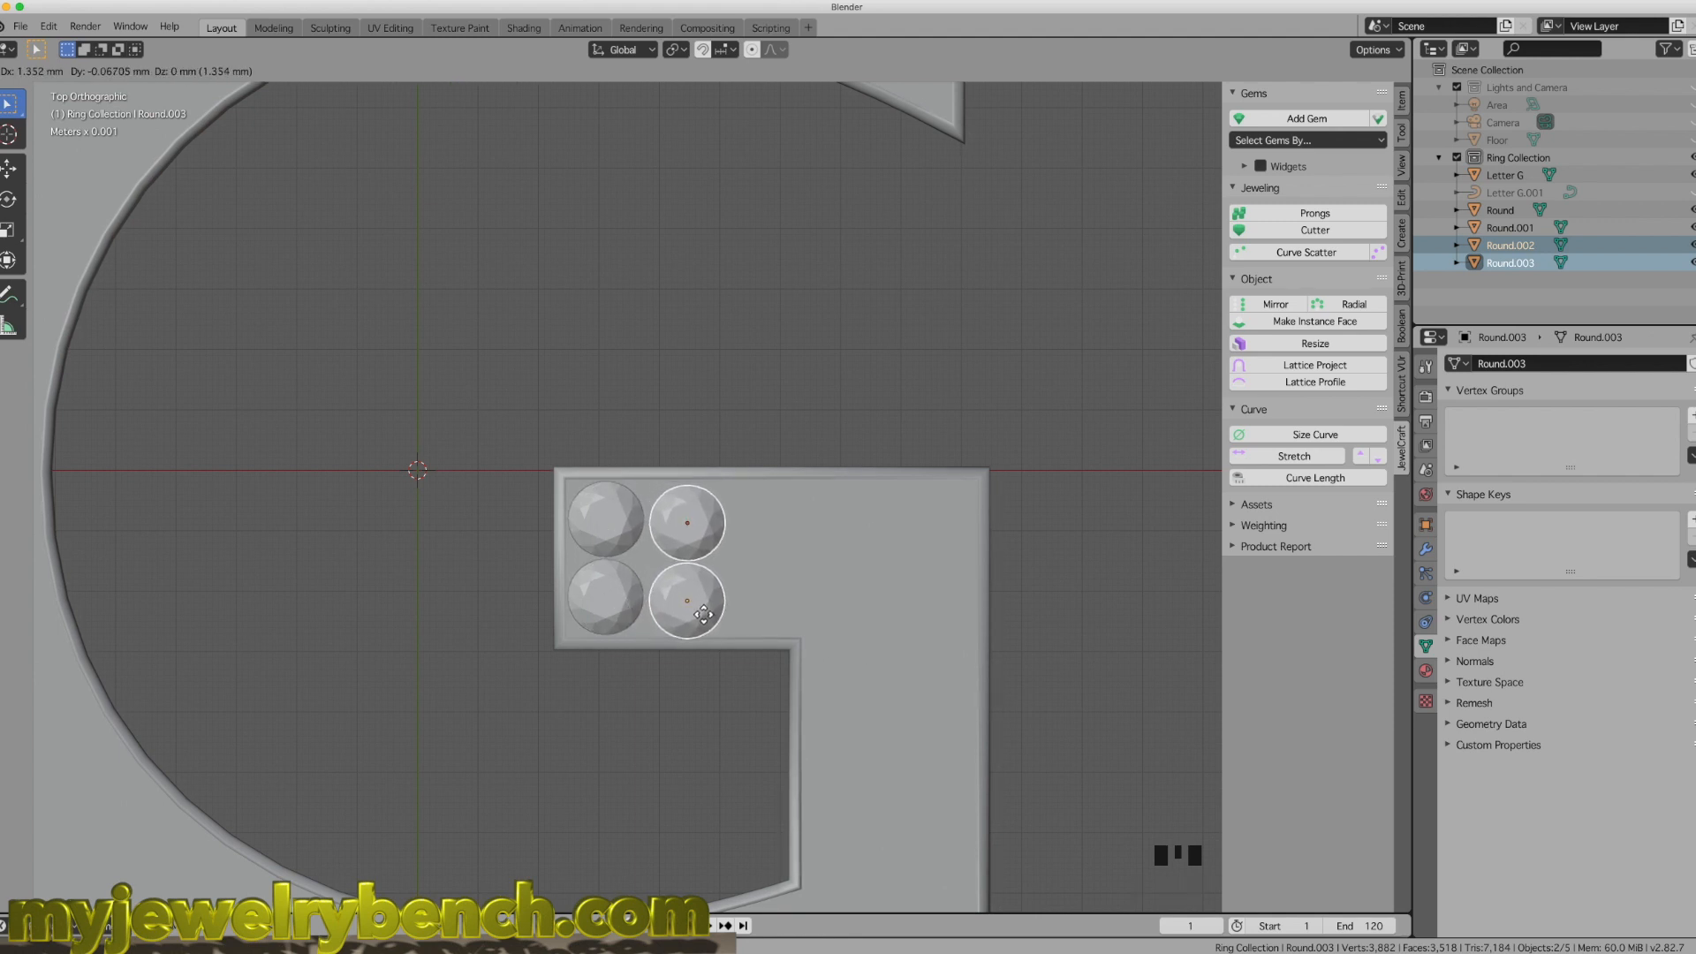
pyautogui.click(702, 611)
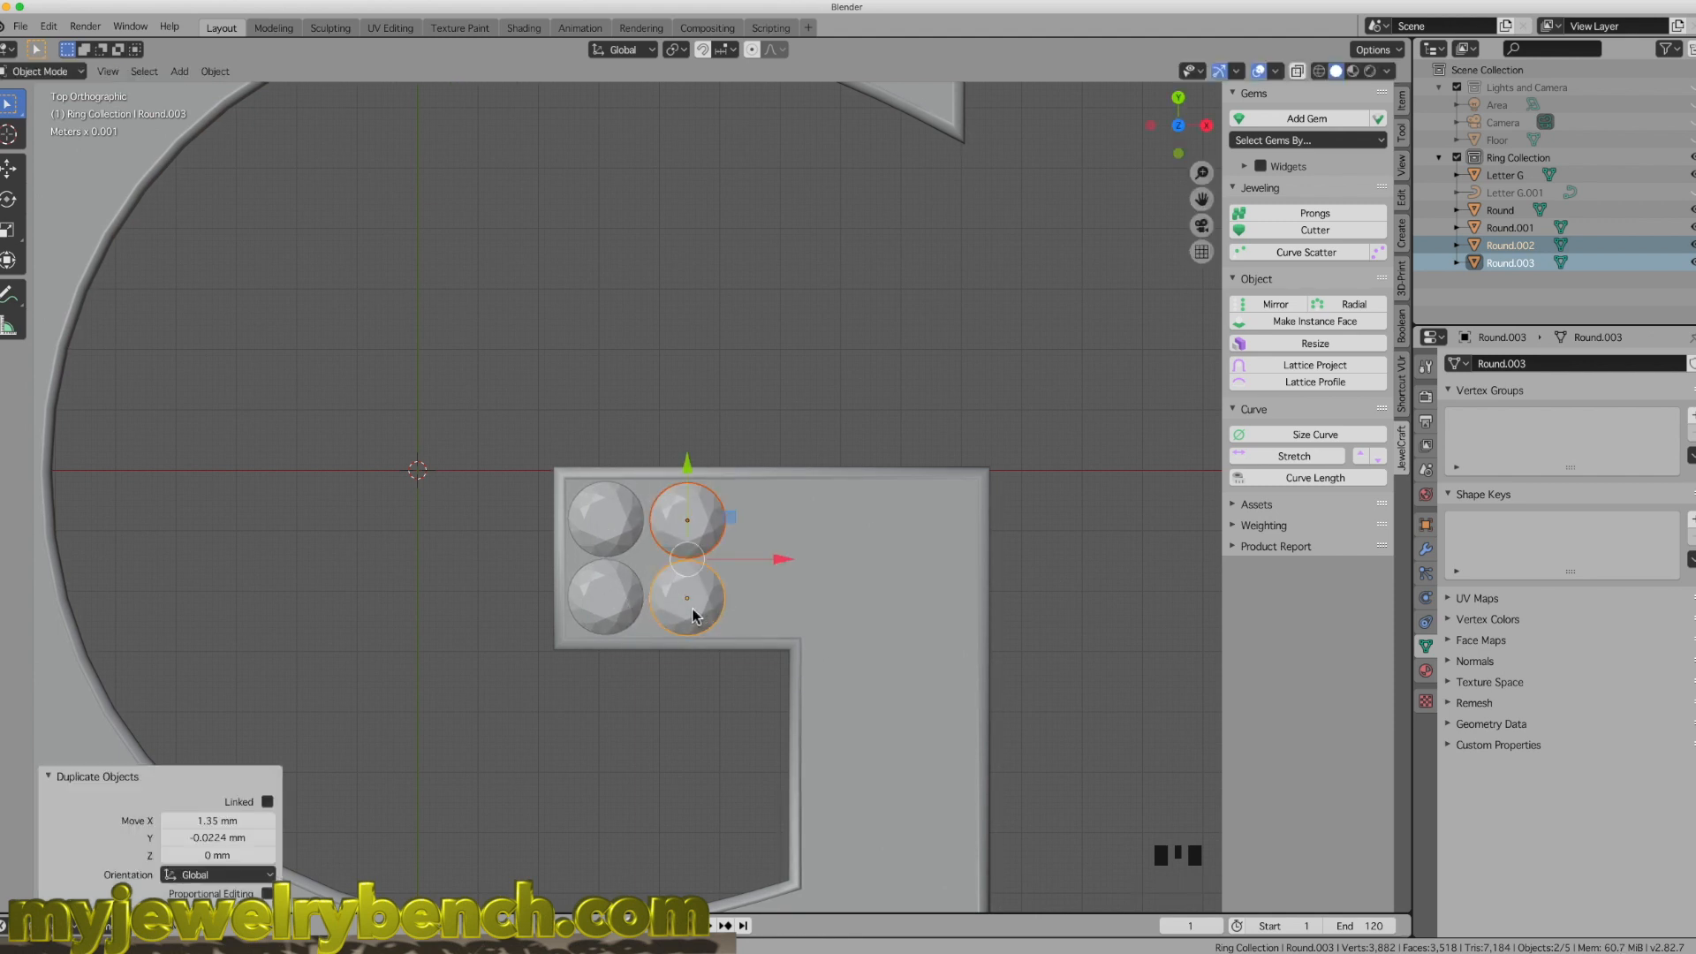
# Step: Duplicate the second pair of gems and place the new pair about 1.37 mm further along X
pyautogui.hotkey('shift', 'd')
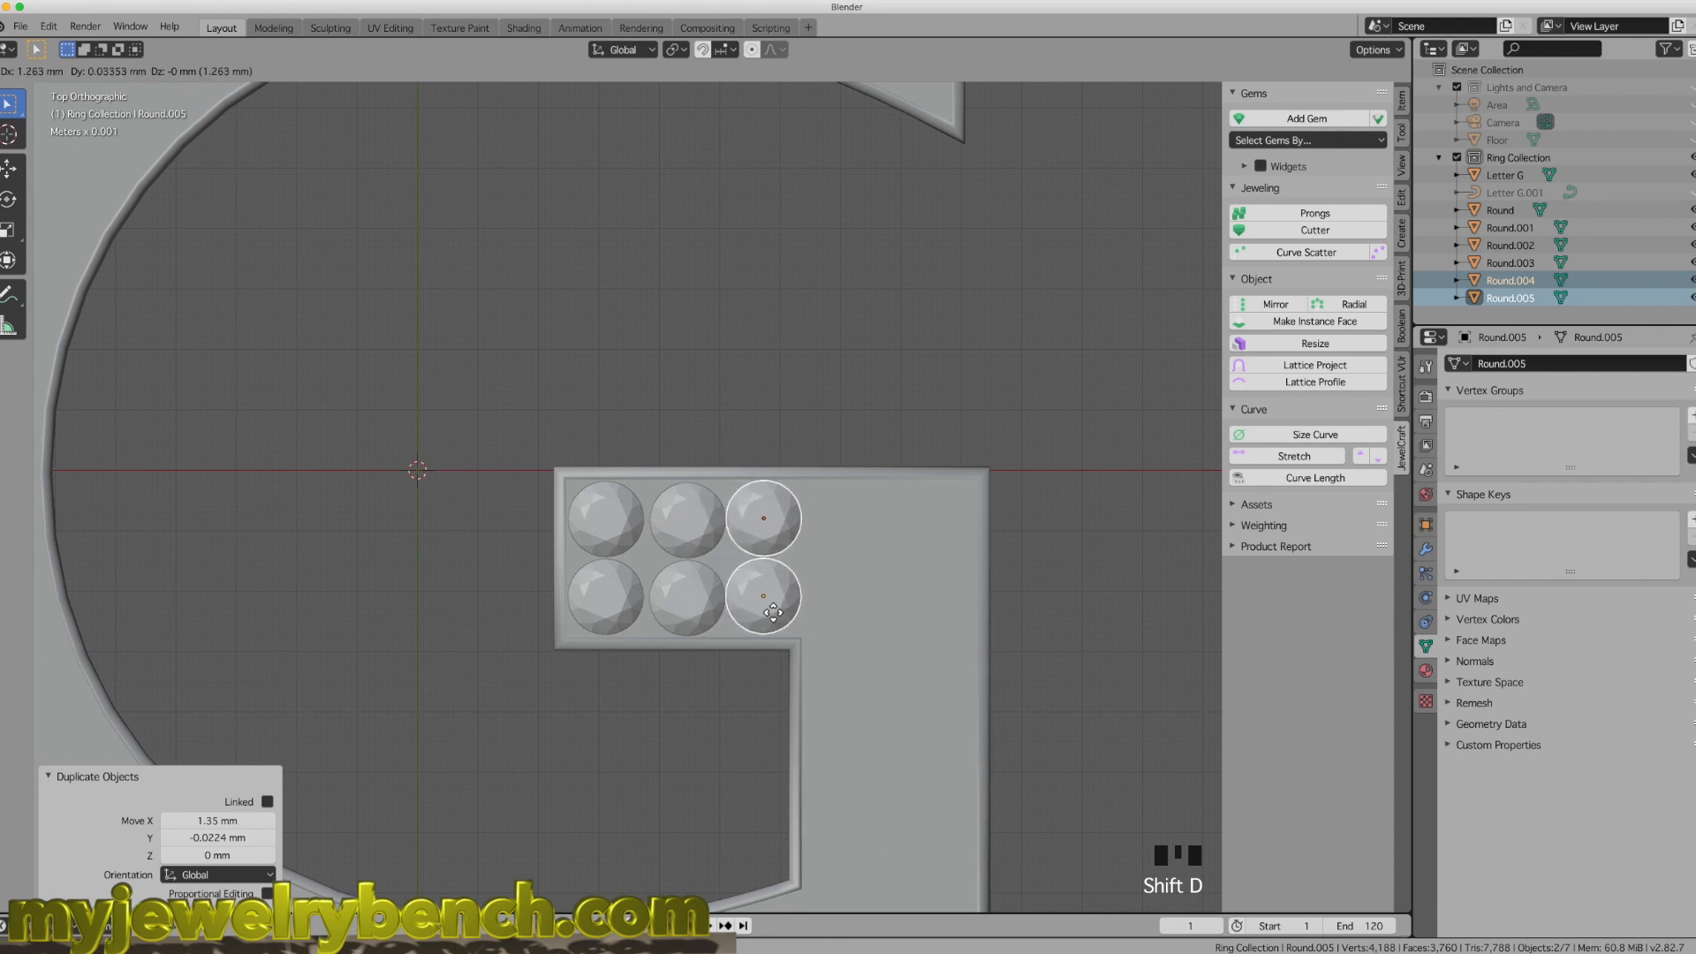
pyautogui.click(776, 614)
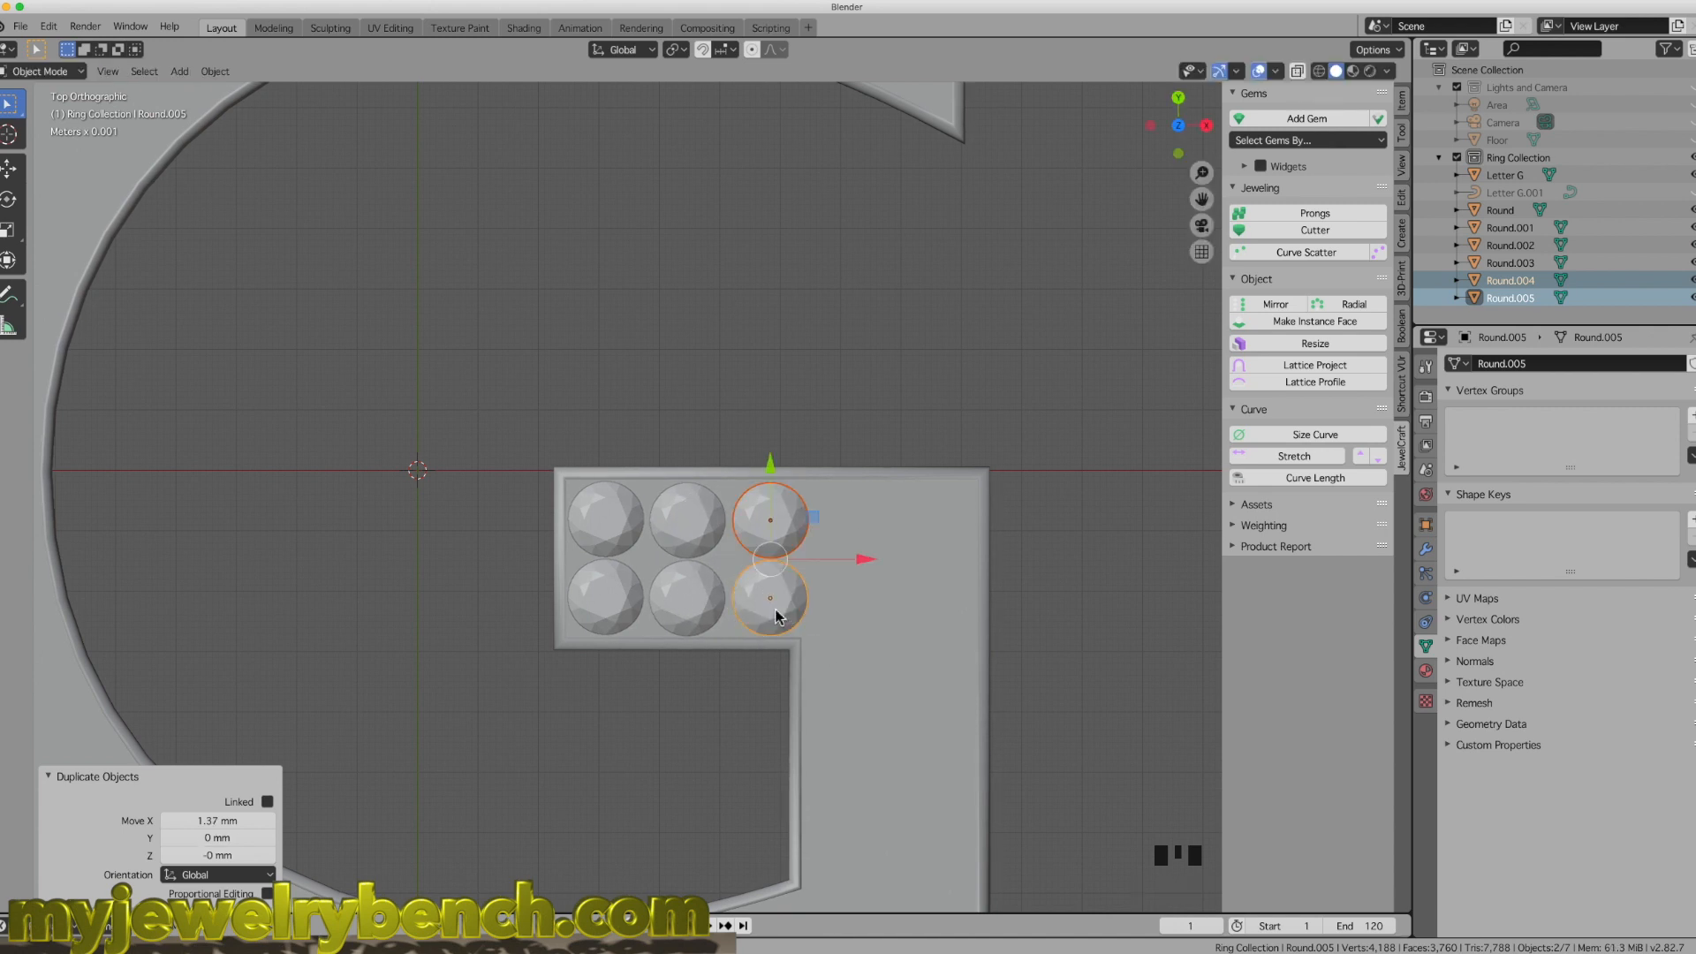
pyautogui.hotkey('shift', 'g')
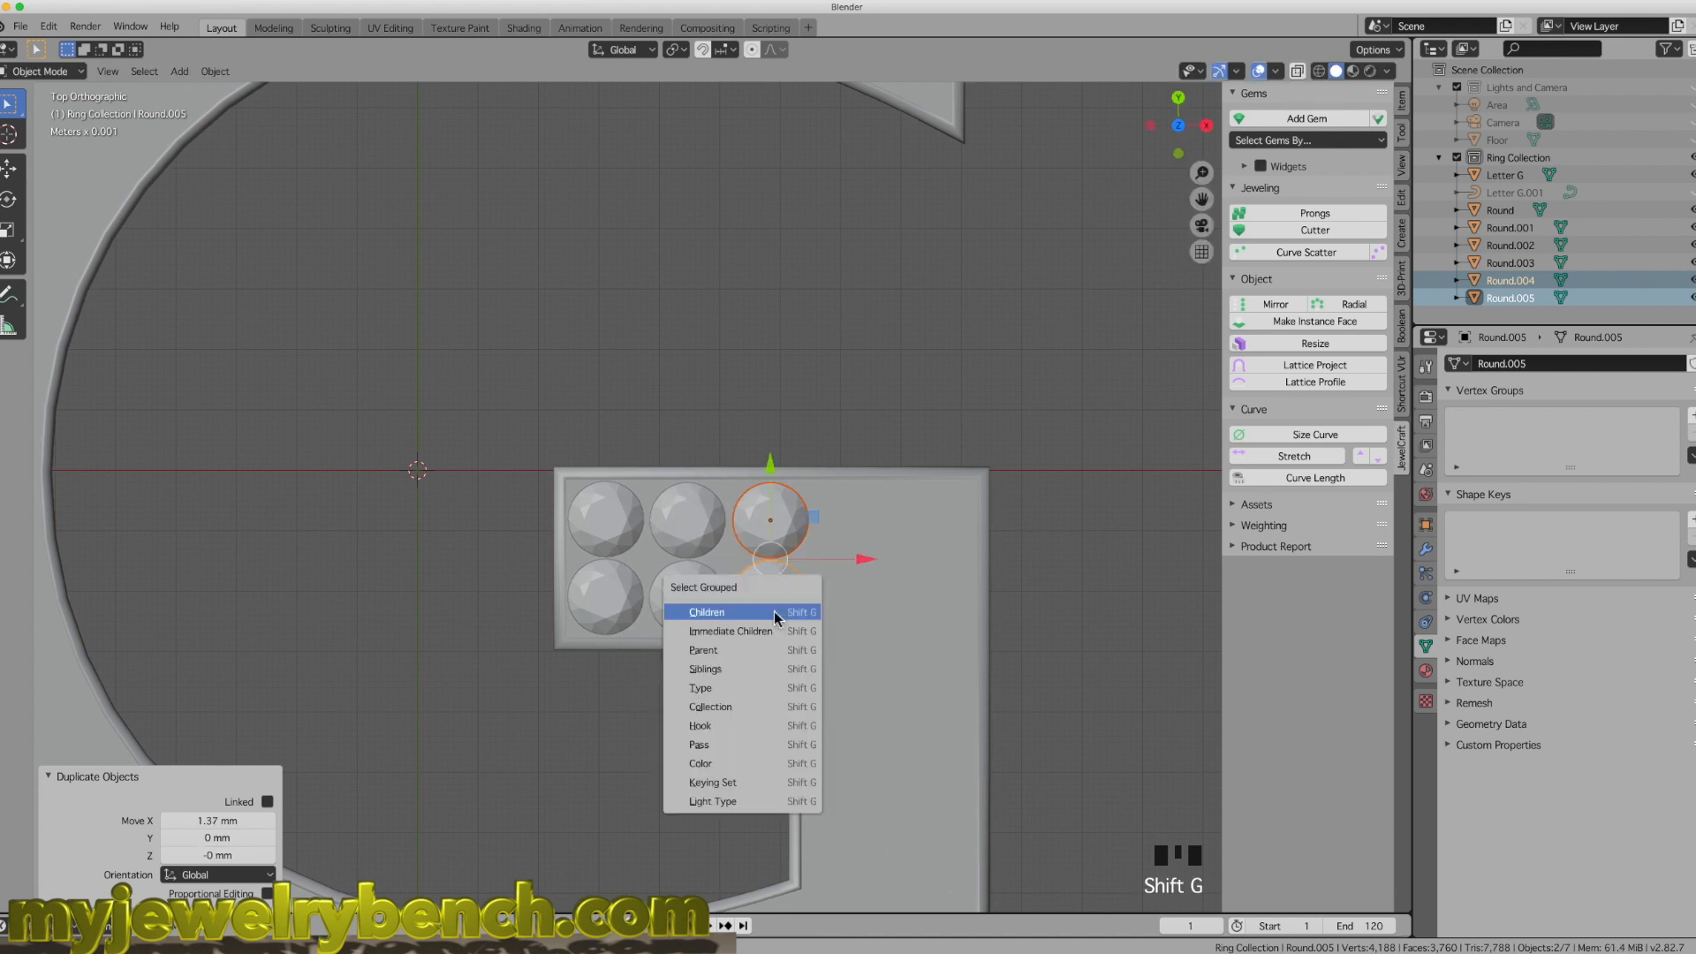
# Step: Duplicate the second and third gem columns of the crossbar together and place the four copies about 2.73 mm along X
pyautogui.rightClick(909, 533)
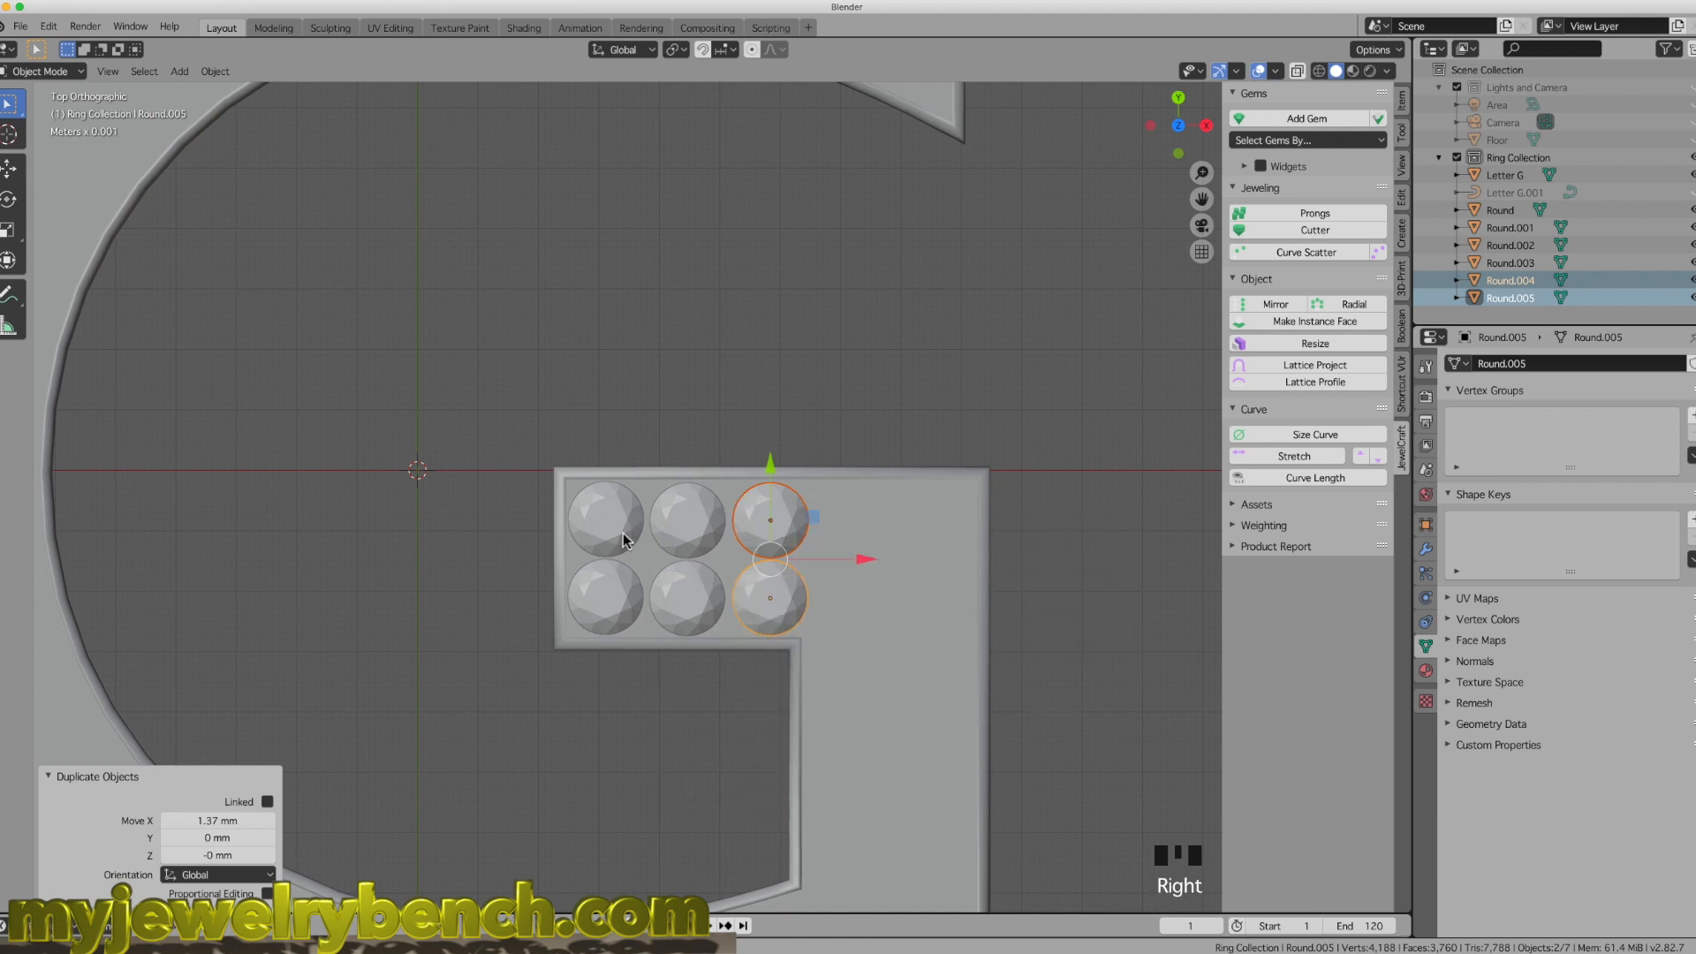
pyautogui.click(669, 530)
pyautogui.keyDown('shift'); pyautogui.click(678, 586); pyautogui.keyUp('shift')
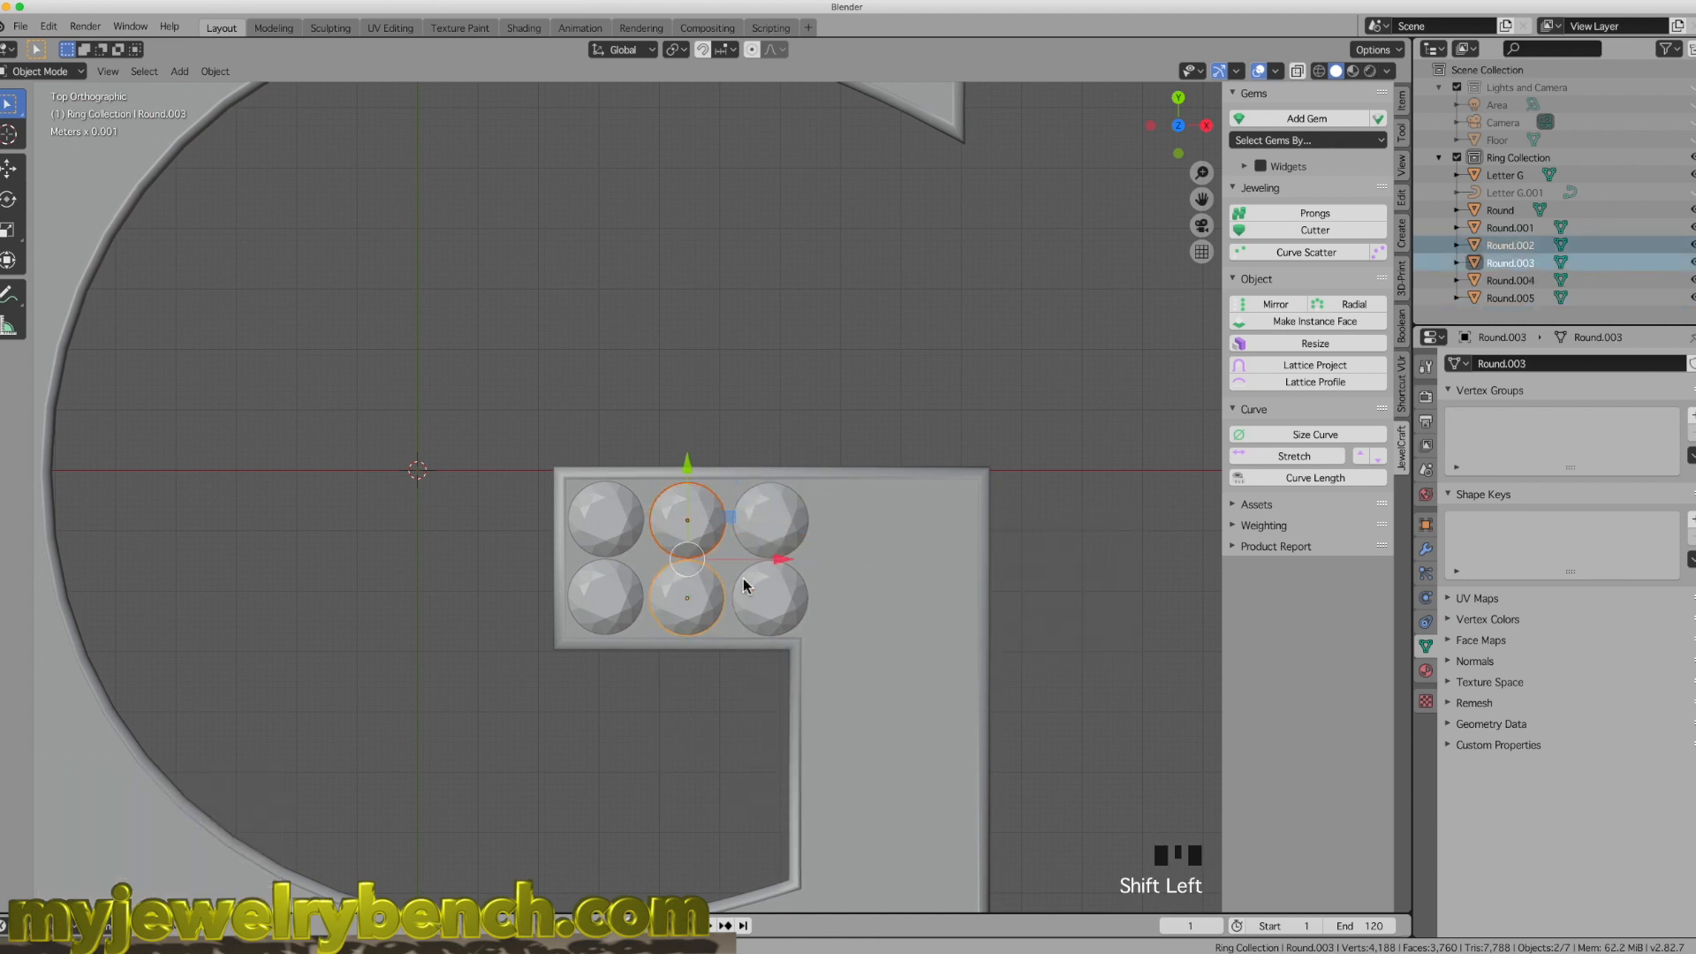
pyautogui.keyDown('shift'); pyautogui.click(752, 590); pyautogui.keyUp('shift')
pyautogui.keyDown('shift'); pyautogui.click(771, 520); pyautogui.keyUp('shift')
pyautogui.hotkey('shift', 'd')
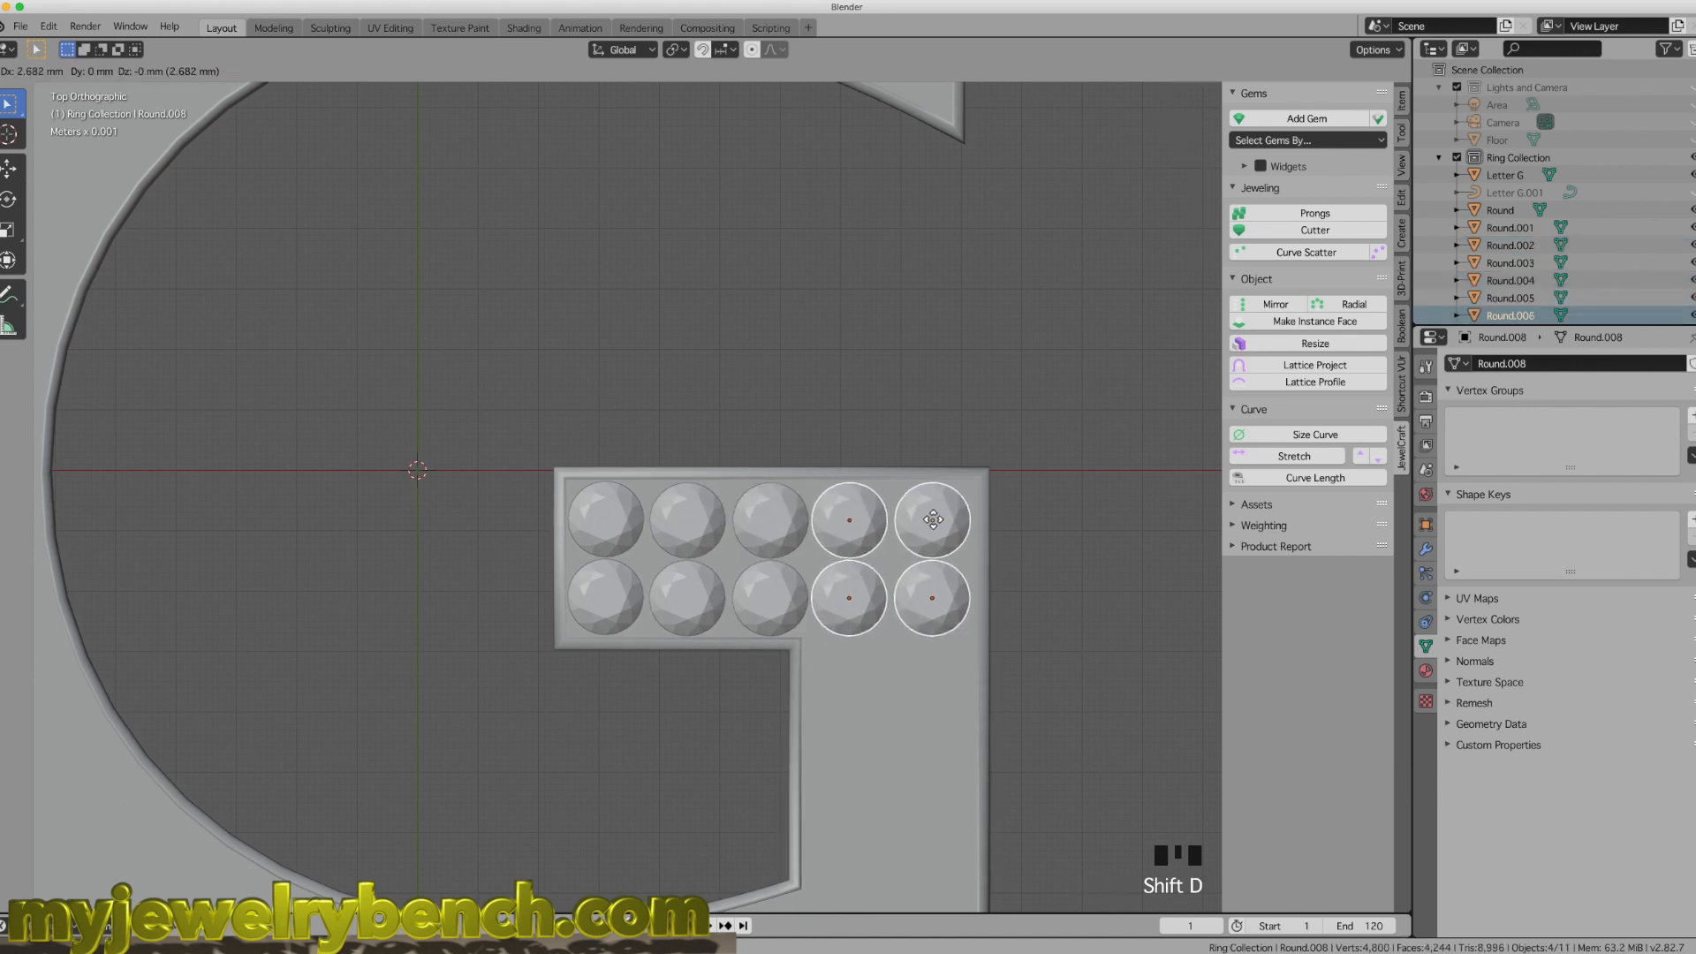
pyautogui.click(934, 521)
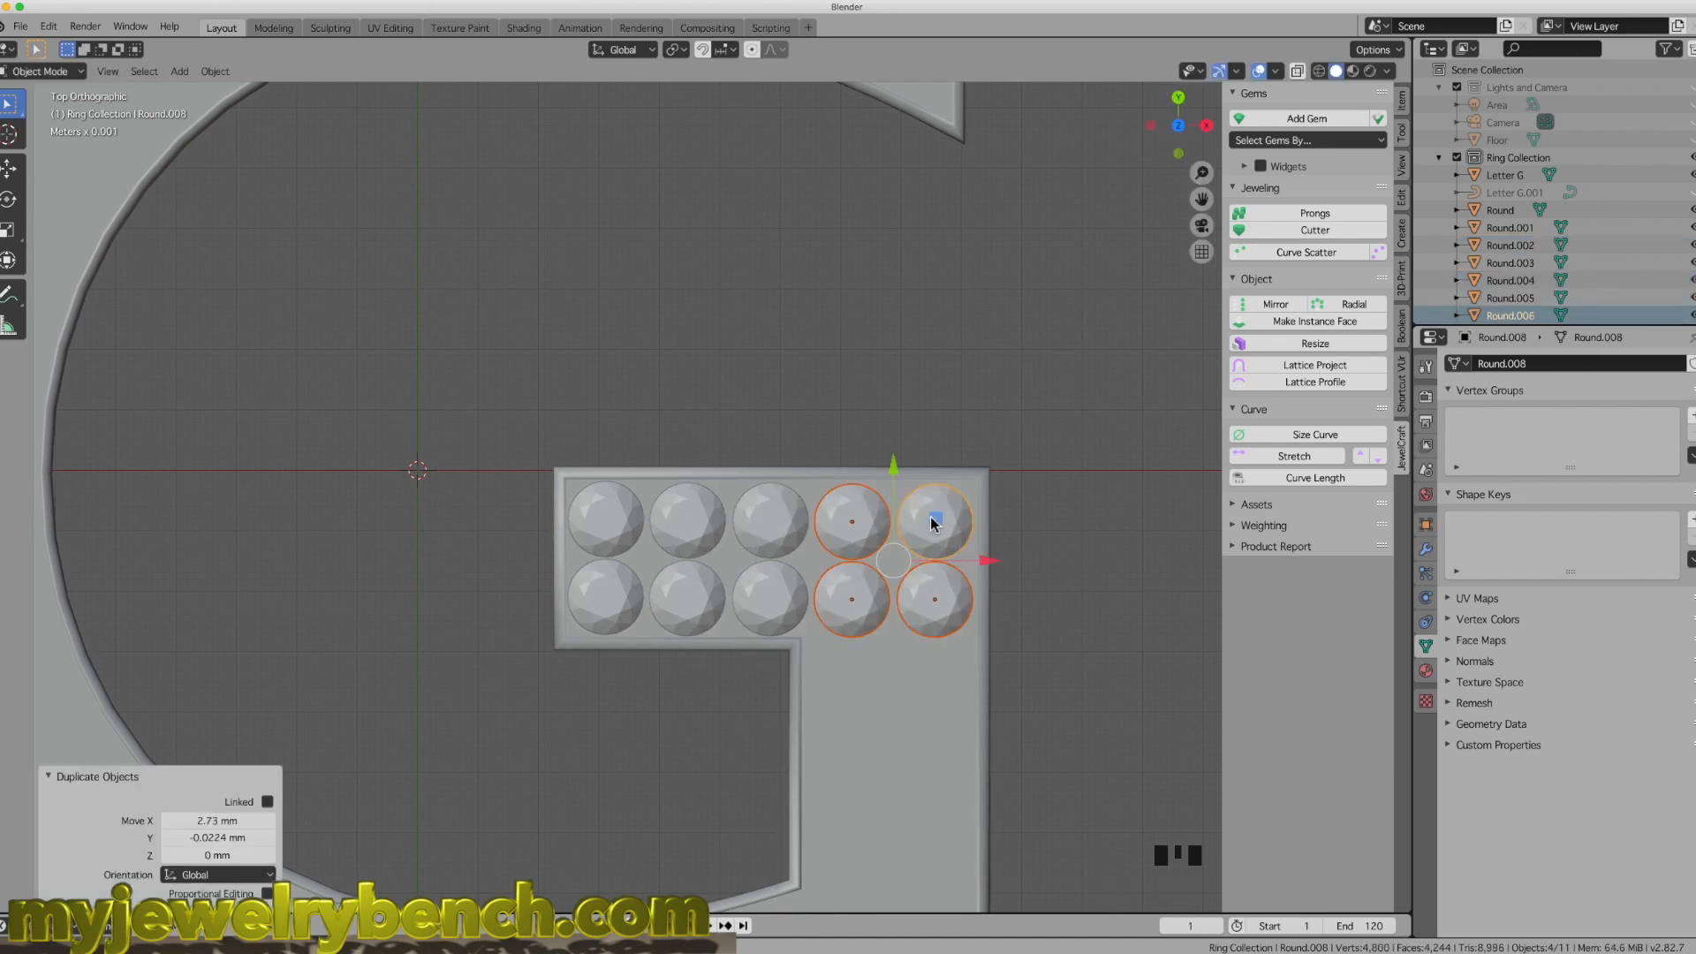
# Step: Duplicate the block of four gems twice down the vertical stem, offsetting the copies about -2.61 mm and -2.58 mm along Y
pyautogui.hotkey('shift', 'd')
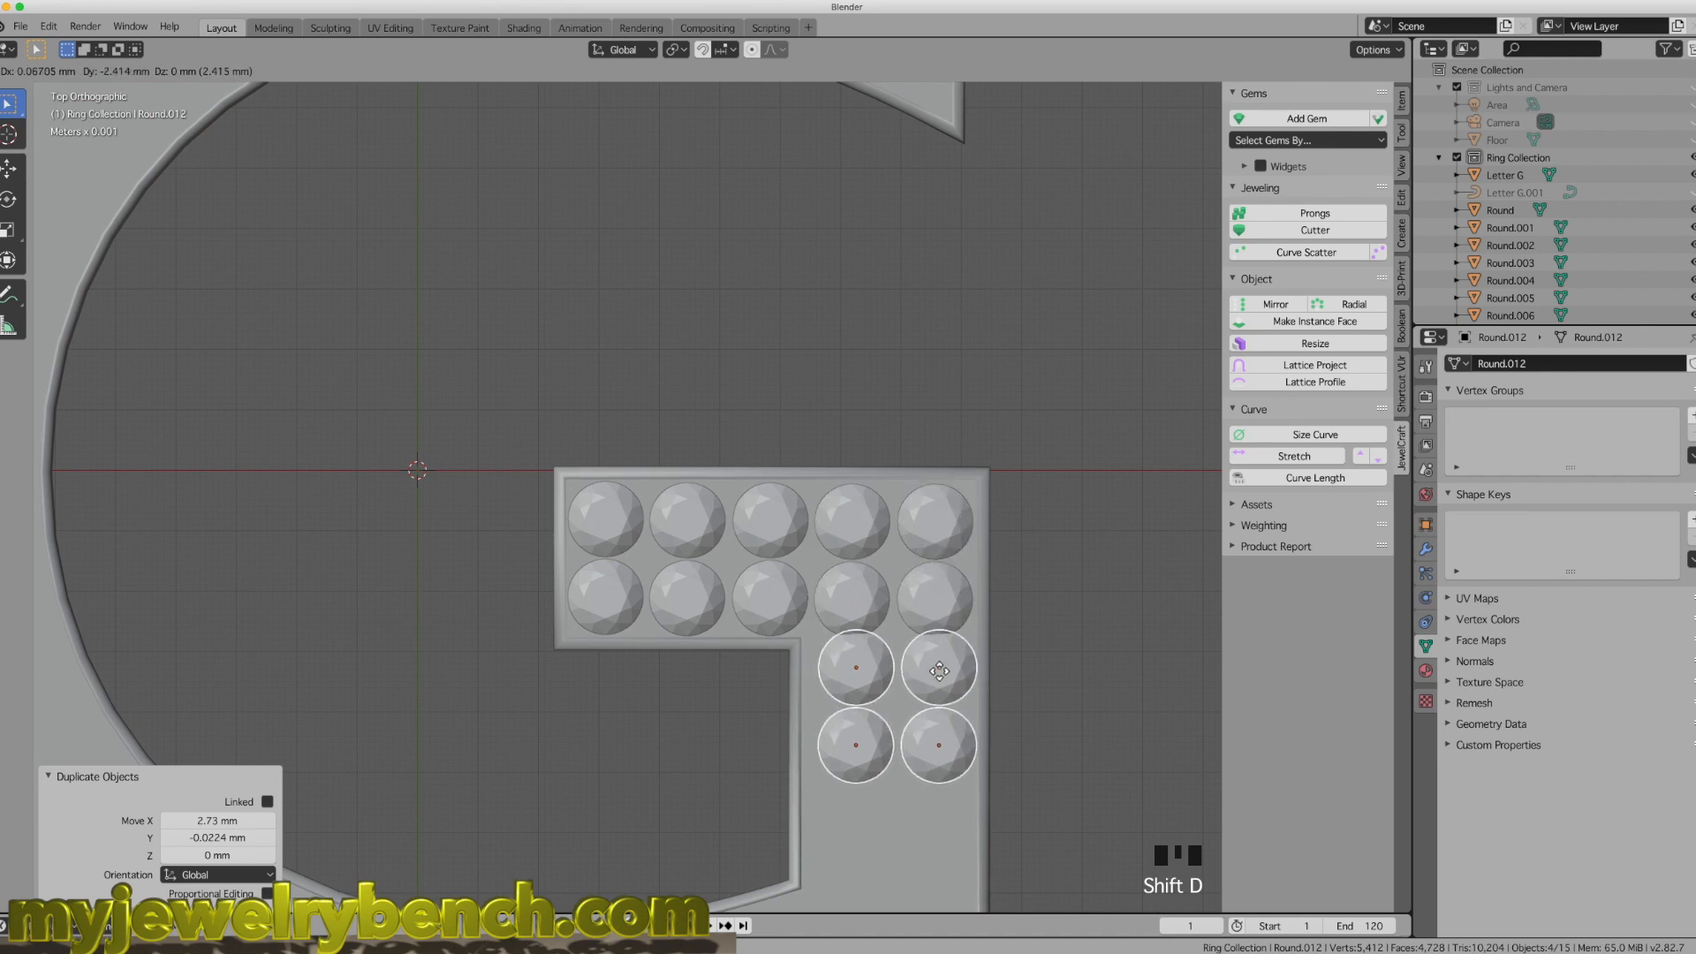
pyautogui.click(934, 680)
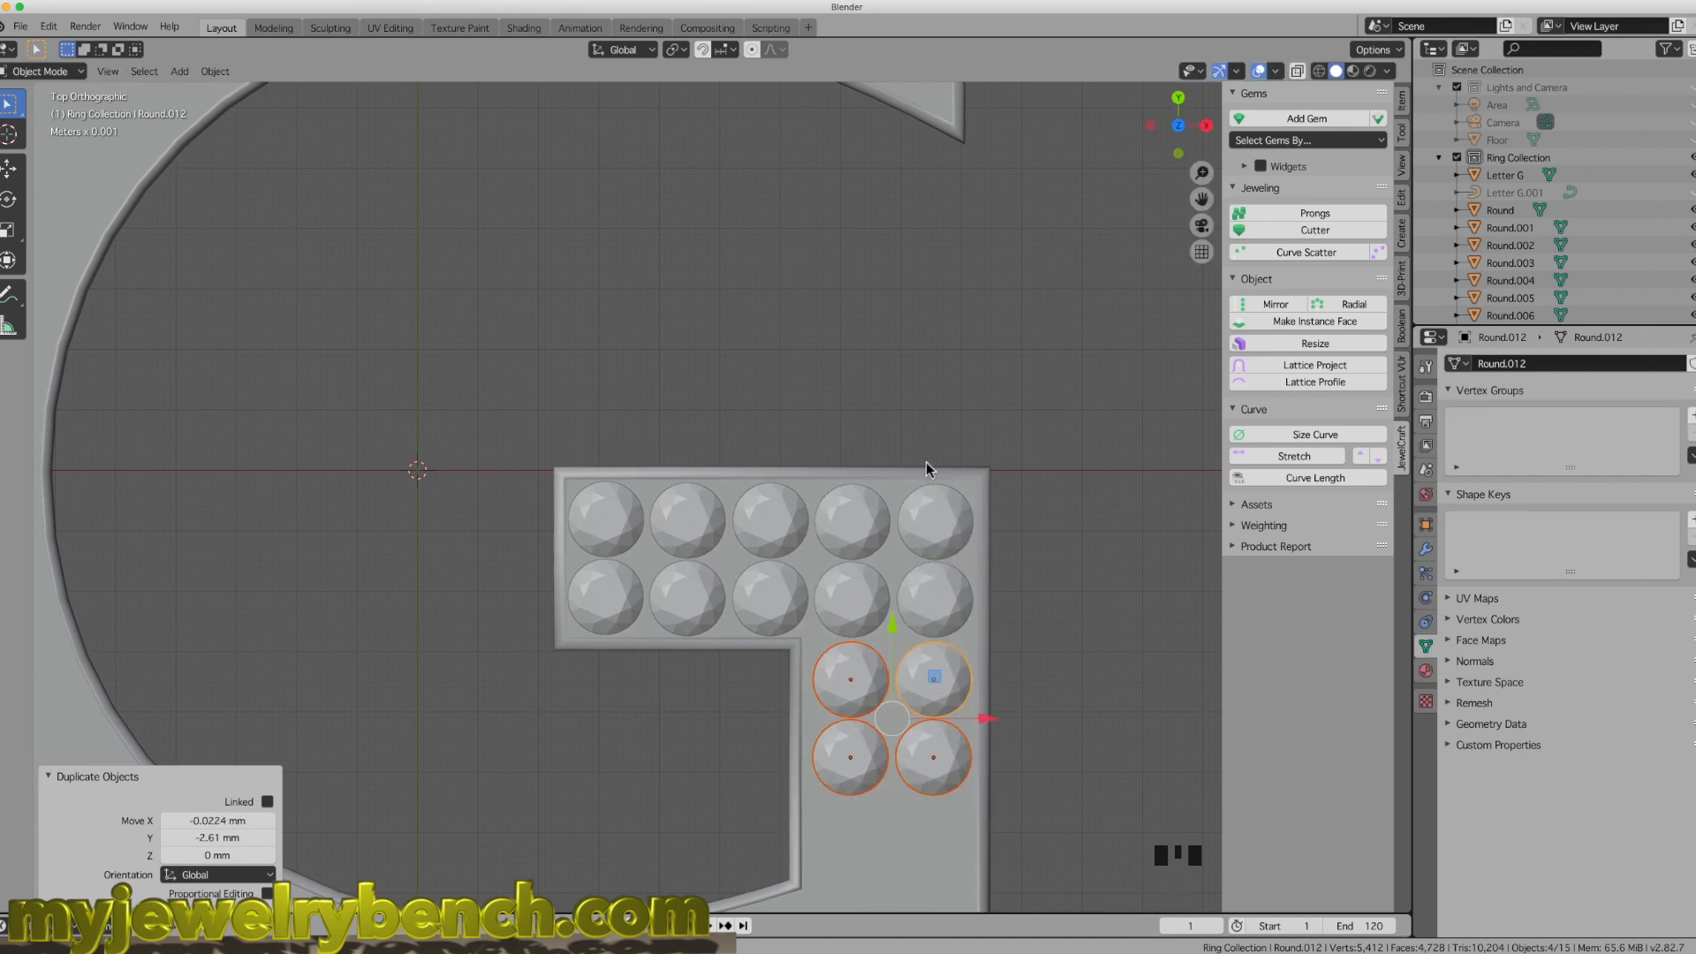
pyautogui.scroll(-4, 926, 463)
pyautogui.scroll(4, 906, 687)
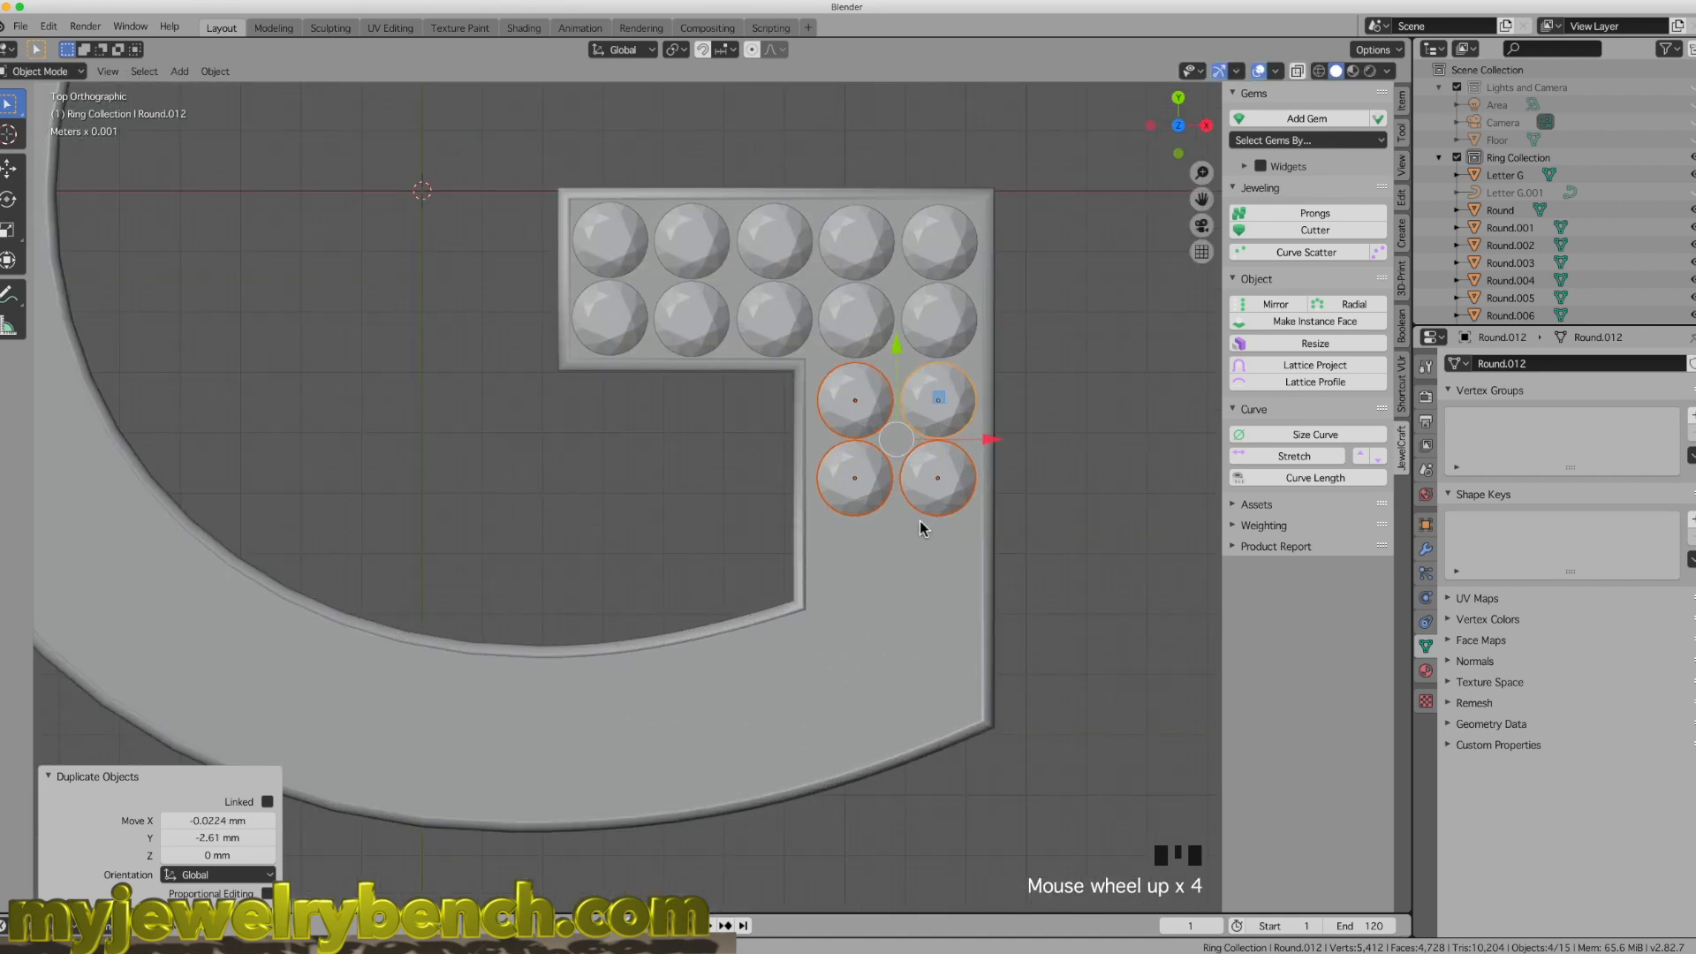
pyautogui.hotkey('shift', 'd')
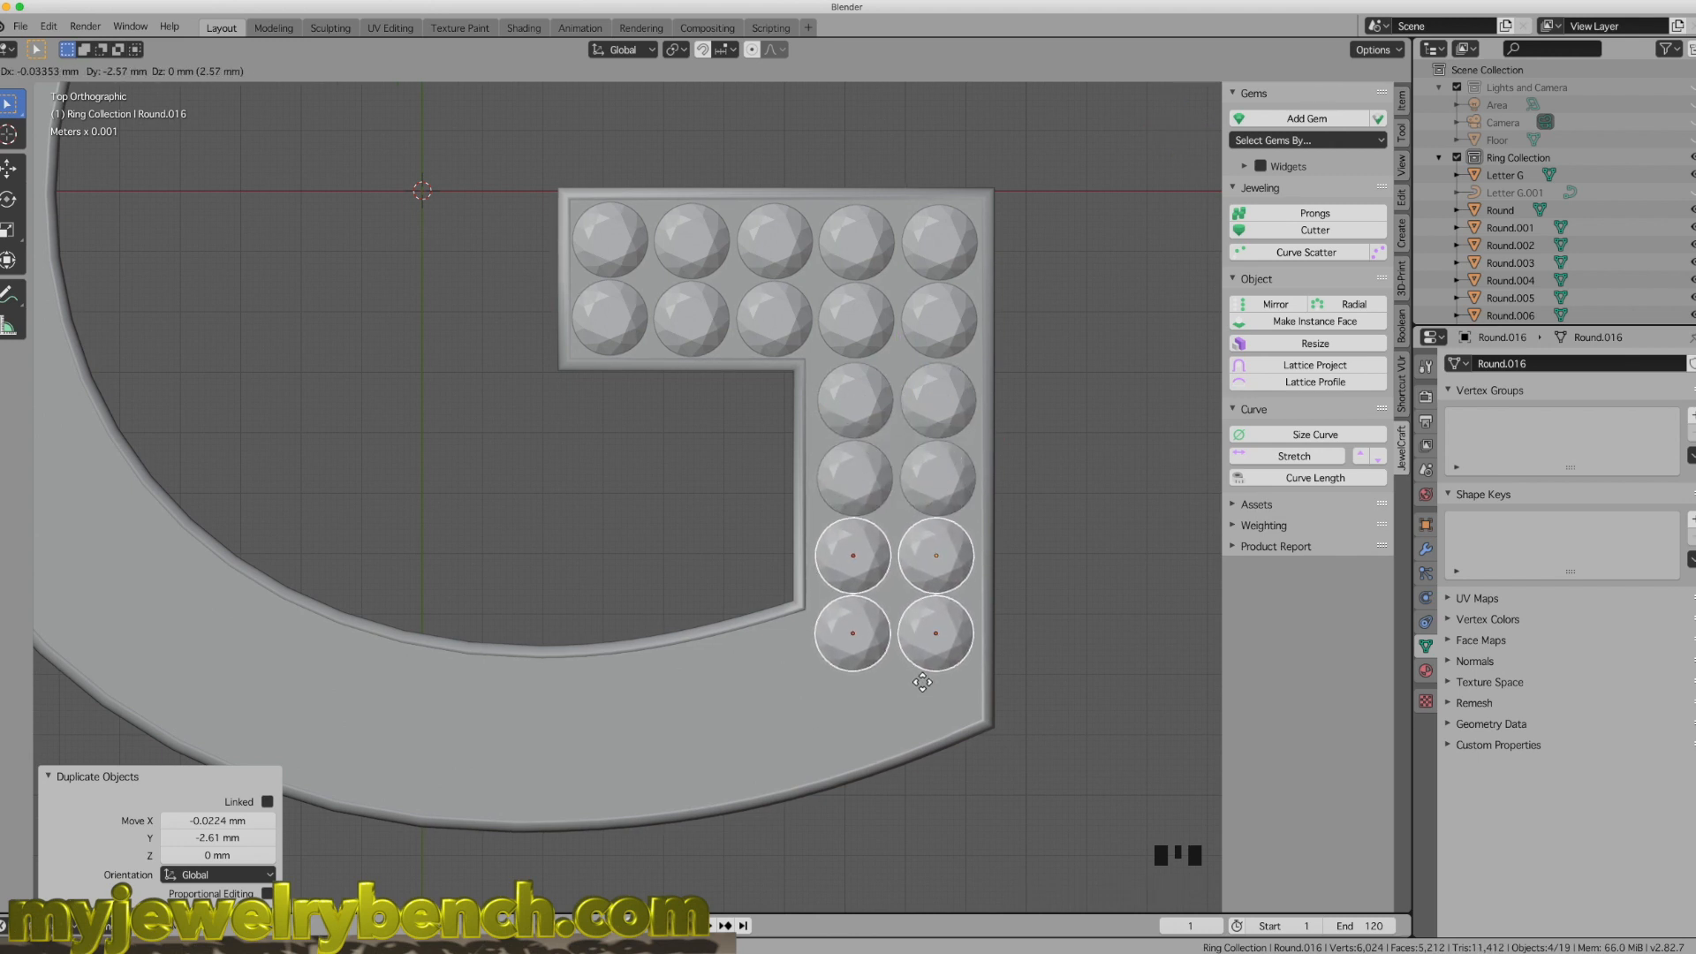
pyautogui.click(919, 684)
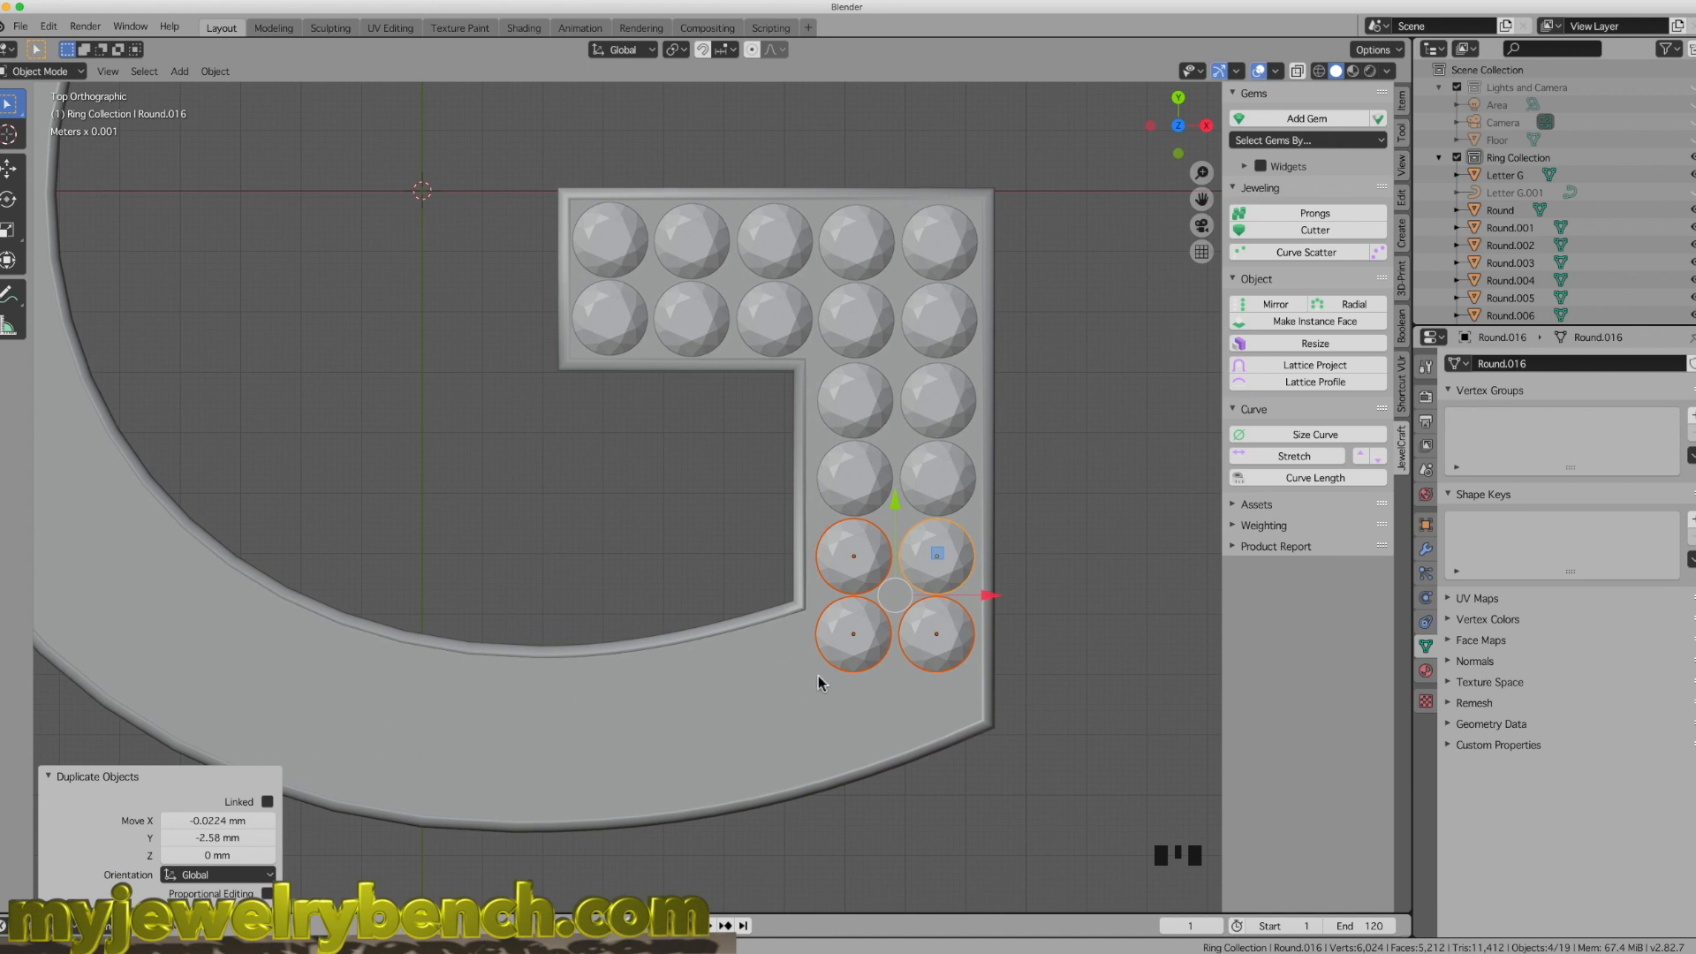
# Step: Duplicate the inner gem at the stem's lower end and place the copy about 0.64 mm along X and -1.26 mm along Y
pyautogui.click(851, 654)
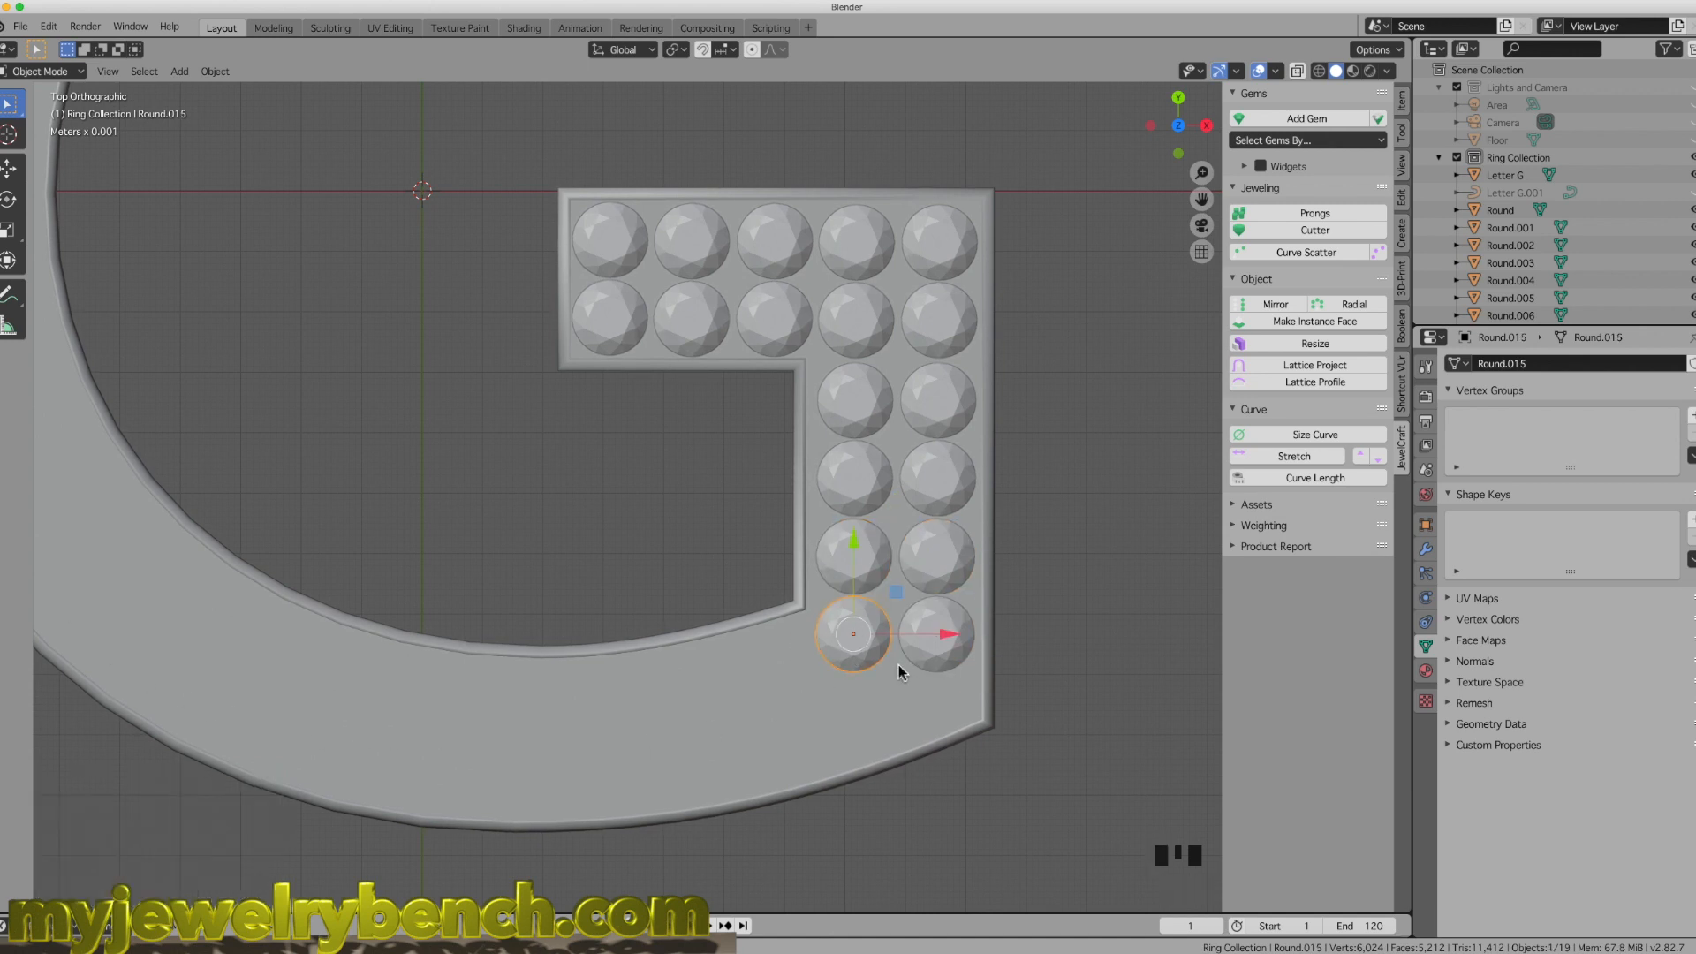
pyautogui.hotkey('shift', 'd')
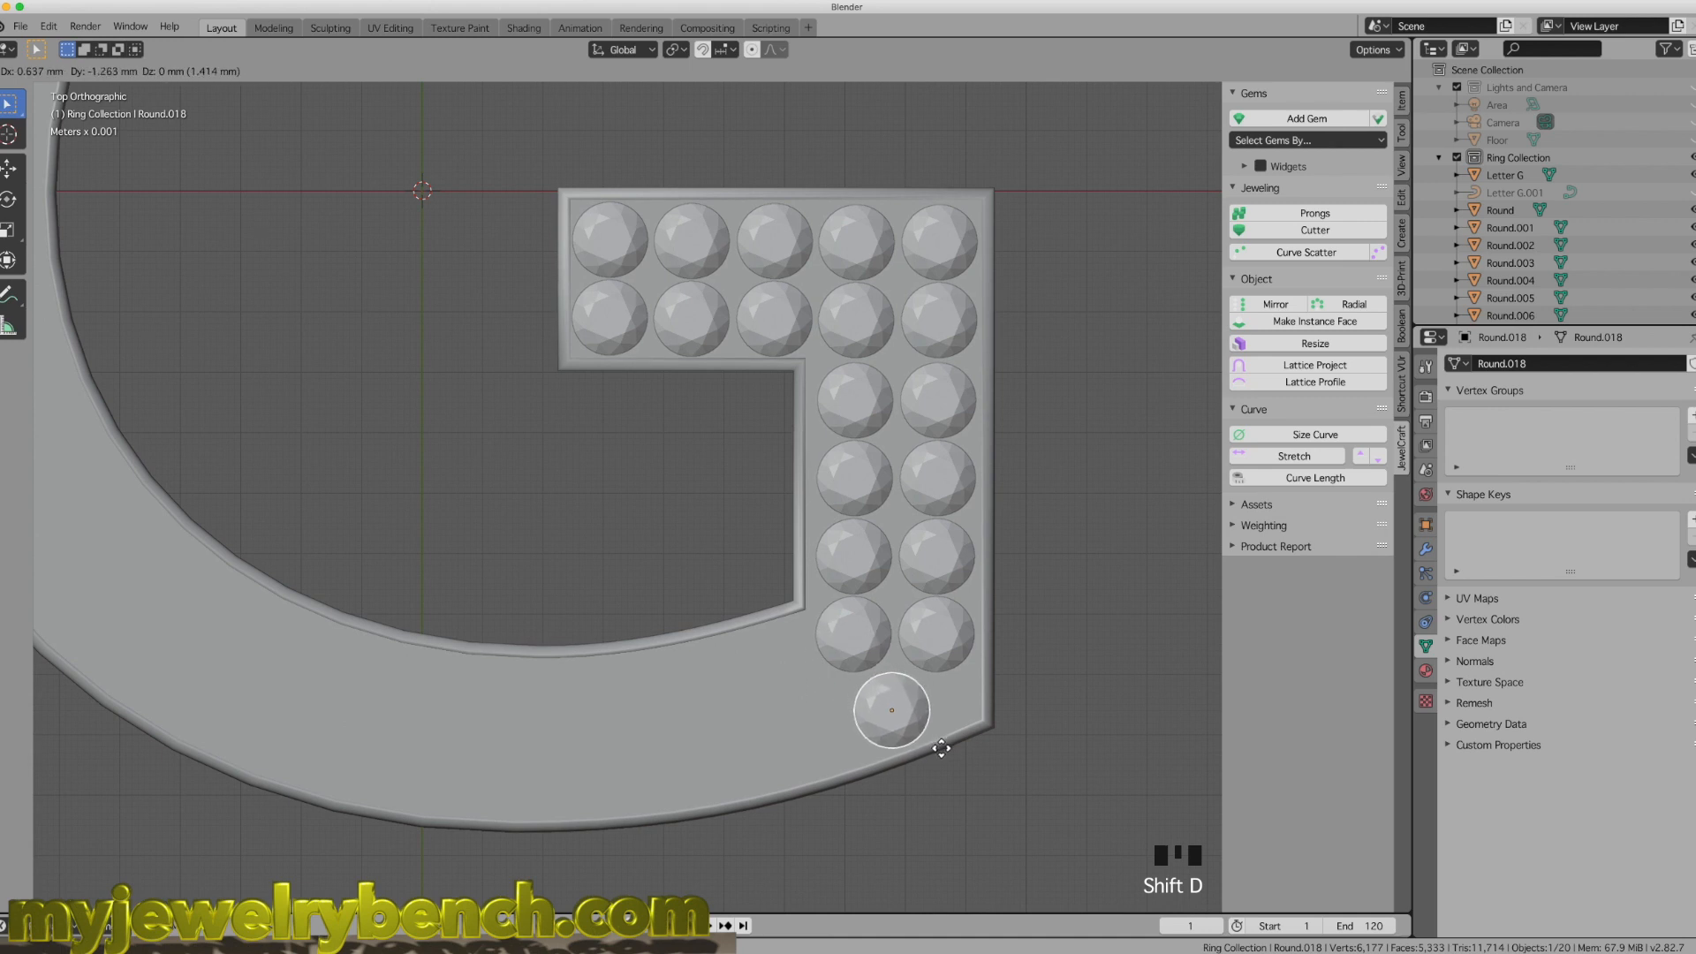
pyautogui.click(942, 747)
# Step: Start the bottom curve with a copy of the stem's lowest inner gem at X -1.26, Y -0.57 mm, and copy that by X 0.38, Y -1.25 mm
pyautogui.click(865, 641)
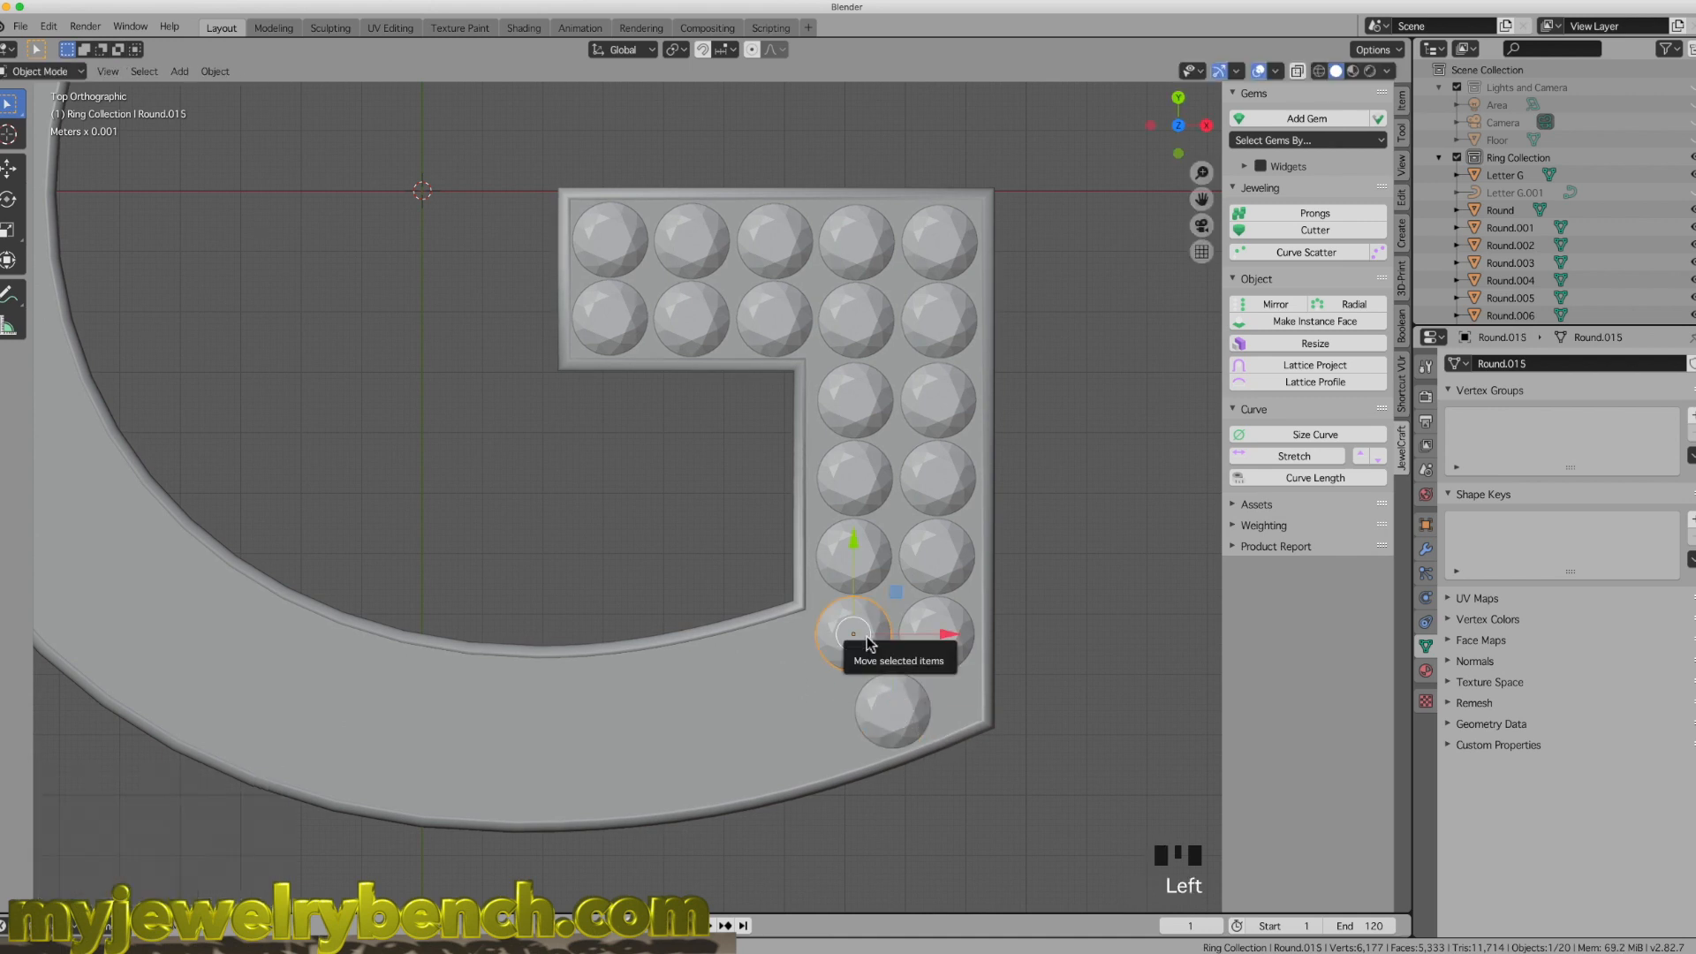
pyautogui.hotkey('shift', 'd')
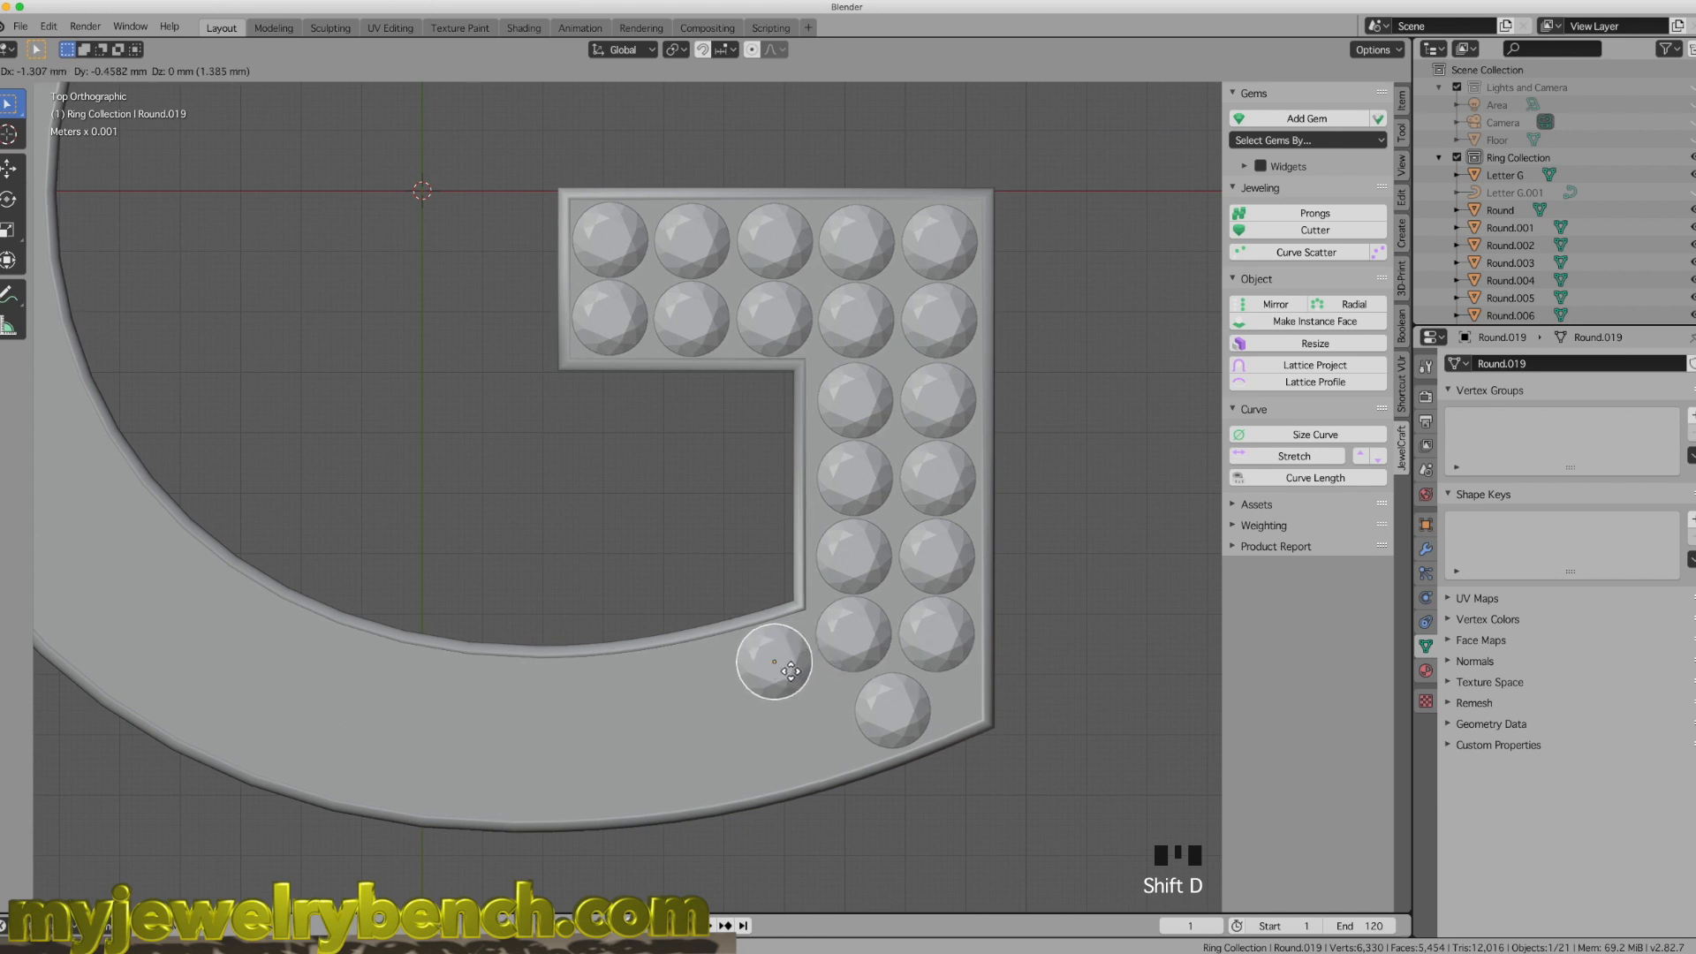
pyautogui.click(792, 678)
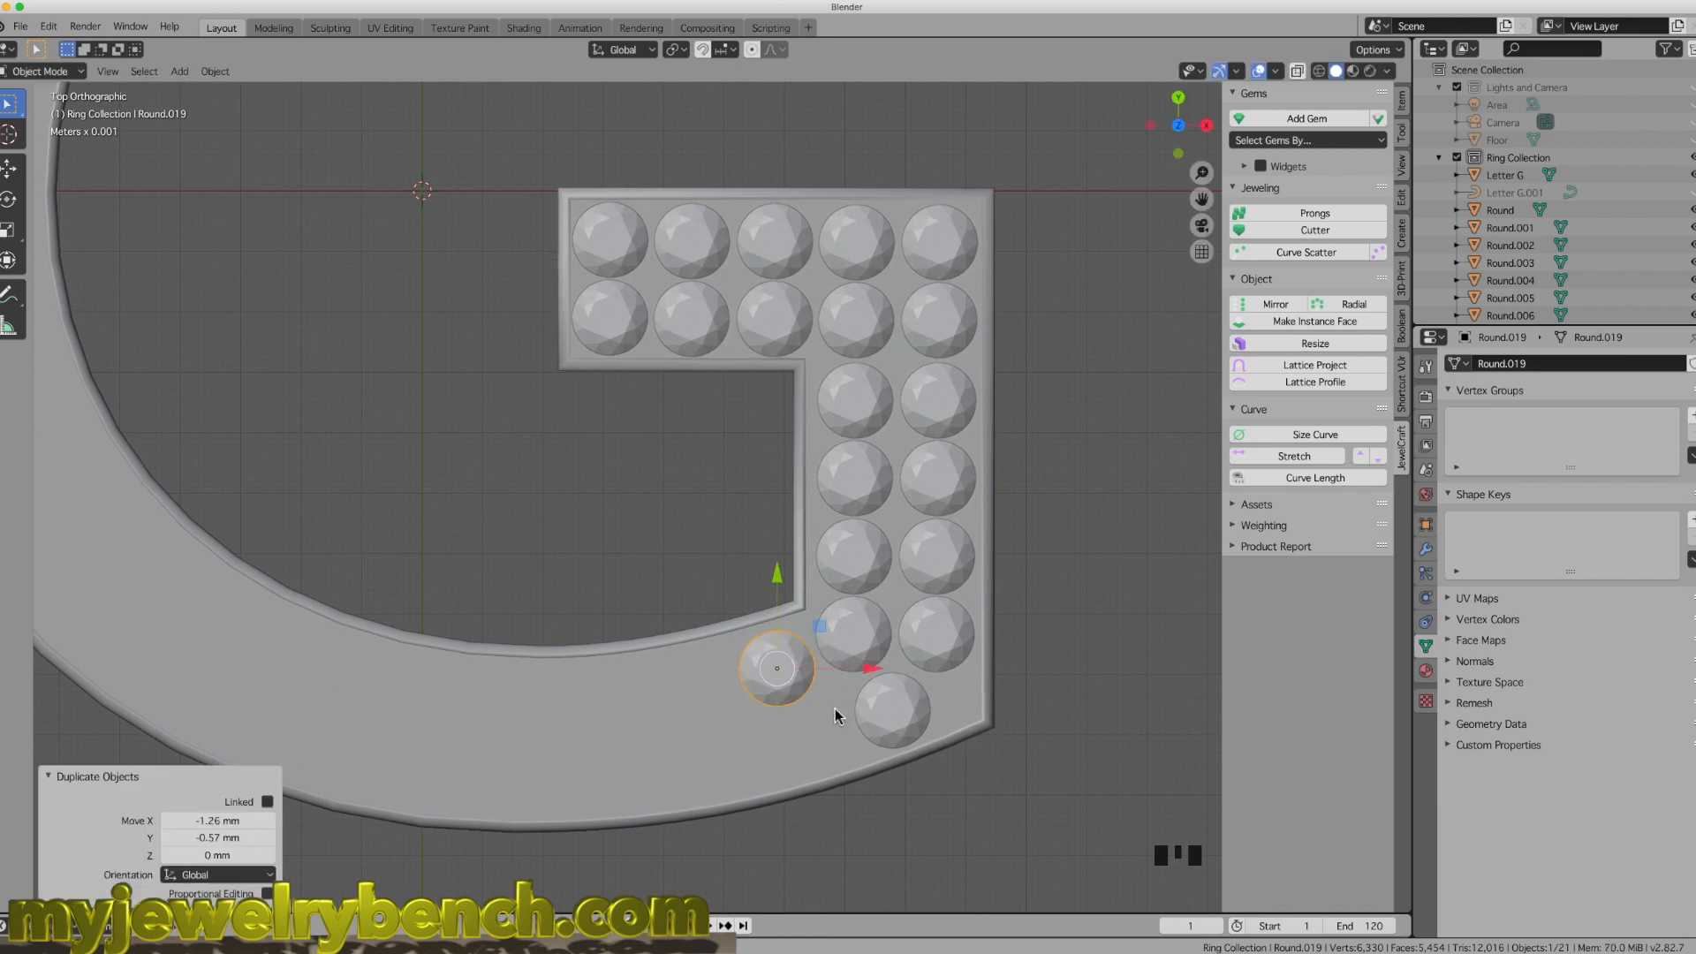
pyautogui.hotkey('shift', 'd')
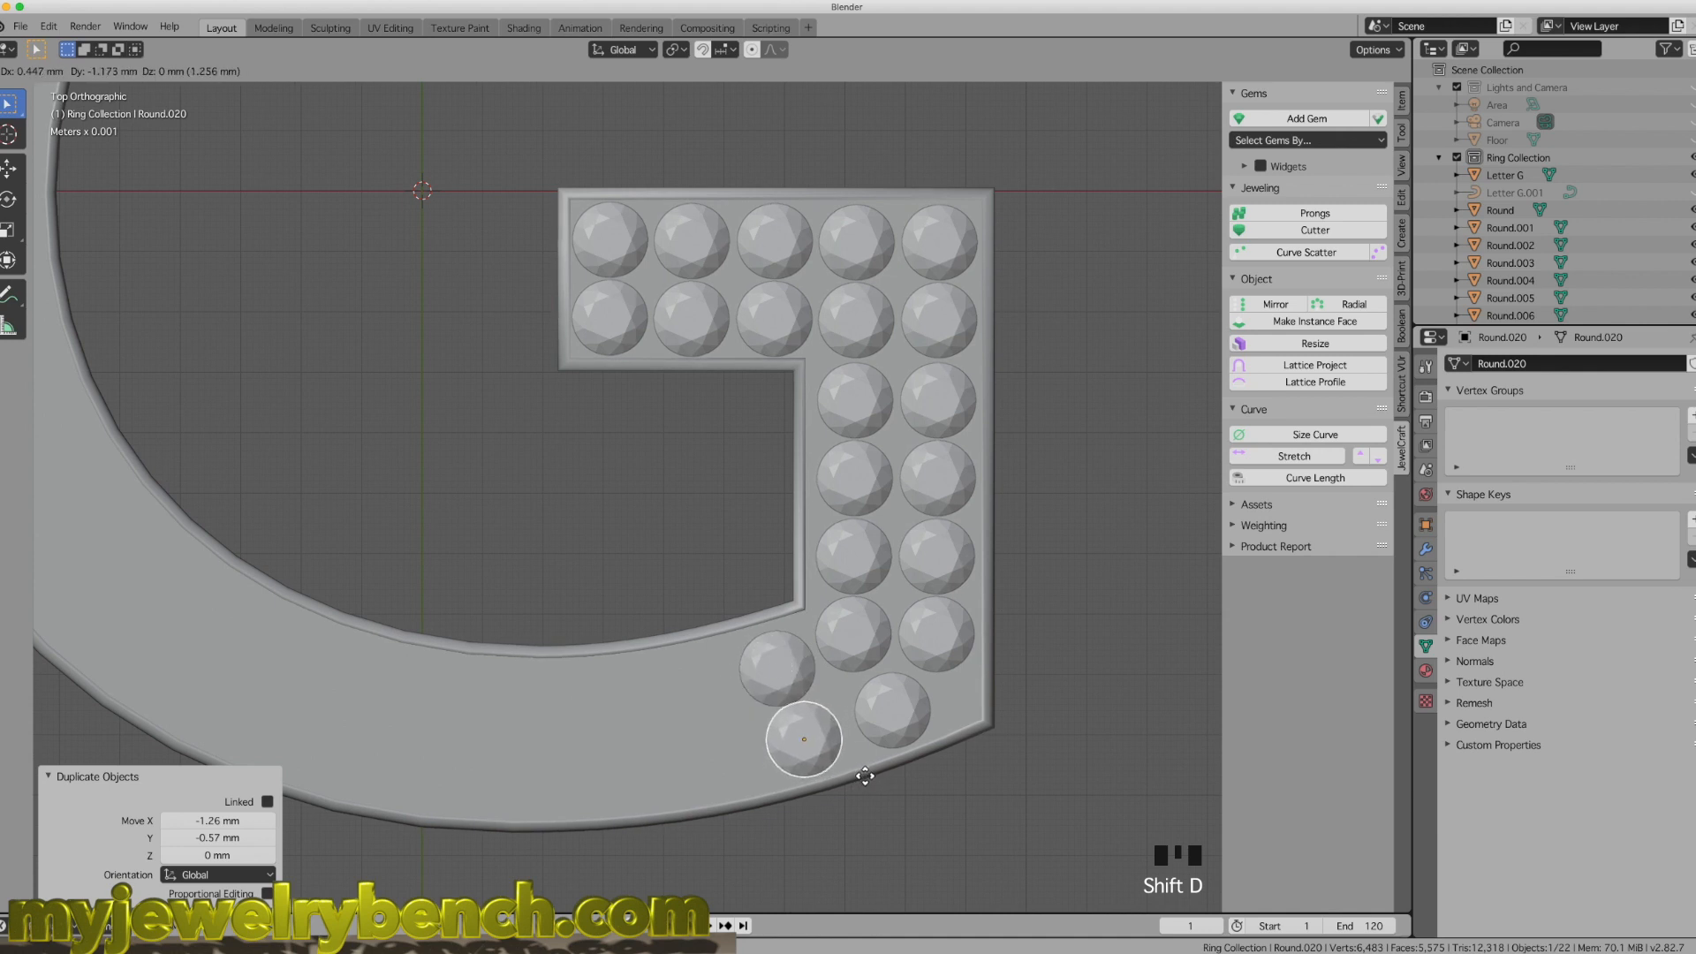
pyautogui.click(860, 779)
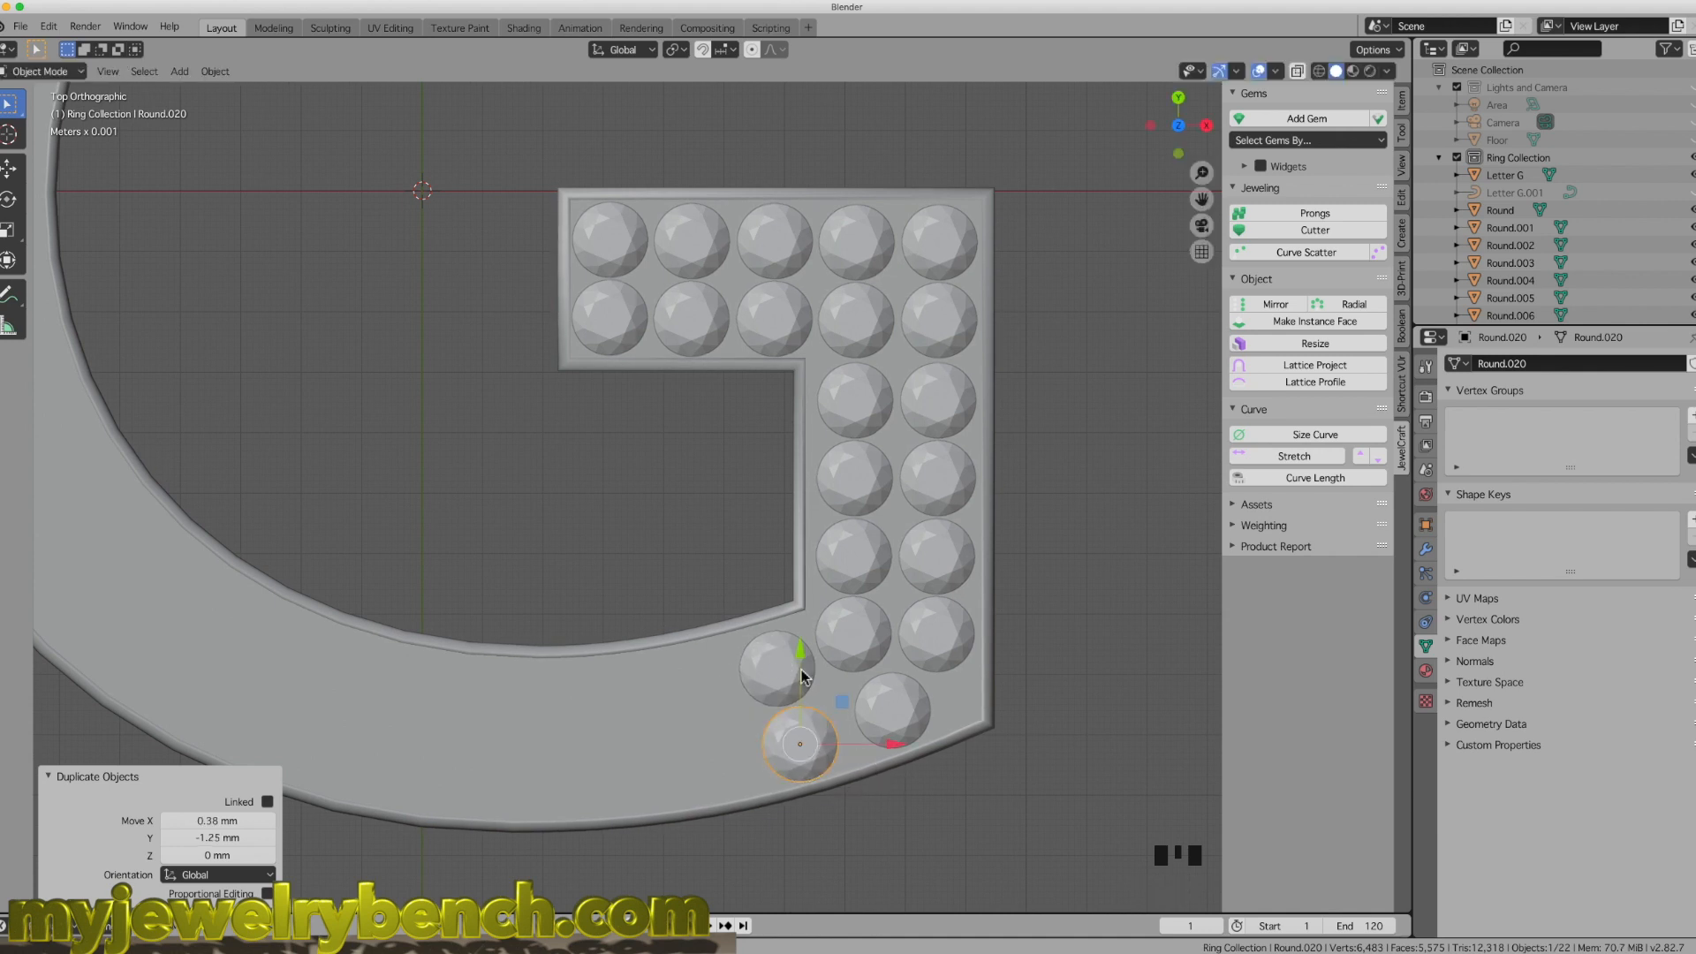
# Step: Duplicate the new gem pair on the bottom curve and place the copies about -1.31 mm along X and -0.313 mm along Y
pyautogui.keyDown('shift'); pyautogui.click(774, 654); pyautogui.keyUp('shift')
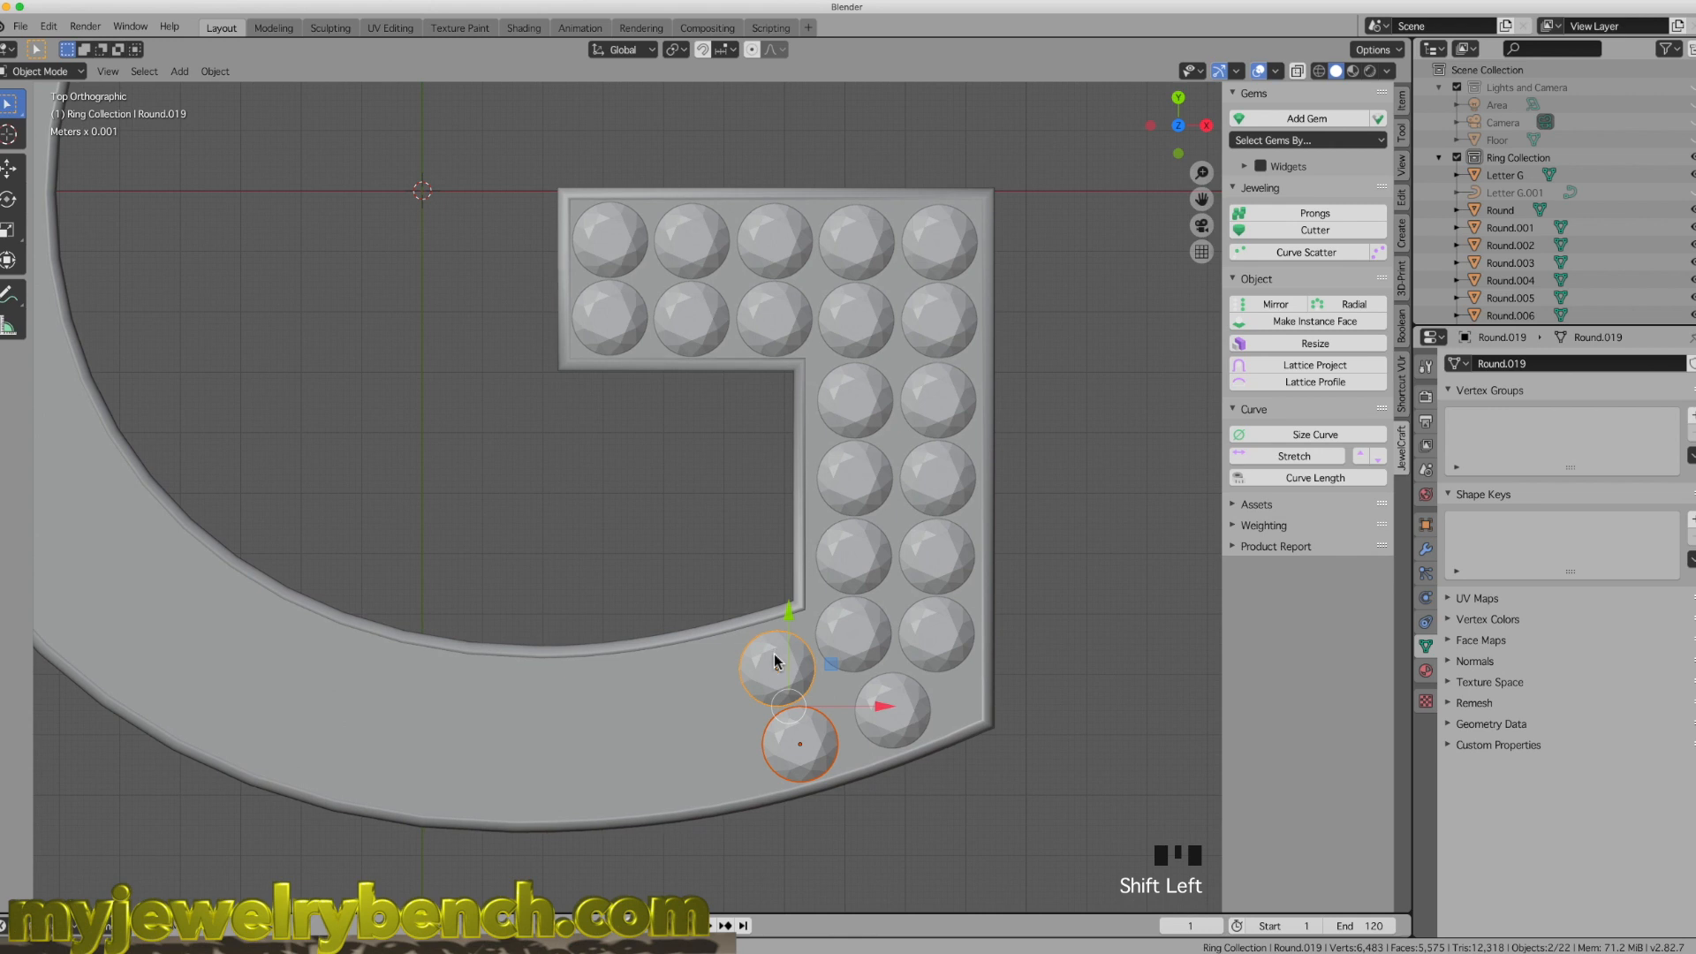
pyautogui.hotkey('shift', 'd')
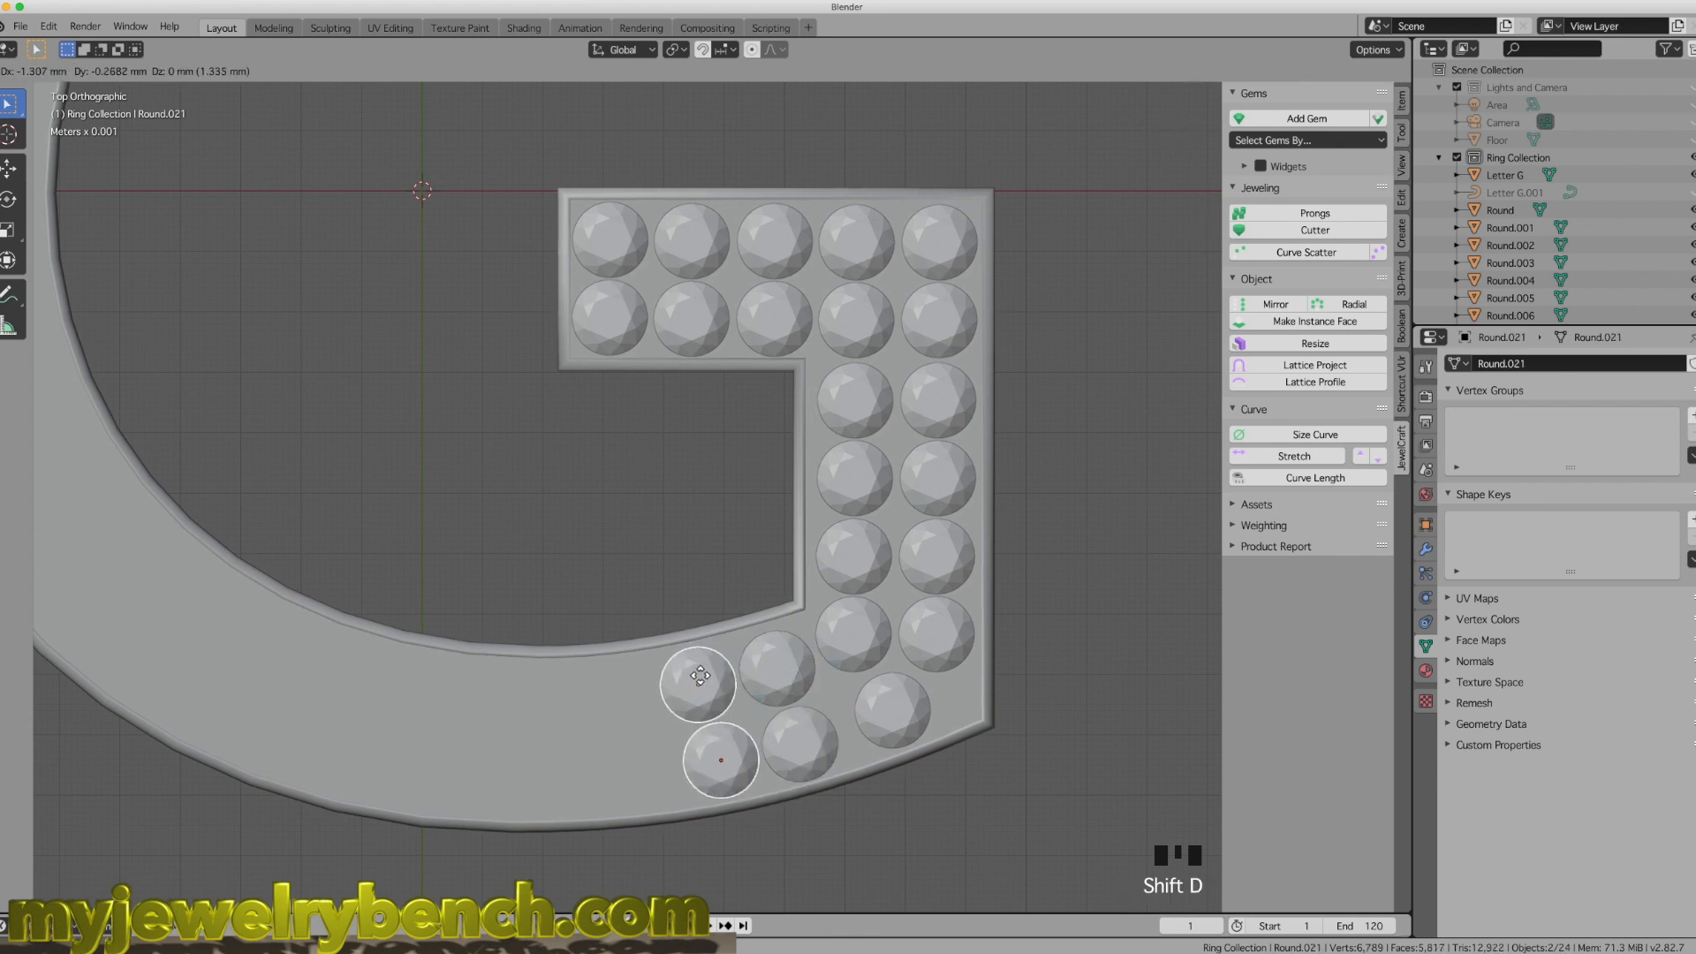
pyautogui.click(698, 679)
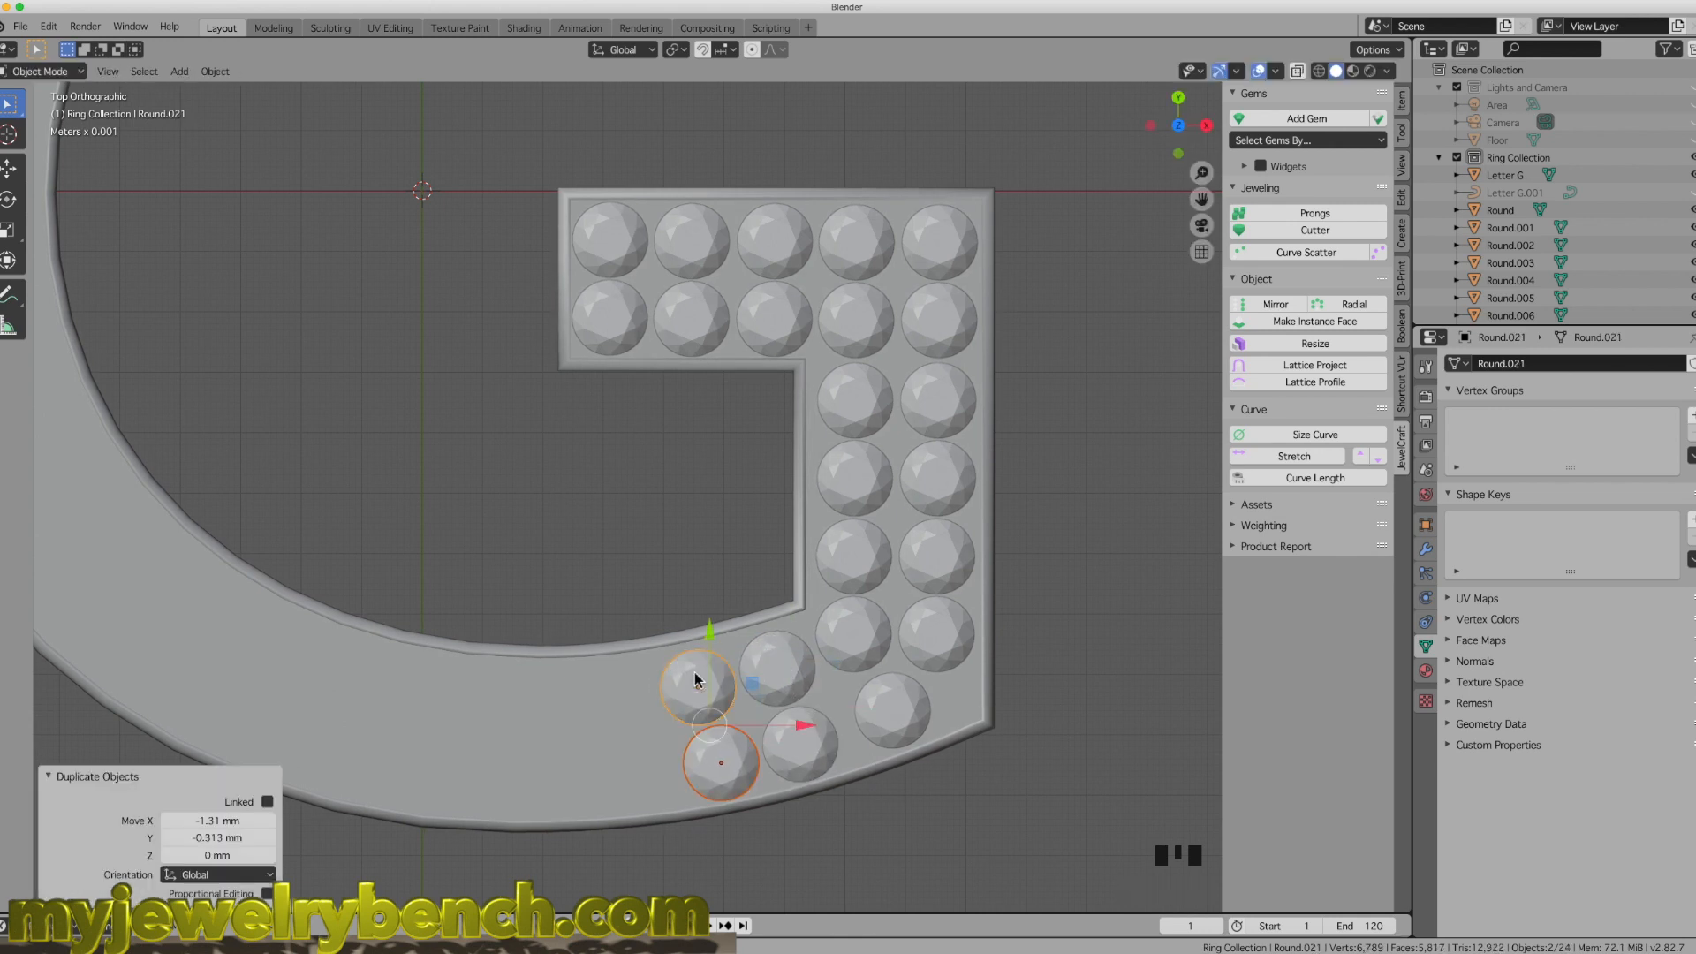
# Step: Duplicate the latest pair about -1.36 mm along X and -0.235 mm along Y, and rotate the copies about -8.45° around Z
pyautogui.hotkey('shift', 'd')
pyautogui.click(612, 693)
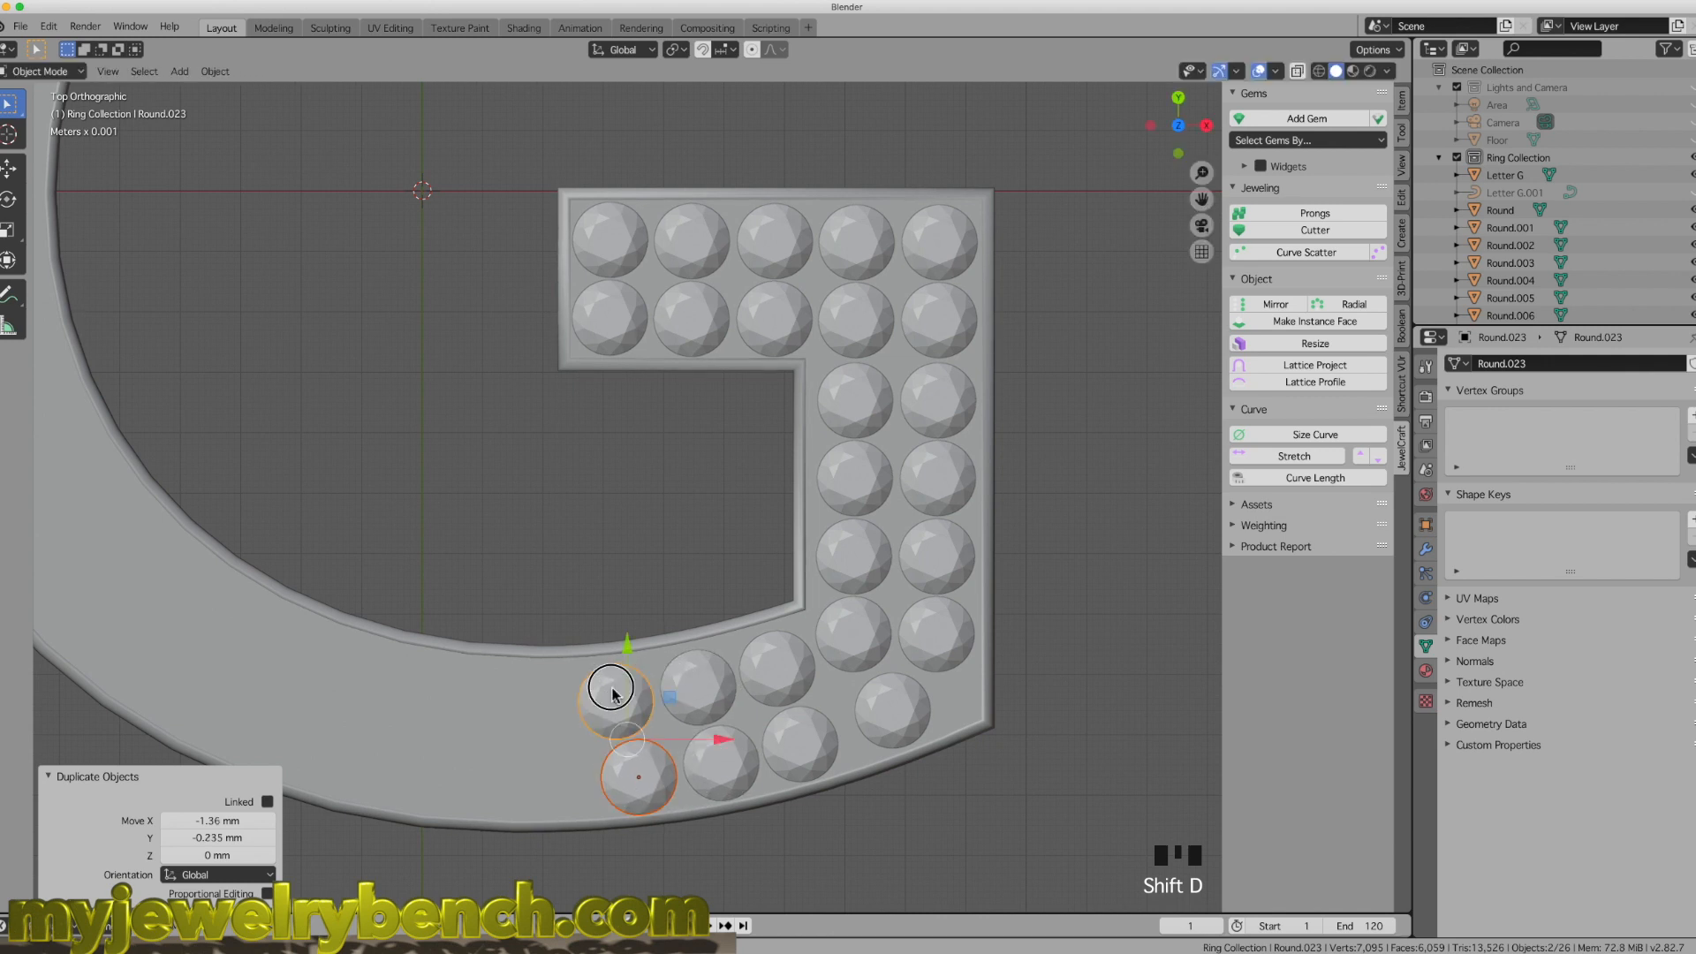
pyautogui.press('r')
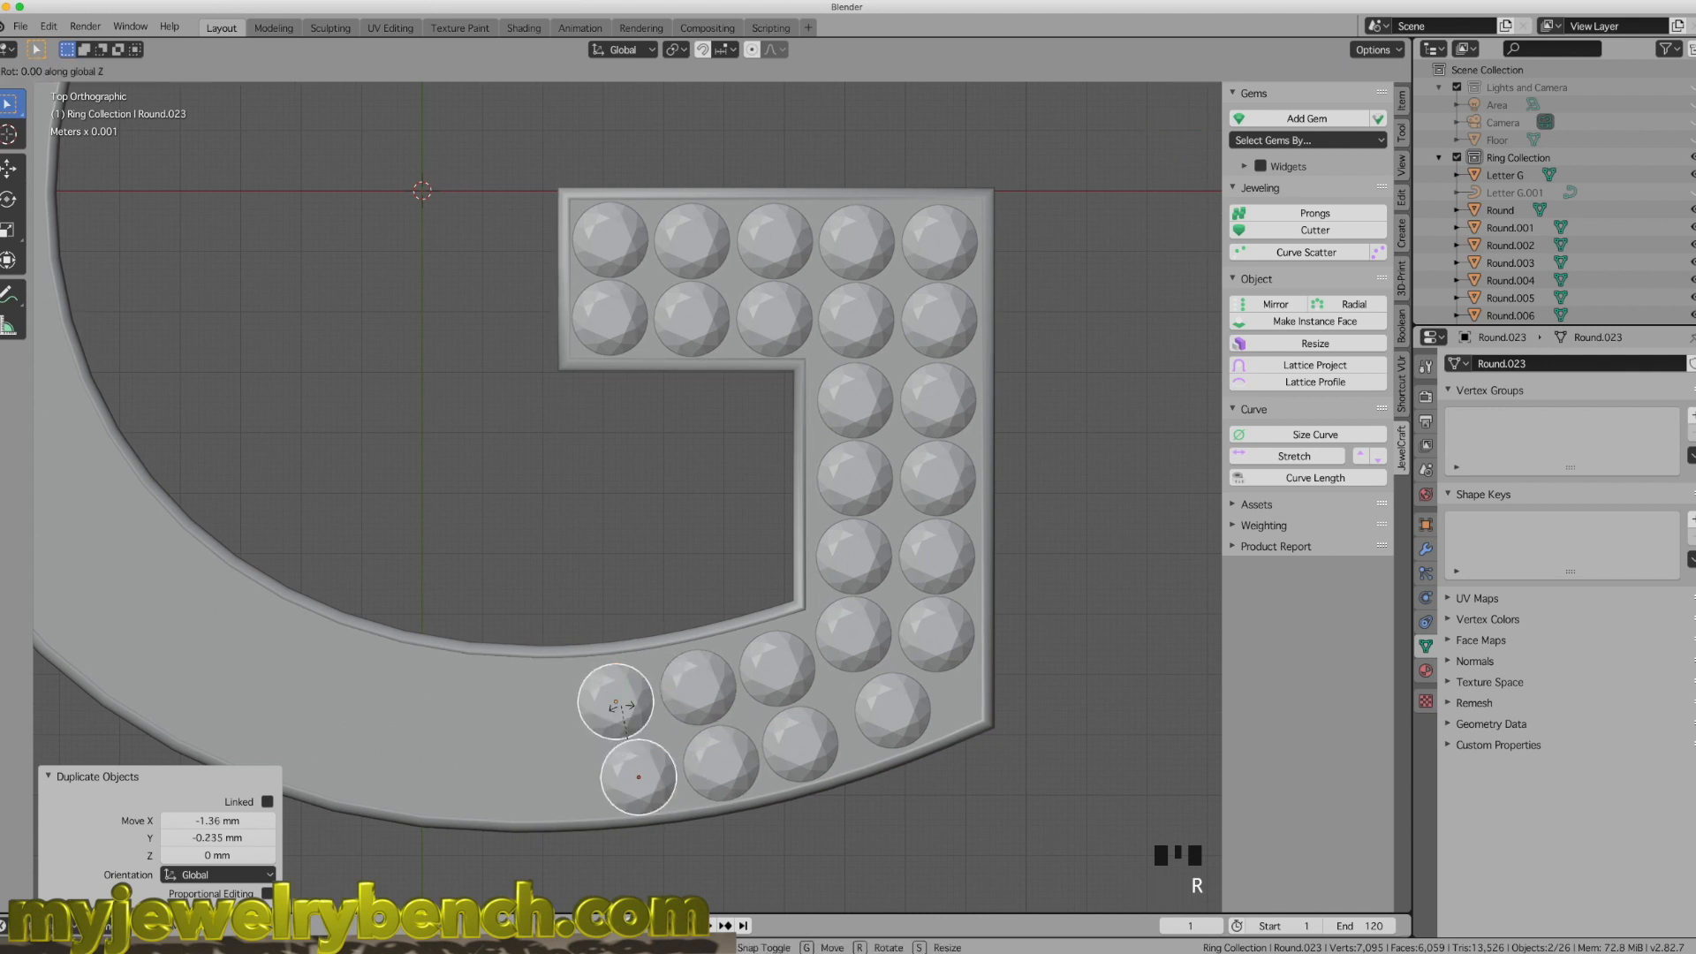
pyautogui.click(625, 702)
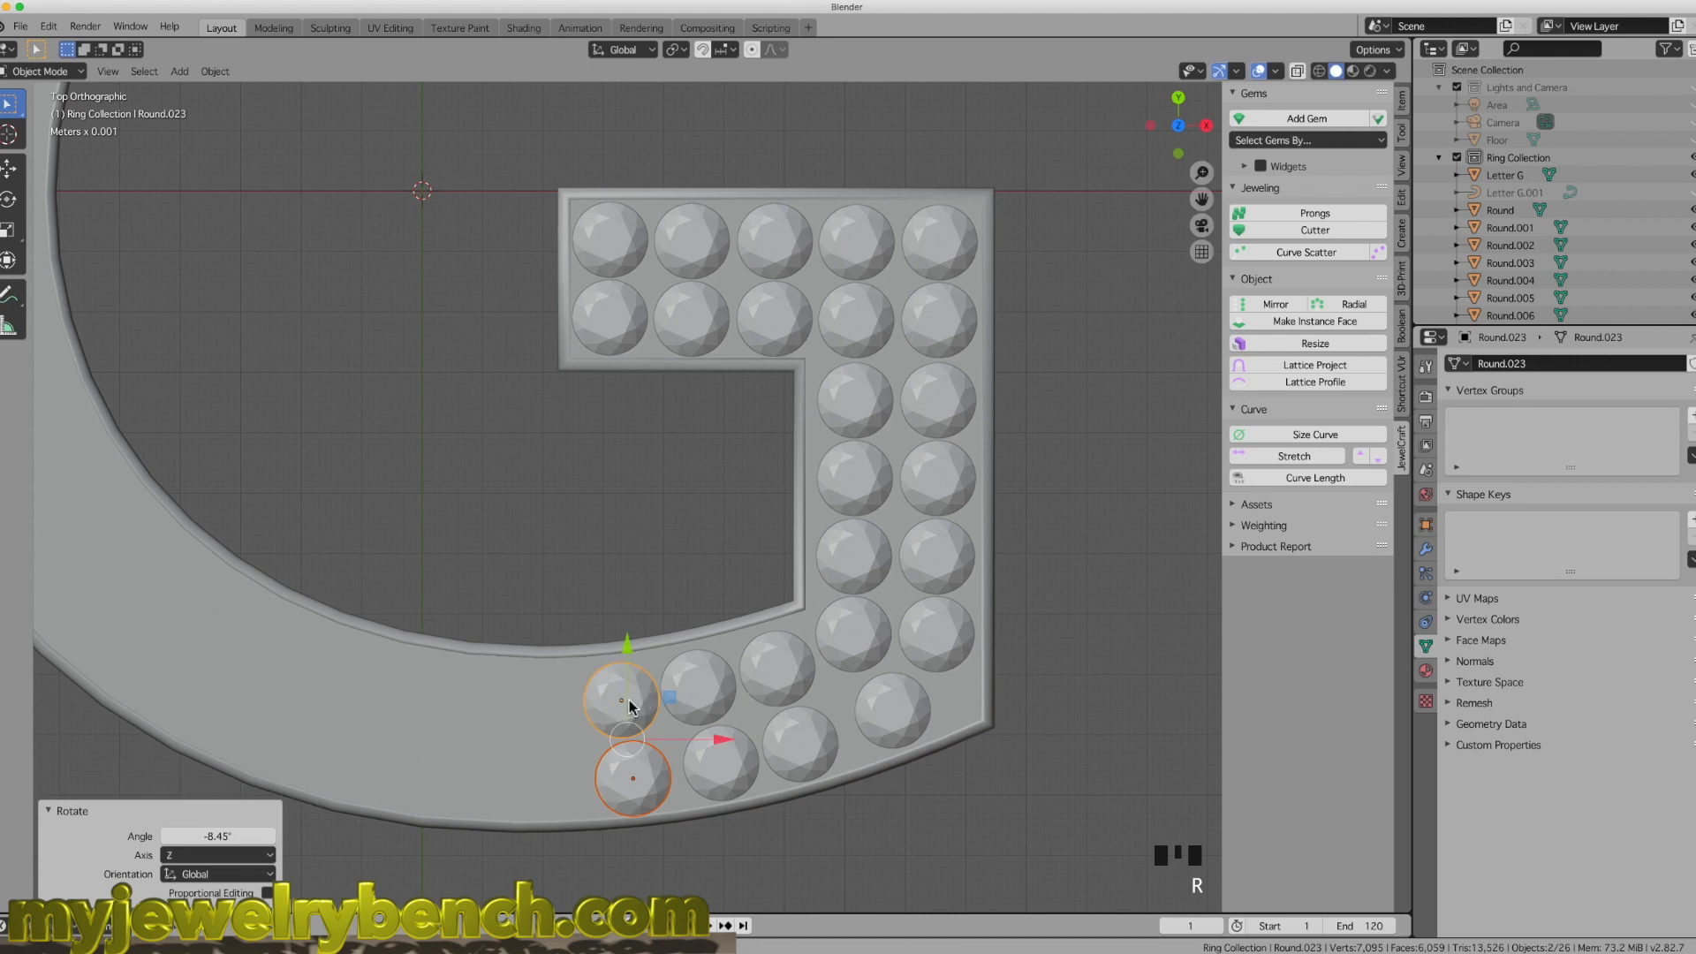
# Step: Duplicate the rotated pair about -1.35 mm along X and rotate the new copies about -7.34° around Z
pyautogui.hotkey('shift', 'd')
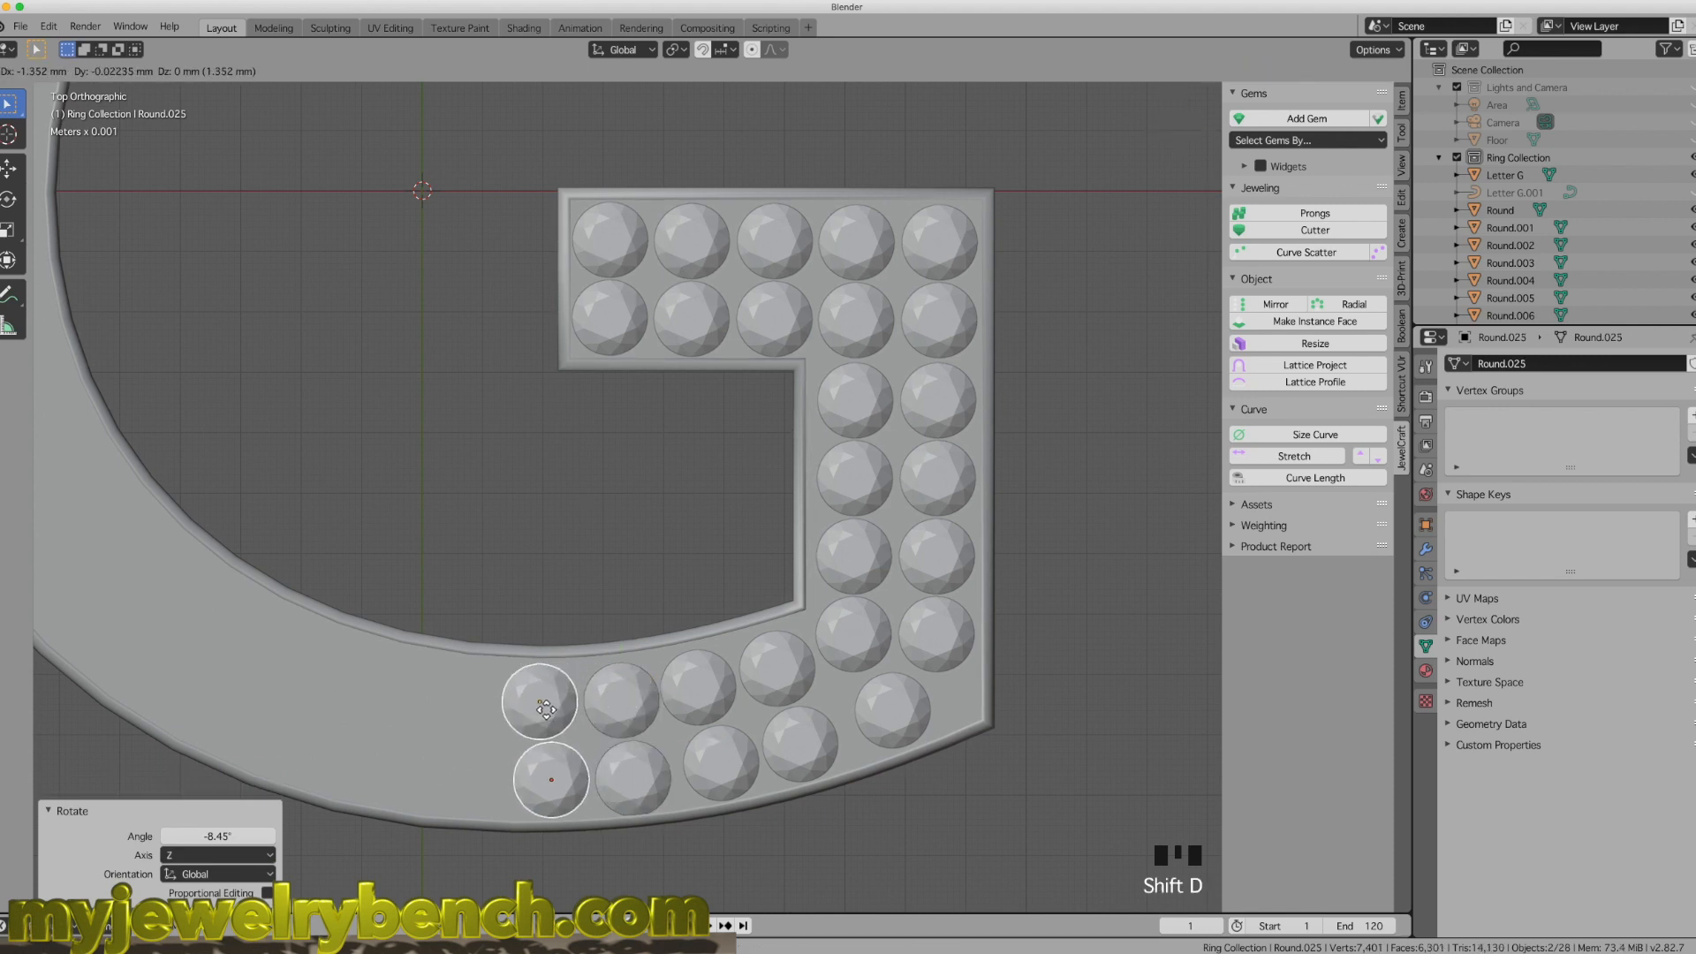
pyautogui.click(543, 711)
pyautogui.press('r')
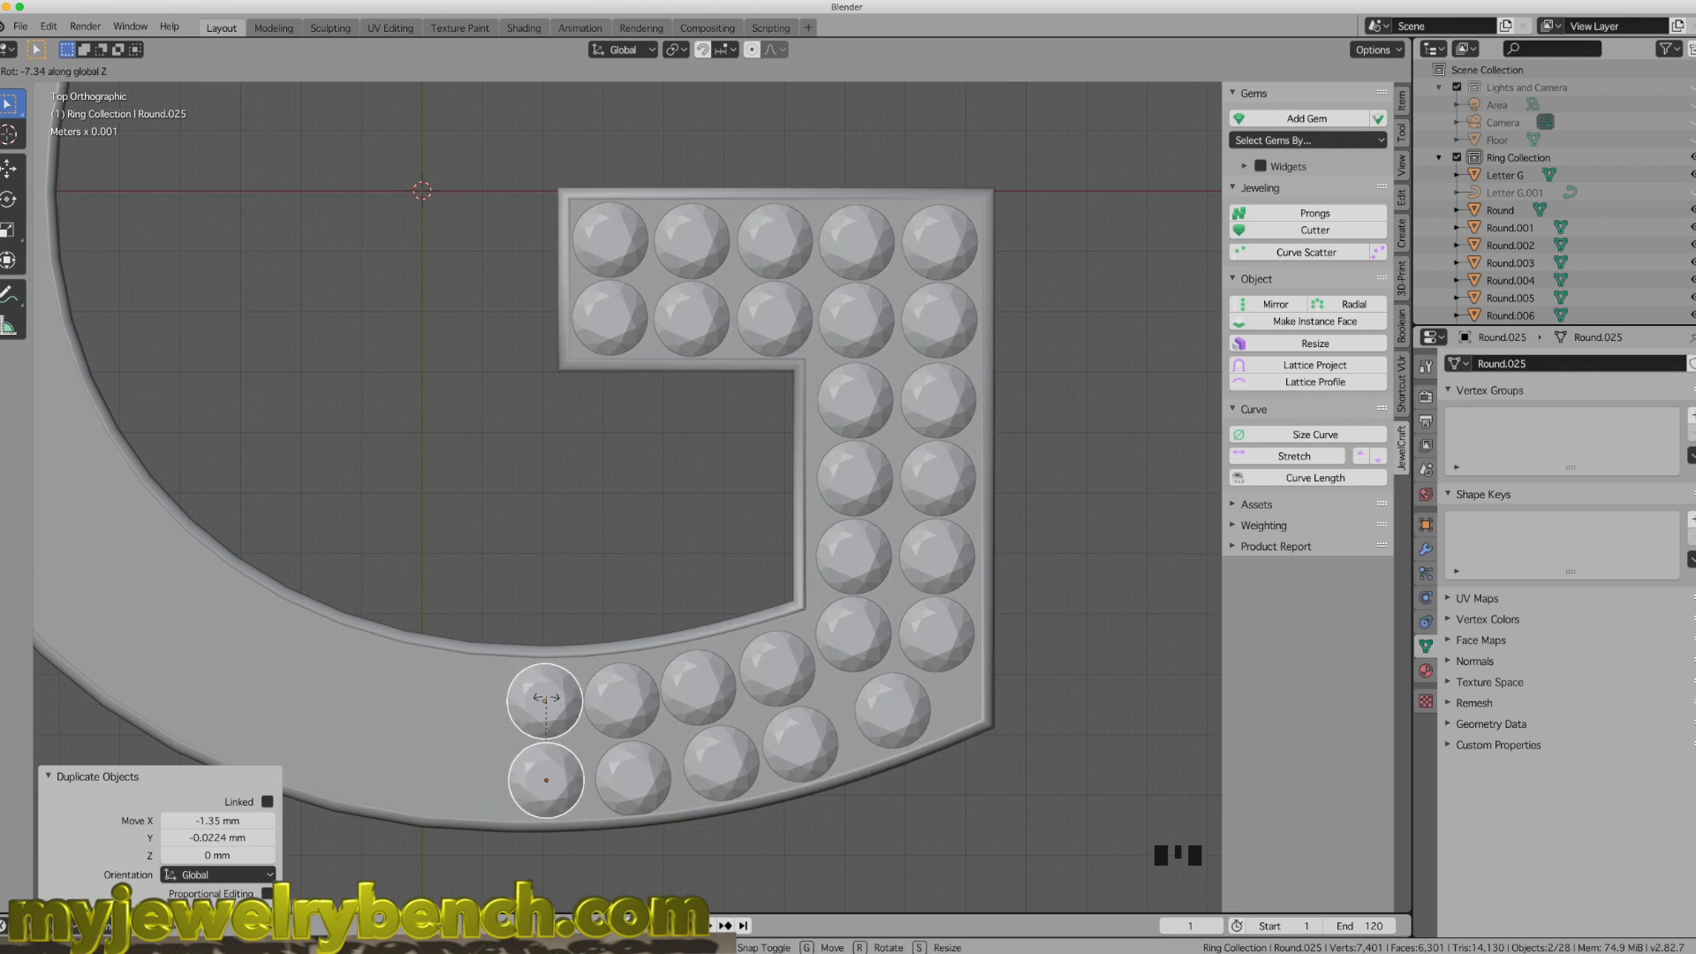
pyautogui.click(545, 698)
# Step: Duplicate the gem pair once more along the G's bottom curve and rotate the copies to follow the edge
pyautogui.scroll(-3, 570, 723)
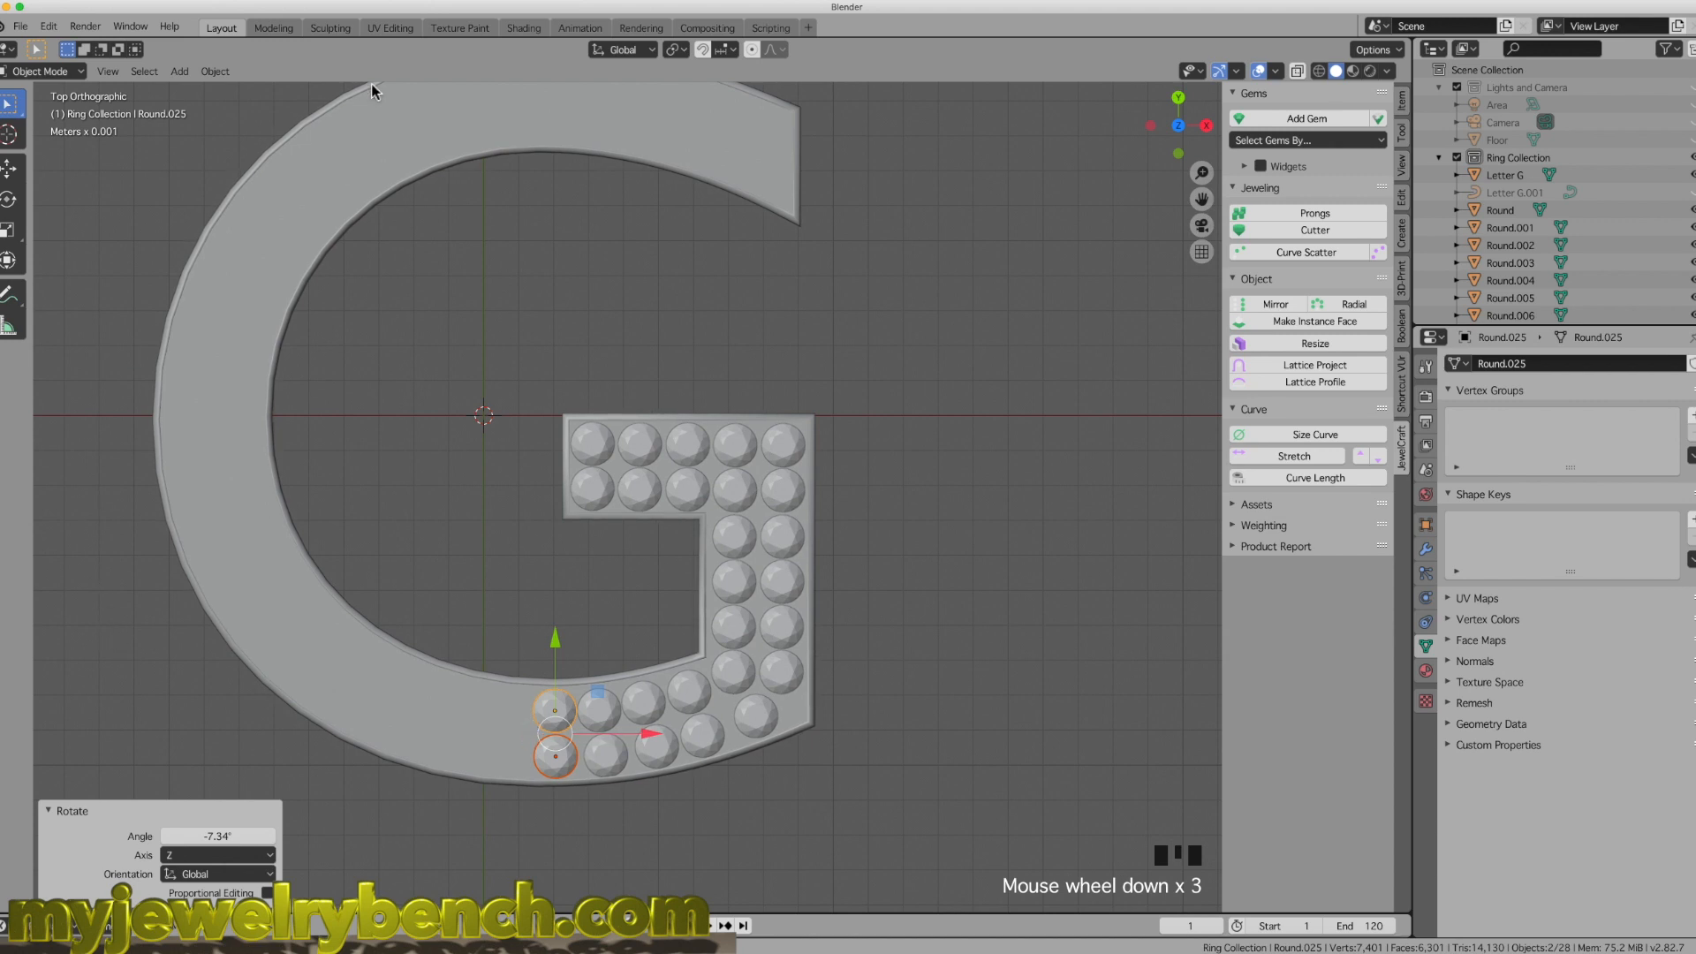
pyautogui.scroll(-2, 871, 260)
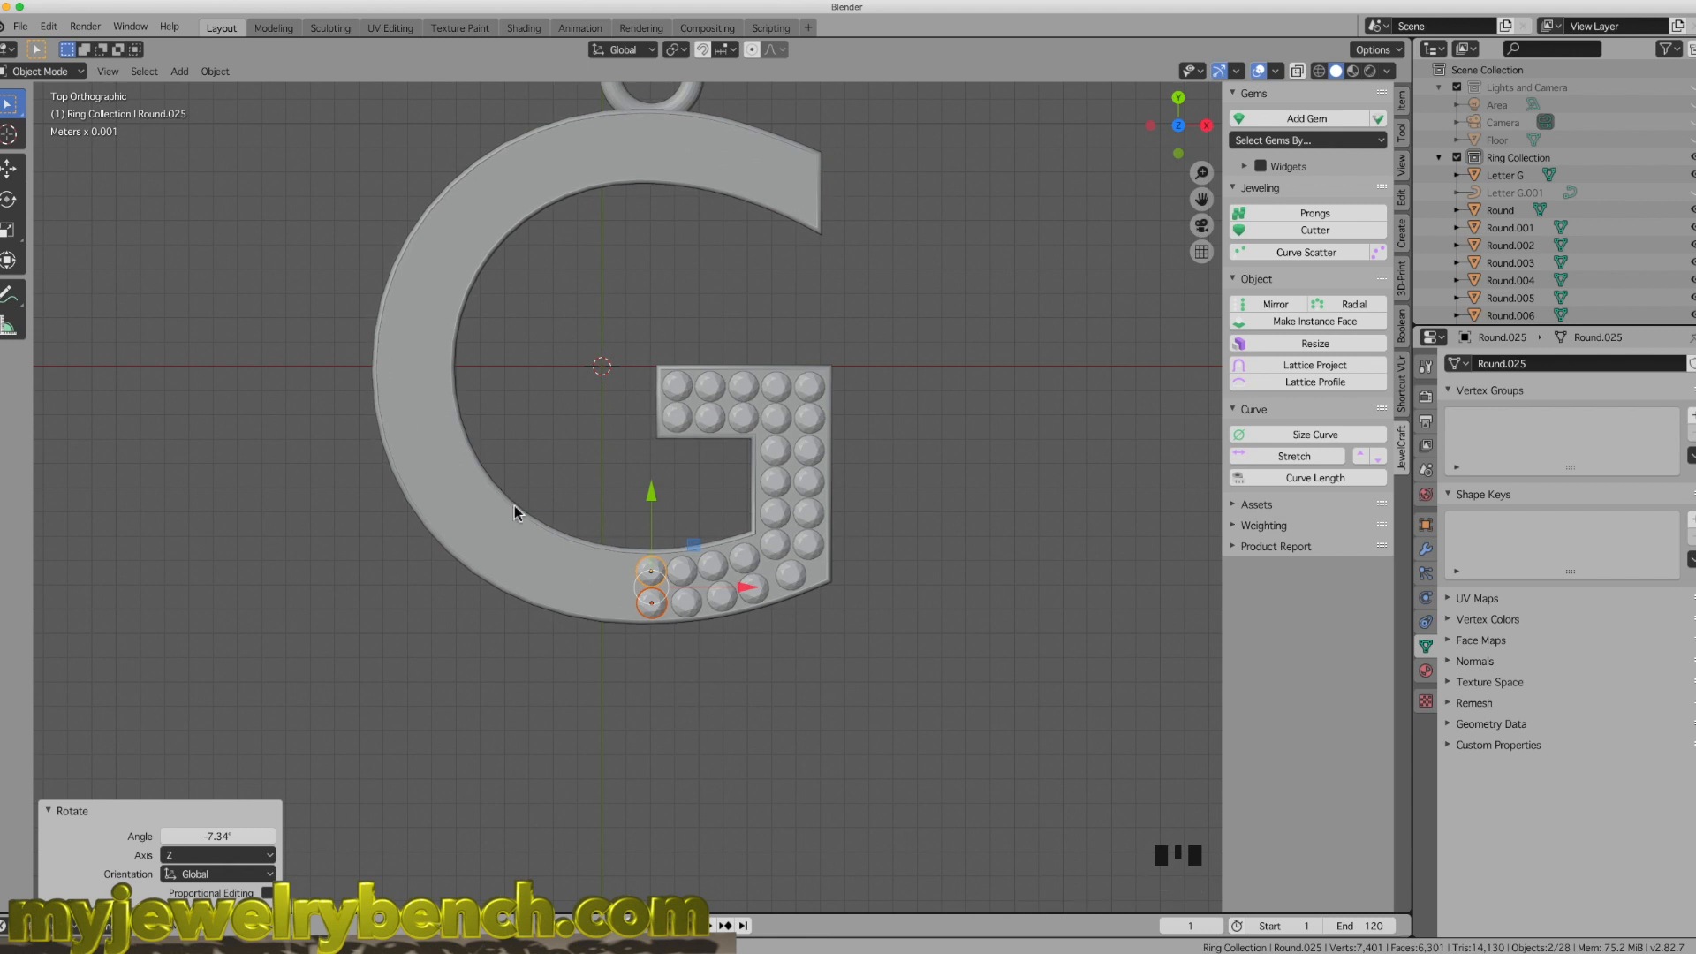
pyautogui.scroll(2, 572, 536)
pyautogui.hotkey('shift', 'd')
pyautogui.click(742, 696)
pyautogui.press('r')
pyautogui.click(735, 703)
# Step: Continue duplicating and rotating gem pairs around the lower-left curve, nudging the last pair about 0.116 mm along X and -0.0966 mm along Y
pyautogui.moveTo(636, 515); pyautogui.dragTo(636, 523)
pyautogui.hotkey('shift', 'd')
pyautogui.click(590, 522)
pyautogui.hotkey('shift', 'd')
pyautogui.click(548, 568)
pyautogui.press('r')
pyautogui.press('g')
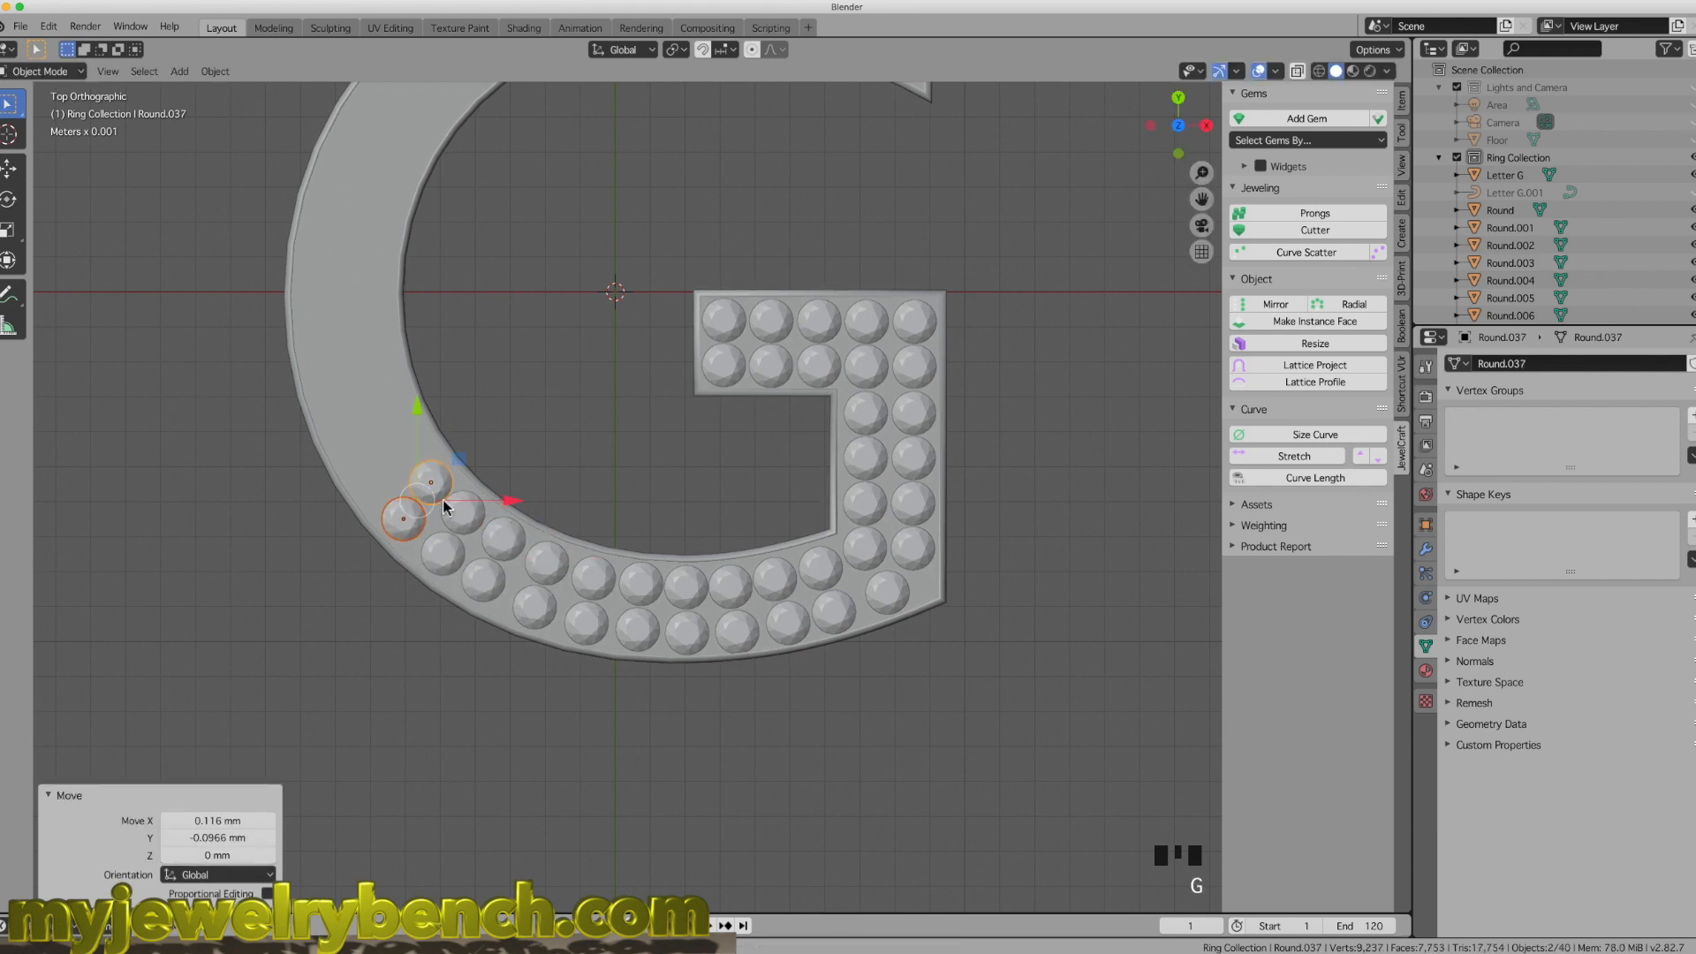
# Step: Duplicate, rotate and position further gem pairs from the lower-left curve up the left side of the G
pyautogui.scroll(2, 447, 379)
pyautogui.hotkey('shift', 'd')
pyautogui.press('r')
pyautogui.press('g')
pyautogui.click(477, 454)
pyautogui.hotkey('shift', 'd')
pyautogui.click(459, 345)
# Step: Fill the upper-left curve with duplicated gem pairs rotated to follow the outline, turning the last pair about -13.6° around Z
pyautogui.scroll(-3, 495, 273)
pyautogui.hotkey('shift', 'd')
pyautogui.press('r')
pyautogui.hotkey('shift', 'd')
pyautogui.click(561, 174)
pyautogui.press('r')
pyautogui.scroll(2, 557, 185)
pyautogui.hotkey('shift', 'd')
pyautogui.press('r')
# Step: Duplicate and rotate gem pairs along the G's top arm beneath the ring until they reach the arm's end
pyautogui.hotkey('shift', 'd')
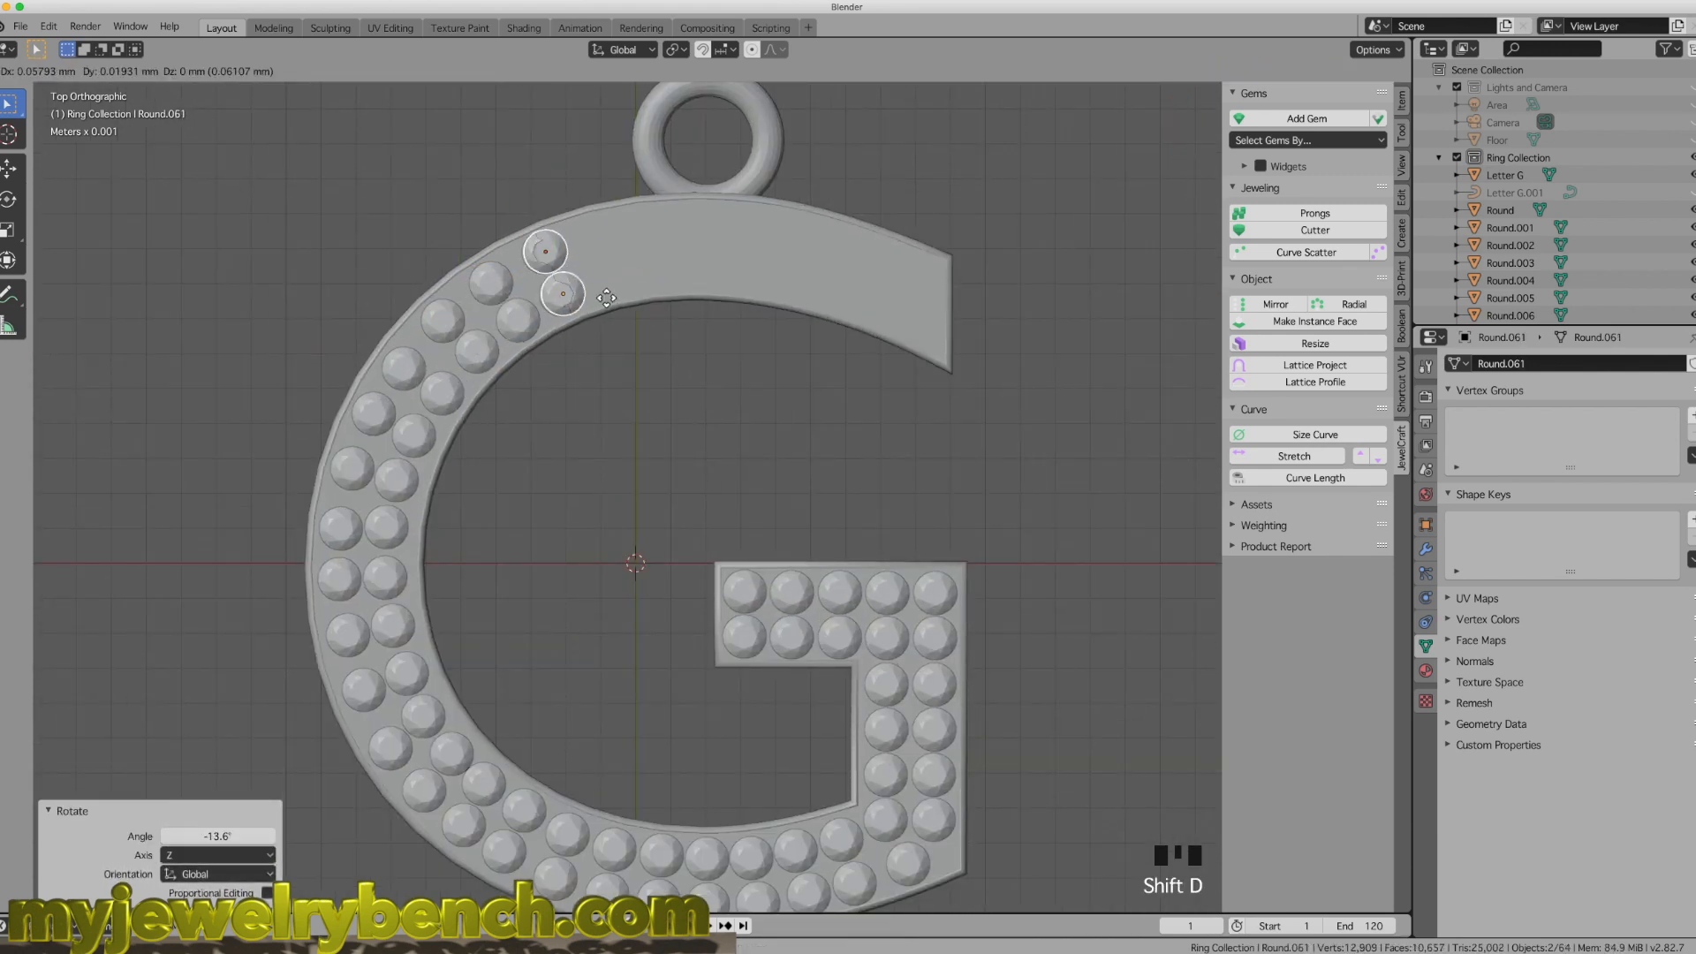
pyautogui.press('r')
pyautogui.click(692, 276)
pyautogui.hotkey('shift', 'd')
pyautogui.click(798, 273)
pyautogui.press('r')
pyautogui.hotkey('shift', 'd')
pyautogui.hotkey('shift', 'd')
pyautogui.hotkey('shift', 'd')
pyautogui.click(950, 366)
# Step: Reposition the second-to-last inner-row gem on the top arm and shift the third-to-last outer-row gem closer to its neighbour toward the tip
pyautogui.moveTo(633, 450); pyautogui.dragTo(677, 397, button='middle')
pyautogui.scroll(-4, 625, 374)
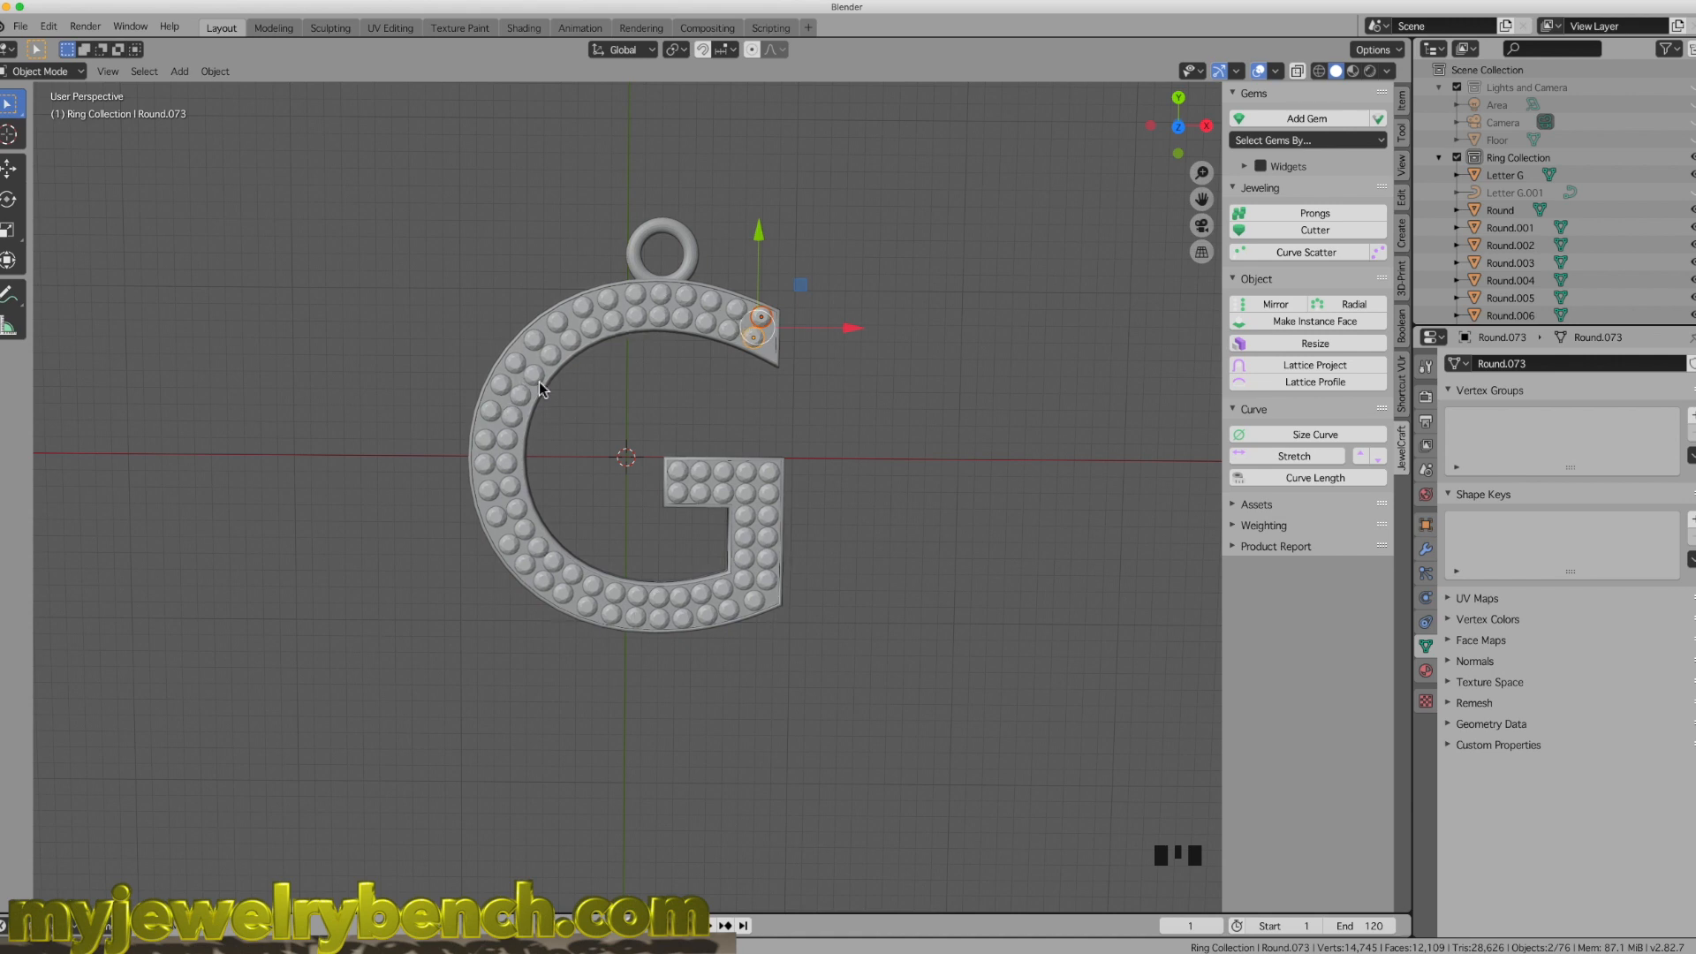
pyautogui.scroll(3, 534, 394)
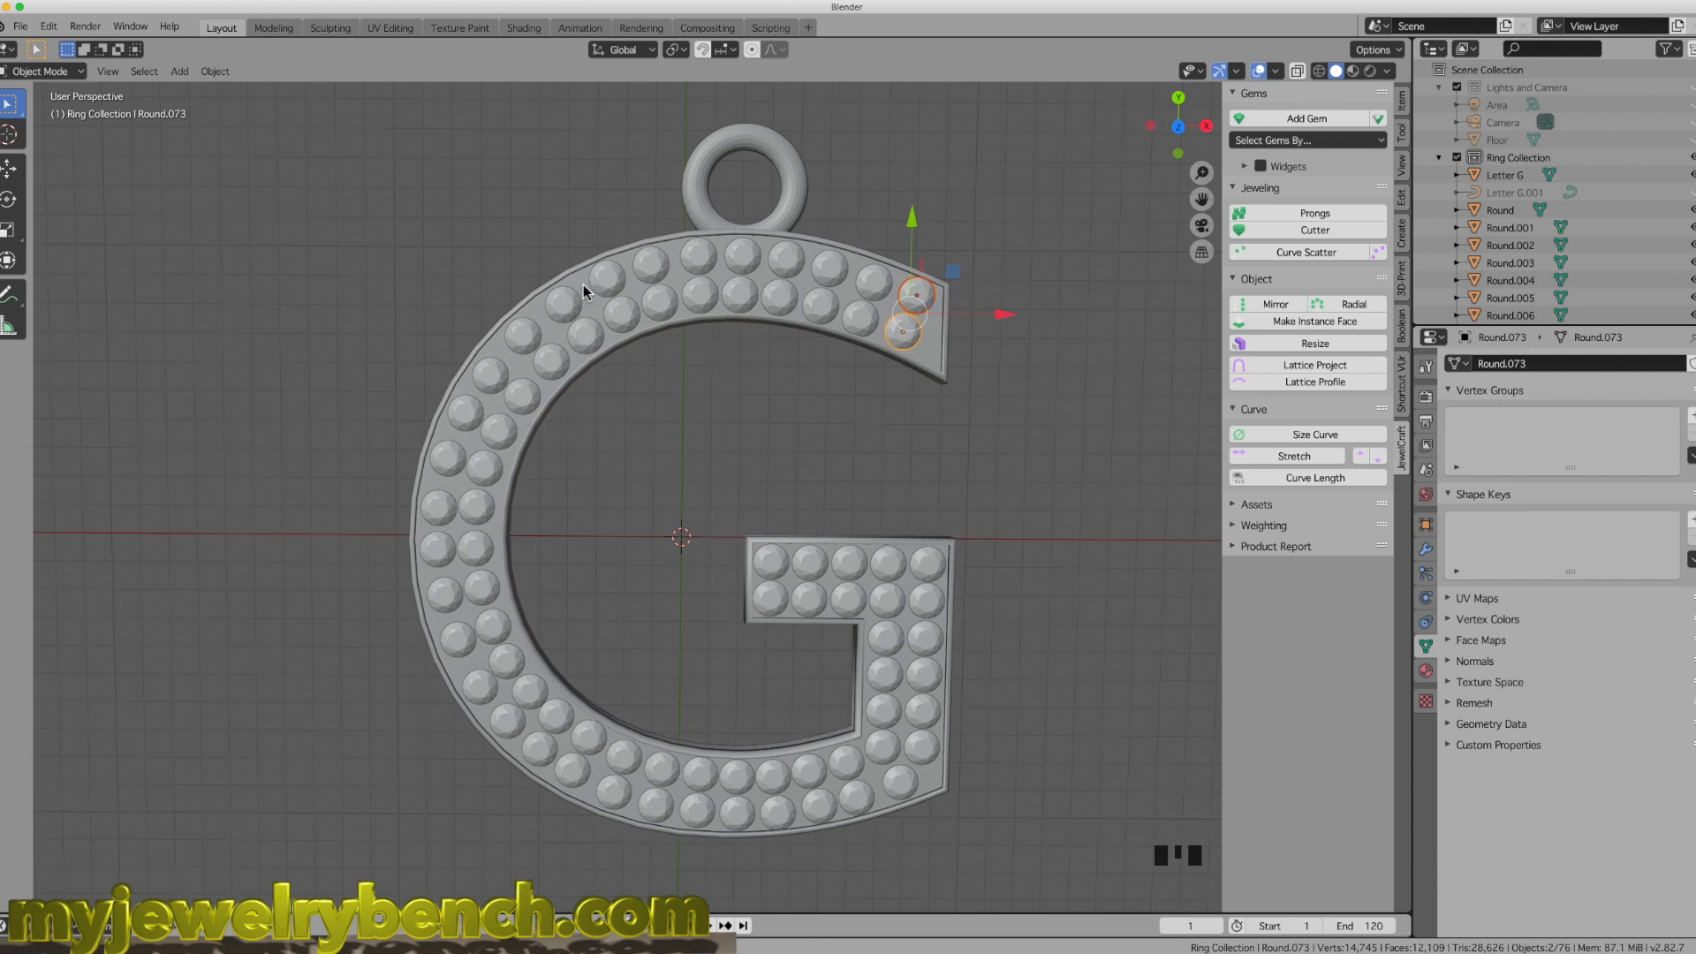
pyautogui.click(864, 315)
pyautogui.press('g')
pyautogui.click(870, 316)
pyautogui.click(830, 276)
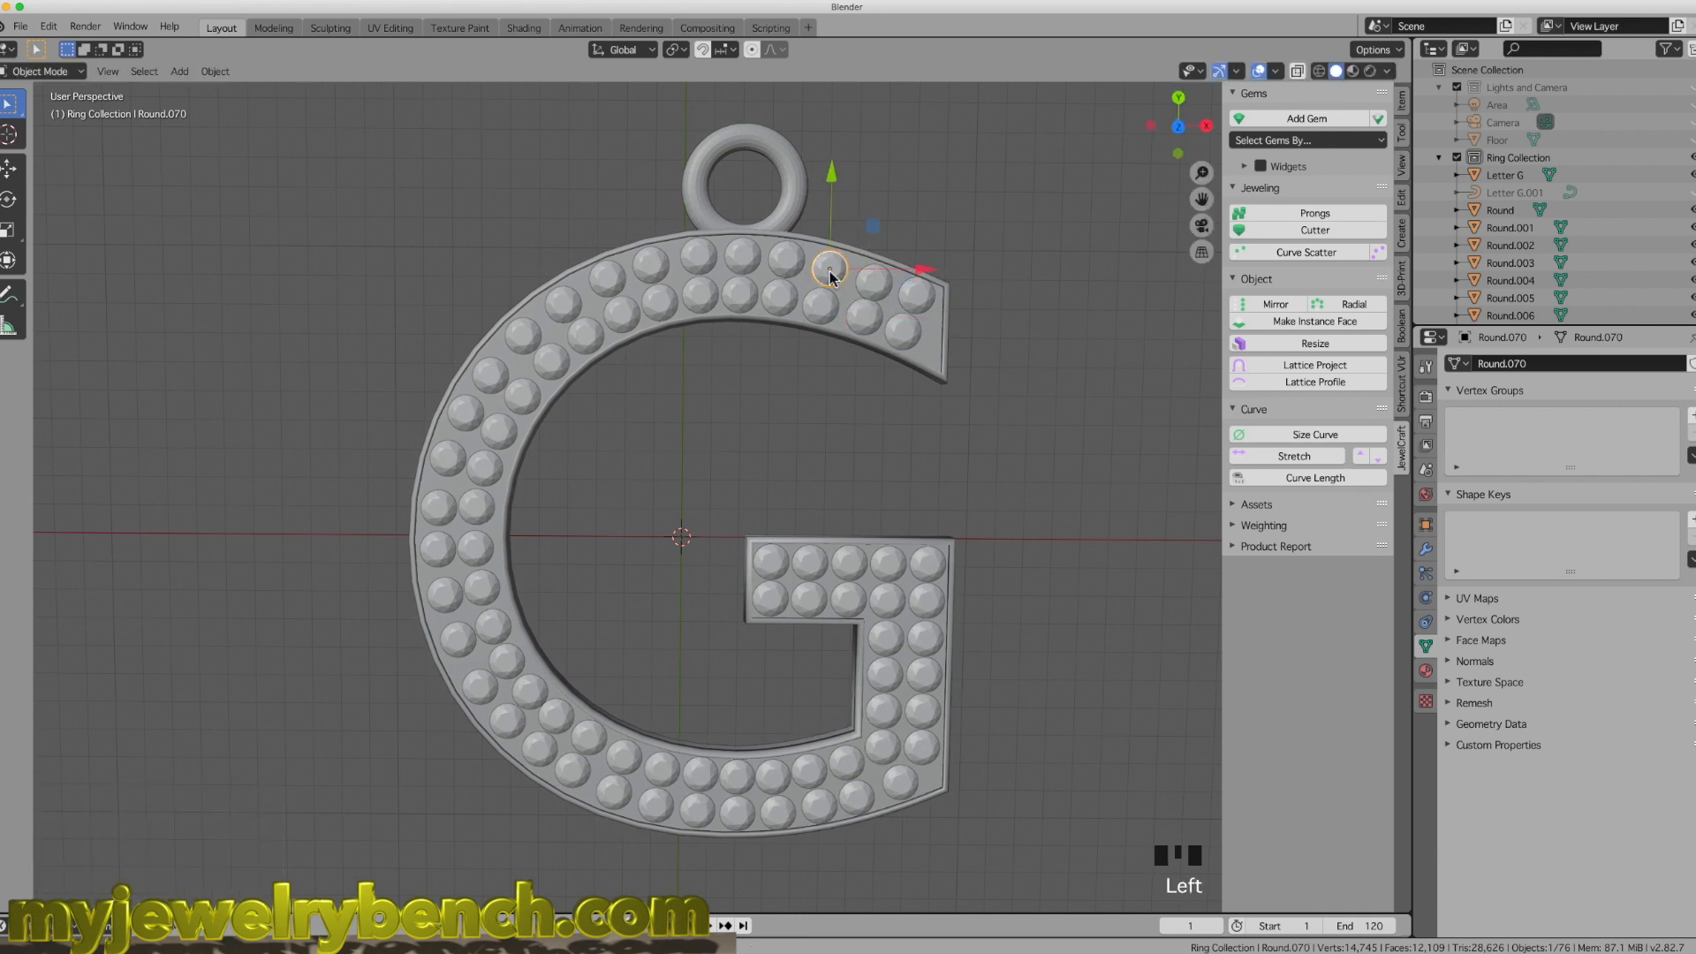
pyautogui.press('g')
pyautogui.click(840, 269)
# Step: Shift the next two outer-row gems toward the arm's tip, about 0.46 mm and 0.74 mm along X, to close the gaps
pyautogui.click(798, 259)
pyautogui.press('g')
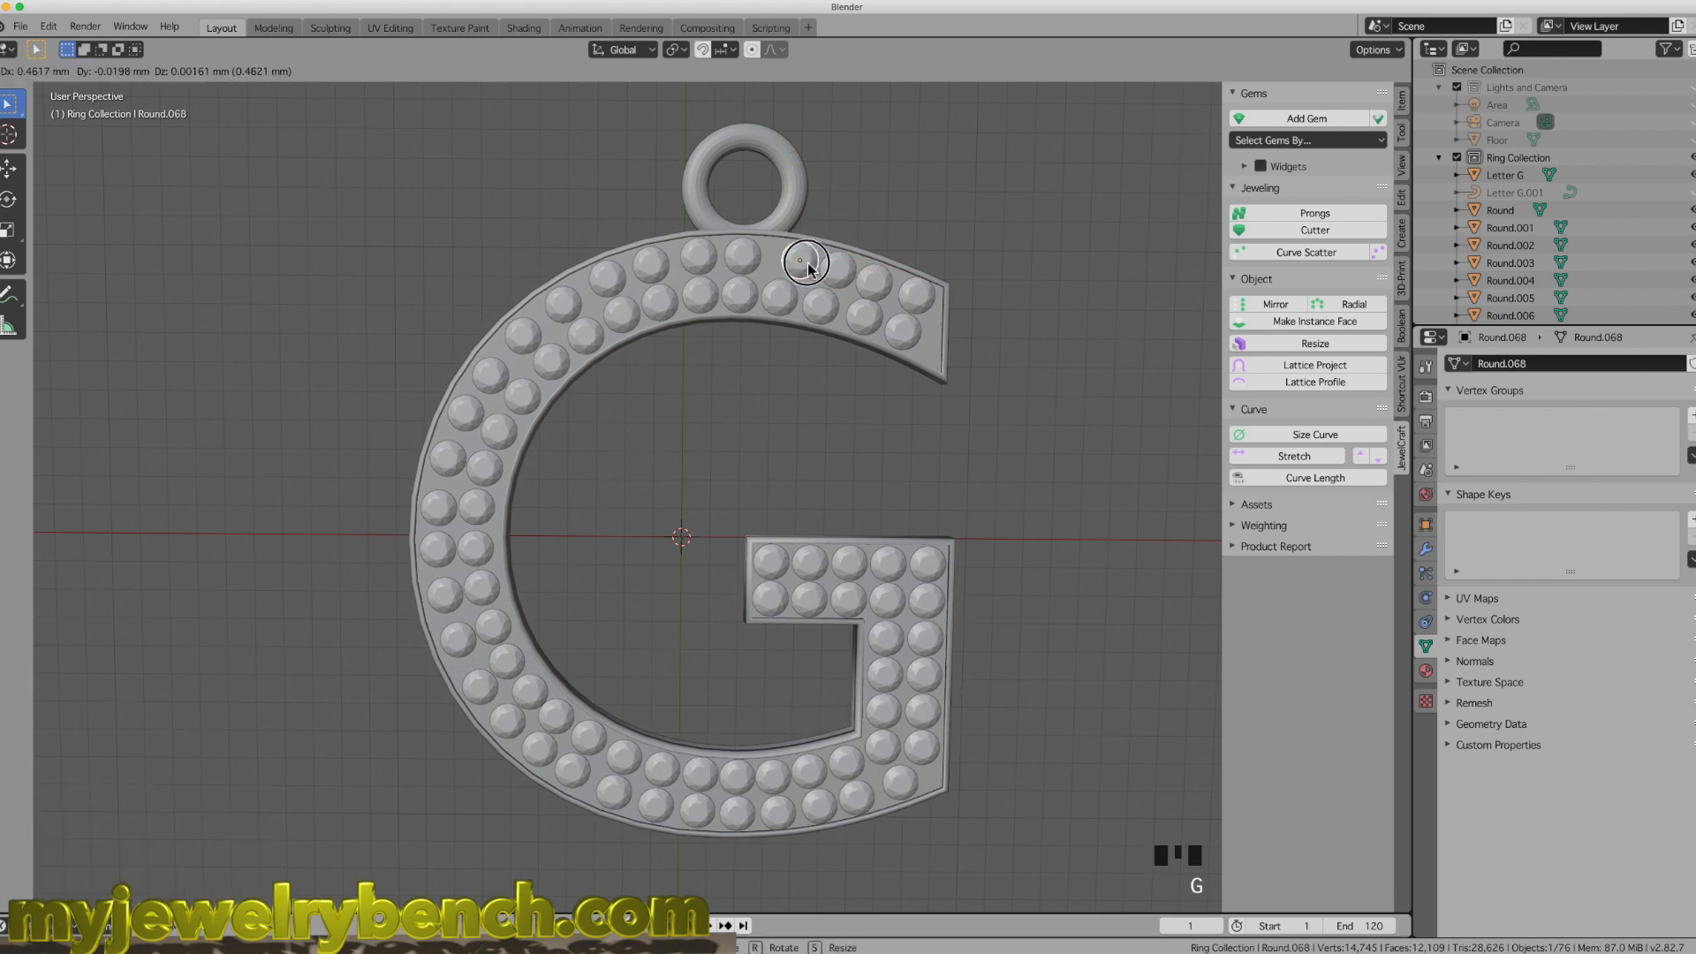
pyautogui.click(802, 258)
pyautogui.click(758, 257)
pyautogui.press('g')
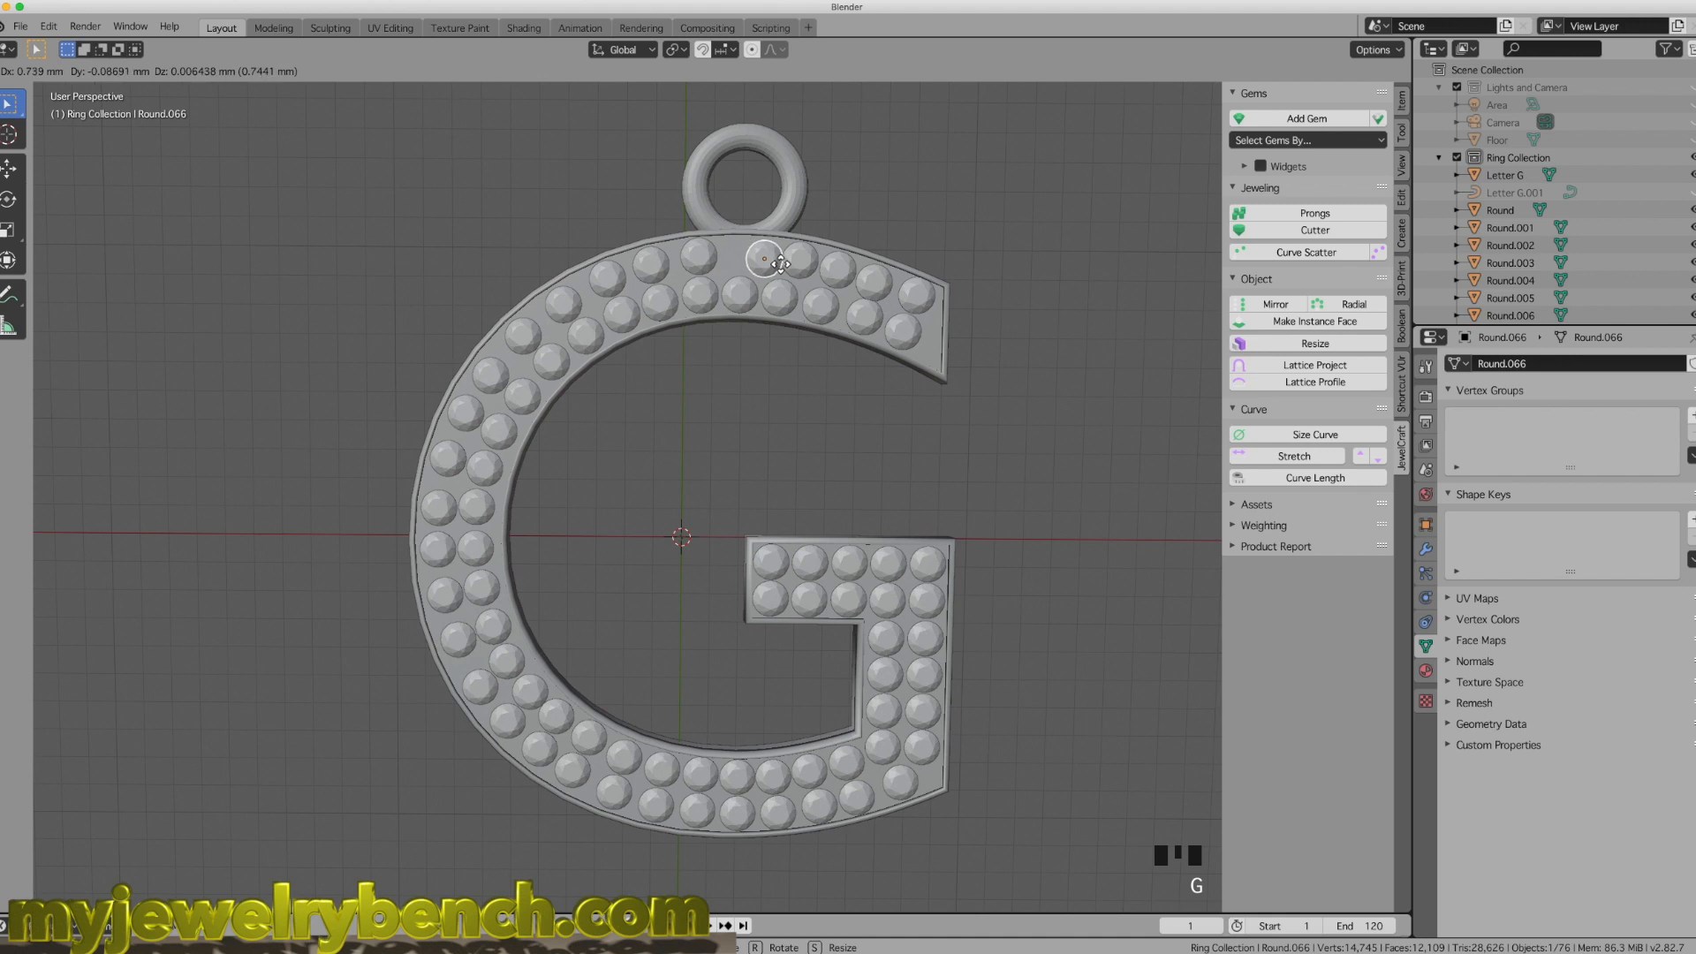
pyautogui.click(780, 260)
# Step: Shift the next three outer-row gems along the top curve toward the arm's tip, moving the third about 1.45 mm along X and 0.49 mm along Y
pyautogui.click(707, 258)
pyautogui.press('g')
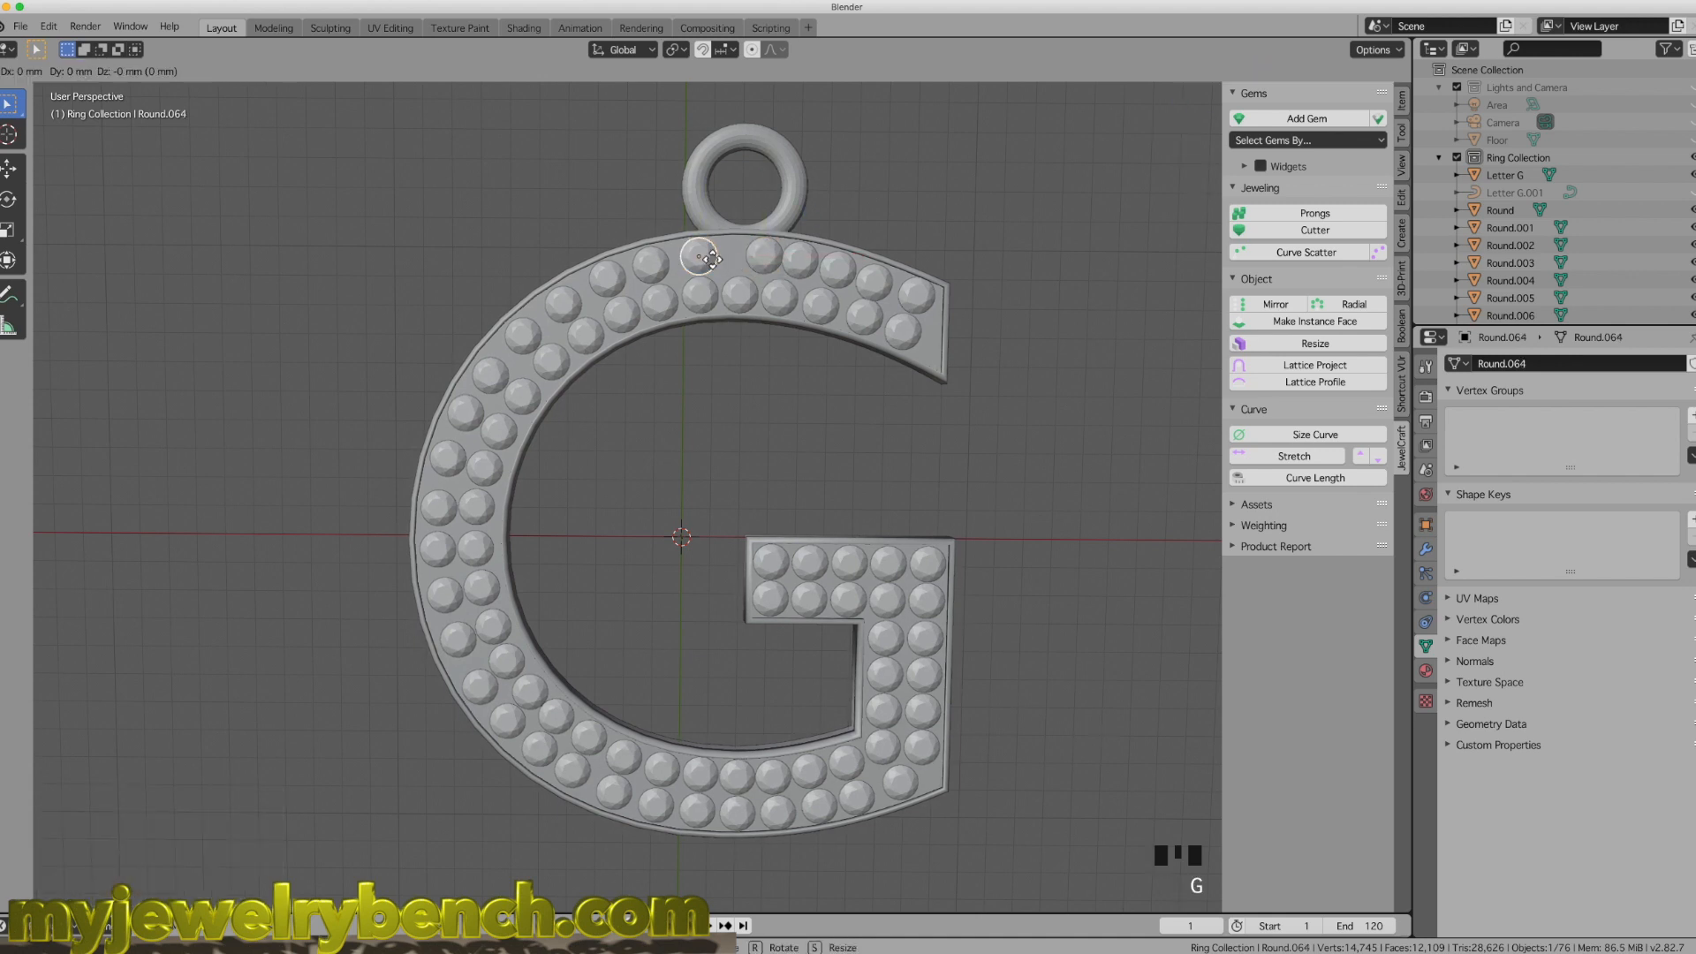
pyautogui.click(736, 258)
pyautogui.click(684, 262)
pyautogui.press('g')
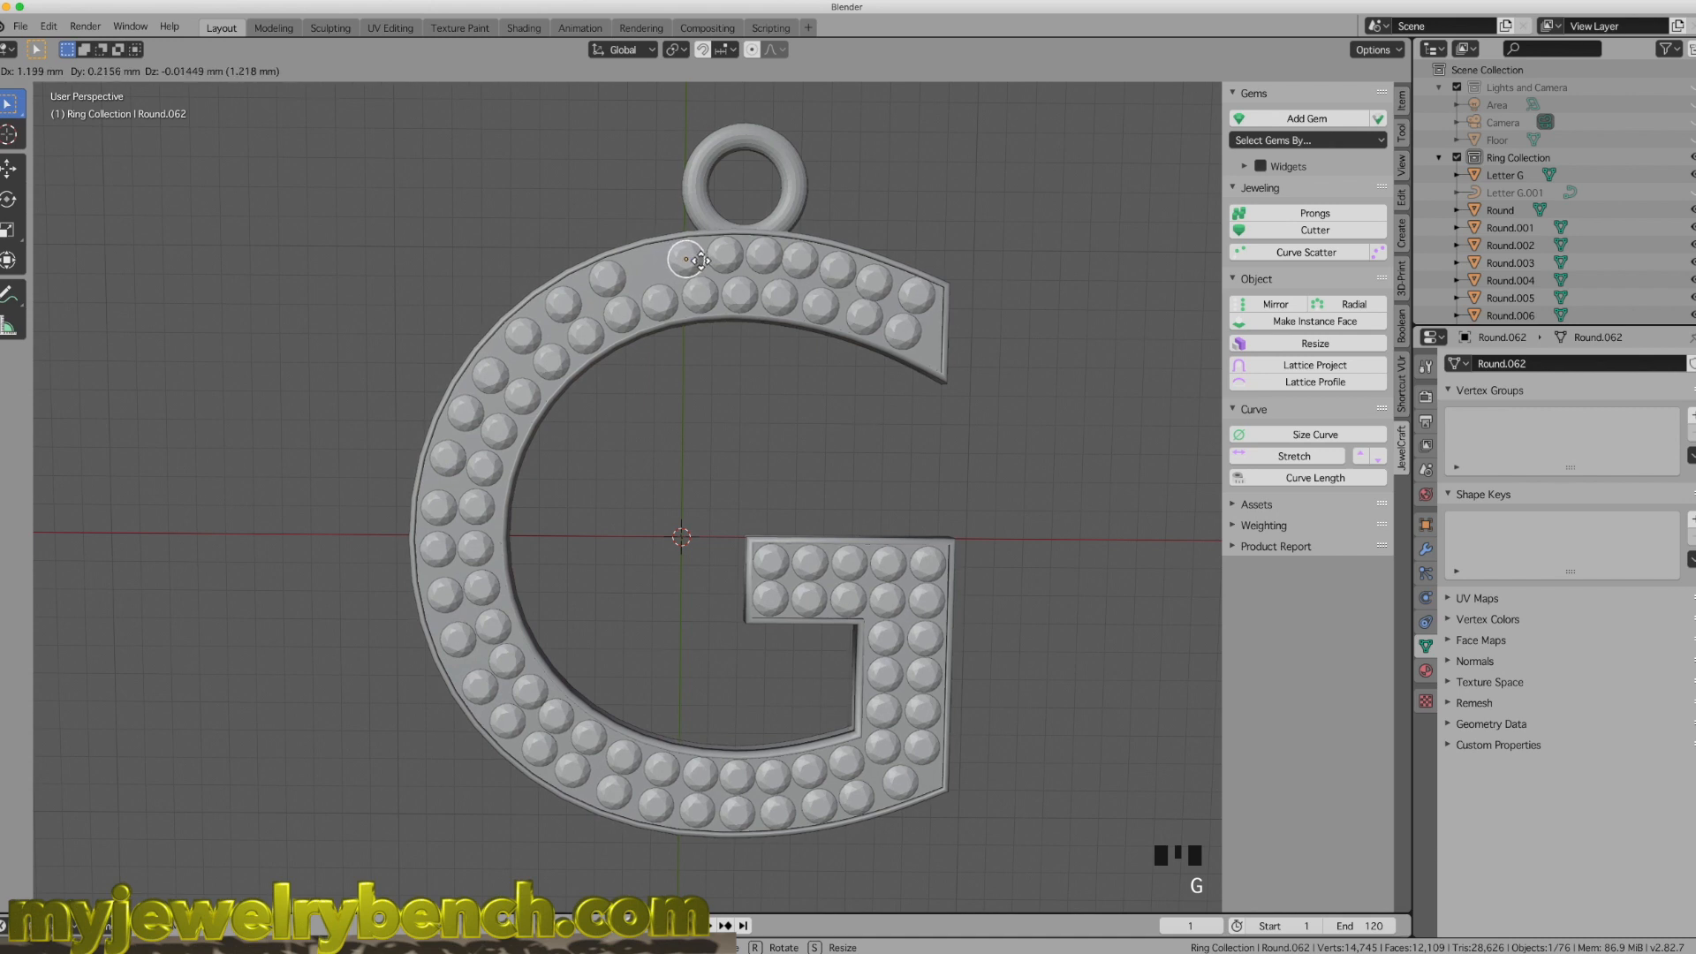
pyautogui.click(696, 260)
pyautogui.click(616, 274)
pyautogui.press('g')
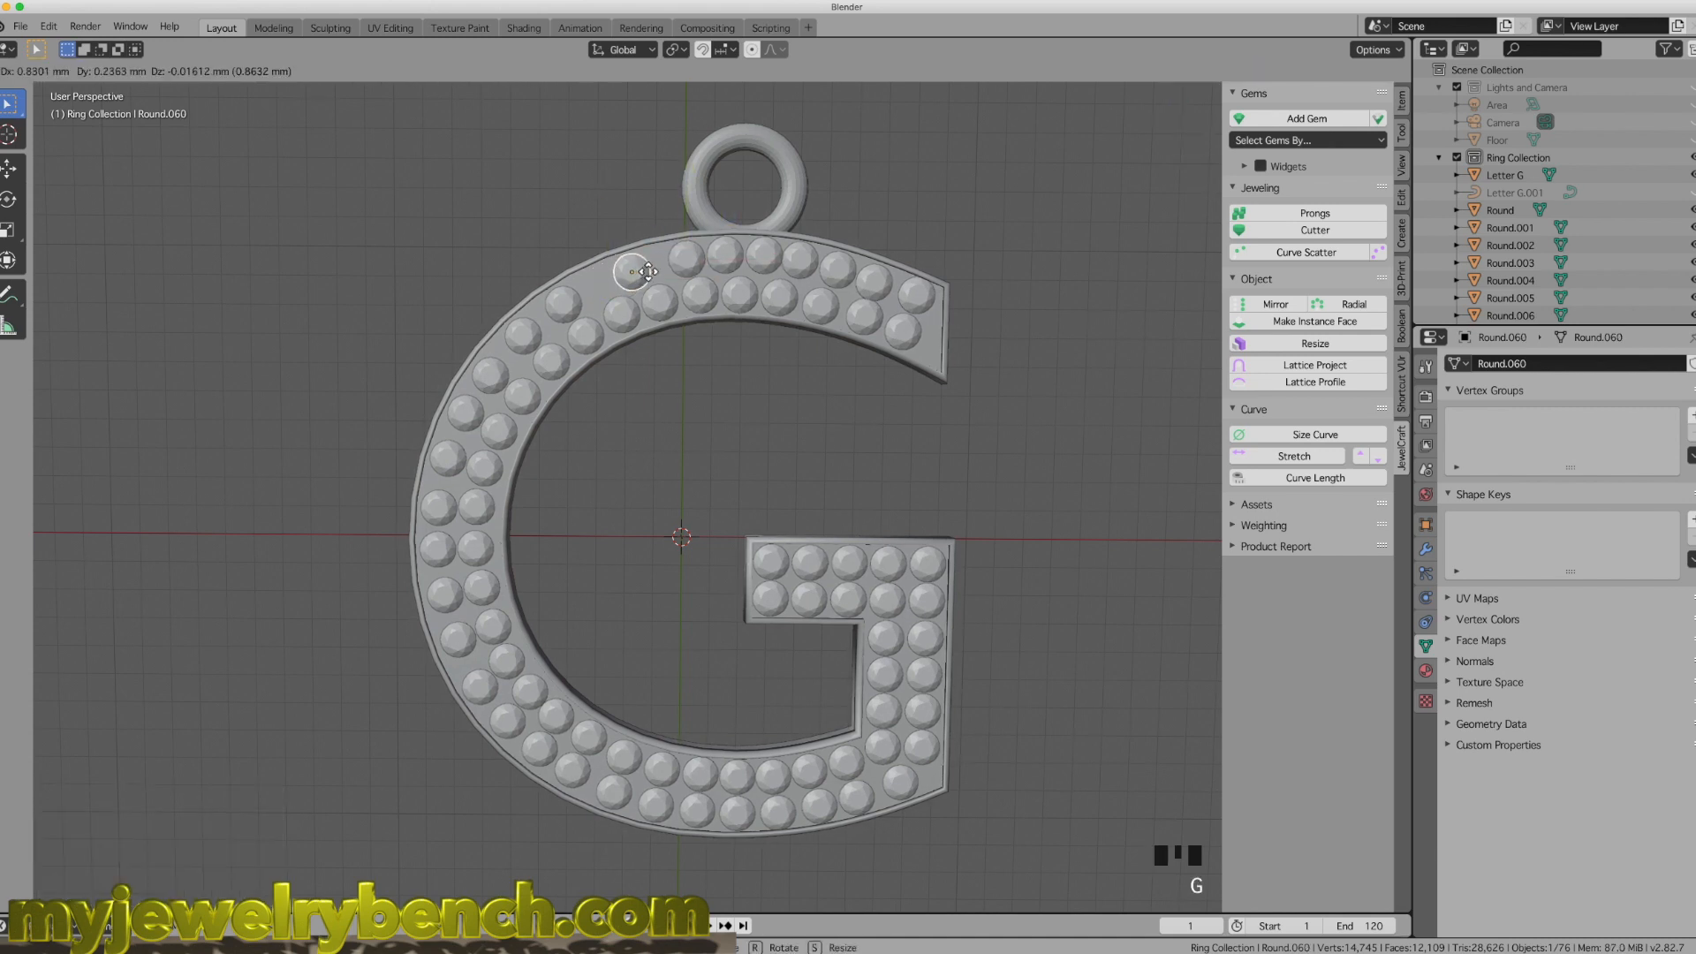
pyautogui.click(658, 265)
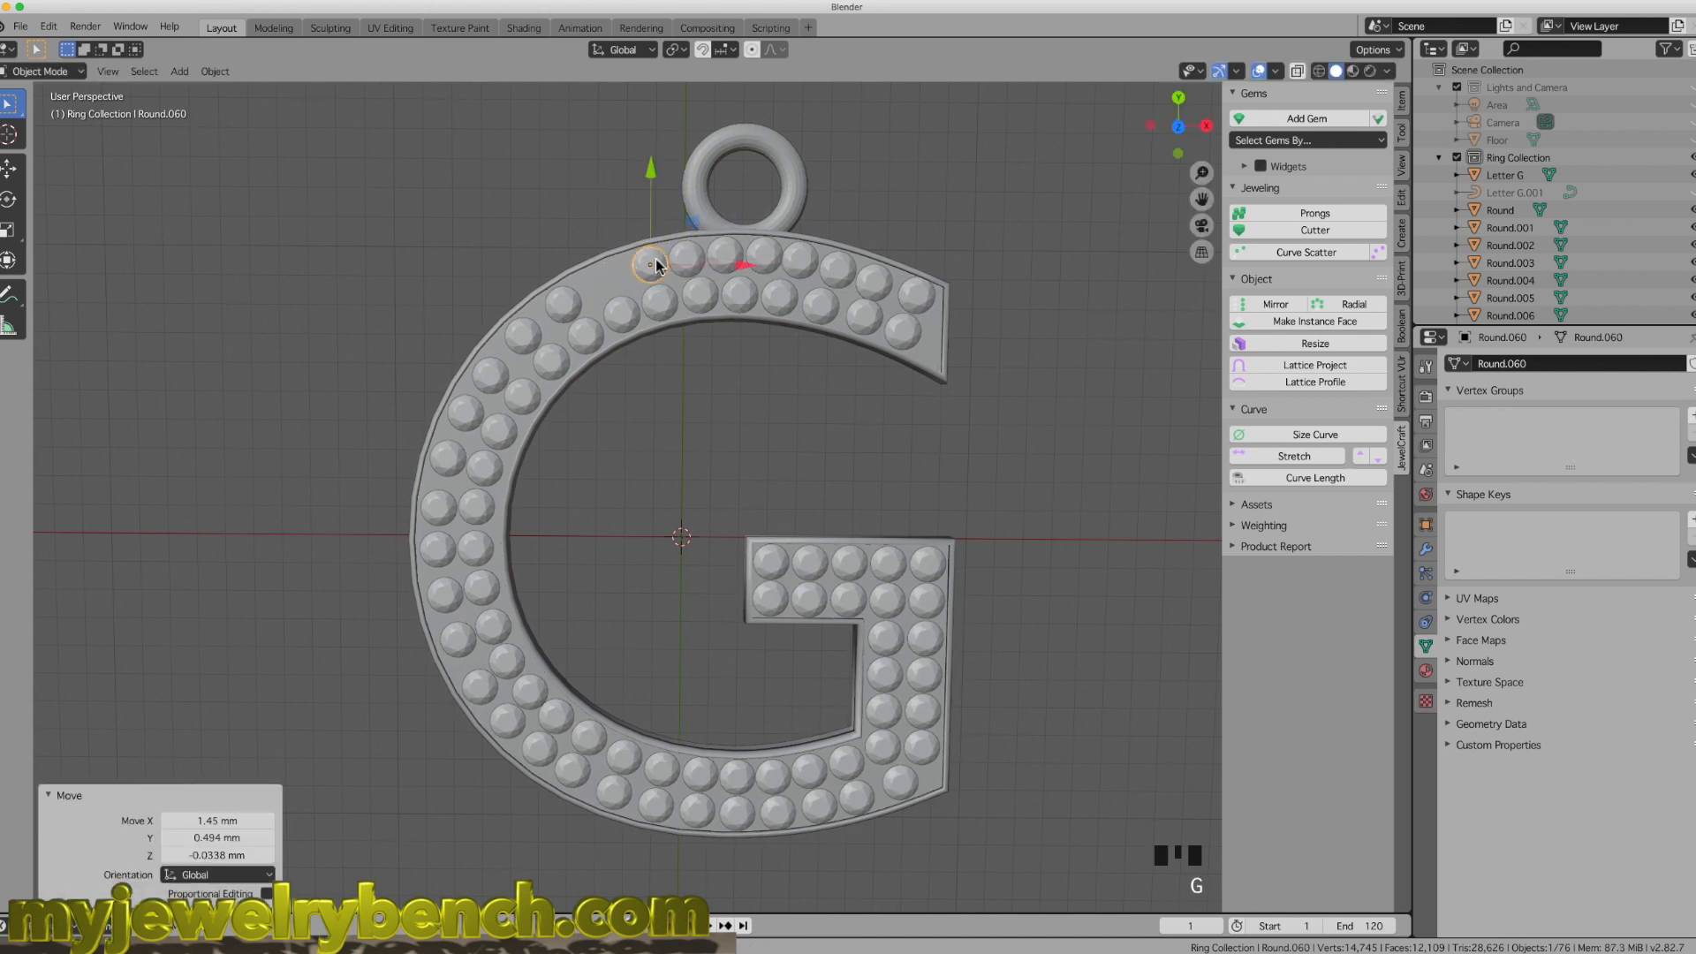
# Step: Duplicate the outer-row gem twice down the upper-left curve, offsetting the copies about -1.27, -0.45 mm and -1.08, -0.61 mm in X and Y
pyautogui.hotkey('shift', 'd')
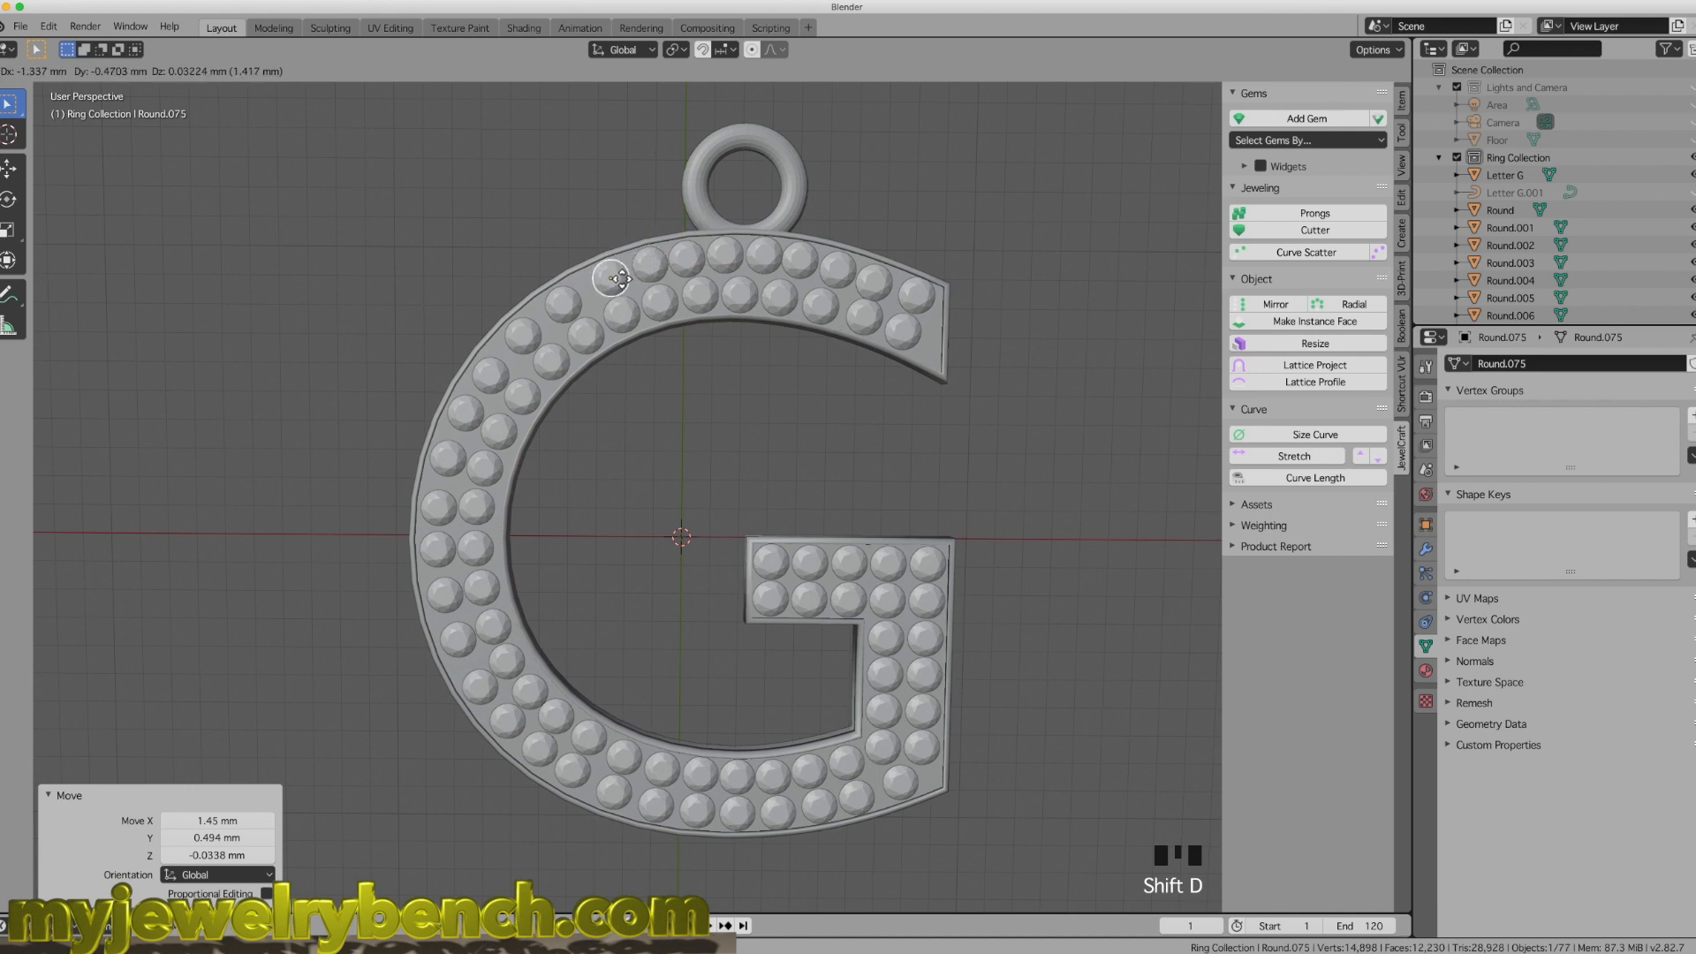
pyautogui.click(620, 278)
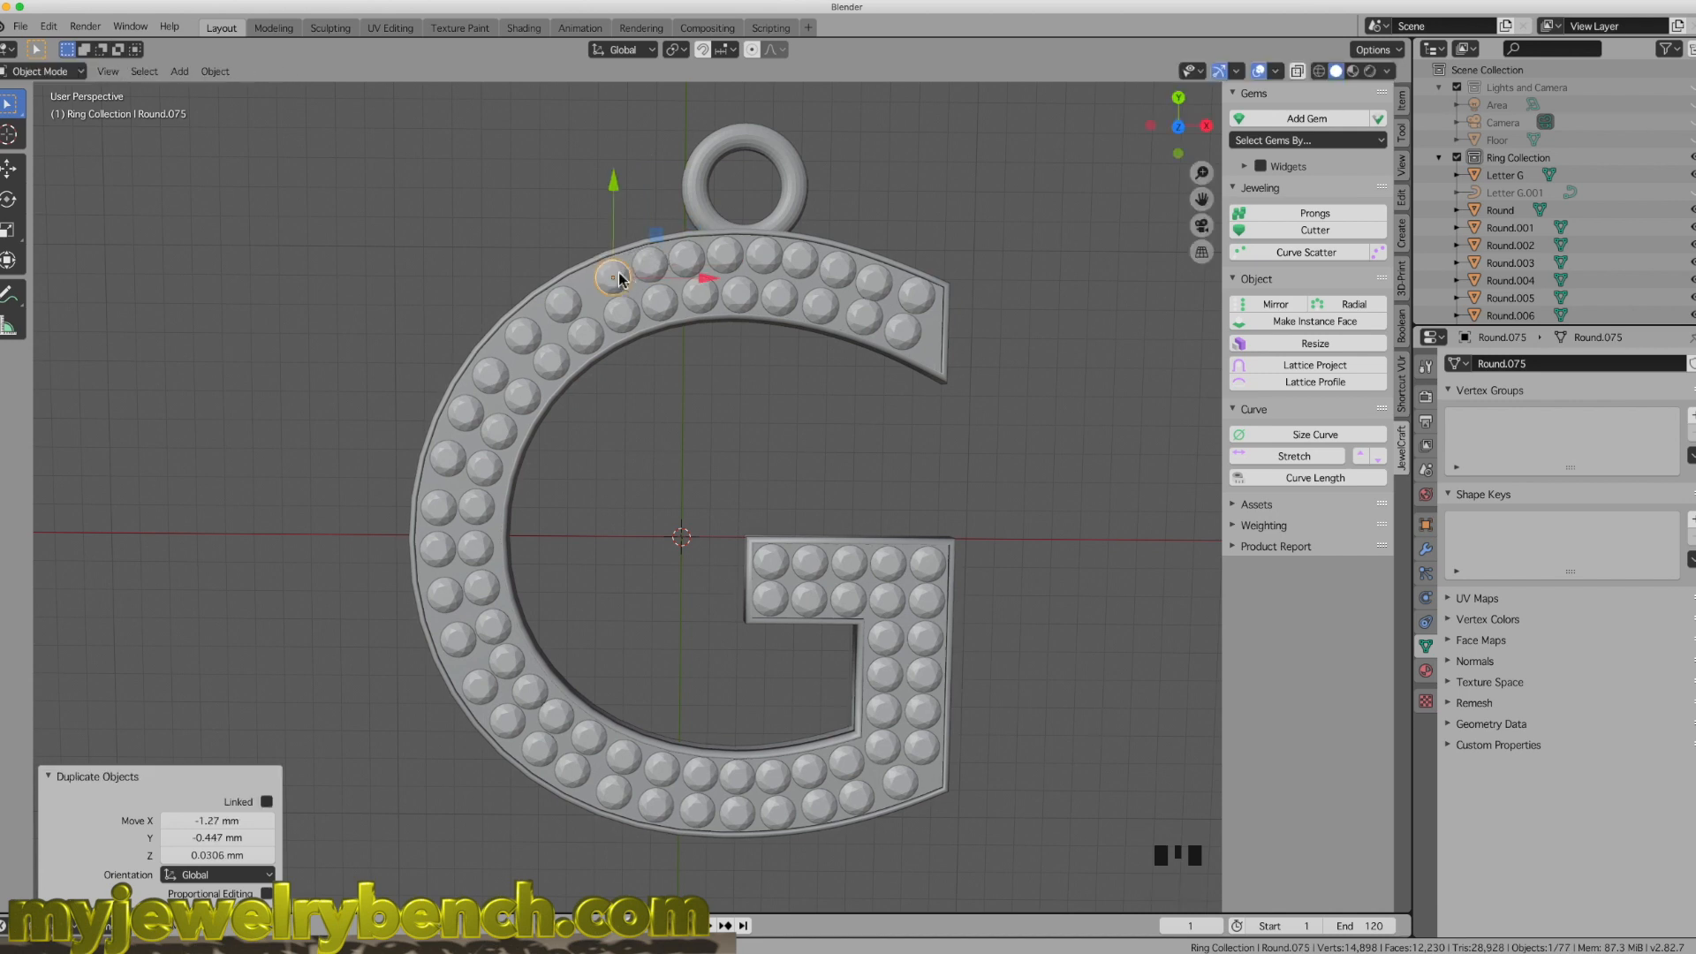
pyautogui.hotkey('shift', 'd')
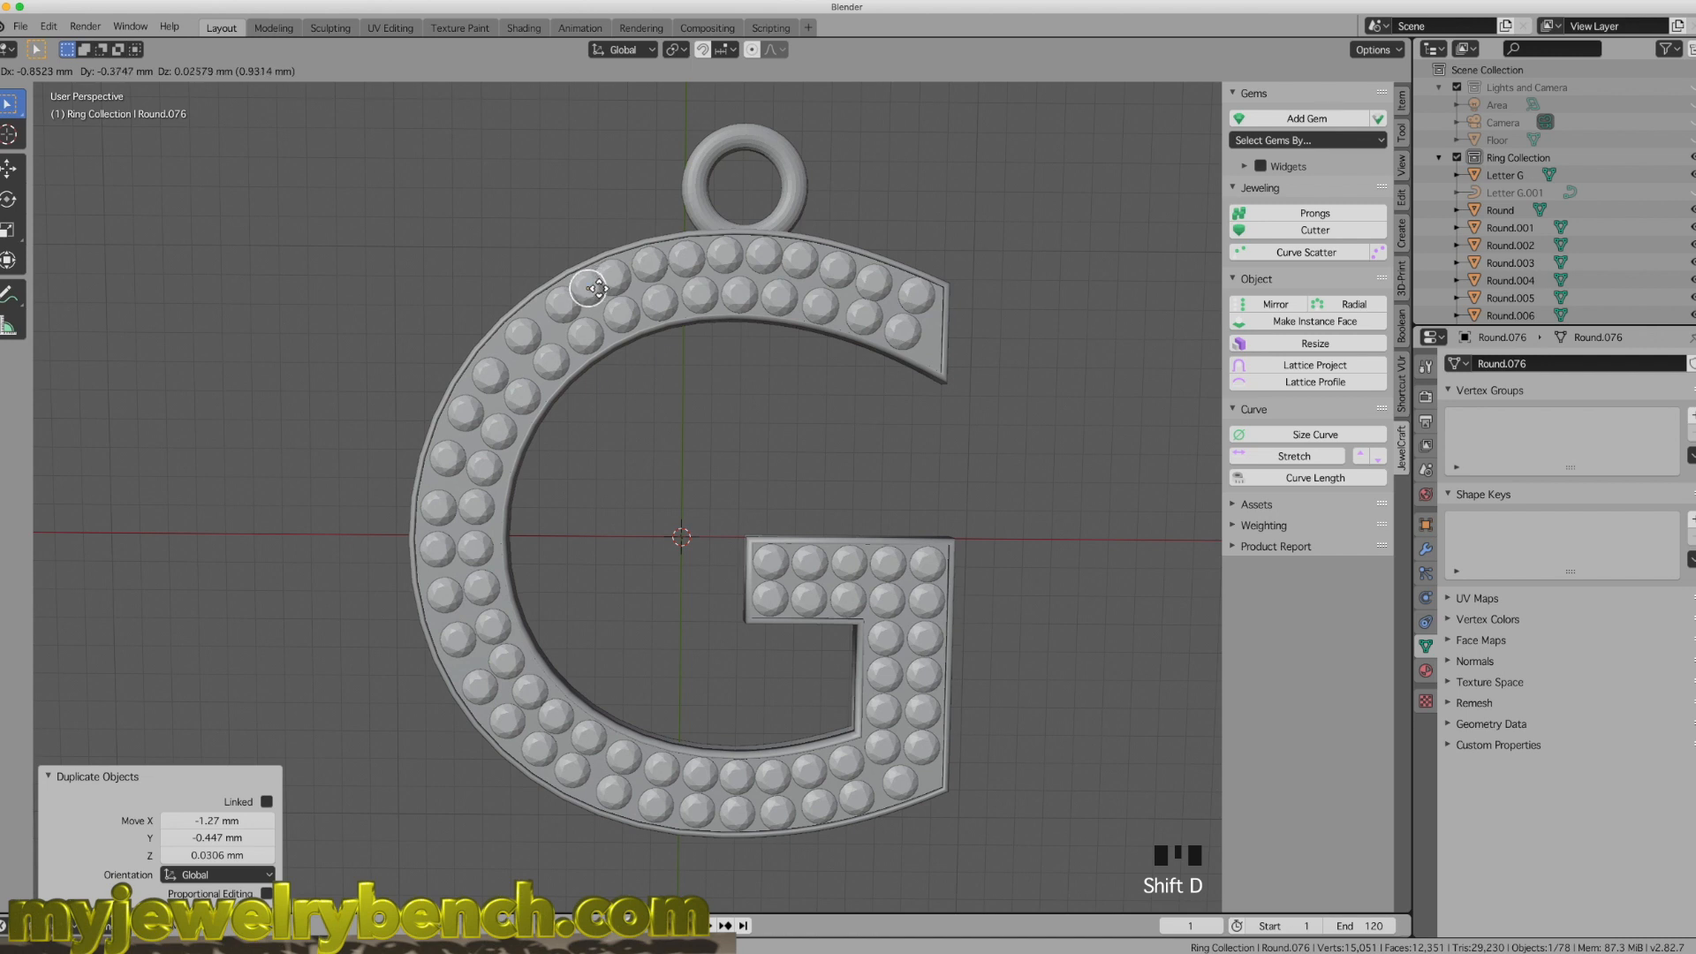
pyautogui.click(584, 290)
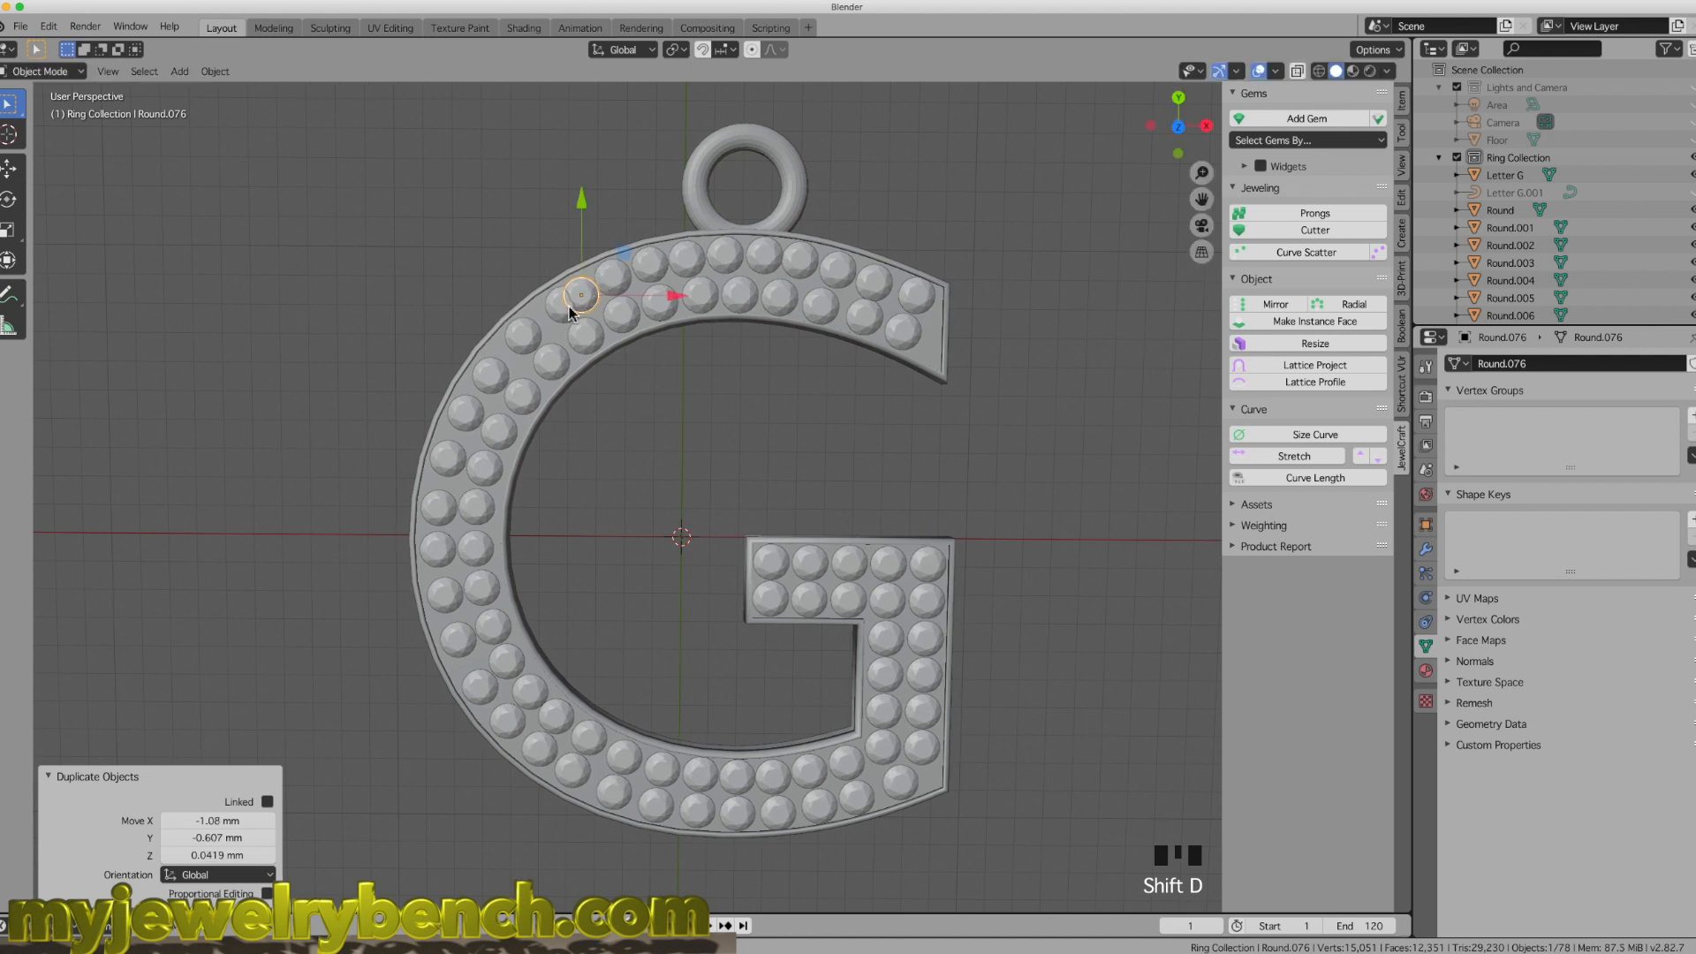
# Step: Reposition the two outer-row gems below the new copies, shifting the second about -0.16 mm along both X and Y
pyautogui.click(566, 311)
pyautogui.press('g')
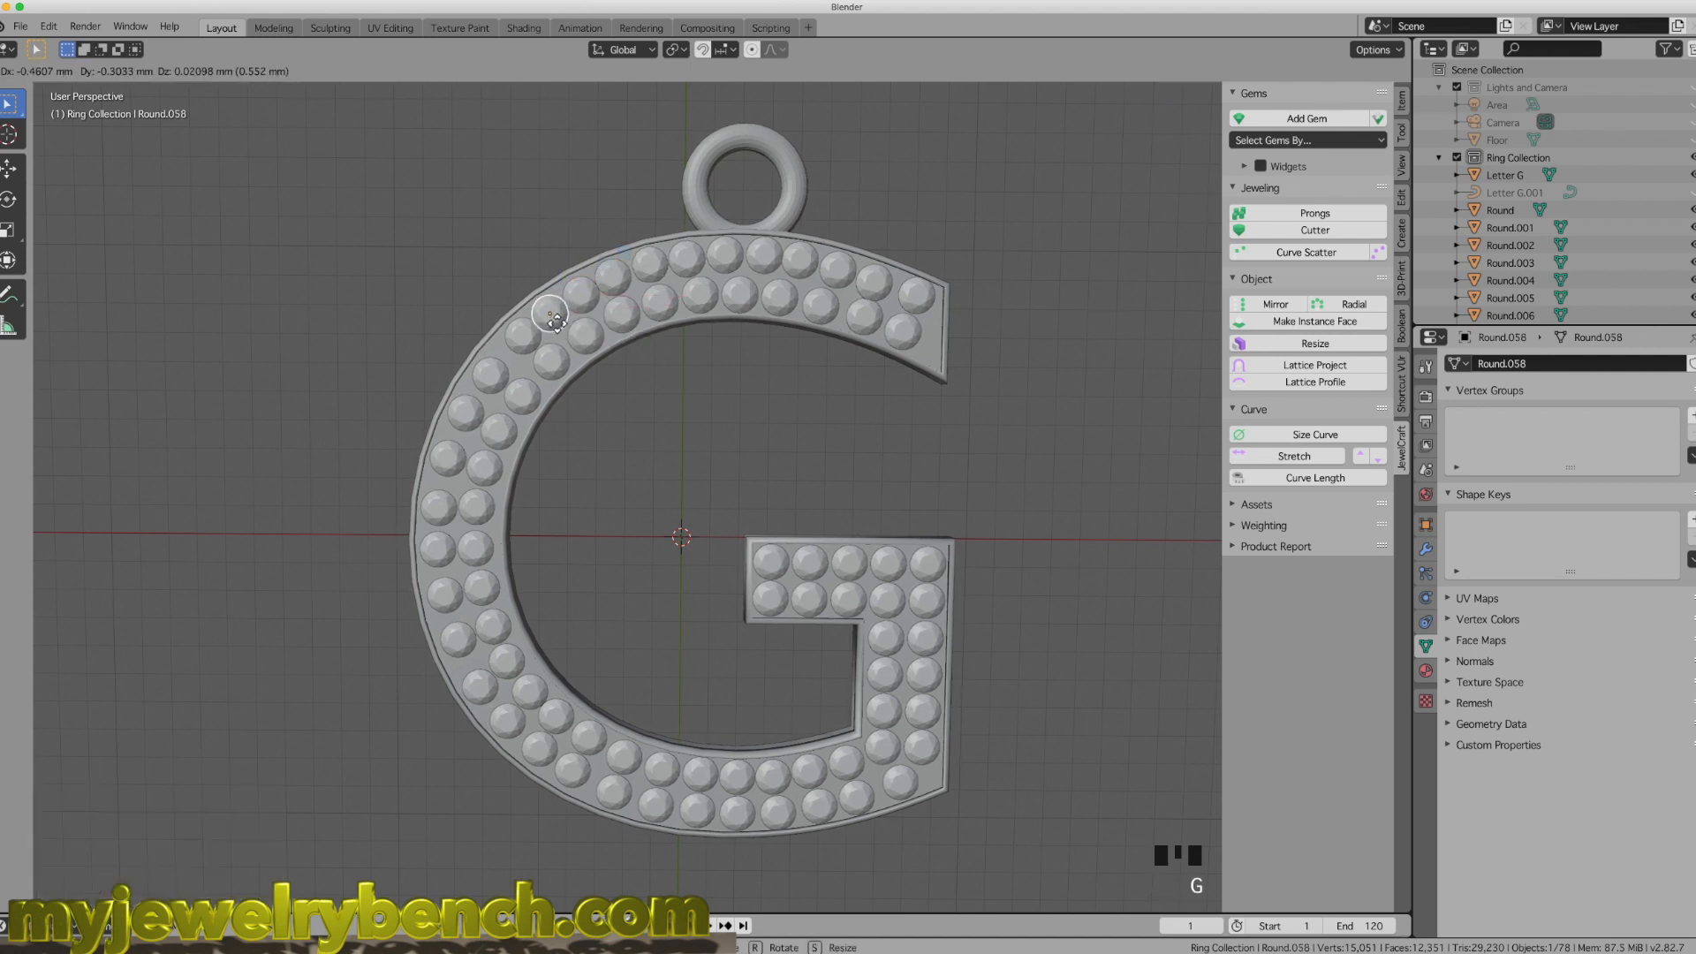
pyautogui.click(546, 325)
pyautogui.click(522, 335)
pyautogui.press('g')
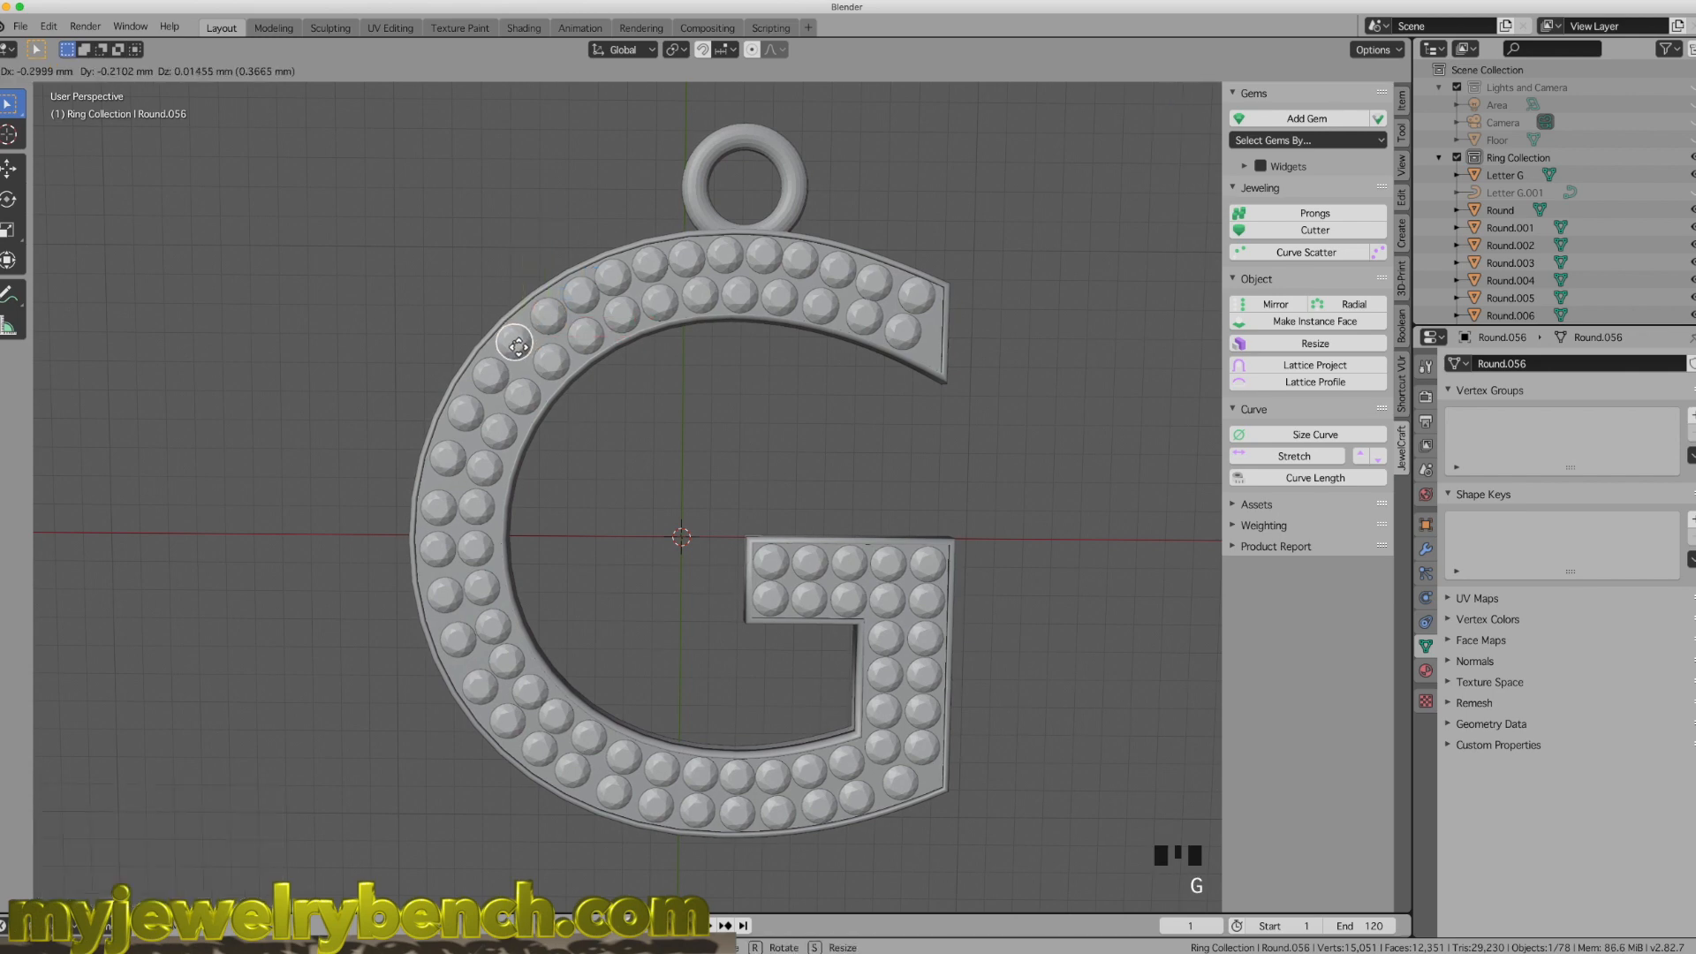
pyautogui.click(520, 345)
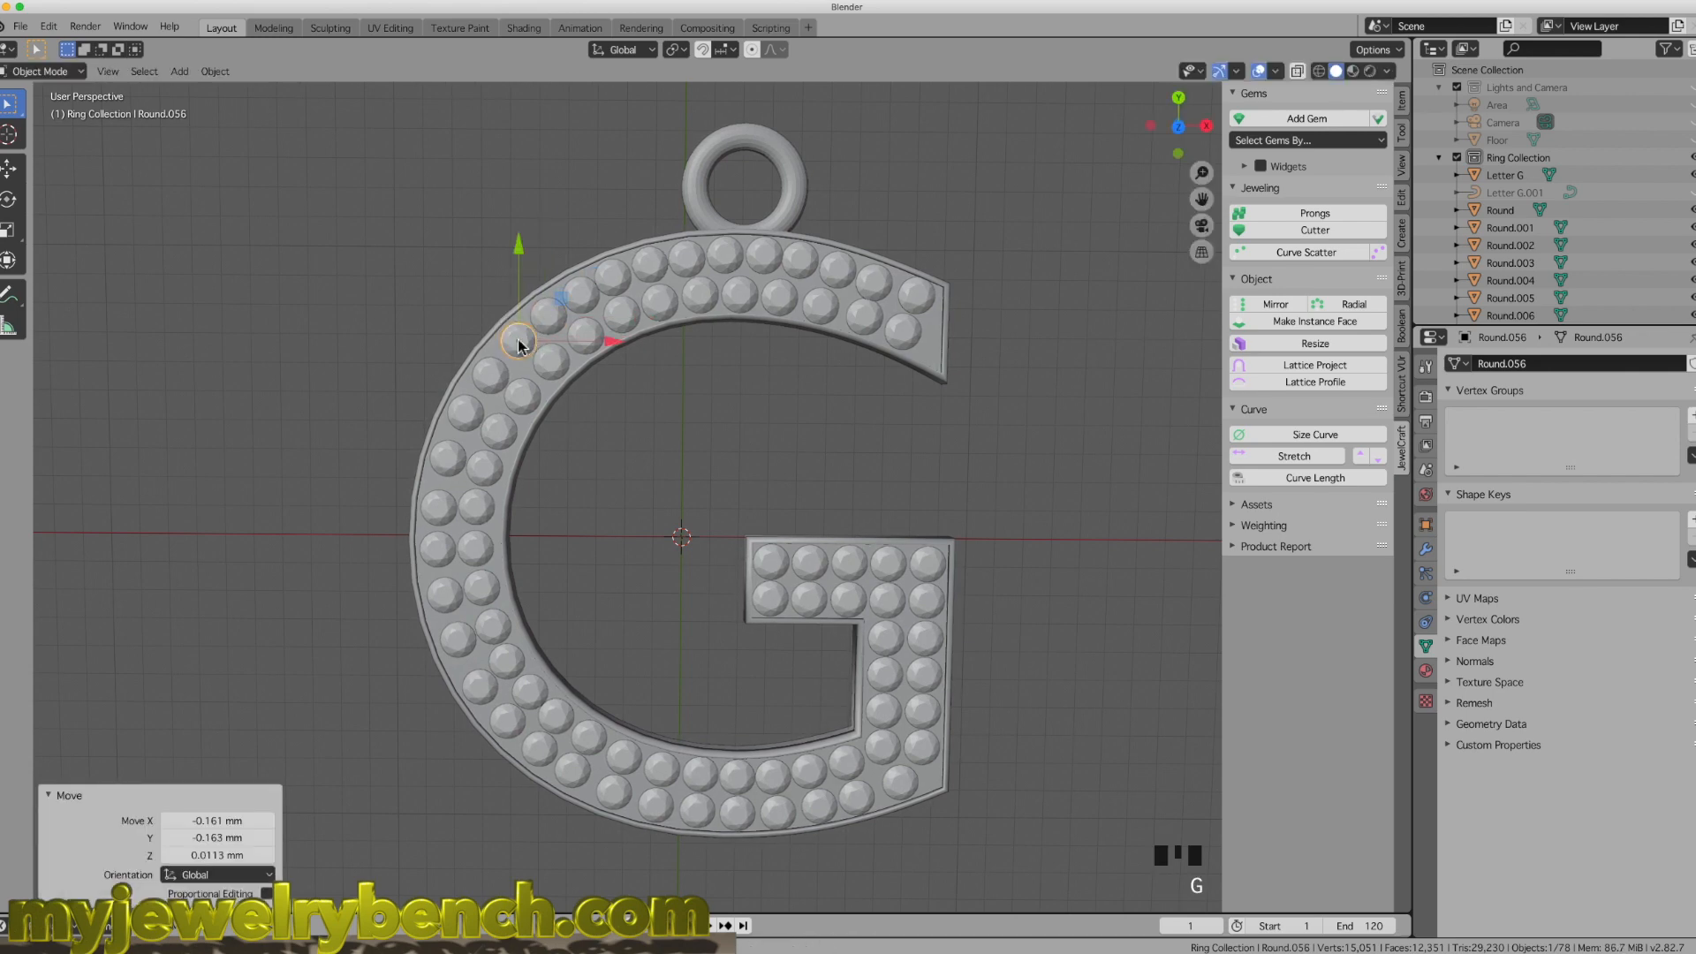
# Step: Move the next two outer-row gems on the upper-left curve to even out their spacing
pyautogui.click(492, 381)
pyautogui.press('g')
pyautogui.click(491, 381)
pyautogui.click(469, 415)
pyautogui.press('g')
pyautogui.click(468, 413)
# Step: Respace the outer-row gems down the left side and around the bottom curve, checking them from the top view
pyautogui.press('g')
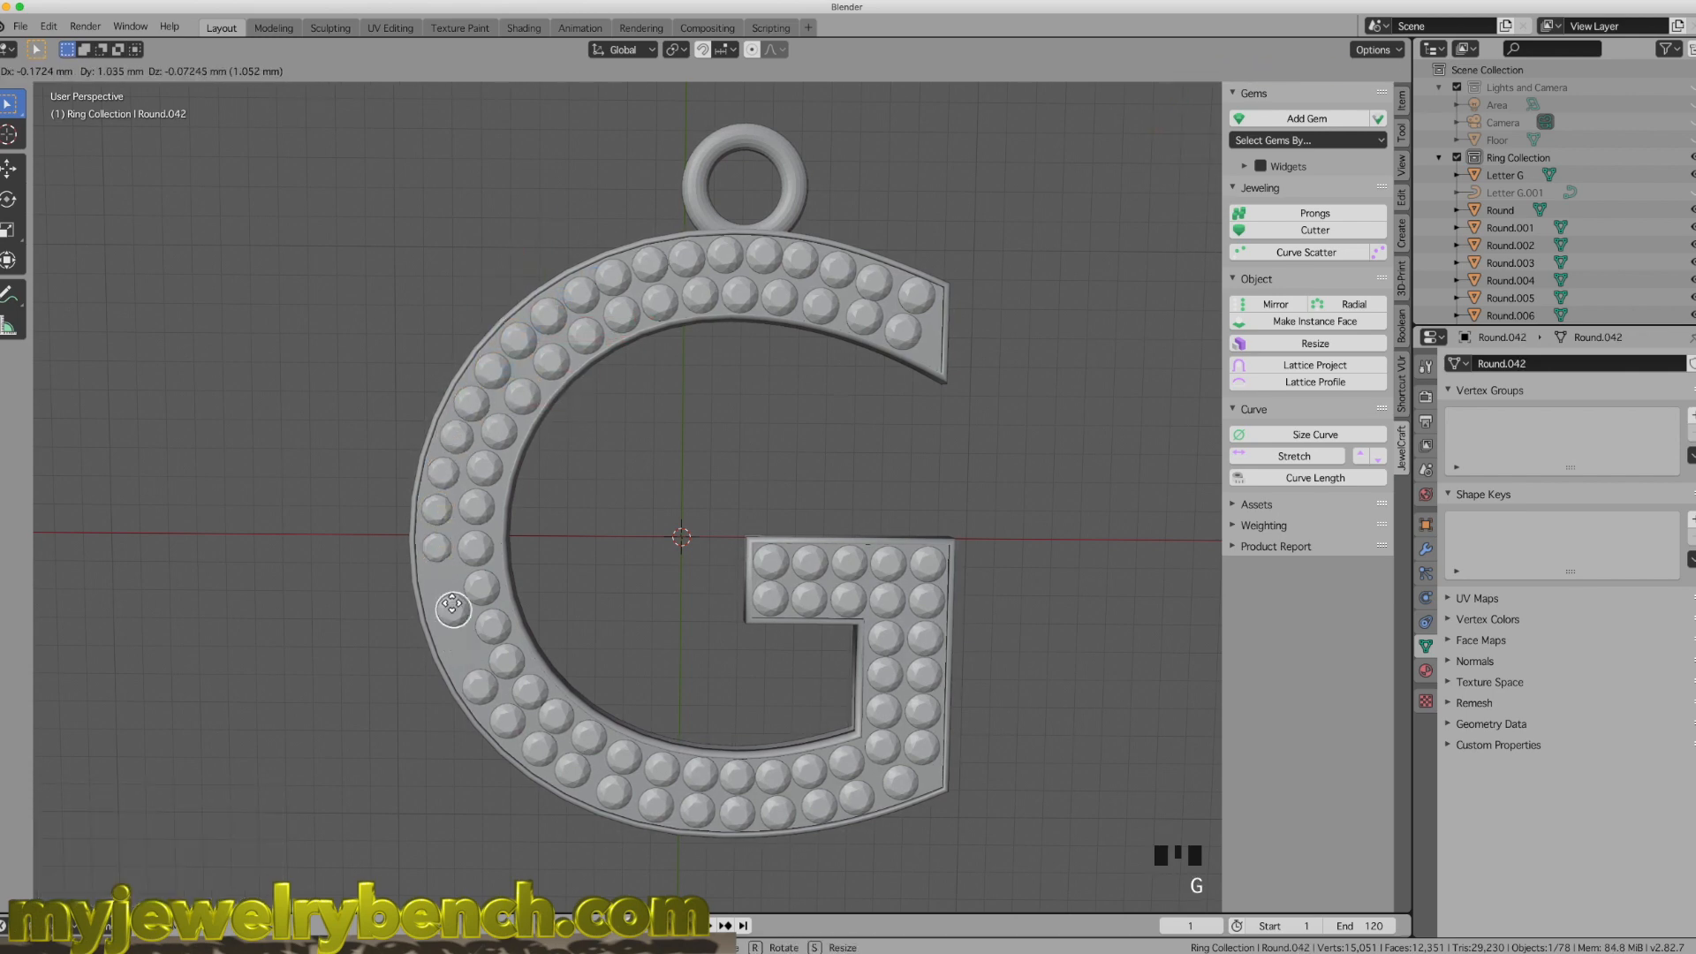
pyautogui.moveTo(459, 608); pyautogui.dragTo(463, 496, button='middle')
pyautogui.click(557, 461)
pyautogui.press('KP_7')
pyautogui.click(575, 583)
pyautogui.click(697, 757)
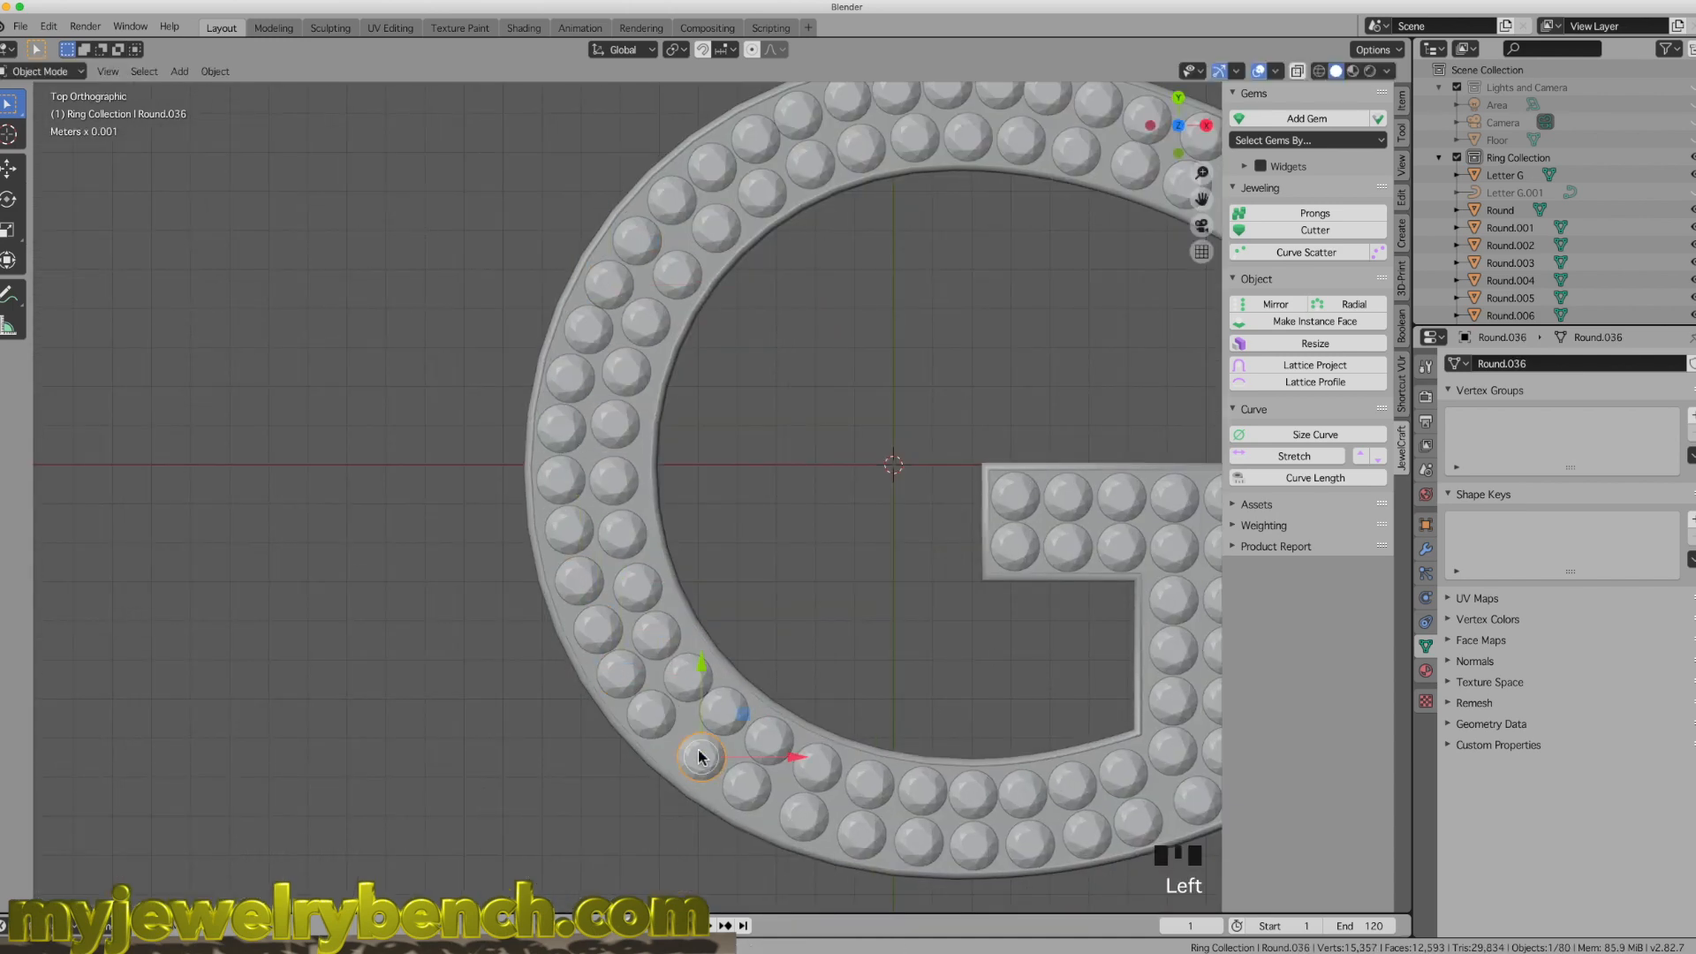
pyautogui.press('g')
pyautogui.click(919, 840)
pyautogui.scroll(-2, 920, 840)
pyautogui.press('g')
pyautogui.click(957, 770)
# Step: Duplicate an outer-row gem on the bottom curve and adjust its neighbours, shifting the last about -0.17 mm along X and -0.05 mm along Y
pyautogui.click(788, 774)
pyautogui.hotkey('shift', 'd')
pyautogui.click(825, 780)
pyautogui.click(897, 780)
pyautogui.moveTo(898, 780); pyautogui.dragTo(979, 762)
pyautogui.click(985, 761)
# Step: Examine the finished gem rows from several angles for even spacing and fit inside the recess
pyautogui.scroll(-2, 474, 492)
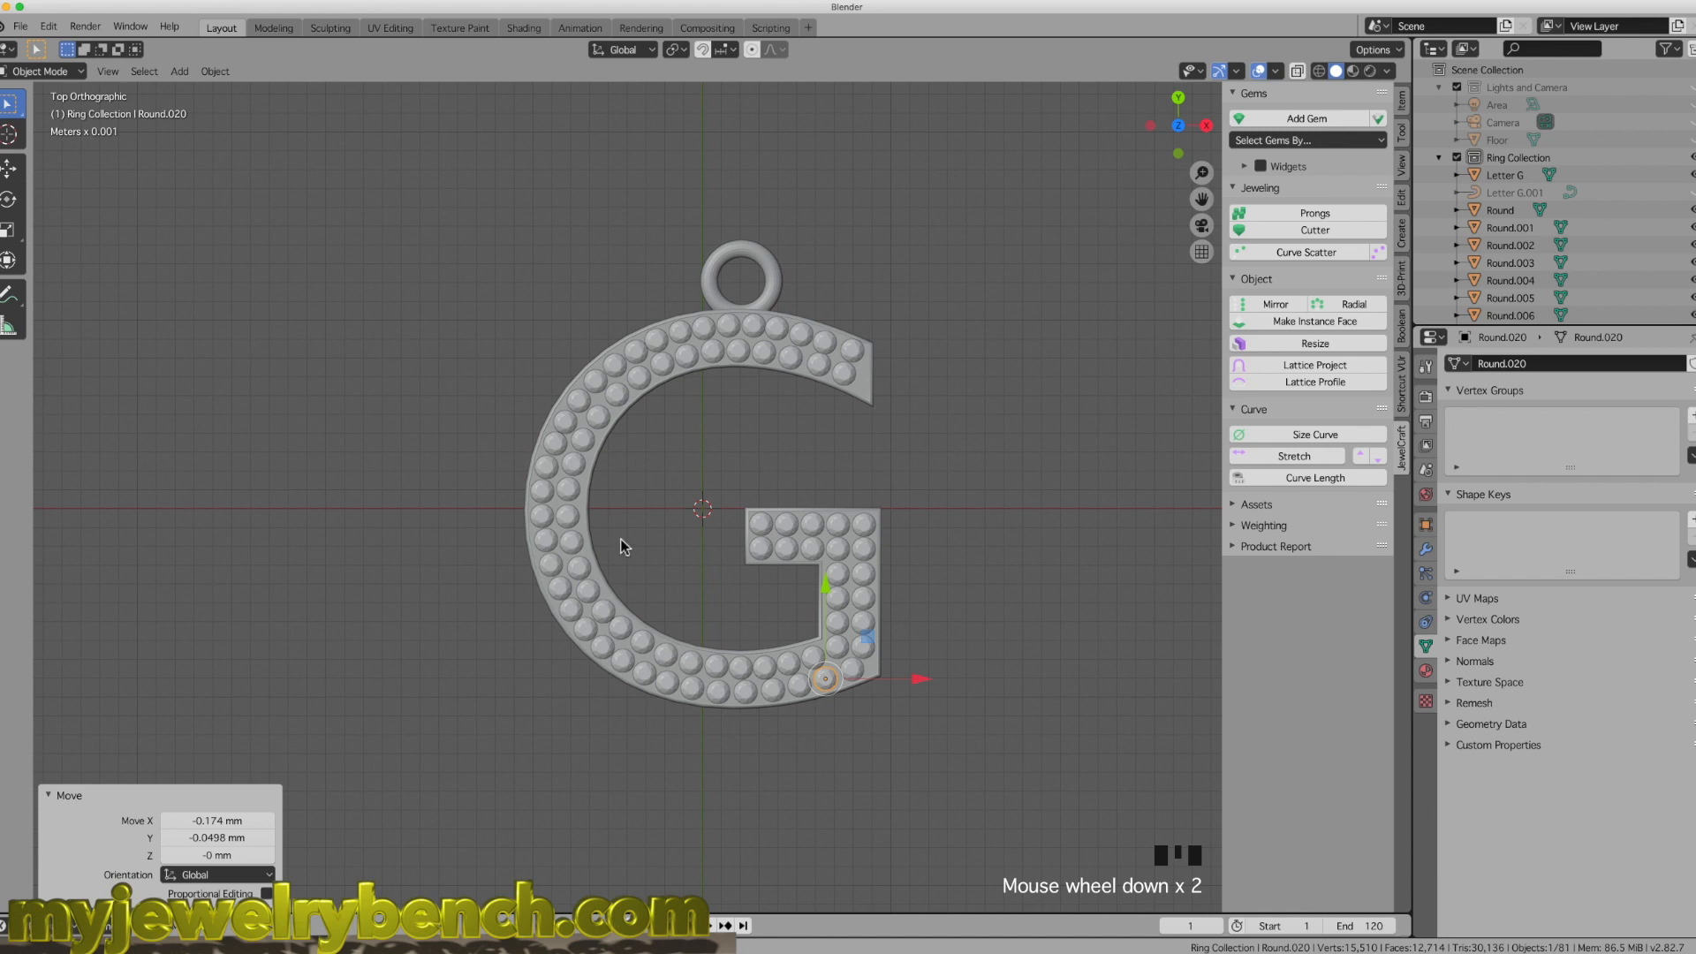
pyautogui.moveTo(623, 541)
pyautogui.mouseDown(button='middle')
pyautogui.moveTo(633, 485)
pyautogui.moveTo(615, 543)
pyautogui.mouseUp(button='middle')
pyautogui.scroll(5, 806, 608)
pyautogui.scroll(-4, 803, 610)
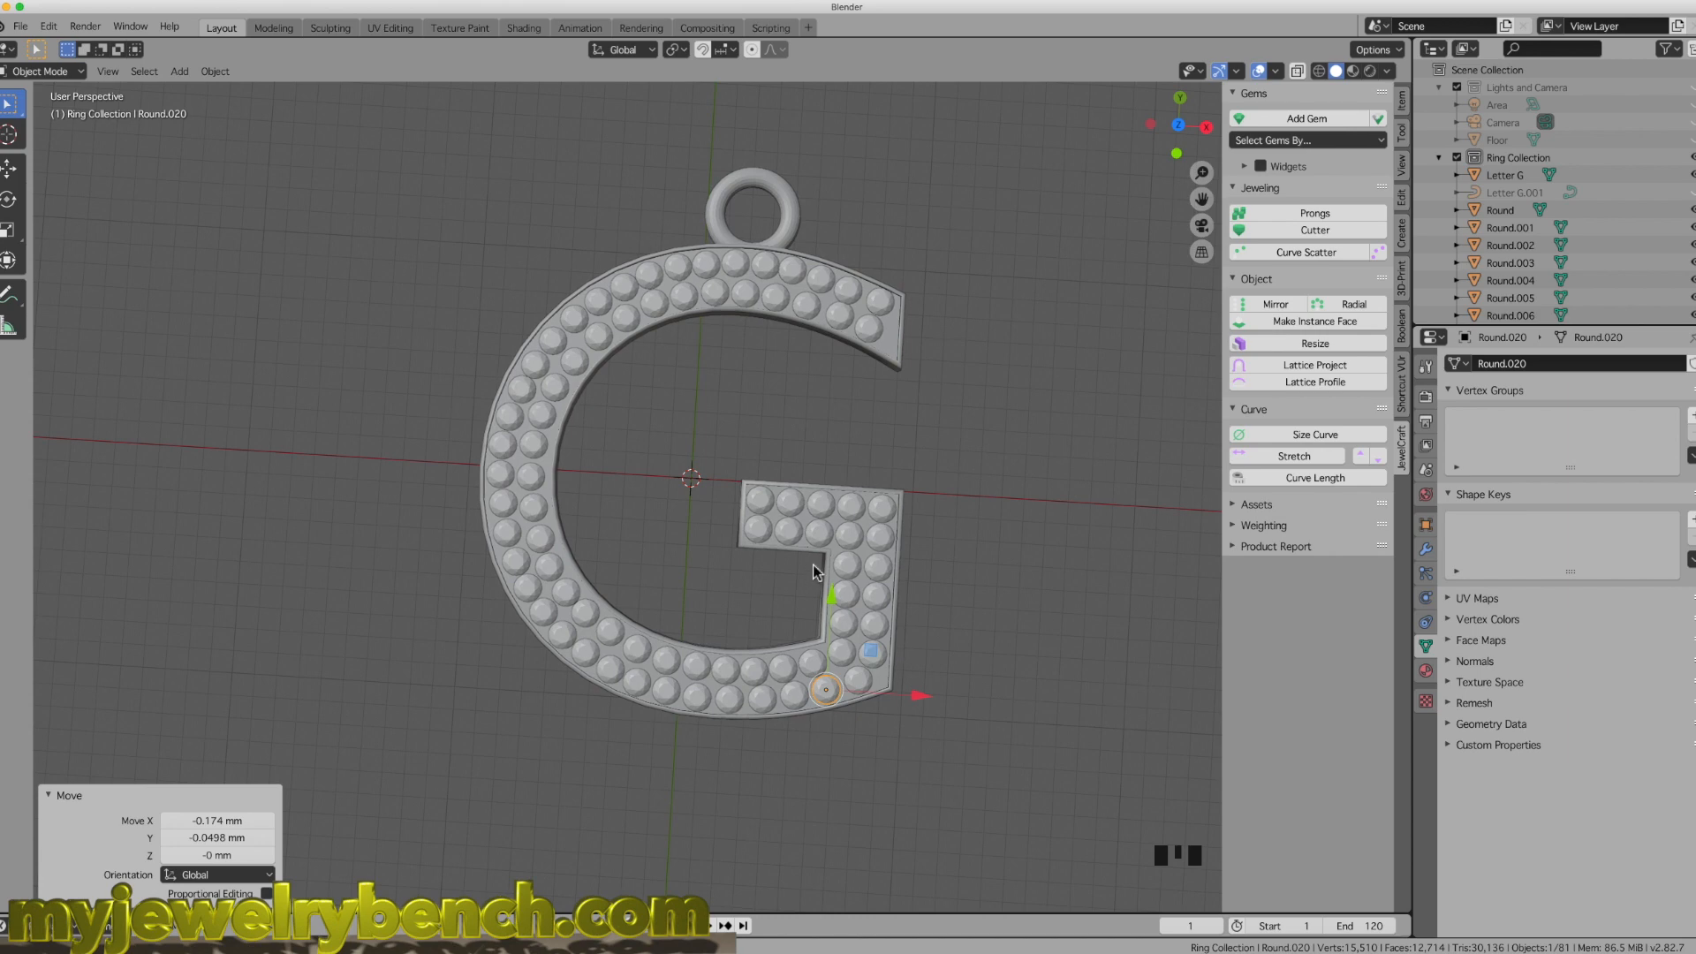
pyautogui.moveTo(809, 565); pyautogui.dragTo(824, 505, button='middle')
pyautogui.scroll(3, 658, 611)
pyautogui.moveTo(657, 613); pyautogui.dragTo(820, 630, button='middle')
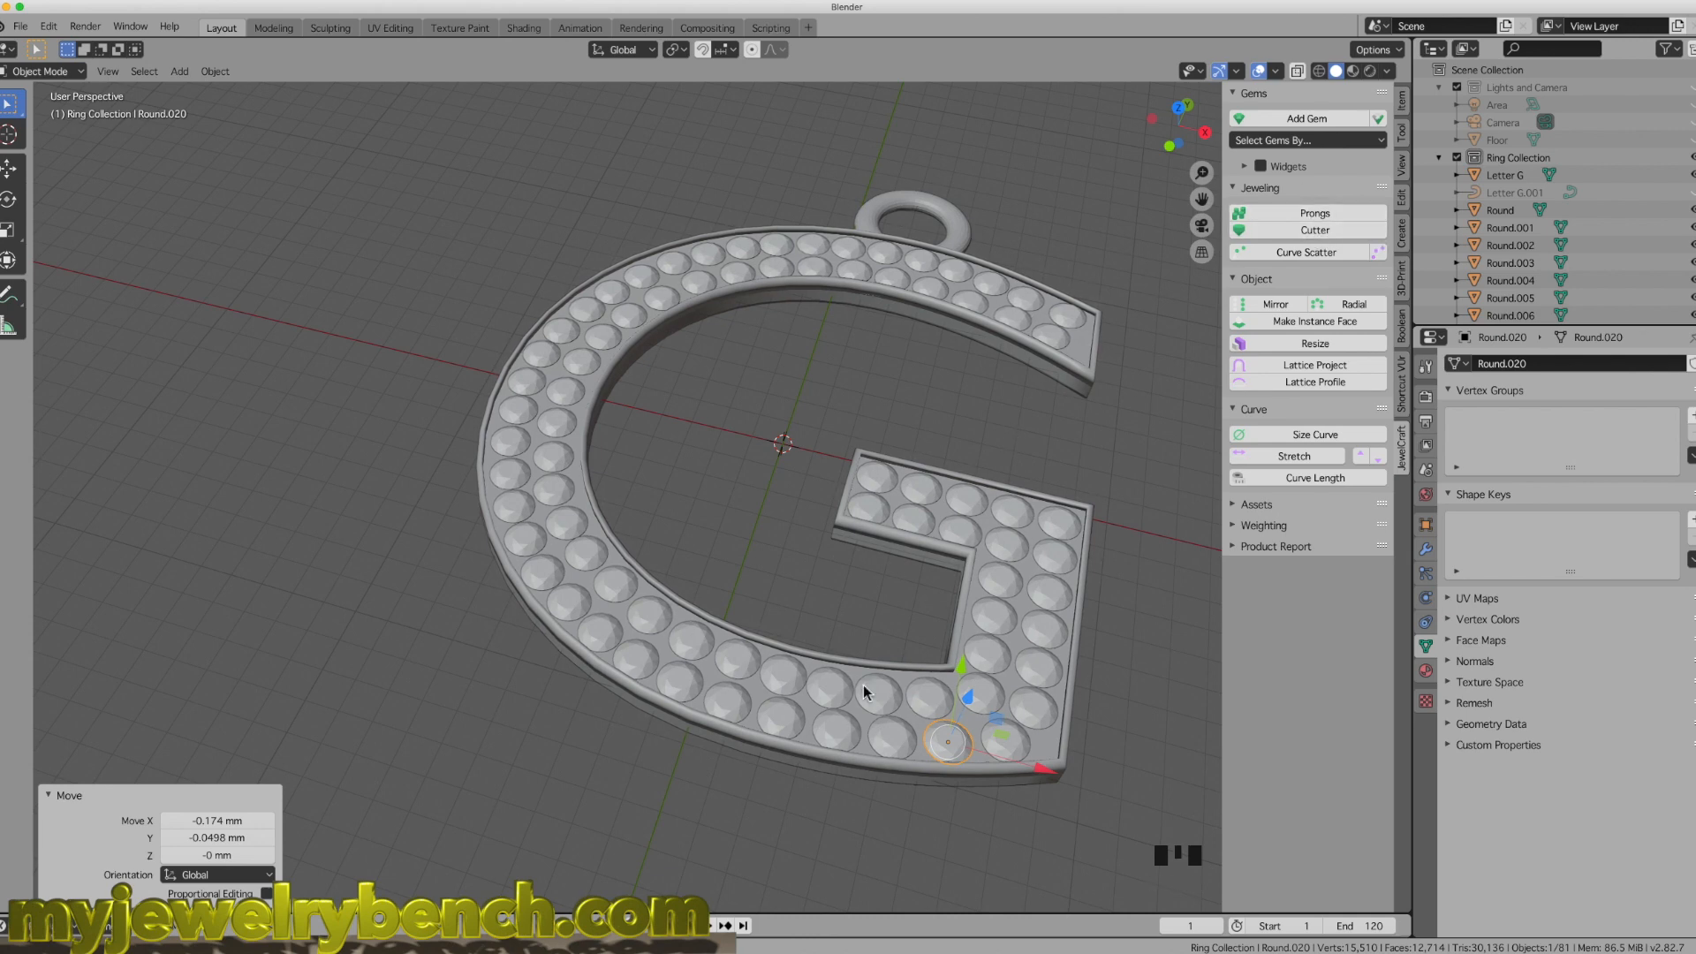
pyautogui.moveTo(672, 687); pyautogui.dragTo(850, 689, button='middle')
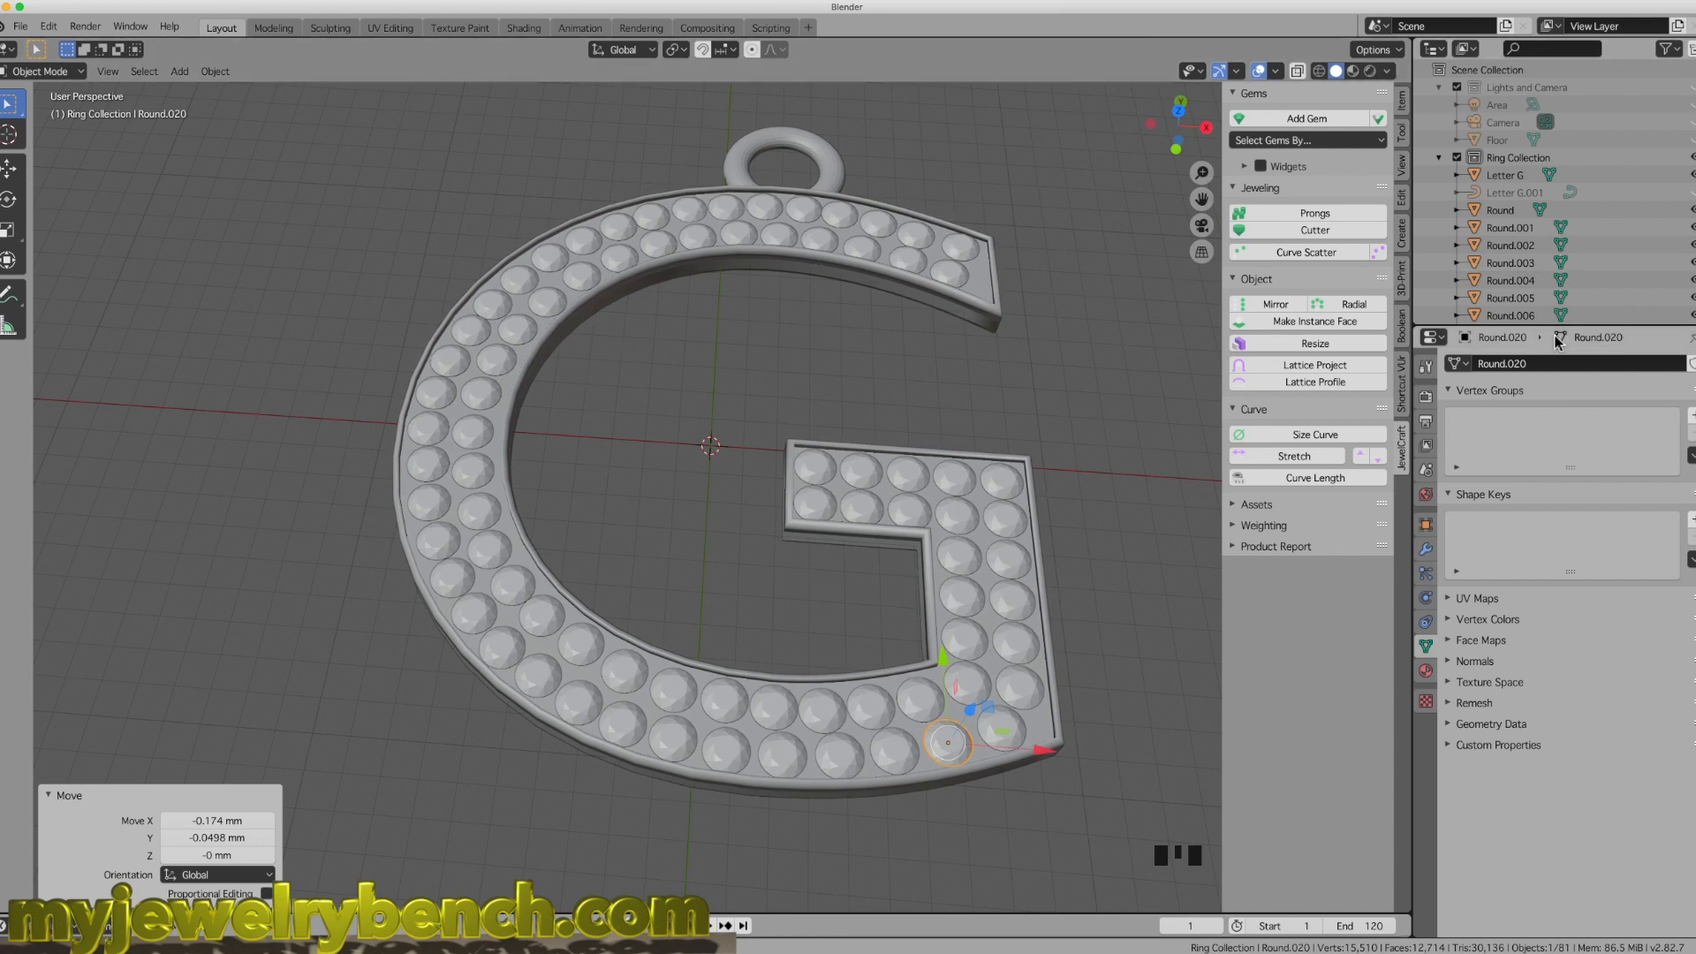
# Step: Select every gem from Round through Round.079 and add two JewelCraft prongs to each
pyautogui.moveTo(1553, 325); pyautogui.dragTo(1553, 732)
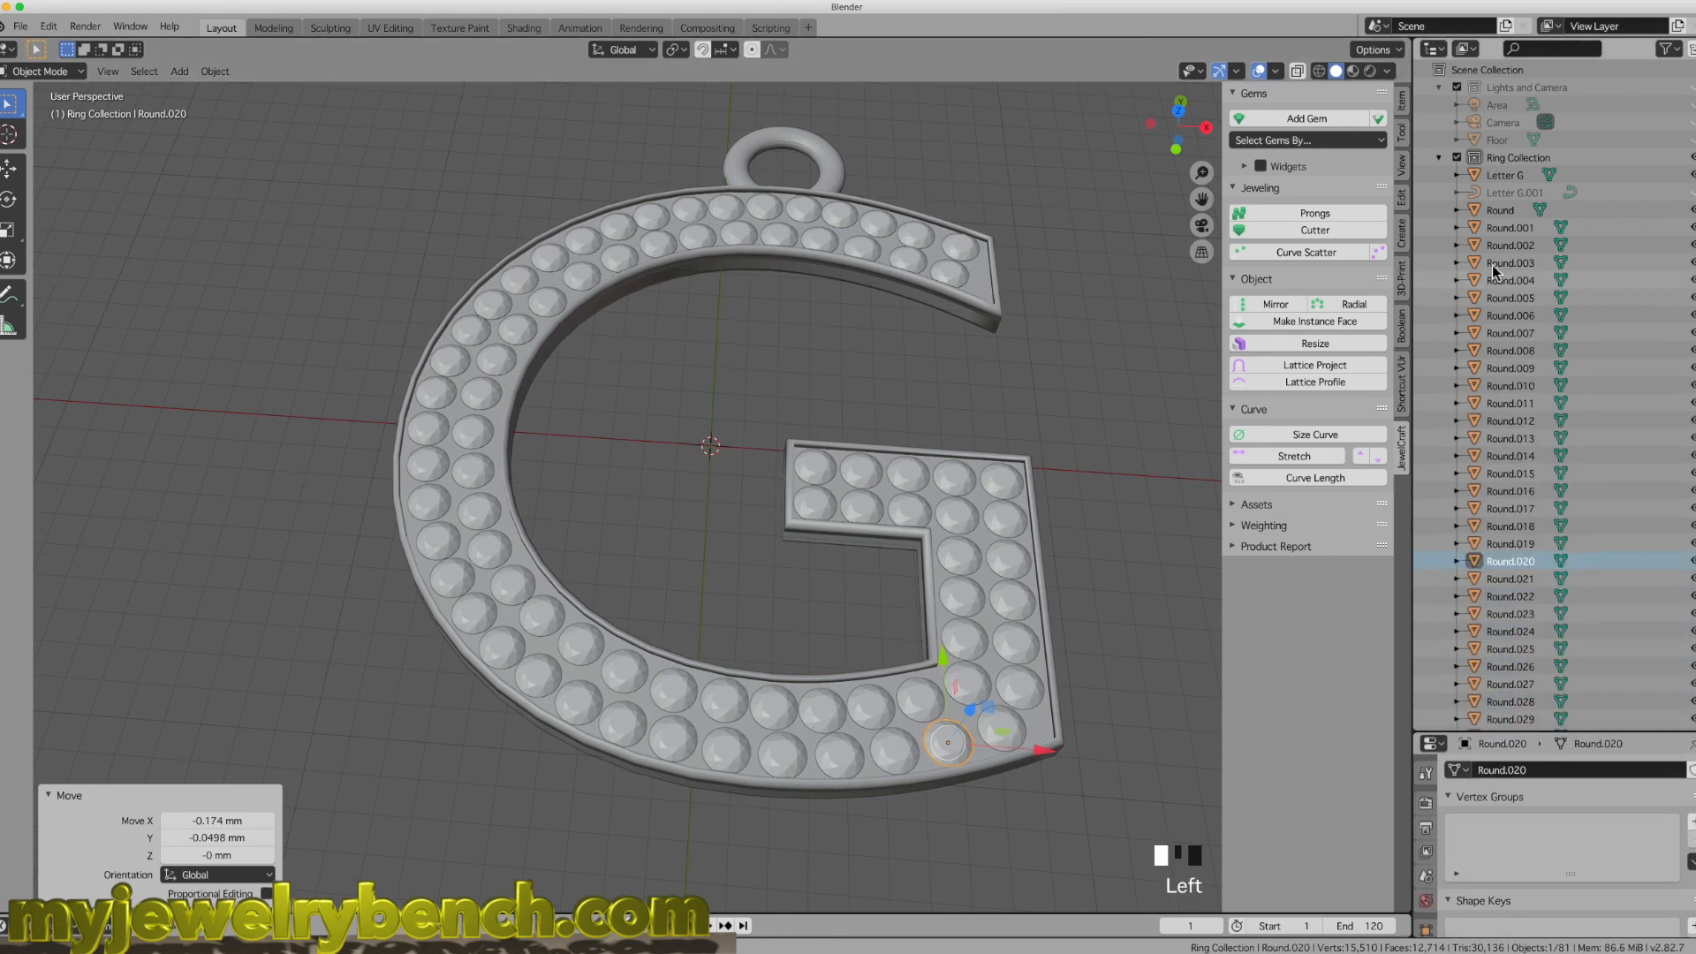
pyautogui.click(1501, 212)
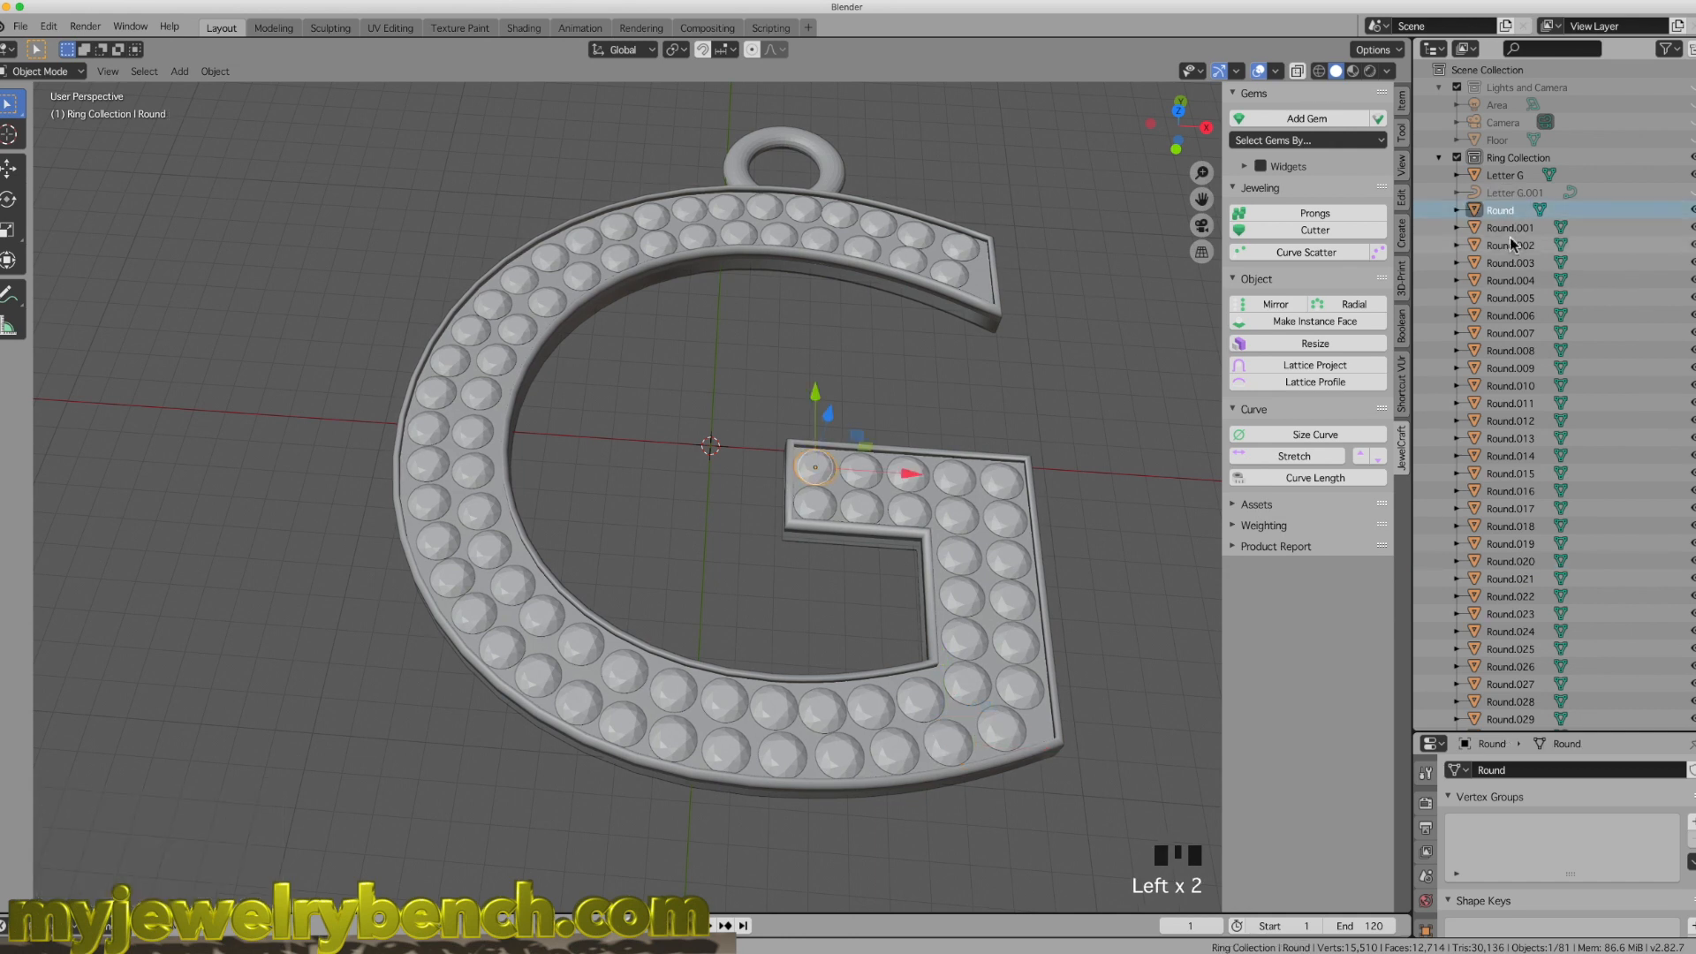
pyautogui.scroll(-20, 1509, 237)
pyautogui.scroll(-9, 1499, 332)
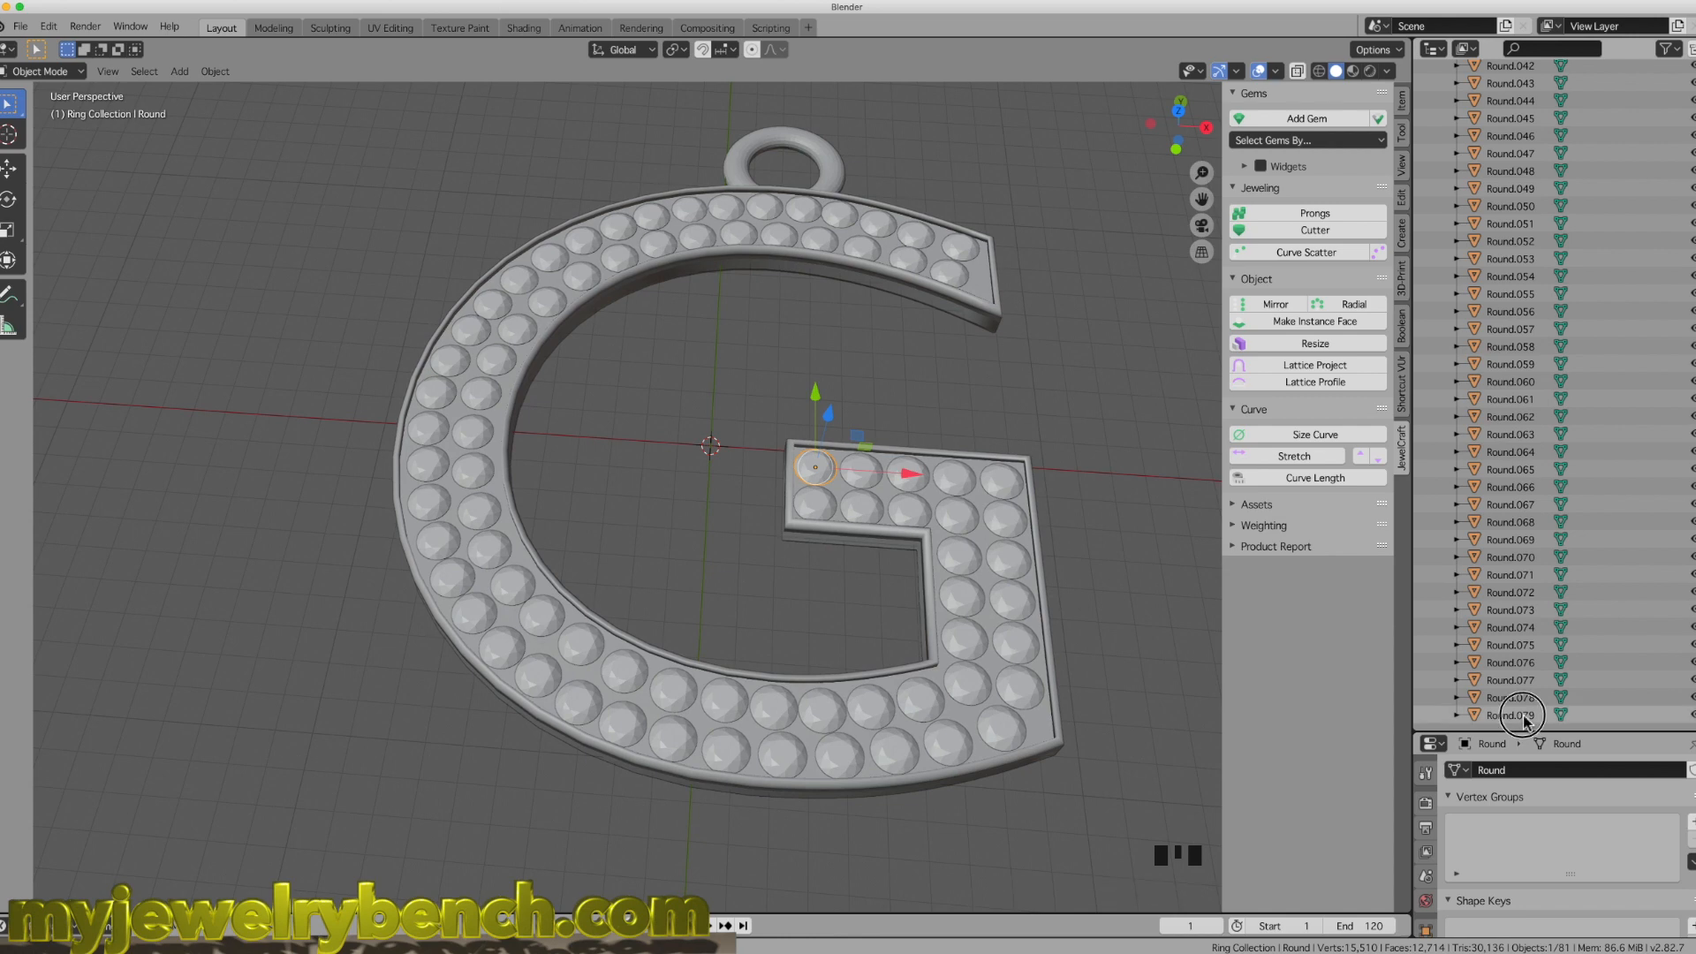
pyautogui.keyDown('shift'); pyautogui.click(1521, 715); pyautogui.keyUp('shift')
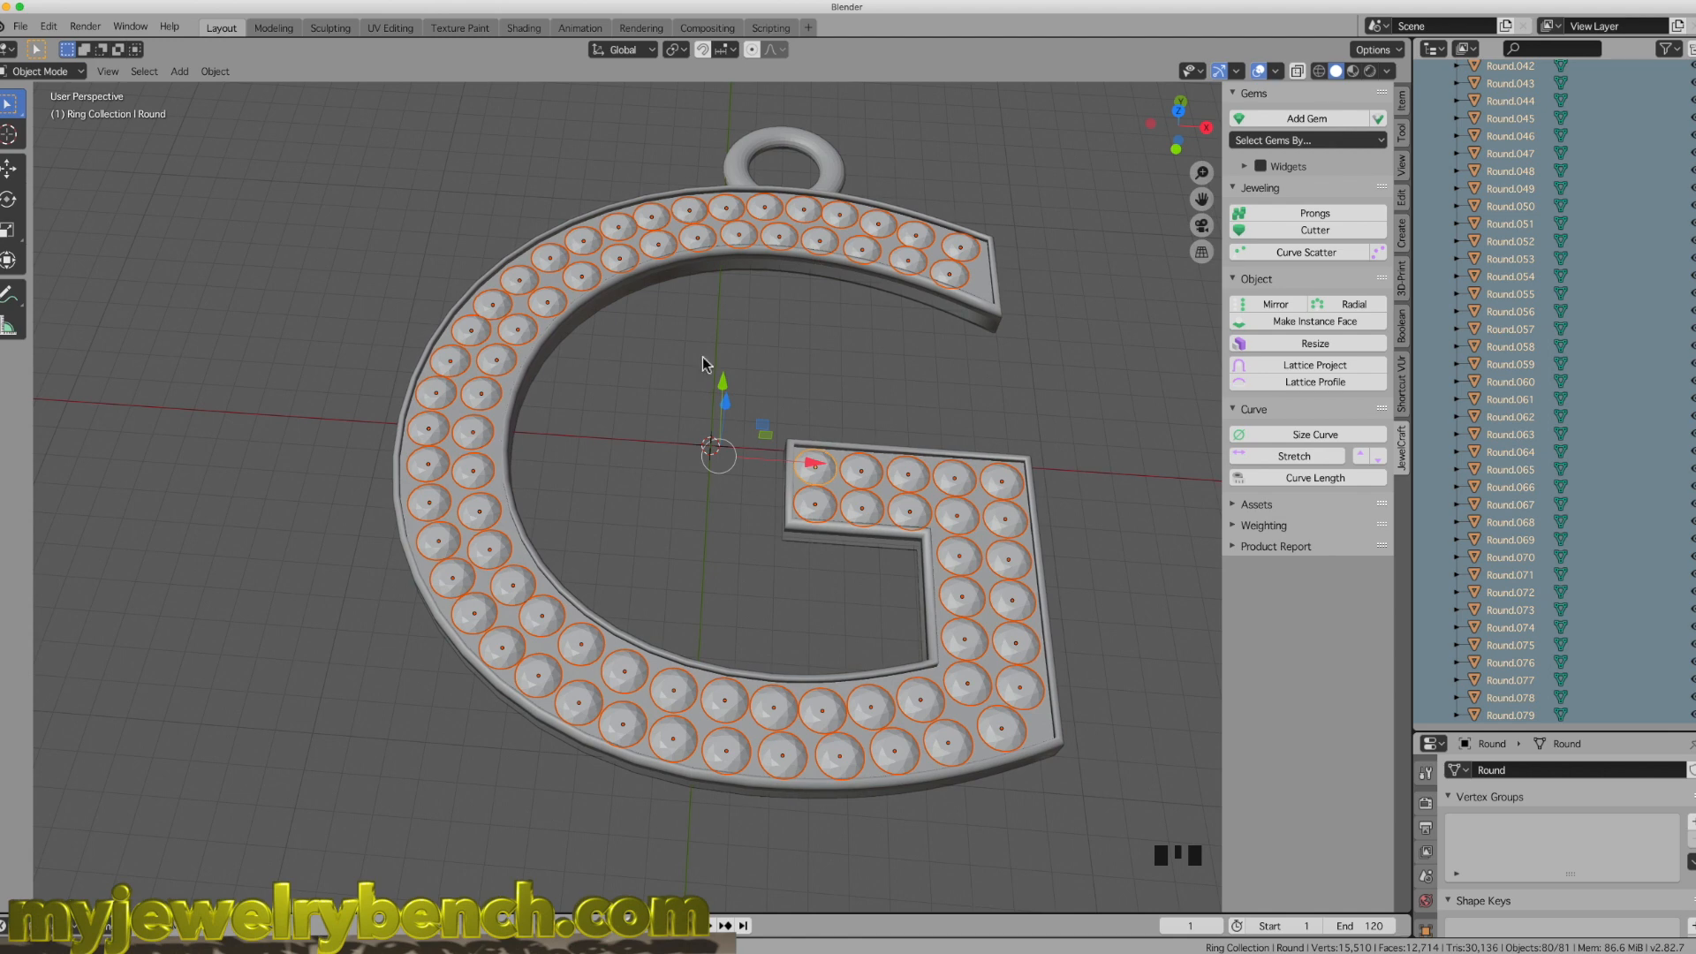
pyautogui.click(1316, 214)
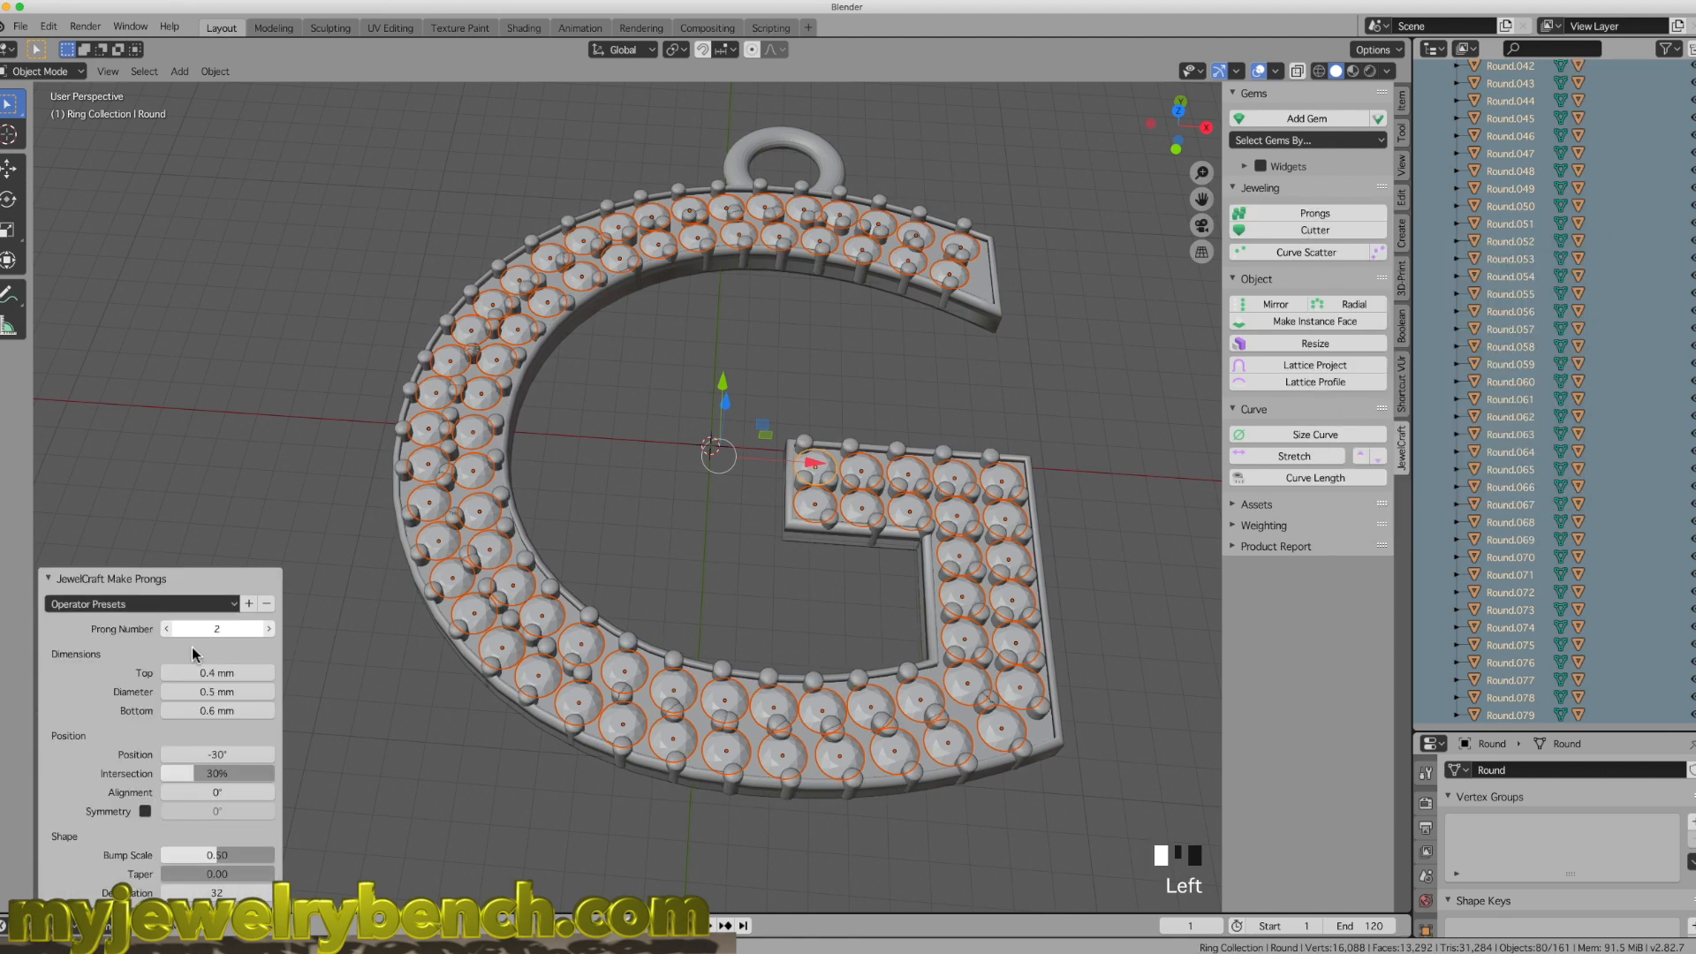
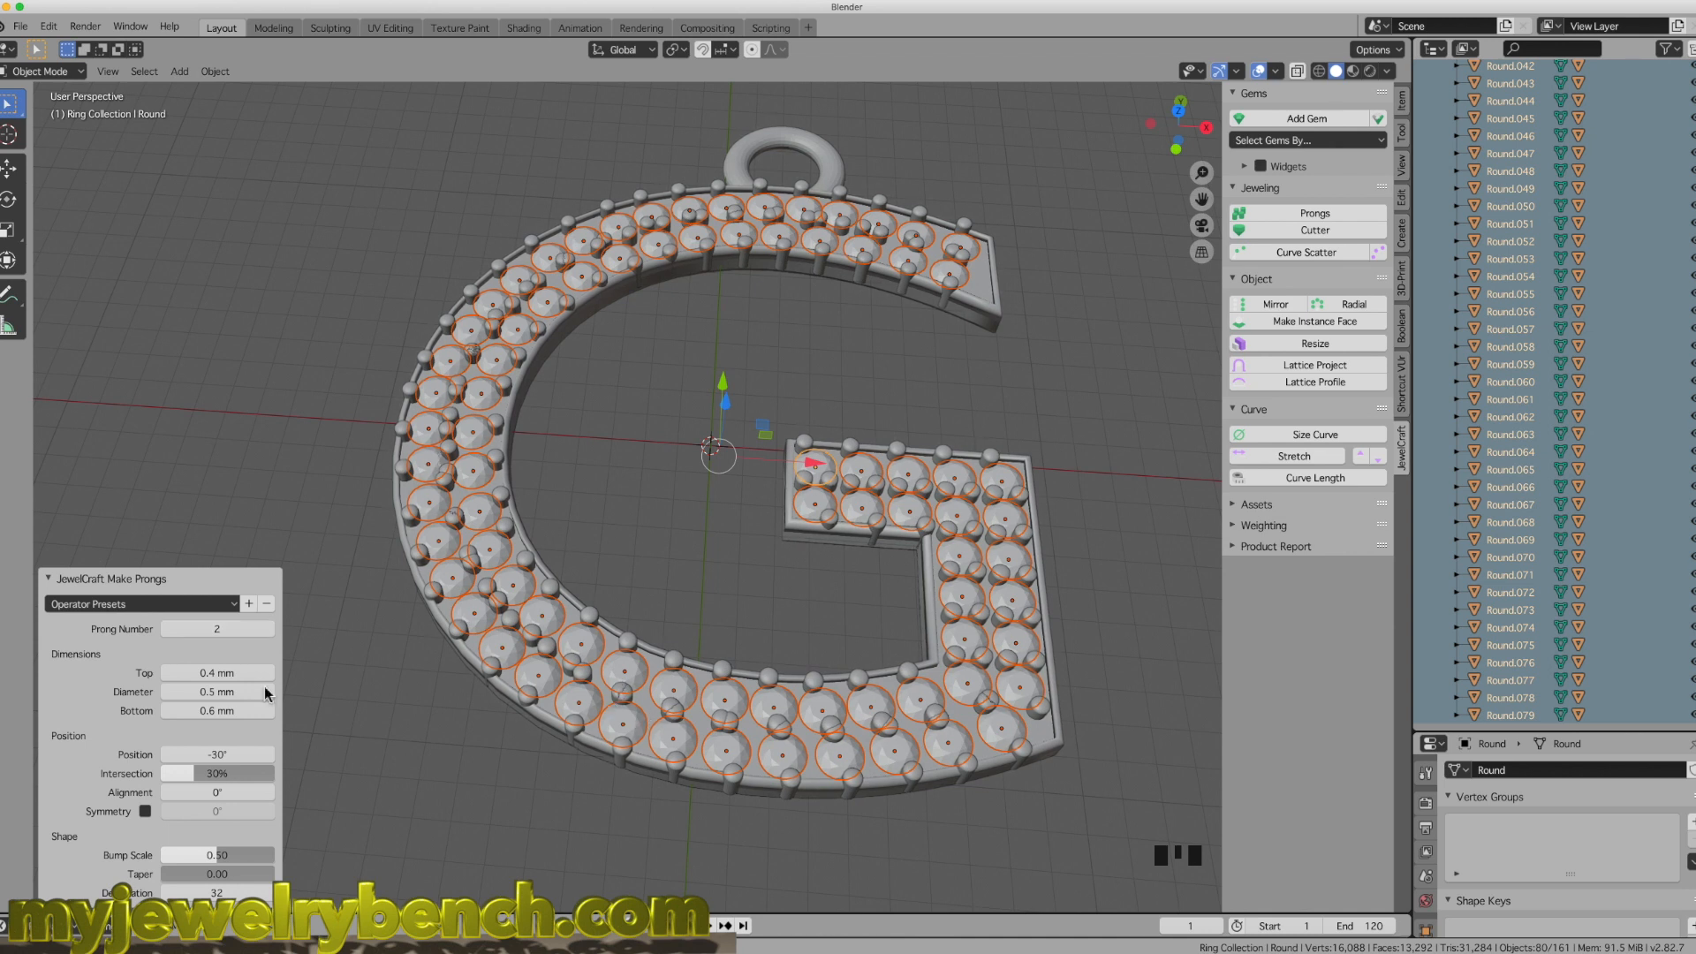
# Step: Set the prong diameter to 0.33 mm, the position to -68° and the top height to 0.24 mm
pyautogui.moveTo(228, 698); pyautogui.dragTo(186, 698)
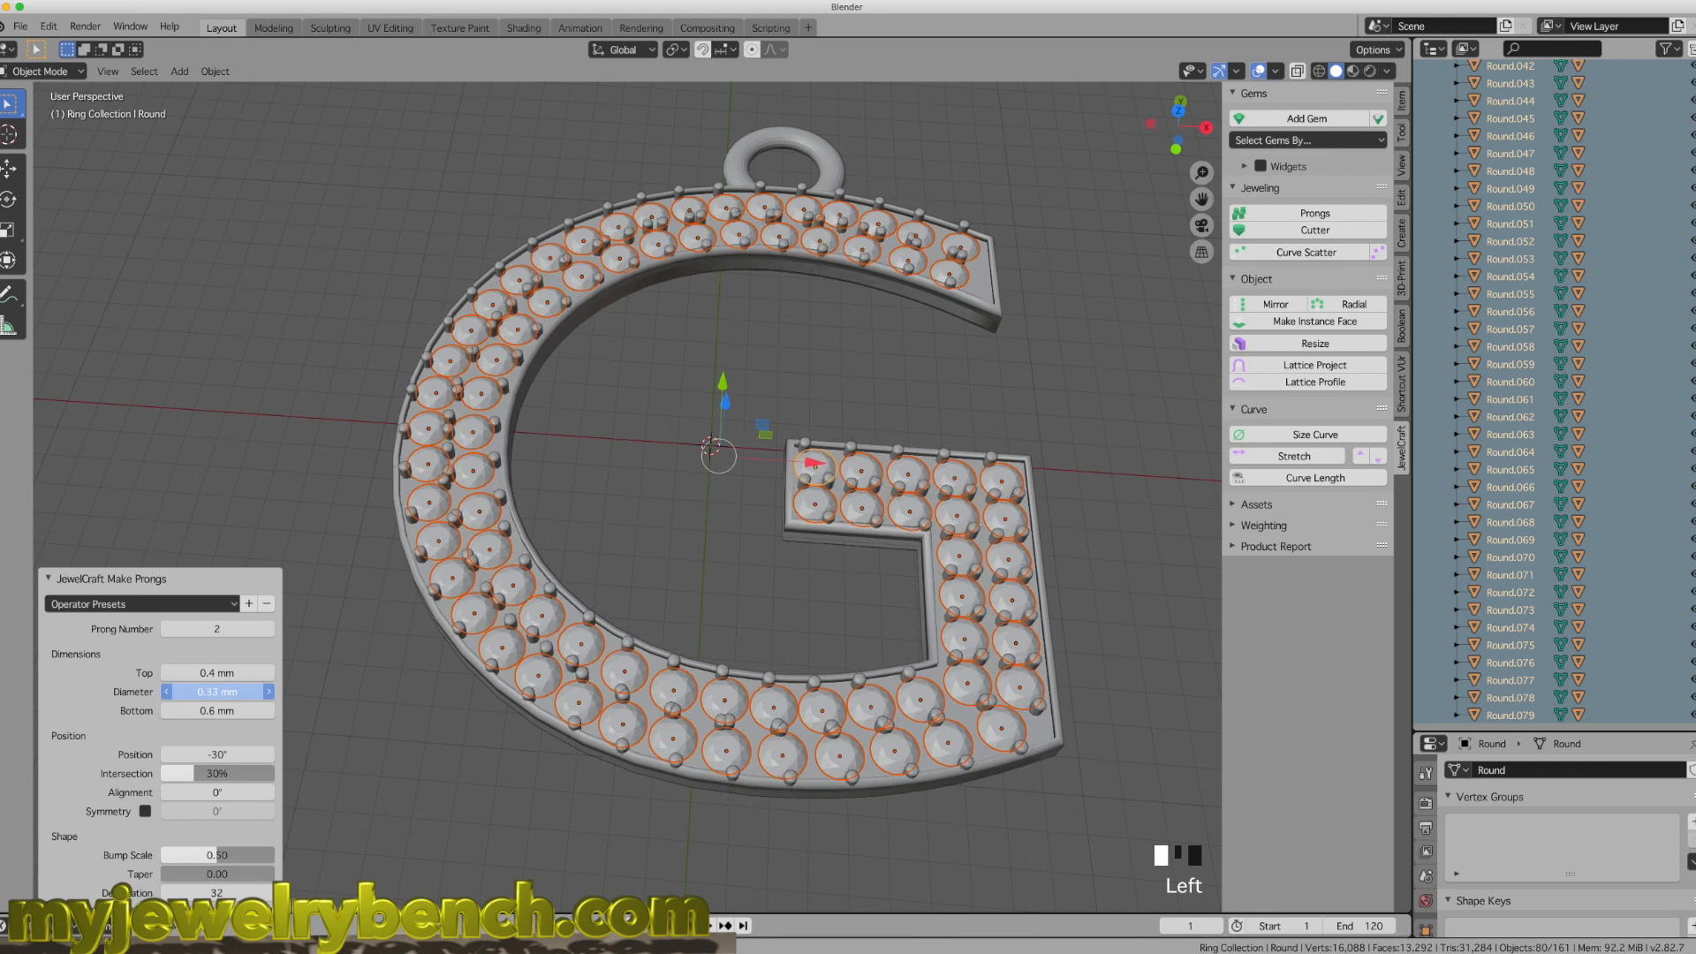
pyautogui.moveTo(242, 753); pyautogui.dragTo(215, 753)
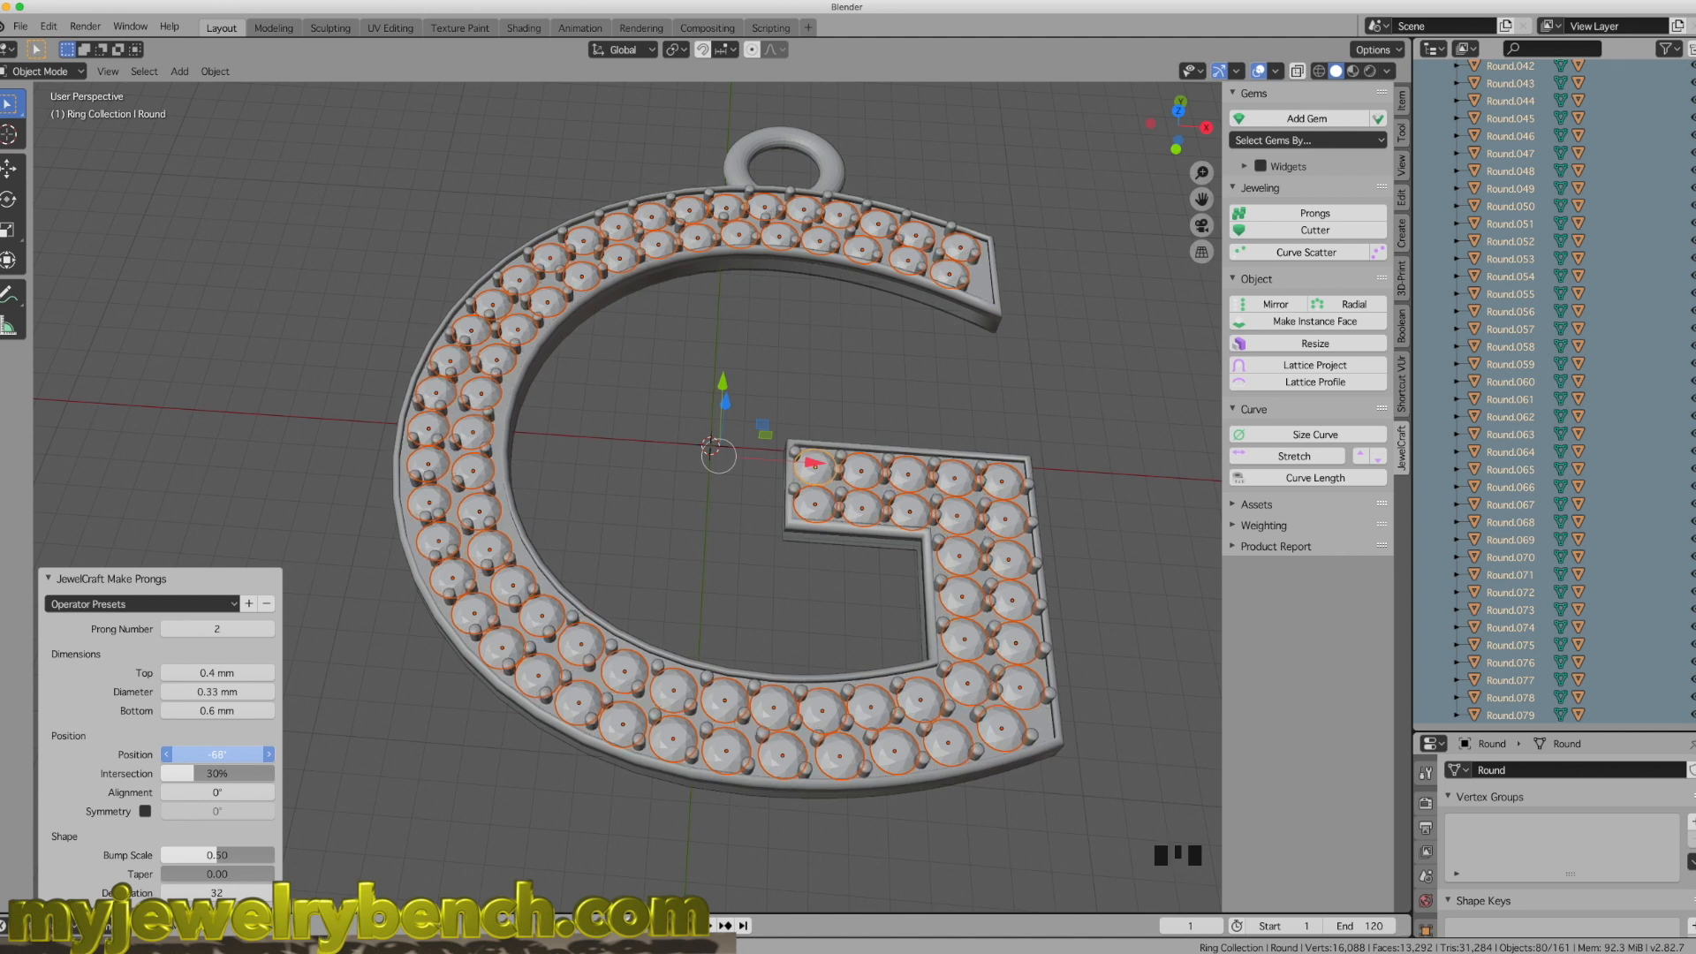
pyautogui.moveTo(226, 754); pyautogui.dragTo(227, 755)
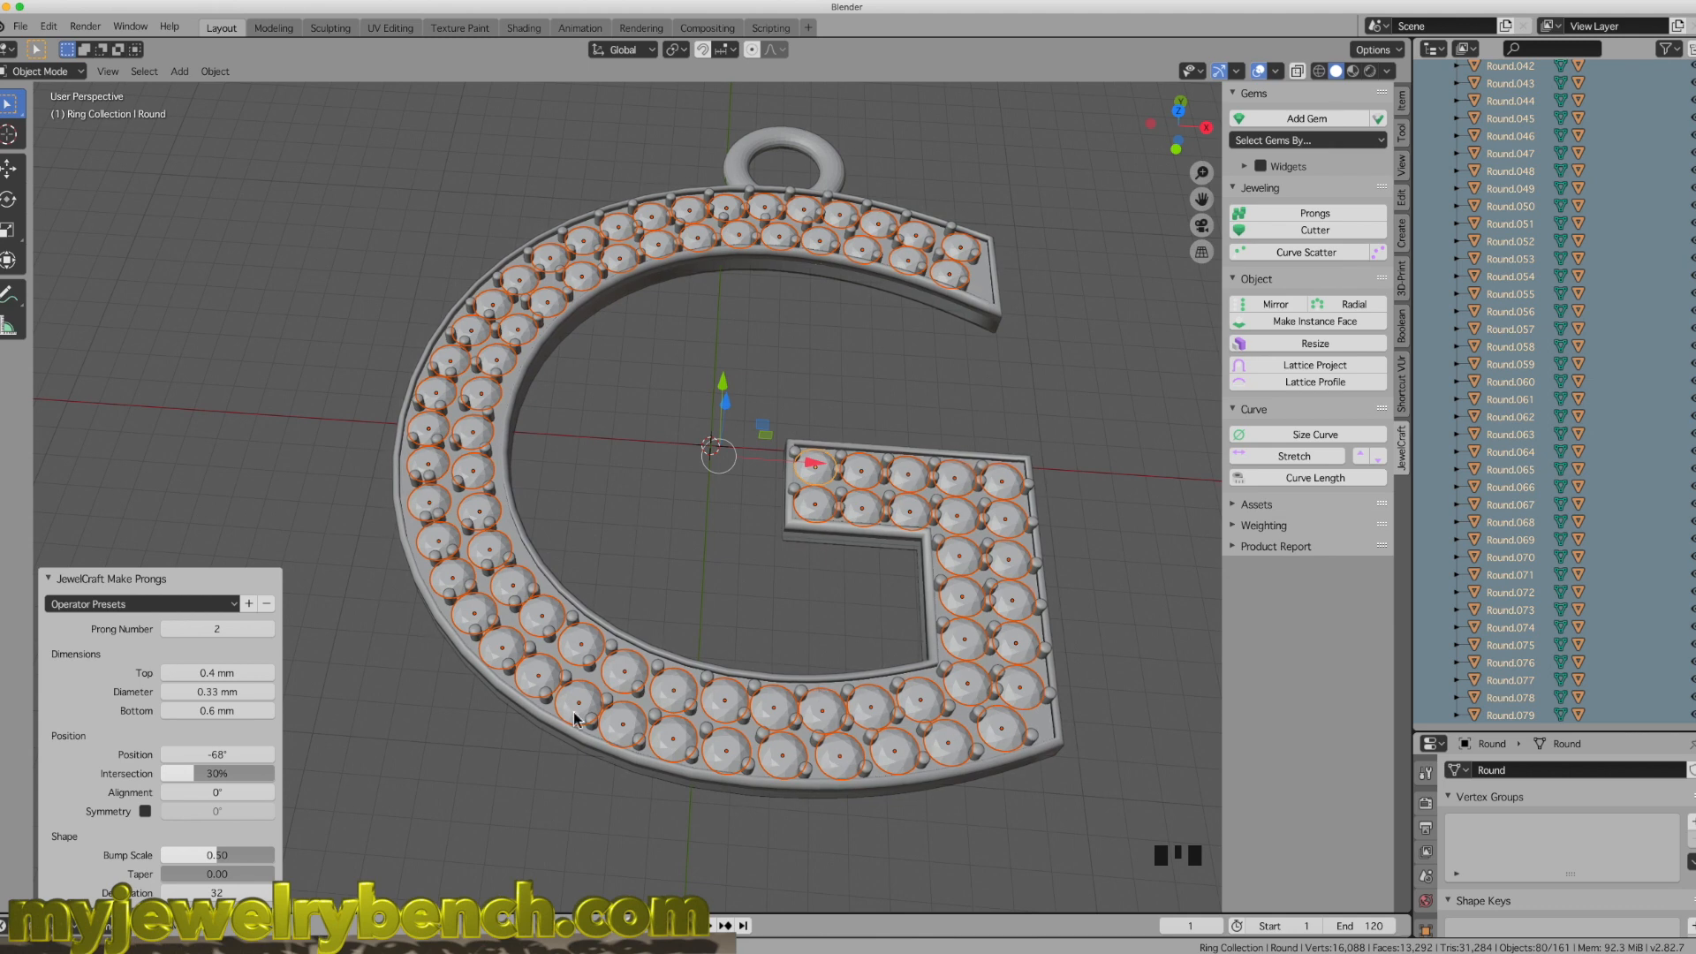
pyautogui.moveTo(452, 688); pyautogui.dragTo(436, 598, button='middle')
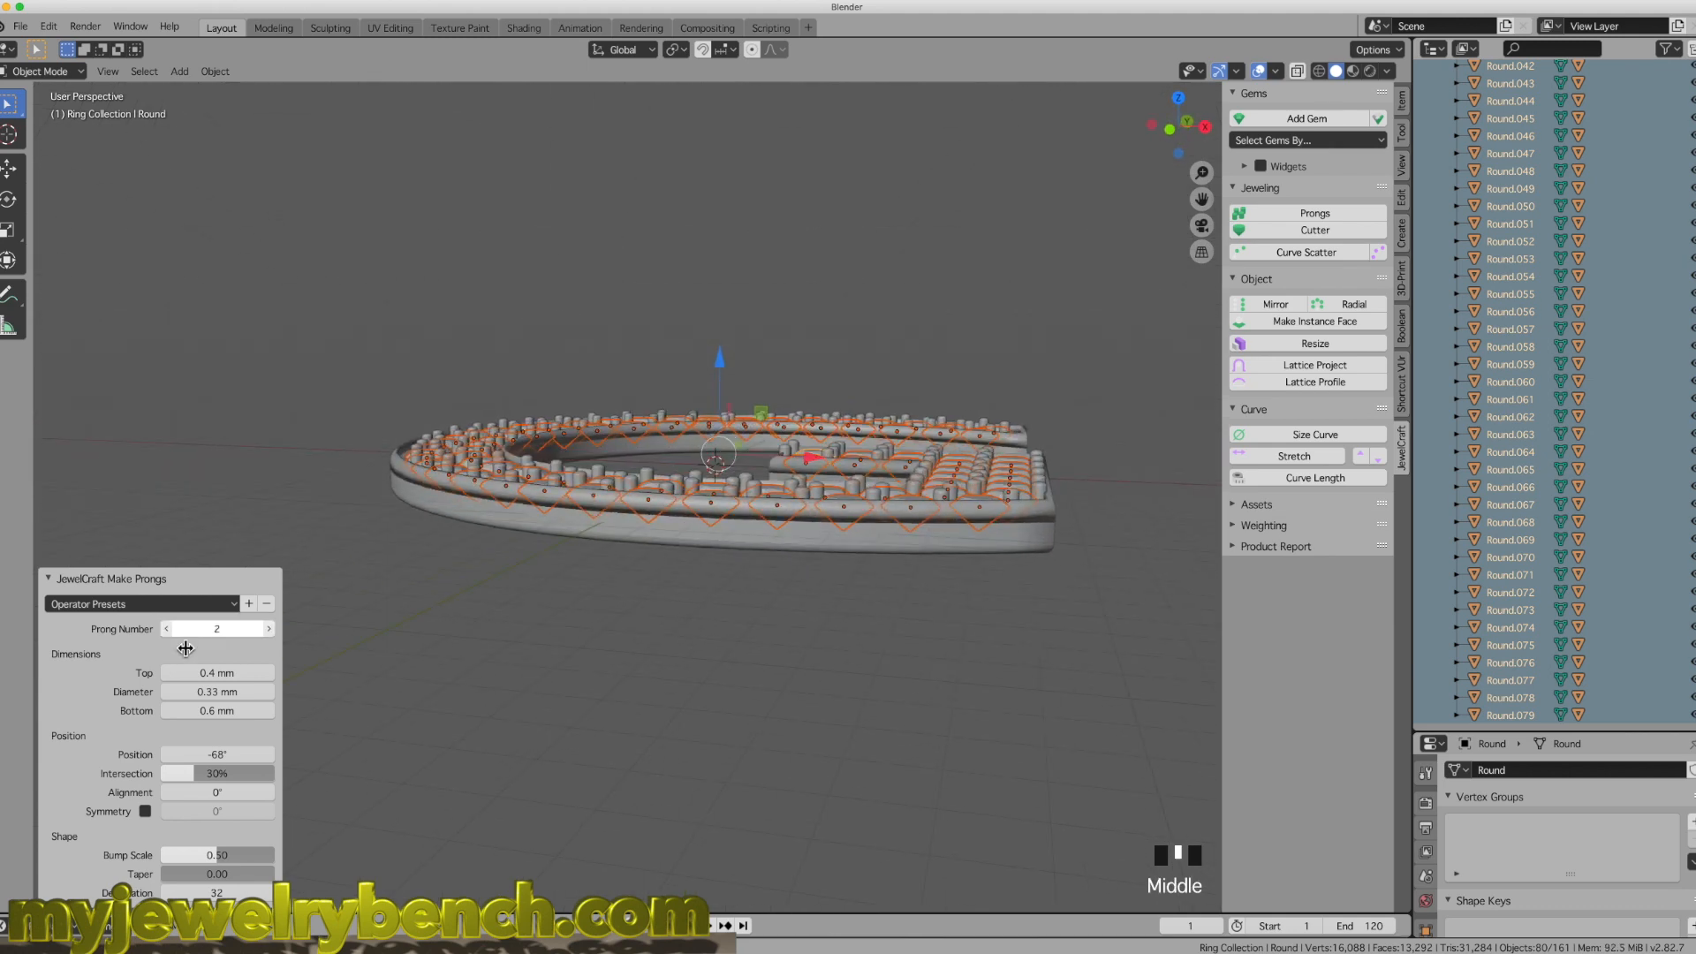
pyautogui.moveTo(216, 673); pyautogui.dragTo(210, 673)
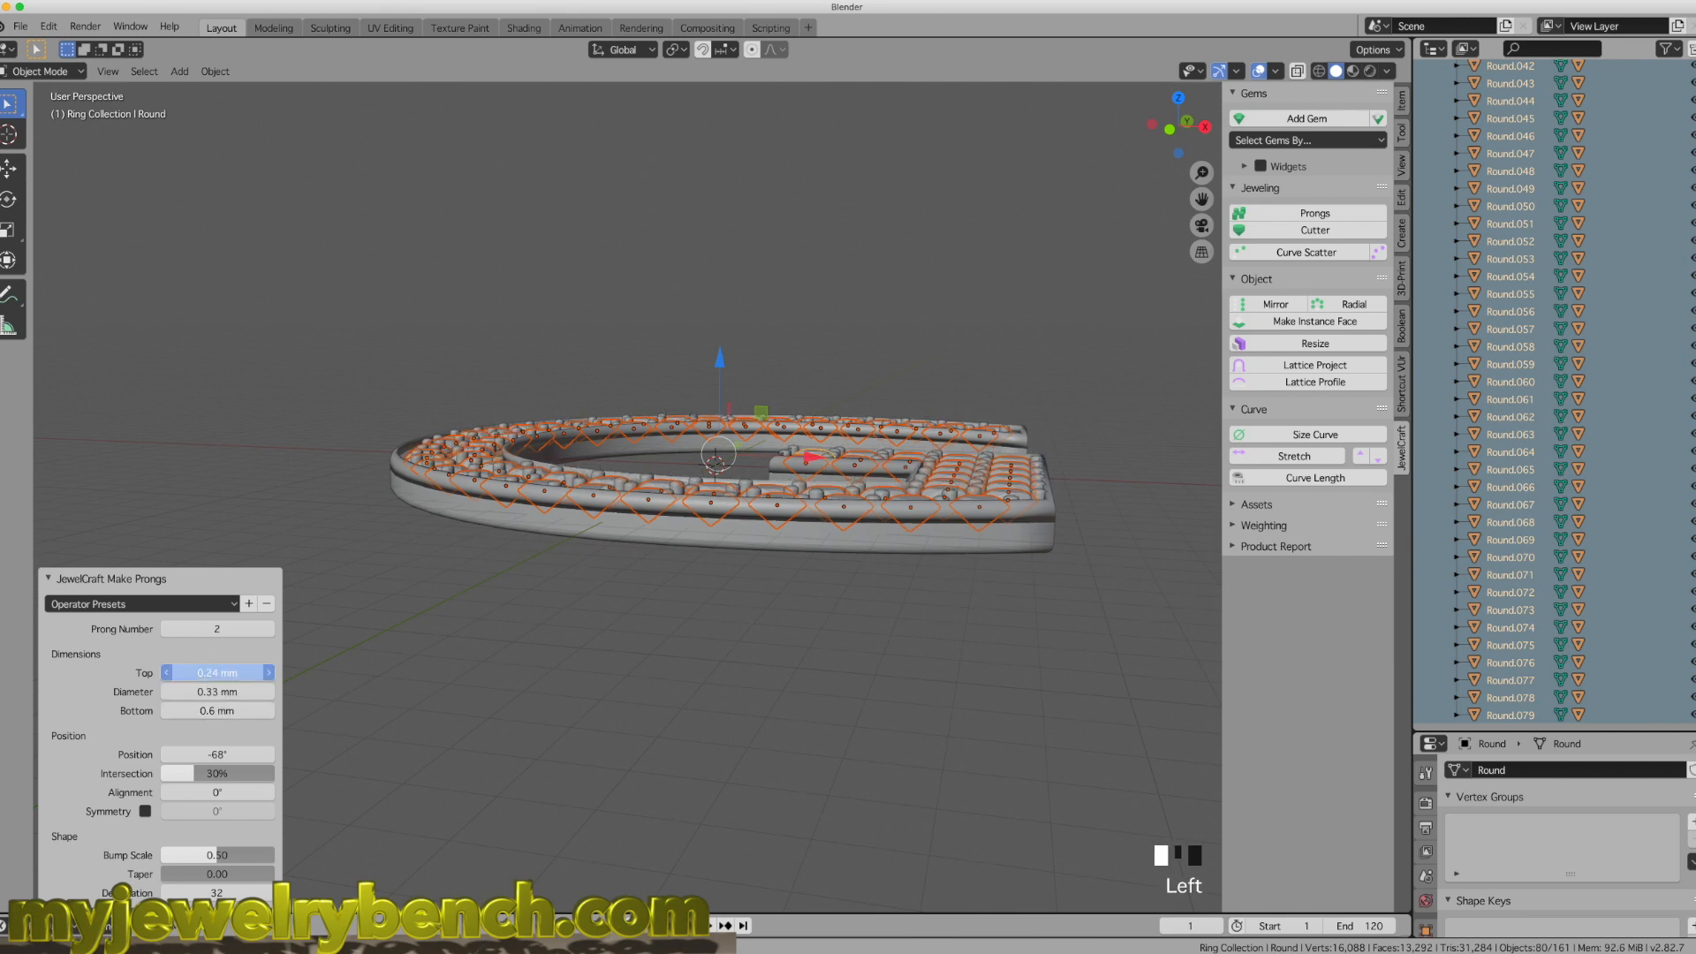
pyautogui.moveTo(556, 557); pyautogui.dragTo(568, 587, button='middle')
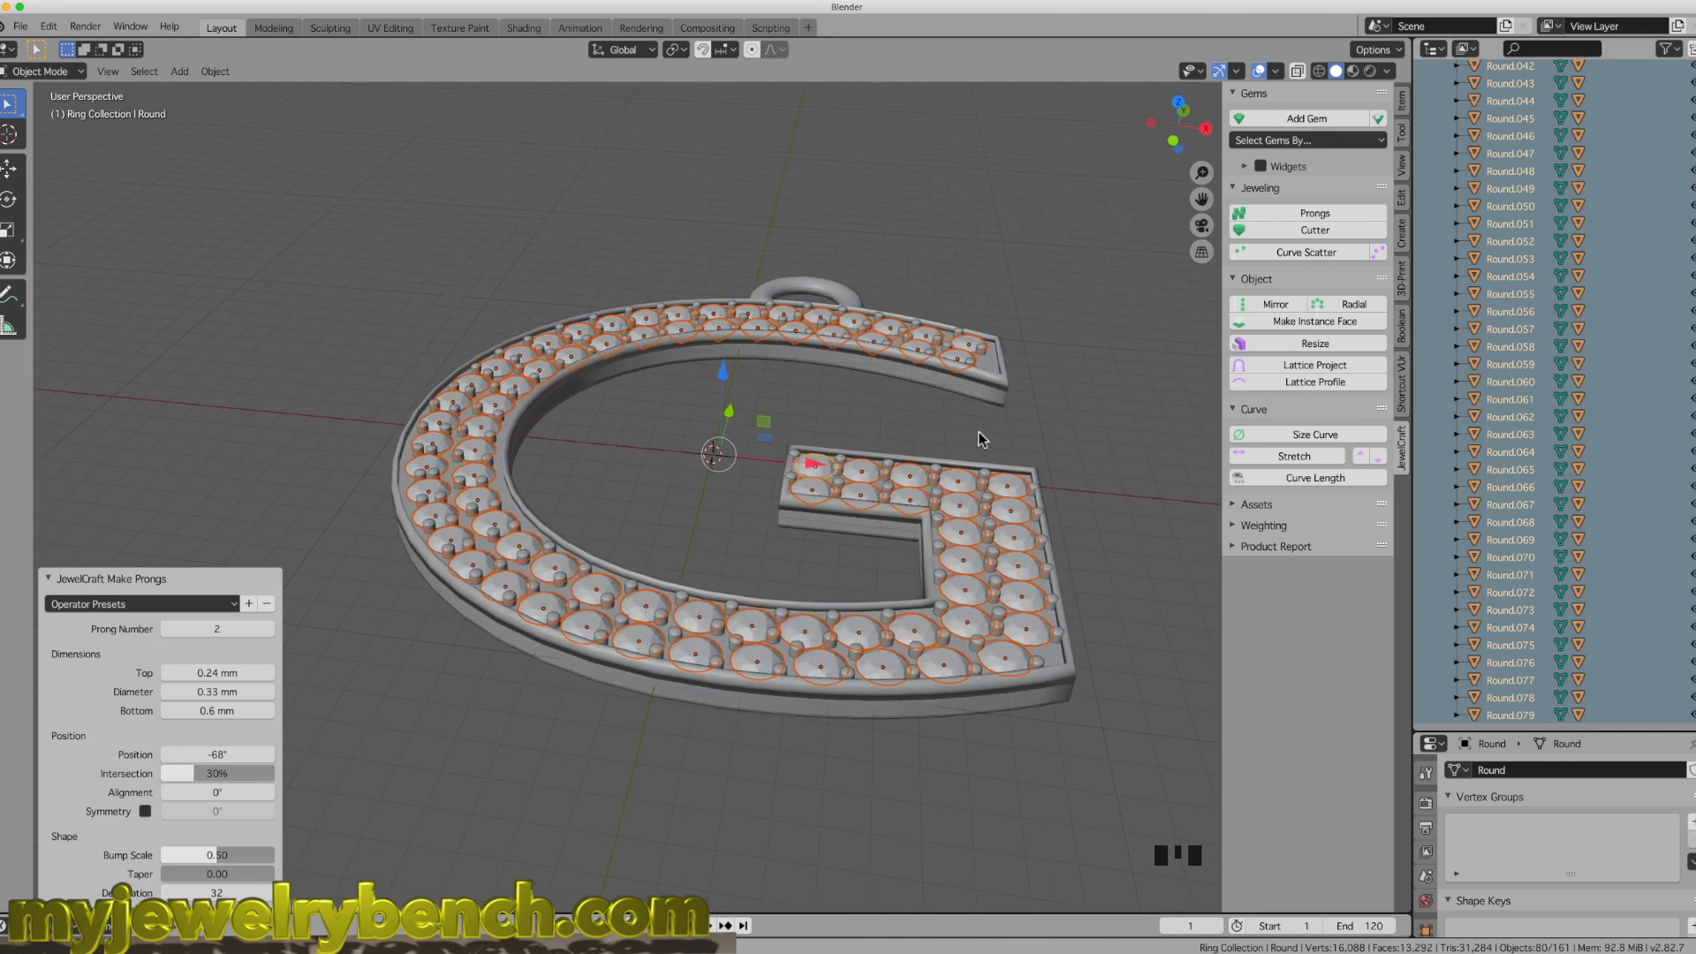
# Step: Add JewelCraft cutters with handle and hole to all selected gems and check how they pass through the letter
pyautogui.click(1308, 232)
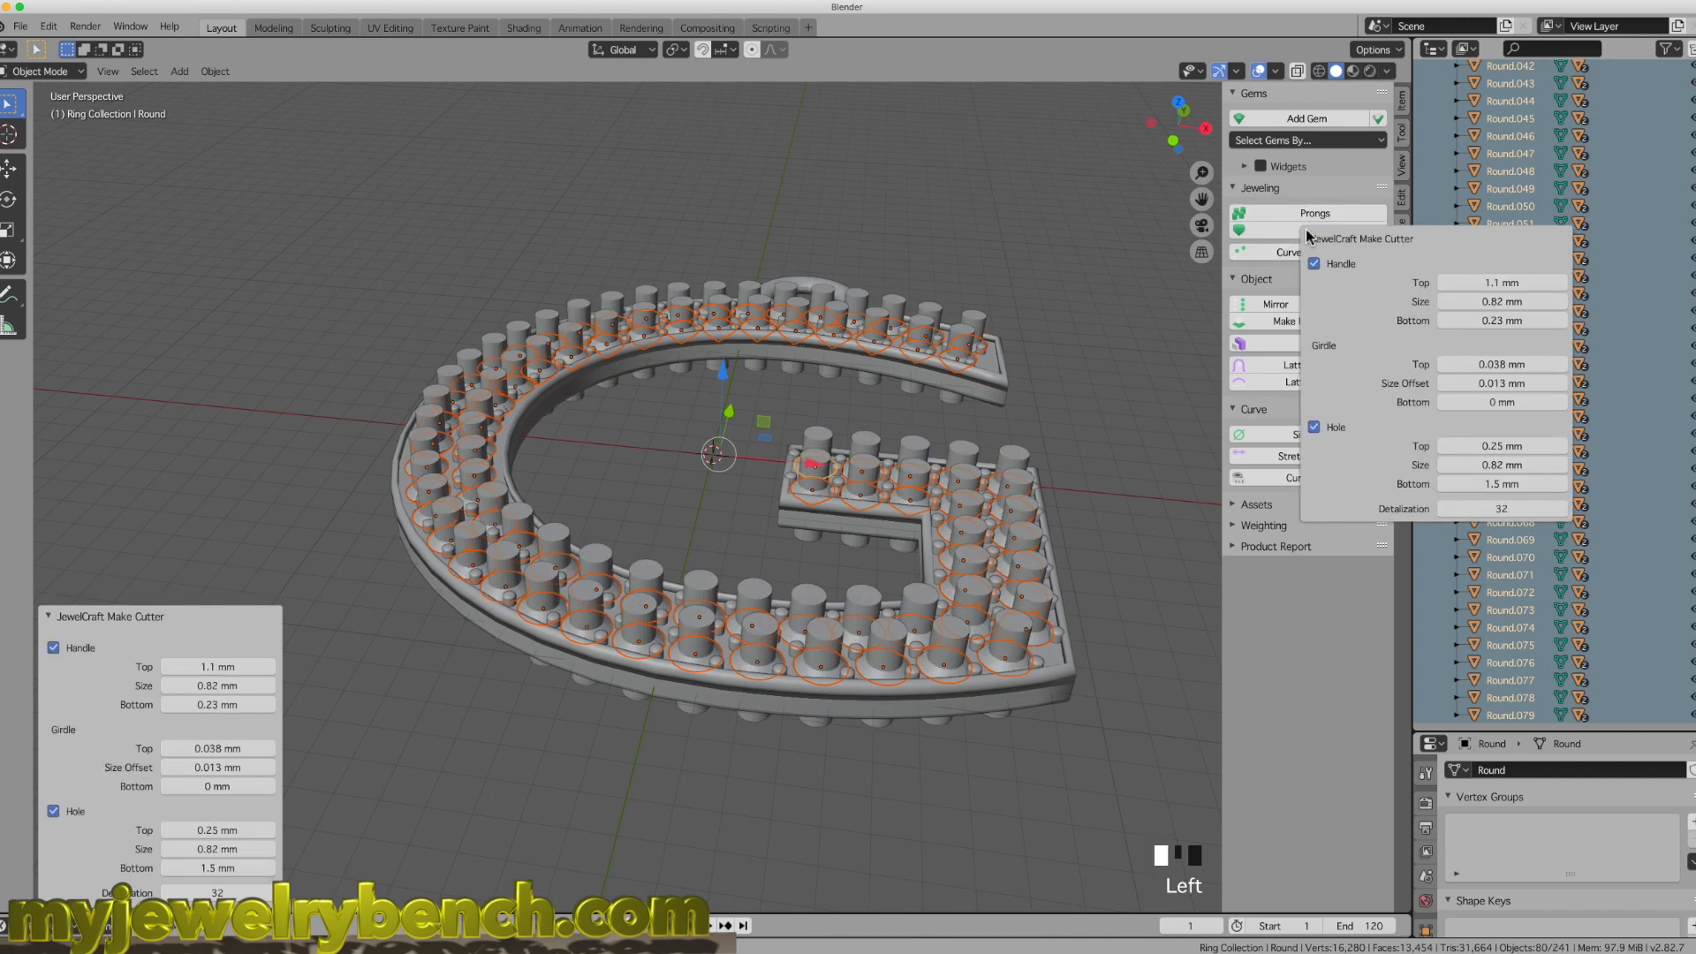
pyautogui.moveTo(901, 492); pyautogui.dragTo(841, 508, button='middle')
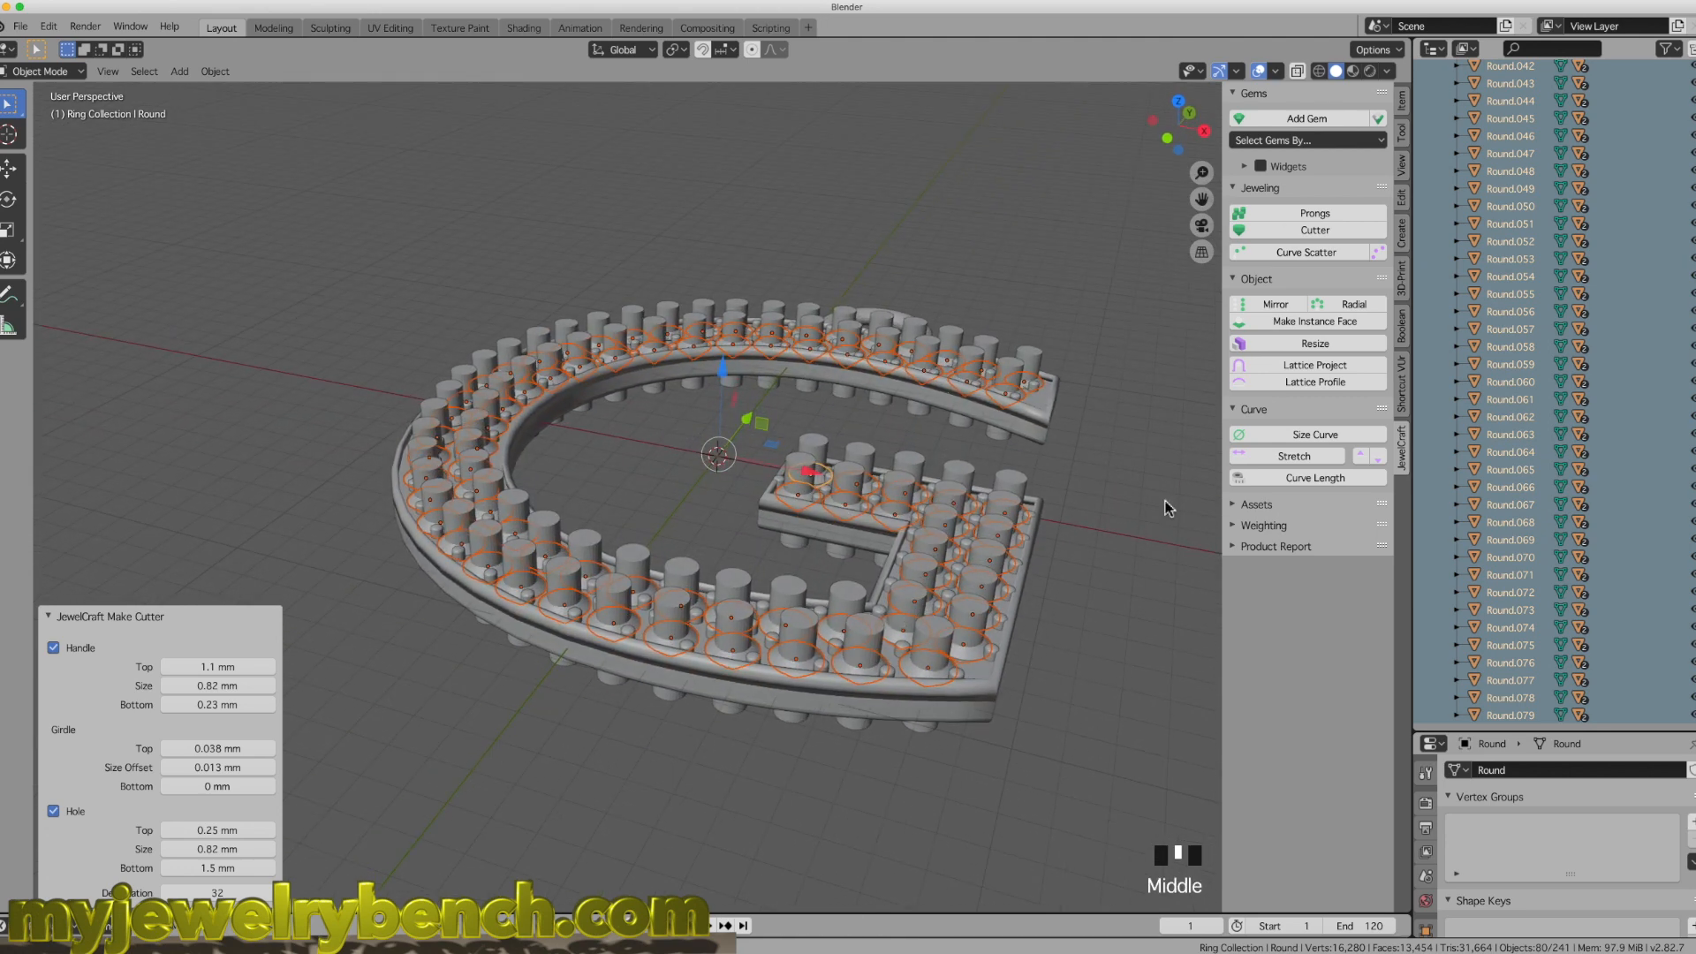
pyautogui.moveTo(1068, 447)
pyautogui.mouseDown(button='middle')
pyautogui.moveTo(1076, 415)
pyautogui.moveTo(1049, 428)
pyautogui.mouseUp(button='middle')
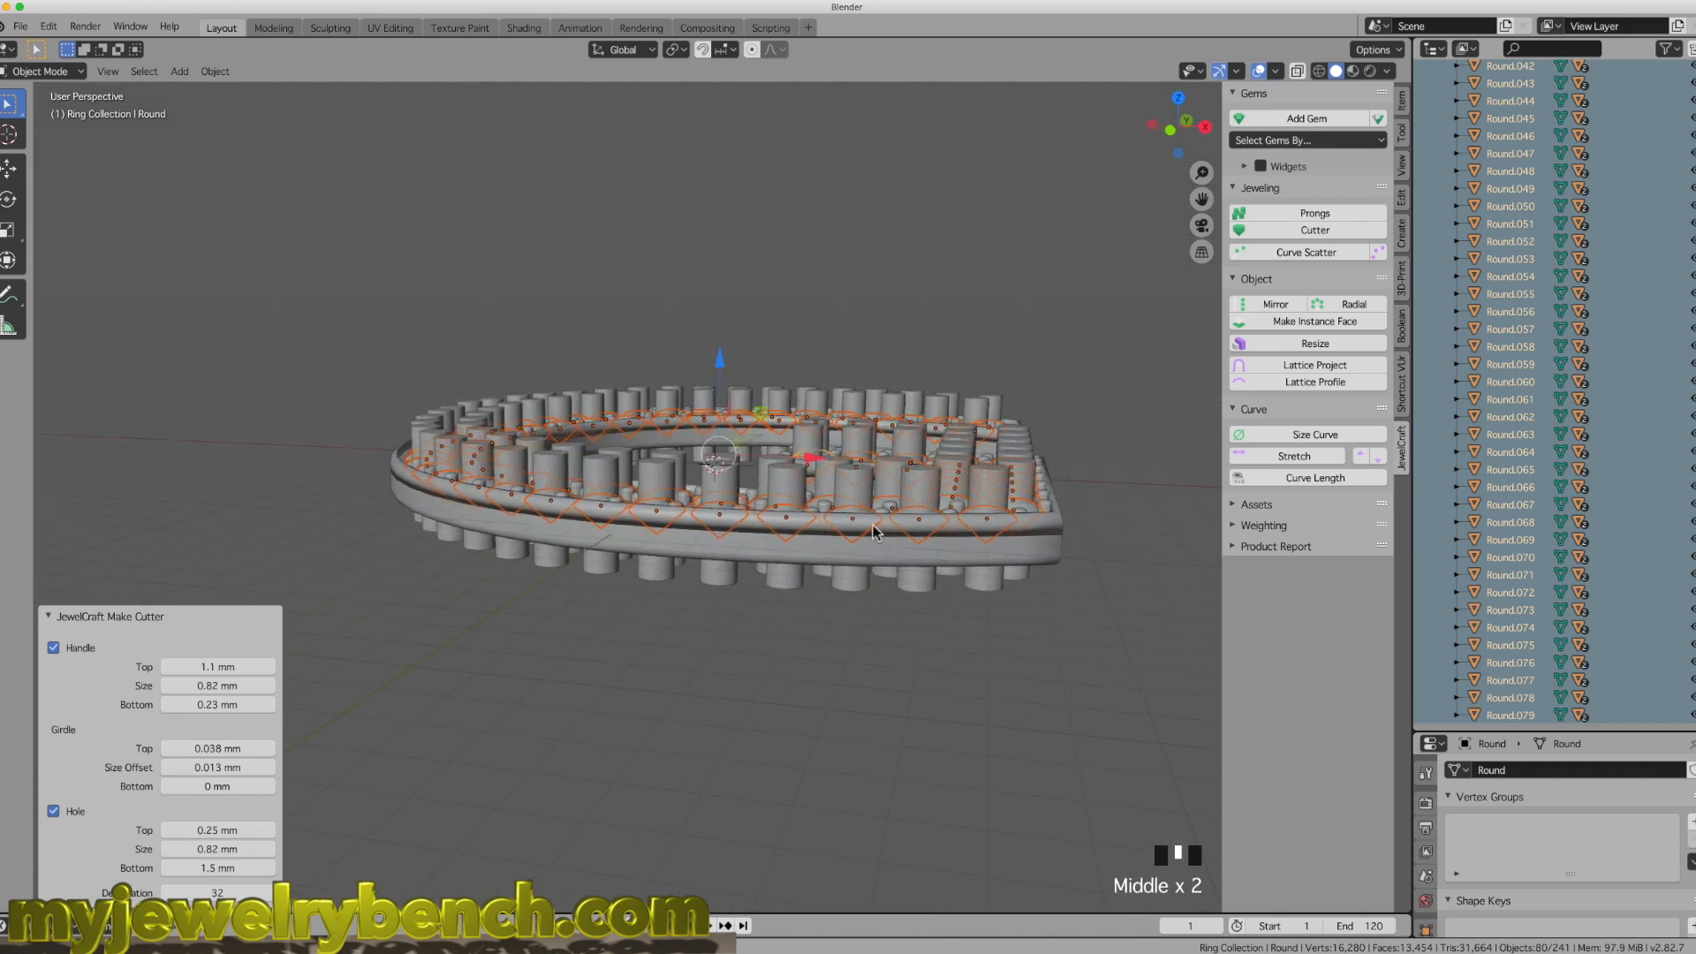
pyautogui.moveTo(817, 596); pyautogui.dragTo(759, 591, button='middle')
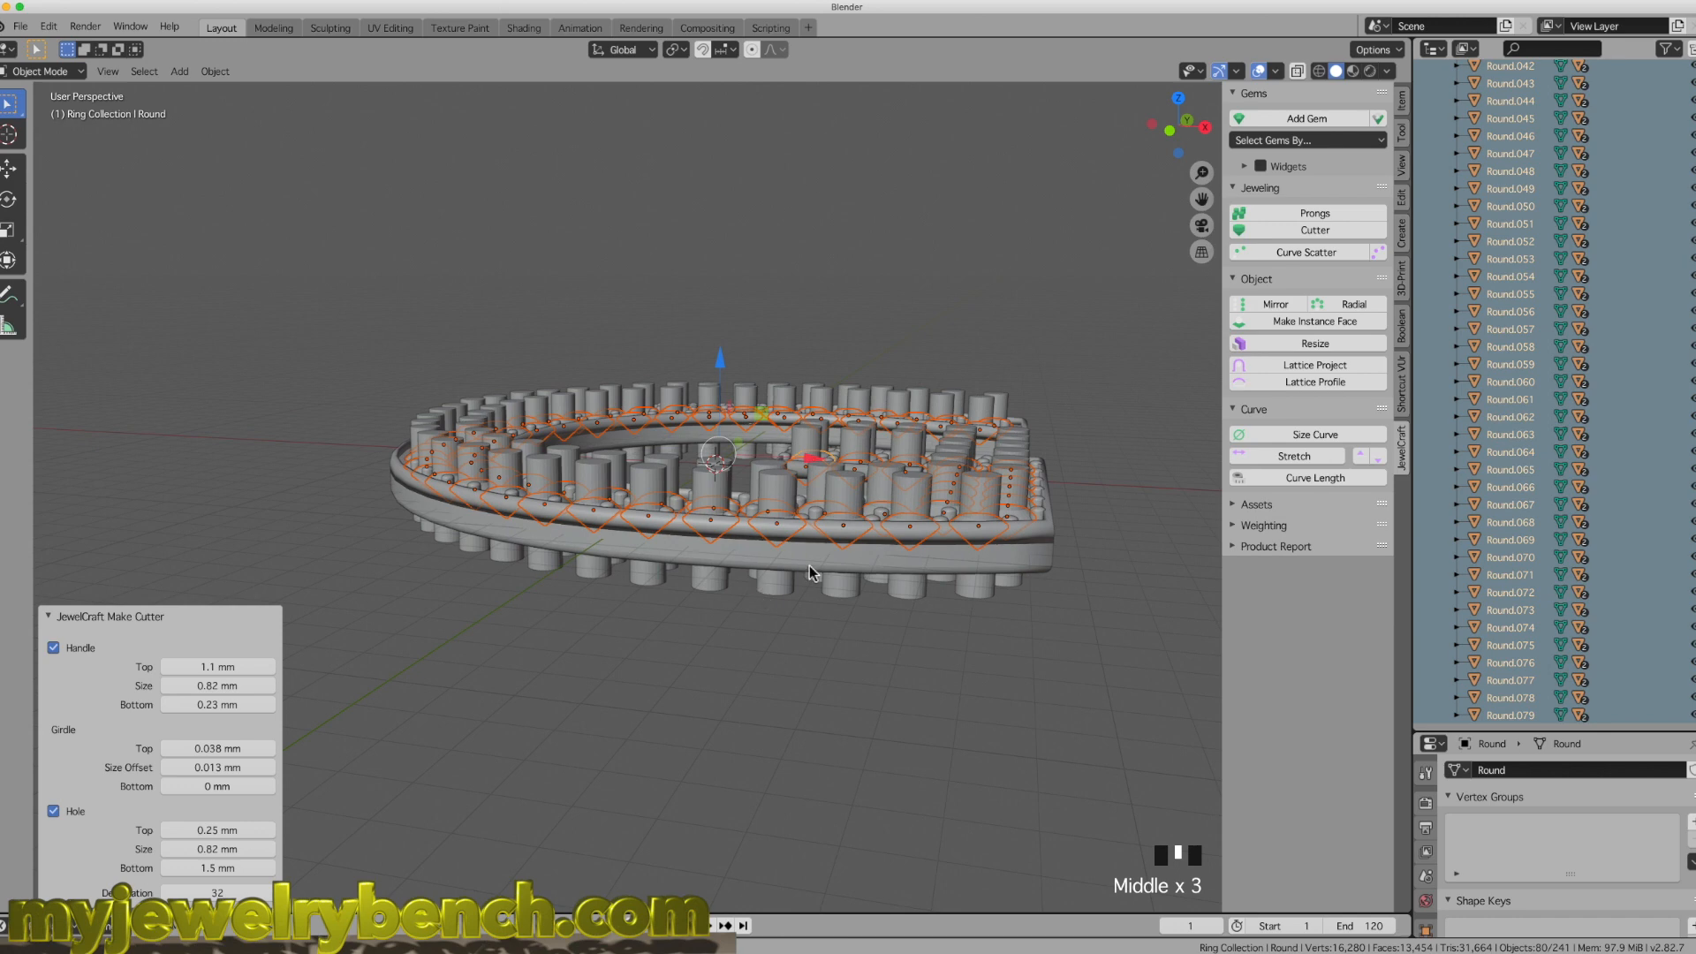
# Step: Recalculate the normals of the entire letter G mesh to face outward, and return to Object Mode
pyautogui.press('Escape')
pyautogui.click(786, 556)
pyautogui.moveTo(707, 433); pyautogui.dragTo(706, 446, button='middle')
pyautogui.press('Tab')
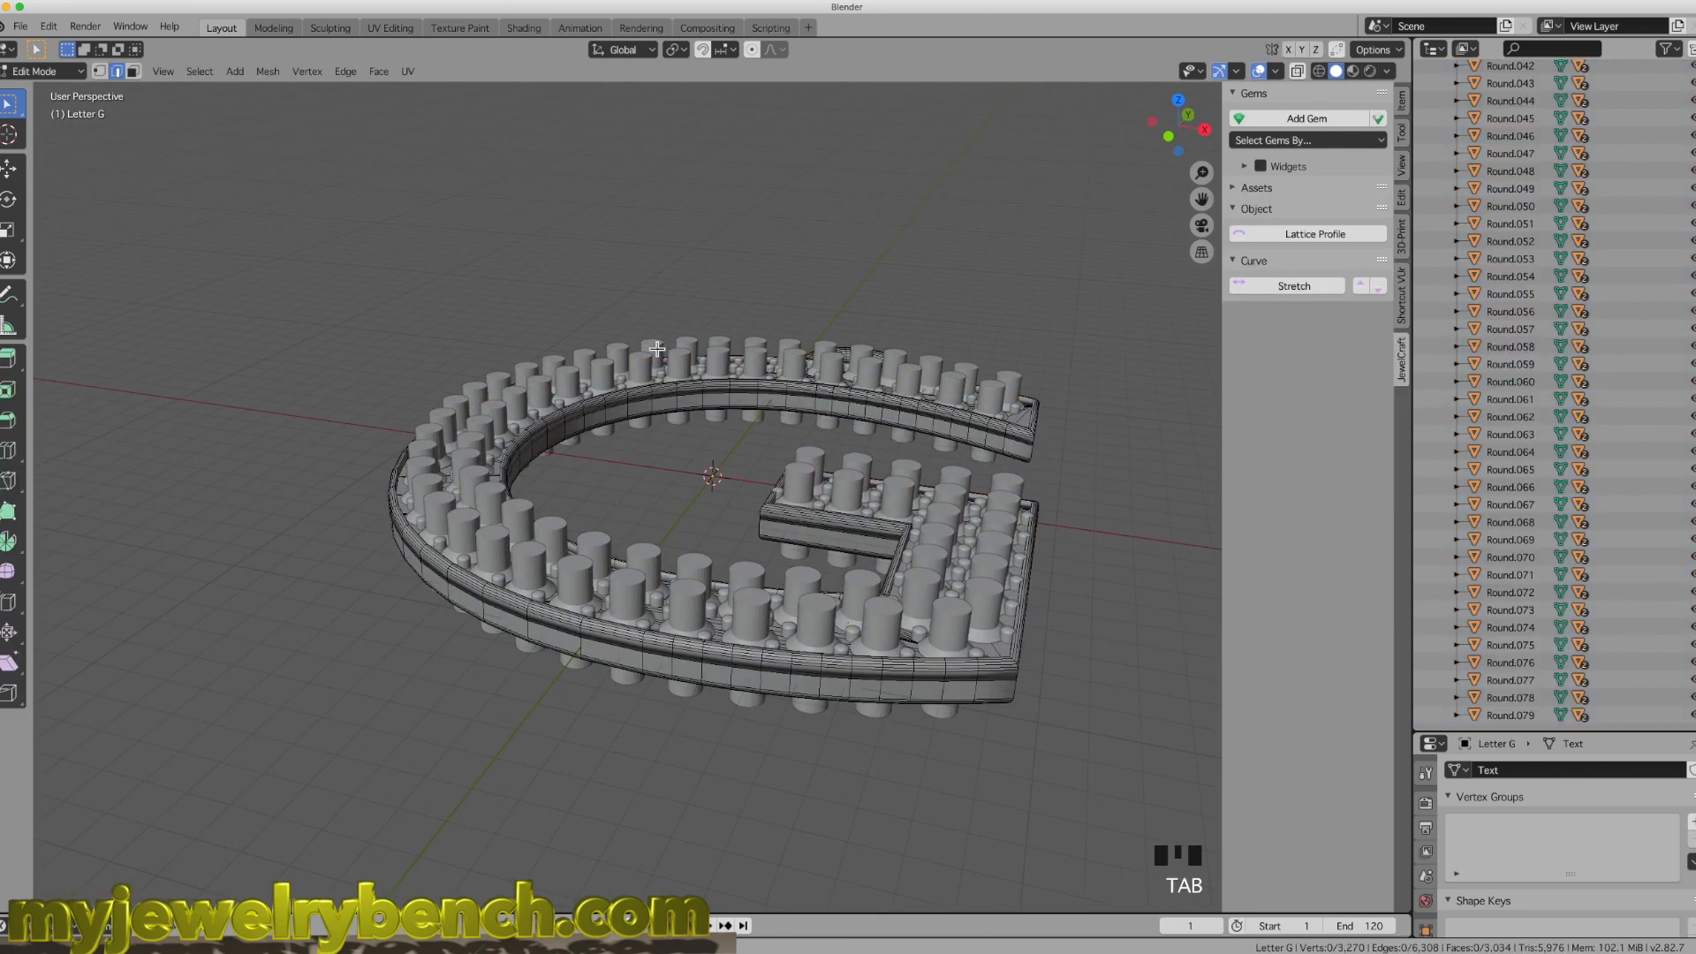
pyautogui.press('a')
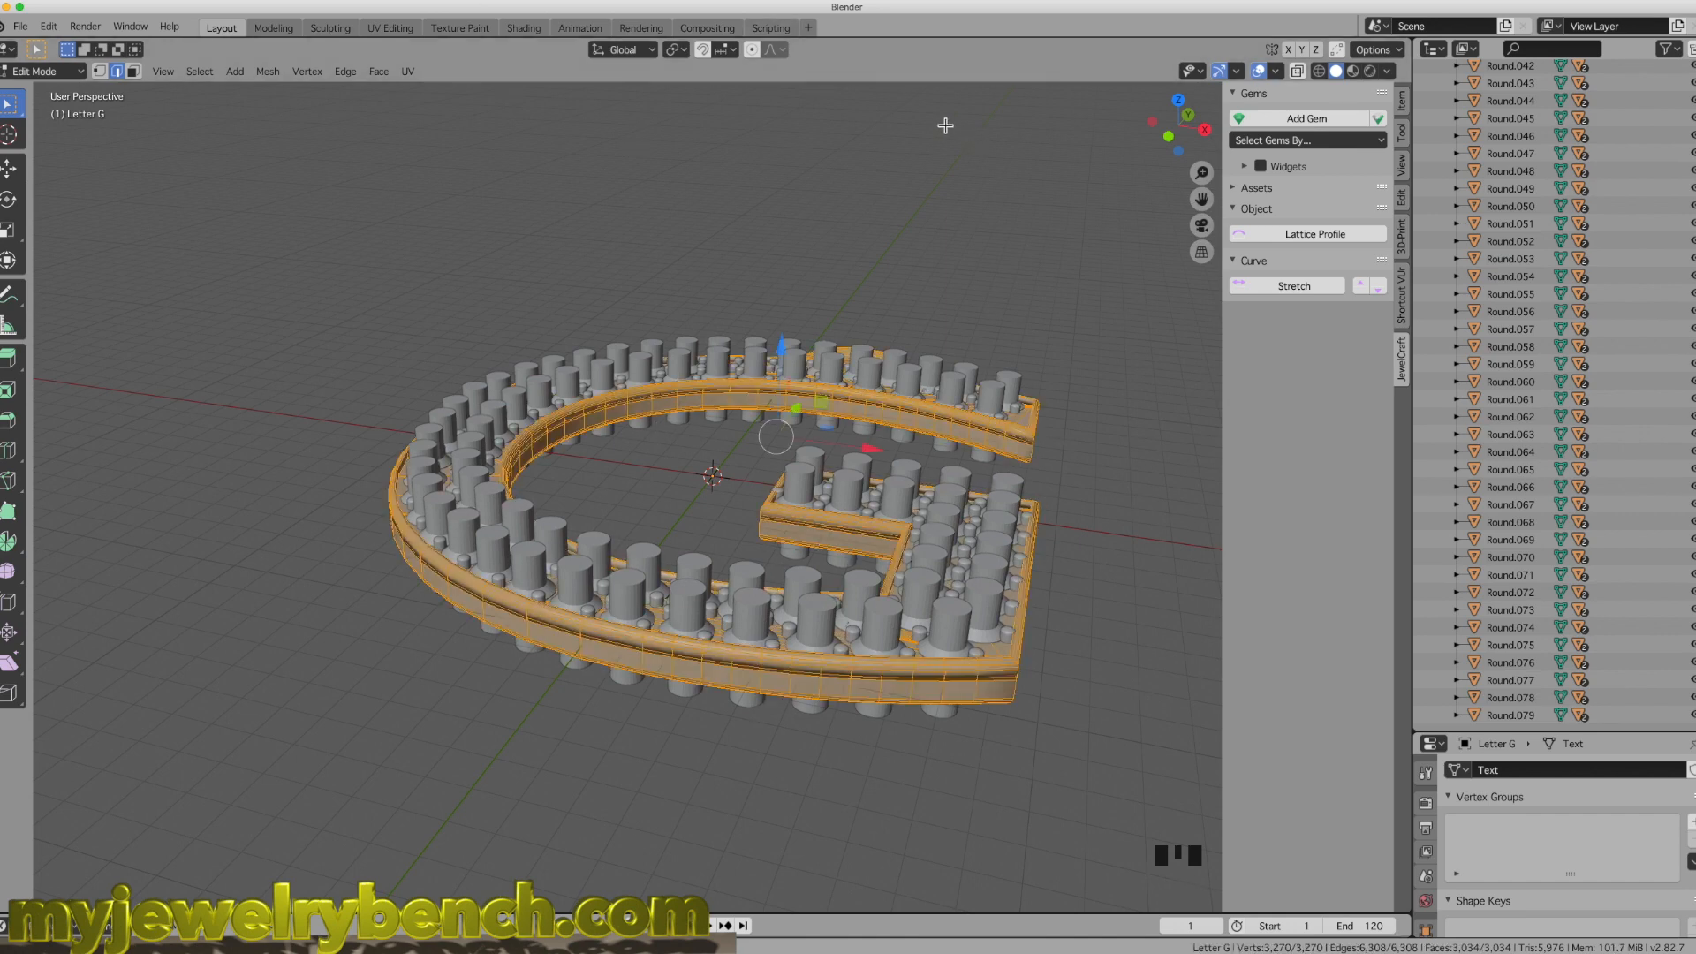
pyautogui.hotkey('shift', 'n')
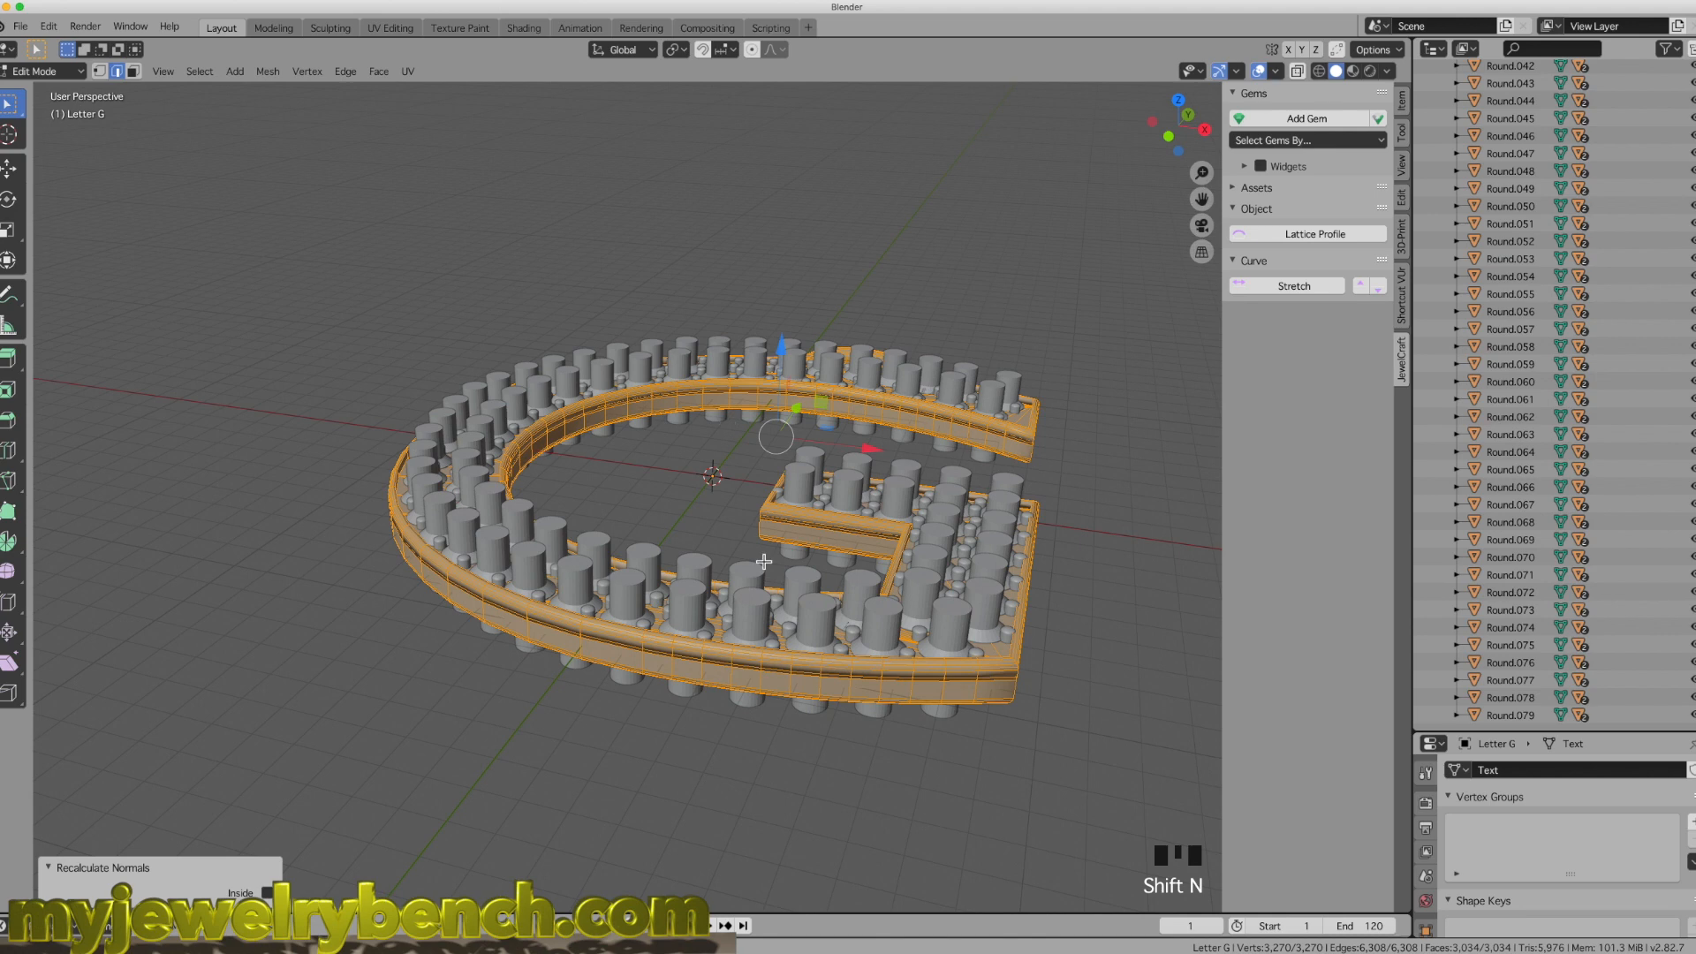
pyautogui.moveTo(711, 582); pyautogui.dragTo(709, 592, button='middle')
pyautogui.moveTo(844, 470)
pyautogui.mouseDown(button='middle')
pyautogui.moveTo(821, 536)
pyautogui.moveTo(874, 534)
pyautogui.moveTo(859, 498)
pyautogui.mouseUp(button='middle')
pyautogui.press('Tab')
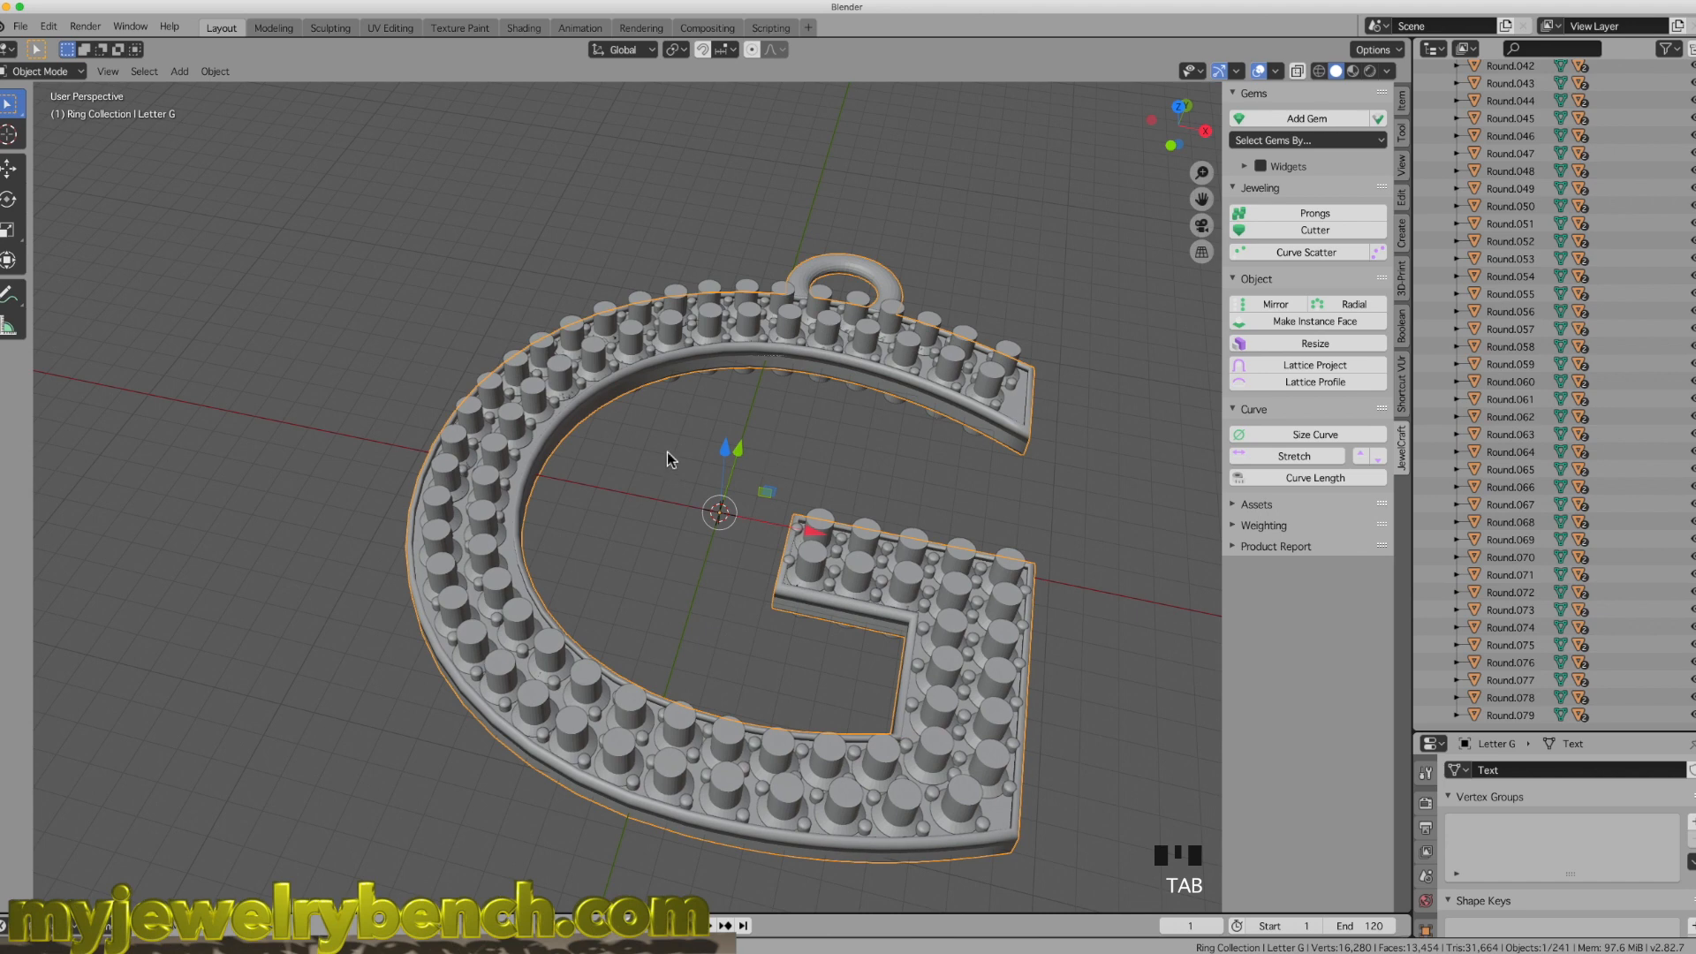
# Step: With X-ray on in front view, select all the gem cutters and add the letter G as the active object
pyautogui.click(556, 421)
pyautogui.moveTo(513, 566); pyautogui.dragTo(536, 531, button='middle')
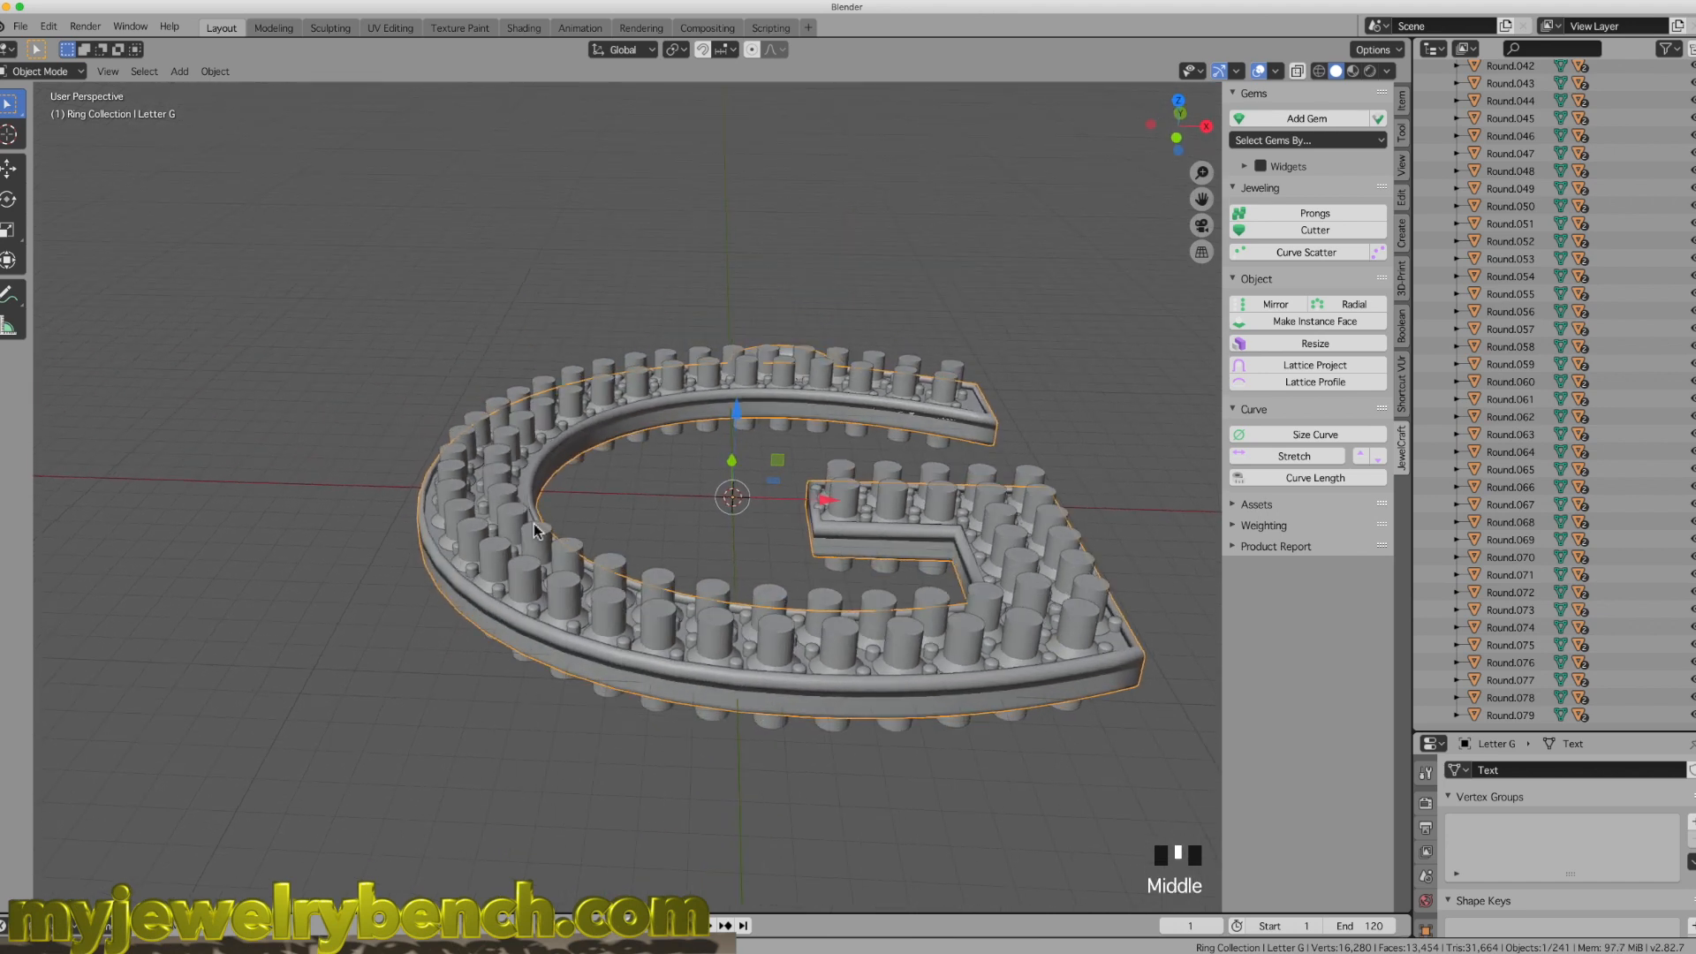
pyautogui.press('KP_1')
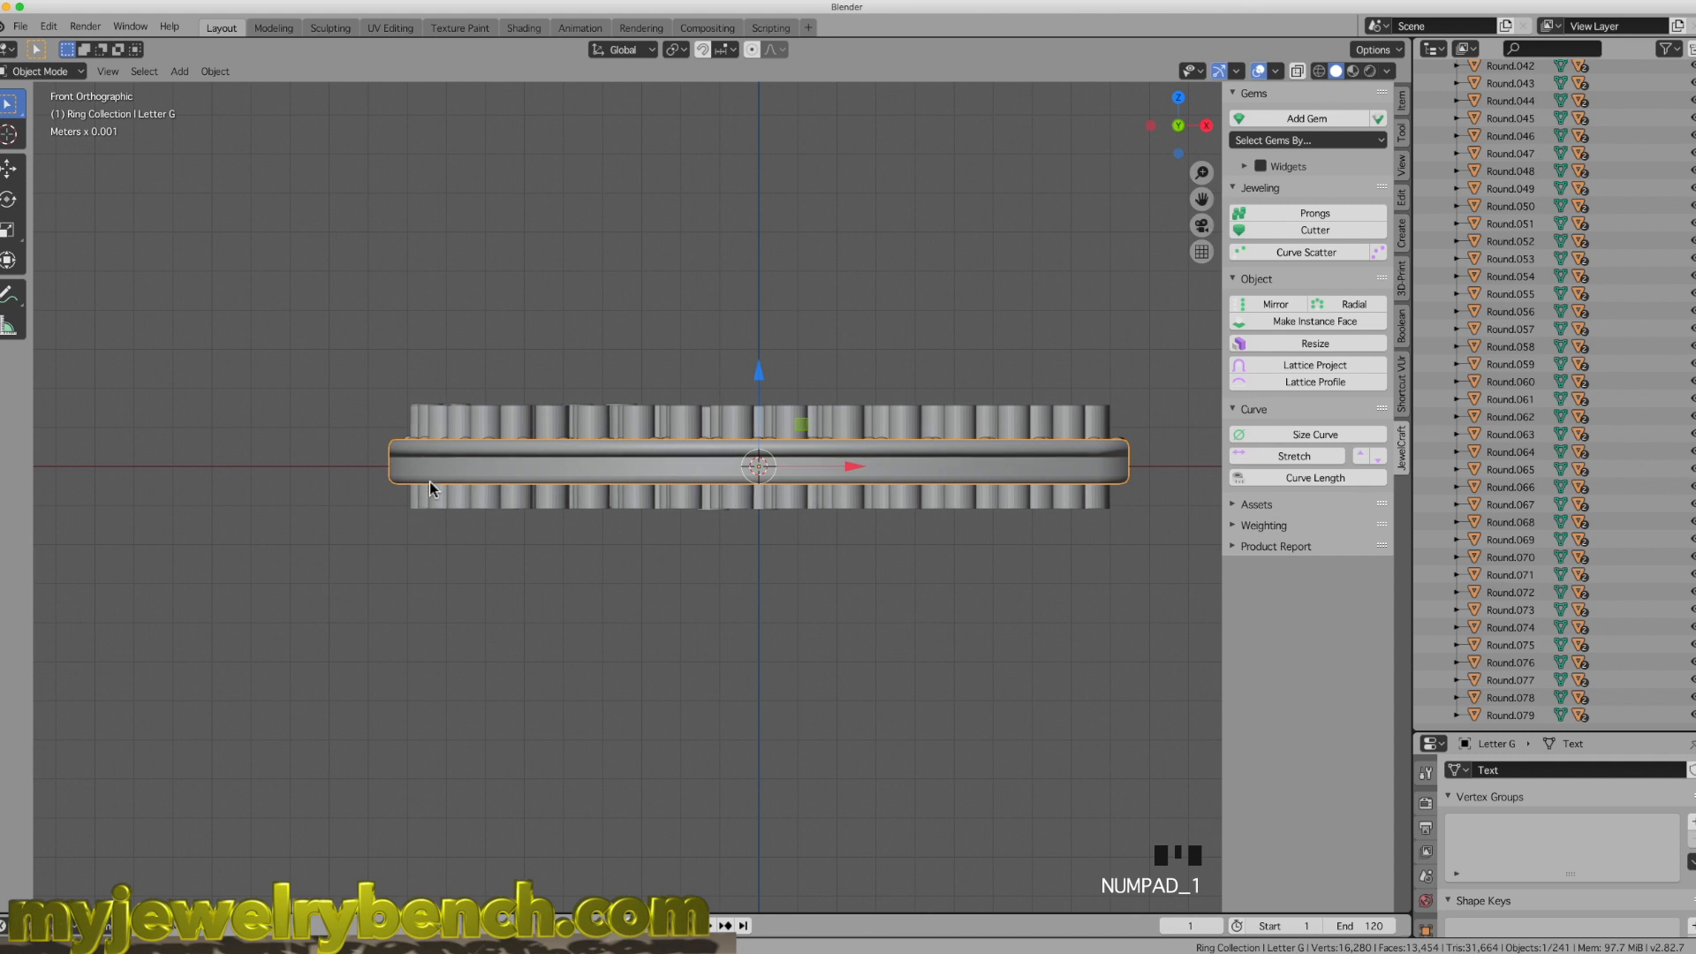
pyautogui.scroll(-2, 288, 542)
pyautogui.scroll(2, 656, 424)
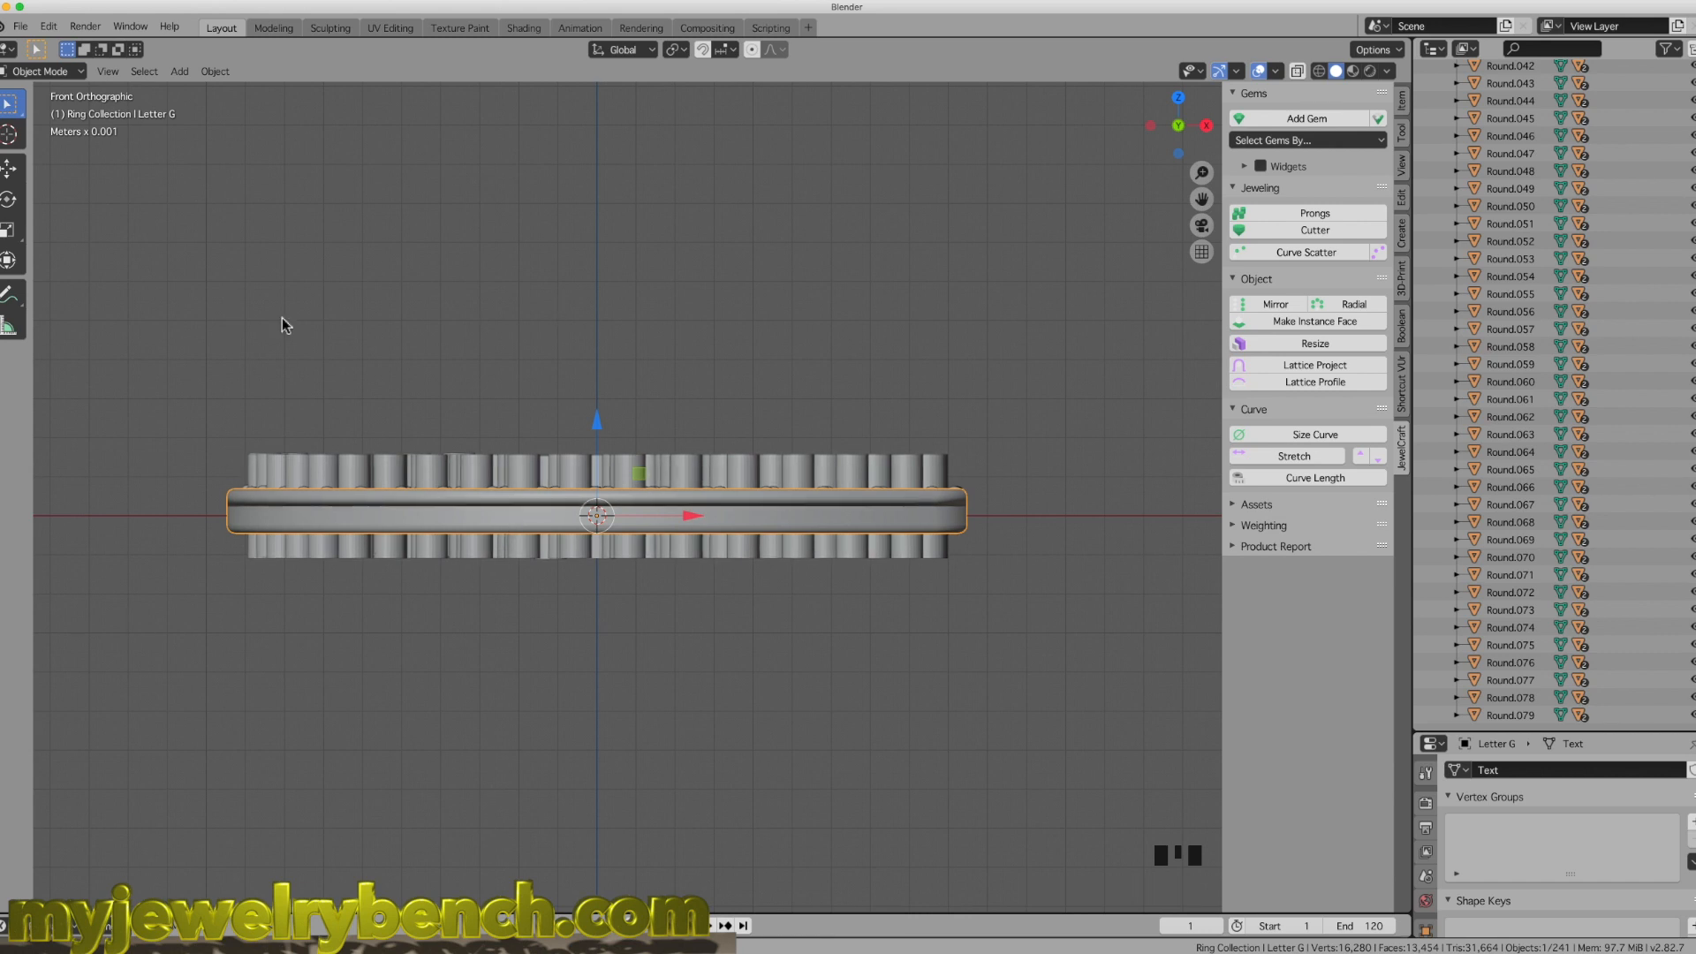
pyautogui.press('`')
pyautogui.press('`')
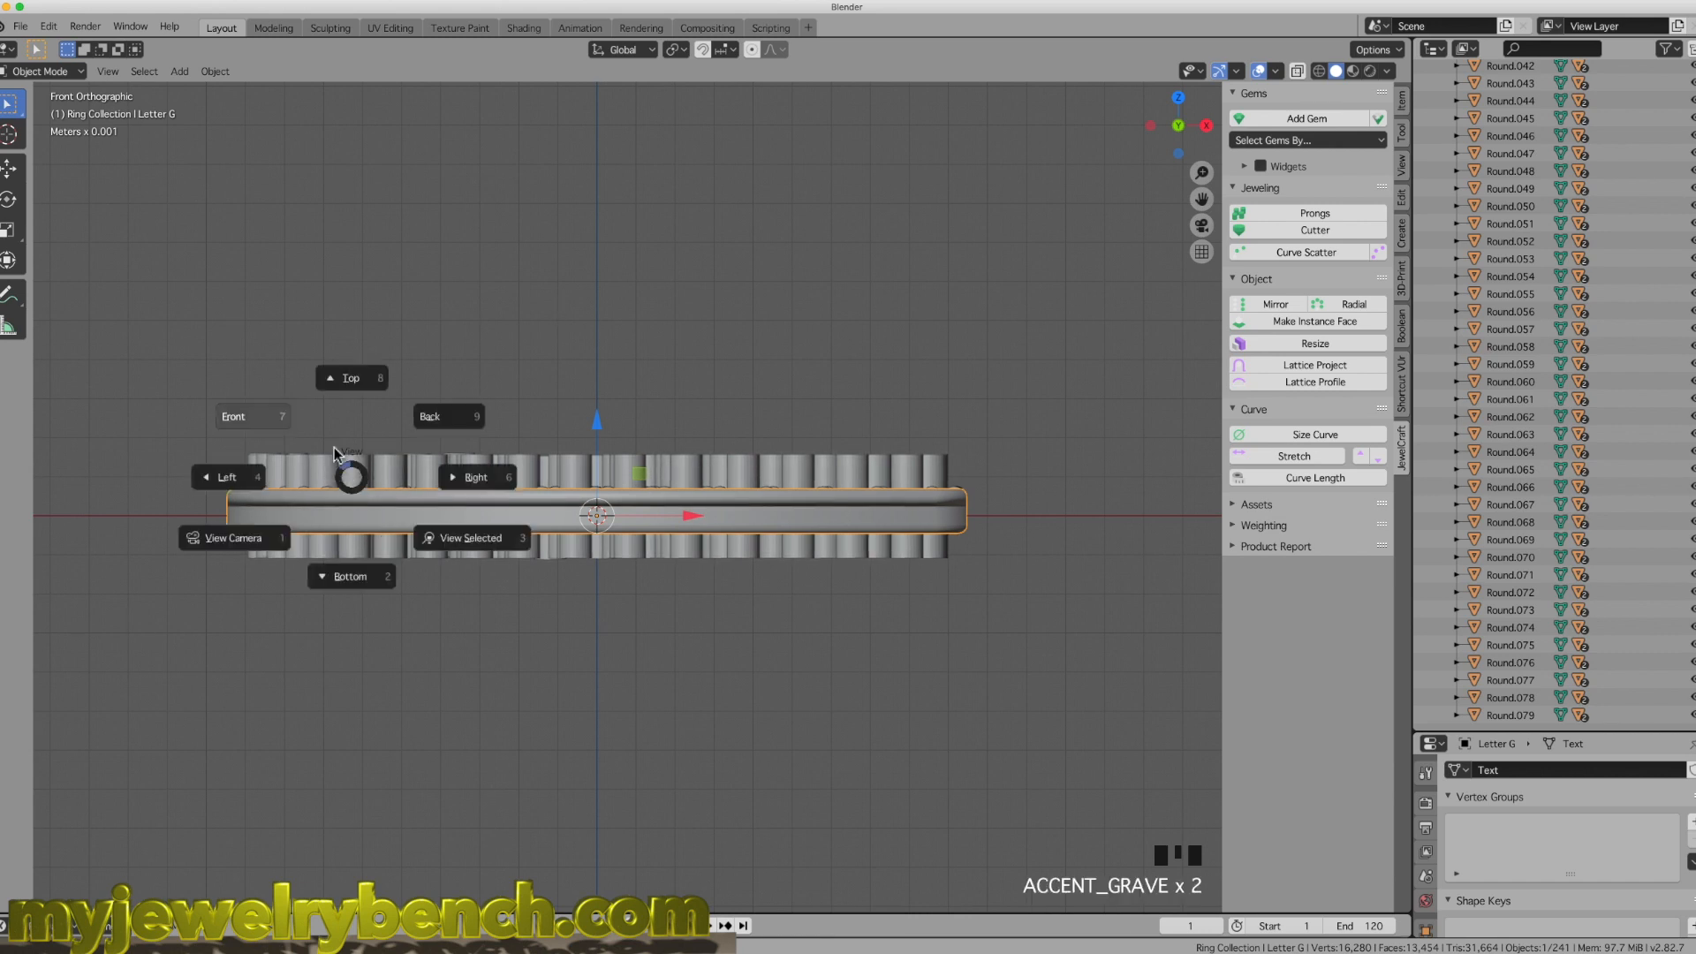
pyautogui.click(281, 429)
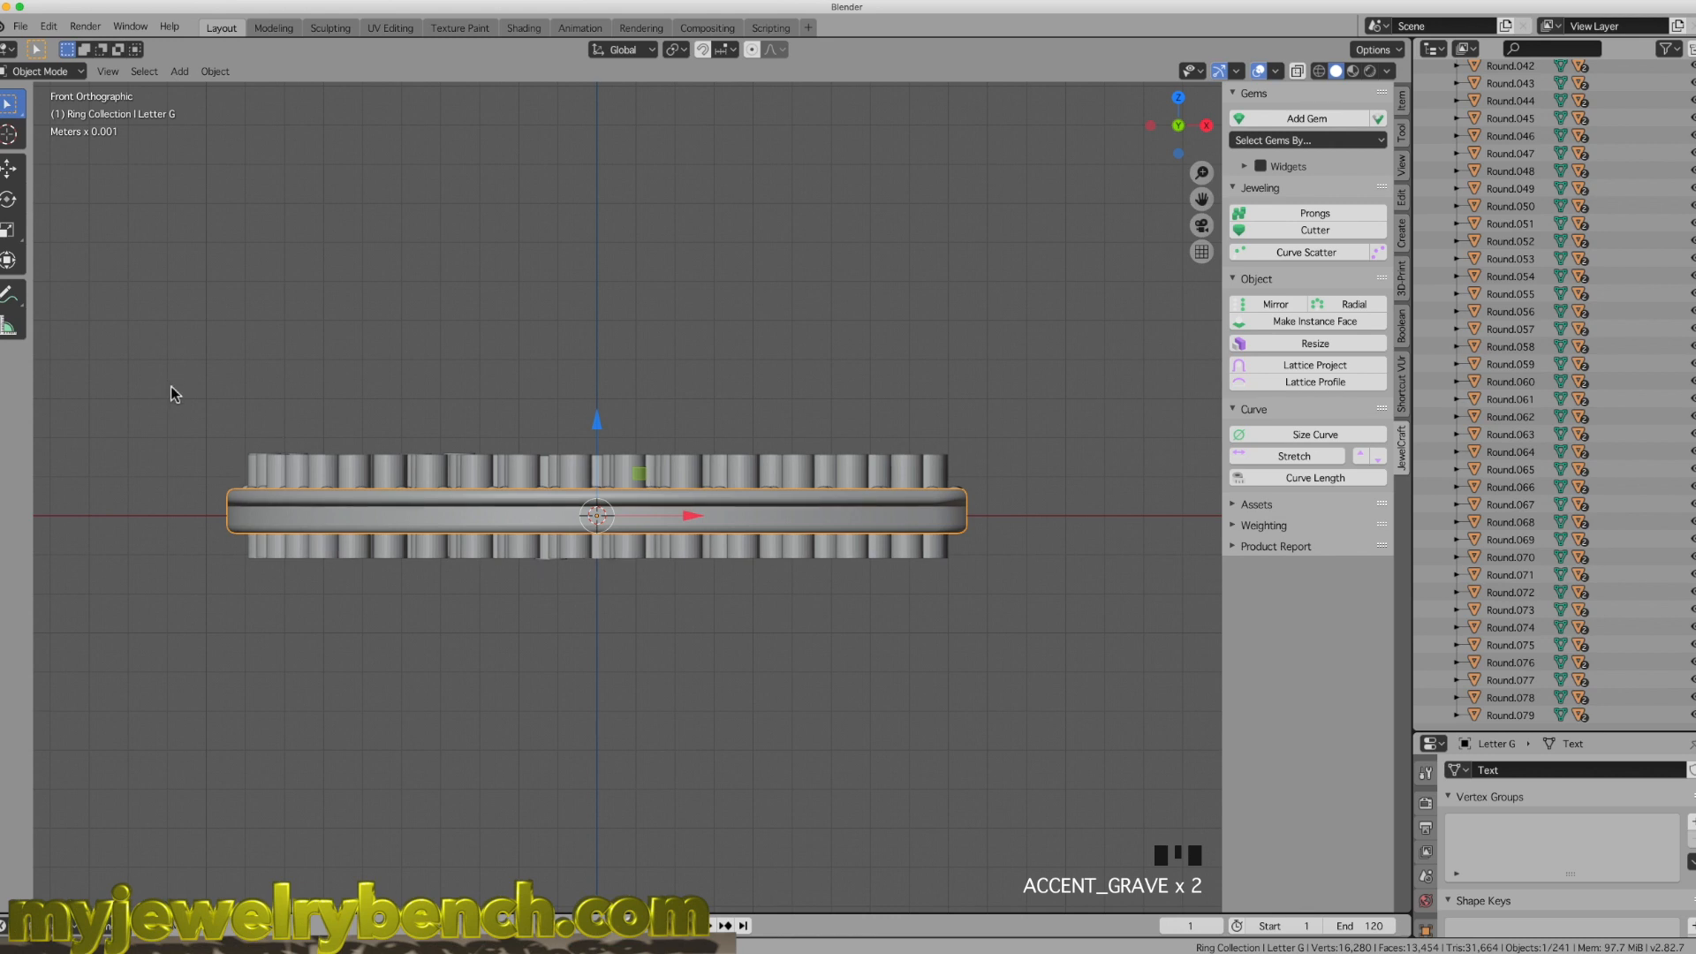
pyautogui.click(242, 404)
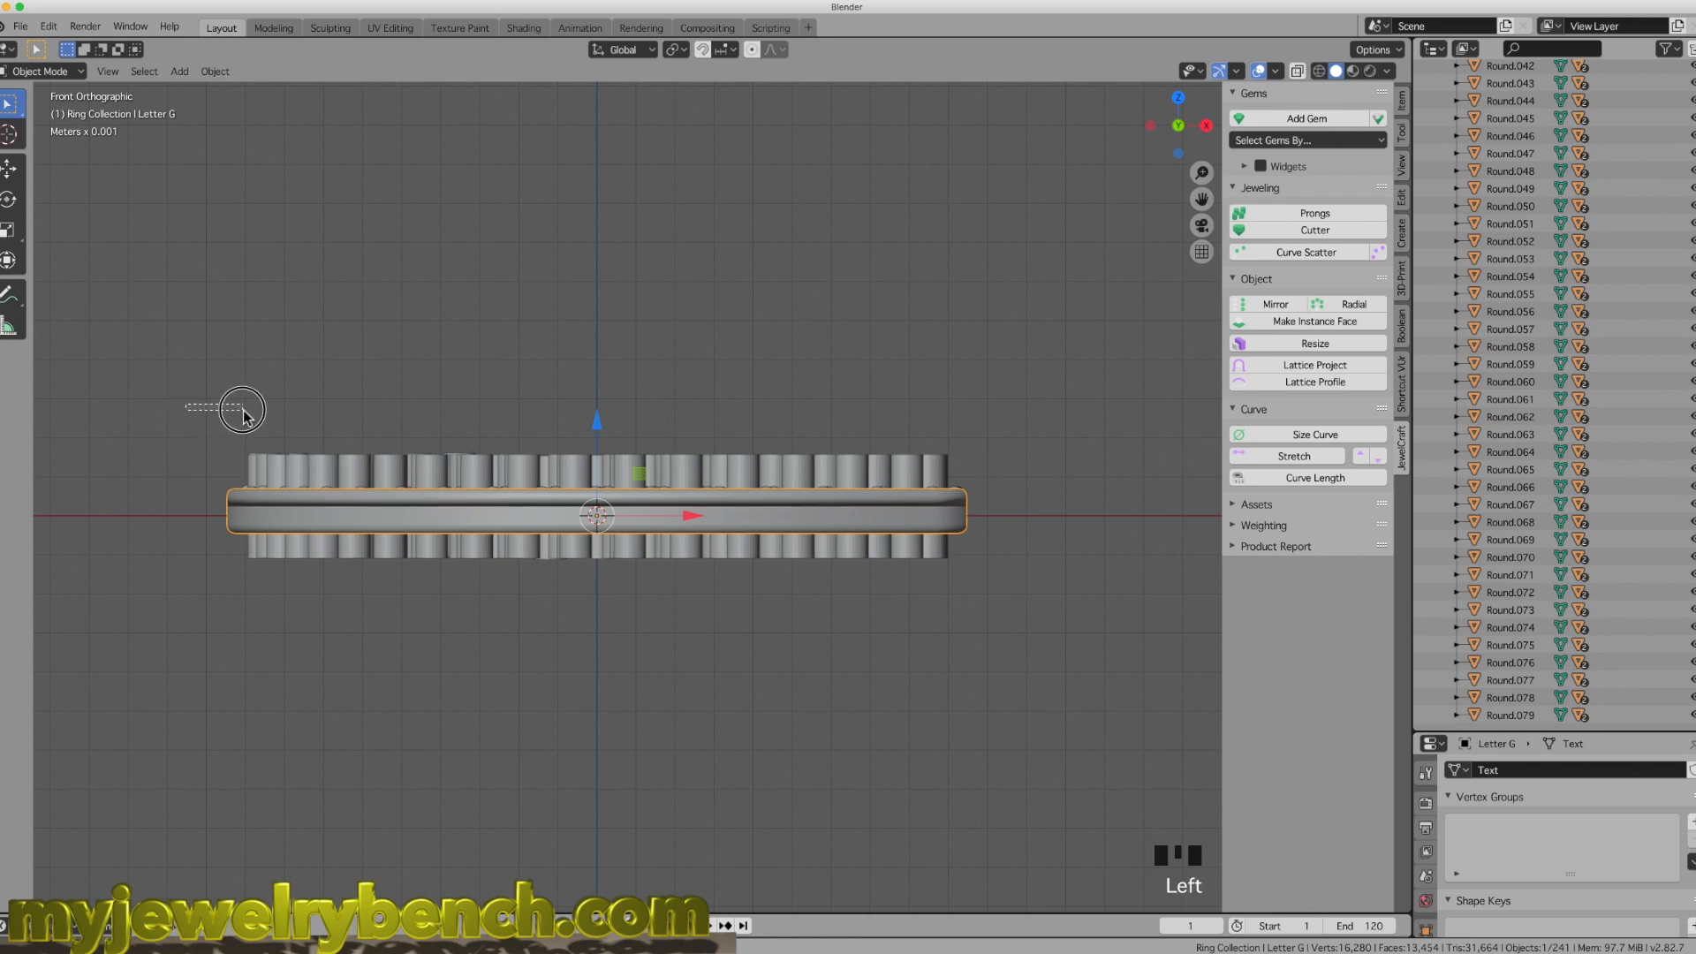
pyautogui.click(1298, 72)
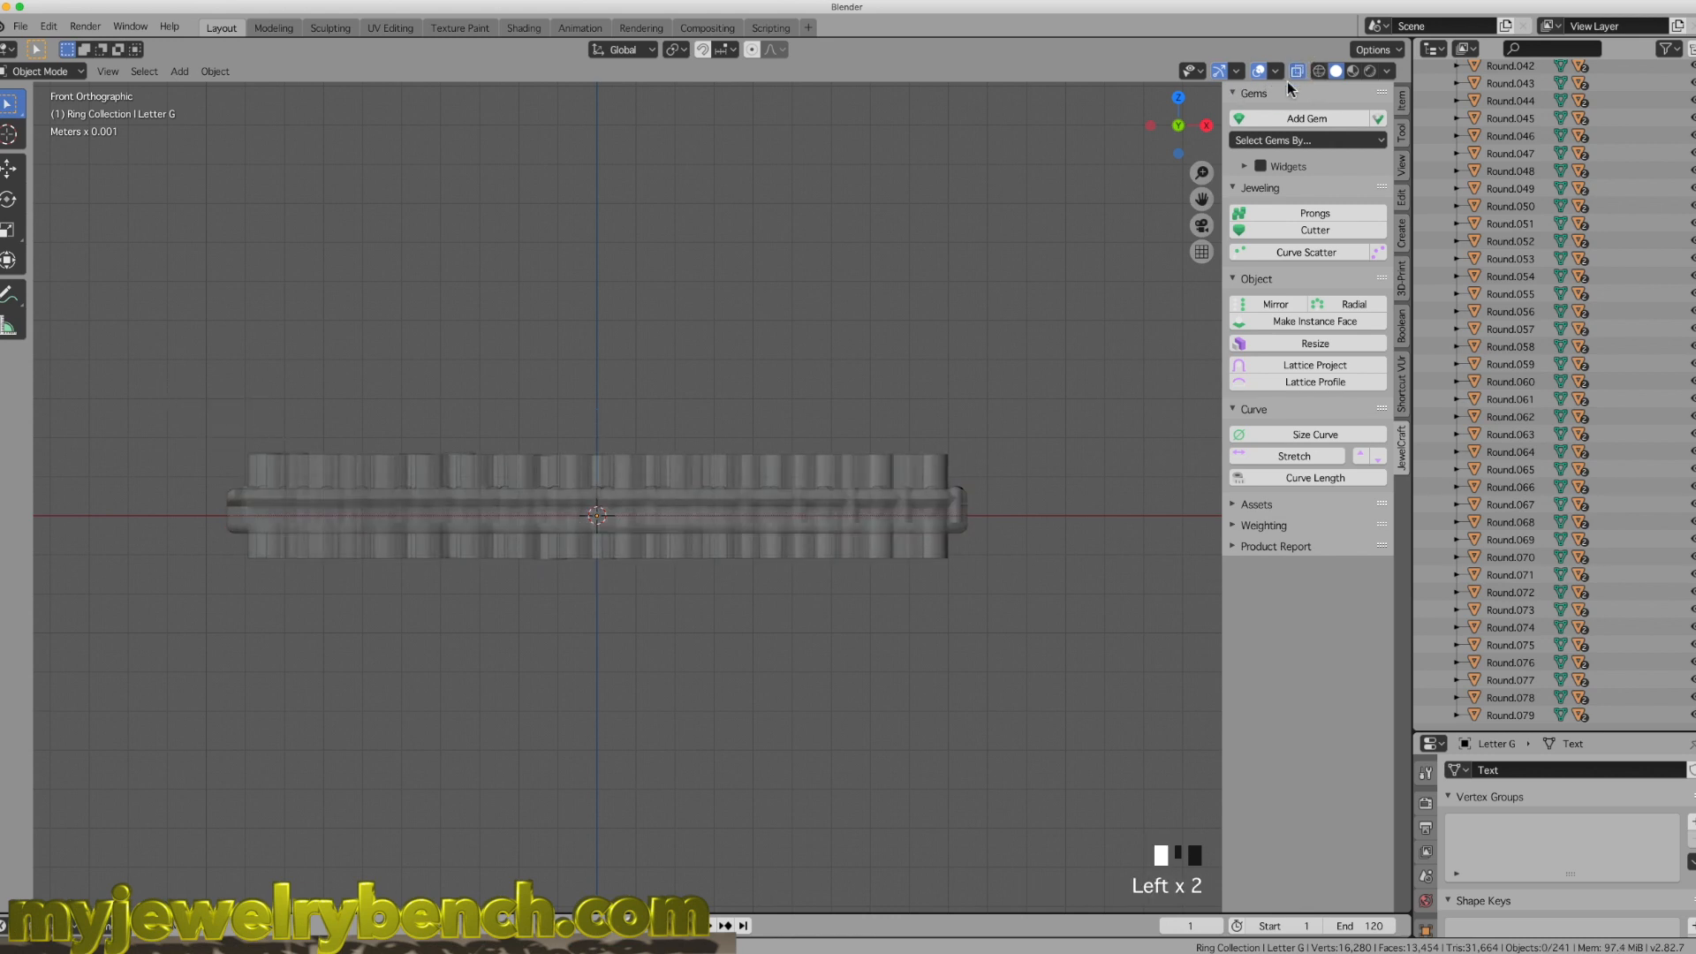
pyautogui.moveTo(163, 422); pyautogui.dragTo(1022, 479)
pyautogui.moveTo(719, 362)
pyautogui.mouseDown(button='middle')
pyautogui.moveTo(705, 431)
pyautogui.moveTo(713, 353)
pyautogui.moveTo(713, 389)
pyautogui.mouseUp(button='middle')
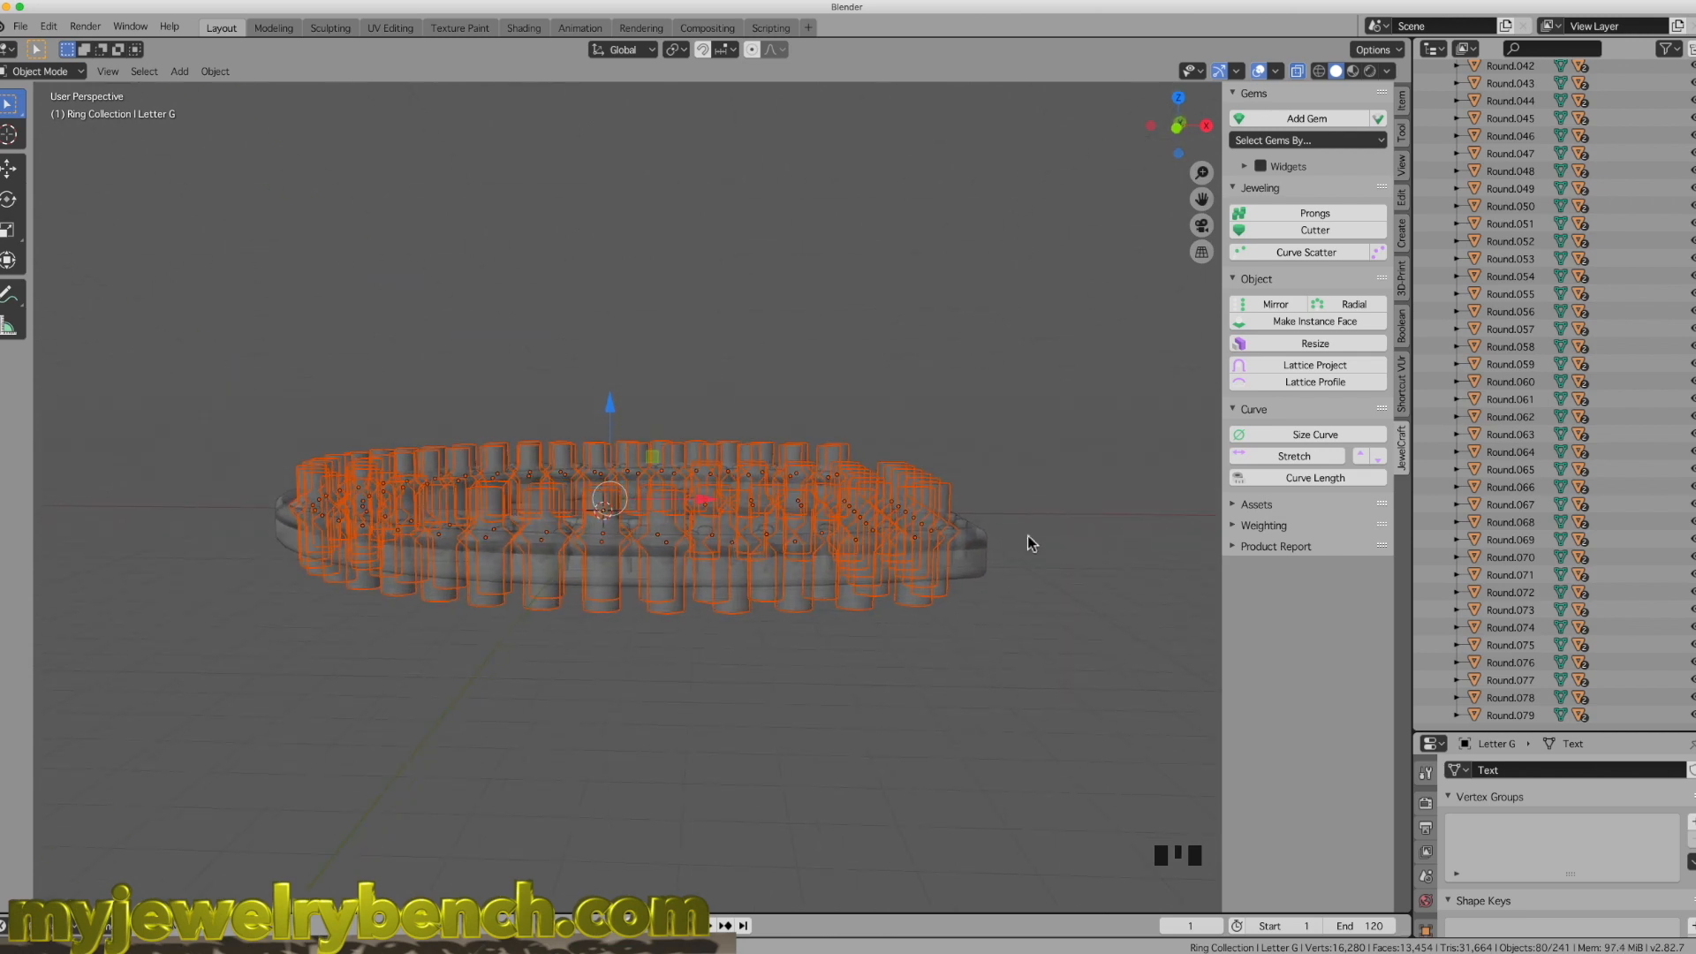
pyautogui.keyDown('shift'); pyautogui.click(978, 563); pyautogui.keyUp('shift')
pyautogui.moveTo(881, 356); pyautogui.dragTo(753, 356, button='middle')
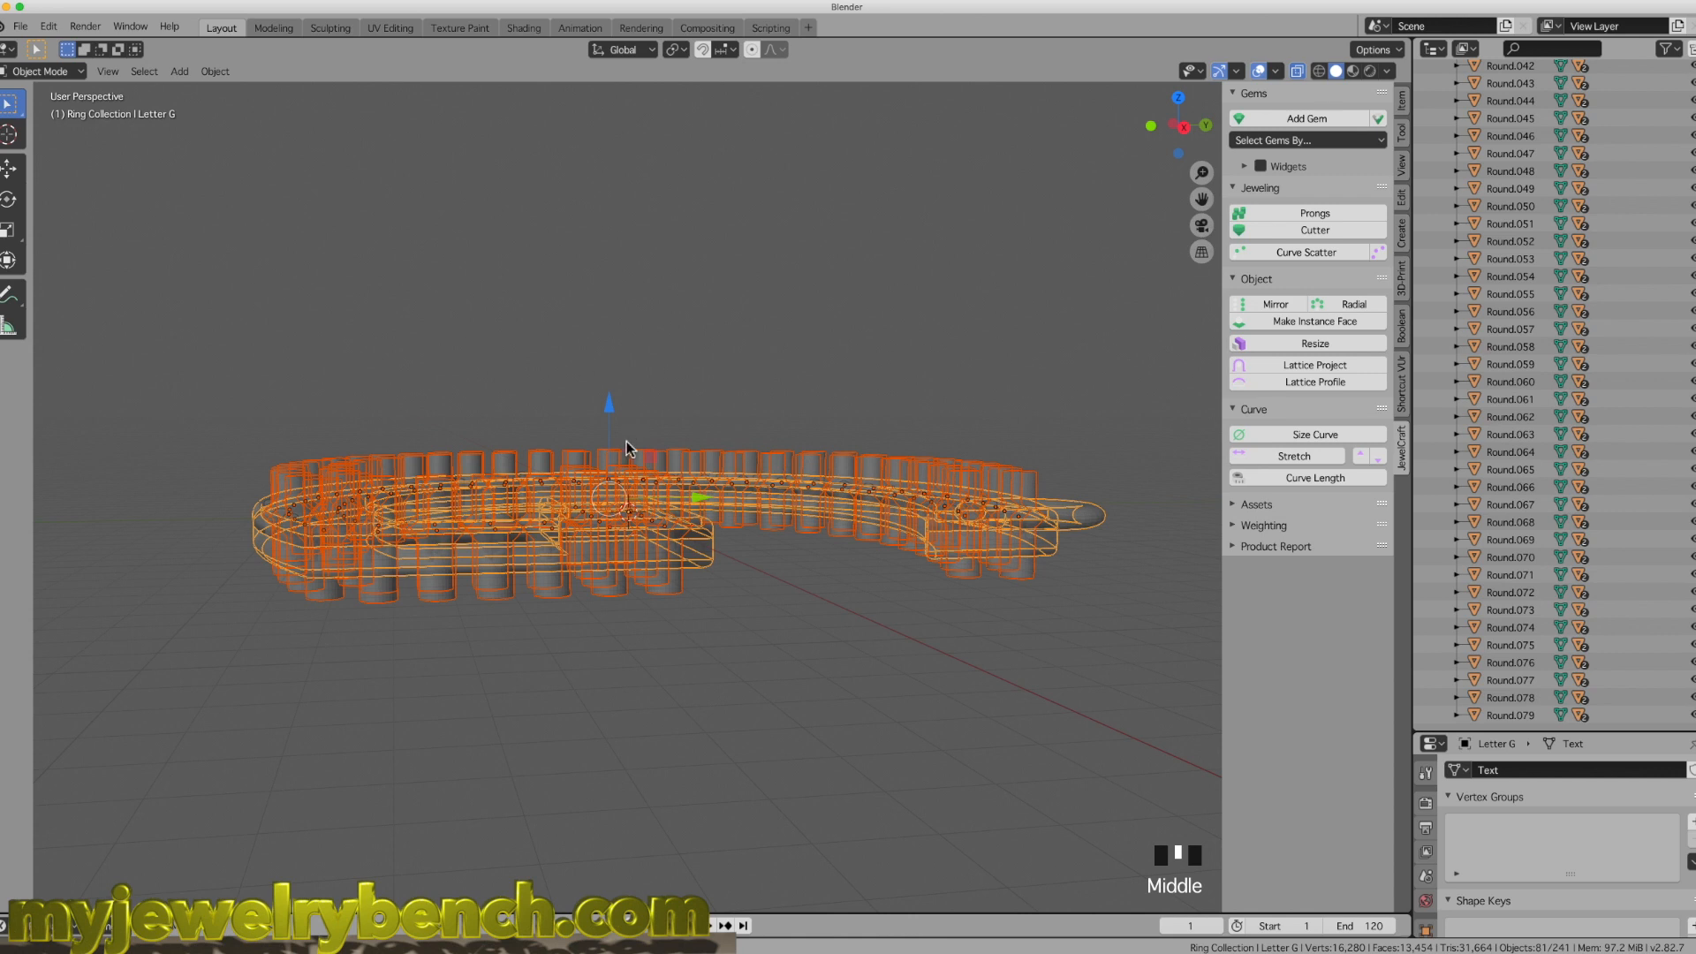
# Step: Subtract all selected cutters from the letter G with an Auto Boolean Difference and inspect the holes from both sides with X-ray off
pyautogui.click(1401, 327)
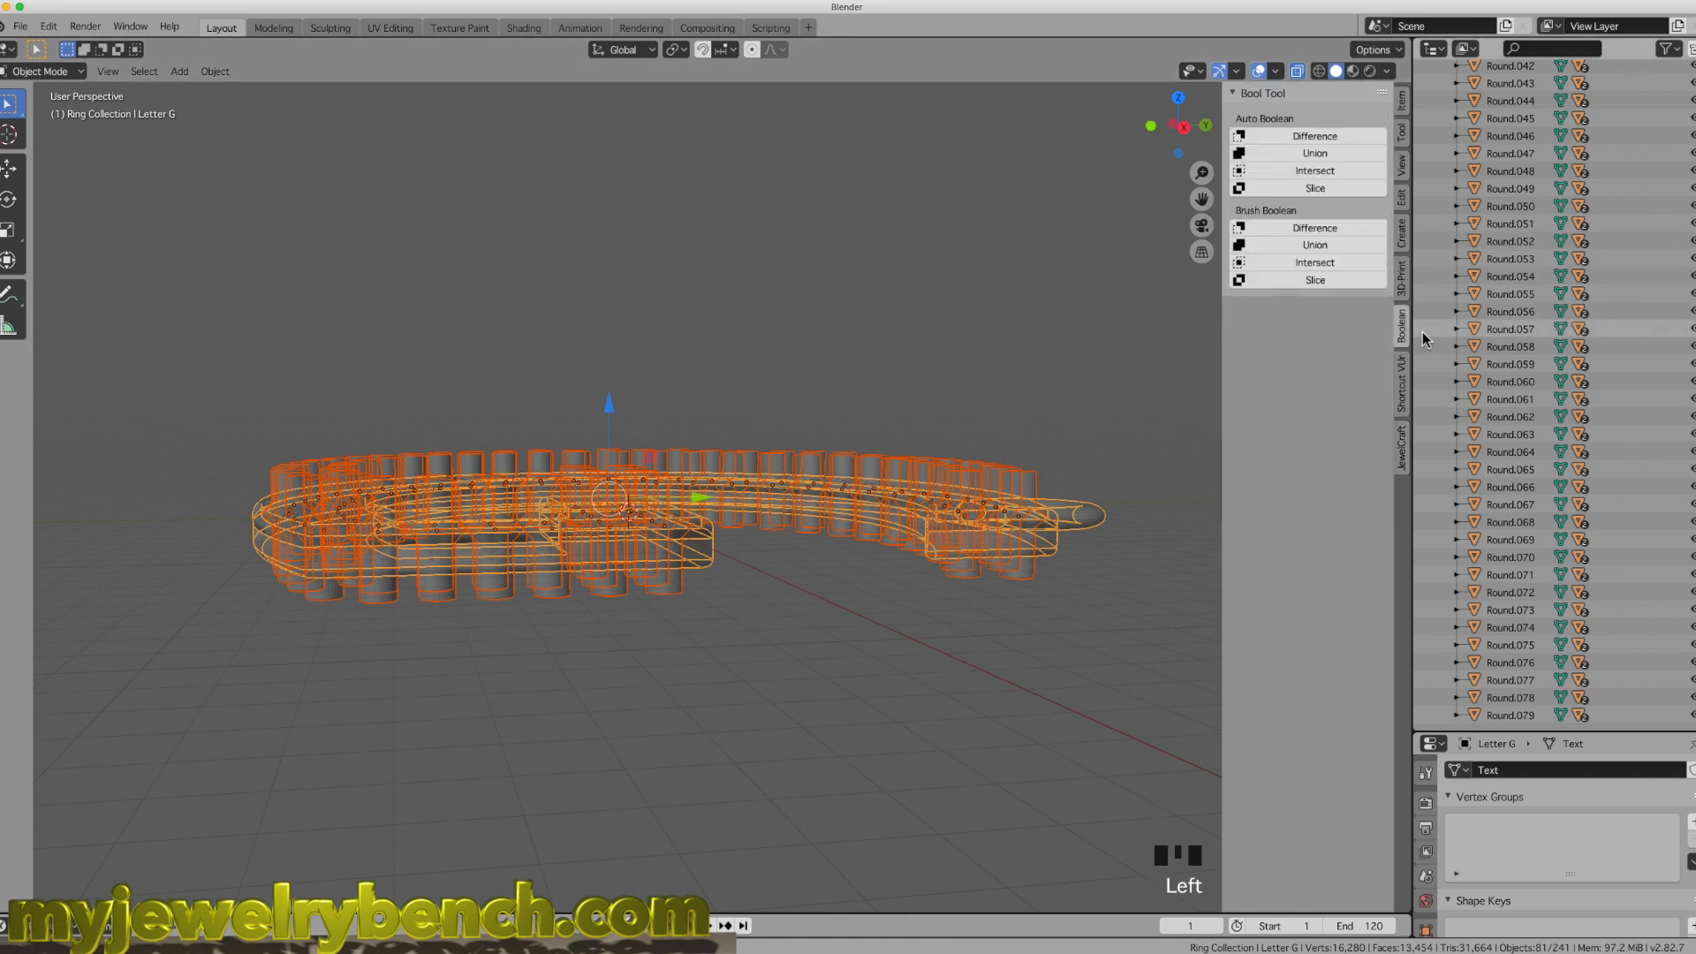
pyautogui.click(1300, 138)
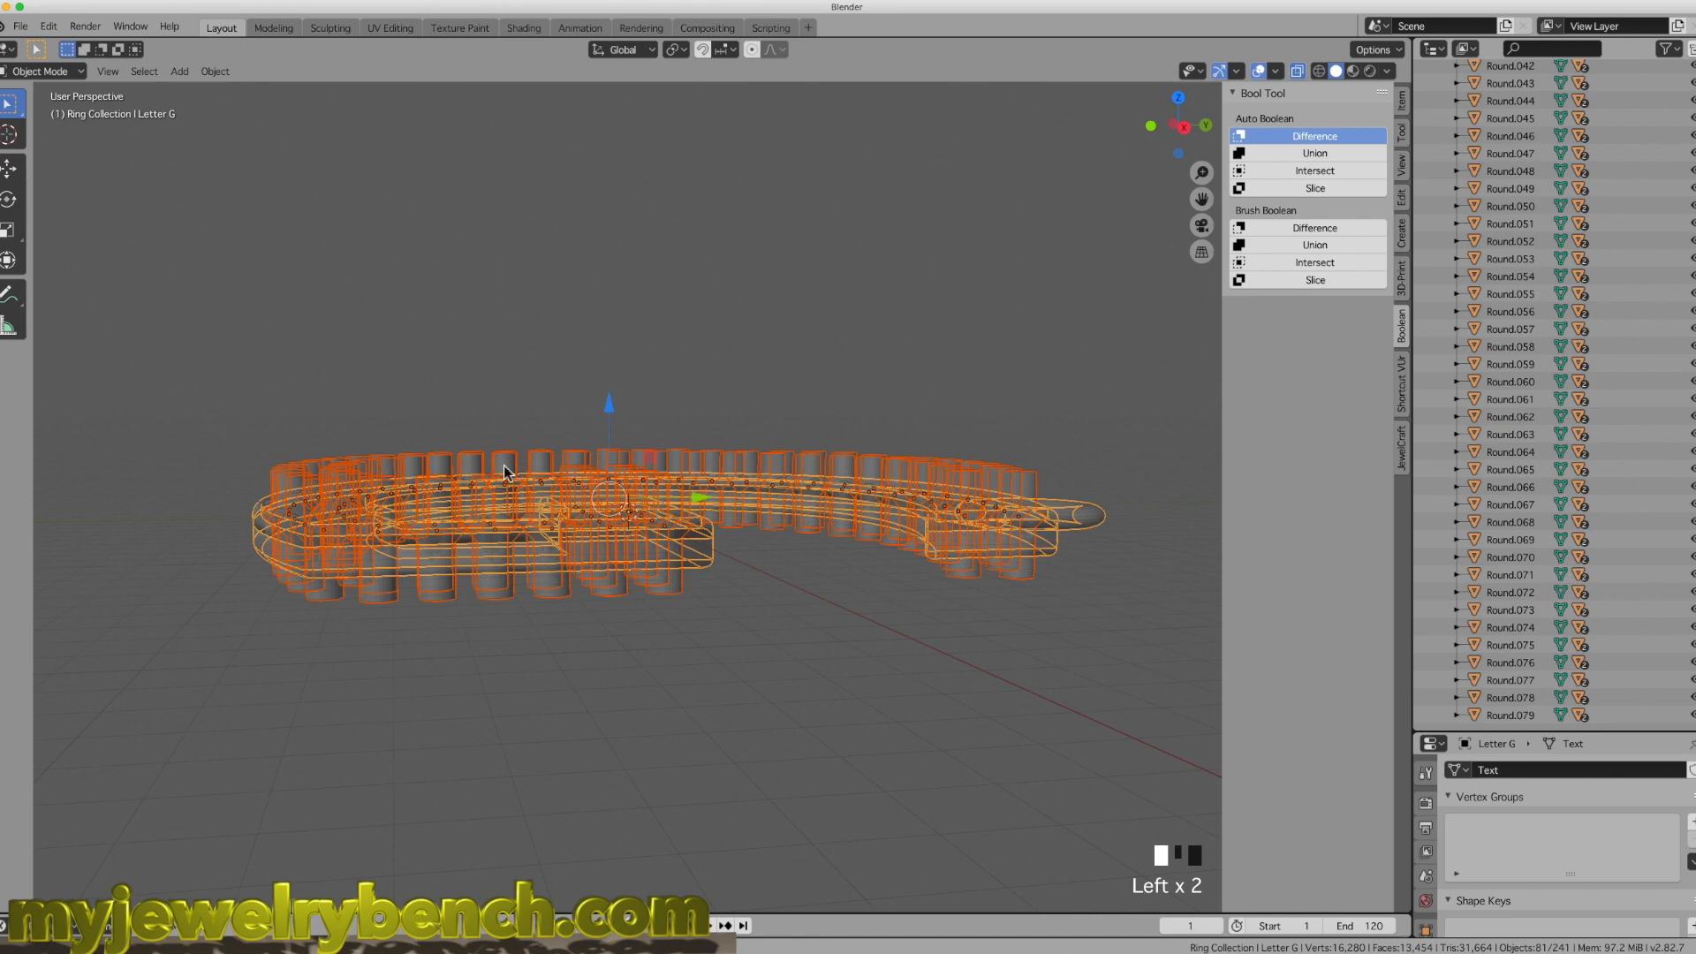
pyautogui.moveTo(503, 471); pyautogui.dragTo(618, 521, button='middle')
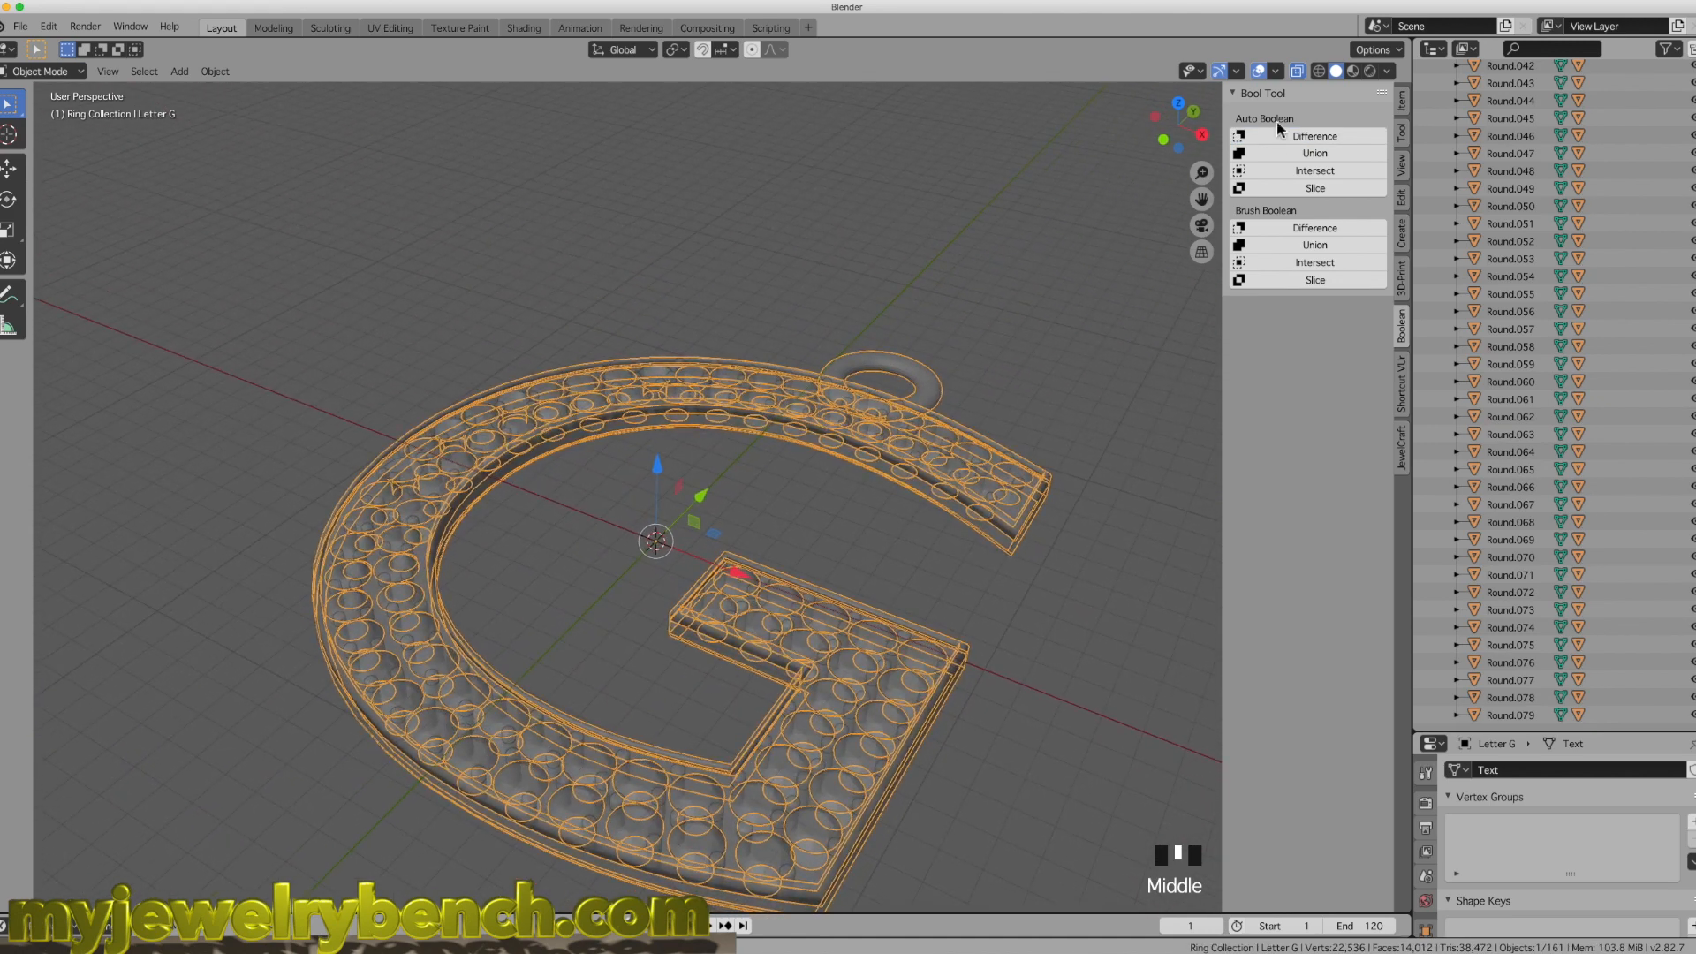
pyautogui.click(1297, 70)
pyautogui.moveTo(714, 409); pyautogui.dragTo(629, 349, button='middle')
pyautogui.moveTo(543, 260); pyautogui.dragTo(490, 585, button='middle')
pyautogui.moveTo(938, 640); pyautogui.dragTo(698, 614, button='middle')
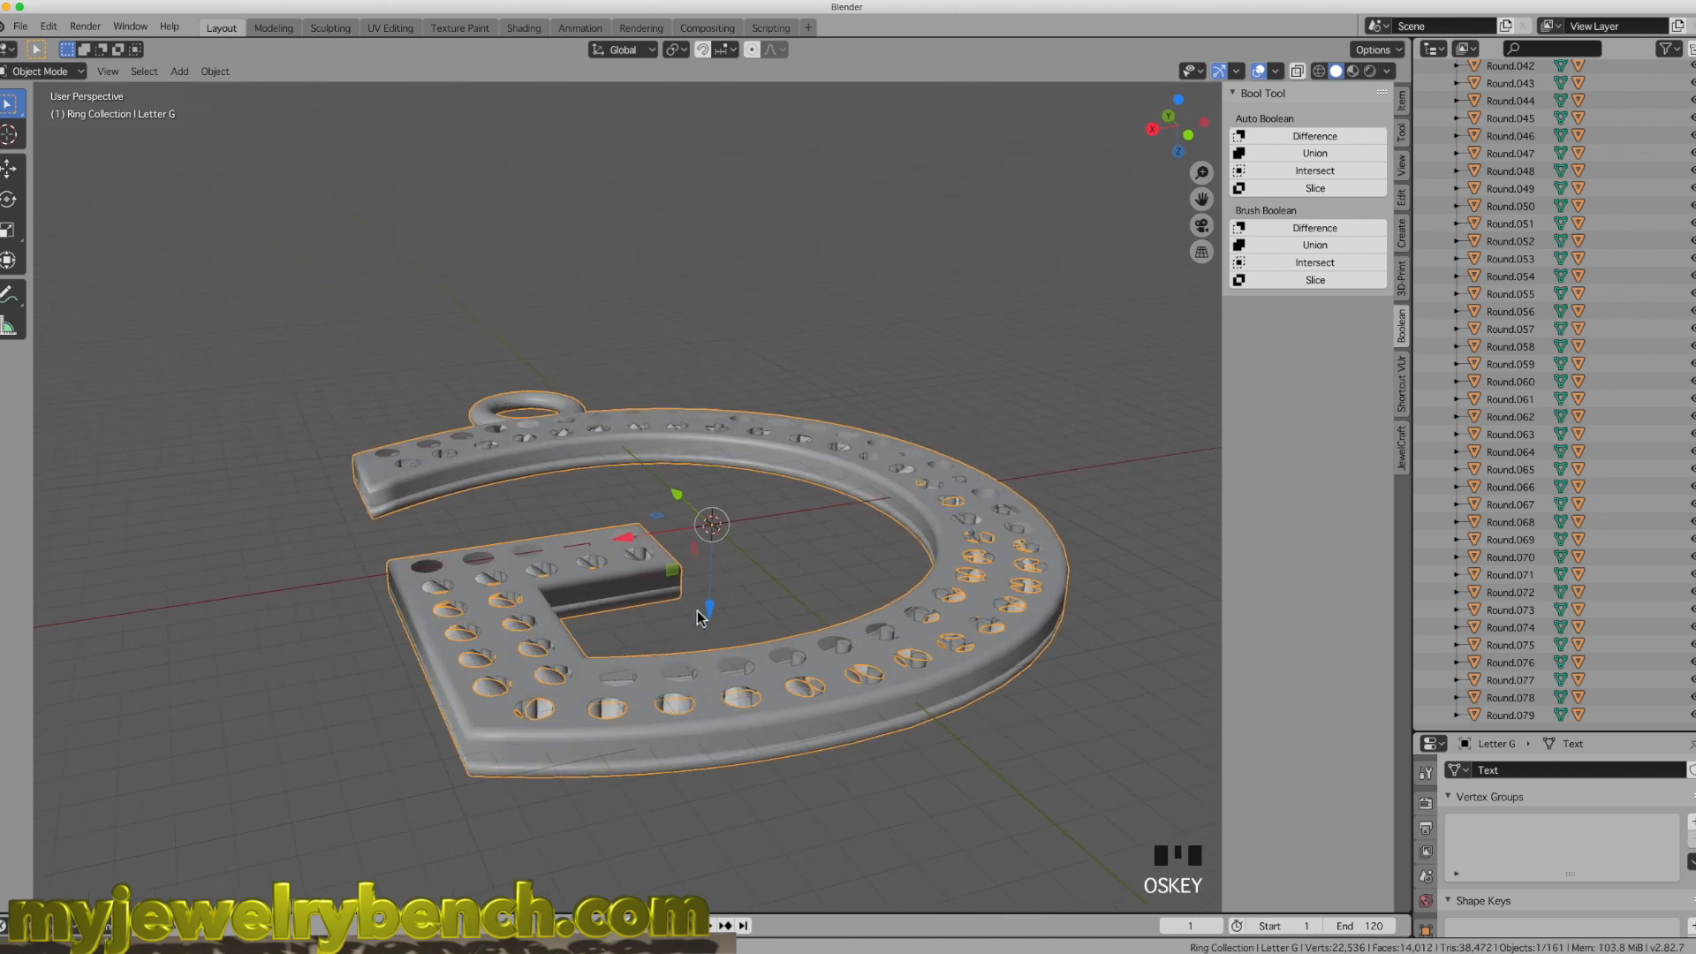
# Step: Undo the boolean difference and select only the letter G
pyautogui.press('super+z')
pyautogui.press('KP_1')
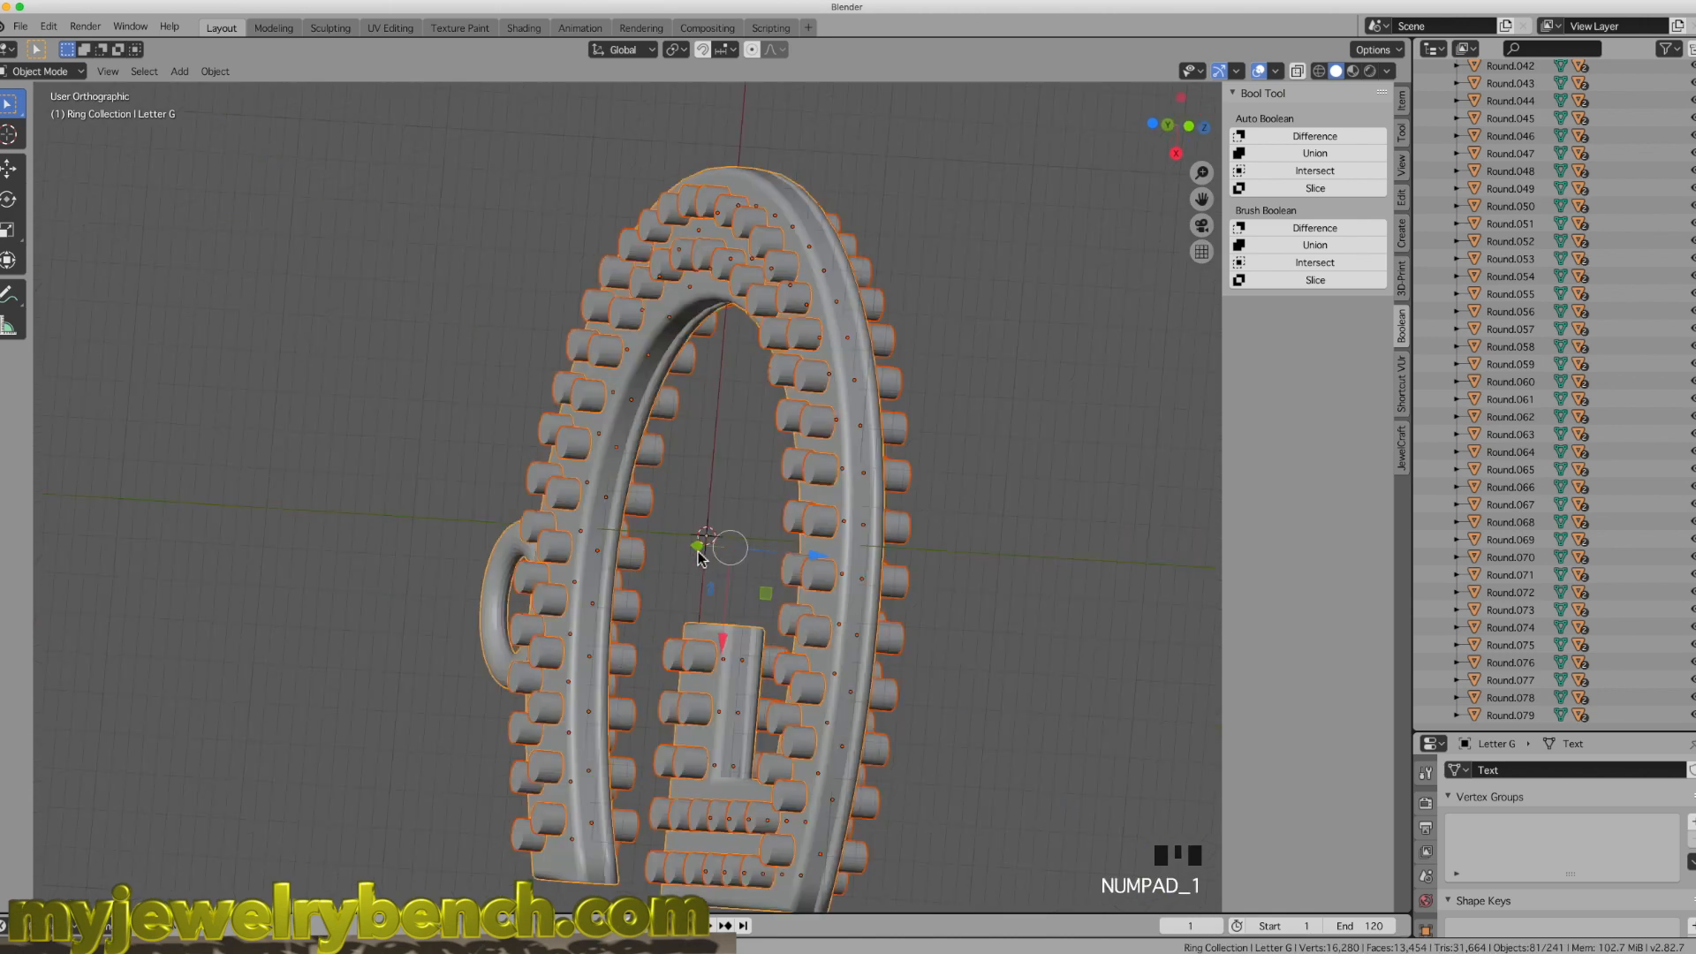
pyautogui.moveTo(701, 517); pyautogui.dragTo(693, 551, button='middle')
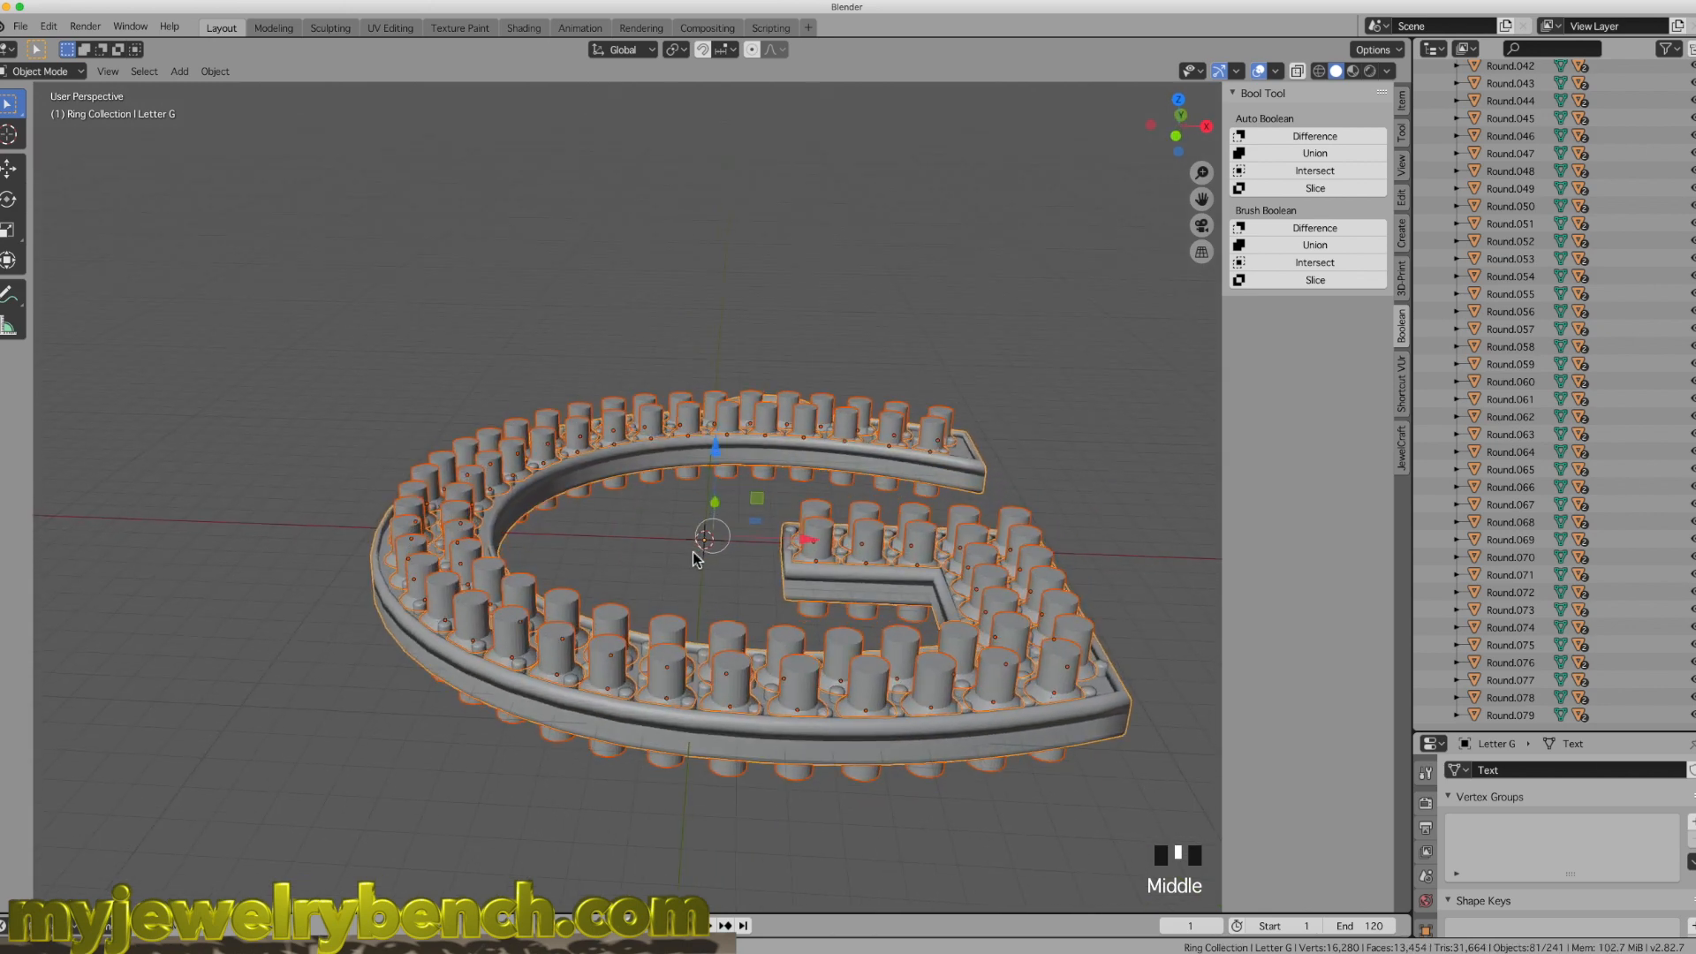
pyautogui.click(514, 688)
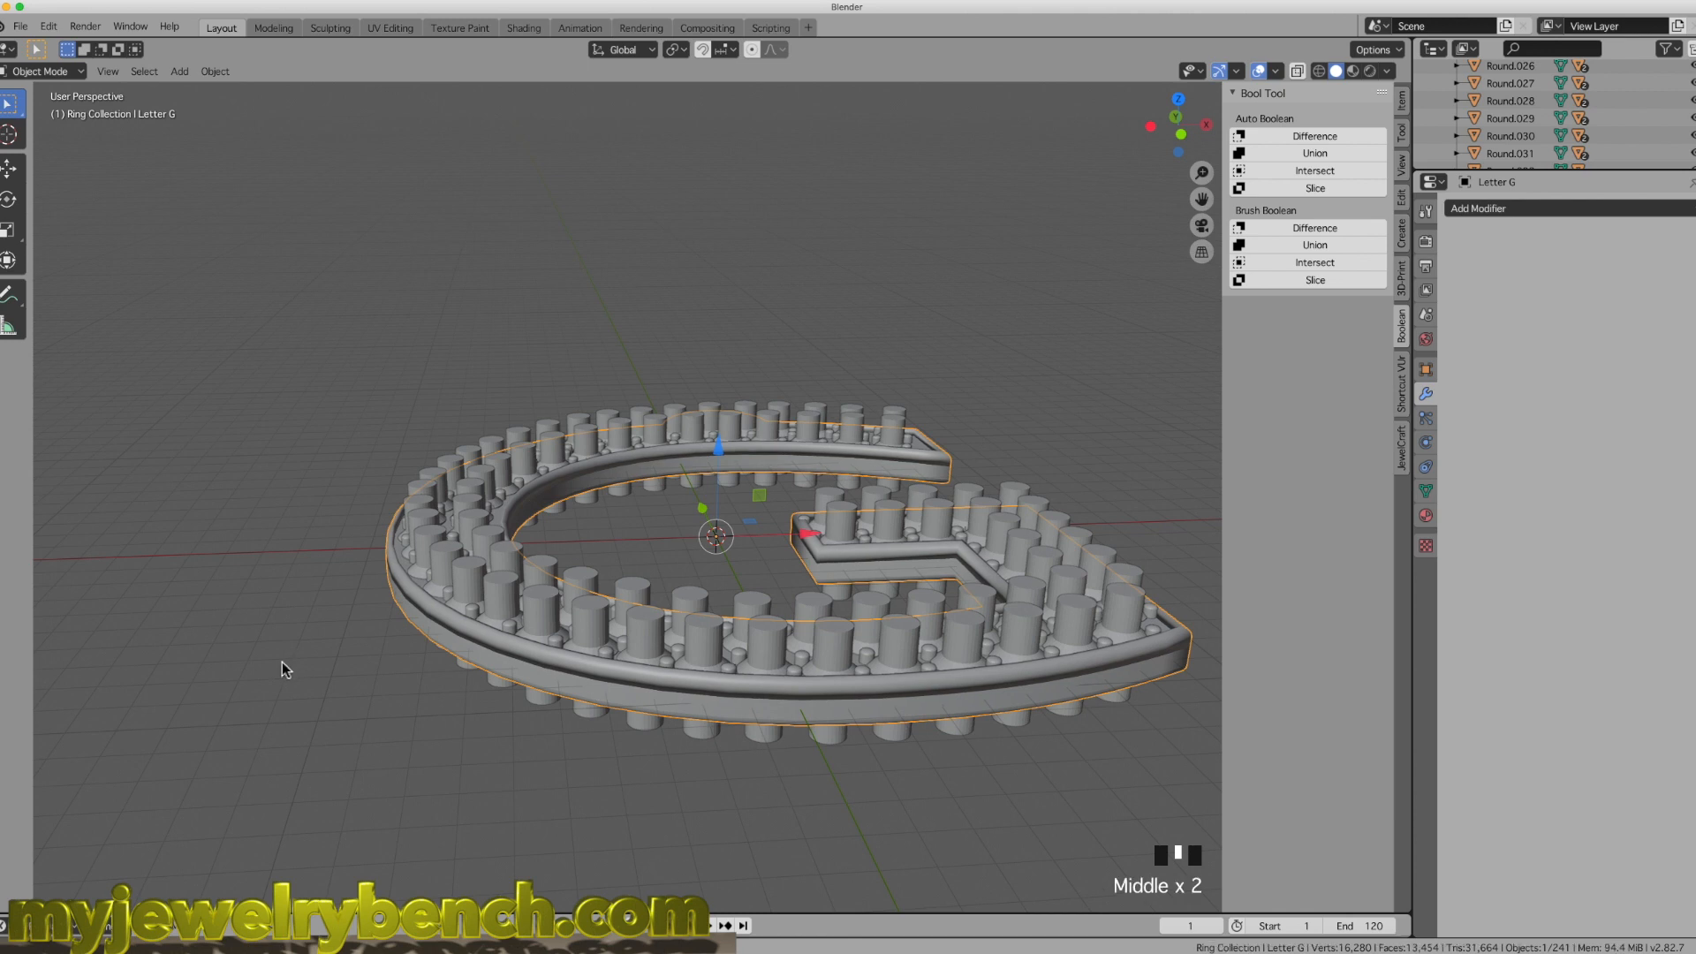
pyautogui.moveTo(283, 660); pyautogui.dragTo(300, 672, button='middle')
pyautogui.moveTo(495, 689); pyautogui.dragTo(541, 720, button='middle')
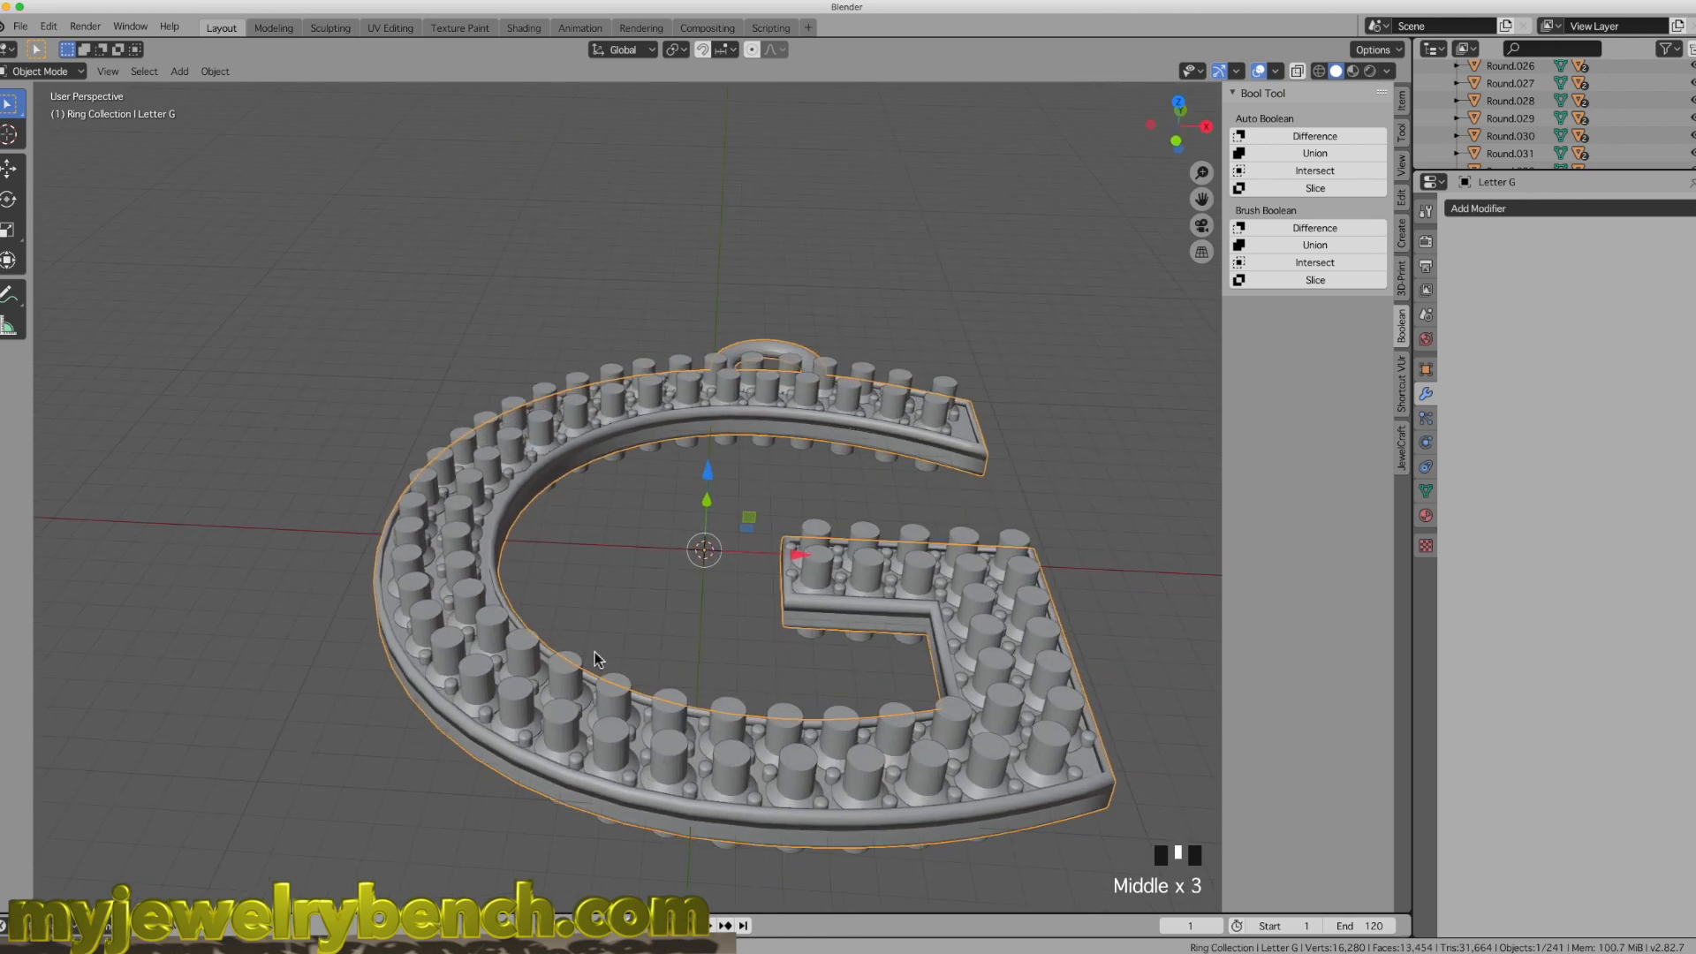
# Step: Triangulate all faces of the letter G mesh in Edit Mode with the Beauty quad and polygon methods
pyautogui.press('Tab')
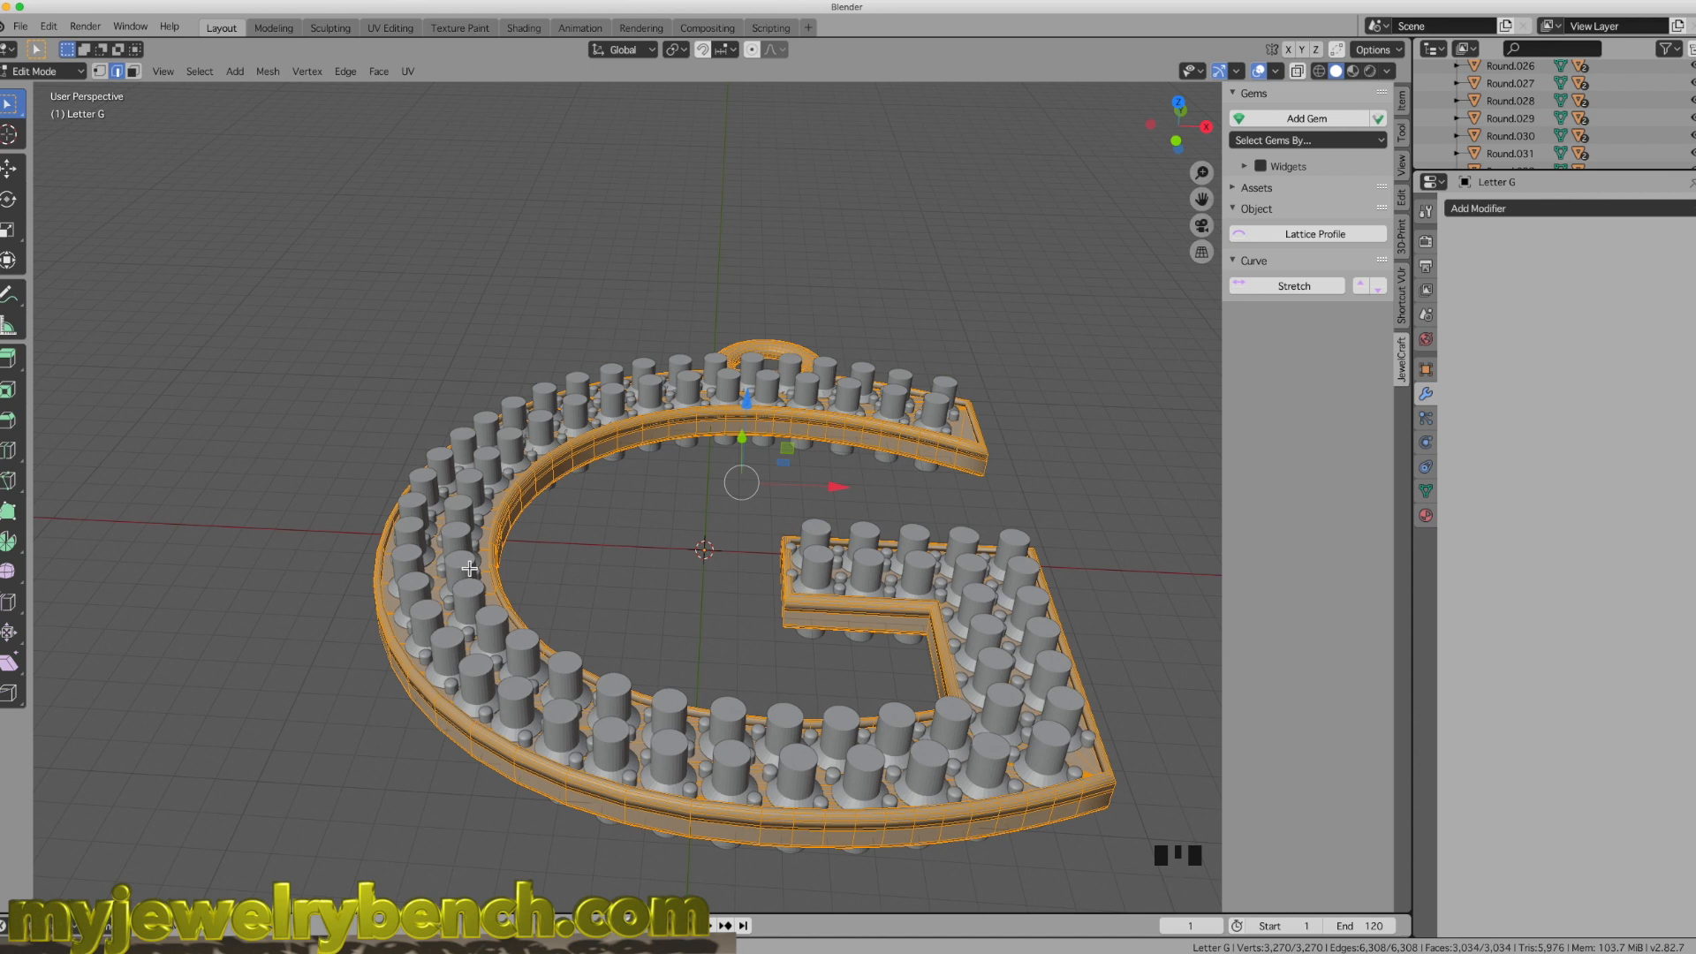
pyautogui.hotkey('ctrl', 't')
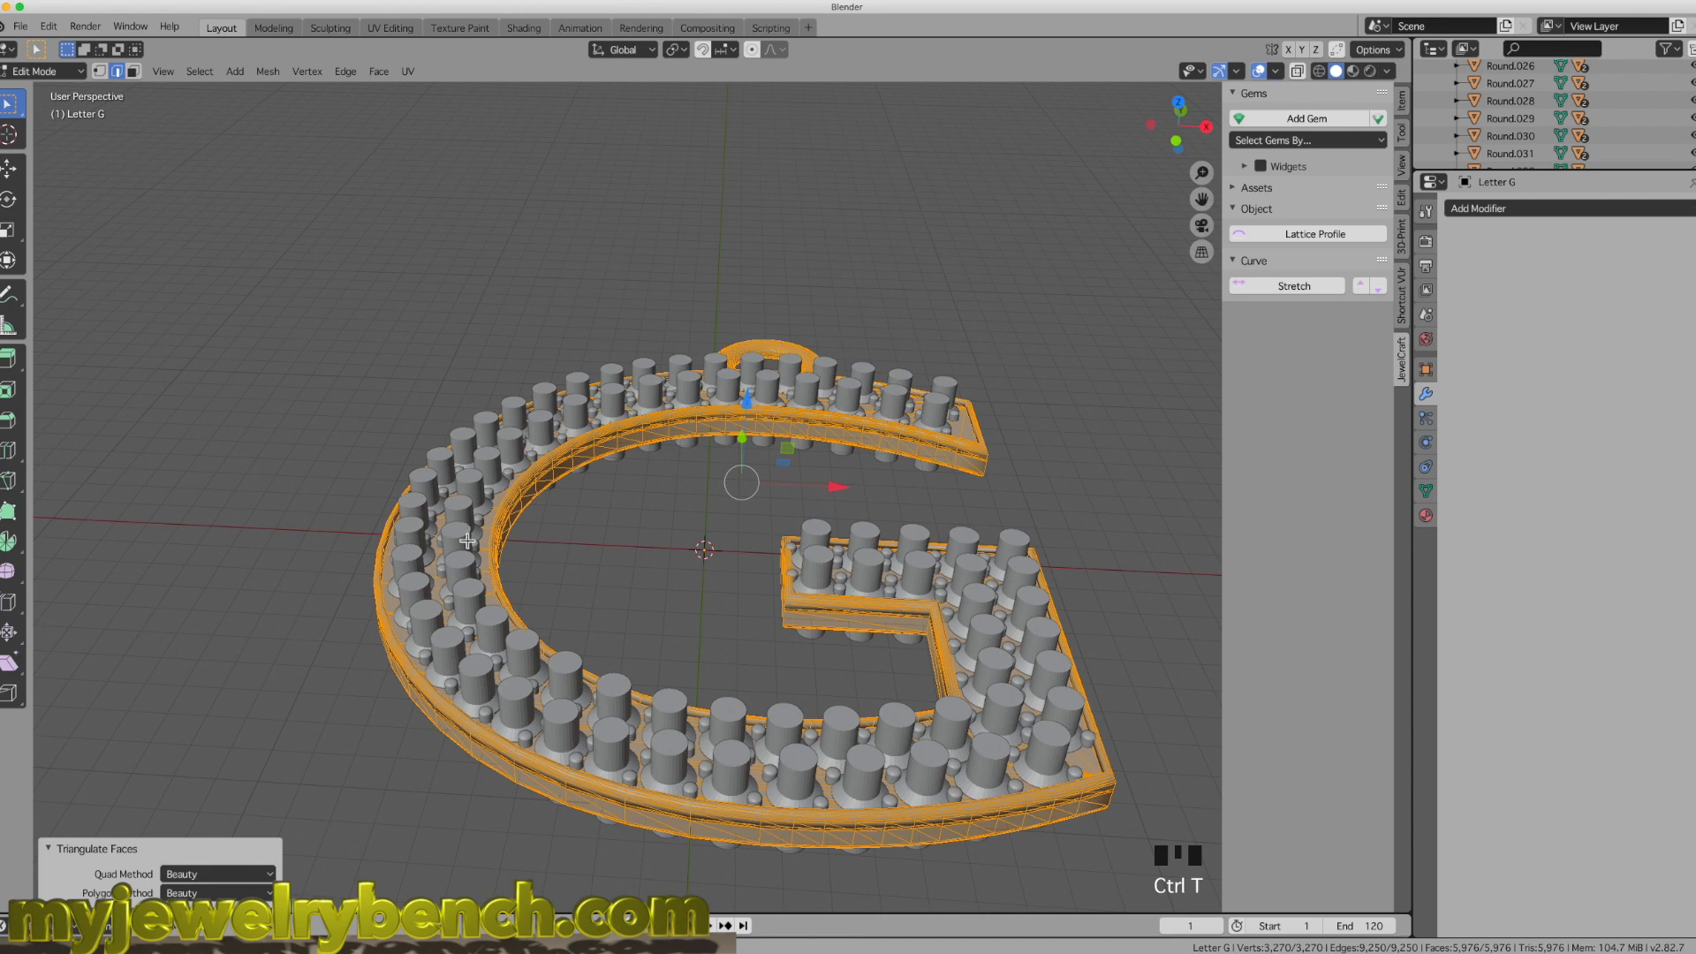
pyautogui.moveTo(995, 598); pyautogui.dragTo(972, 649, button='middle')
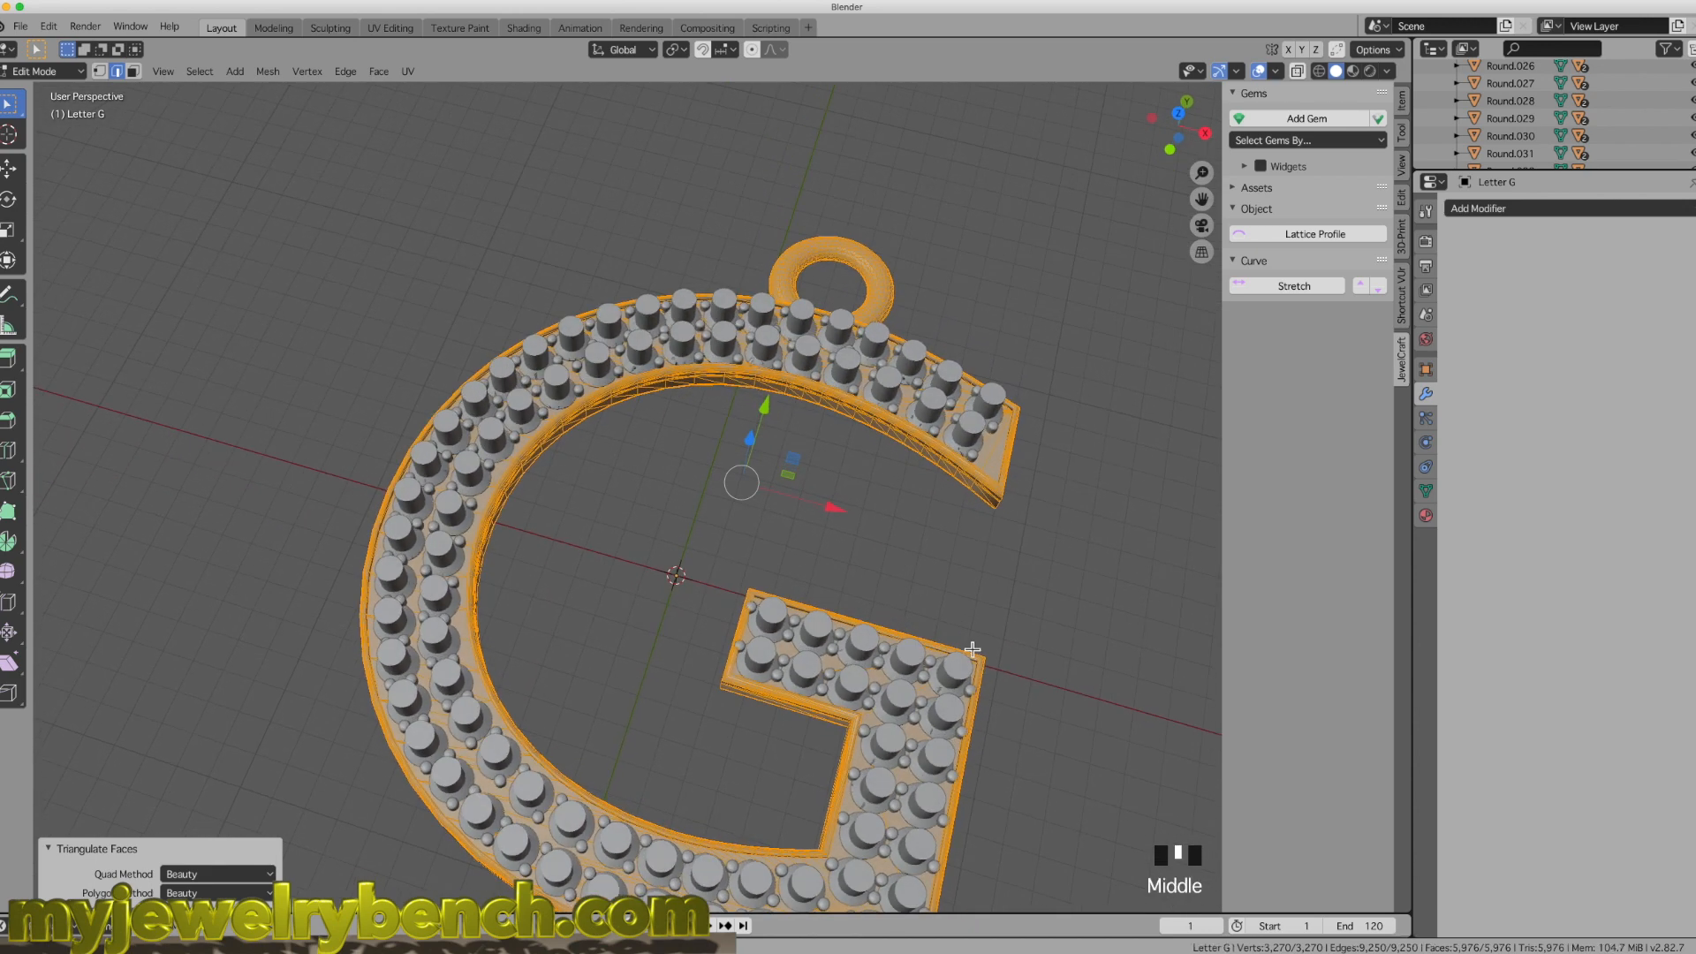
pyautogui.moveTo(634, 422); pyautogui.dragTo(751, 391, button='middle')
# Step: Try moving the letter G mesh 2.8 mm up along Z, undo the move and return to Object Mode
pyautogui.moveTo(769, 402)
pyautogui.mouseDown()
pyautogui.moveTo(751, 402)
pyautogui.moveTo(739, 309)
pyautogui.moveTo(751, 389)
pyautogui.mouseUp()
pyautogui.moveTo(751, 389); pyautogui.dragTo(733, 350, button='middle')
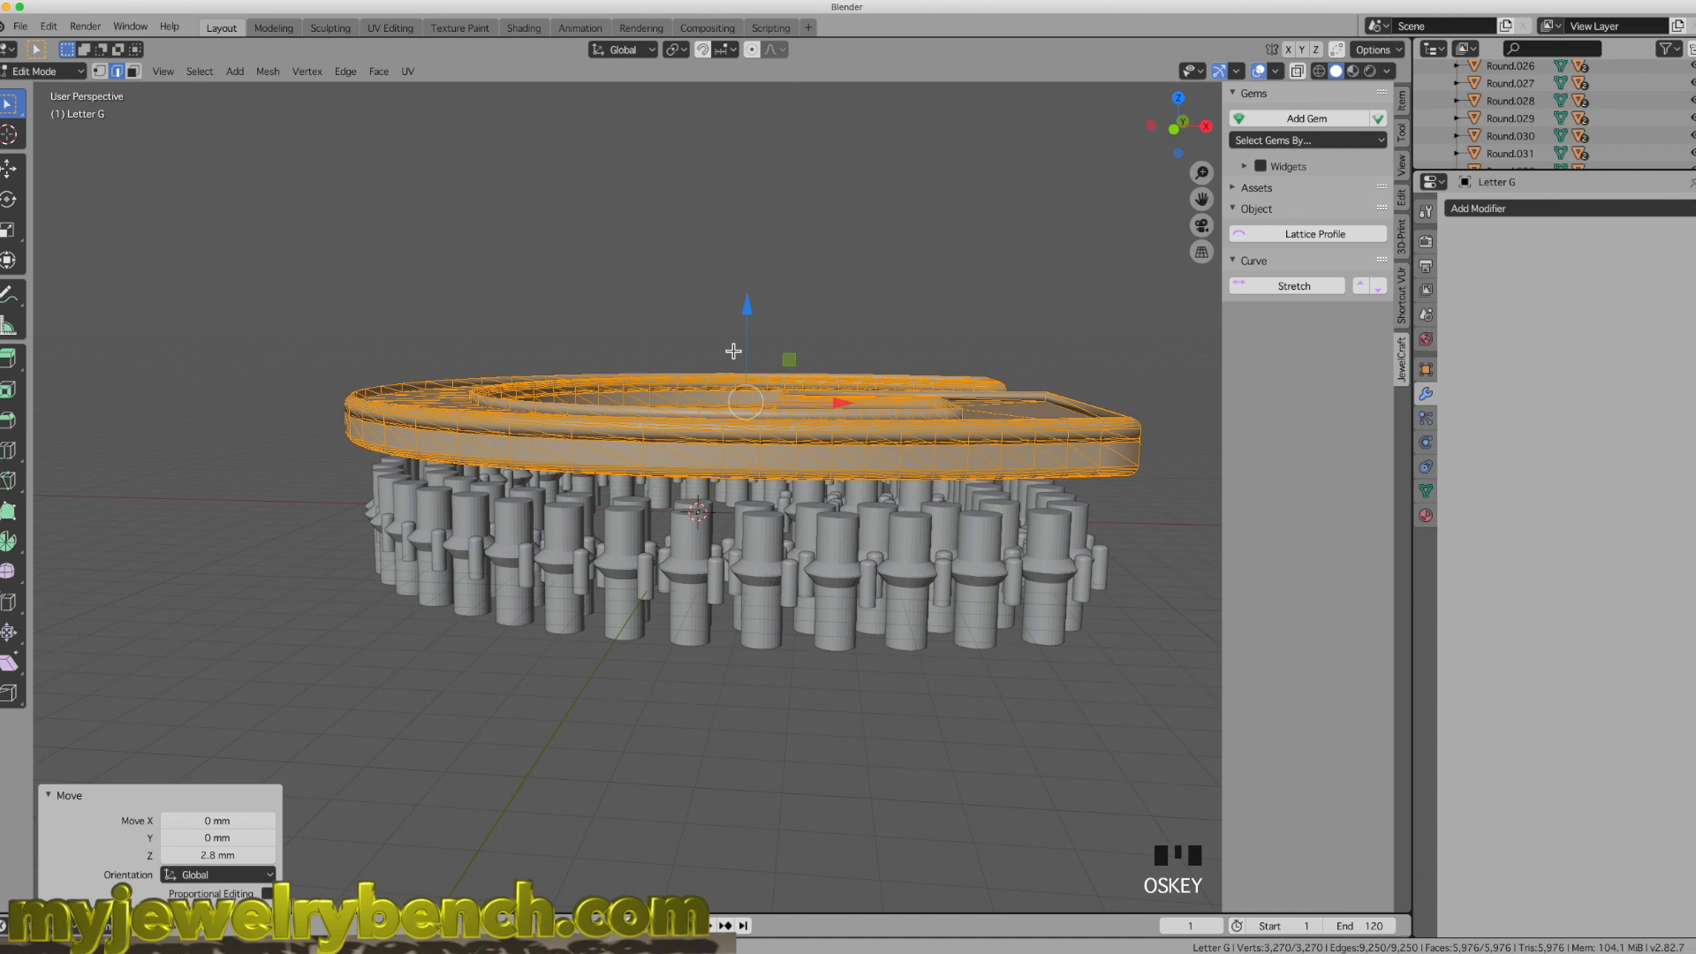
pyautogui.press('super+z')
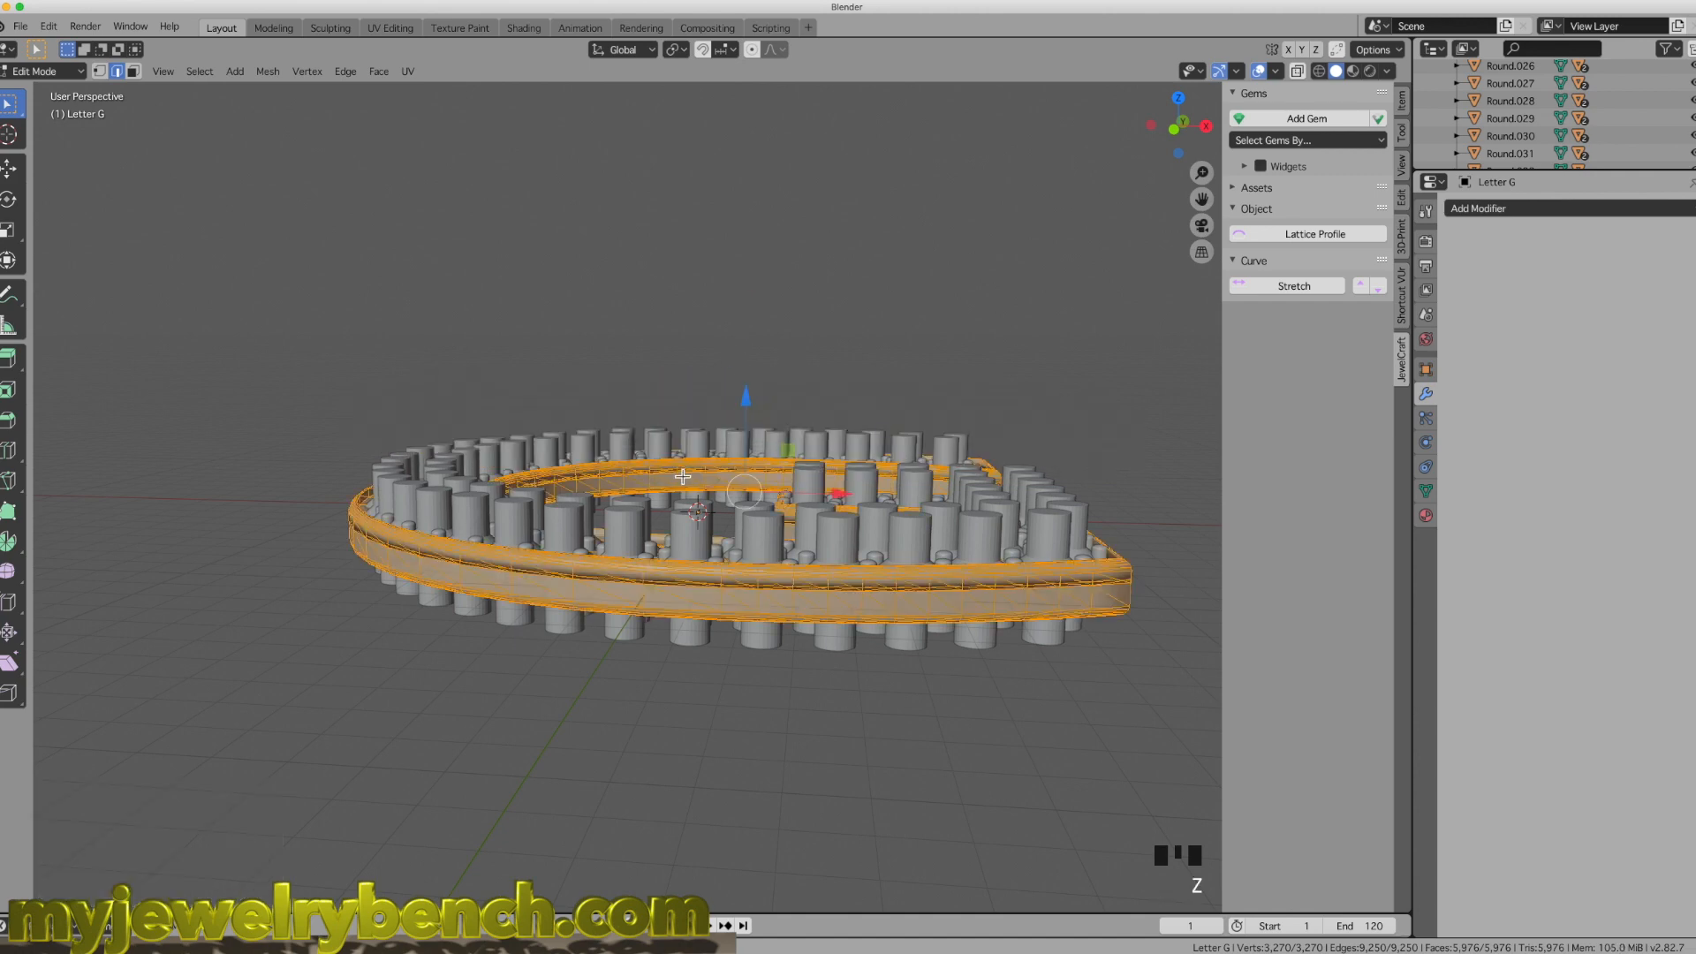
pyautogui.press('Tab')
# Step: Select the ten cutters on the letter's crossbar and adjoining corner, and add the letter G as the active object
pyautogui.moveTo(682, 477); pyautogui.dragTo(631, 477, button='middle')
pyautogui.click(608, 511)
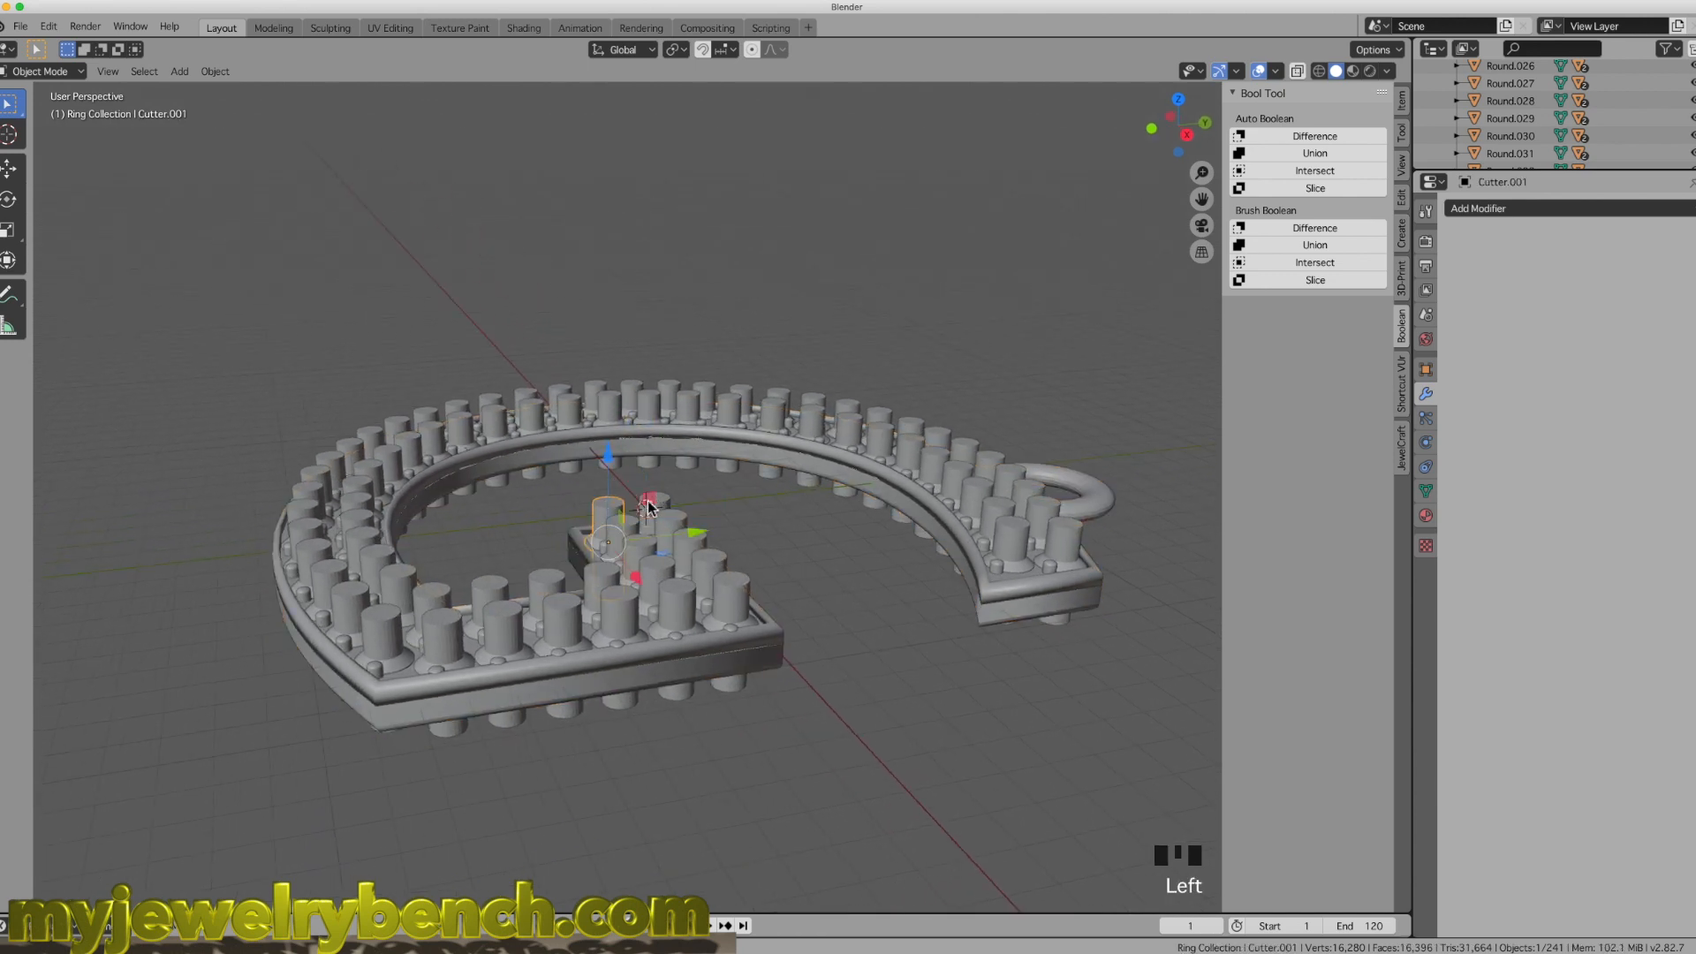
pyautogui.moveTo(647, 506); pyautogui.dragTo(673, 479, button='middle')
pyautogui.keyDown('shift'); pyautogui.click(651, 500); pyautogui.keyUp('shift')
pyautogui.keyDown('shift'); pyautogui.click(676, 528); pyautogui.keyUp('shift')
pyautogui.keyDown('shift'); pyautogui.click(627, 540); pyautogui.keyUp('shift')
pyautogui.keyDown('shift'); pyautogui.click(649, 561); pyautogui.keyUp('shift')
pyautogui.keyDown('shift'); pyautogui.click(698, 555); pyautogui.keyUp('shift')
pyautogui.keyDown('shift'); pyautogui.click(723, 577); pyautogui.keyUp('shift')
pyautogui.keyDown('shift'); pyautogui.click(660, 586); pyautogui.keyUp('shift')
pyautogui.keyDown('shift'); pyautogui.click(689, 623); pyautogui.keyUp('shift')
pyautogui.keyDown('shift'); pyautogui.click(744, 612); pyautogui.keyUp('shift')
pyautogui.moveTo(797, 558); pyautogui.dragTo(767, 538, button='middle')
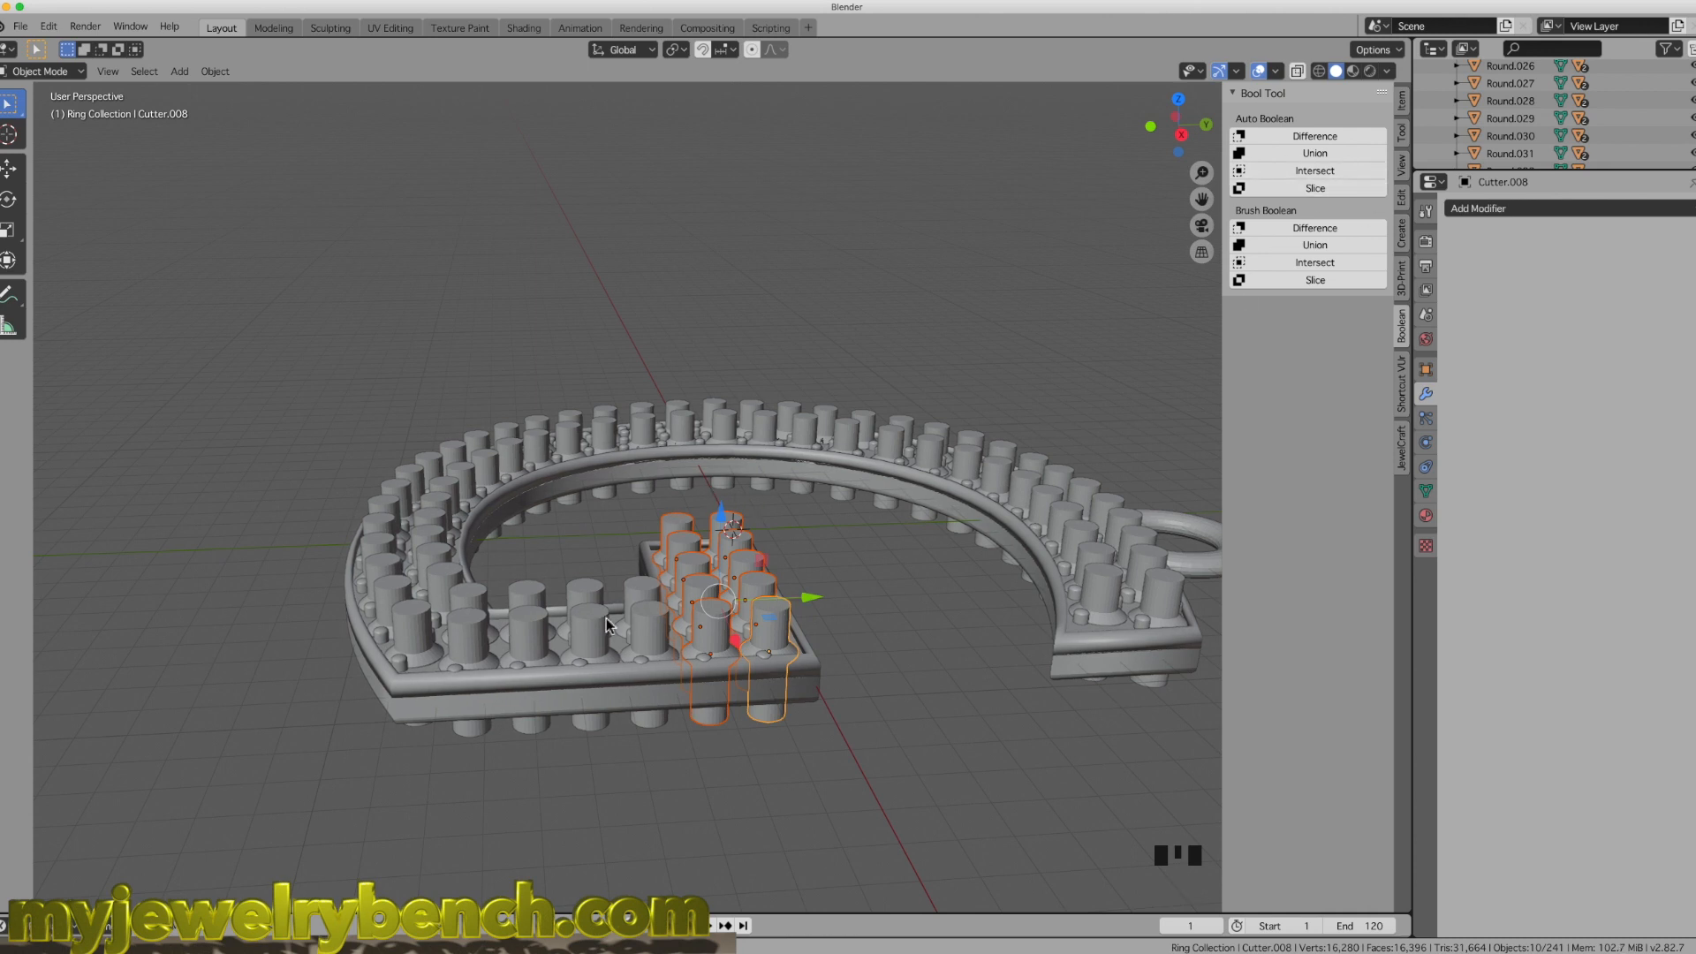
pyautogui.keyDown('shift'); pyautogui.click(621, 683); pyautogui.keyUp('shift')
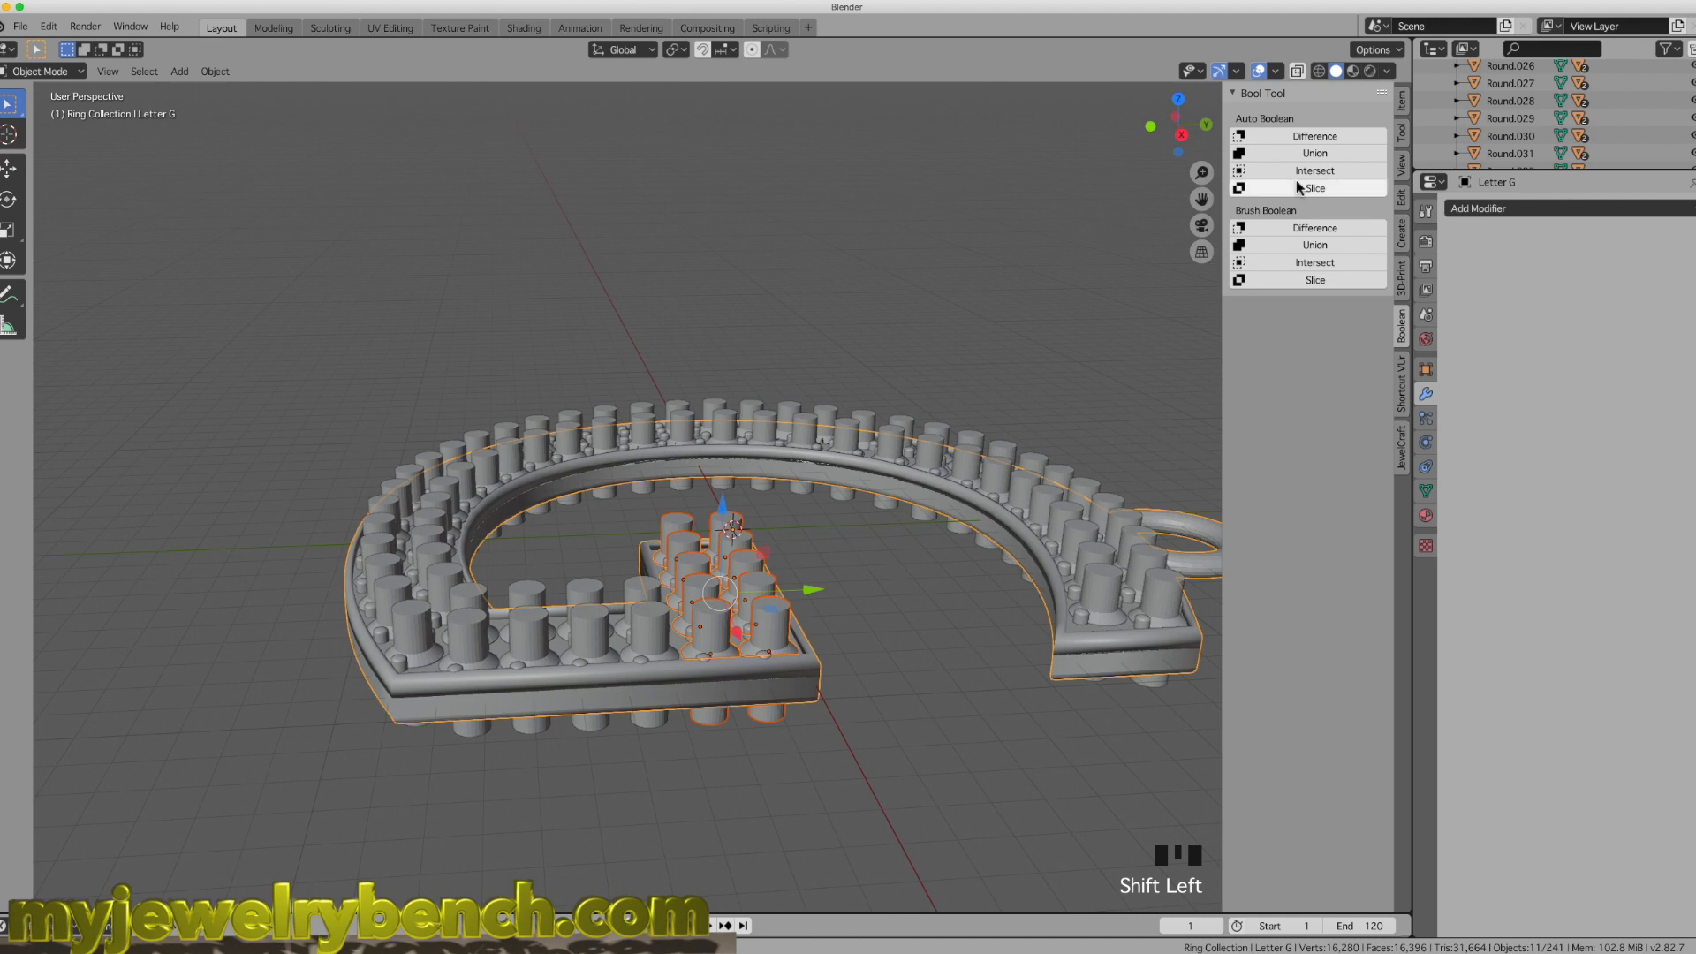
# Step: Try a Brush Boolean Difference of the ten selected cutters on the letter G, inspect the seats up close and undo it
pyautogui.click(1322, 235)
pyautogui.moveTo(802, 555); pyautogui.dragTo(749, 337, button='middle')
pyautogui.scroll(6, 711, 643)
pyautogui.scroll(2, 706, 649)
pyautogui.moveTo(706, 649); pyautogui.dragTo(718, 605, button='middle')
pyautogui.scroll(-2, 830, 392)
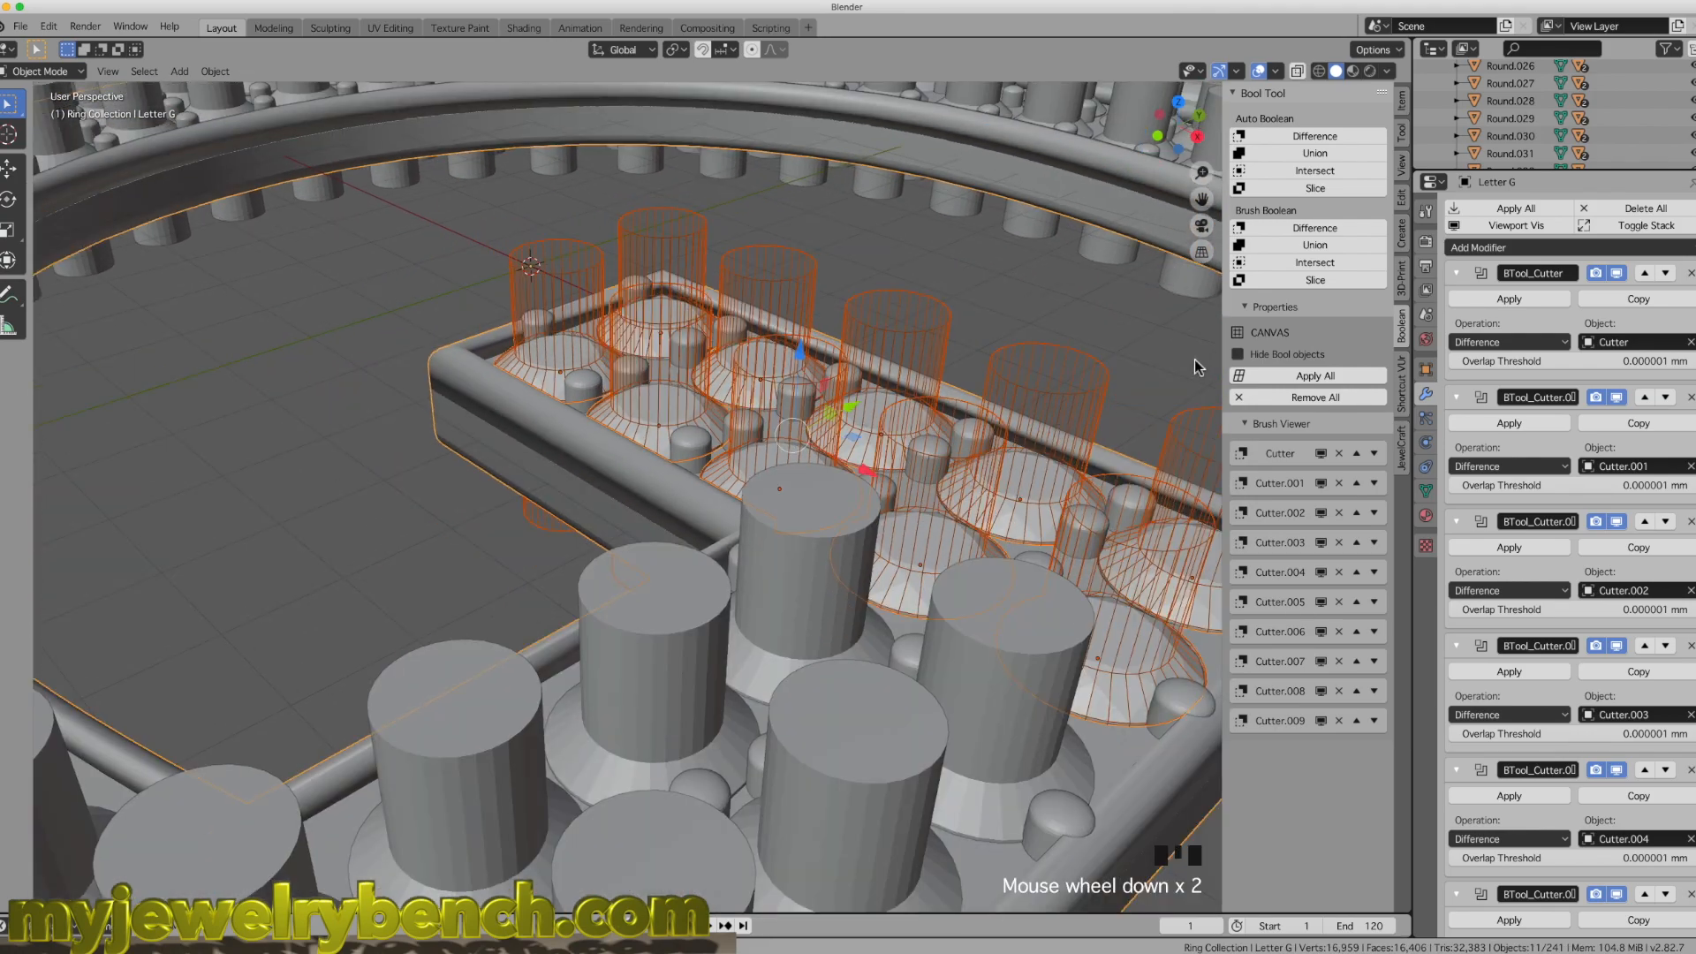
pyautogui.press('super+z')
# Step: Try an Auto Boolean Difference on the letter G with only the inner cutter at the crossbar's tip, and undo it
pyautogui.scroll(-4, 1009, 181)
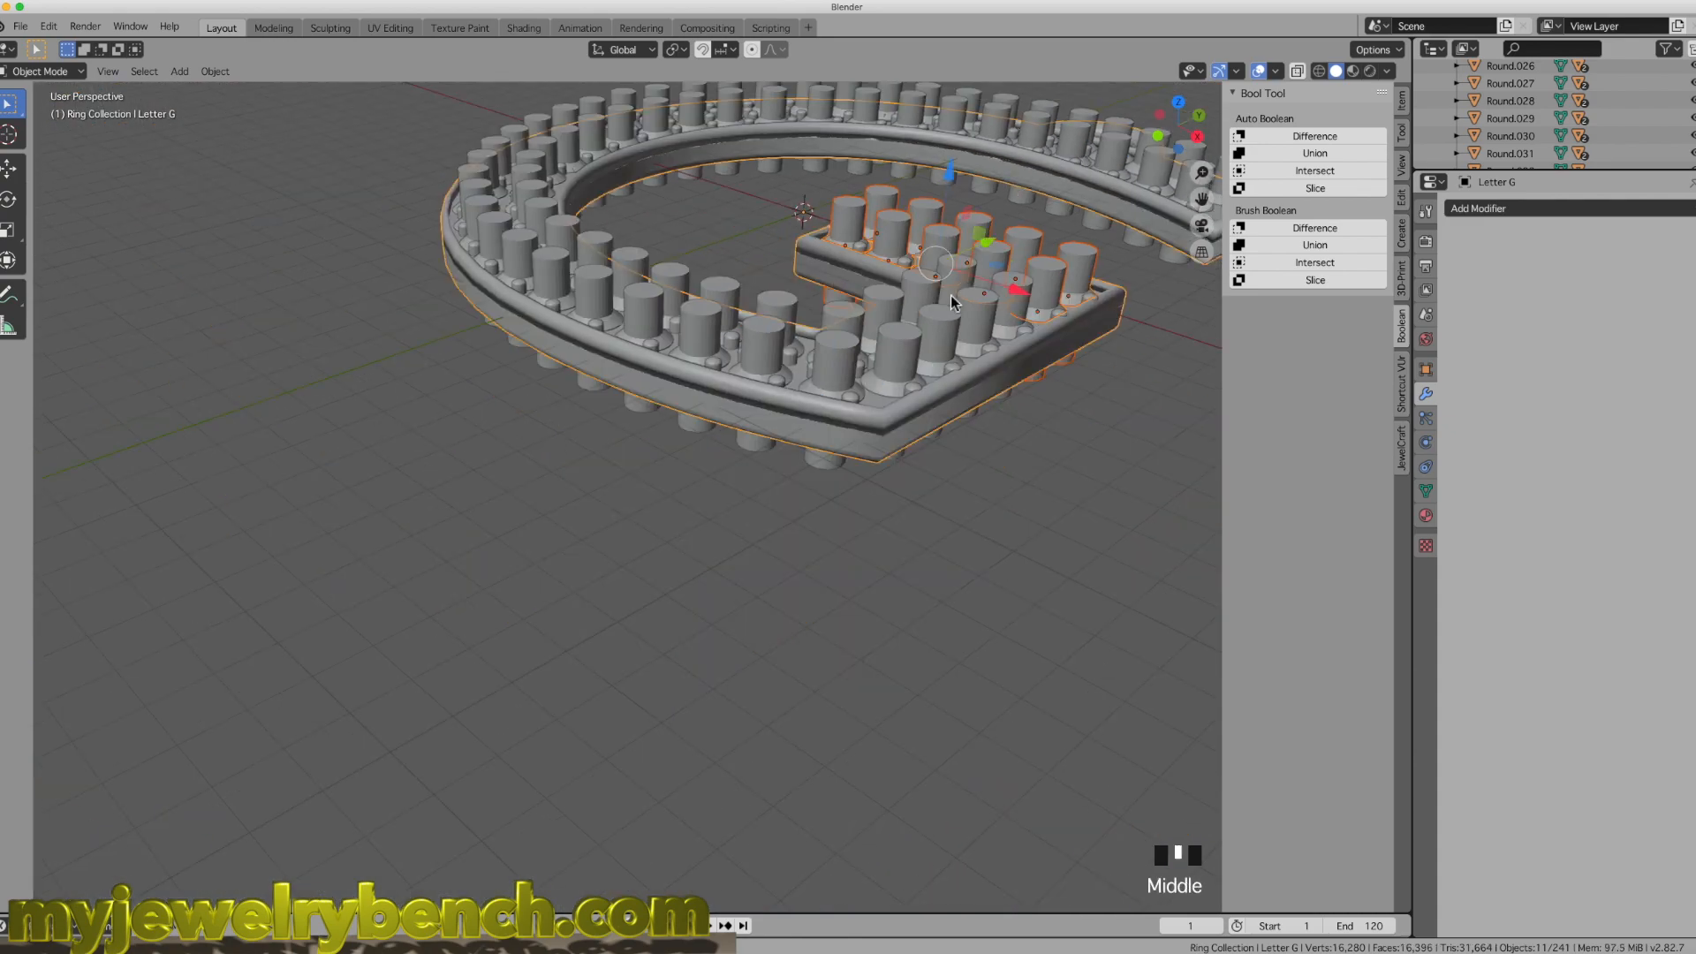
pyautogui.moveTo(959, 284); pyautogui.dragTo(548, 374, button='middle')
pyautogui.scroll(-3, 723, 338)
pyautogui.moveTo(723, 338); pyautogui.dragTo(527, 325, button='middle')
pyautogui.scroll(4, 821, 369)
pyautogui.moveTo(822, 369); pyautogui.dragTo(576, 289, button='middle')
pyautogui.click(505, 293)
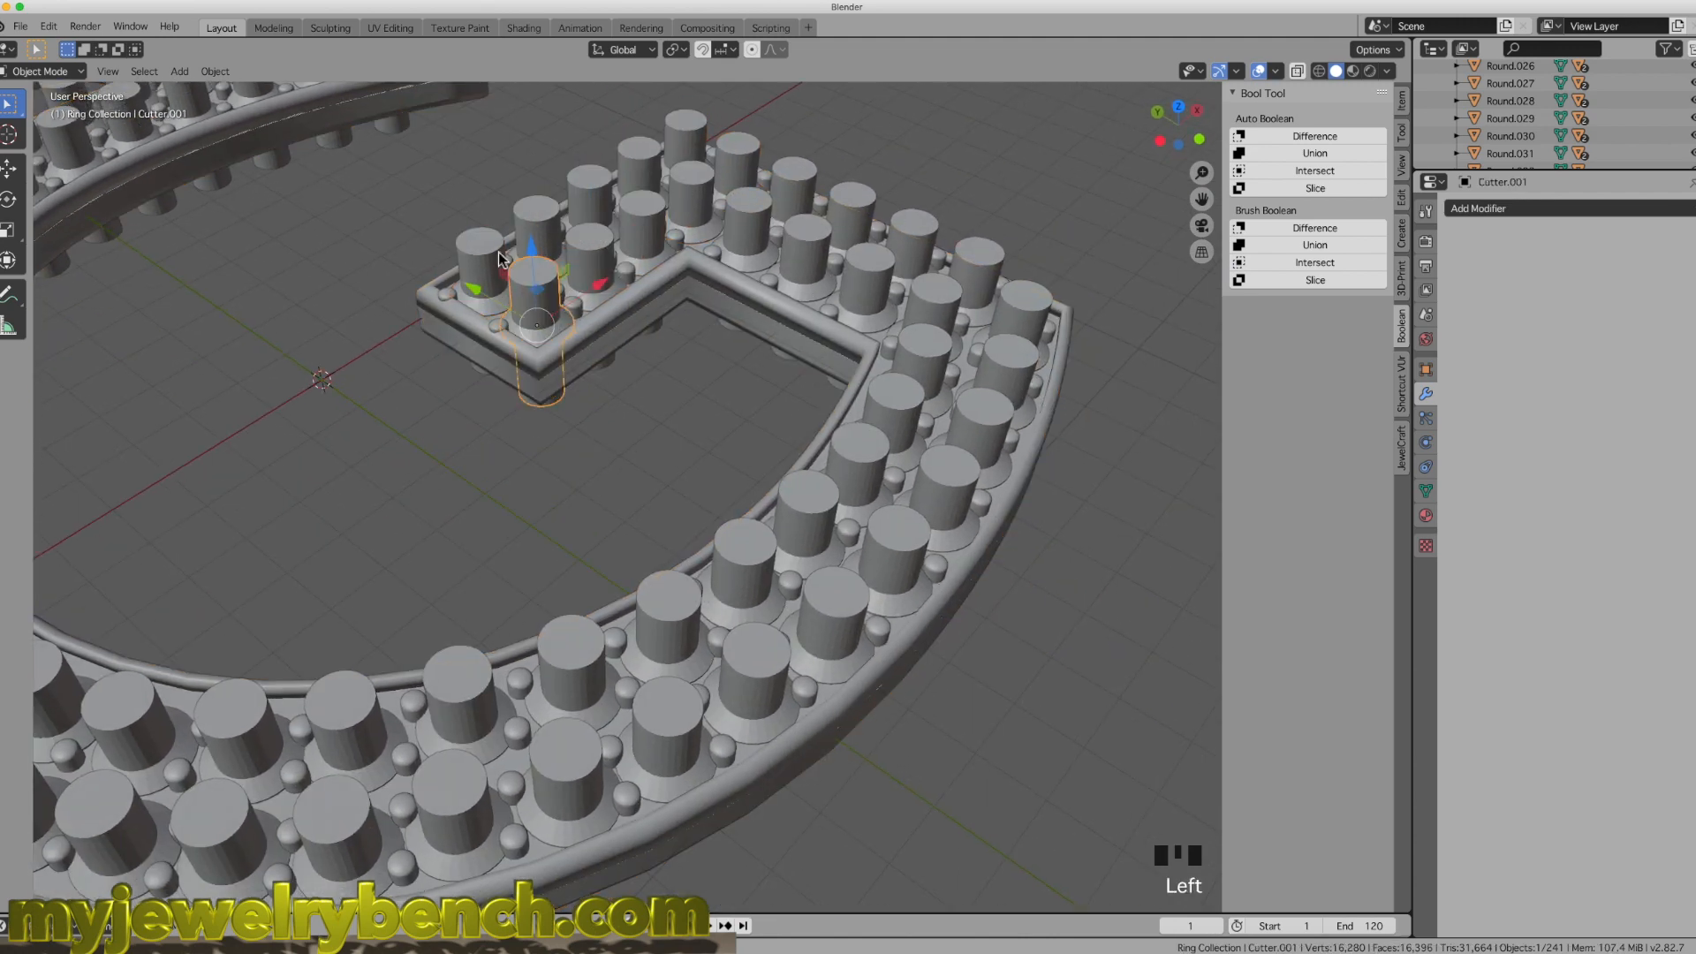
pyautogui.keyDown('shift'); pyautogui.click(616, 327); pyautogui.keyUp('shift')
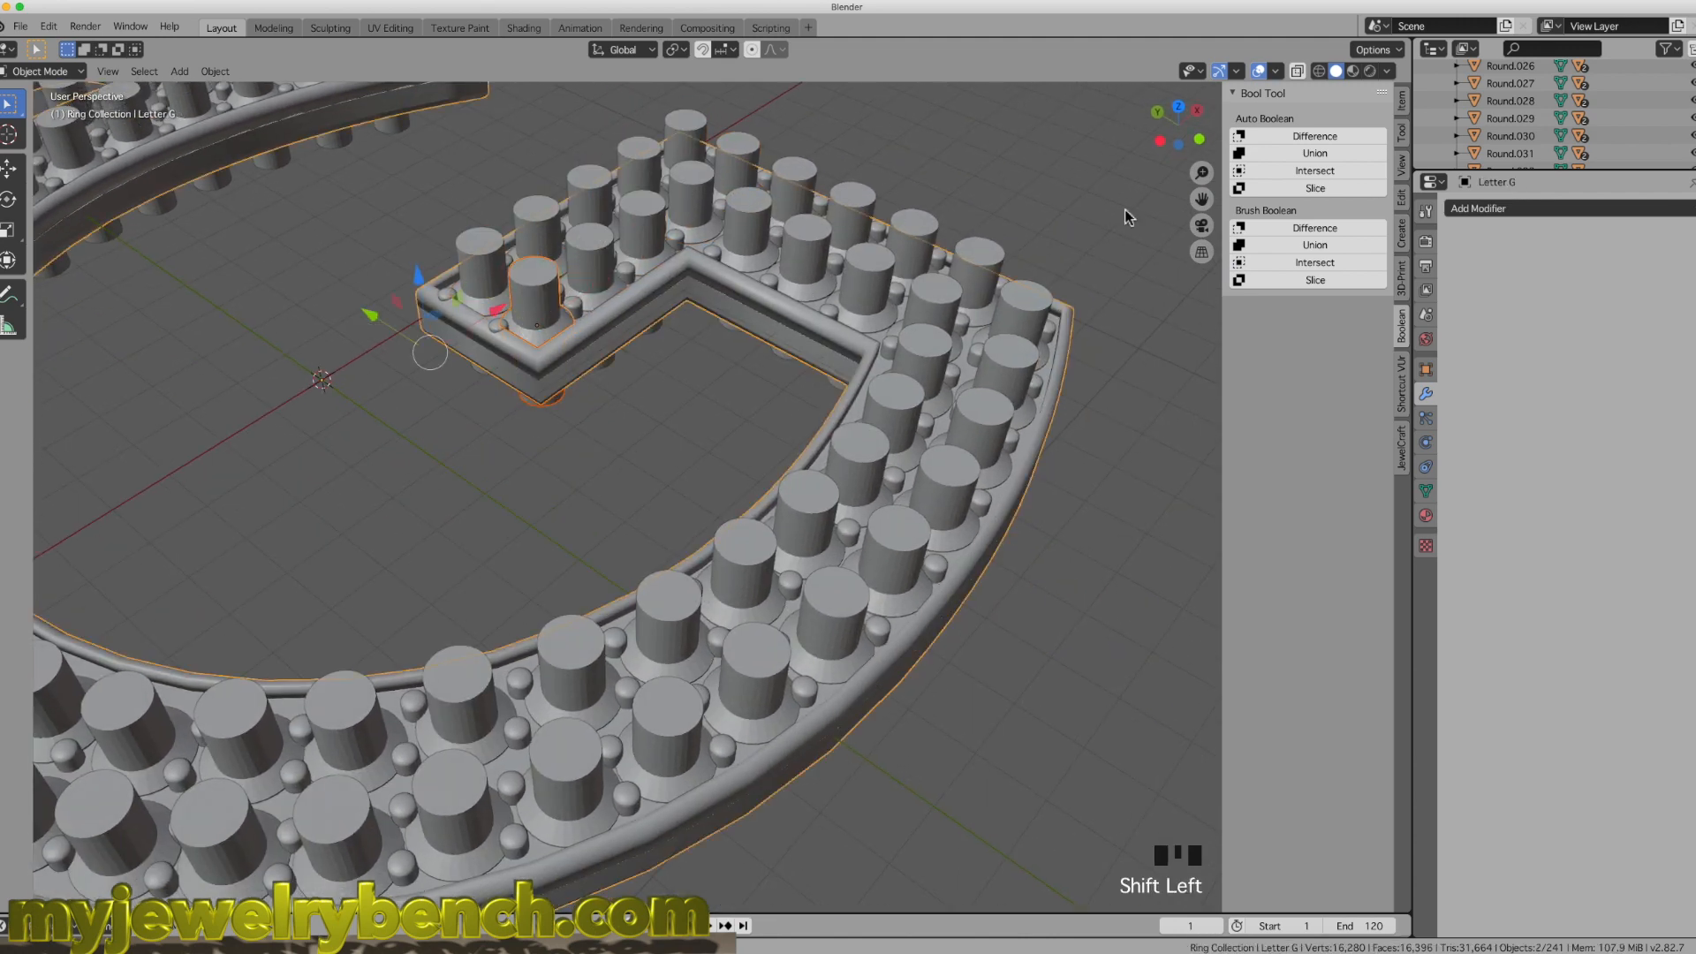
pyautogui.click(1315, 136)
pyautogui.moveTo(494, 336); pyautogui.dragTo(603, 466, button='middle')
pyautogui.press('super+z')
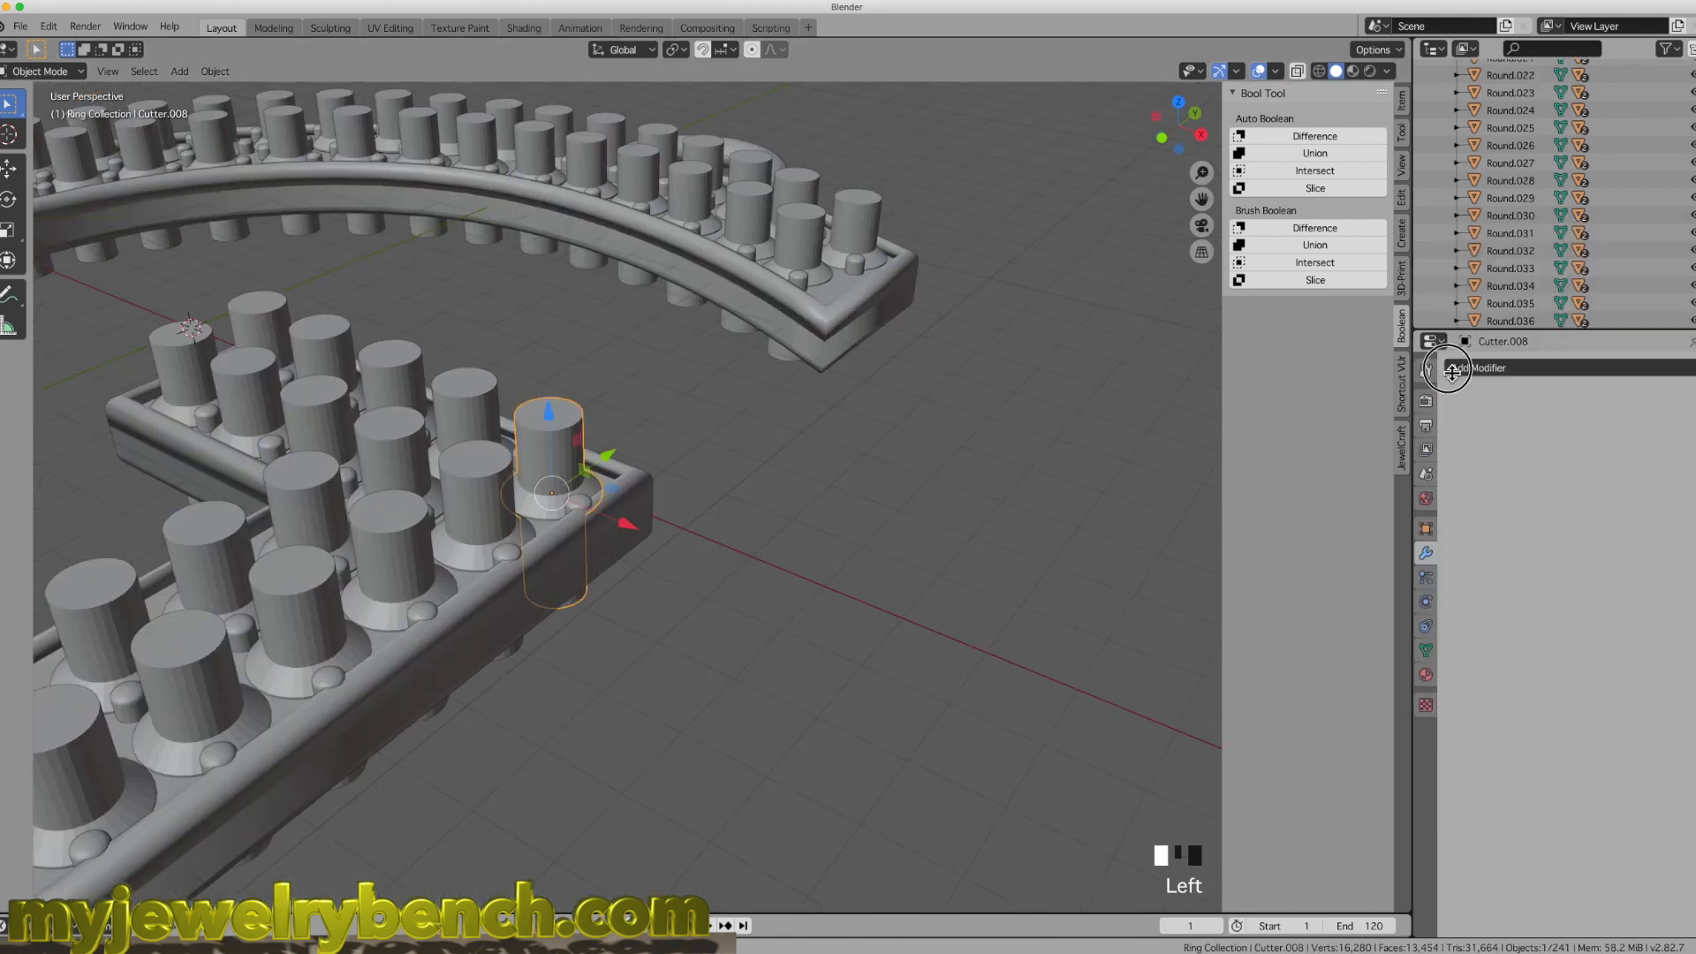
# Step: Enlarge the Outliner and look through the object list of the Ring Collection
pyautogui.moveTo(1458, 367); pyautogui.dragTo(1461, 825)
pyautogui.scroll(-3, 823, 343)
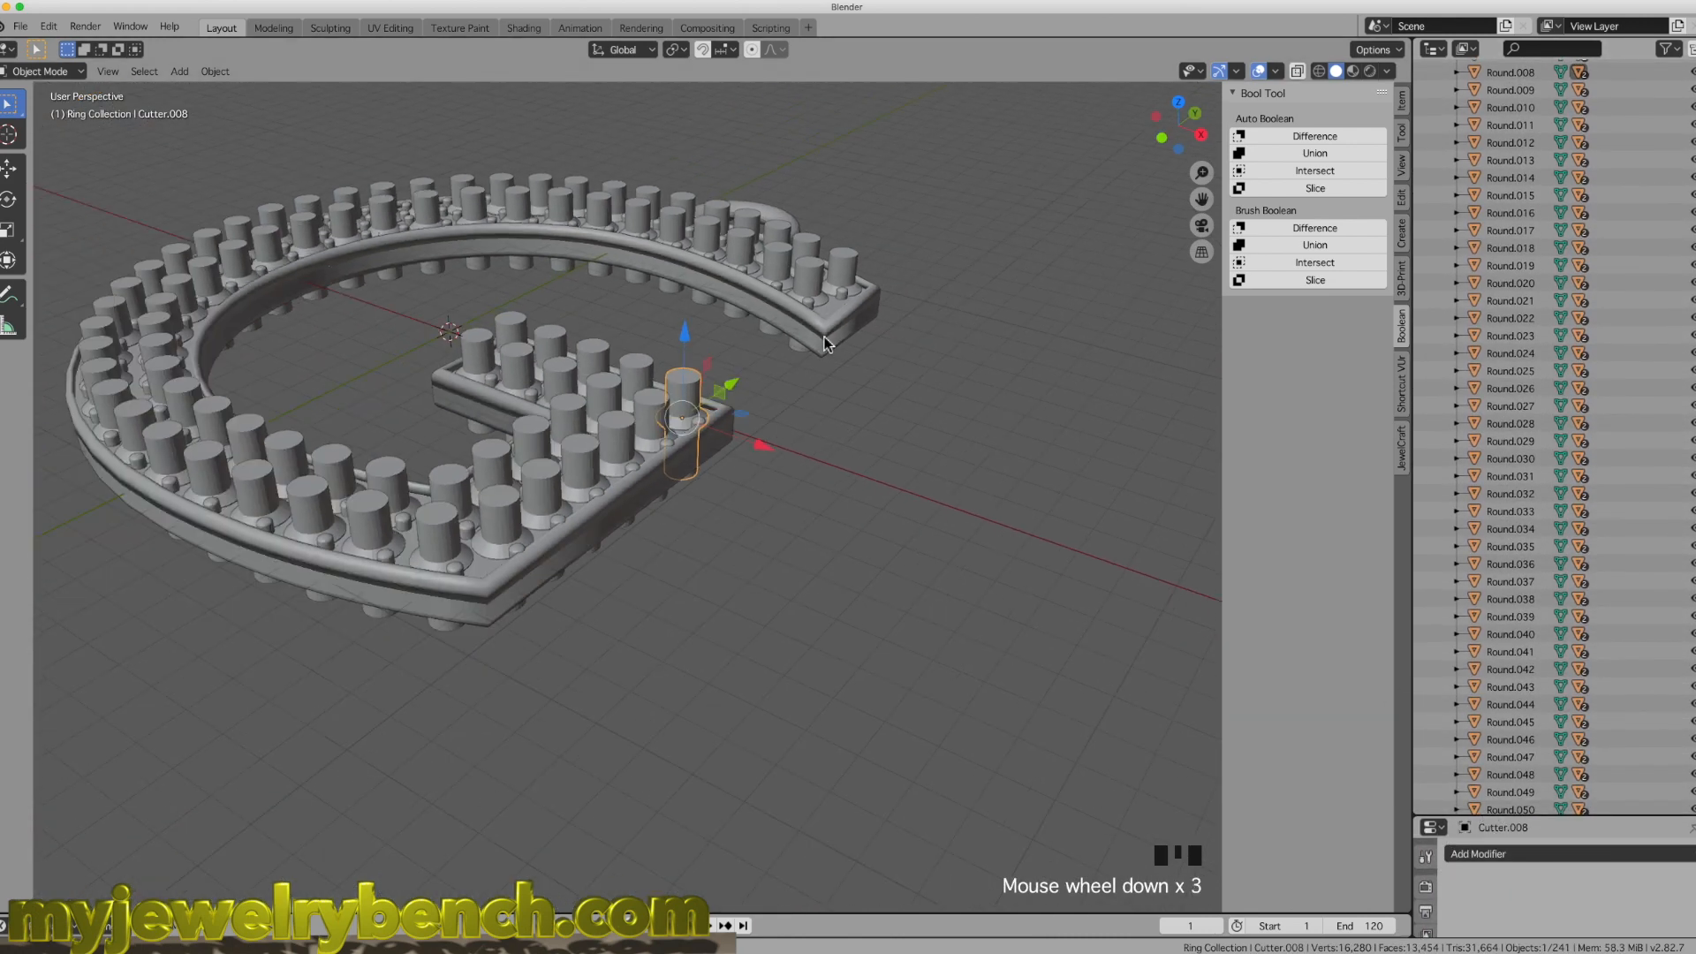
pyautogui.moveTo(499, 485); pyautogui.dragTo(550, 485, button='middle')
pyautogui.scroll(-2, 914, 412)
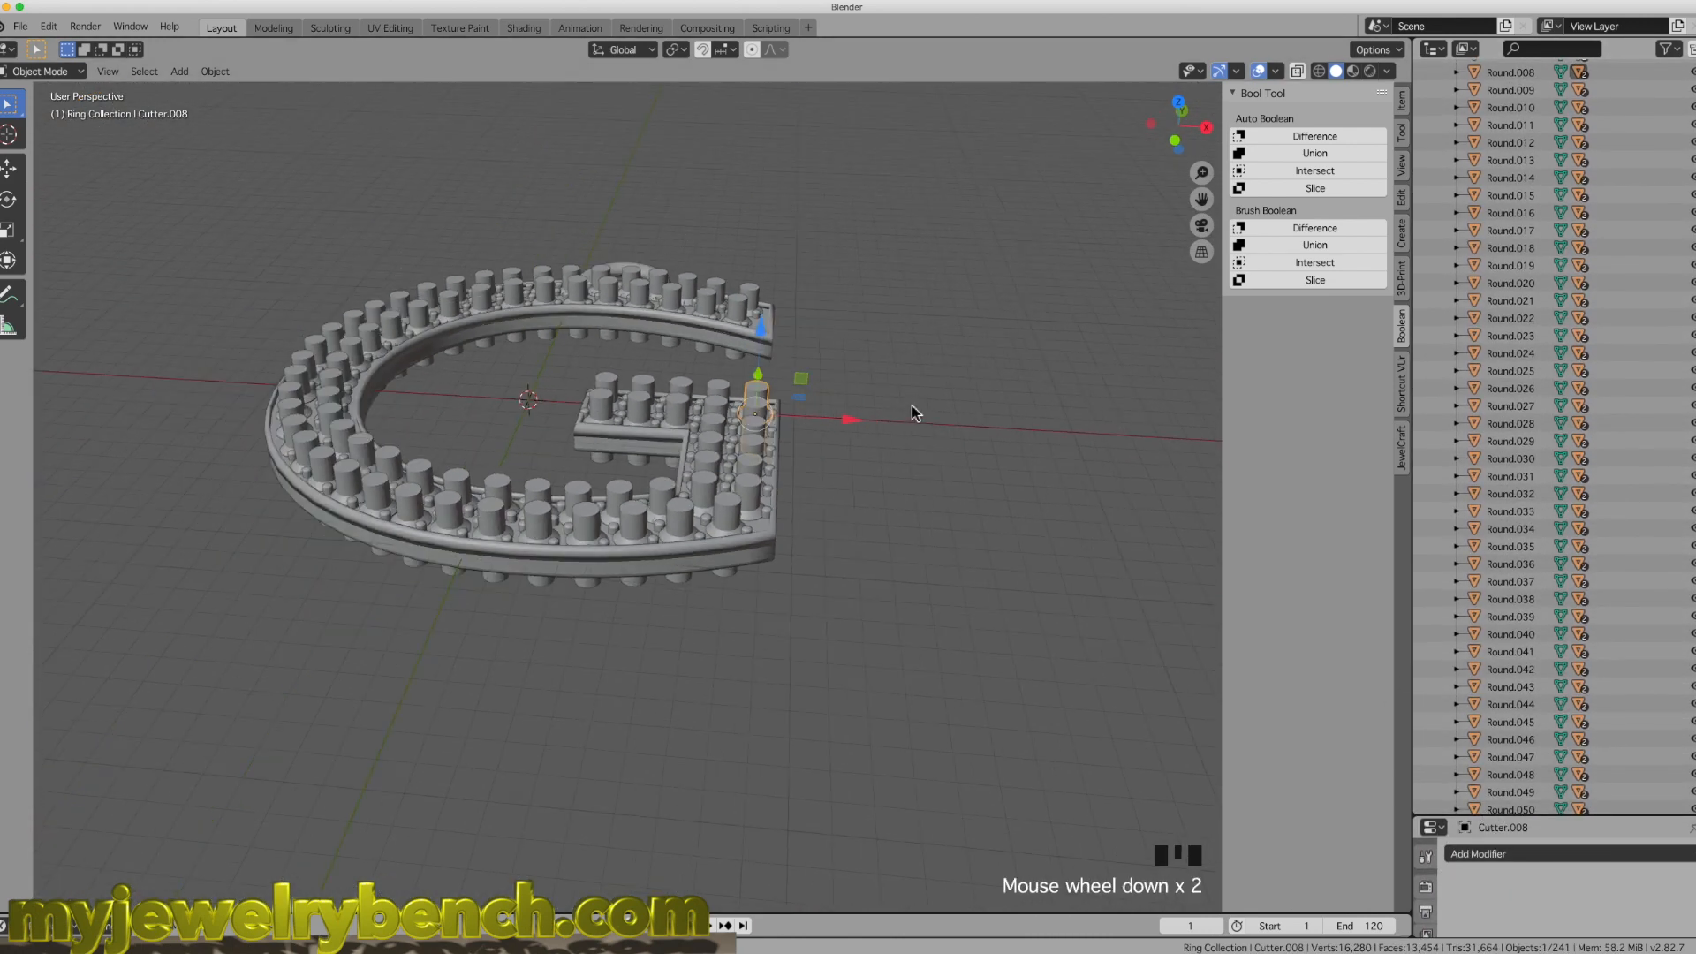
pyautogui.scroll(16, 1560, 449)
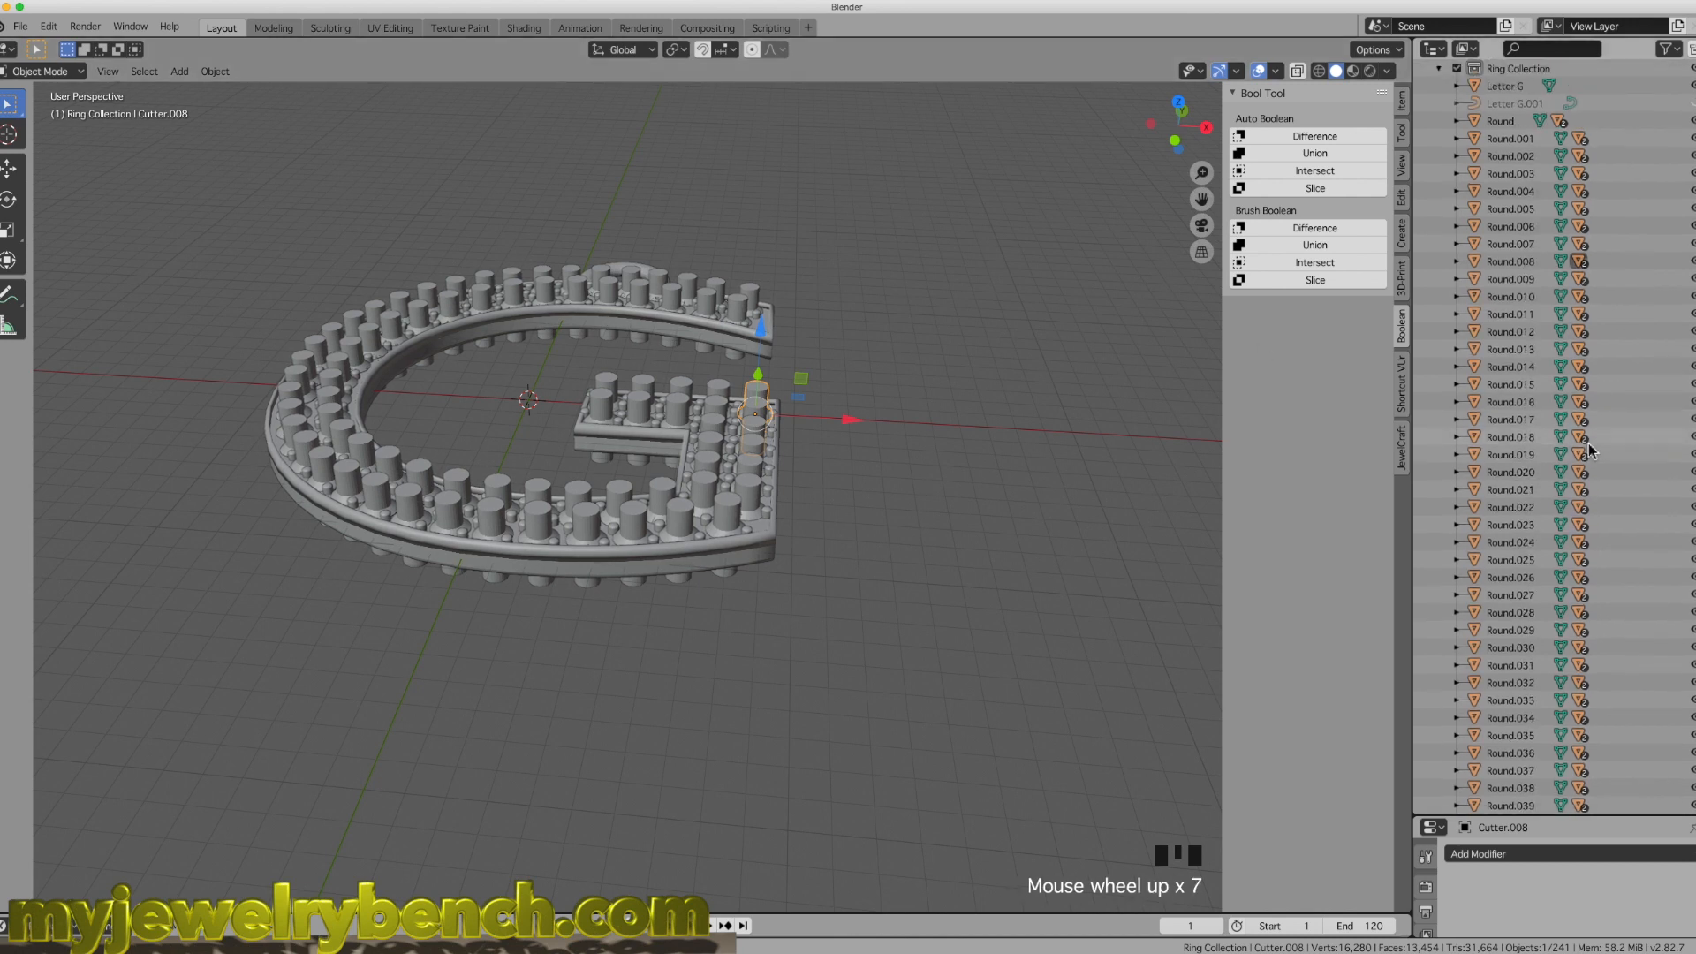
pyautogui.scroll(-20, 1645, 232)
pyautogui.scroll(-20, 1625, 305)
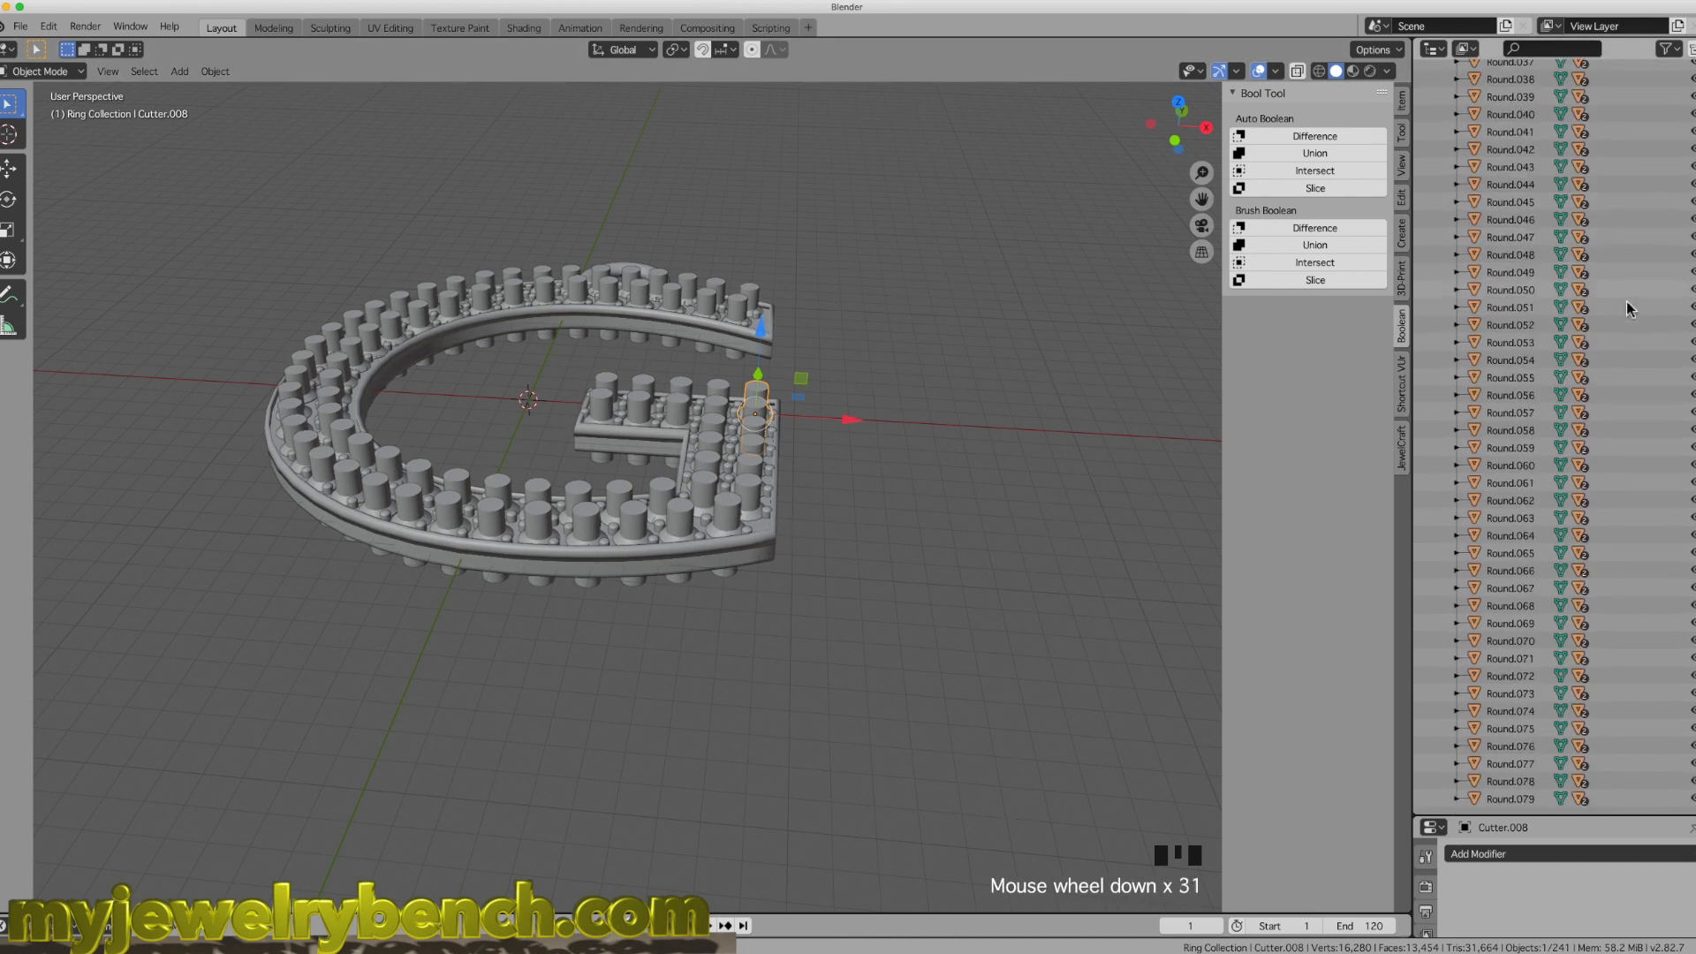
pyautogui.scroll(7, 1524, 669)
pyautogui.scroll(14, 1524, 669)
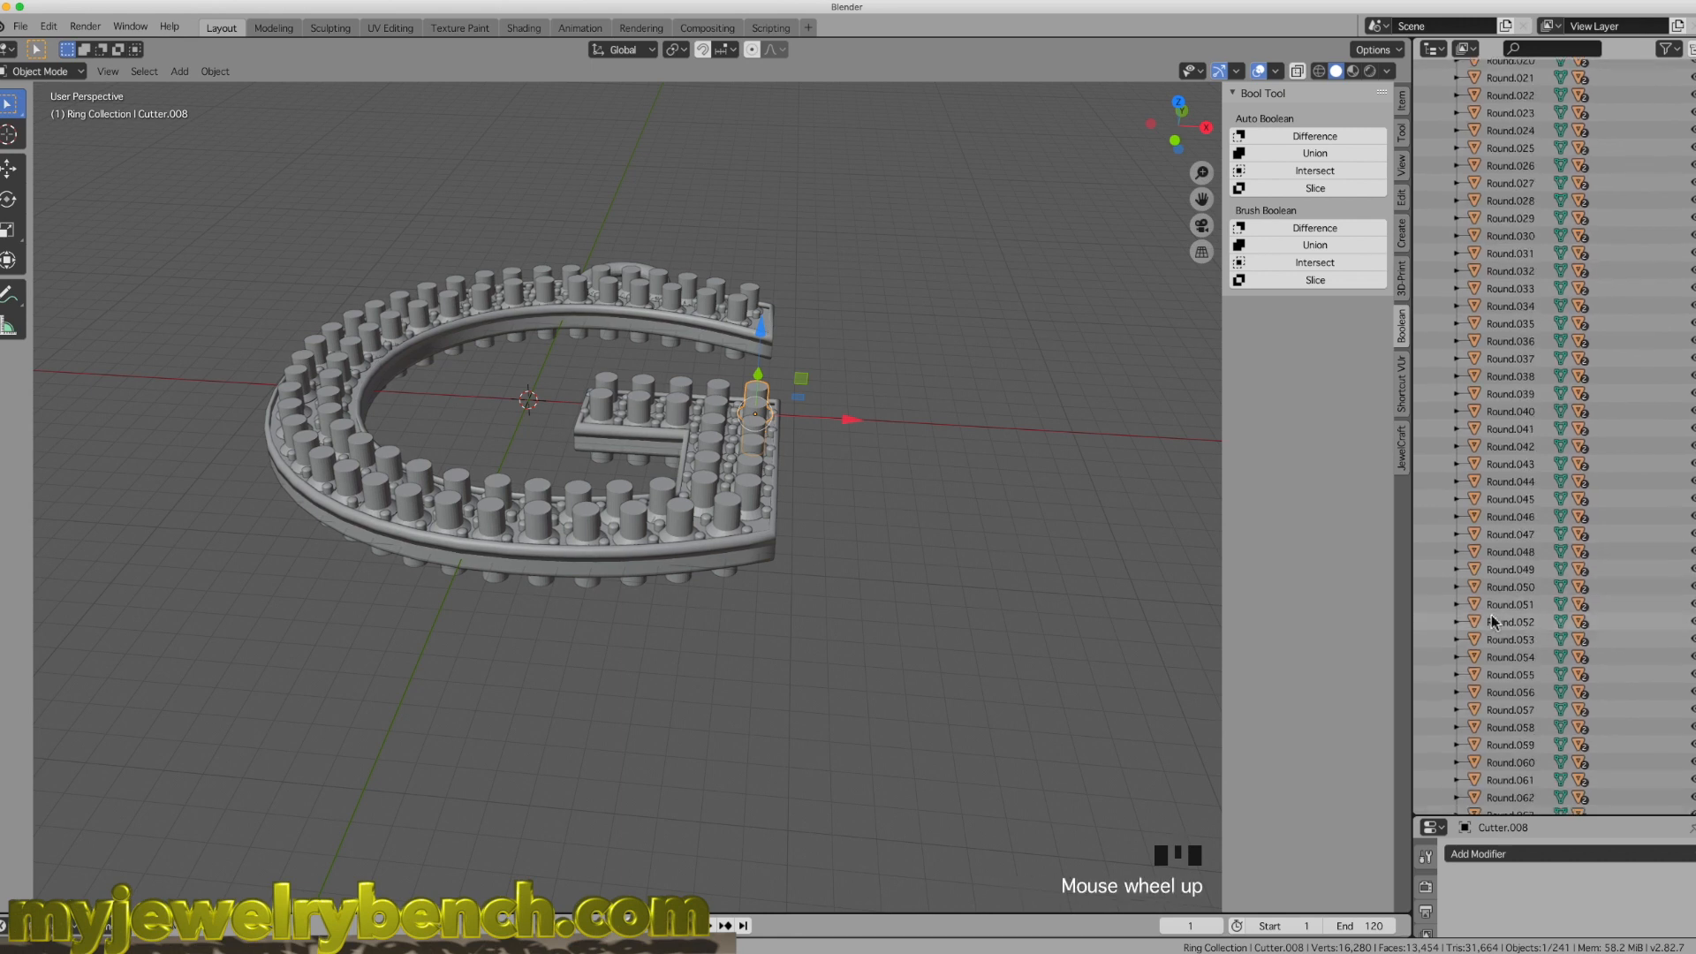
pyautogui.scroll(2, 1492, 621)
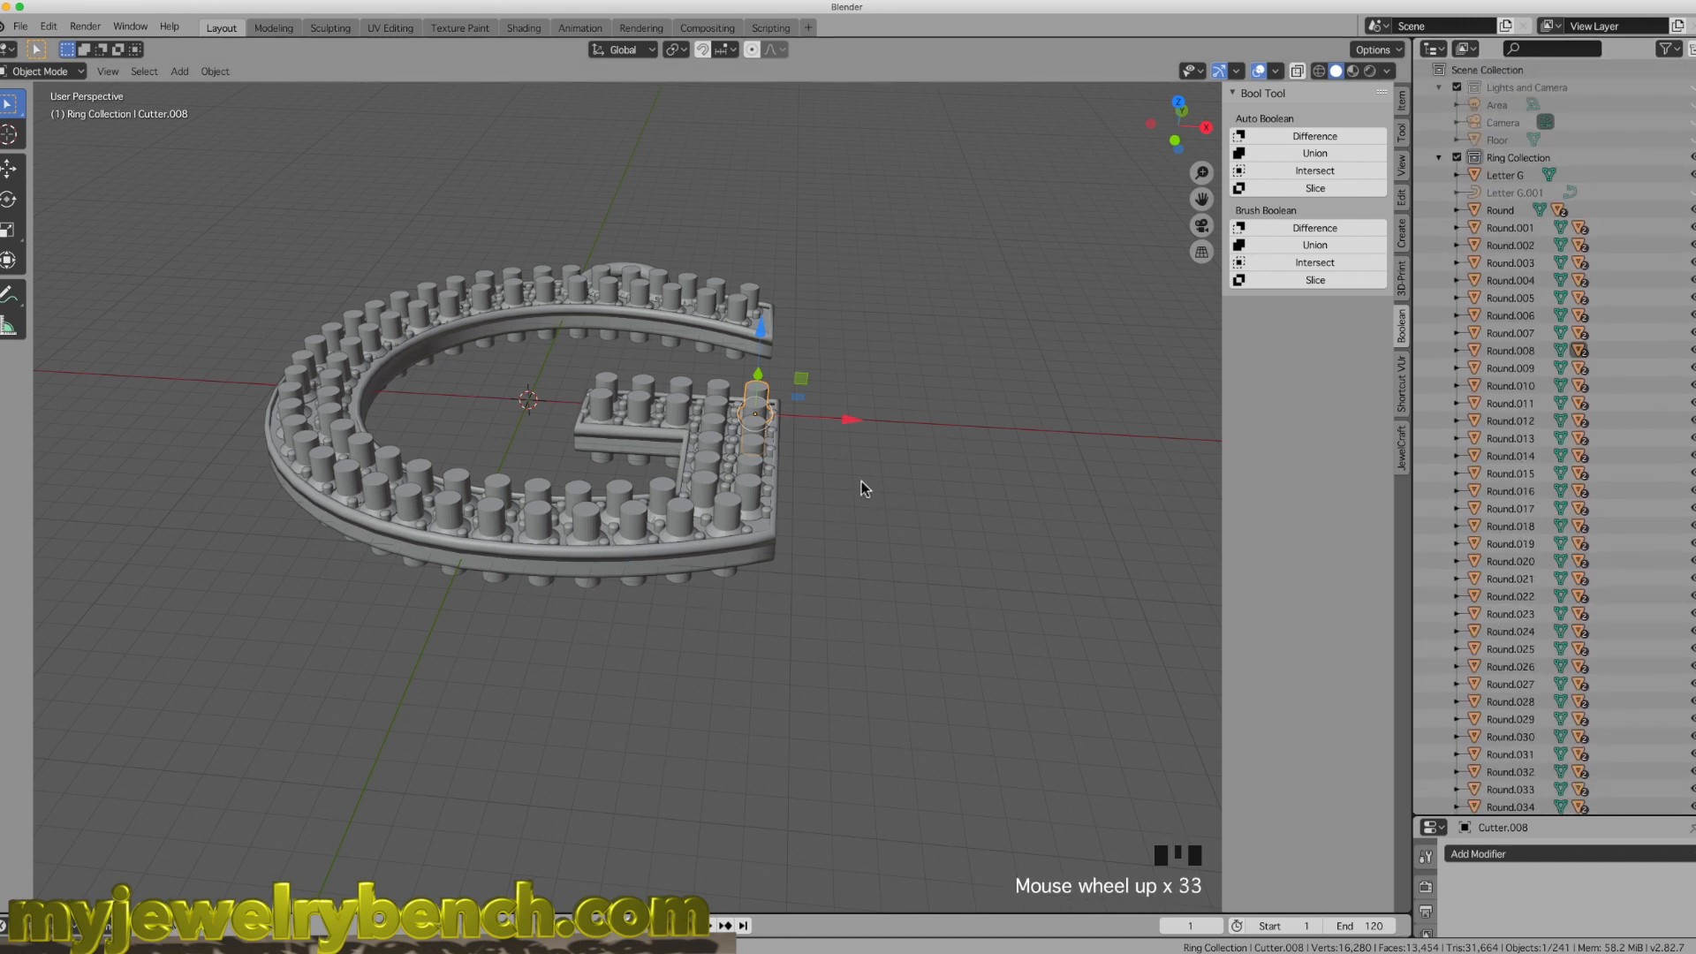
# Step: Merge the five prong sets around the letter's lower outer corner into the letter G with an Auto Boolean Union
pyautogui.click(772, 523)
pyautogui.scroll(4, 768, 524)
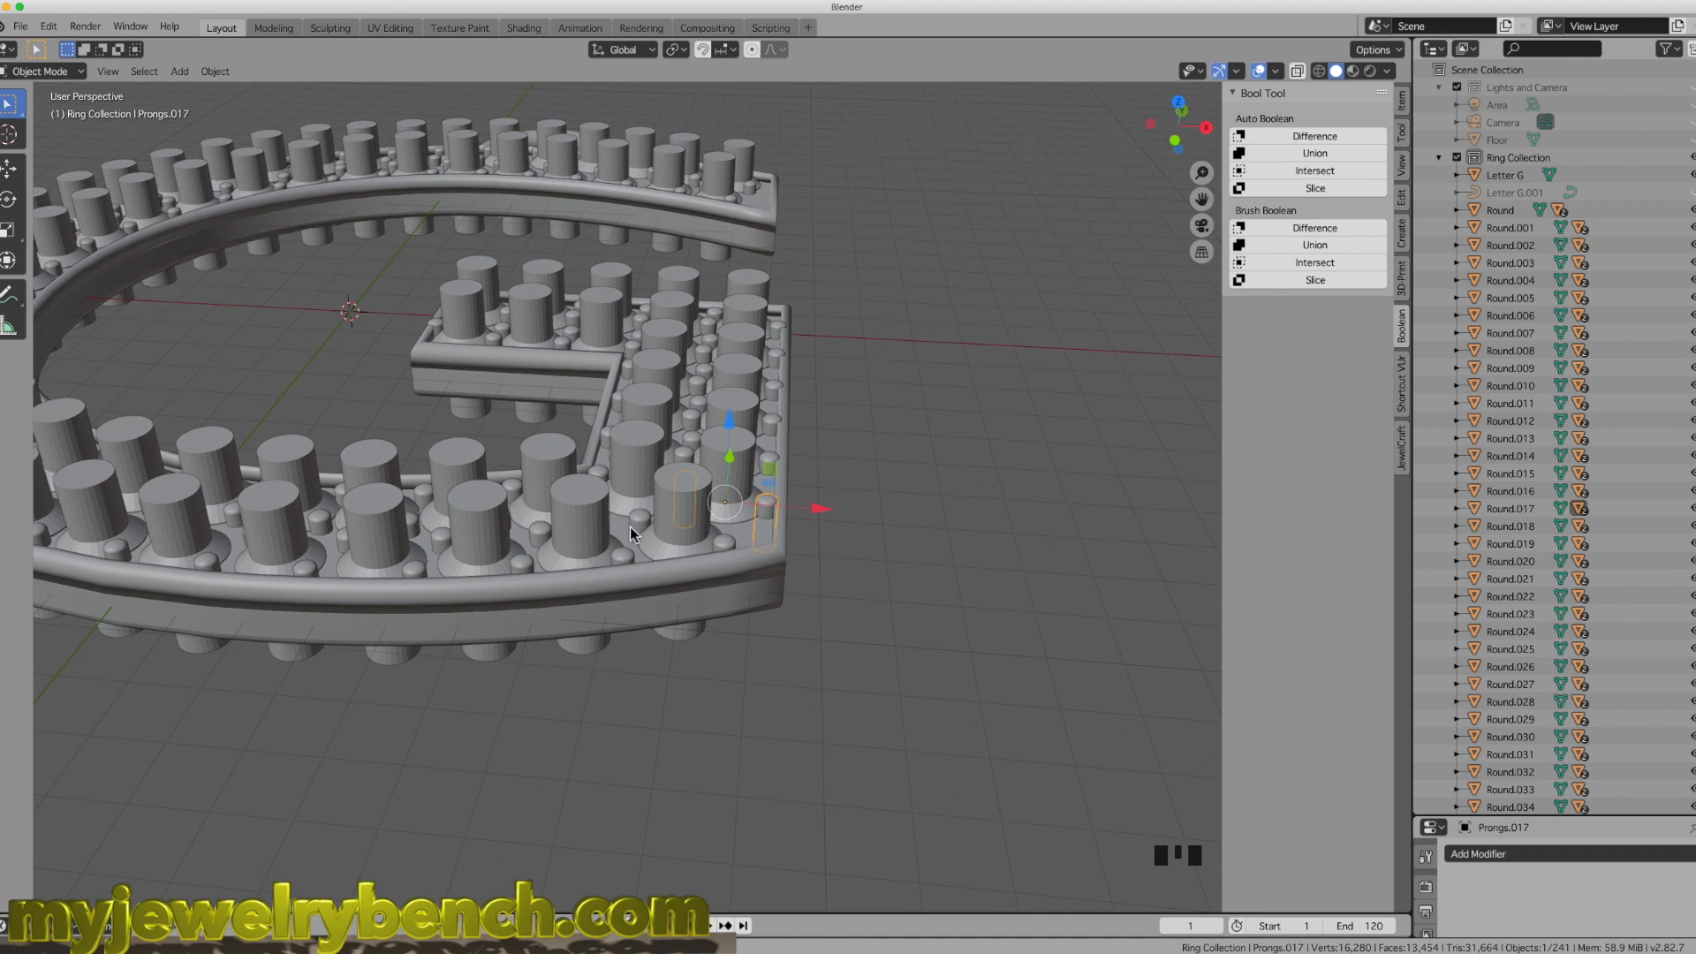
pyautogui.keyDown('shift'); pyautogui.click(698, 556); pyautogui.keyUp('shift')
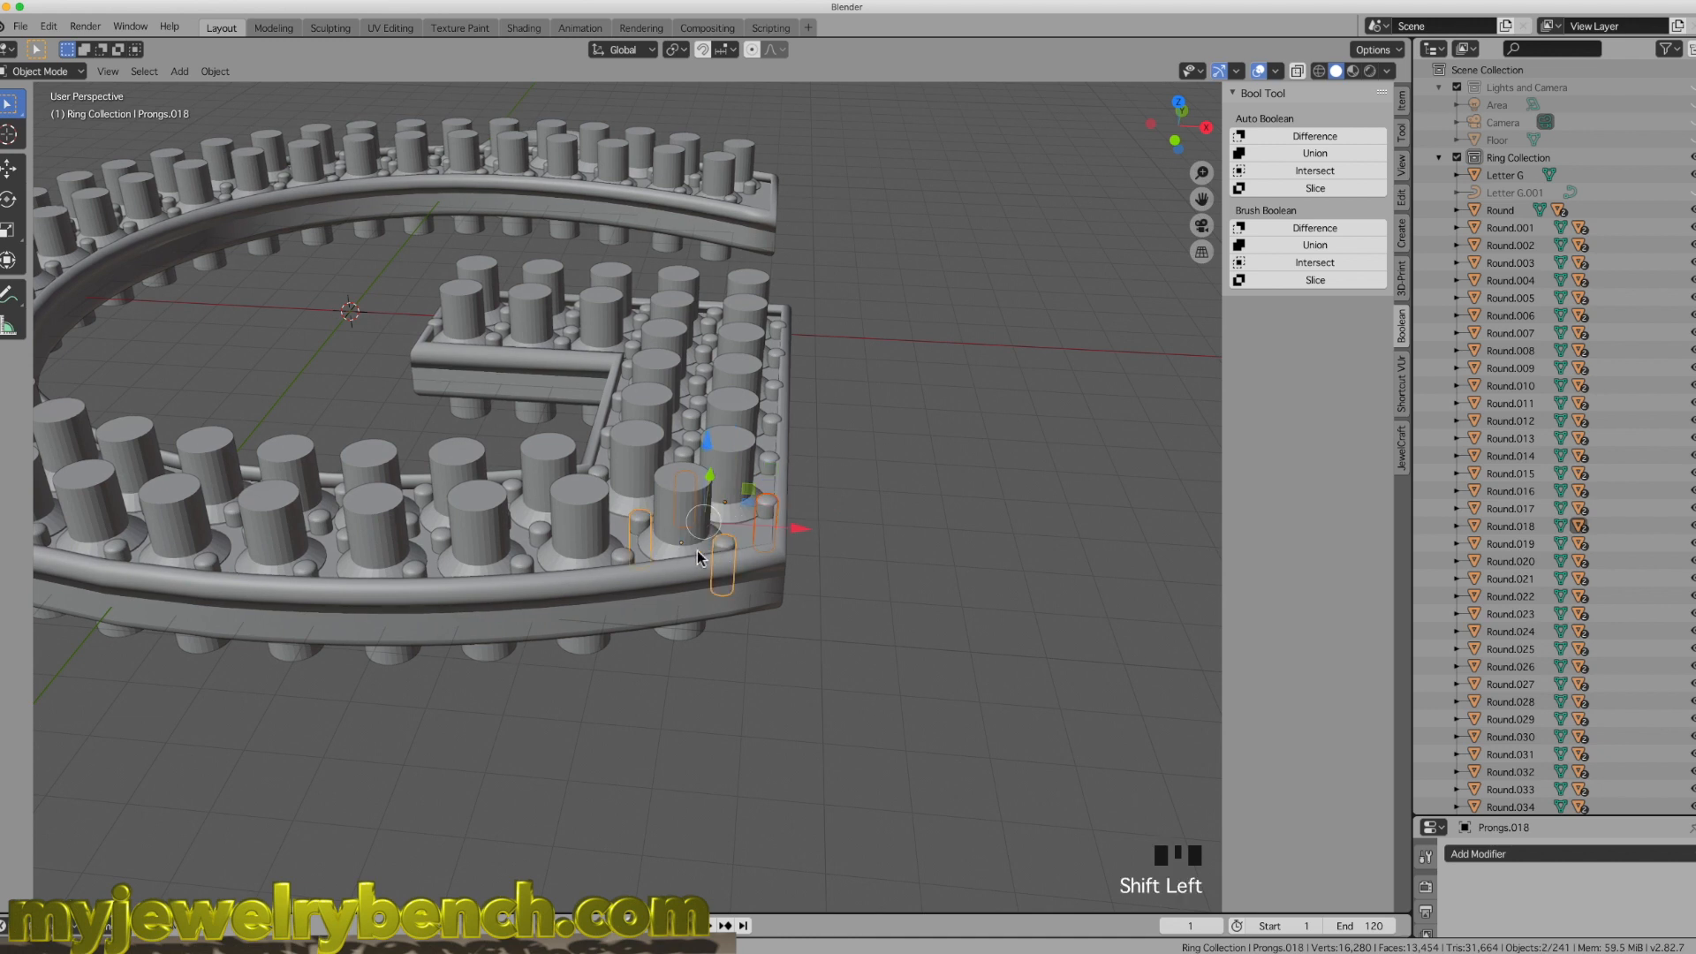
pyautogui.keyDown('shift'); pyautogui.click(622, 557); pyautogui.keyUp('shift')
pyautogui.keyDown('shift'); pyautogui.click(523, 569); pyautogui.keyUp('shift')
pyautogui.keyDown('shift'); pyautogui.click(415, 575); pyautogui.keyUp('shift')
pyautogui.keyDown('shift'); pyautogui.click(479, 596); pyautogui.keyUp('shift')
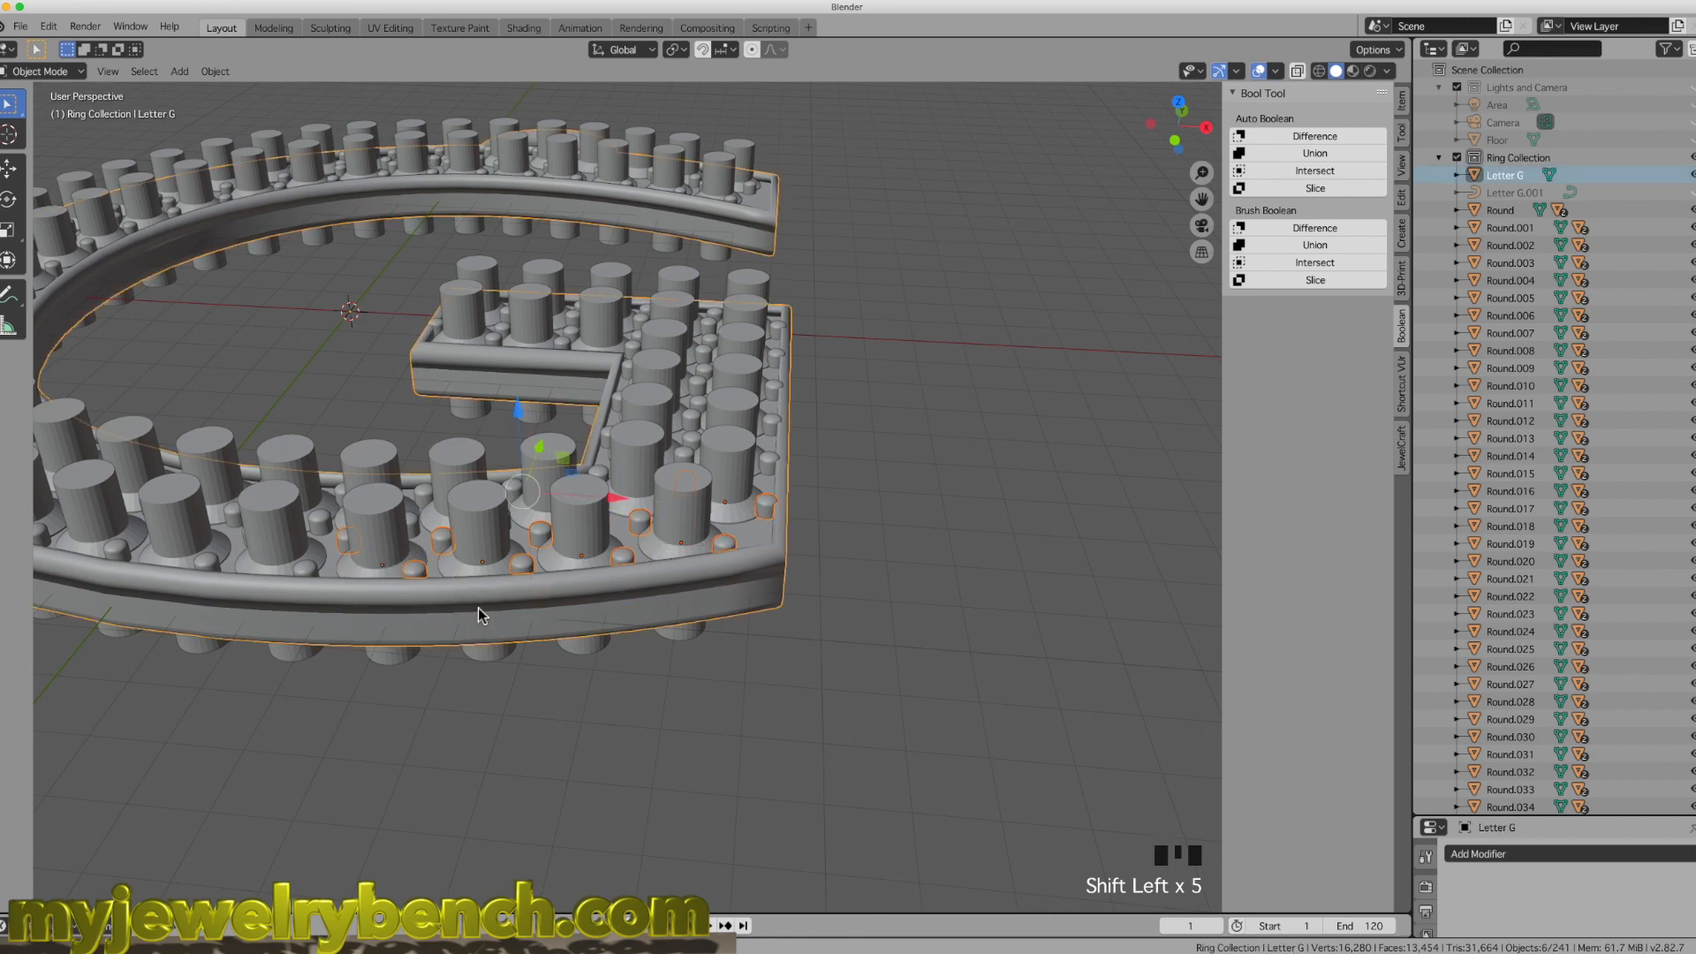
pyautogui.click(1334, 157)
# Step: Select the letter G together with the five prong sets along the outer edge of its short vertical stem
pyautogui.moveTo(671, 482); pyautogui.dragTo(655, 526, button='middle')
pyautogui.click(617, 622)
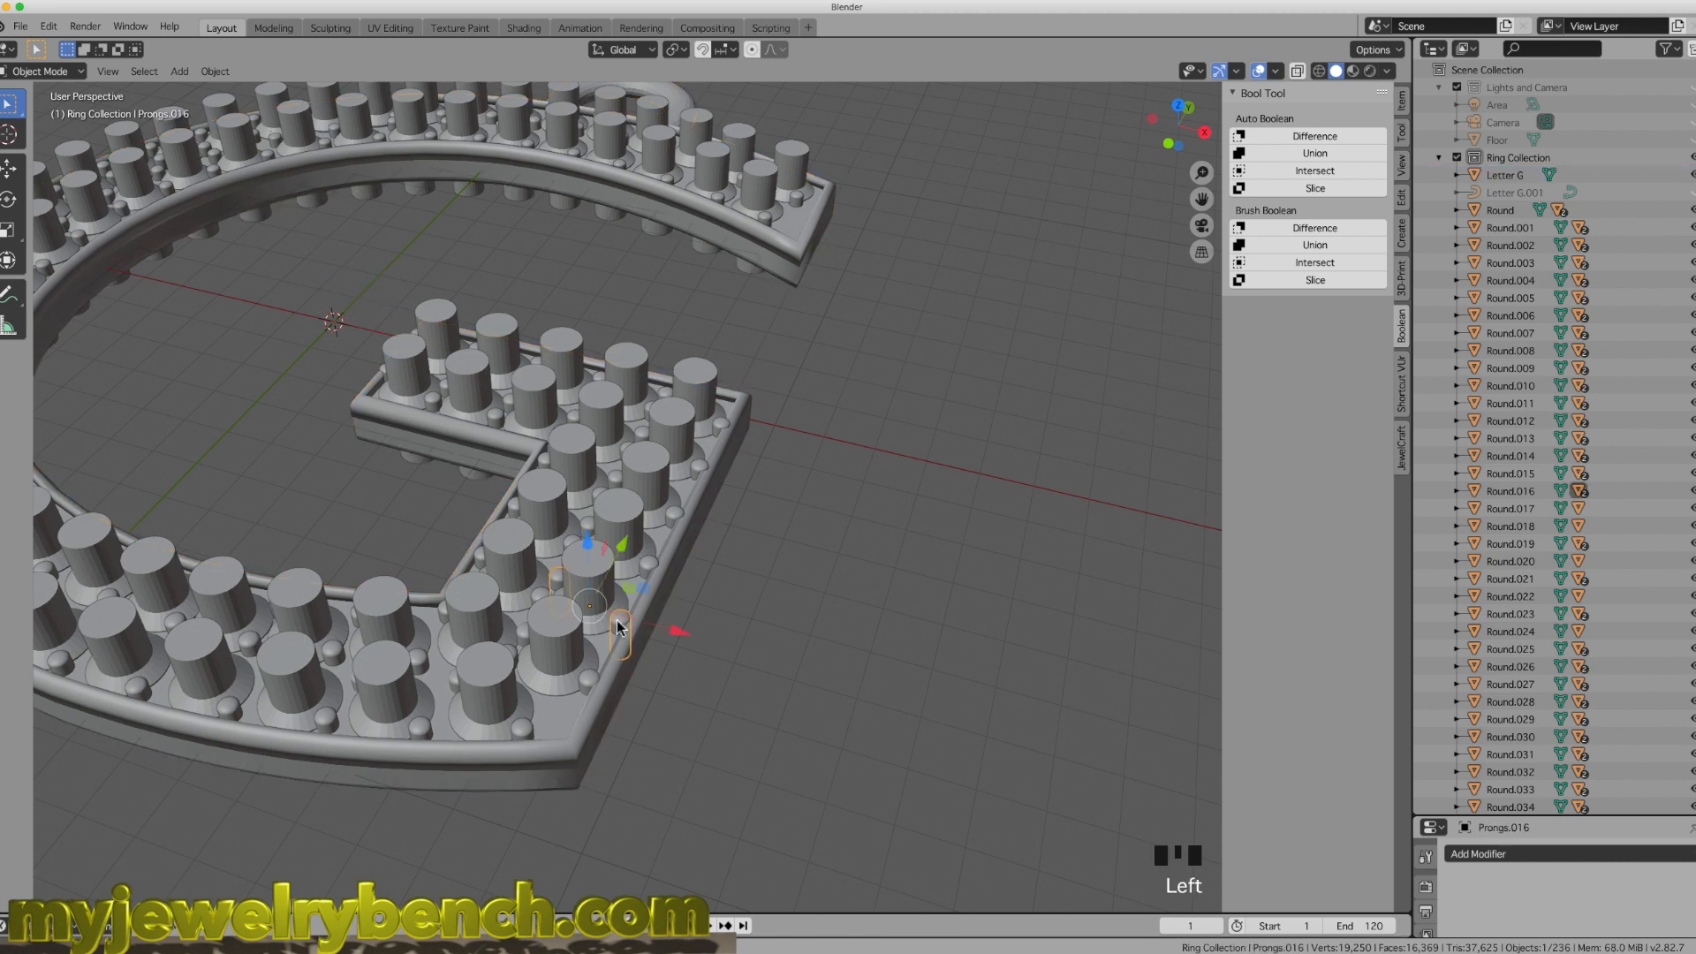
pyautogui.click(591, 680)
pyautogui.keyDown('shift'); pyautogui.click(618, 621); pyautogui.keyUp('shift')
pyautogui.keyDown('shift'); pyautogui.click(649, 567); pyautogui.keyUp('shift')
pyautogui.keyDown('shift'); pyautogui.click(674, 514); pyautogui.keyUp('shift')
pyautogui.keyDown('shift'); pyautogui.click(697, 469); pyautogui.keyUp('shift')
pyautogui.keyDown('shift'); pyautogui.click(719, 428); pyautogui.keyUp('shift')
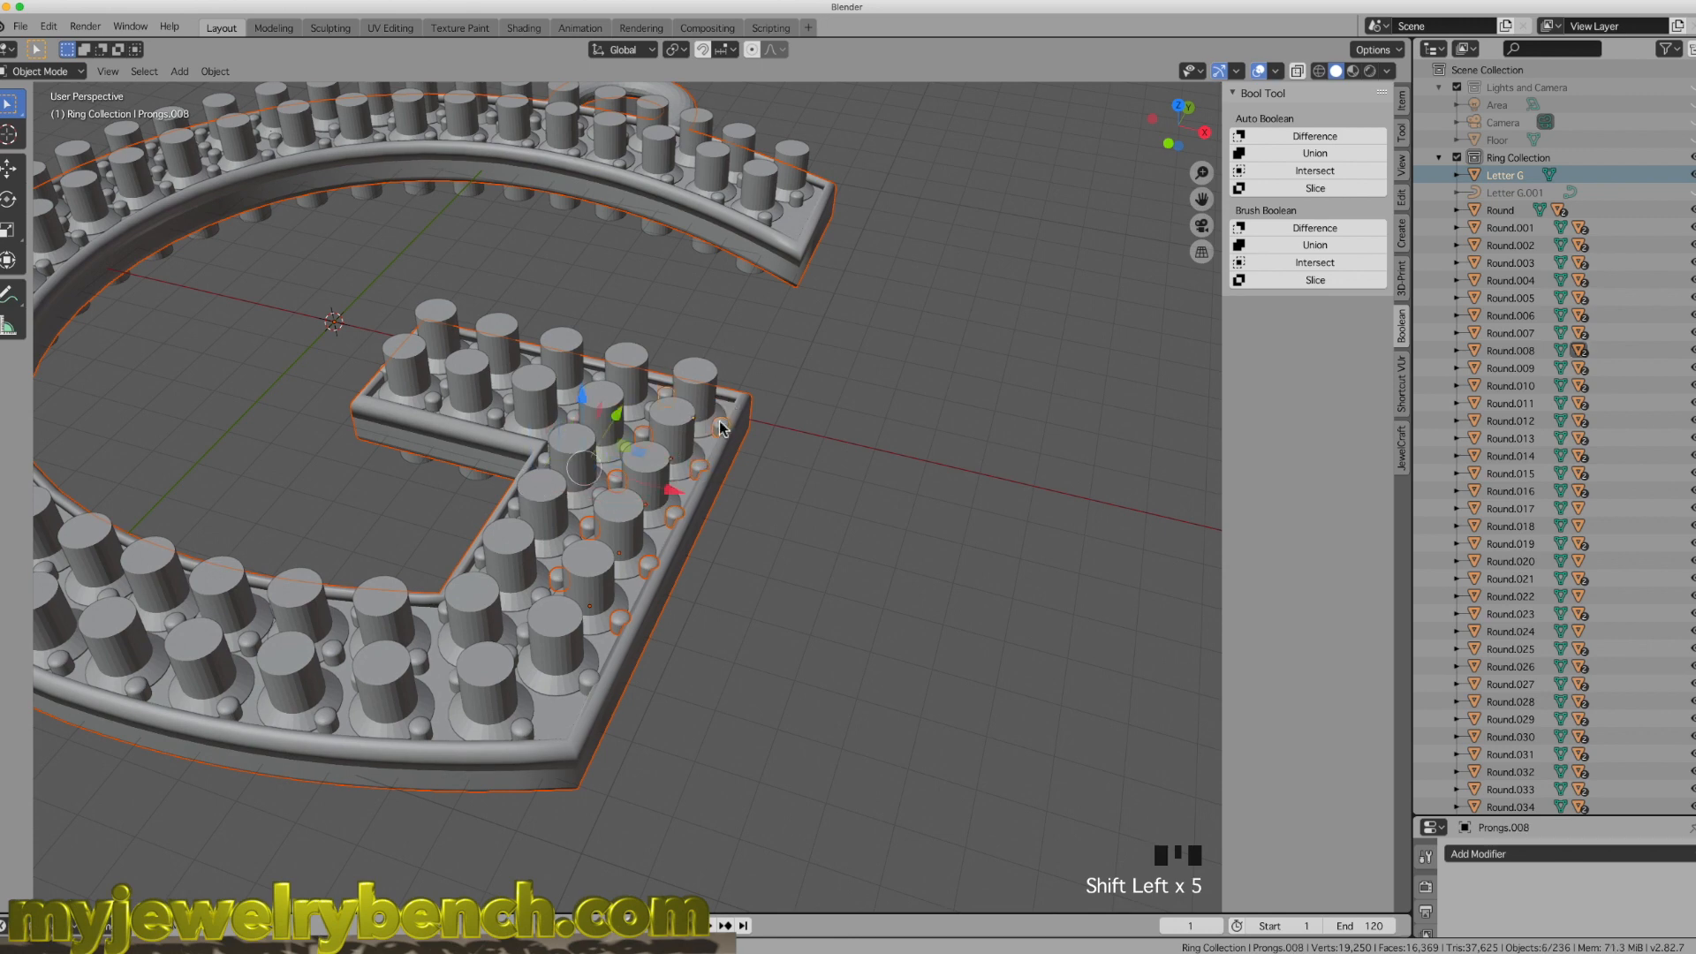
# Step: Add five more prong sets on the stem's inner side, down to the lower curve, with the letter G as the active object
pyautogui.keyDown('shift'); pyautogui.click(650, 409); pyautogui.keyUp('shift')
pyautogui.keyDown('shift'); pyautogui.click(657, 414); pyautogui.keyUp('shift')
pyautogui.keyDown('shift'); pyautogui.moveTo(640, 447); pyautogui.dragTo(680, 557, button='middle'); pyautogui.keyUp('shift')
pyautogui.keyDown('shift'); pyautogui.click(675, 511); pyautogui.keyUp('shift')
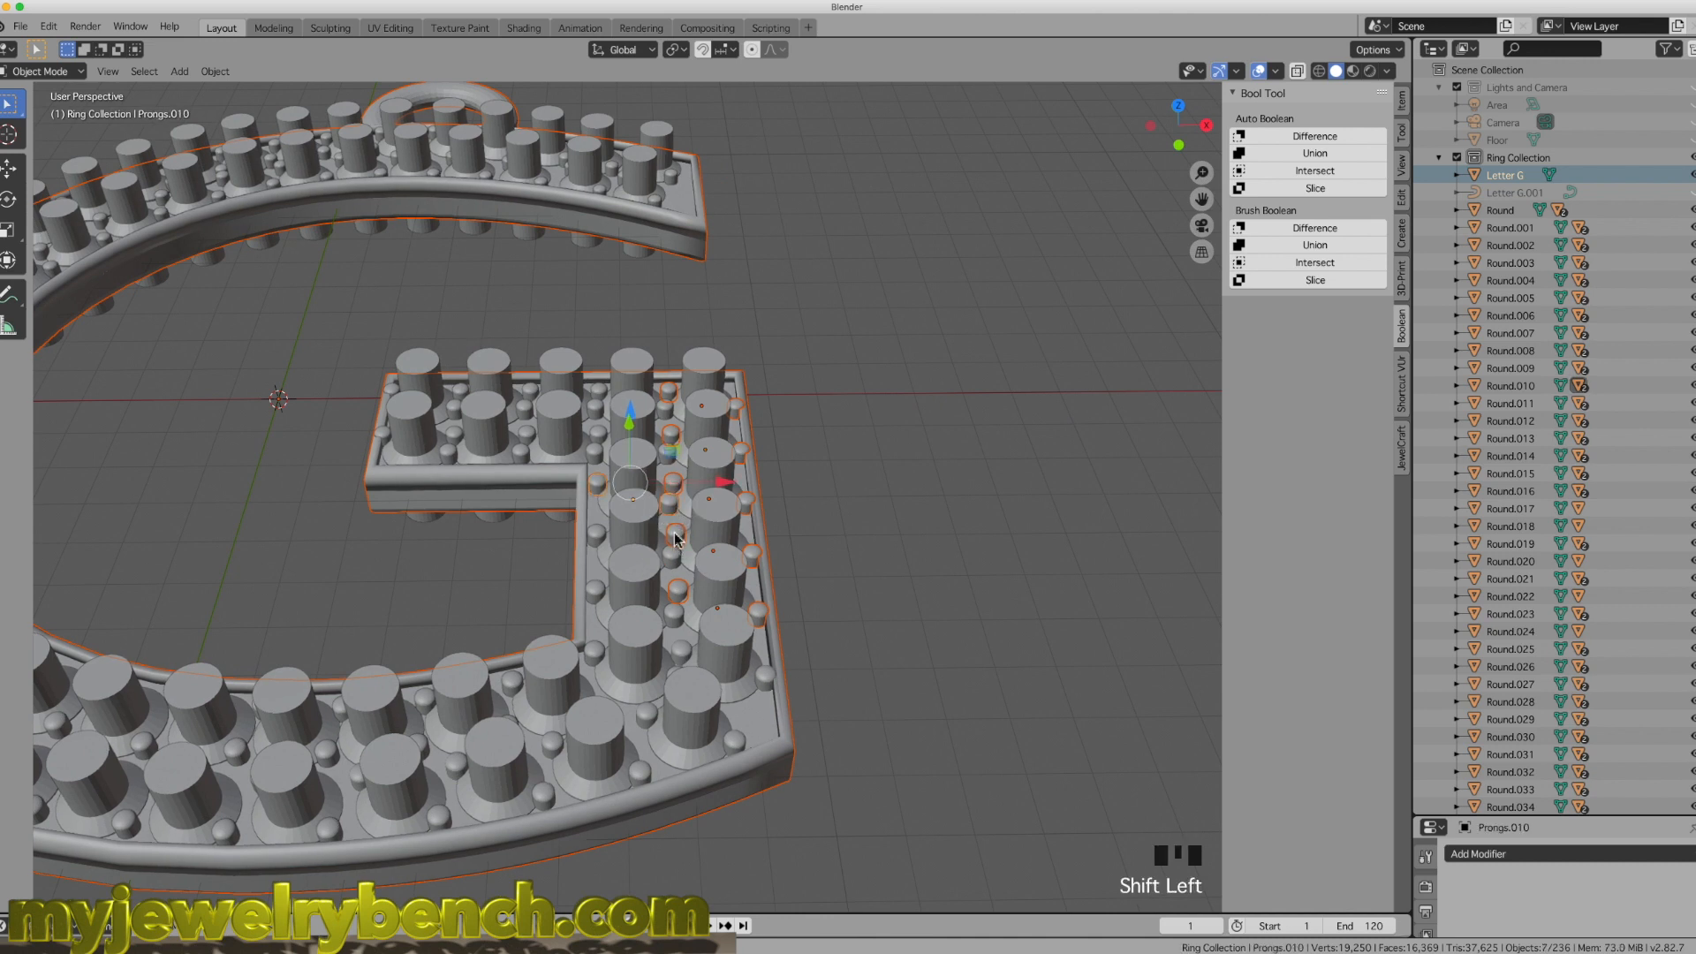
pyautogui.keyDown('shift'); pyautogui.click(673, 558); pyautogui.keyUp('shift')
pyautogui.keyDown('shift'); pyautogui.click(671, 615); pyautogui.keyUp('shift')
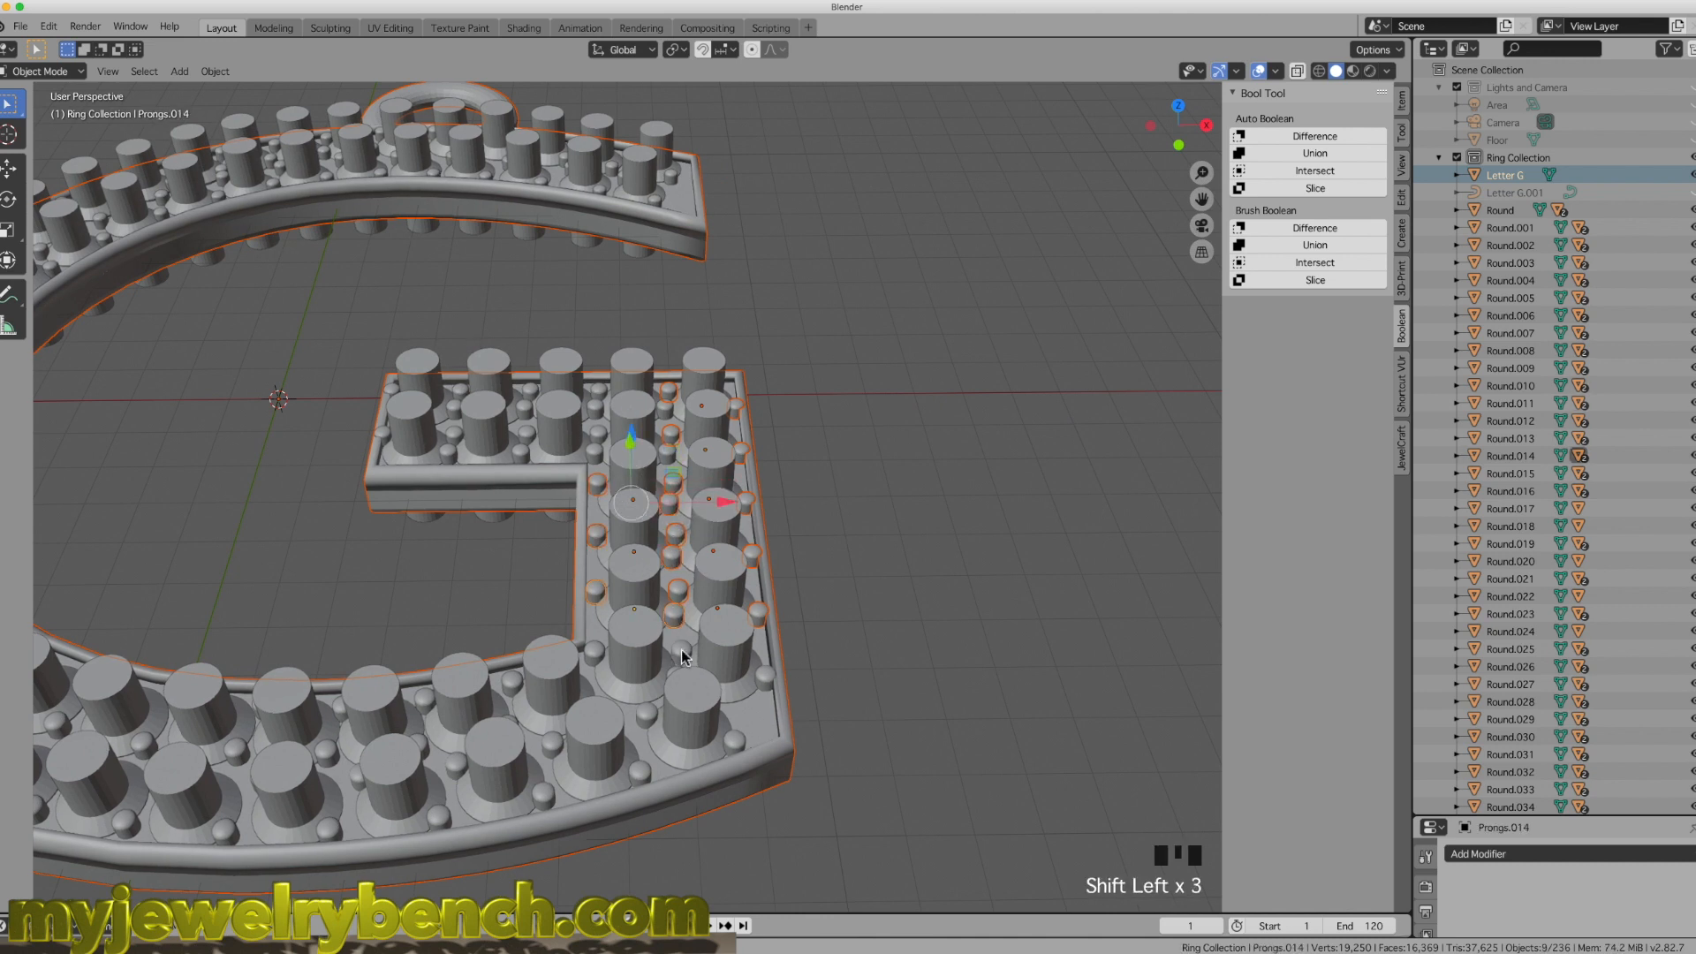
pyautogui.keyDown('shift'); pyautogui.click(681, 649); pyautogui.keyUp('shift')
pyautogui.keyDown('shift'); pyautogui.click(597, 657); pyautogui.keyUp('shift')
pyautogui.keyDown('shift'); pyautogui.click(512, 682); pyautogui.keyUp('shift')
pyautogui.keyDown('shift'); pyautogui.click(556, 744); pyautogui.keyUp('shift')
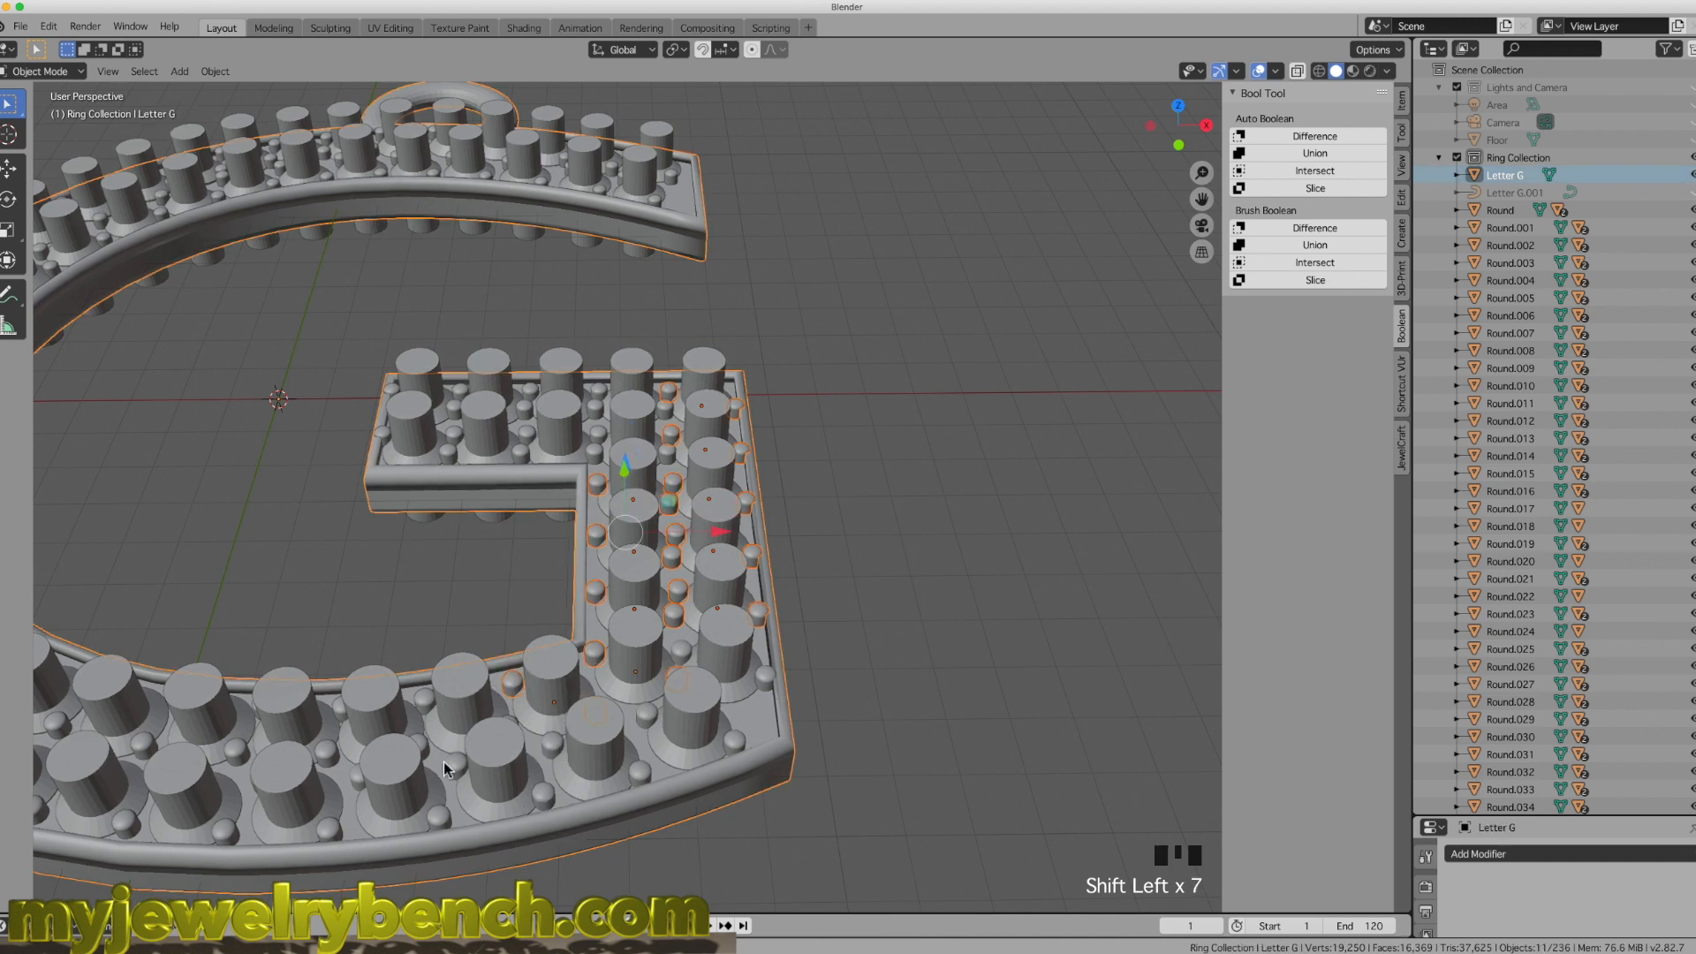
# Step: Add the remaining prong sets on the crossbar to the selection and merge everything selected with an Auto Boolean Union
pyautogui.keyDown('shift'); pyautogui.click(598, 456); pyautogui.keyUp('shift')
pyautogui.keyDown('shift'); pyautogui.click(597, 437); pyautogui.keyUp('shift')
pyautogui.keyDown('shift'); pyautogui.click(597, 410); pyautogui.keyUp('shift')
pyautogui.keyDown('shift'); pyautogui.click(598, 393); pyautogui.keyUp('shift')
pyautogui.keyDown('shift'); pyautogui.click(525, 452); pyautogui.keyUp('shift')
pyautogui.keyDown('shift'); pyautogui.click(447, 449); pyautogui.keyUp('shift')
pyautogui.keyDown('shift'); pyautogui.click(453, 409); pyautogui.keyUp('shift')
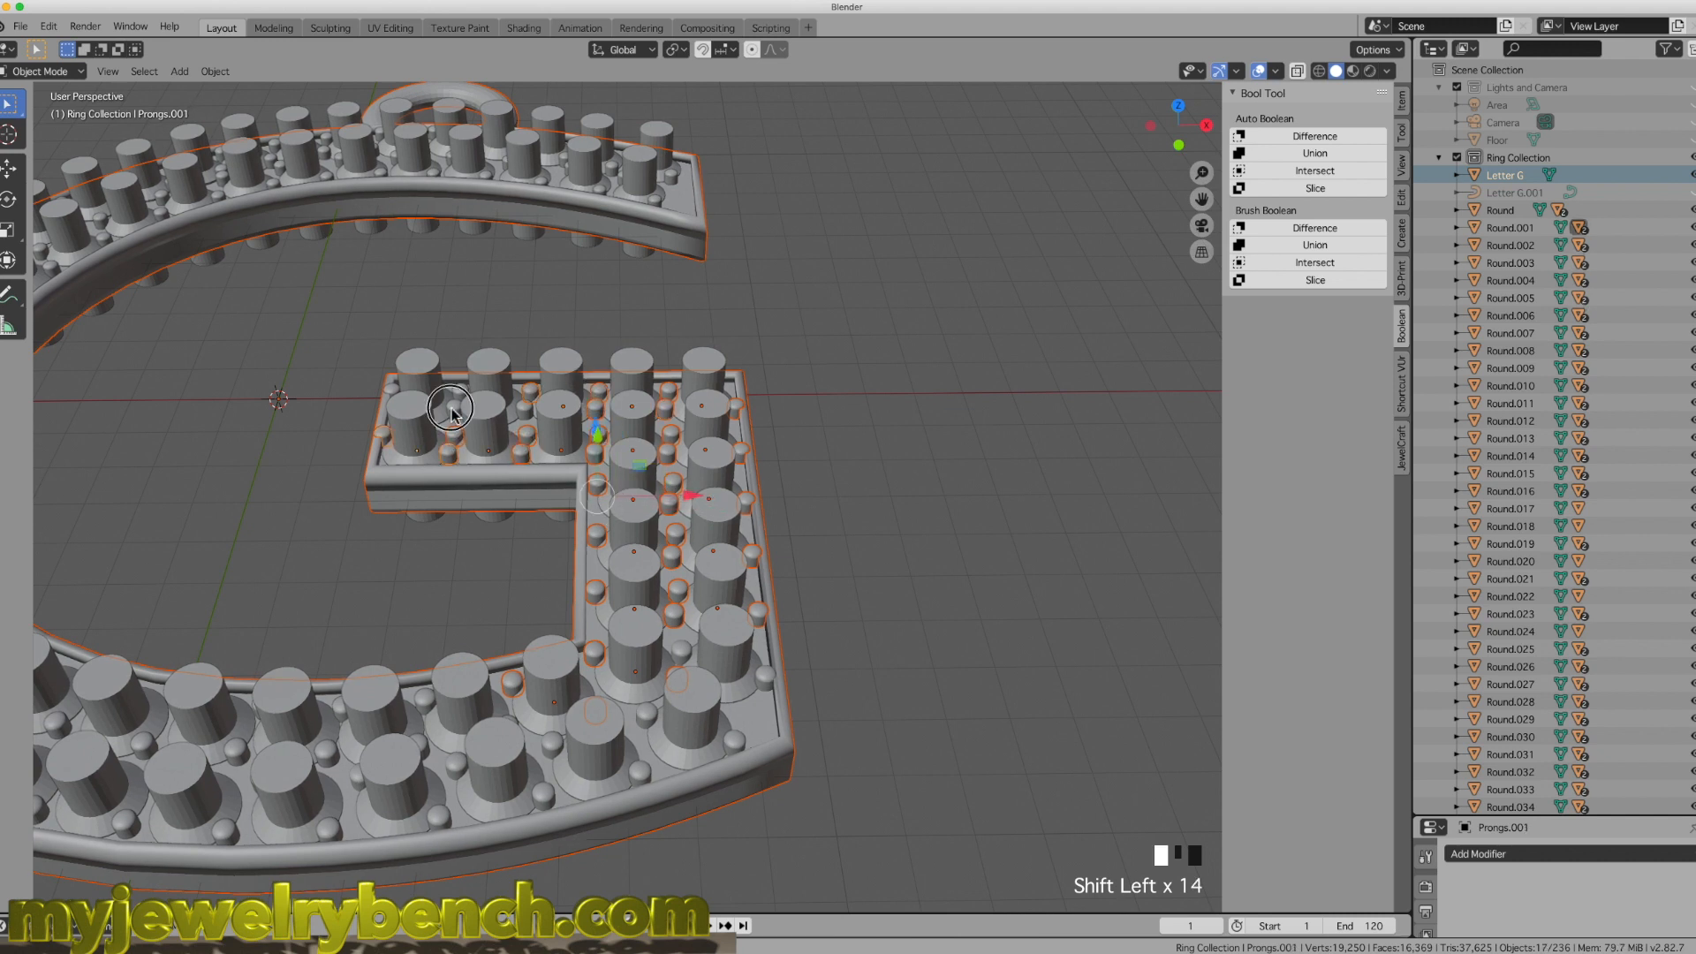
pyautogui.keyDown('shift'); pyautogui.click(459, 395); pyautogui.keyUp('shift')
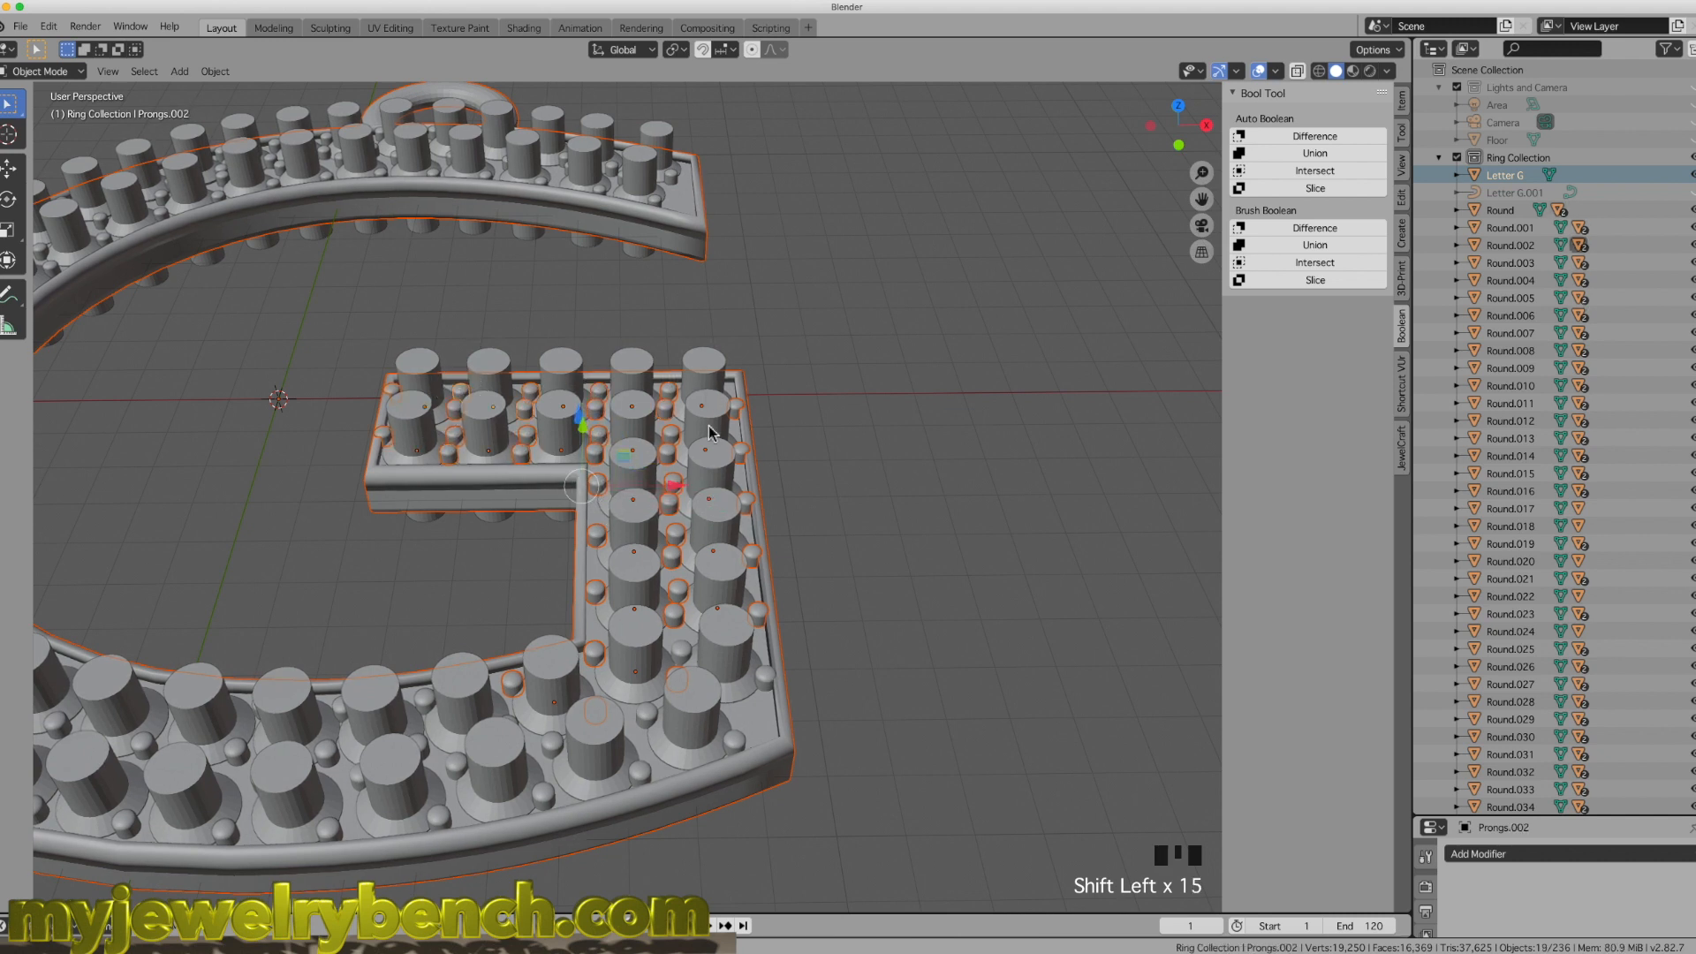
pyautogui.click(1316, 154)
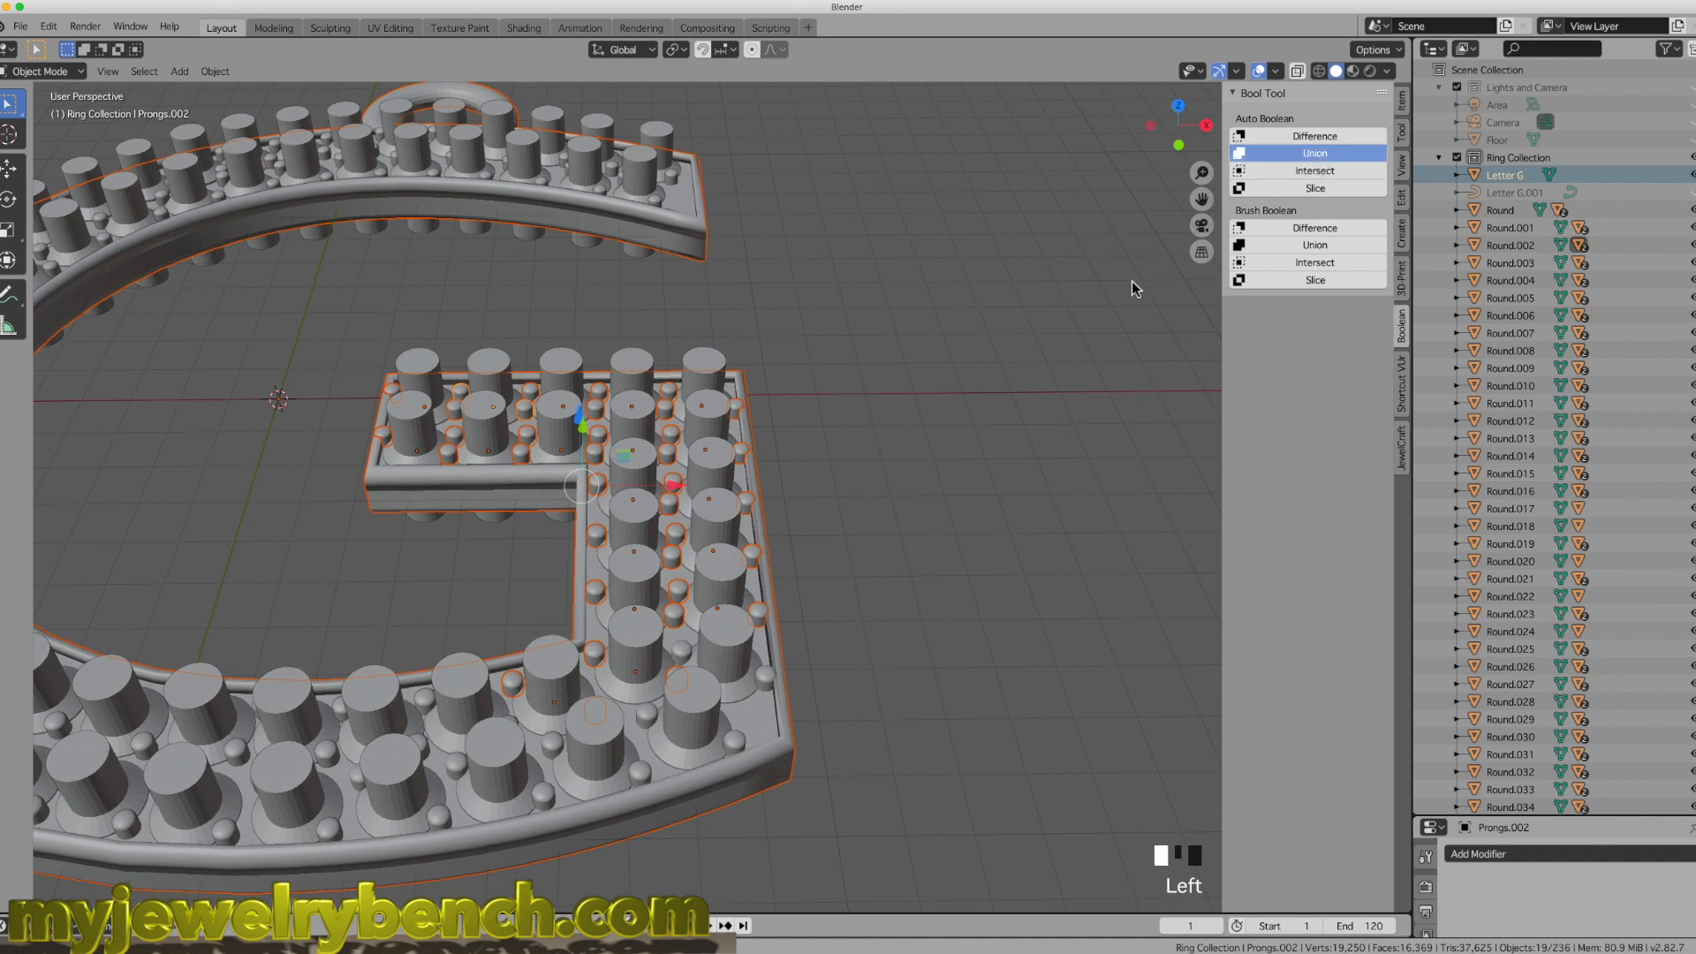
pyautogui.moveTo(797, 436); pyautogui.dragTo(633, 510, button='middle')
pyautogui.scroll(-3, 632, 510)
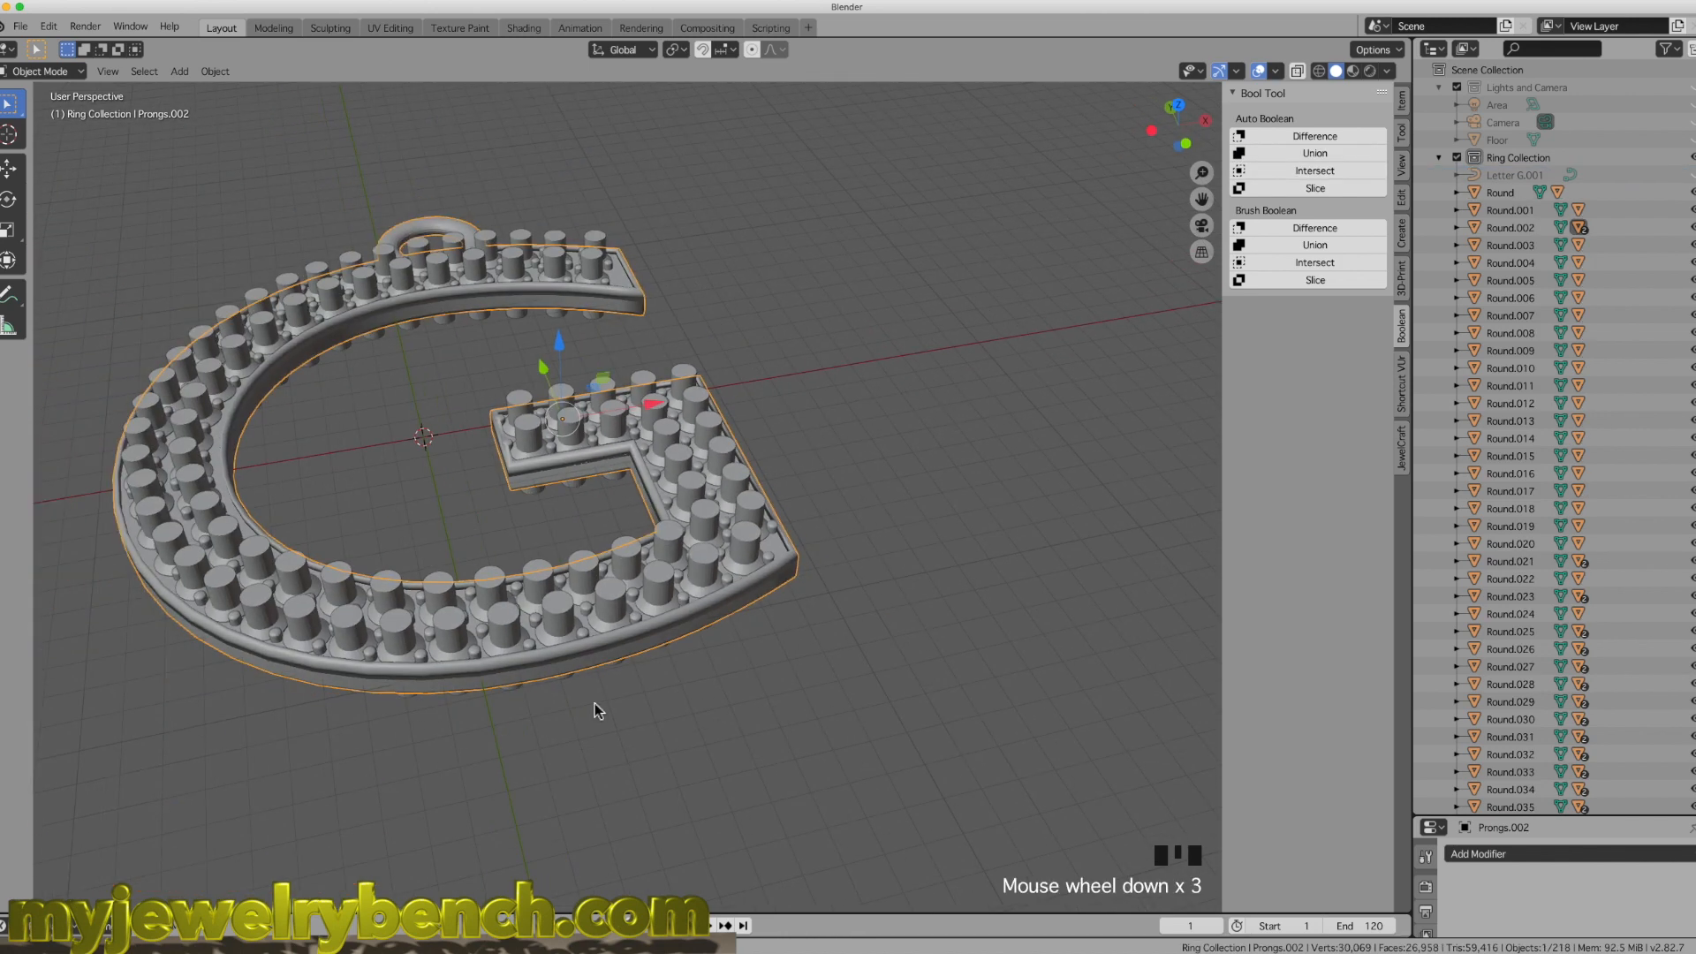
pyautogui.scroll(3, 583, 635)
pyautogui.click(590, 629)
pyautogui.click(673, 609)
pyautogui.click(606, 593)
pyautogui.click(549, 539)
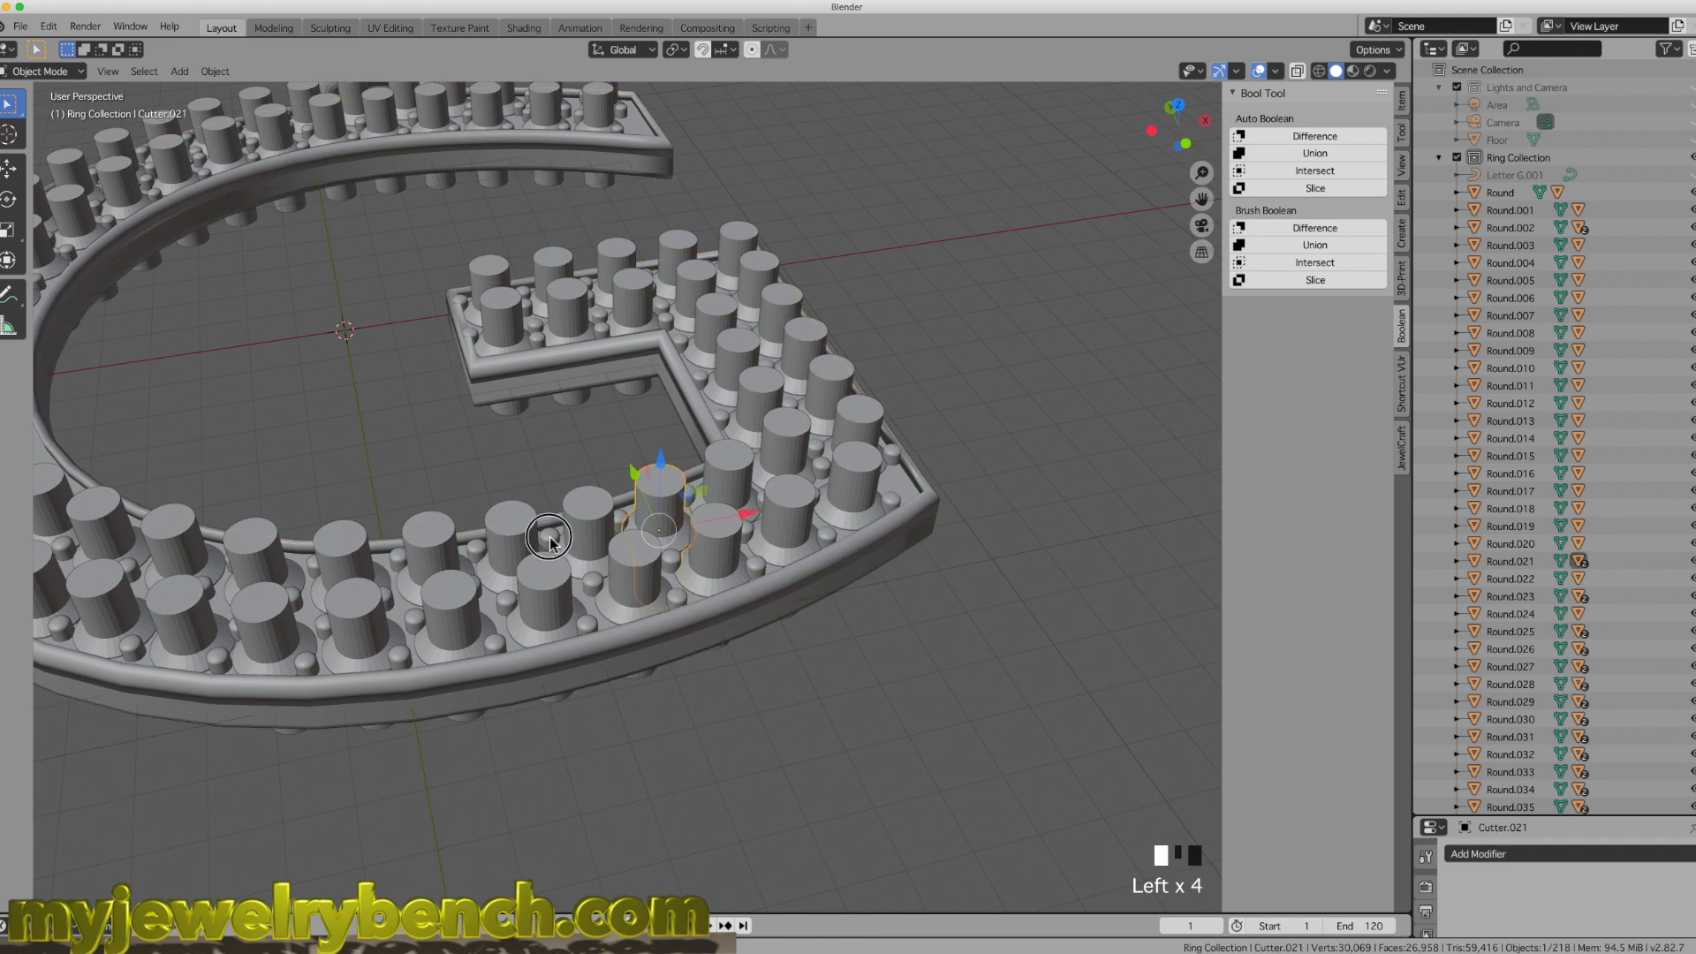
pyautogui.click(623, 528)
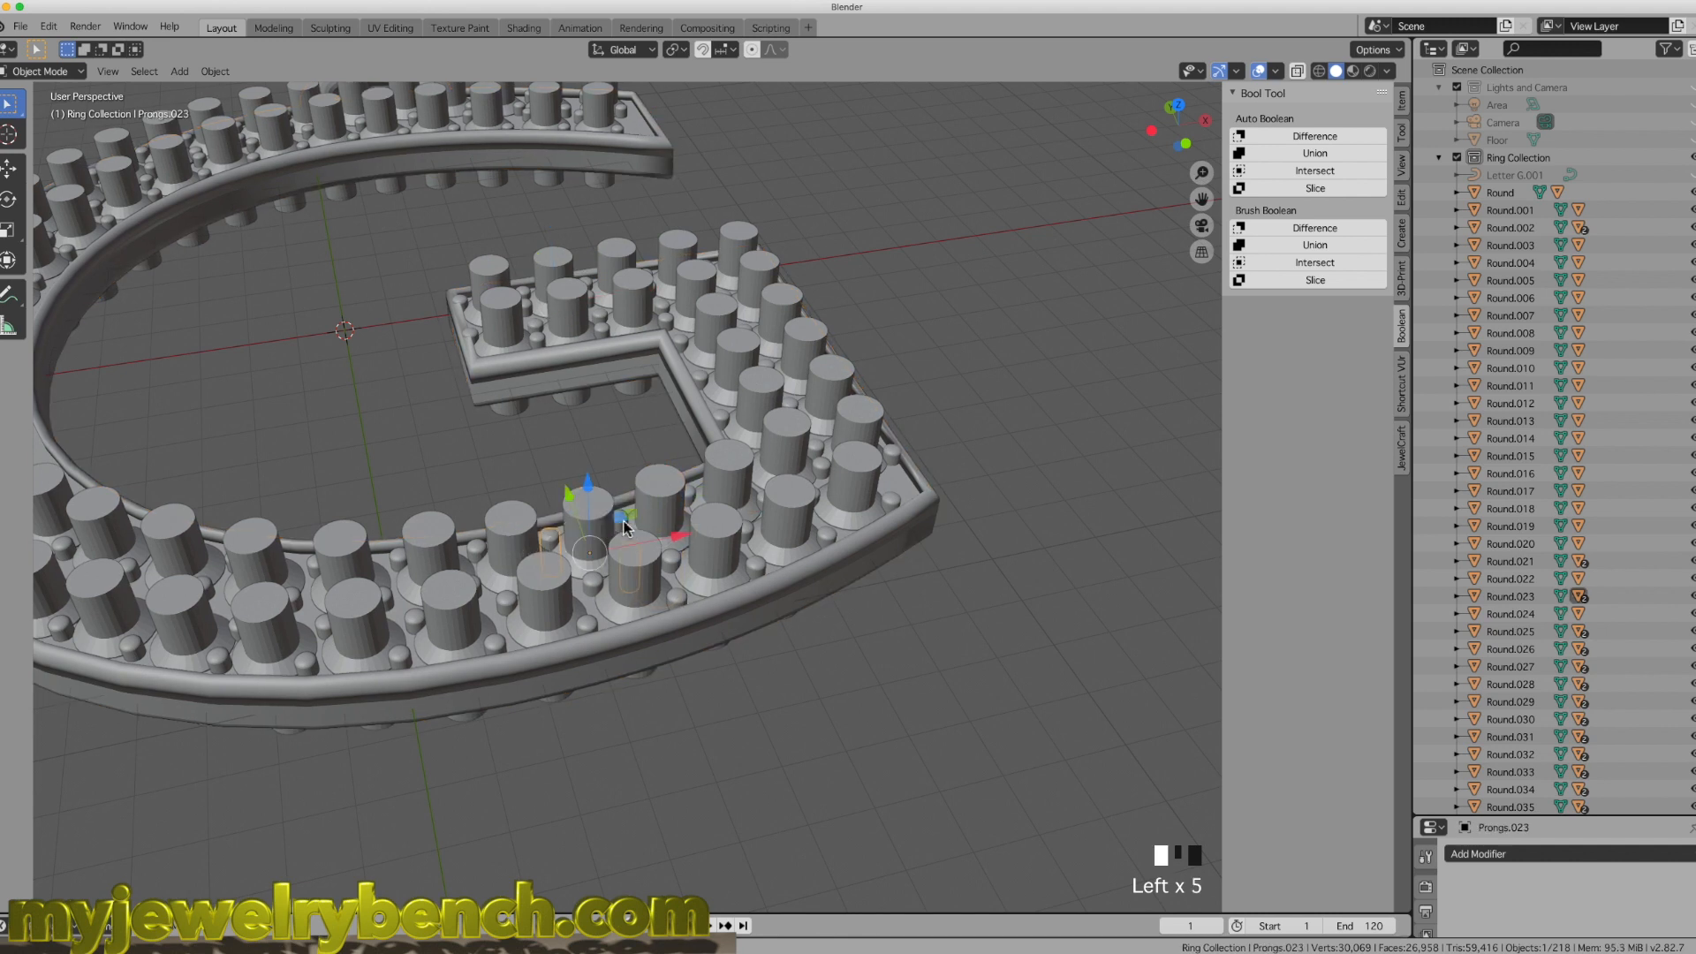
pyautogui.click(695, 500)
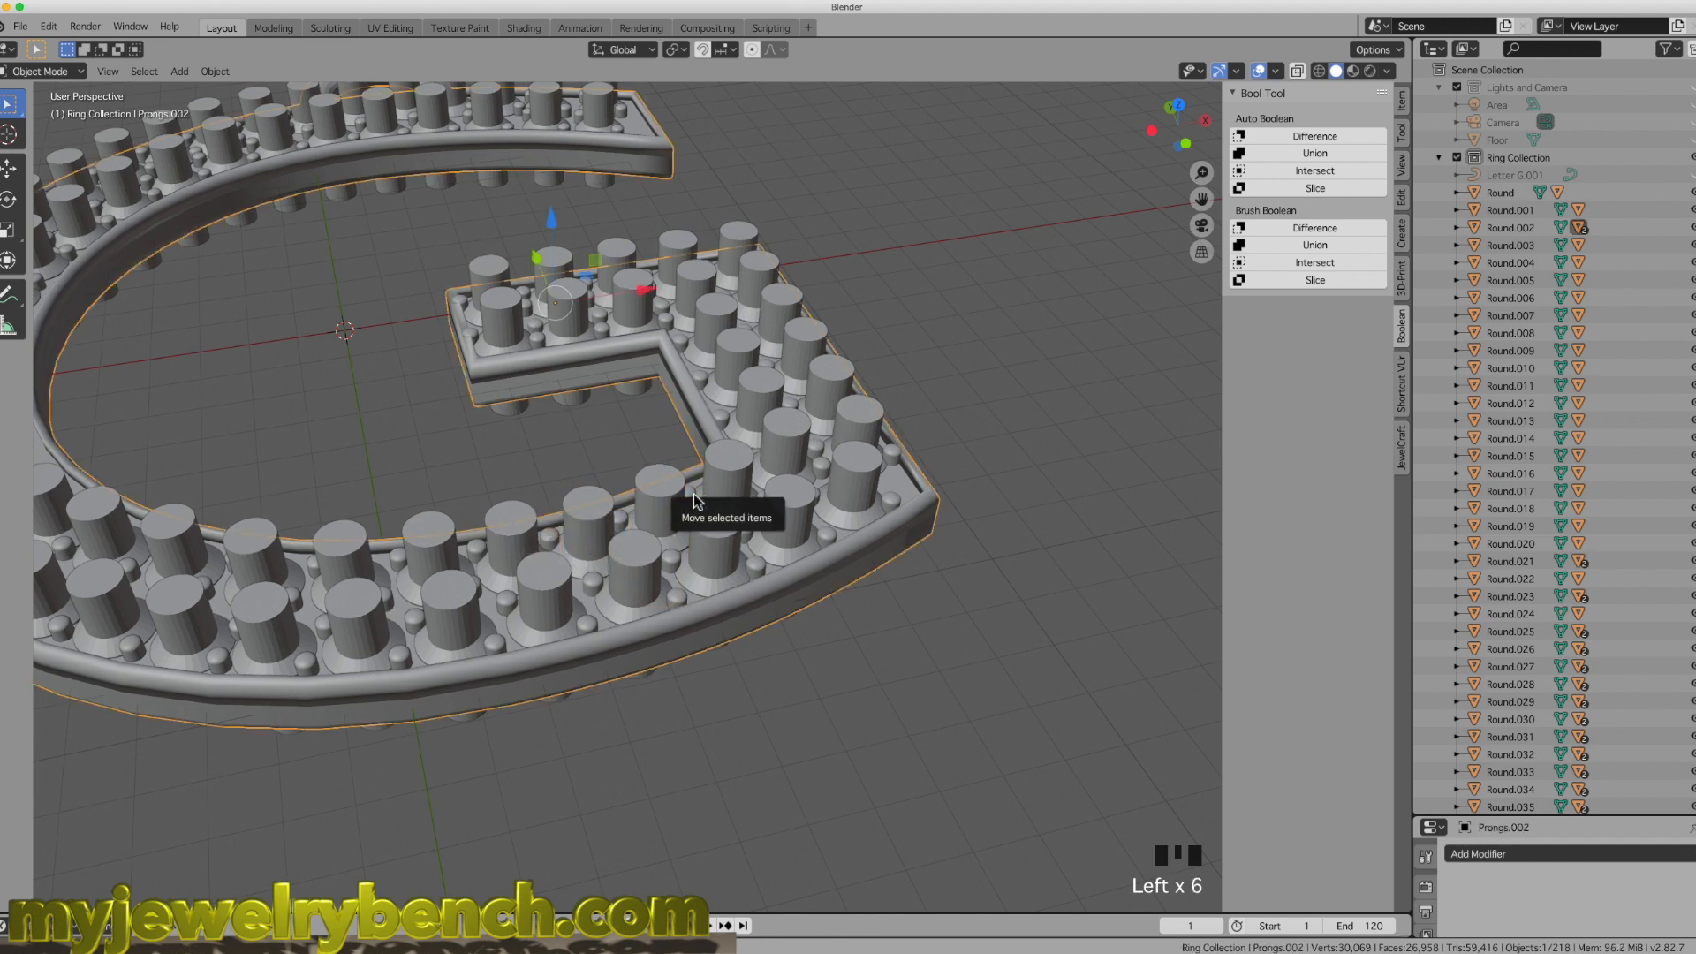
# Step: Select the merged letter together with the first separate prong sets along its lower curve
pyautogui.scroll(4, 687, 481)
pyautogui.click(698, 522)
pyautogui.click(549, 562)
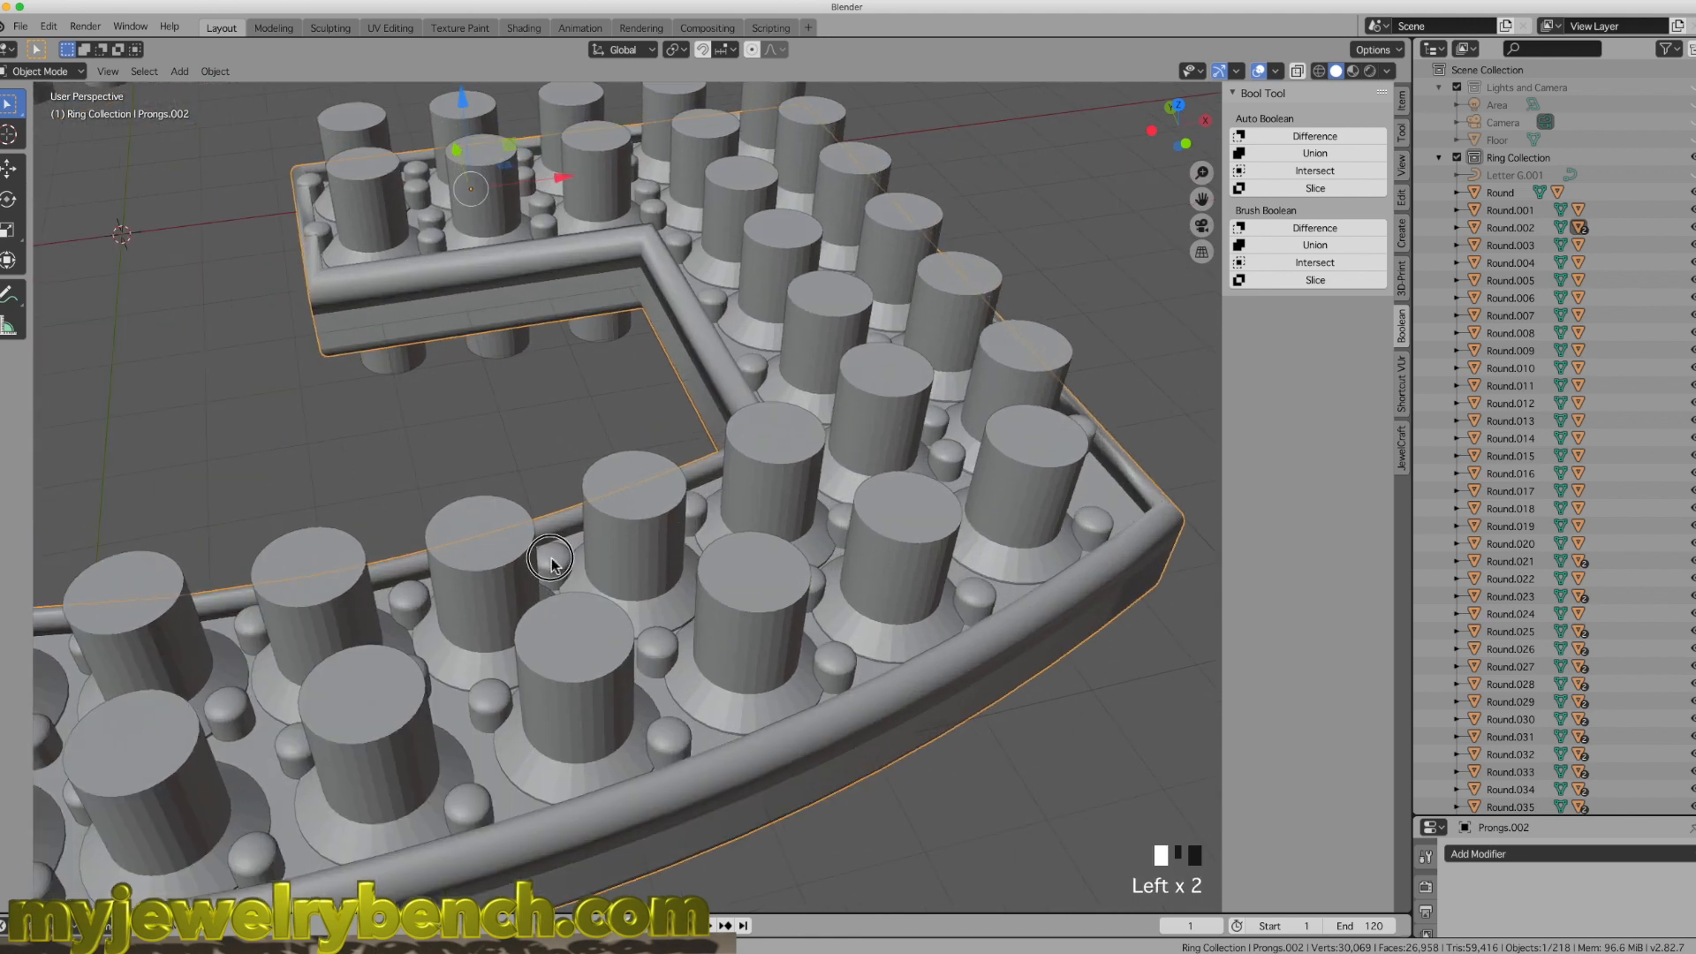
pyautogui.keyDown('shift'); pyautogui.click(663, 654); pyautogui.keyUp('shift')
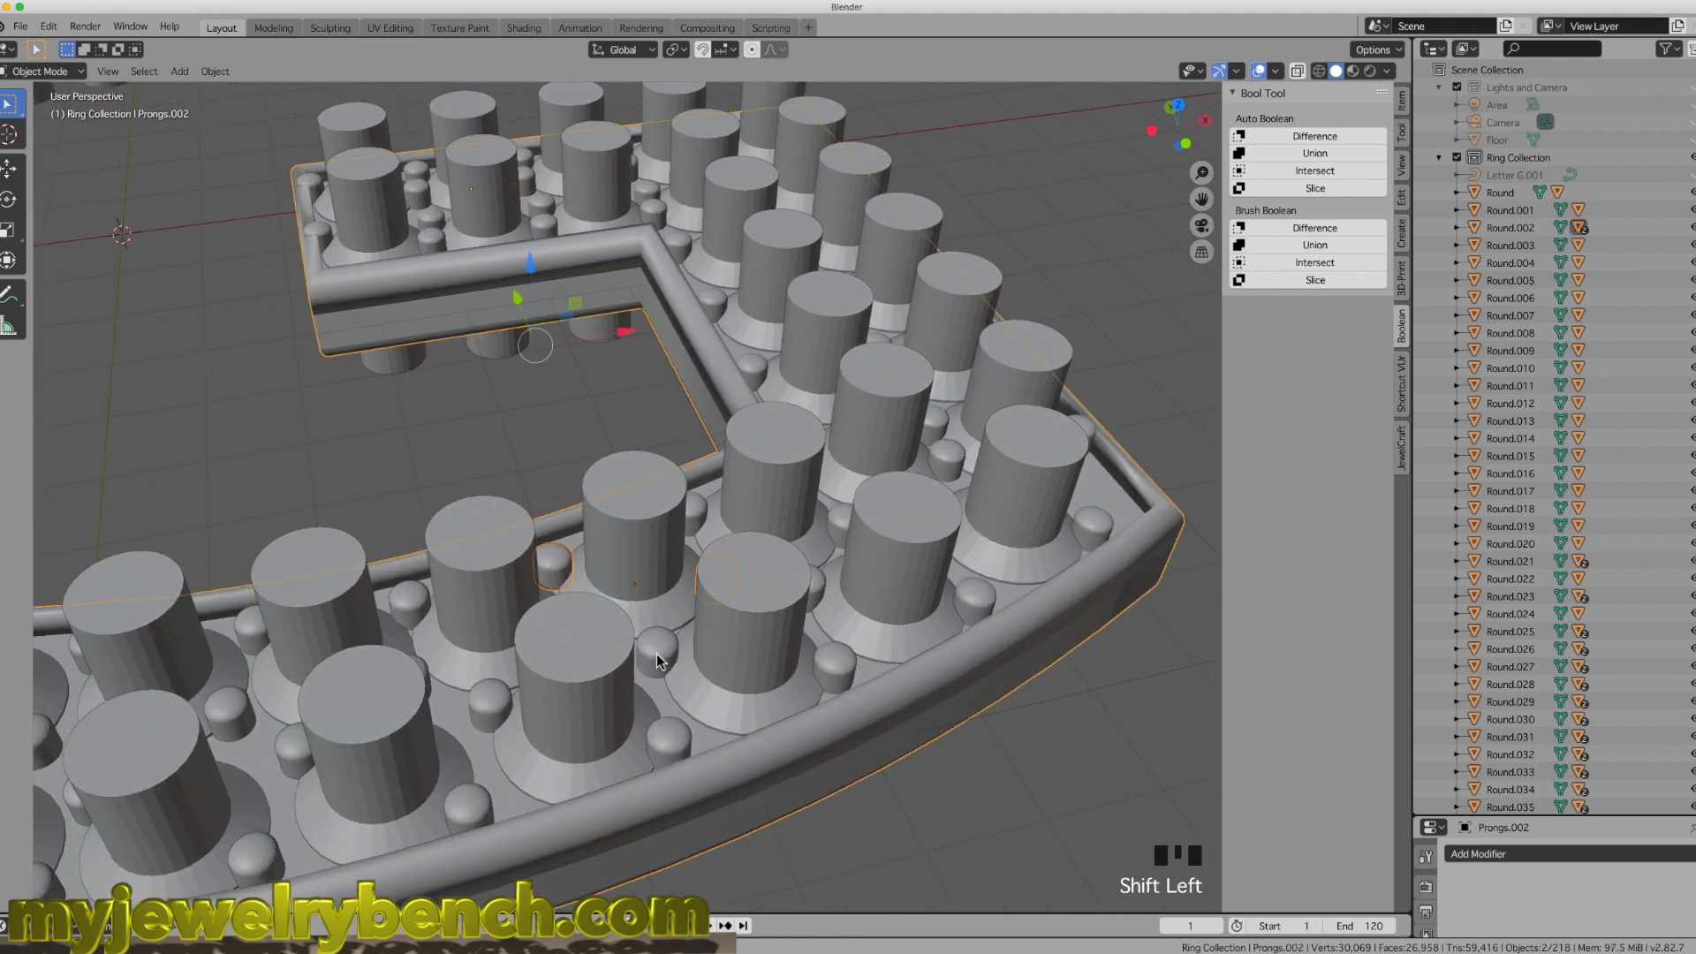
pyautogui.keyDown('shift'); pyautogui.click(656, 652); pyautogui.keyUp('shift')
pyautogui.keyDown('shift'); pyautogui.click(487, 791); pyautogui.keyUp('shift')
pyautogui.keyDown('shift'); pyautogui.click(492, 701); pyautogui.keyUp('shift')
pyautogui.keyDown('shift'); pyautogui.click(413, 616); pyautogui.keyUp('shift')
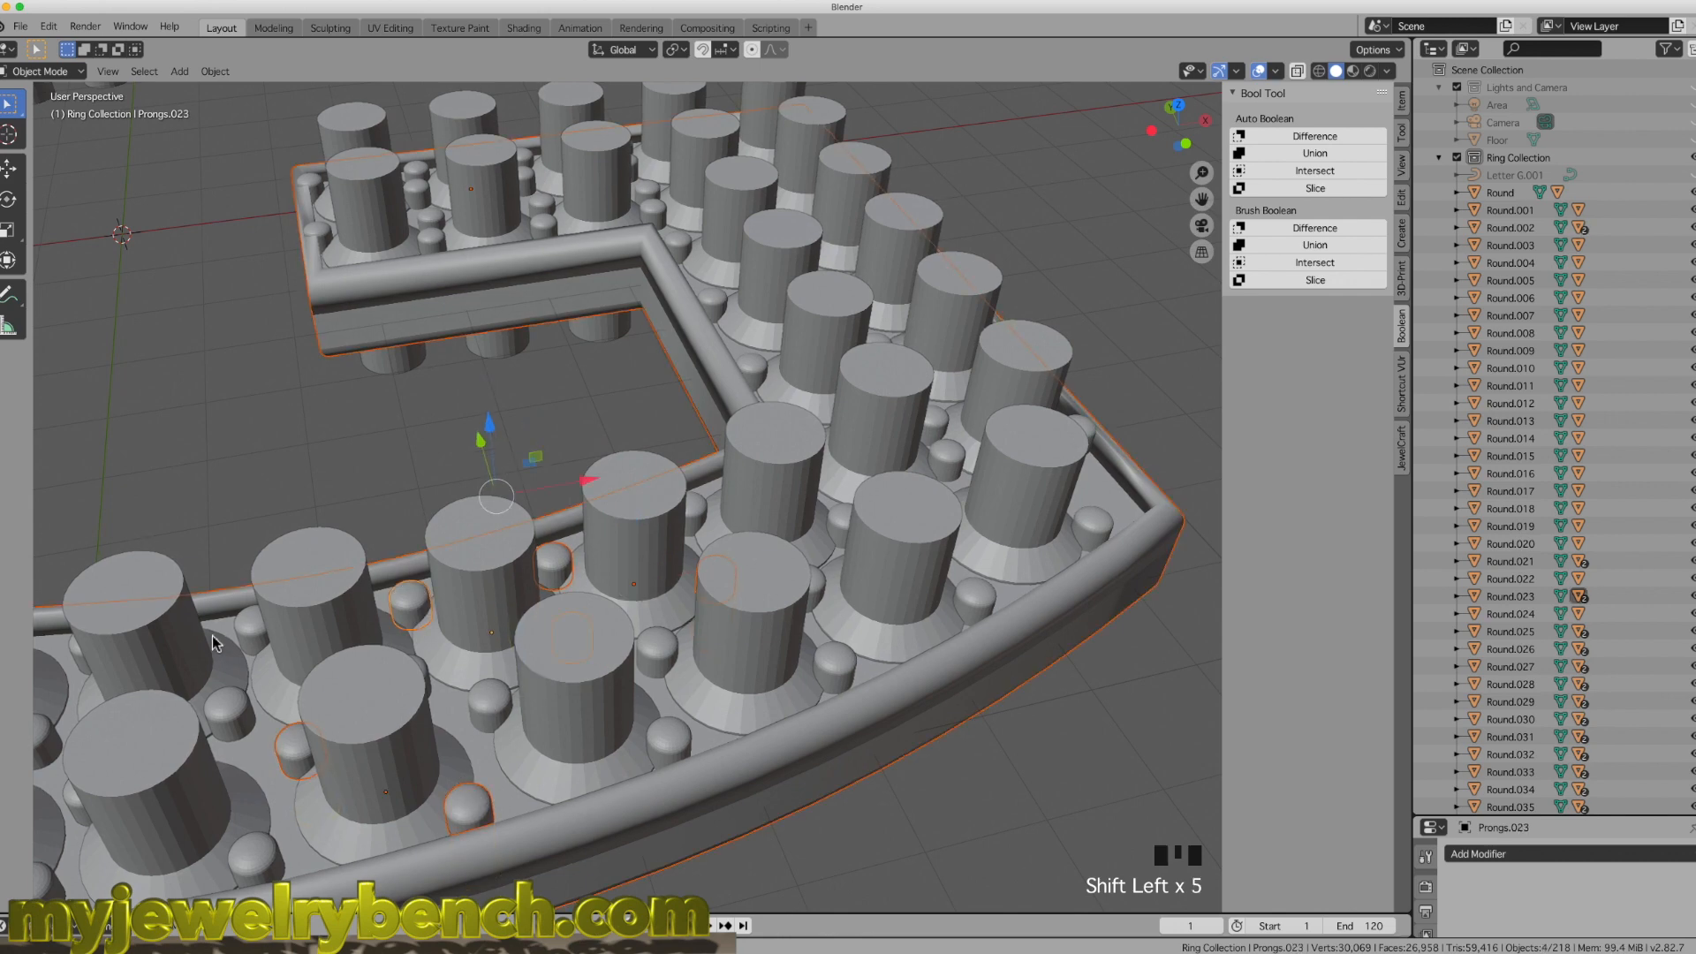
pyautogui.keyDown('shift'); pyautogui.click(241, 685); pyautogui.keyUp('shift')
pyautogui.keyDown('shift'); pyautogui.click(236, 707); pyautogui.keyUp('shift')
pyautogui.scroll(-5, 309, 625)
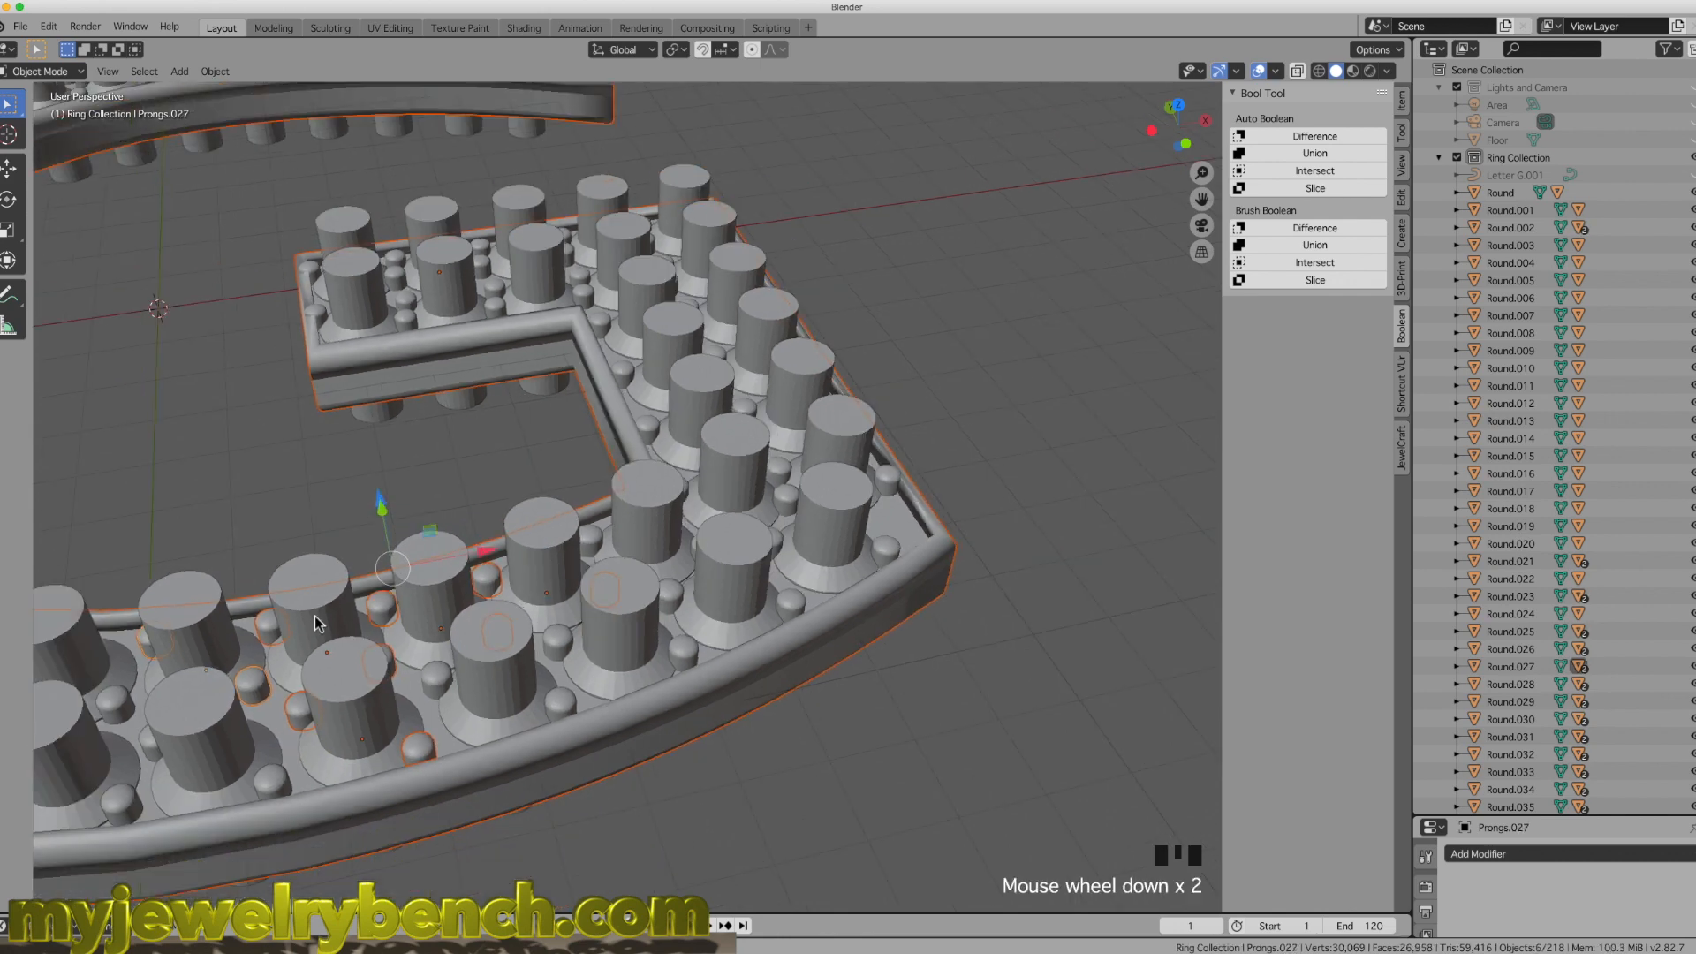
# Step: Add all remaining prong sets around the curve up to the letter's upper end, and merge the selection with an Auto Boolean Union
pyautogui.moveTo(340, 613); pyautogui.dragTo(445, 591, button='middle')
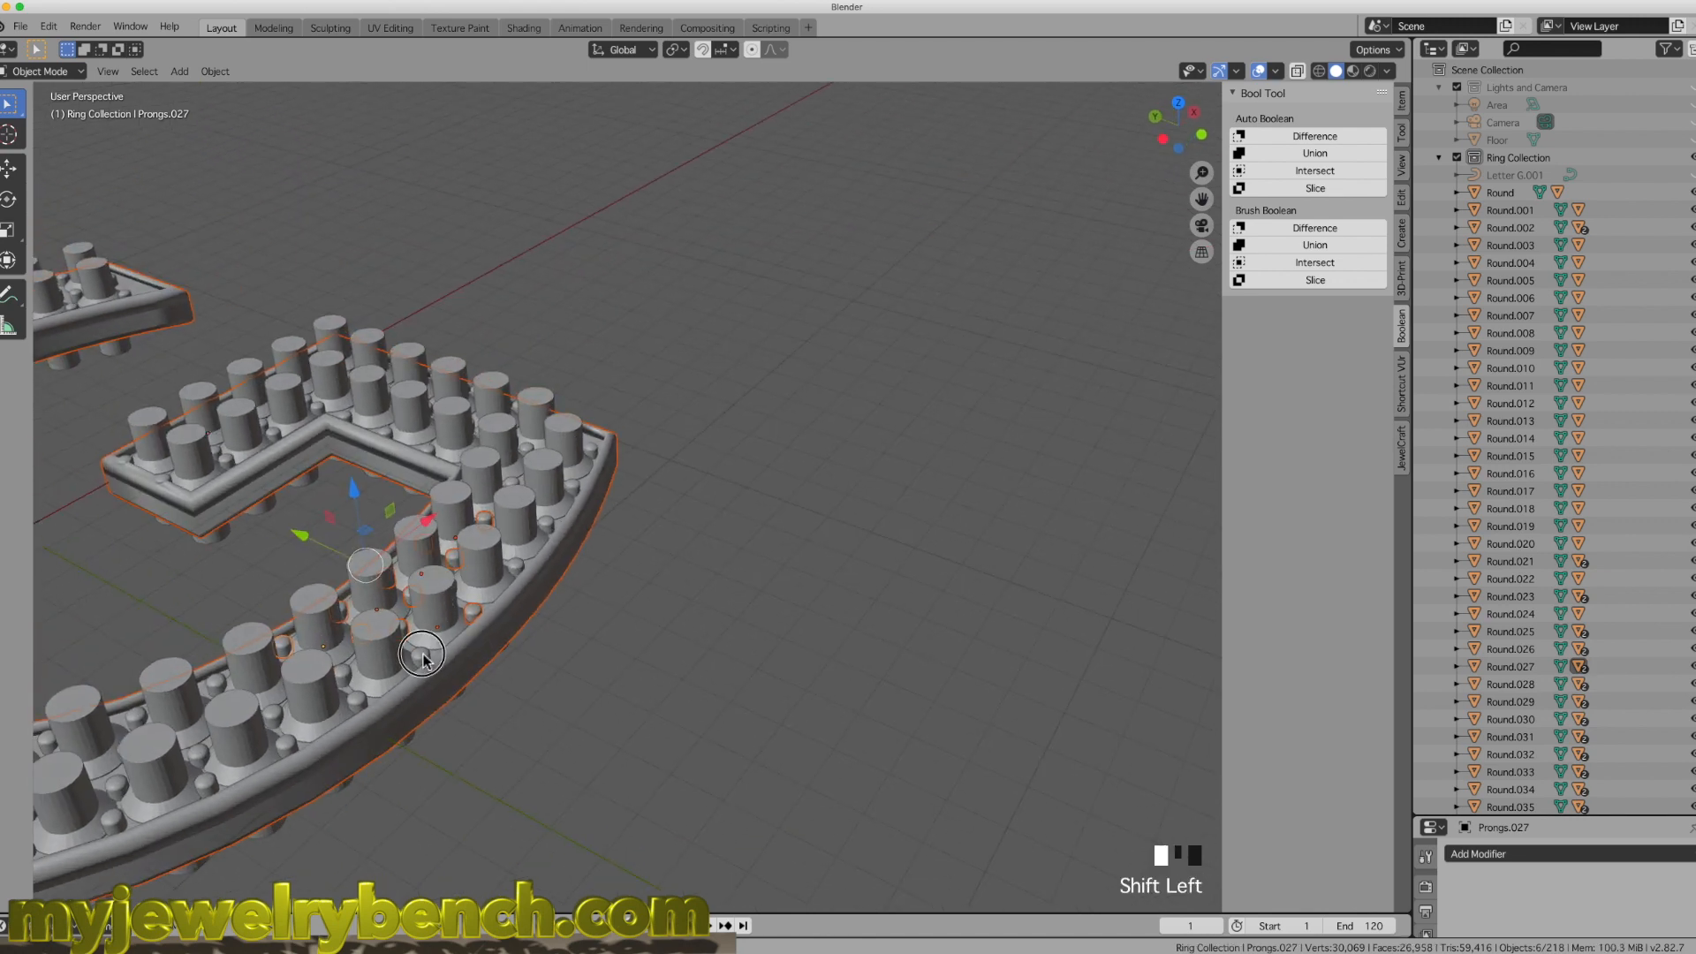
pyautogui.scroll(5, 746, 717)
pyautogui.keyDown('shift'); pyautogui.click(747, 713); pyautogui.keyUp('shift')
pyautogui.keyDown('shift'); pyautogui.click(381, 448); pyautogui.keyUp('shift')
pyautogui.keyDown('shift'); pyautogui.click(218, 363); pyautogui.keyUp('shift')
pyautogui.scroll(5, 347, 495)
pyautogui.moveTo(265, 397); pyautogui.dragTo(318, 618, button='middle')
pyautogui.keyDown('shift'); pyautogui.click(176, 437); pyautogui.keyUp('shift')
pyautogui.keyDown('shift'); pyautogui.click(391, 237); pyautogui.keyUp('shift')
pyautogui.keyDown('shift'); pyautogui.click(409, 258); pyautogui.keyUp('shift')
pyautogui.keyDown('shift'); pyautogui.click(446, 226); pyautogui.keyUp('shift')
pyautogui.keyDown('shift'); pyautogui.click(523, 239); pyautogui.keyUp('shift')
pyautogui.keyDown('shift'); pyautogui.click(637, 250); pyautogui.keyUp('shift')
pyautogui.keyDown('shift'); pyautogui.click(700, 262); pyautogui.keyUp('shift')
pyautogui.keyDown('shift'); pyautogui.click(740, 263); pyautogui.keyUp('shift')
pyautogui.keyDown('shift'); pyautogui.click(771, 234); pyautogui.keyUp('shift')
pyautogui.keyDown('shift'); pyautogui.click(754, 283); pyautogui.keyUp('shift')
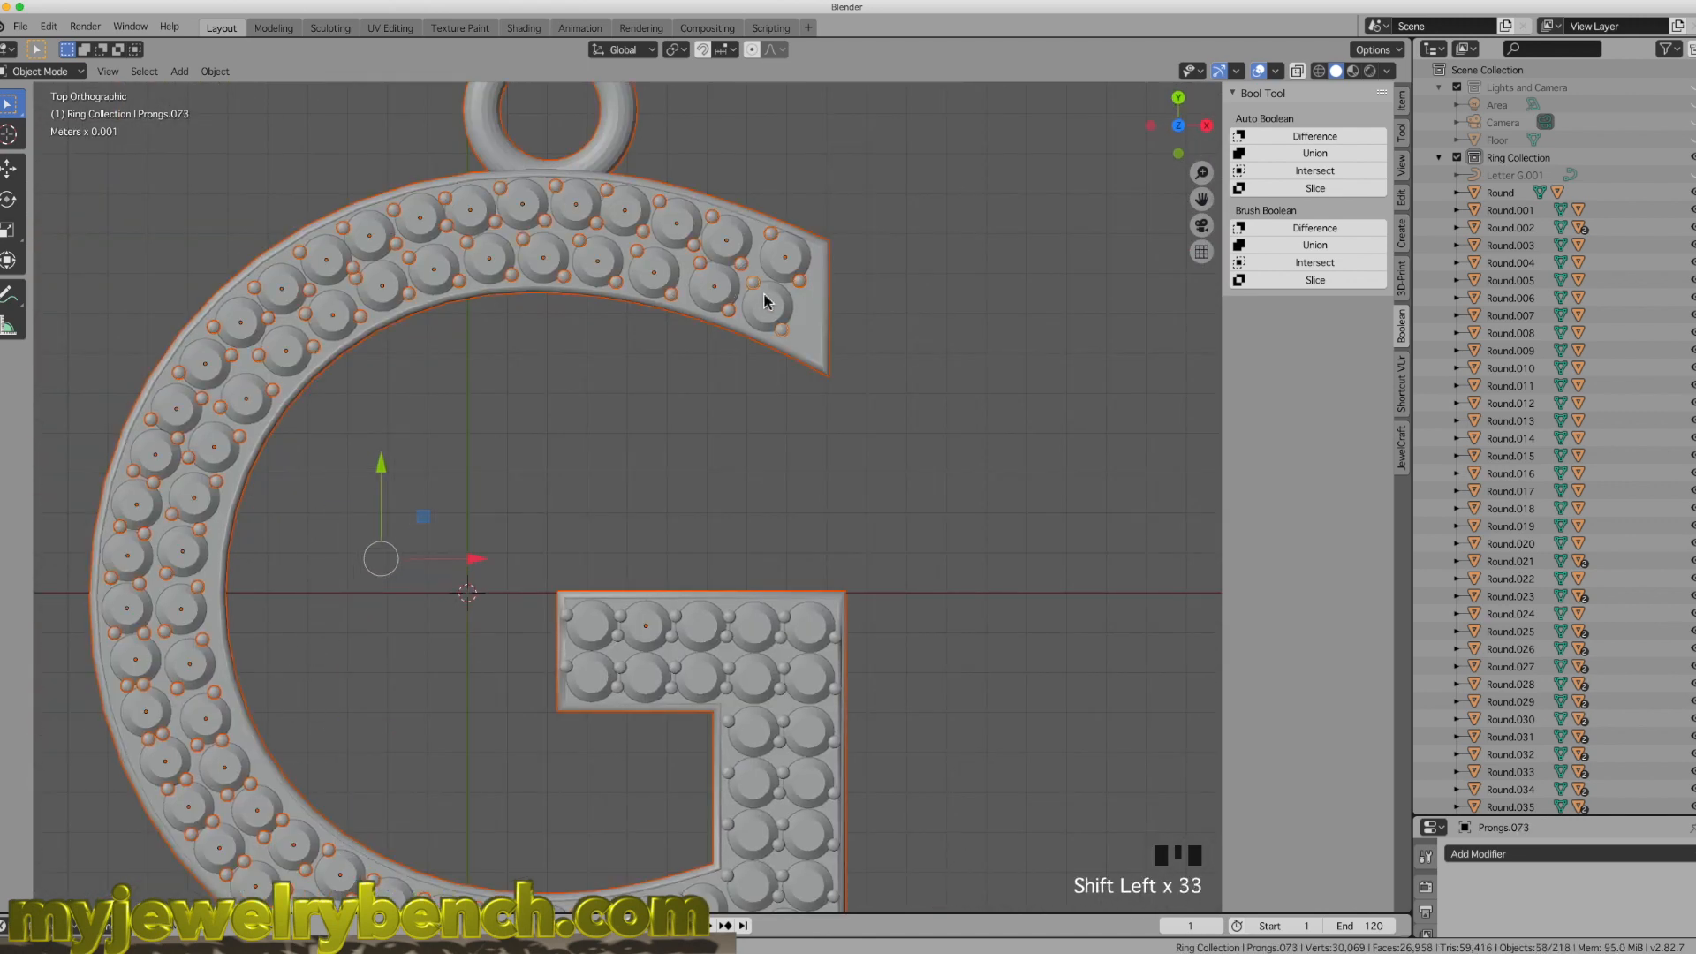
pyautogui.click(1315, 154)
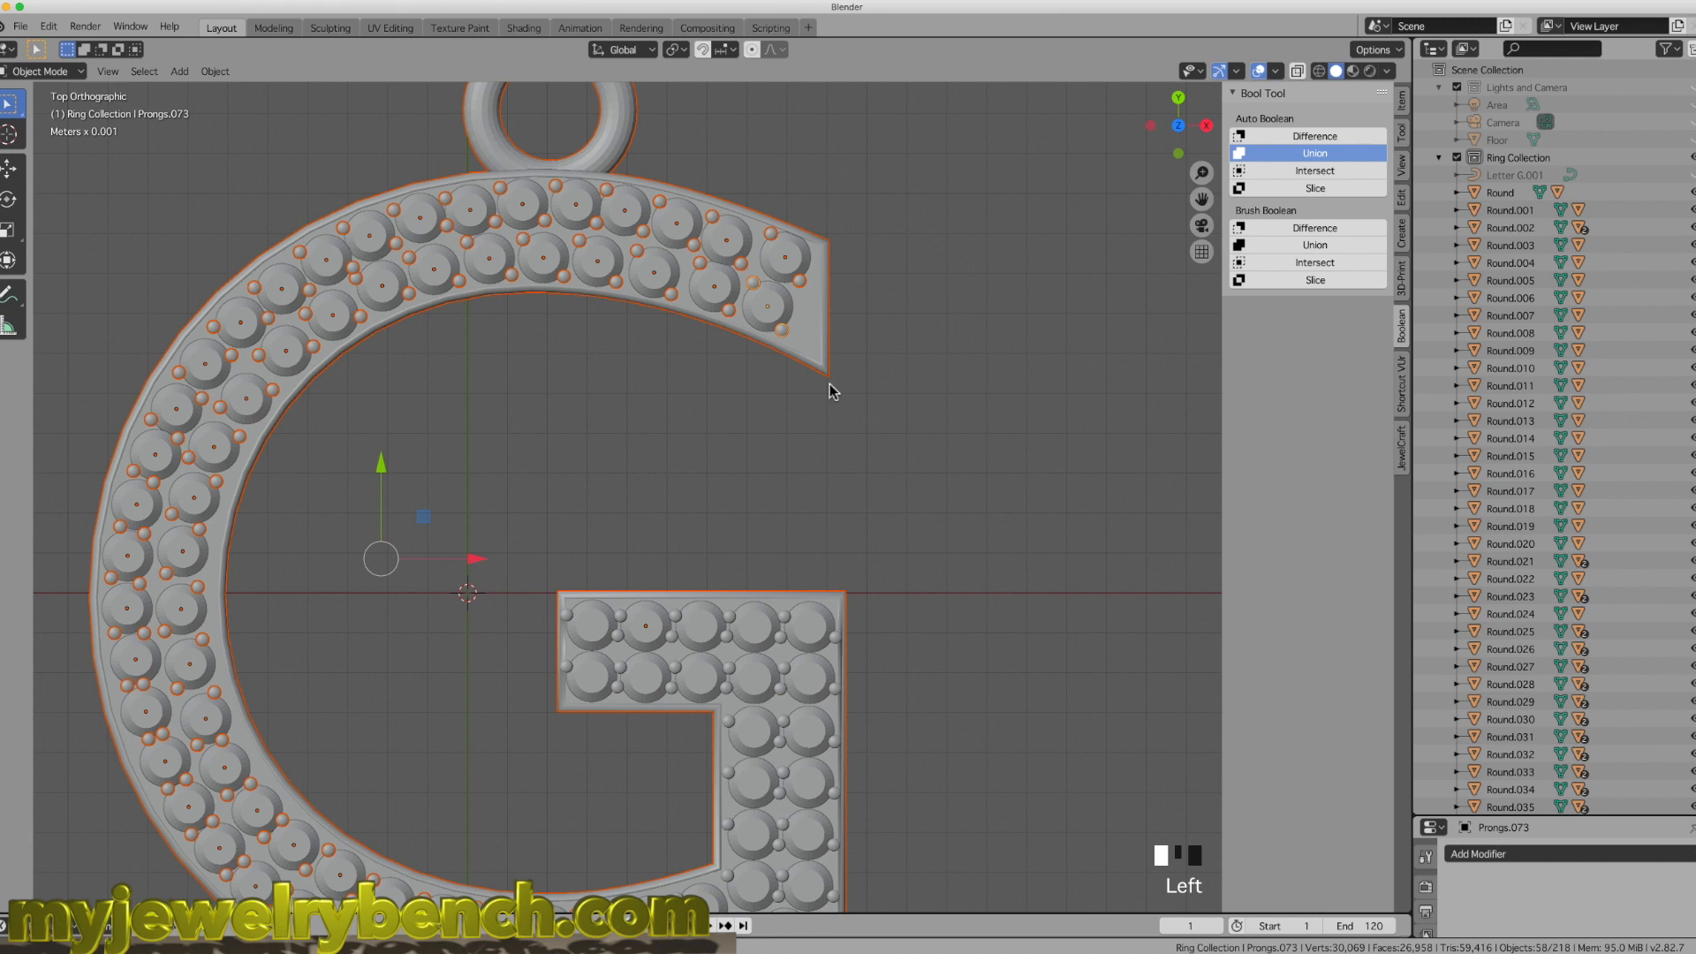
pyautogui.moveTo(821, 388); pyautogui.dragTo(607, 330, button='middle')
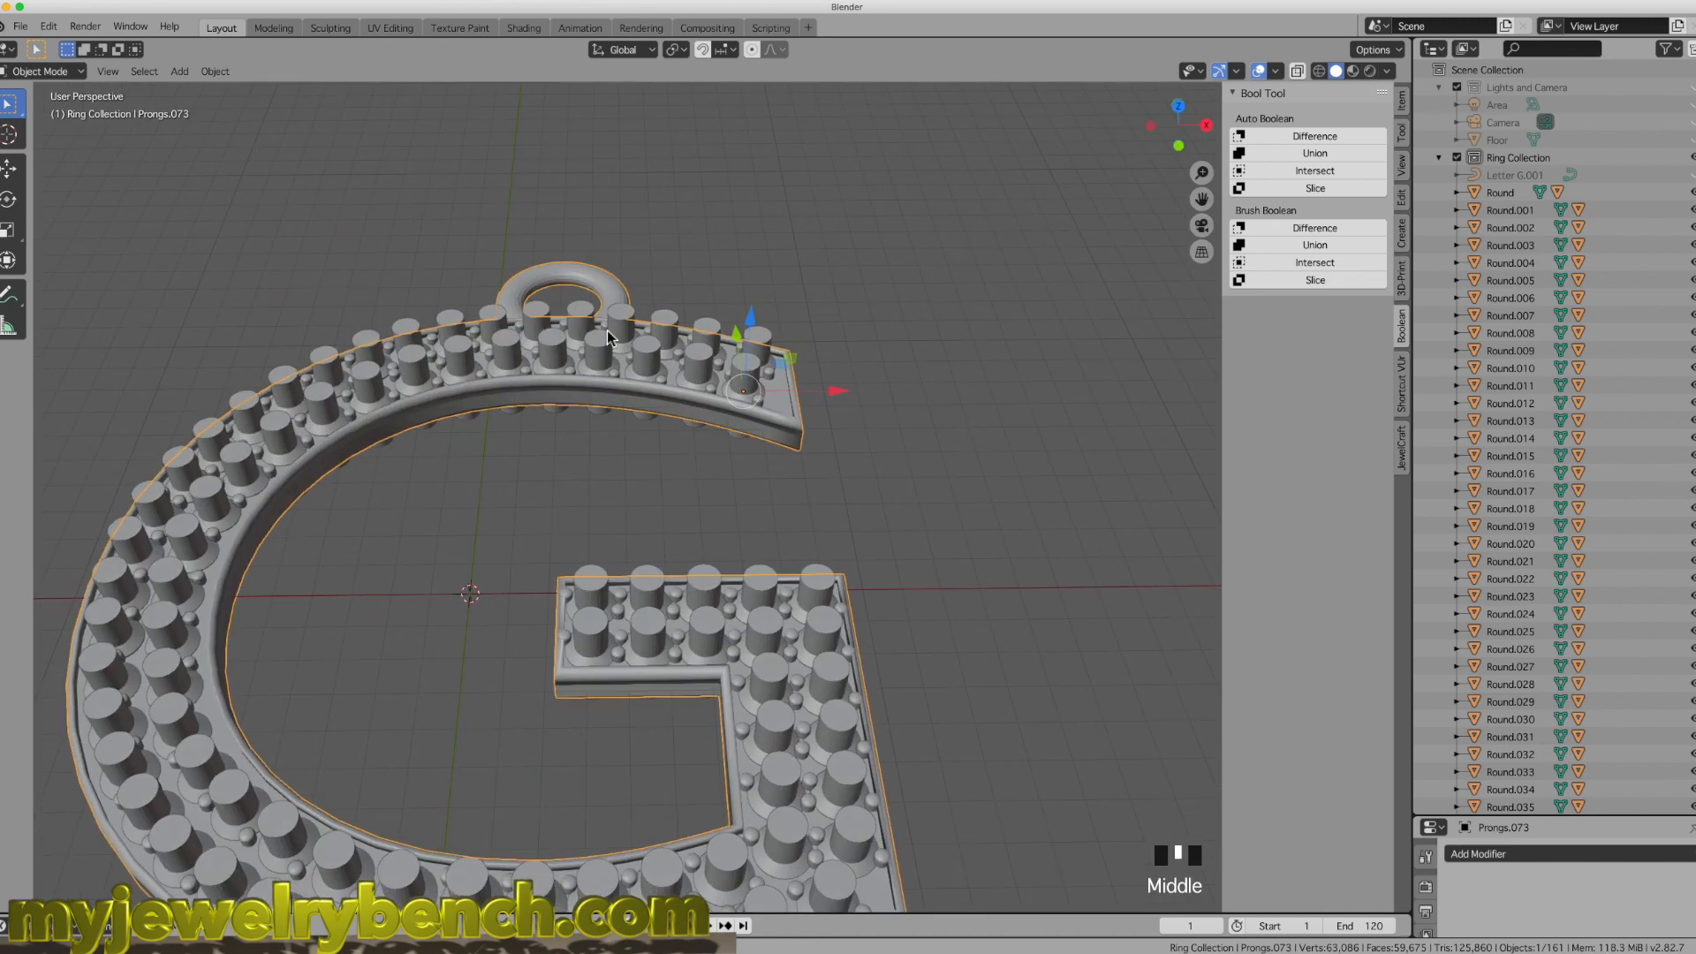
# Step: Try an Auto Boolean Difference on the merged letter with the outer cutter at its upper end
pyautogui.scroll(5, 943, 320)
pyautogui.click(675, 340)
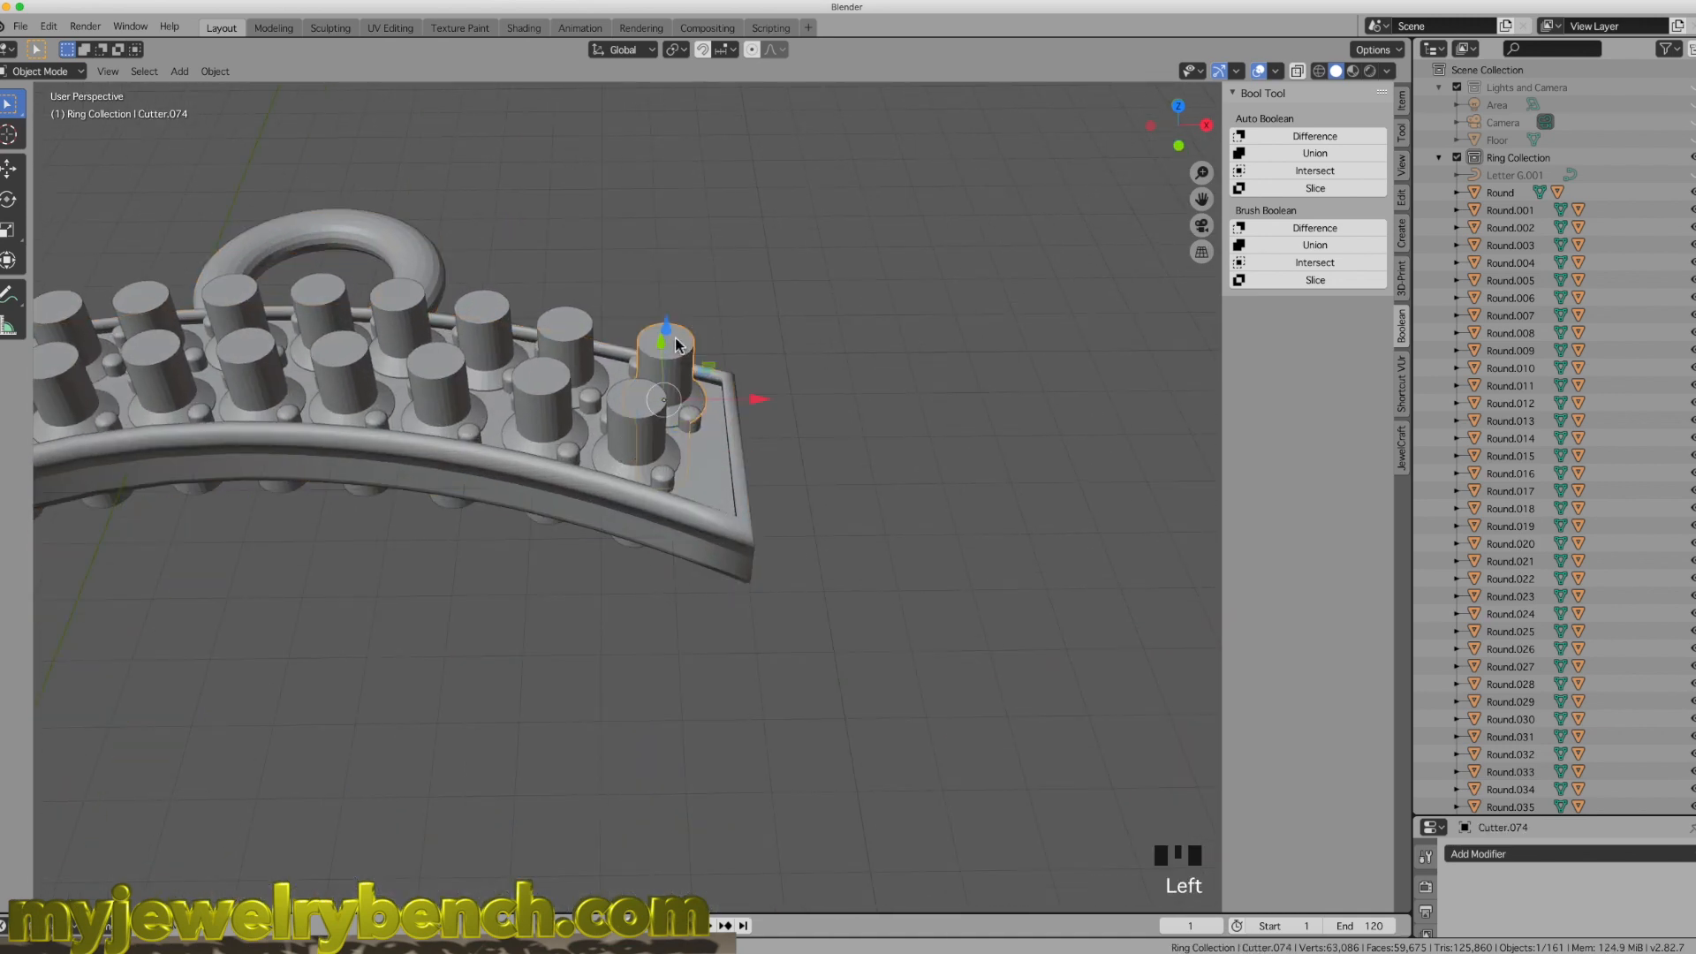
pyautogui.keyDown('shift'); pyautogui.click(717, 501); pyautogui.keyUp('shift')
pyautogui.click(1272, 136)
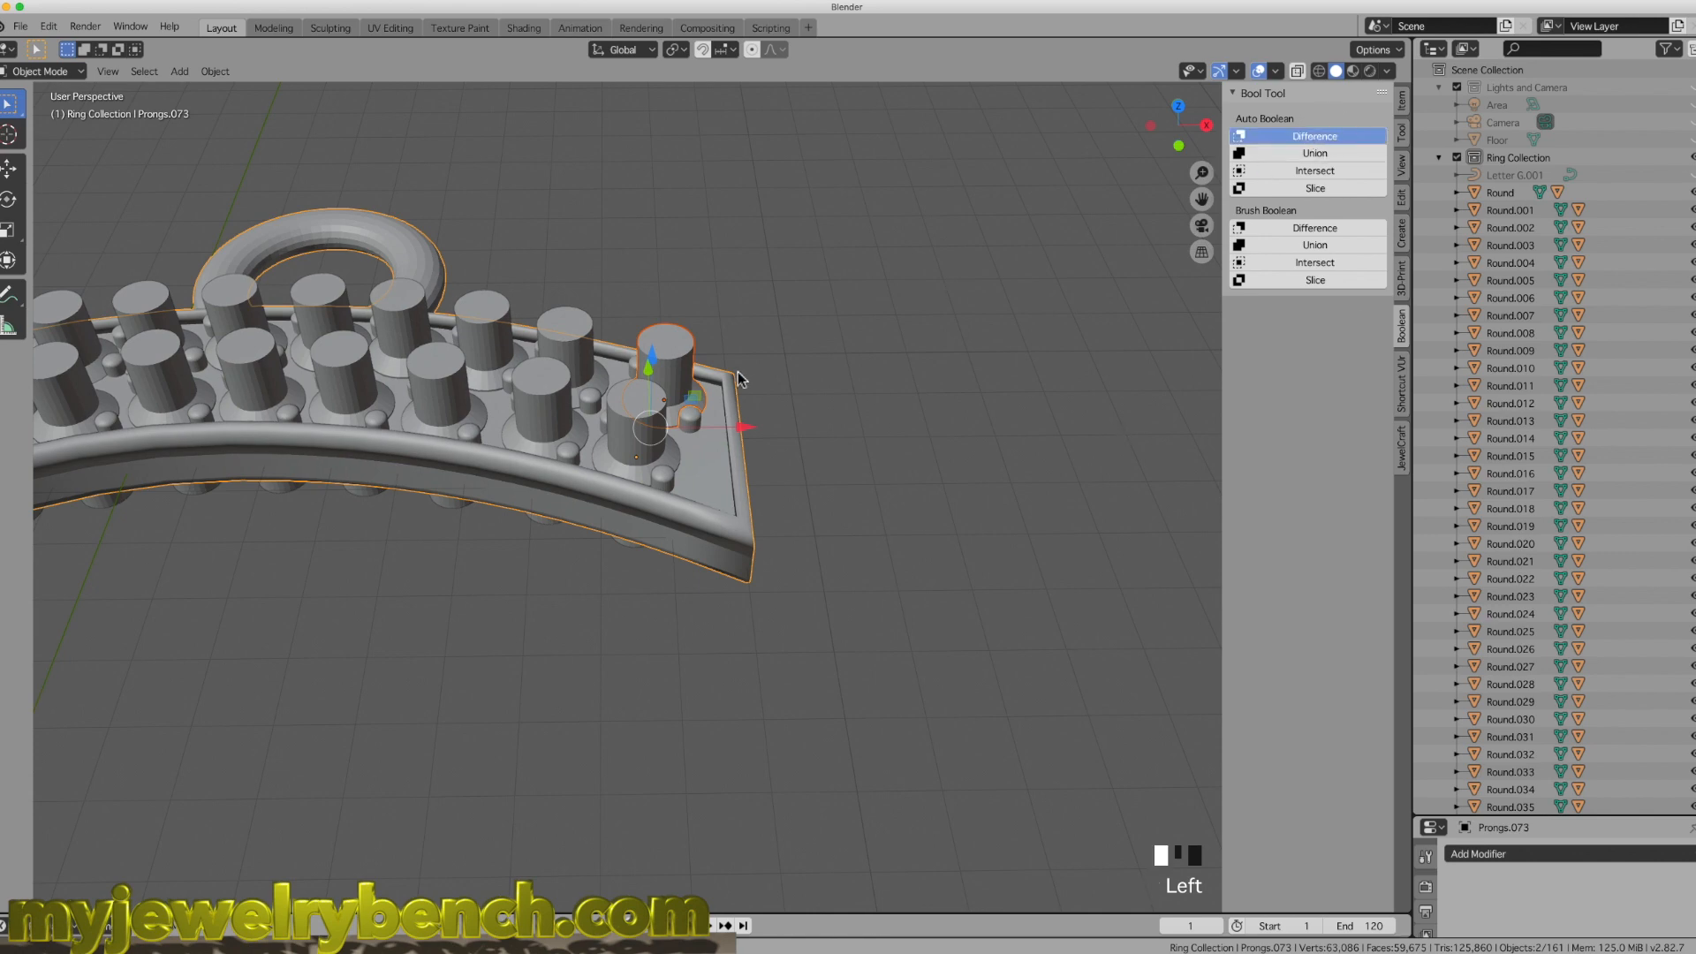
pyautogui.moveTo(755, 369); pyautogui.dragTo(732, 512, button='middle')
pyautogui.scroll(-5, 687, 486)
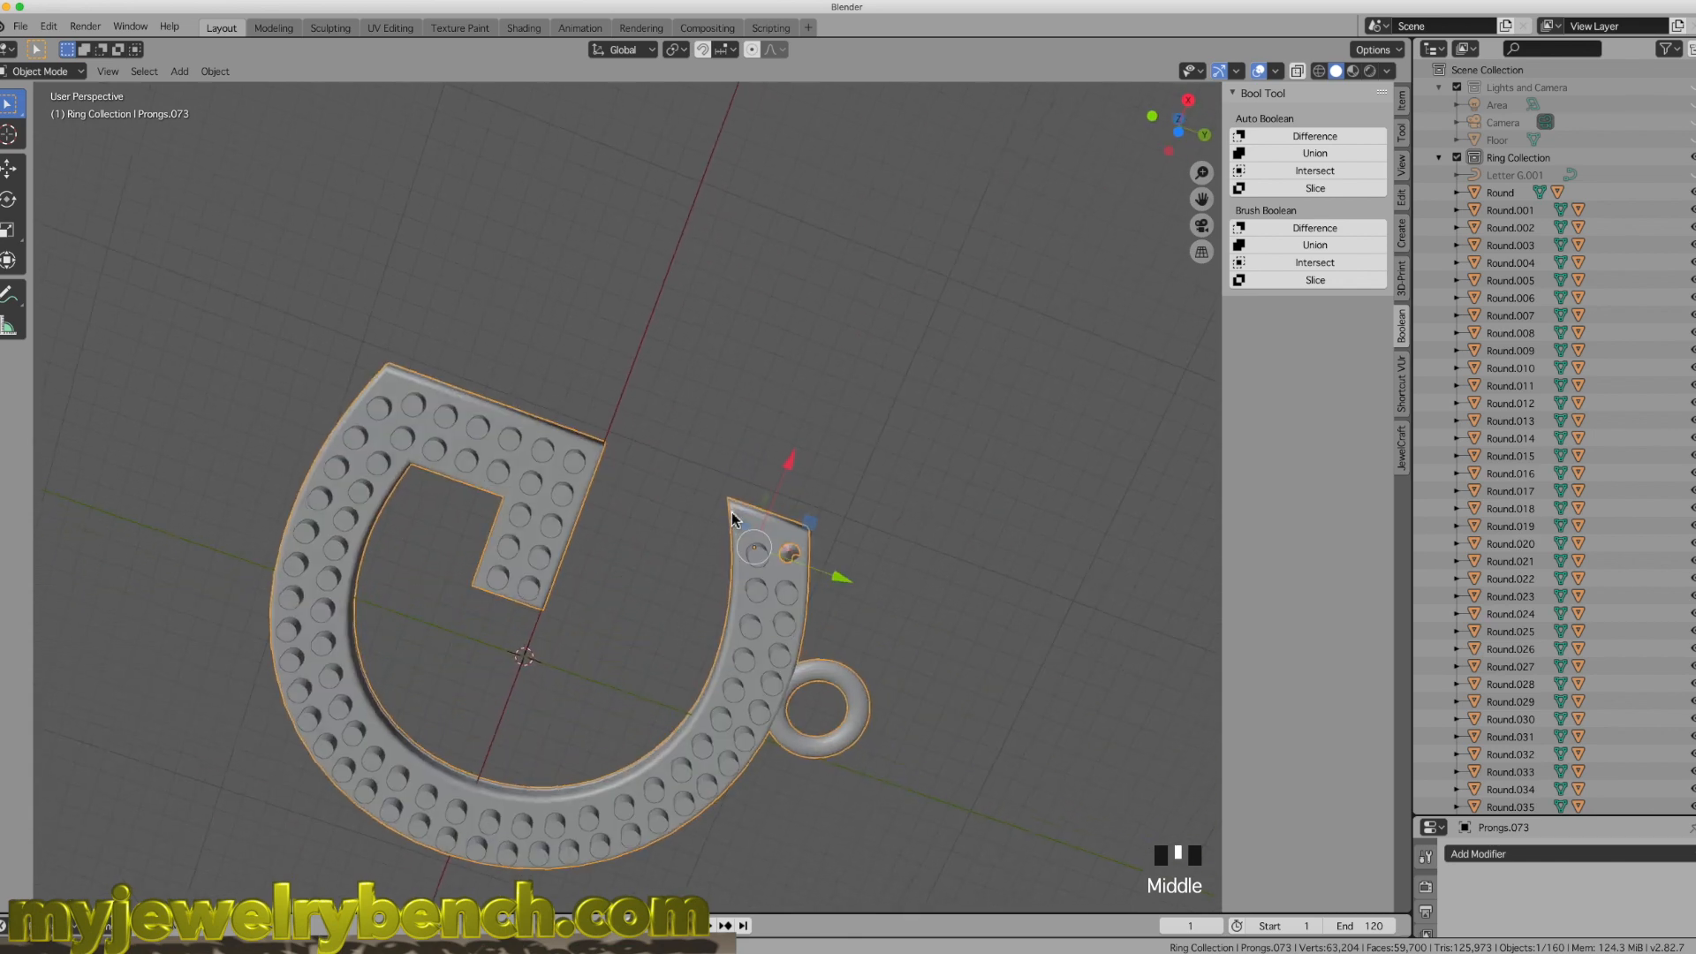
# Step: Inspect the cut seat at the letter's upper end from several angles and undo the Boolean Difference
pyautogui.scroll(7, 877, 544)
pyautogui.moveTo(484, 558); pyautogui.dragTo(482, 606, button='middle')
pyautogui.moveTo(385, 786); pyautogui.dragTo(498, 644, button='middle')
pyautogui.scroll(-8, 507, 655)
pyautogui.scroll(3, 498, 644)
pyautogui.scroll(-2, 499, 644)
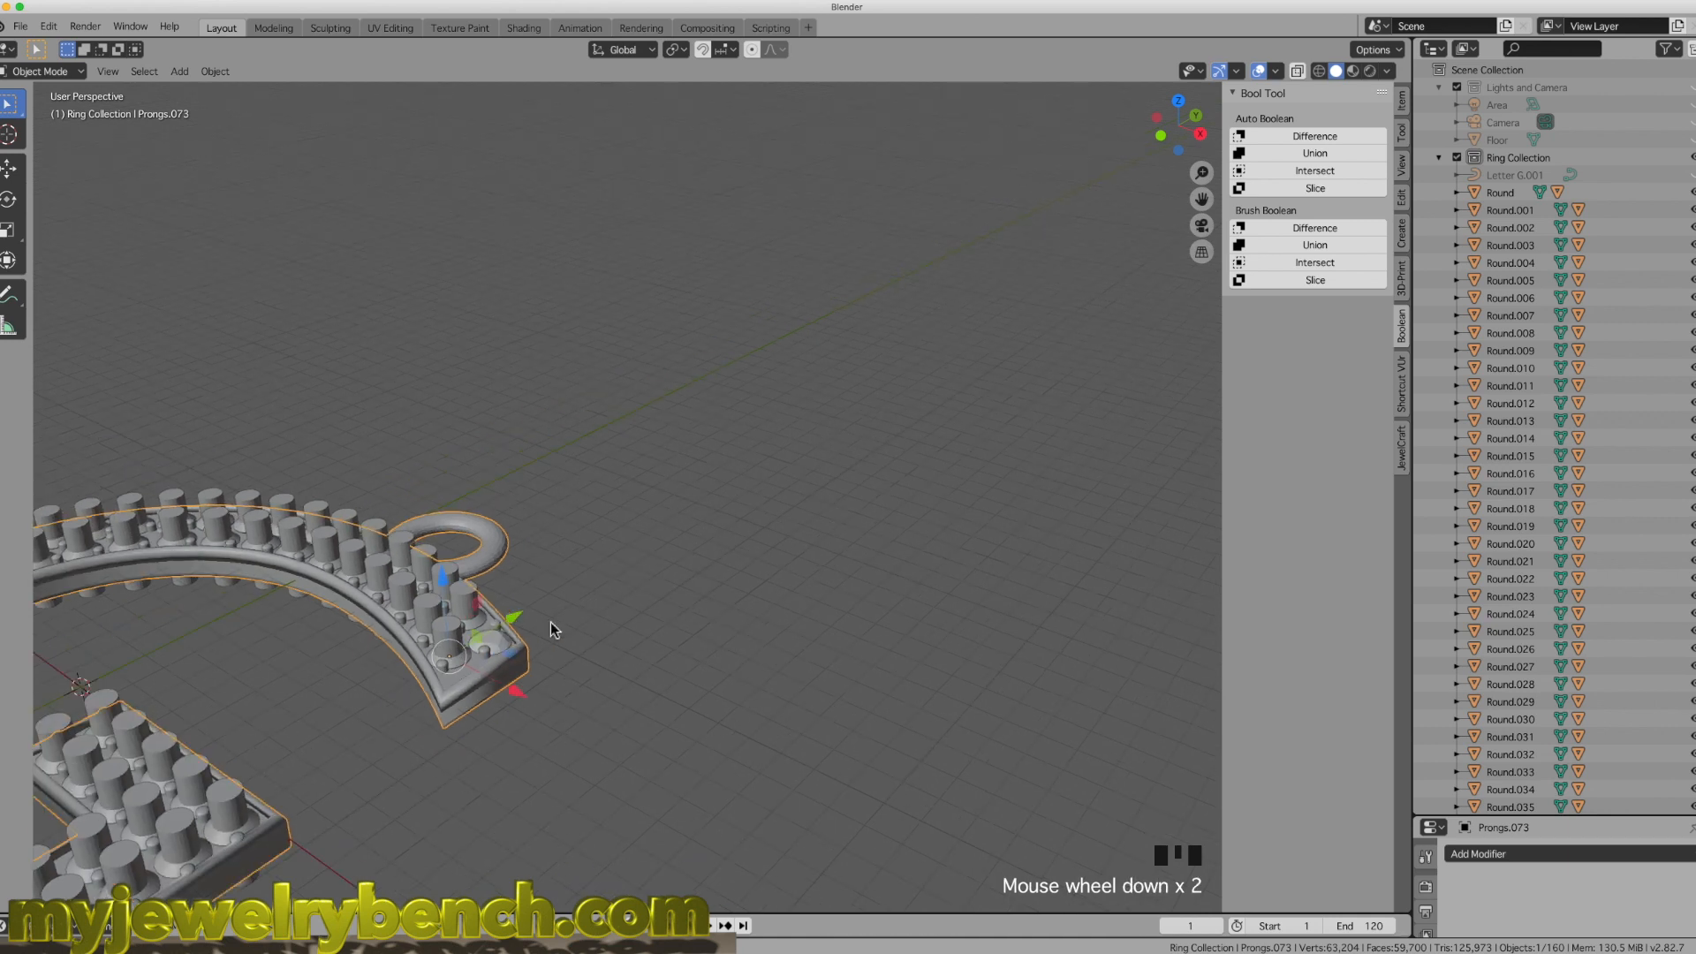
pyautogui.scroll(-6, 550, 622)
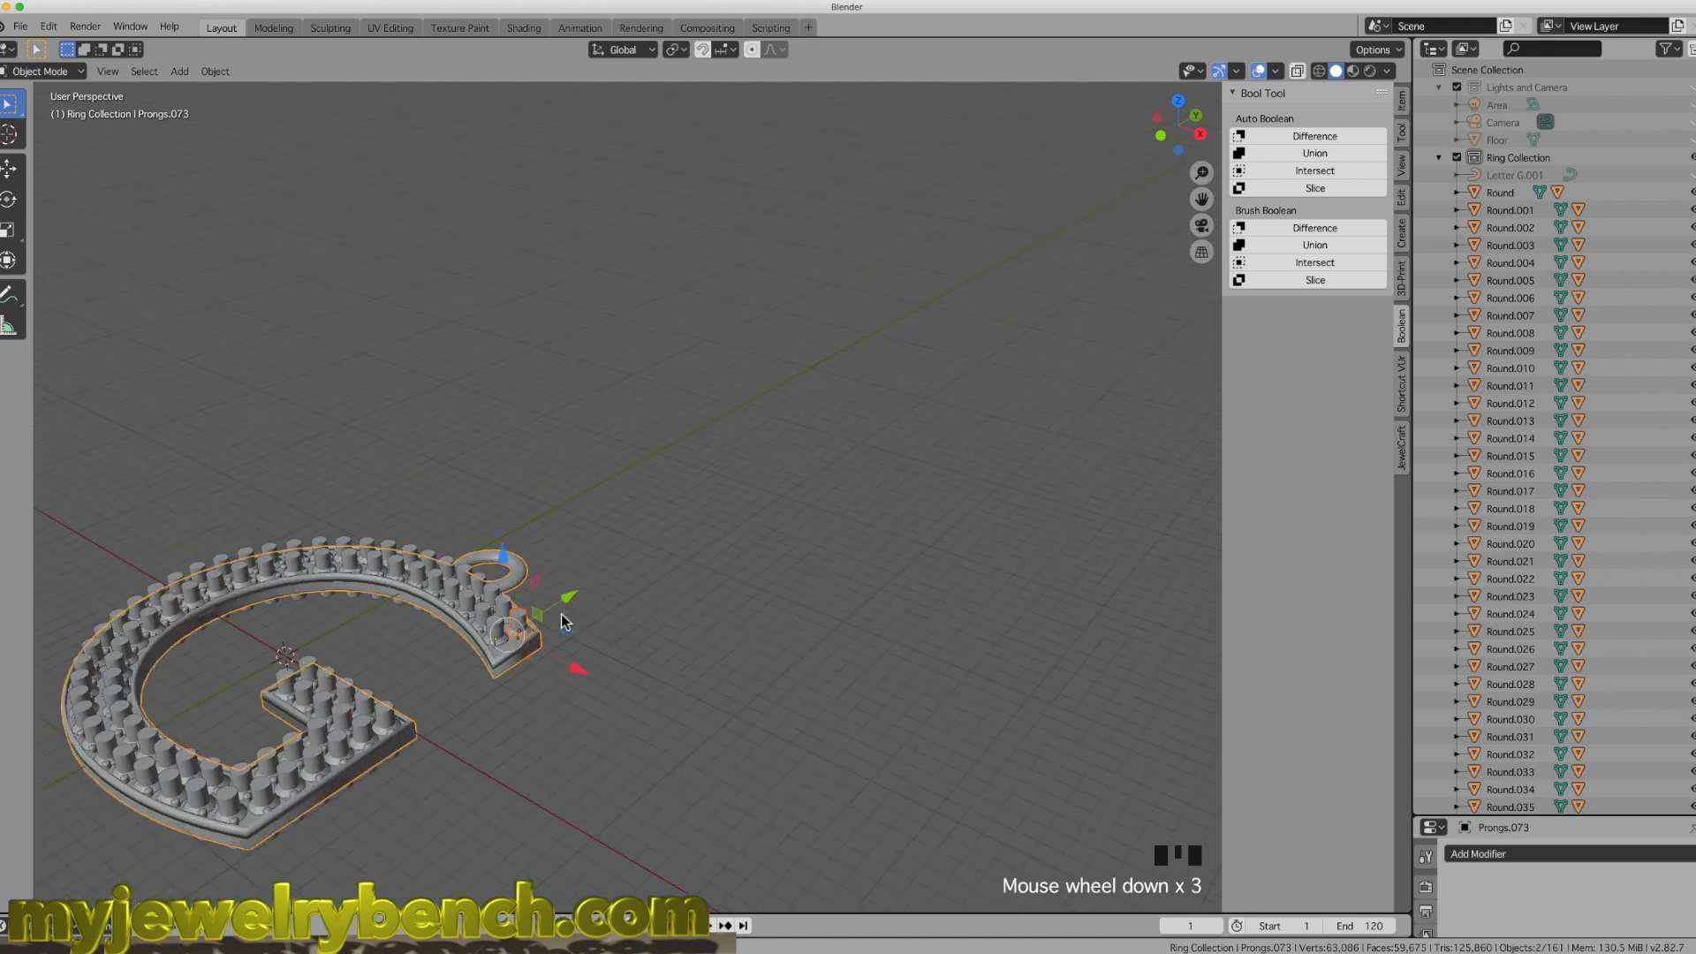
pyautogui.moveTo(553, 617); pyautogui.dragTo(553, 616, button='middle')
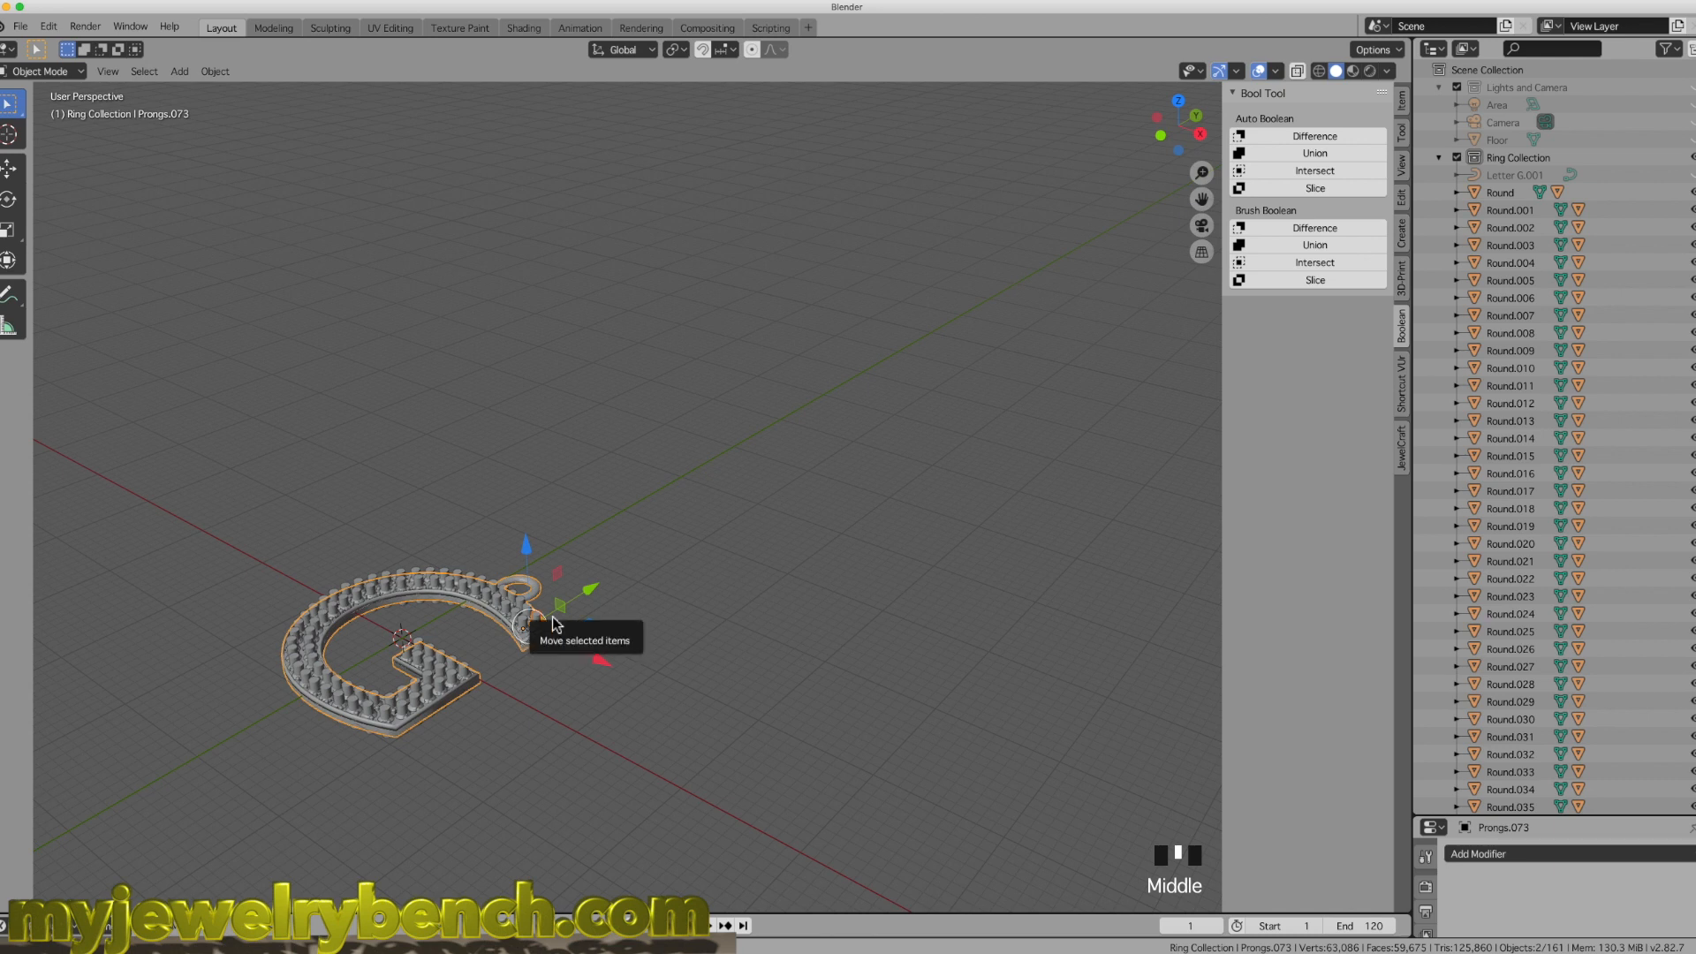
# Step: Box-select all the gem cutters from the front view and delete them, leaving only the letter and the diamonds
pyautogui.press('KP_1')
pyautogui.scroll(5, 342, 614)
pyautogui.click(155, 600)
pyautogui.moveTo(155, 600); pyautogui.dragTo(869, 649)
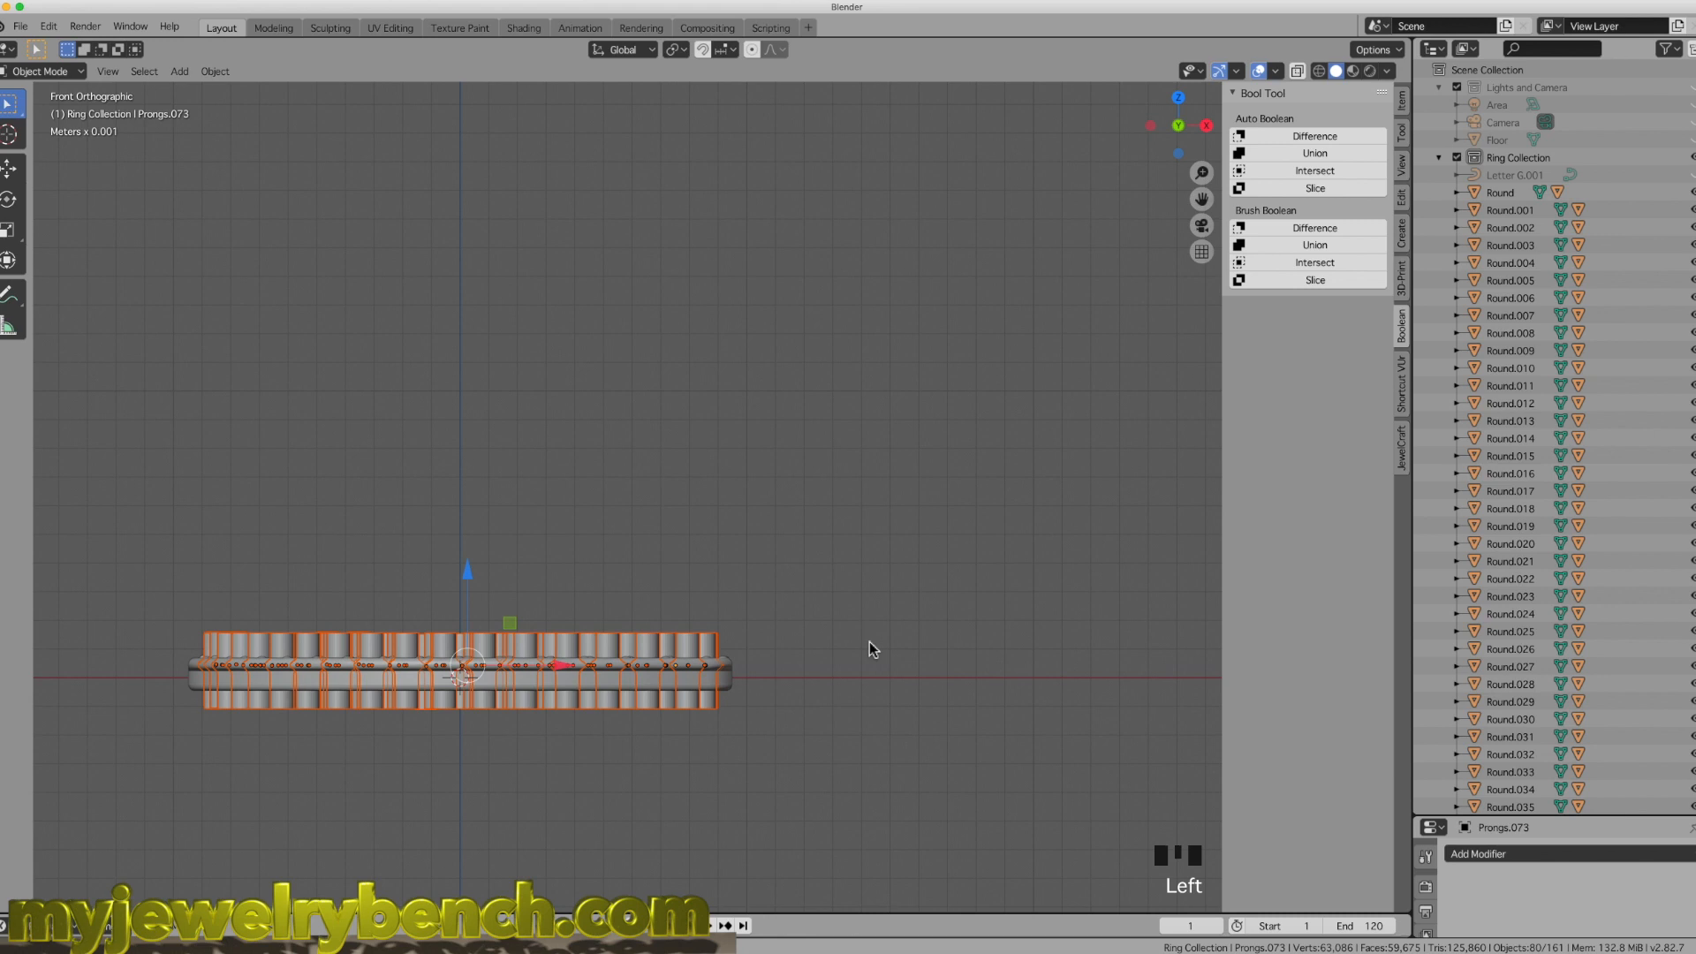
pyautogui.press('x')
pyautogui.click(869, 645)
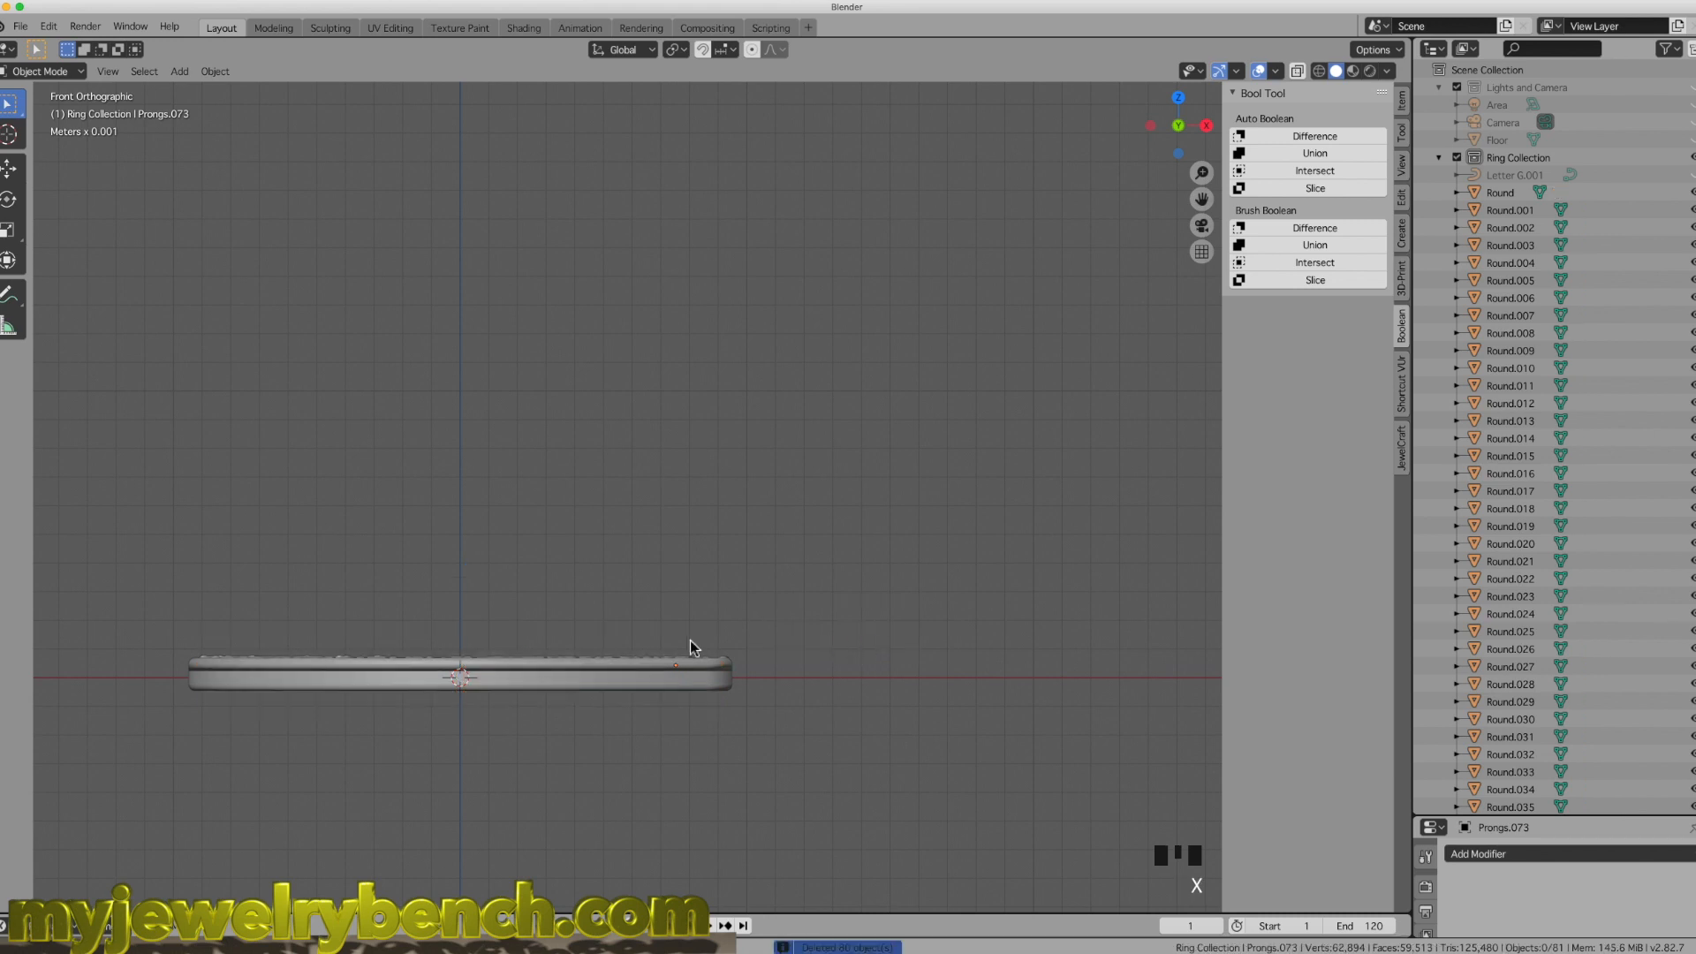
pyautogui.moveTo(697, 624); pyautogui.dragTo(677, 685, button='middle')
pyautogui.scroll(-3, 776, 571)
pyautogui.moveTo(780, 571); pyautogui.dragTo(654, 637, button='middle')
pyautogui.scroll(8, 597, 723)
pyautogui.moveTo(841, 643); pyautogui.dragTo(854, 627, button='middle')
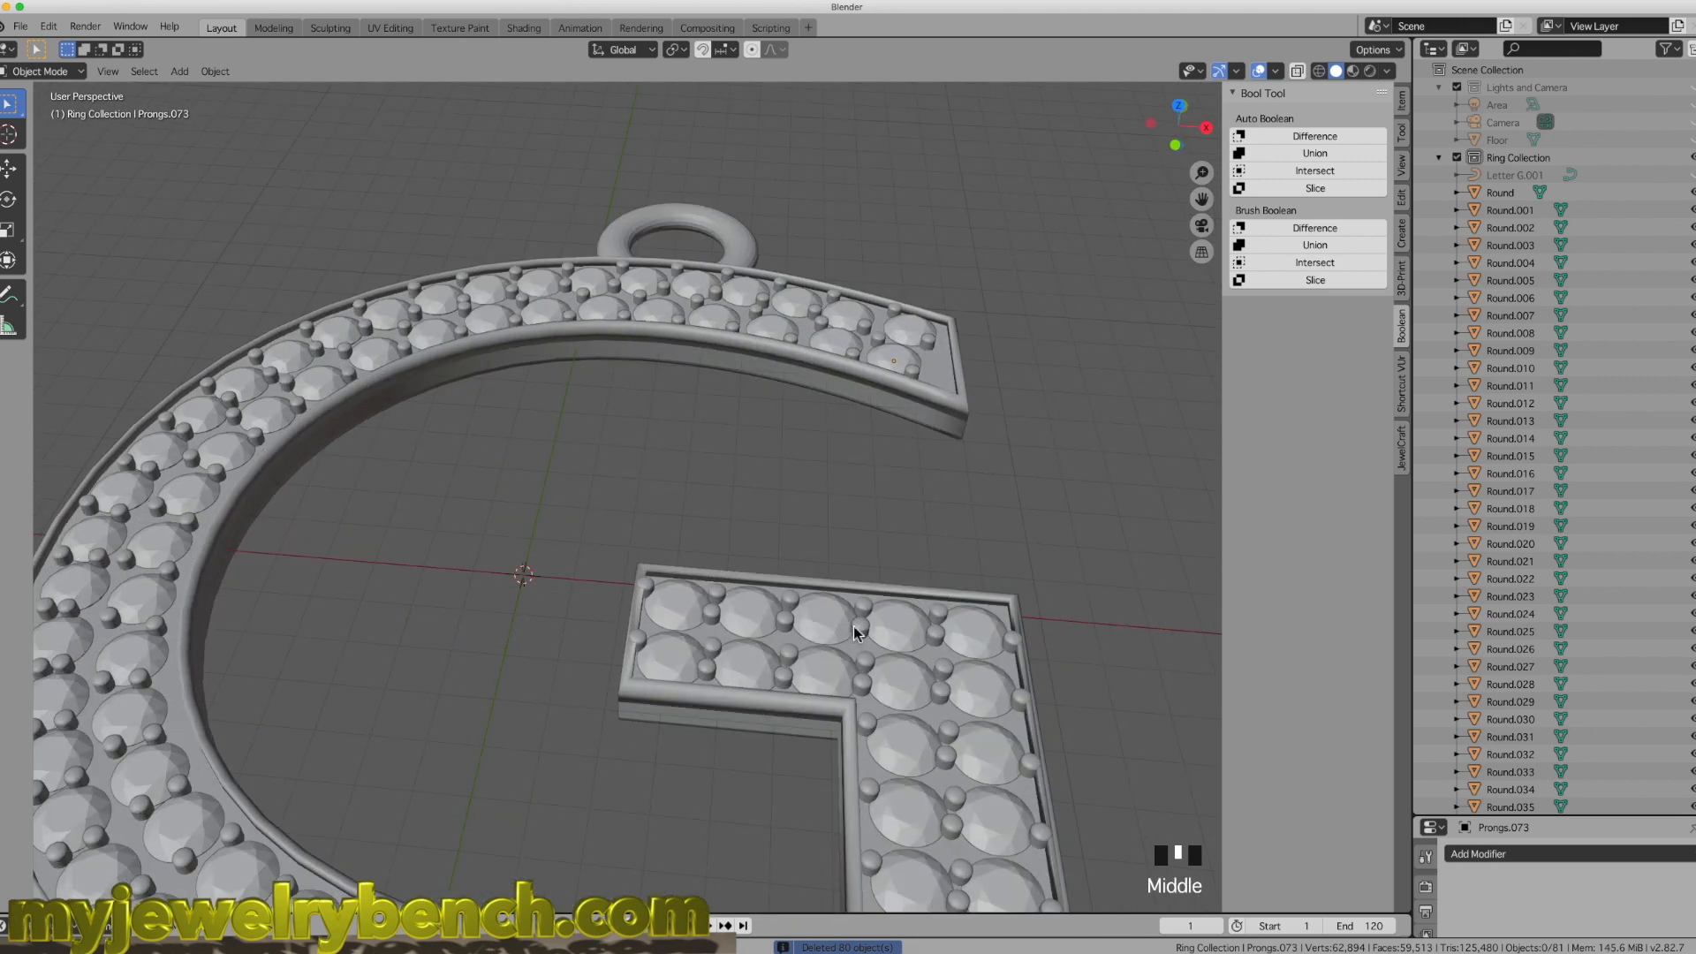
# Step: Add a JewelCraft cutter to the fourth diamond in the crossbar's lower row, next to the inner corner
pyautogui.click(877, 703)
pyautogui.click(863, 706)
pyautogui.click(898, 685)
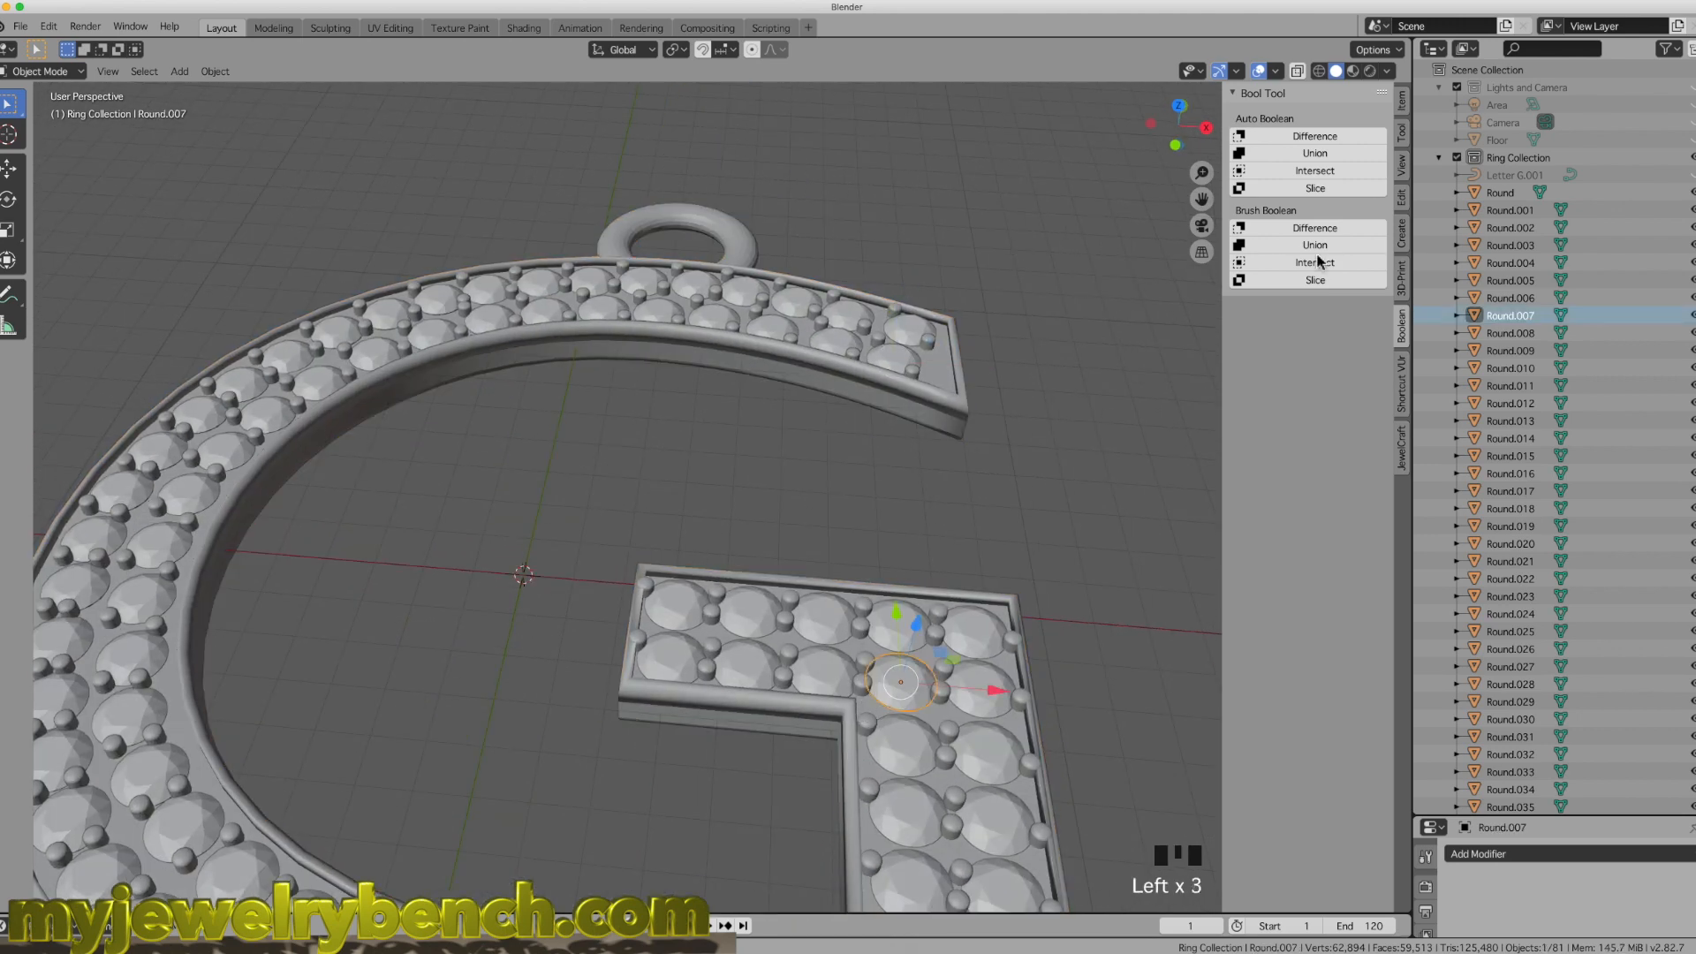
pyautogui.click(1402, 446)
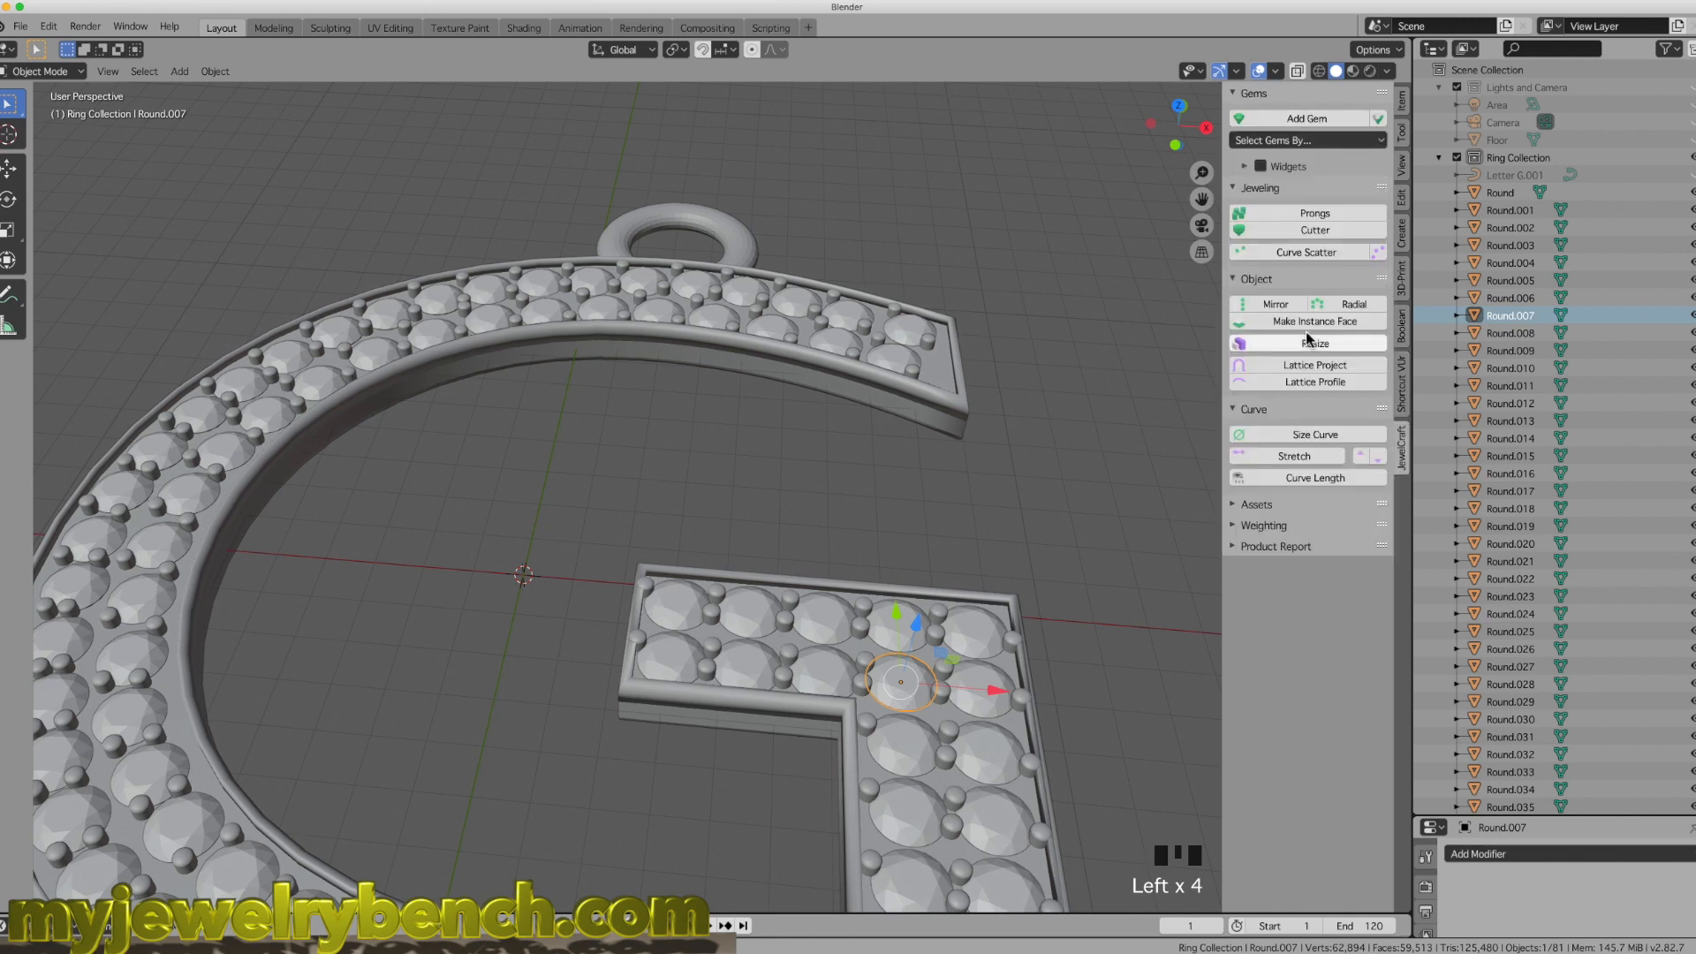
pyautogui.click(1316, 230)
pyautogui.moveTo(894, 591); pyautogui.dragTo(919, 652, button='middle')
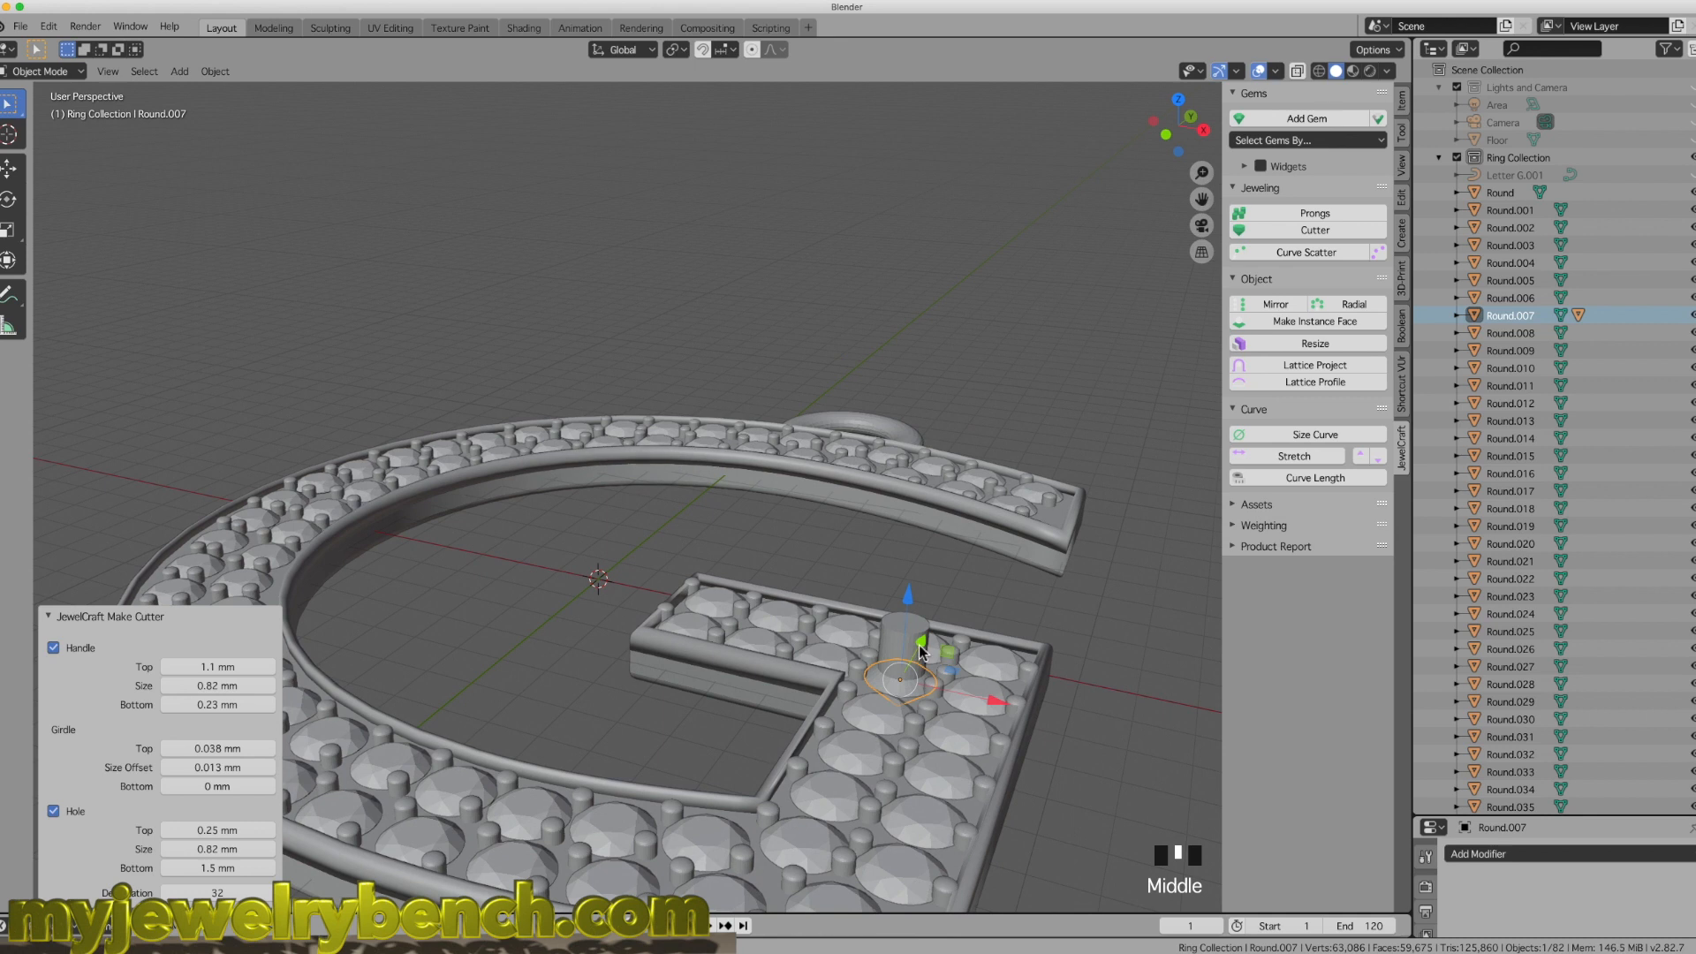
# Step: Cut that single cutter out of the merged letter with an Auto Boolean Difference
pyautogui.click(894, 648)
pyautogui.keyDown('shift'); pyautogui.click(767, 672); pyautogui.keyUp('shift')
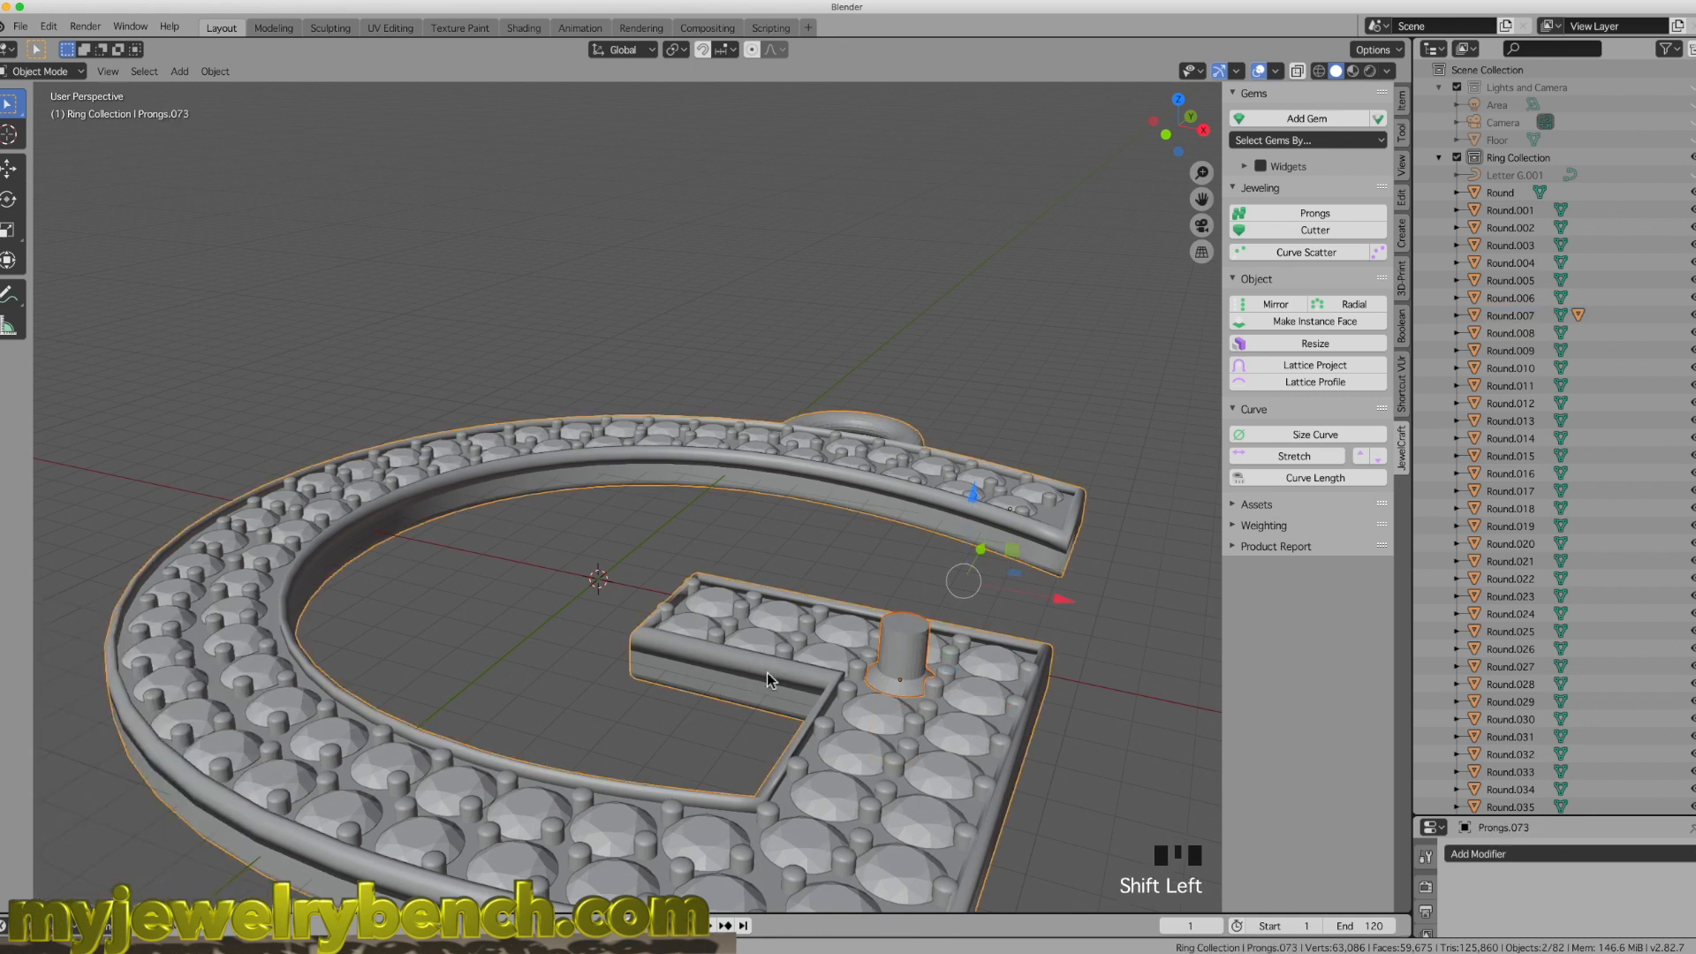
pyautogui.click(1402, 324)
pyautogui.click(1314, 135)
# Step: Select the five diamonds in the crossbar's upper row and add JewelCraft cutters to them
pyautogui.moveTo(1022, 574); pyautogui.dragTo(899, 678, button='middle')
pyautogui.click(867, 723)
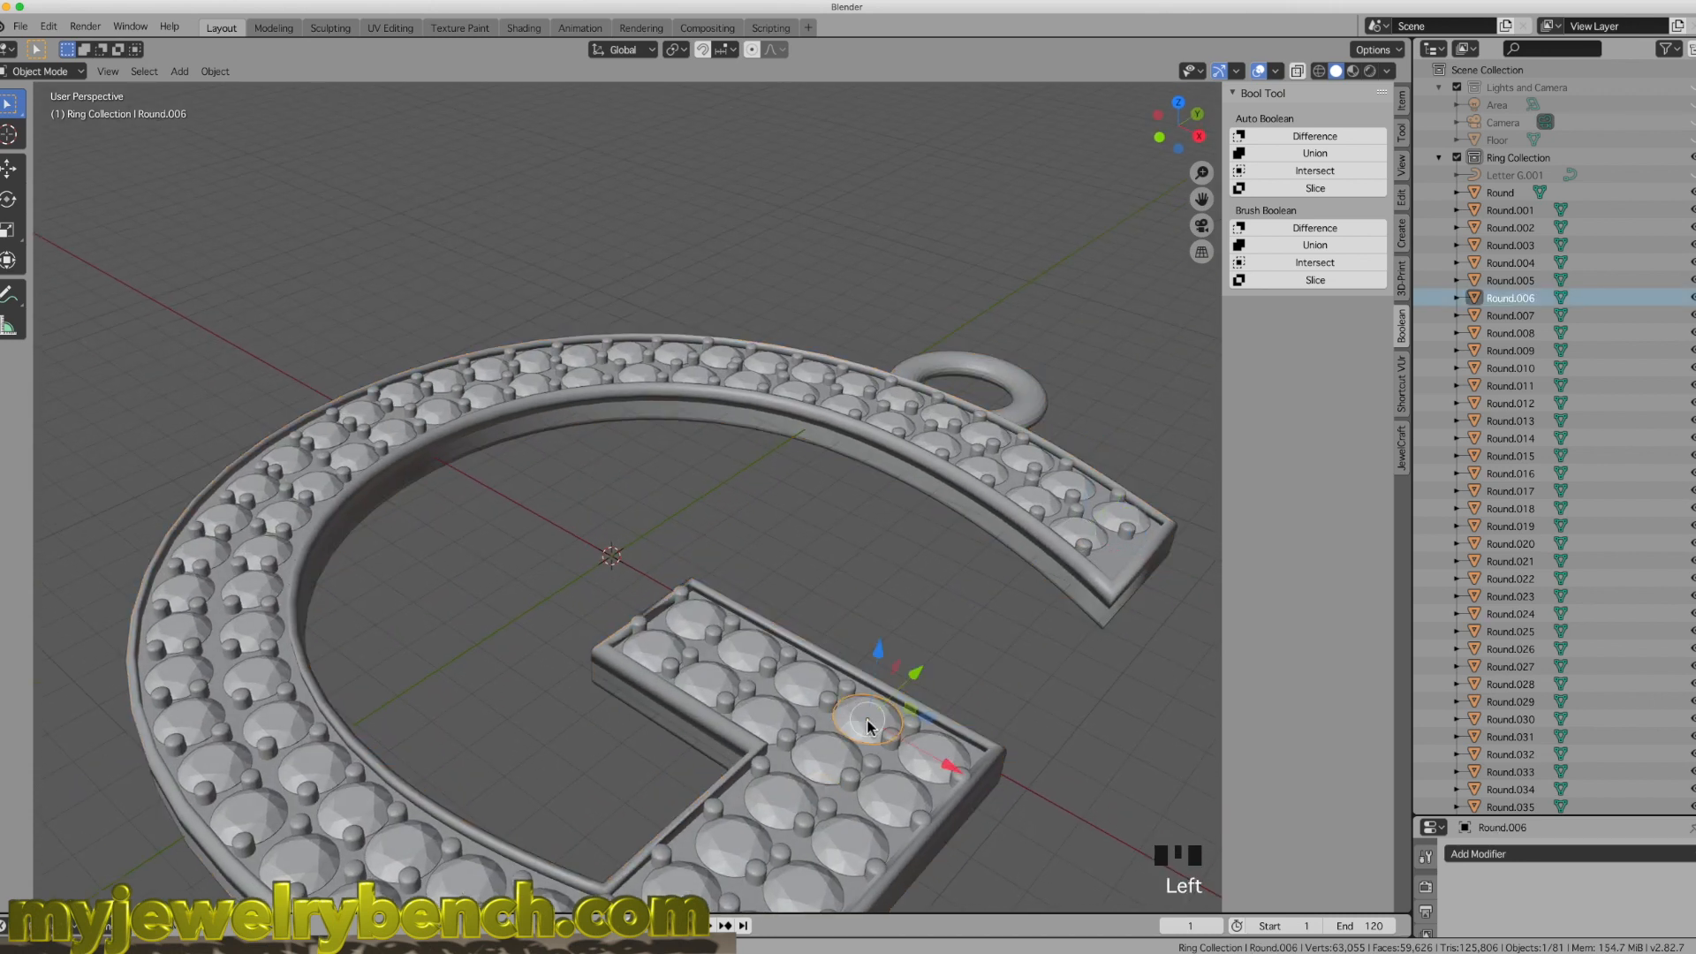
pyautogui.keyDown('shift'); pyautogui.click(934, 758); pyautogui.keyUp('shift')
pyautogui.keyDown('shift'); pyautogui.click(804, 680); pyautogui.keyUp('shift')
pyautogui.keyDown('shift'); pyautogui.click(760, 654); pyautogui.keyUp('shift')
pyautogui.keyDown('shift'); pyautogui.click(688, 608); pyautogui.keyUp('shift')
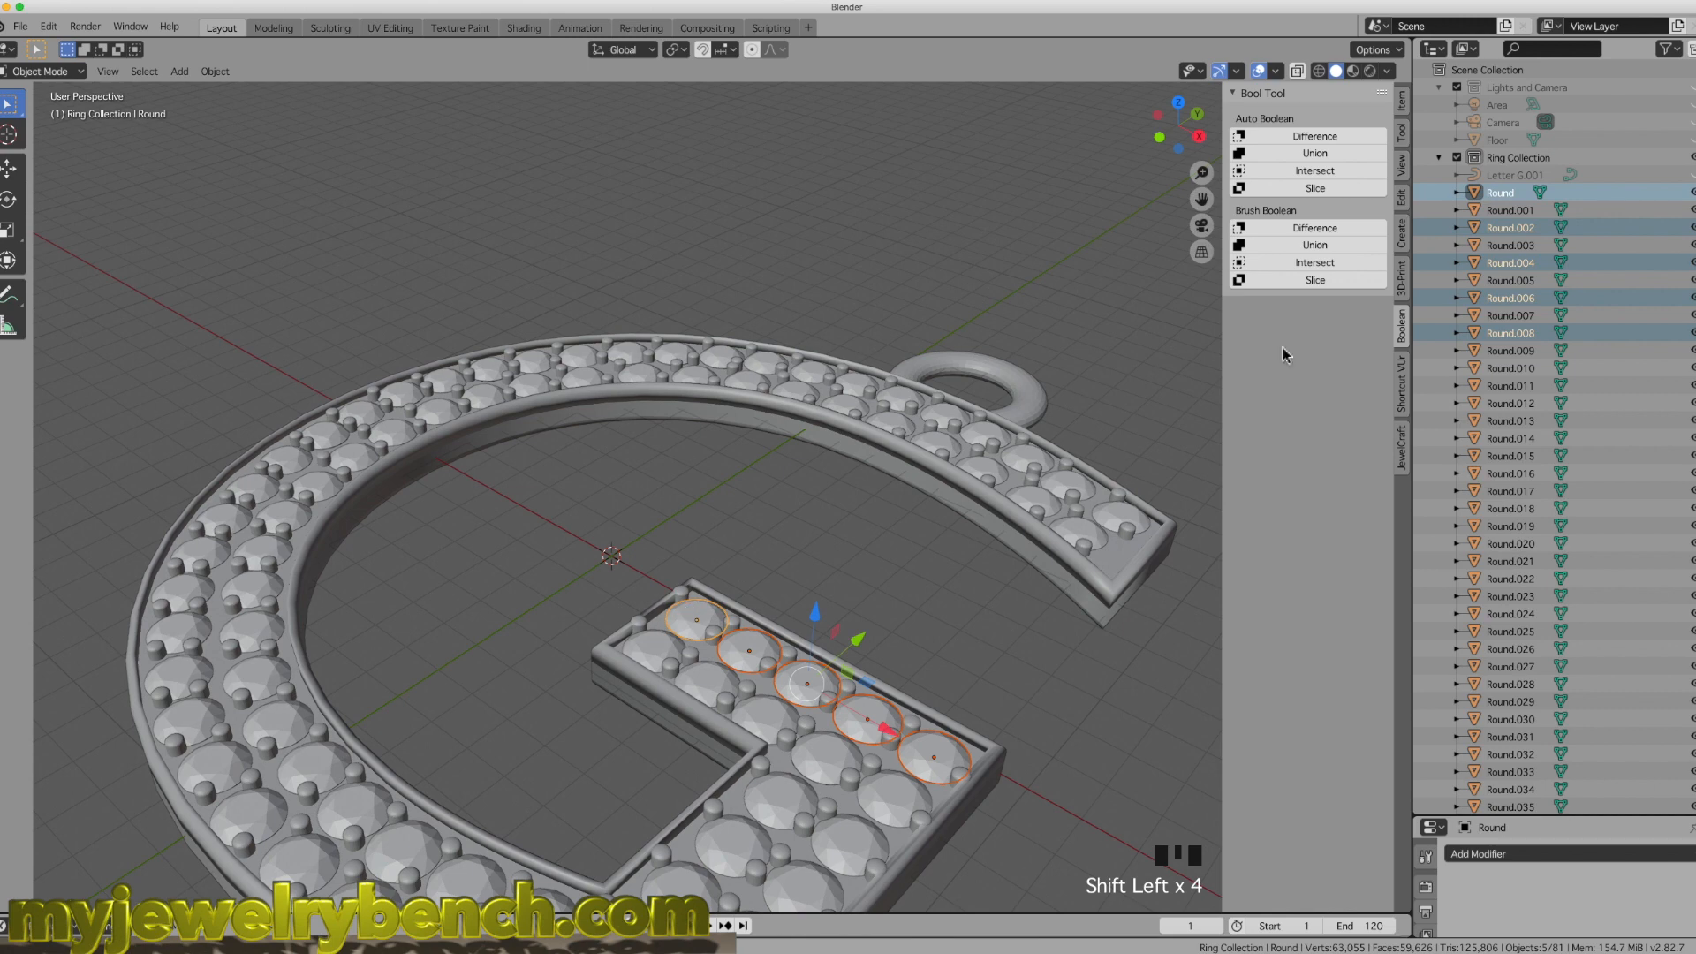
pyautogui.click(1400, 442)
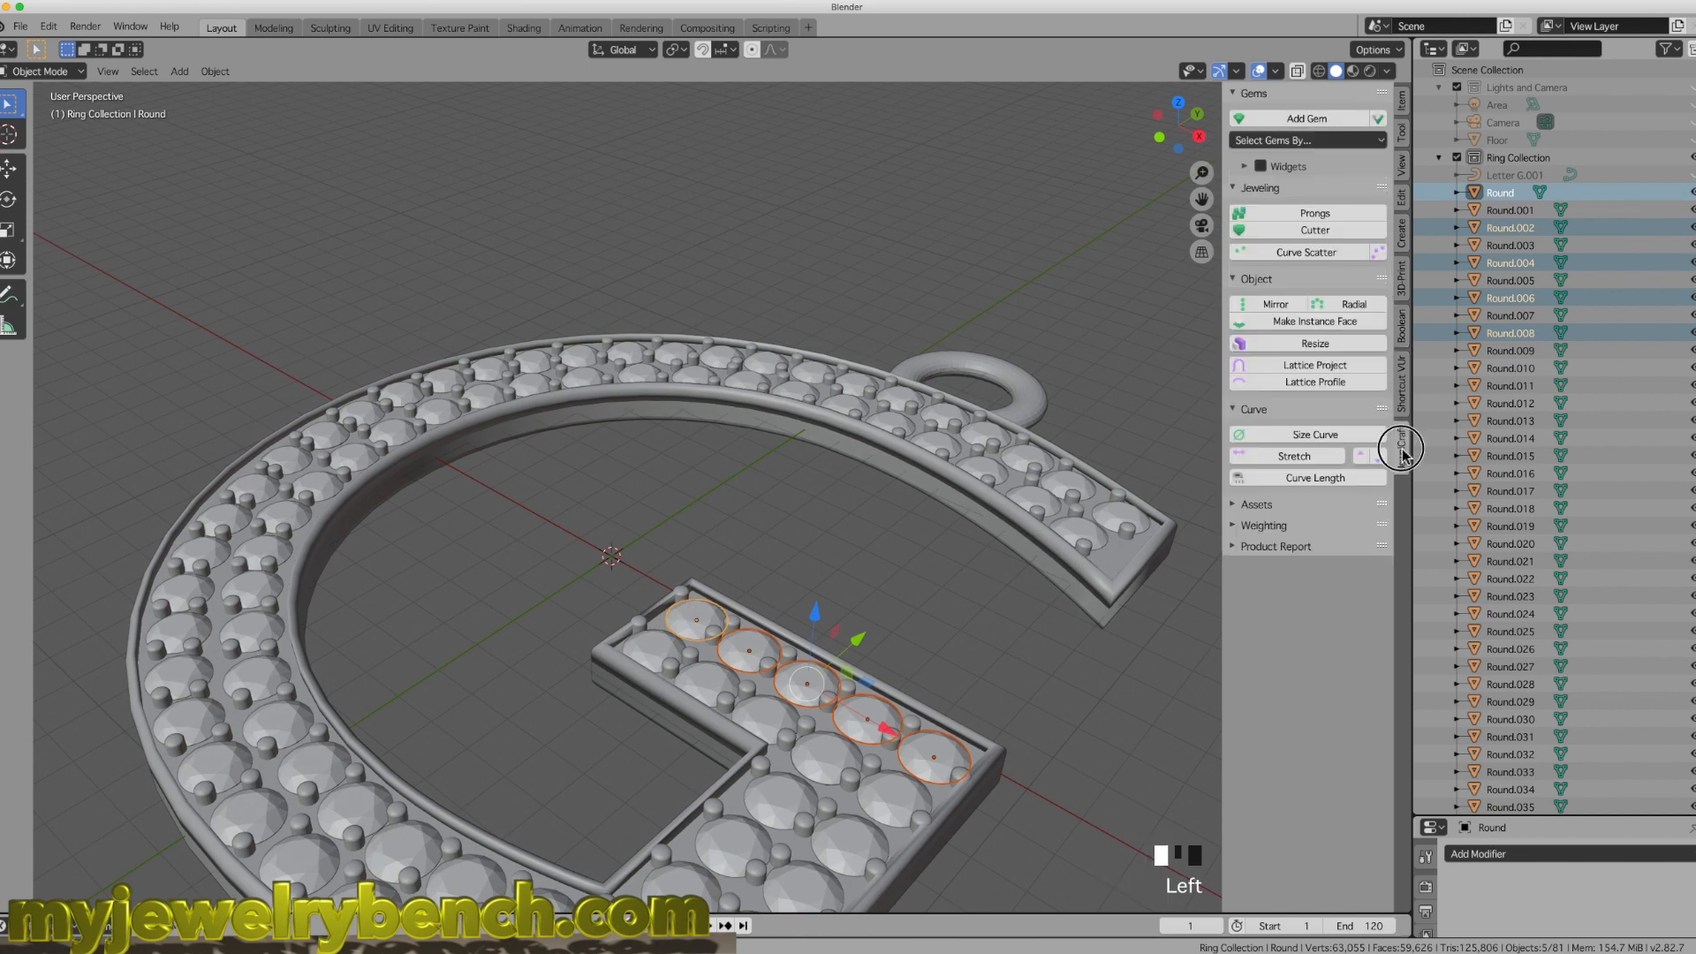
pyautogui.click(1315, 231)
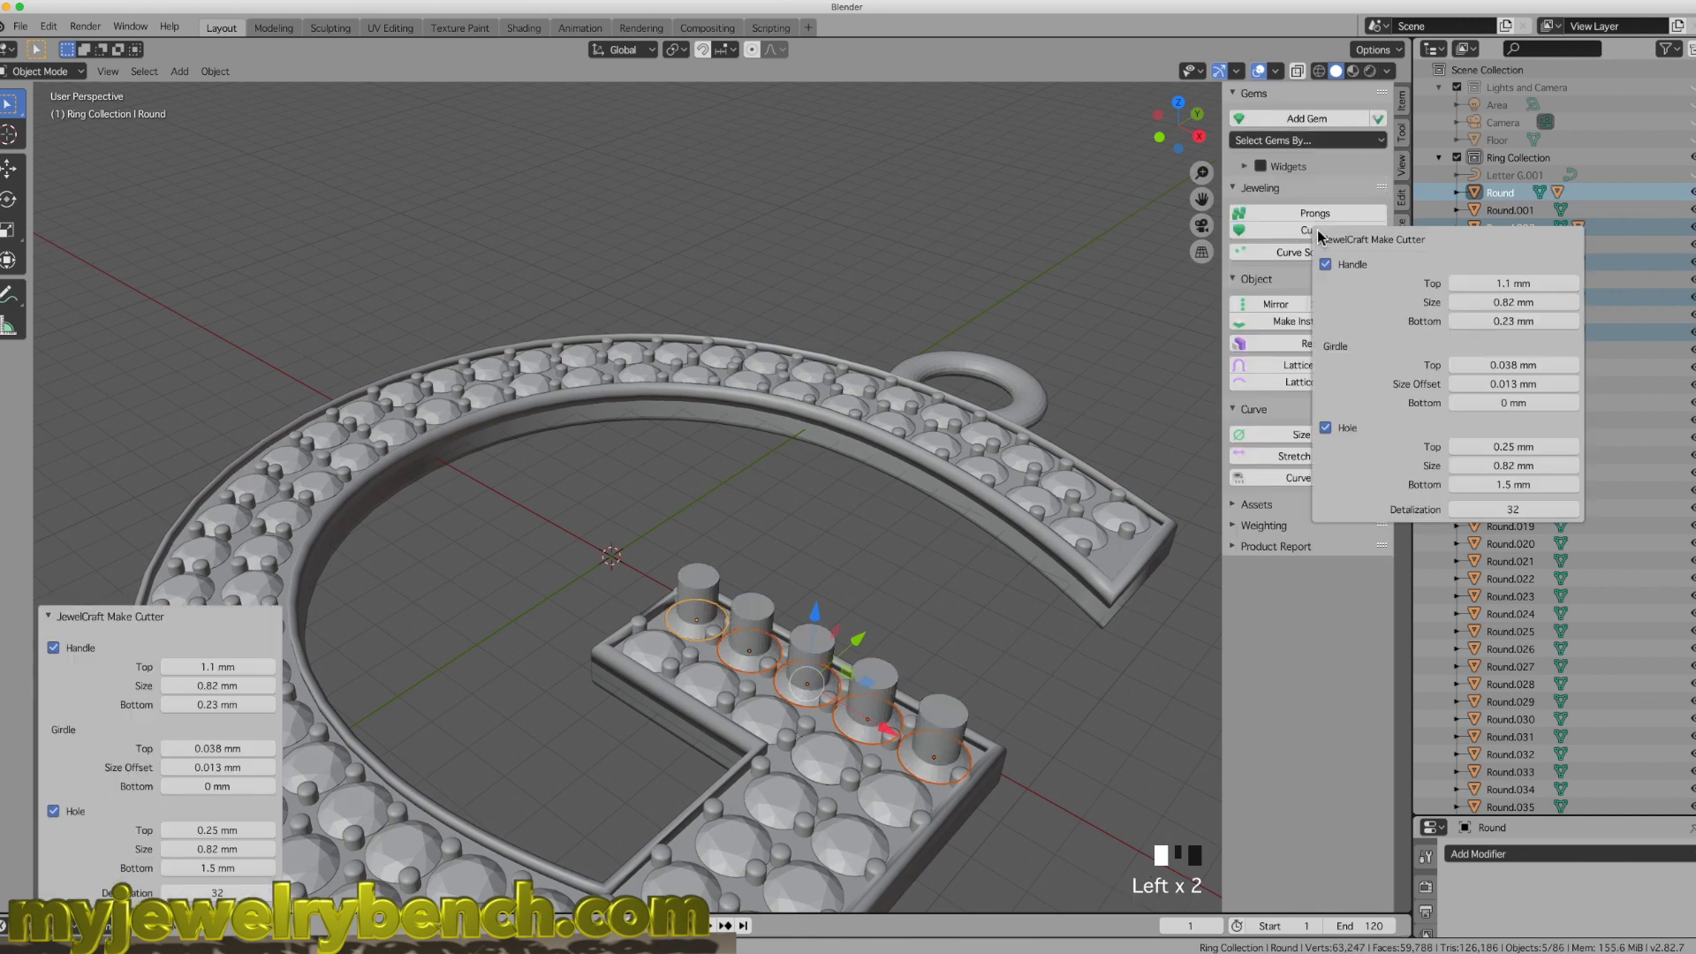
# Step: Select the five upper-row cutters plus the letter and cut the seats with an Auto Boolean Difference
pyautogui.click(691, 593)
pyautogui.click(756, 619)
pyautogui.click(717, 595)
pyautogui.keyDown('shift'); pyautogui.click(752, 617); pyautogui.keyUp('shift')
pyautogui.keyDown('shift'); pyautogui.click(809, 655); pyautogui.keyUp('shift')
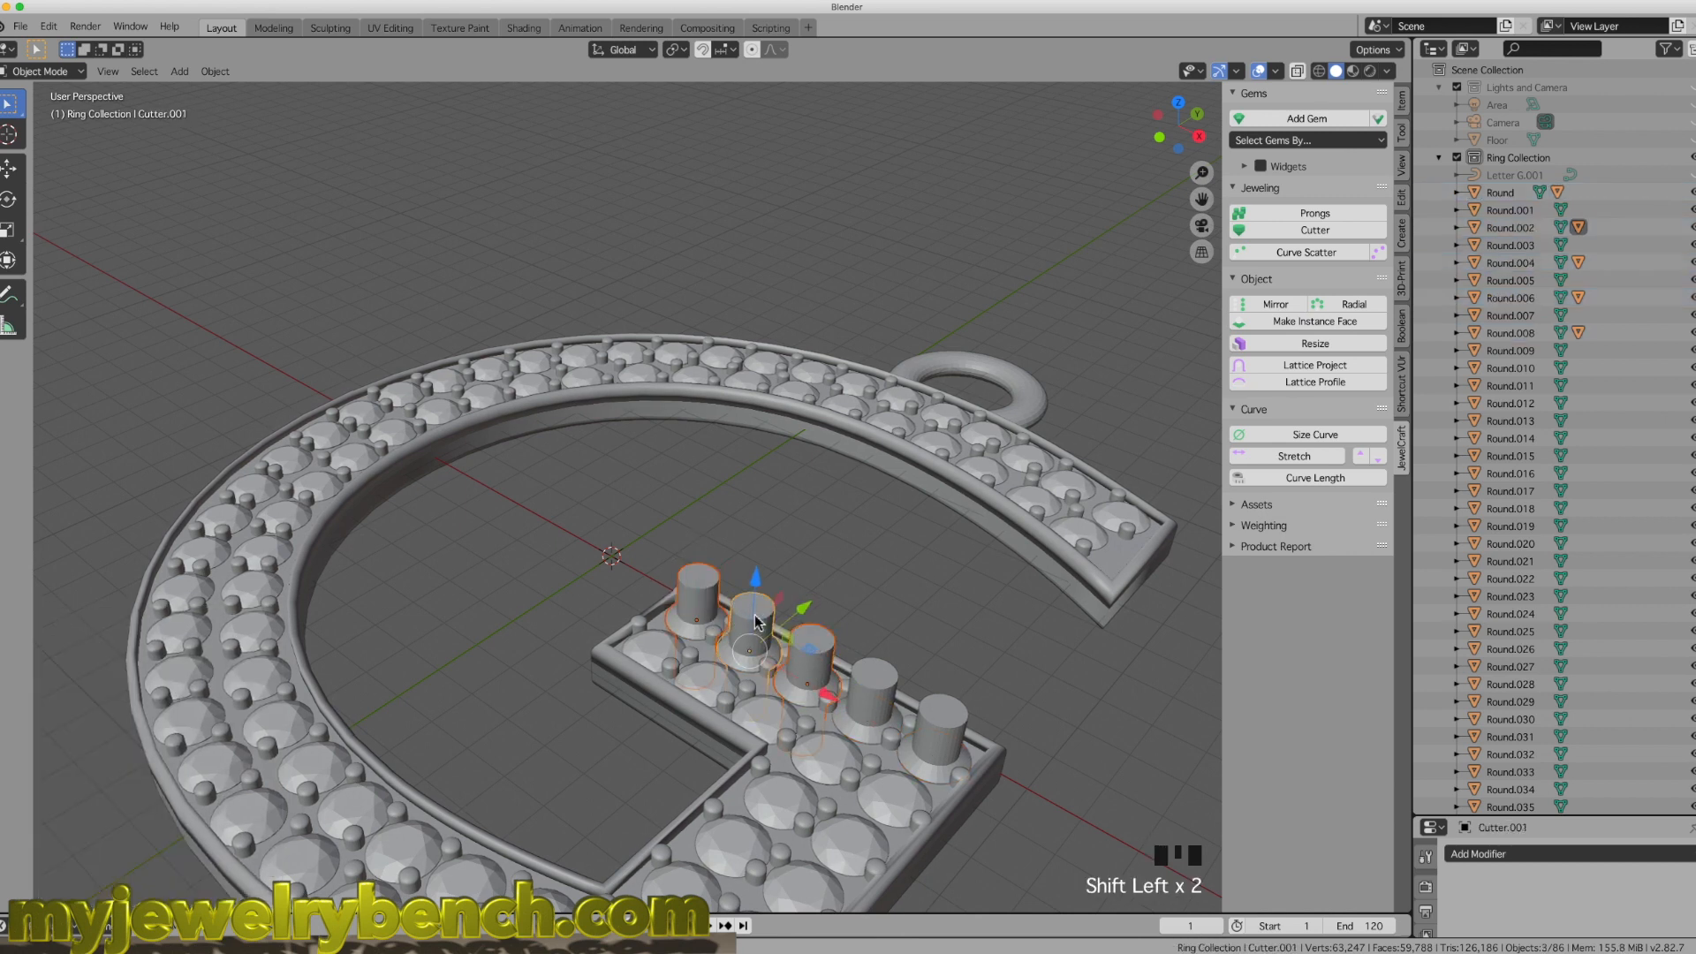
pyautogui.keyDown('shift'); pyautogui.click(870, 684); pyautogui.keyUp('shift')
pyautogui.keyDown('shift'); pyautogui.click(945, 717); pyautogui.keyUp('shift')
pyautogui.keyDown('shift'); pyautogui.click(604, 666); pyautogui.keyUp('shift')
pyautogui.click(1402, 327)
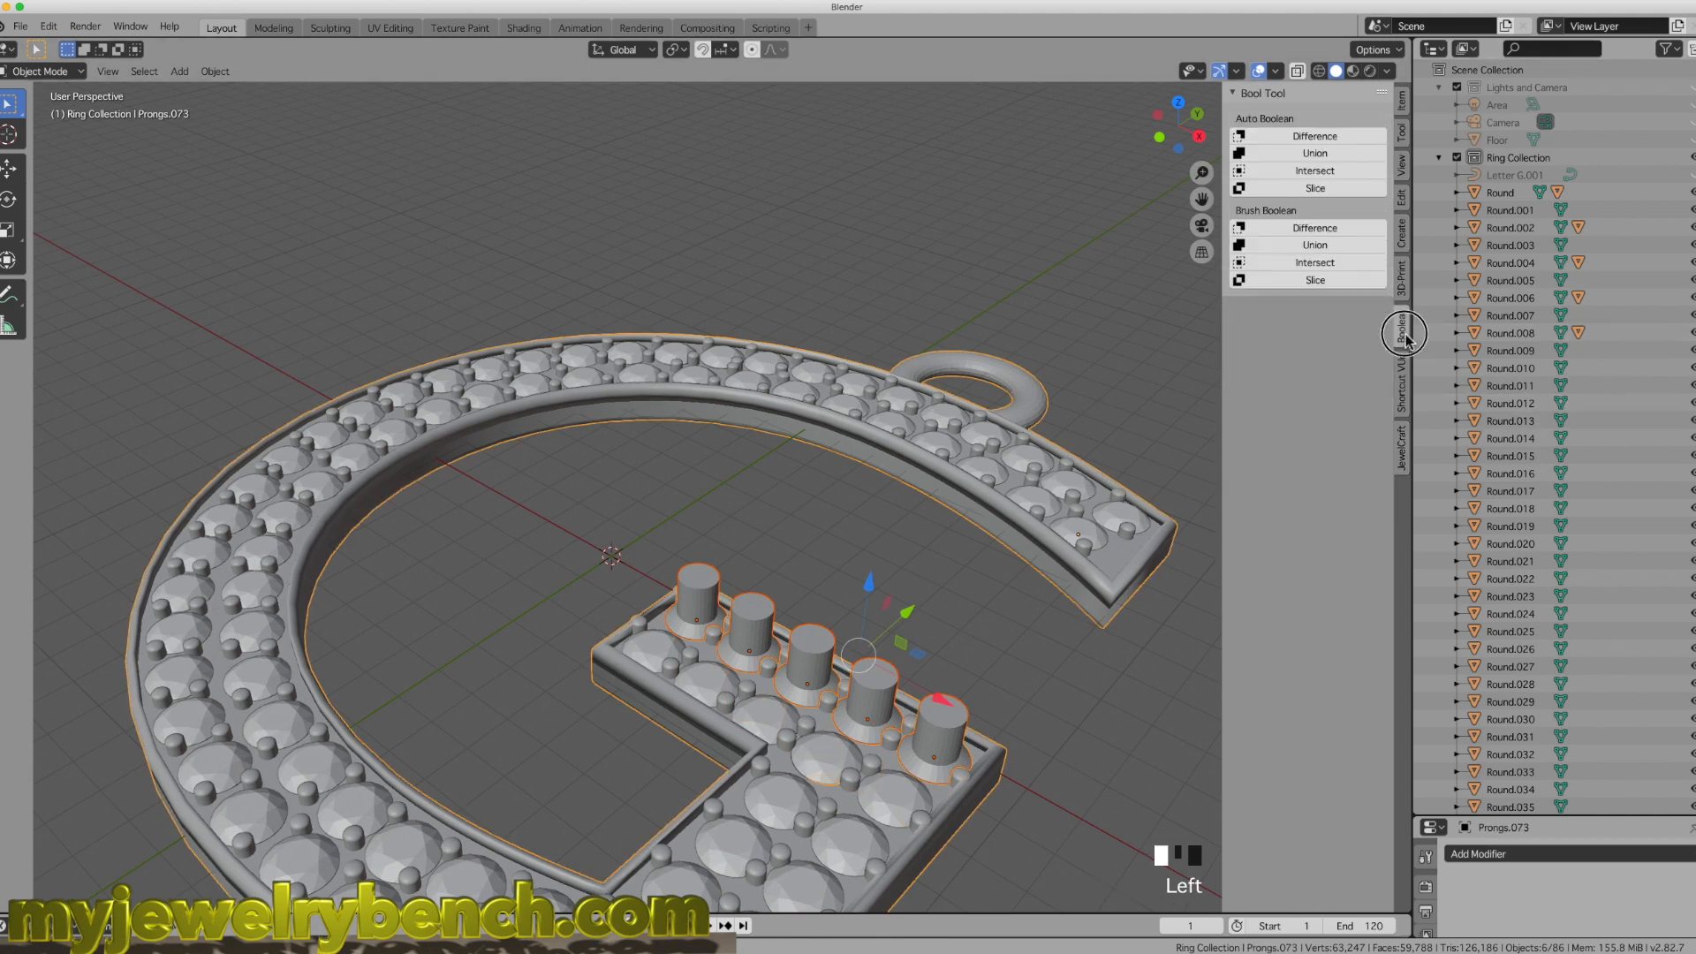
pyautogui.click(1316, 137)
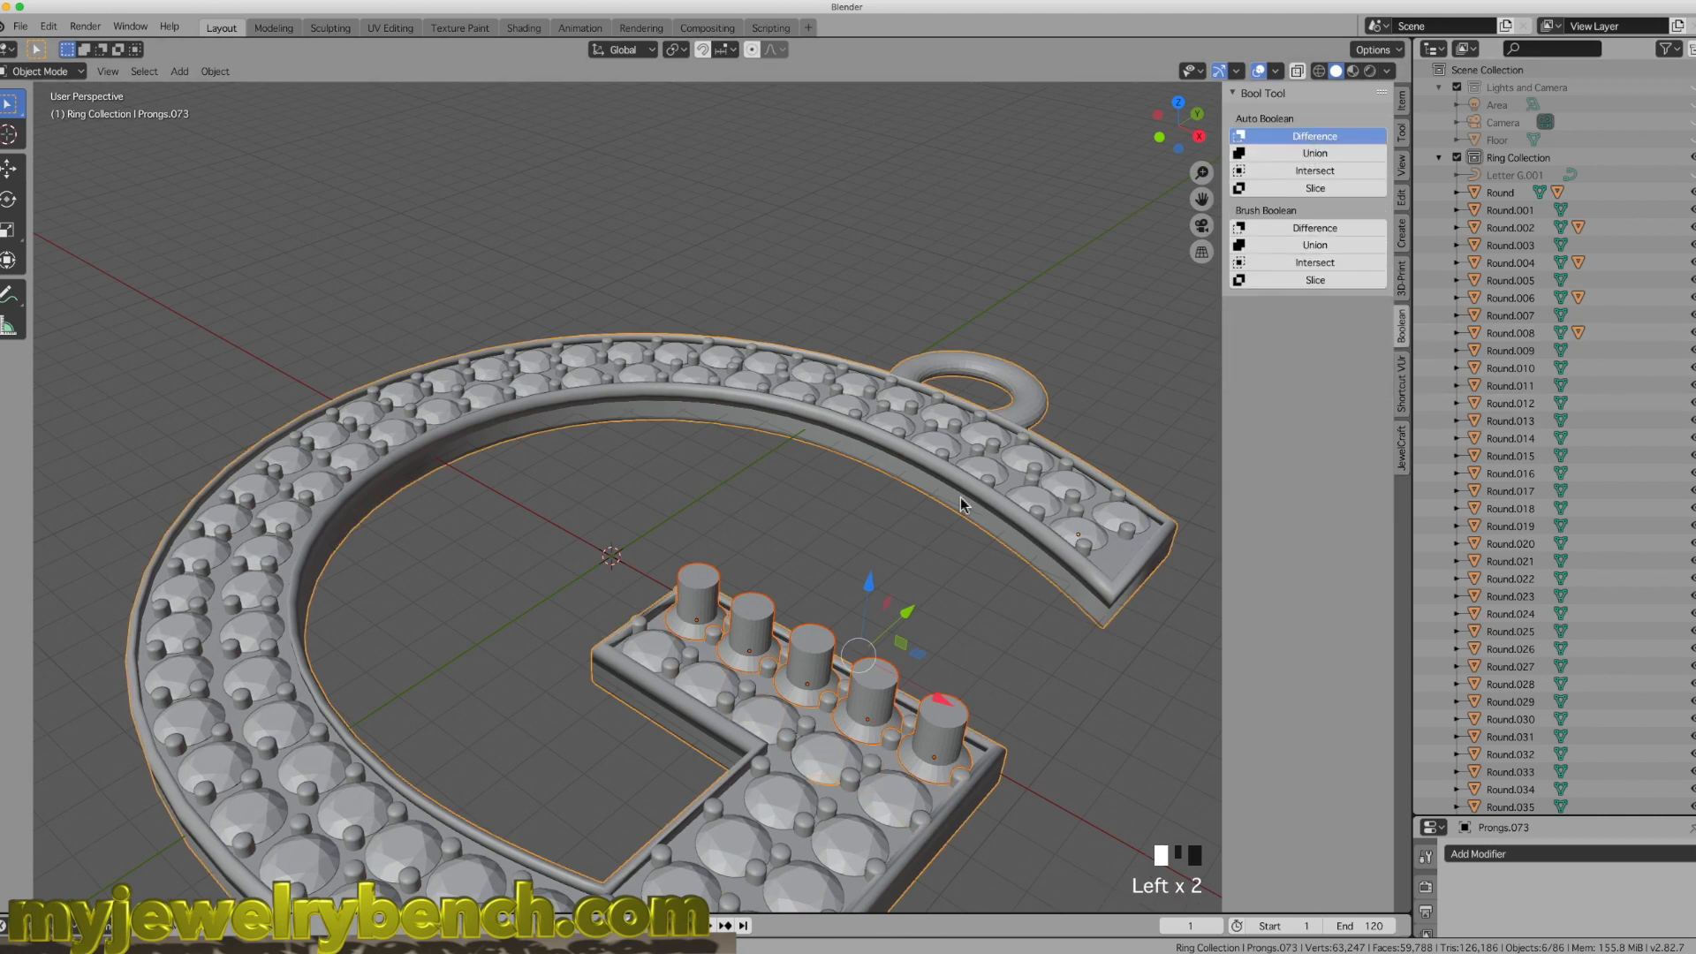
# Step: Select the four remaining uncut diamonds in the crossbar's lower row and add JewelCraft cutters to them
pyautogui.moveTo(839, 680); pyautogui.dragTo(812, 711, button='middle')
pyautogui.click(776, 709)
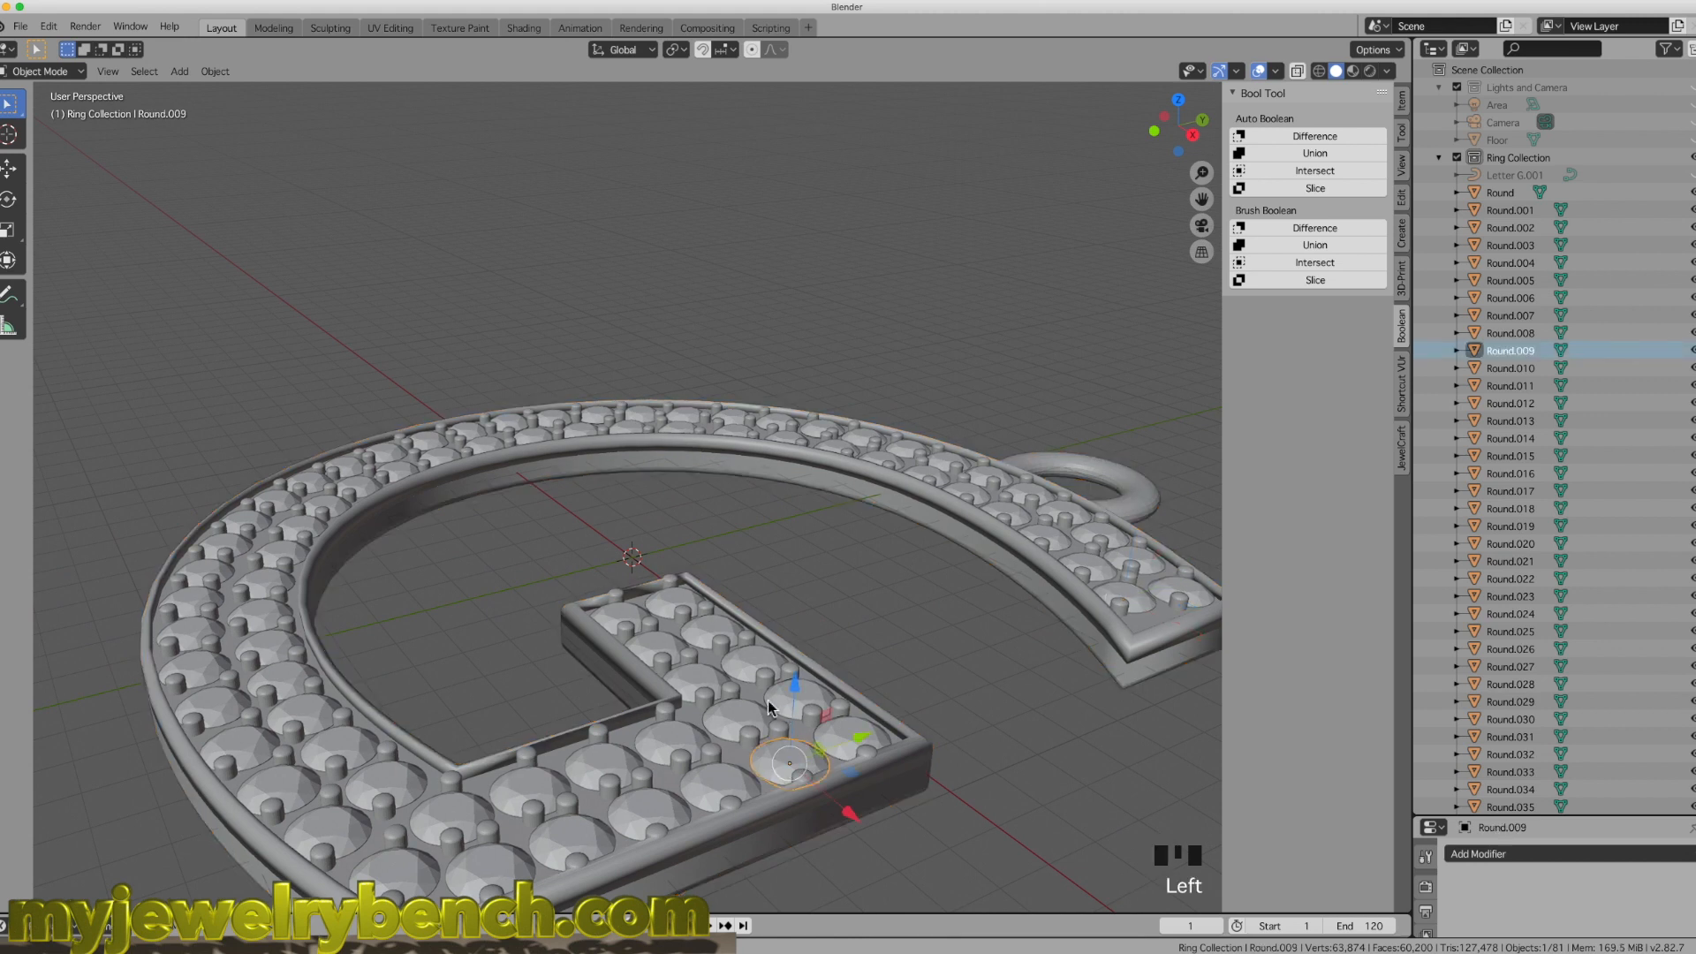
pyautogui.keyDown('shift'); pyautogui.click(696, 676); pyautogui.keyUp('shift')
pyautogui.keyDown('shift'); pyautogui.click(654, 647); pyautogui.keyUp('shift')
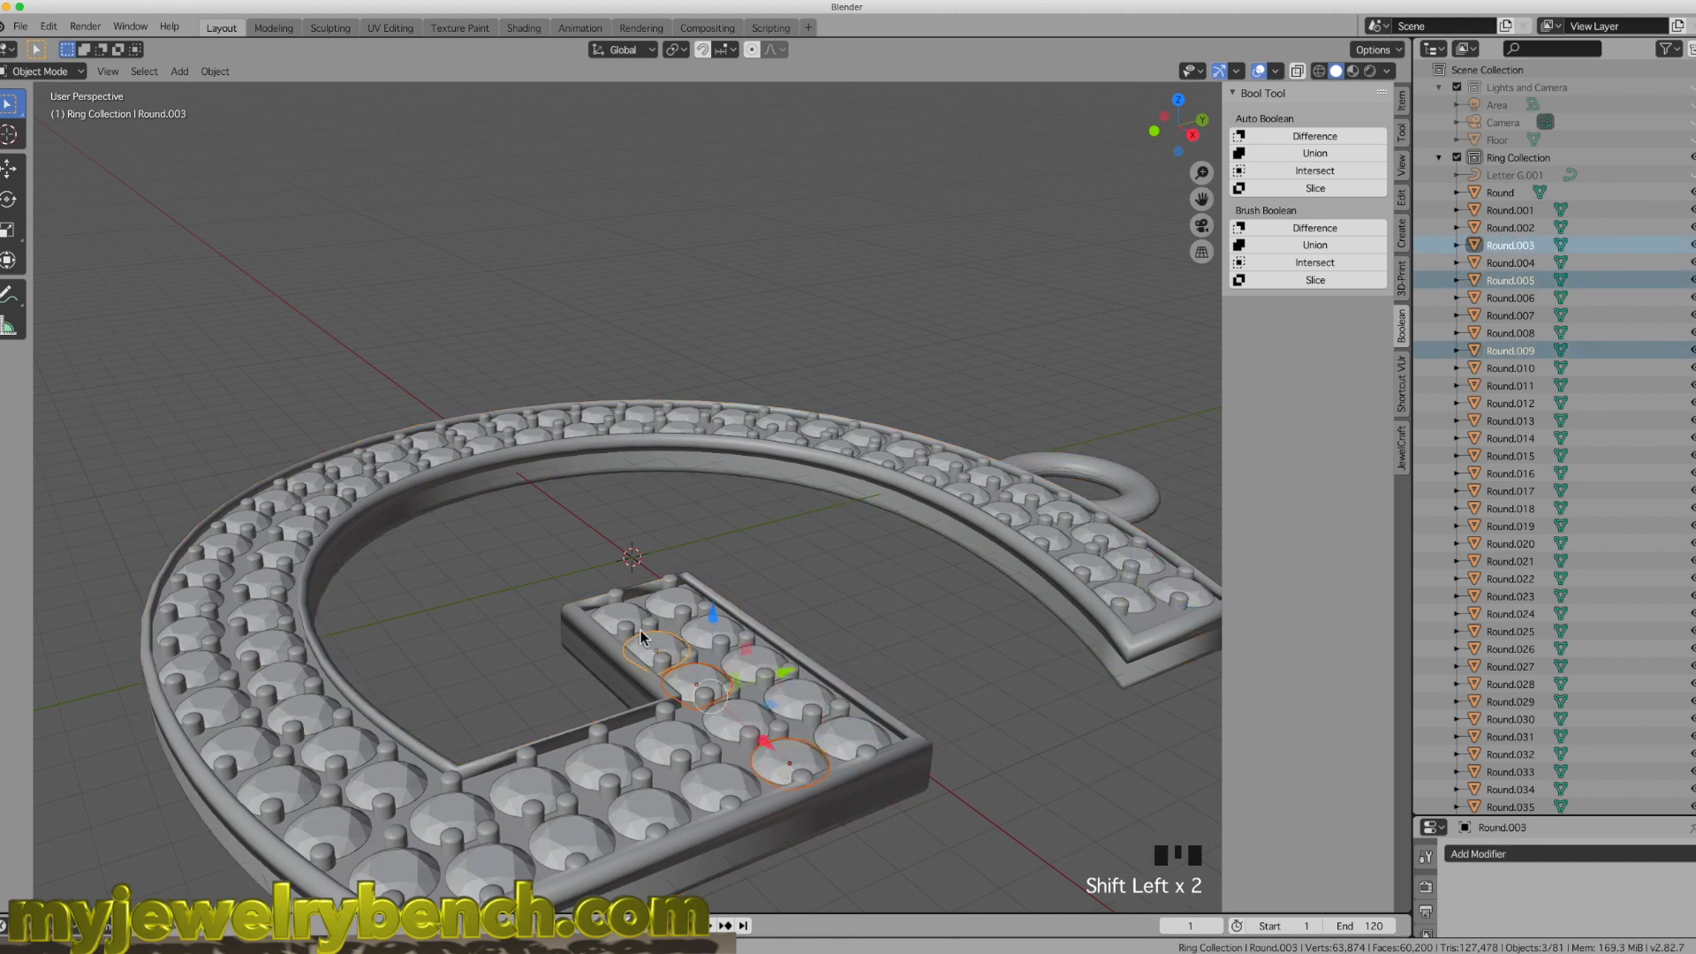
pyautogui.keyDown('shift'); pyautogui.click(622, 618); pyautogui.keyUp('shift')
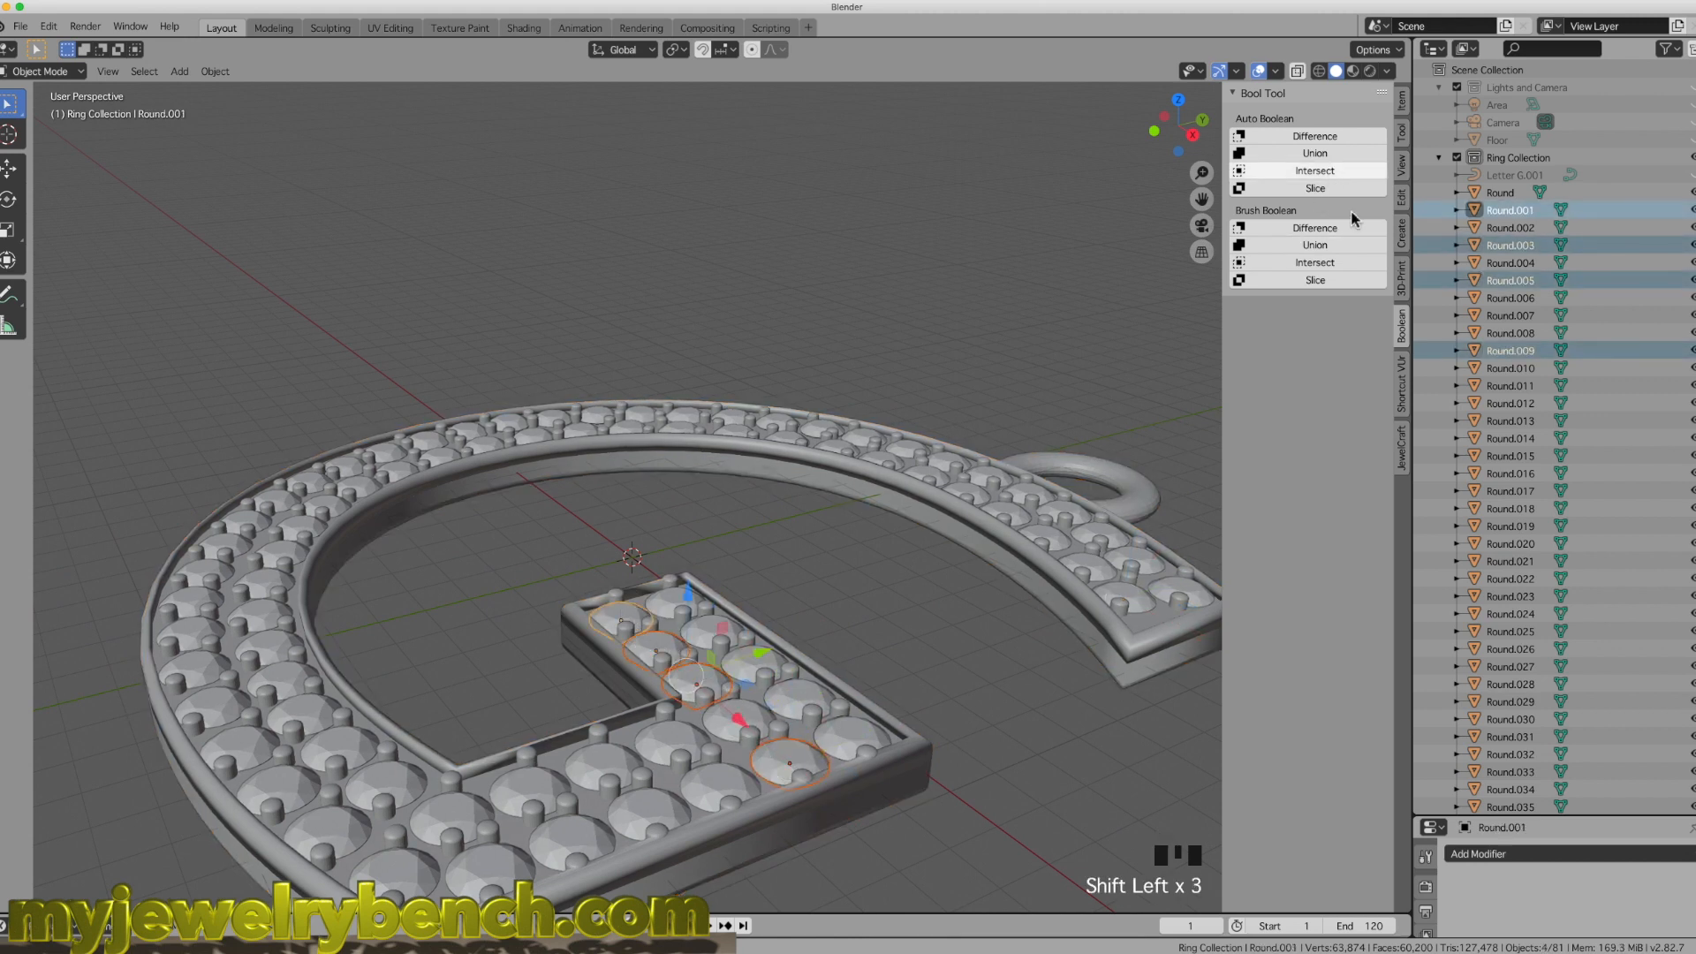
pyautogui.click(1400, 449)
pyautogui.click(1307, 230)
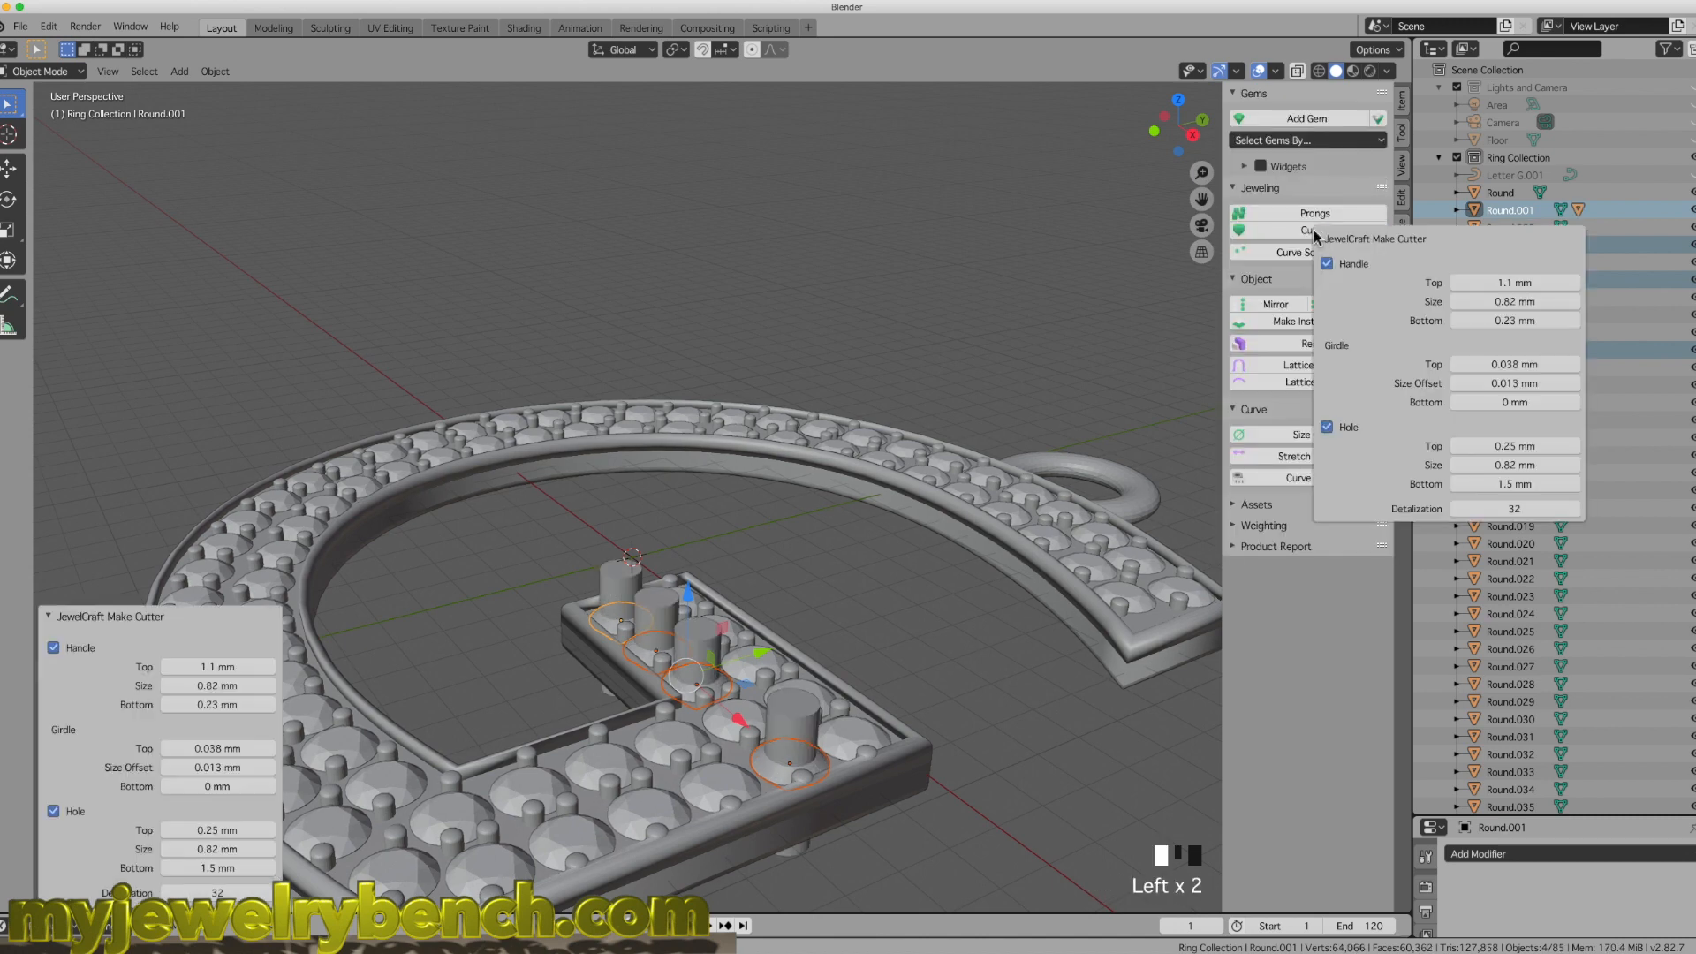
# Step: Try an Auto Boolean Difference on the letter with the four lower-row cutters of the crossbar
pyautogui.click(609, 583)
pyautogui.keyDown('shift'); pyautogui.click(652, 599); pyautogui.keyUp('shift')
pyautogui.keyDown('shift'); pyautogui.click(694, 648); pyautogui.keyUp('shift')
pyautogui.keyDown('shift'); pyautogui.click(812, 729); pyautogui.keyUp('shift')
pyautogui.keyDown('shift'); pyautogui.click(883, 781); pyautogui.keyUp('shift')
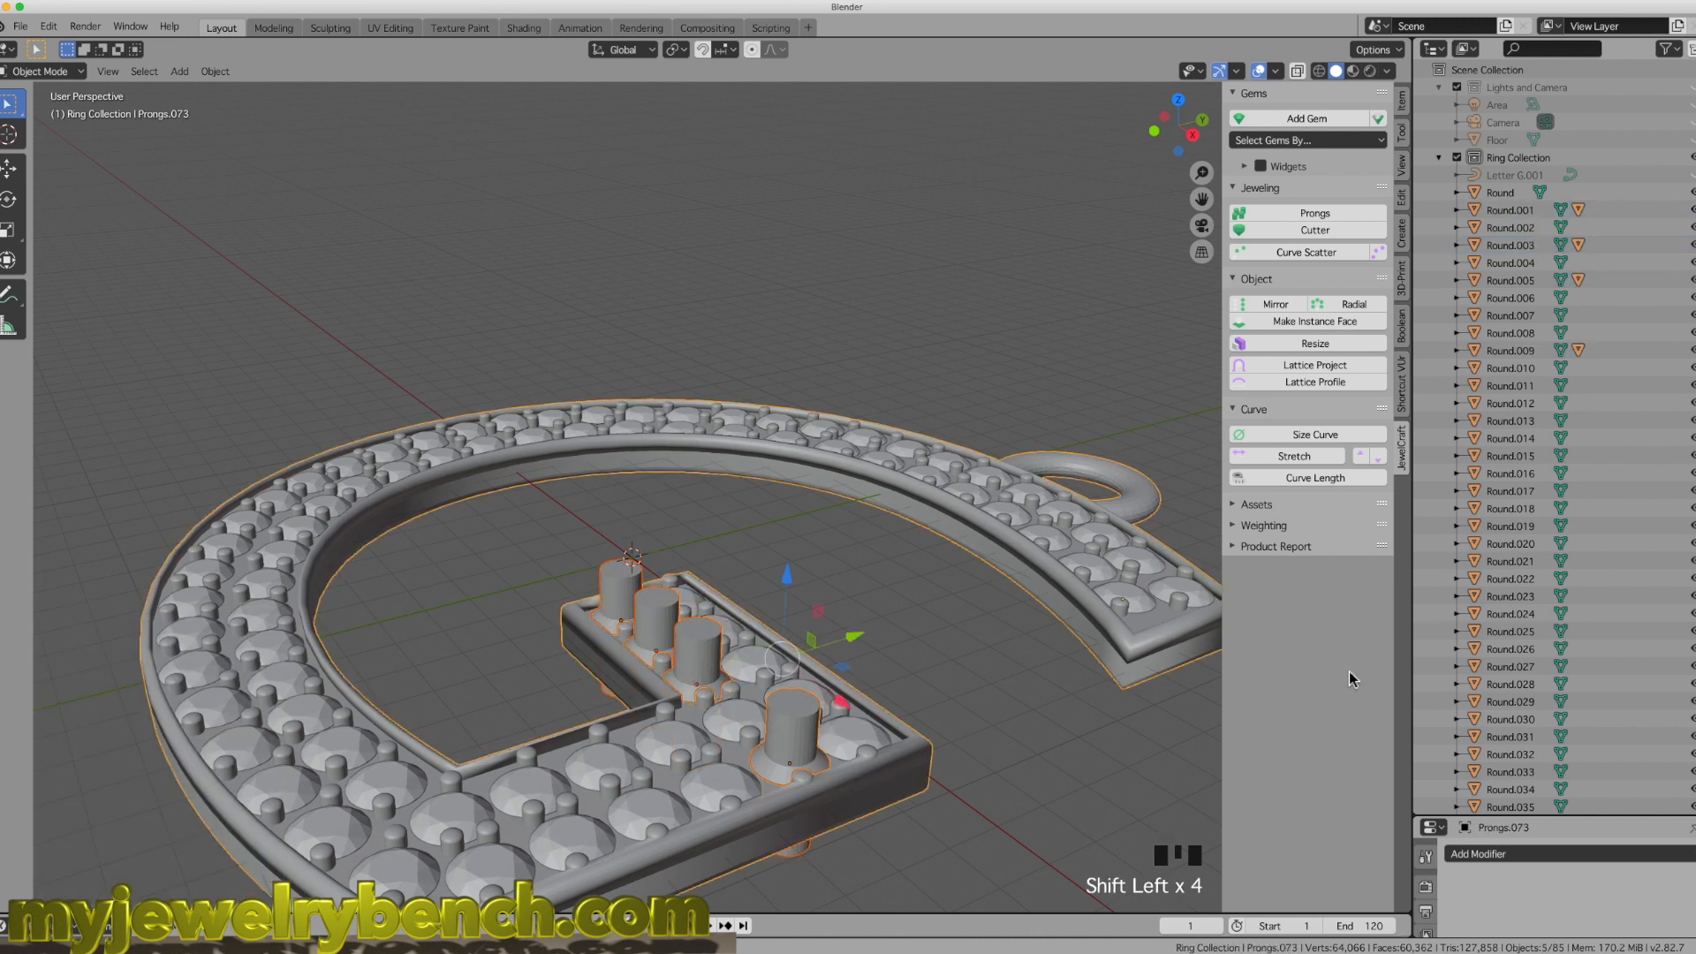
pyautogui.click(1405, 341)
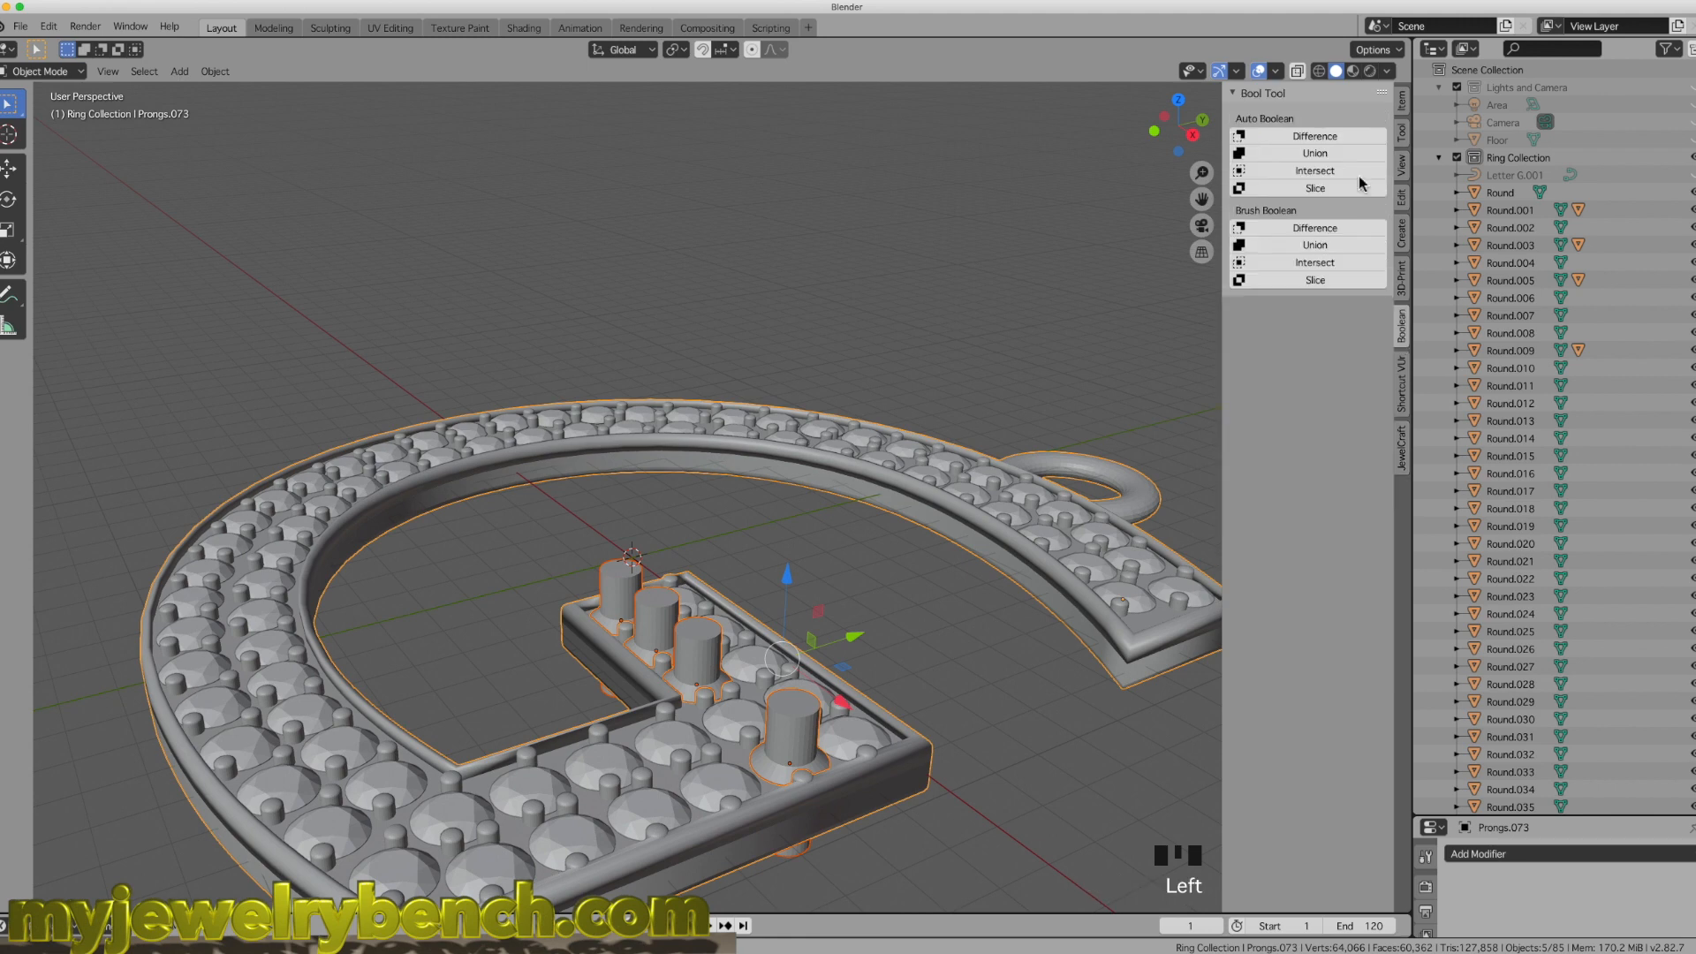
pyautogui.click(1296, 136)
# Step: Inspect the cut crossbar from several angles and undo the Boolean Difference together with the four cutters
pyautogui.moveTo(631, 558); pyautogui.dragTo(574, 529, button='middle')
pyautogui.moveTo(562, 625); pyautogui.dragTo(563, 634, button='middle')
pyautogui.moveTo(610, 661); pyautogui.dragTo(693, 567, button='middle')
pyautogui.scroll(-4, 568, 565)
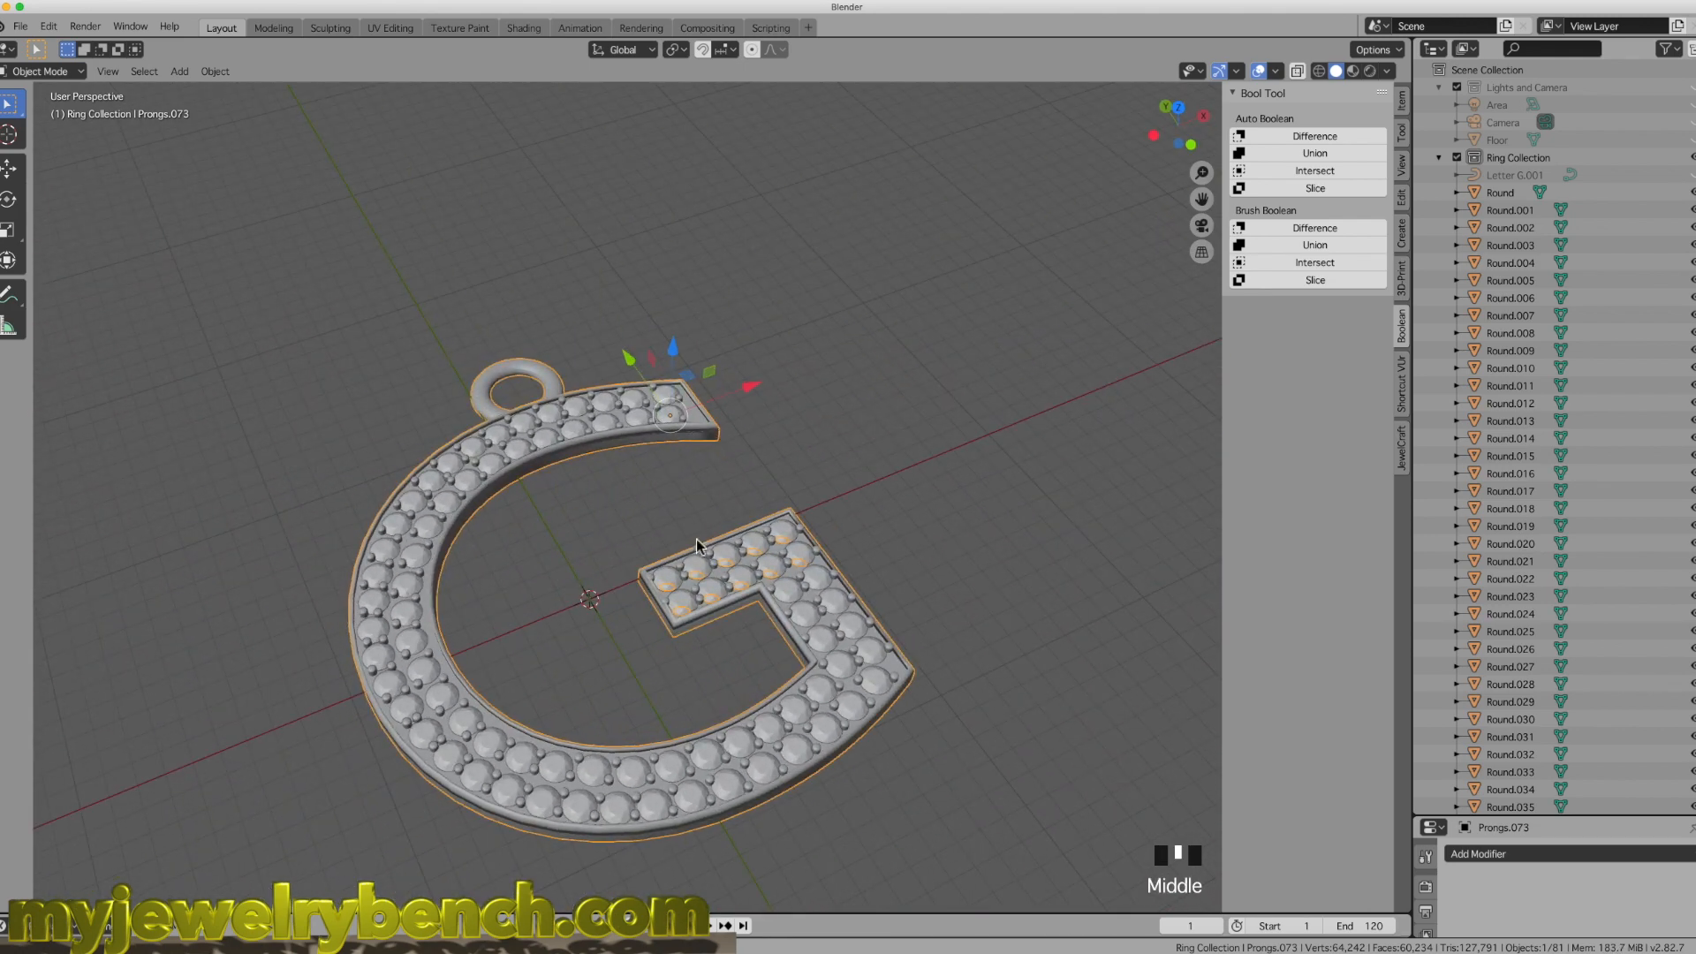
pyautogui.press('z')
pyautogui.press('z')
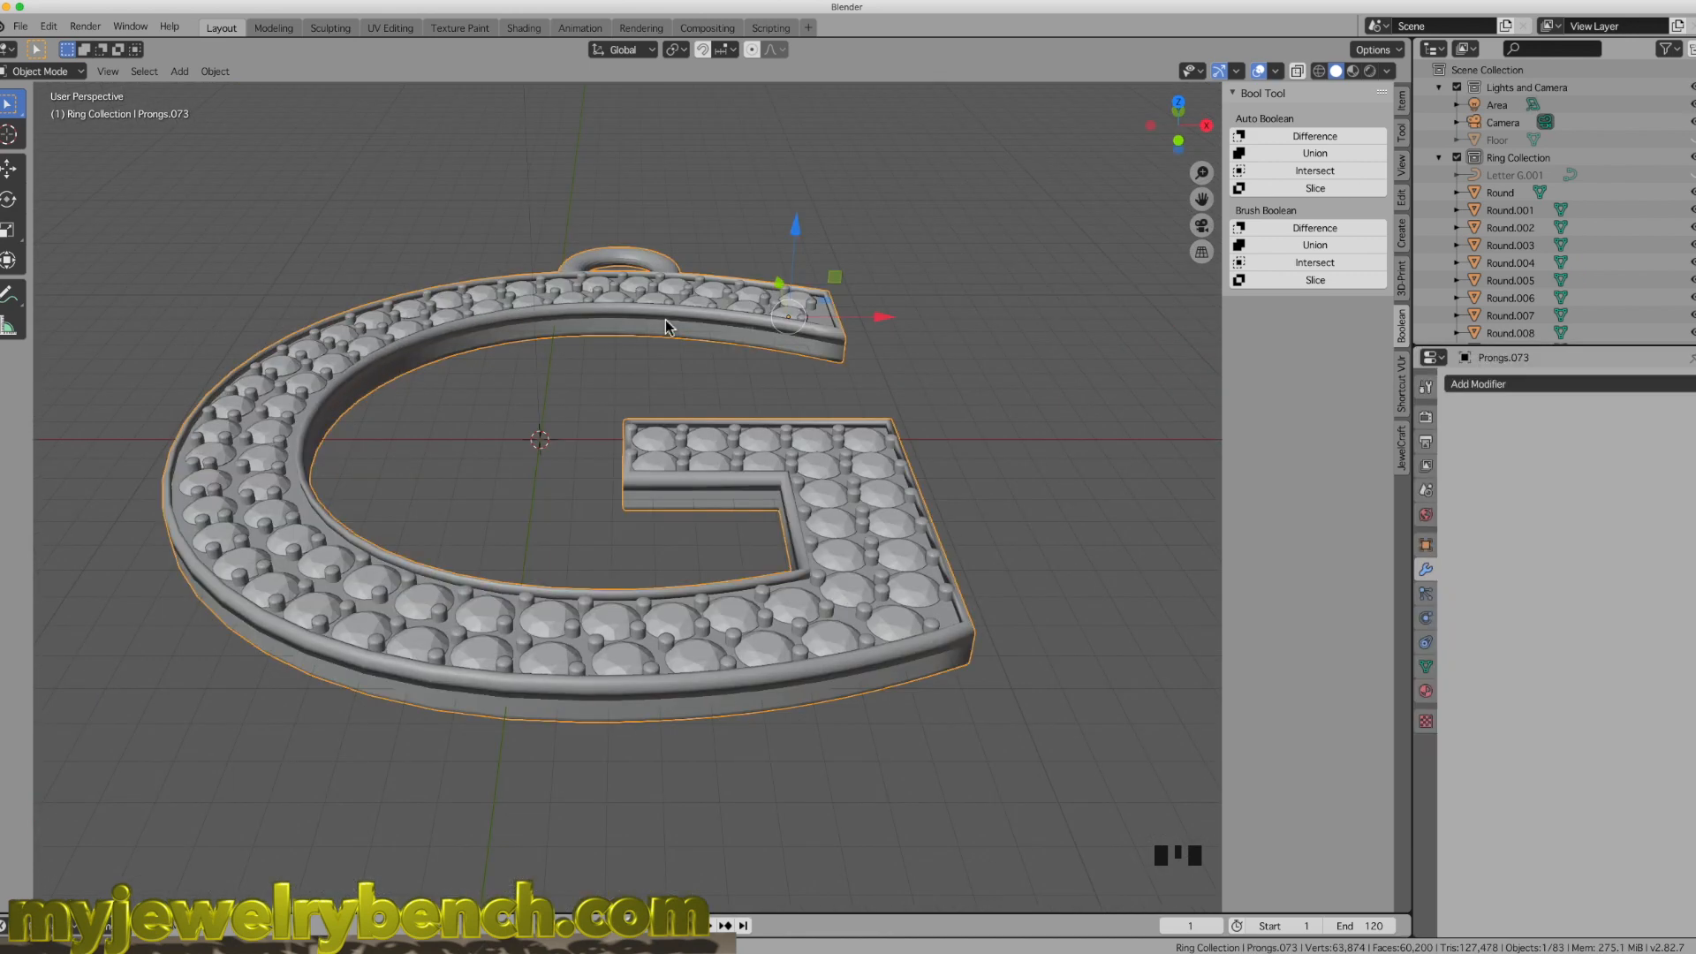
pyautogui.moveTo(665, 320)
pyautogui.mouseDown(button='middle')
pyautogui.moveTo(673, 456)
pyautogui.moveTo(658, 312)
pyautogui.mouseUp(button='middle')
pyautogui.moveTo(771, 328); pyautogui.dragTo(673, 445, button='middle')
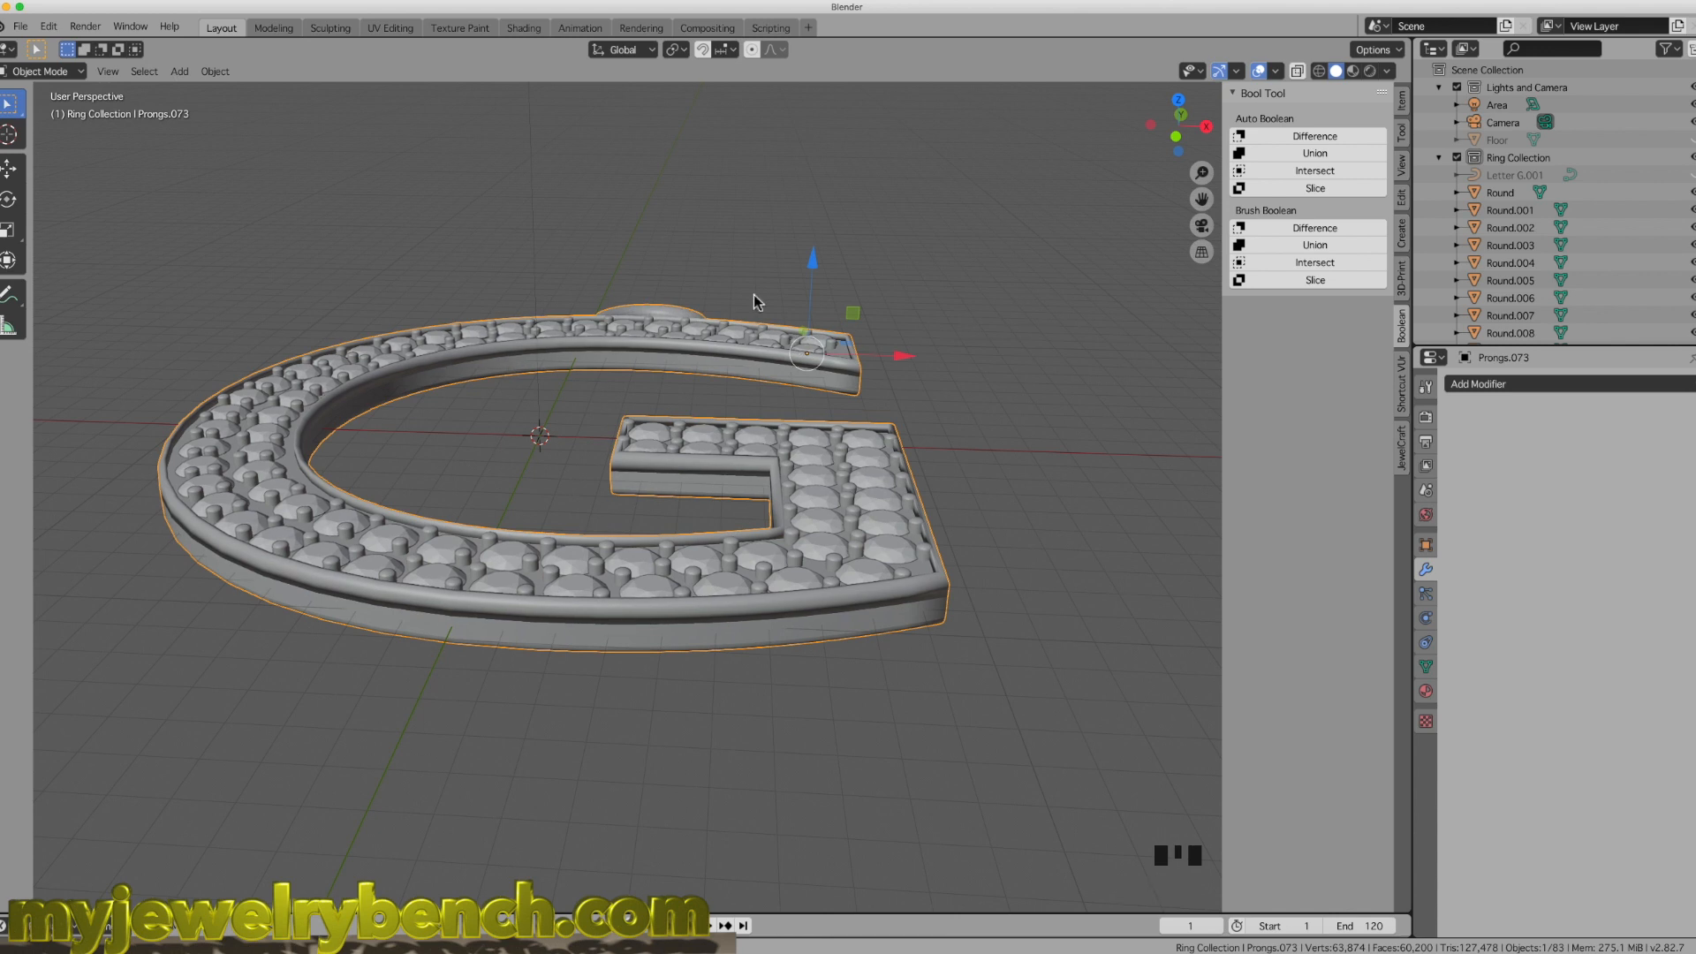
pyautogui.click(512, 348)
pyautogui.click(818, 349)
pyautogui.moveTo(815, 256)
pyautogui.mouseDown()
pyautogui.moveTo(803, 189)
pyautogui.moveTo(806, 257)
pyautogui.mouseUp()
pyautogui.press('super+z')
# Step: Export only the selected letter to the Desktop as letterg.stl, and delete the letter from the scene
pyautogui.click(20, 26)
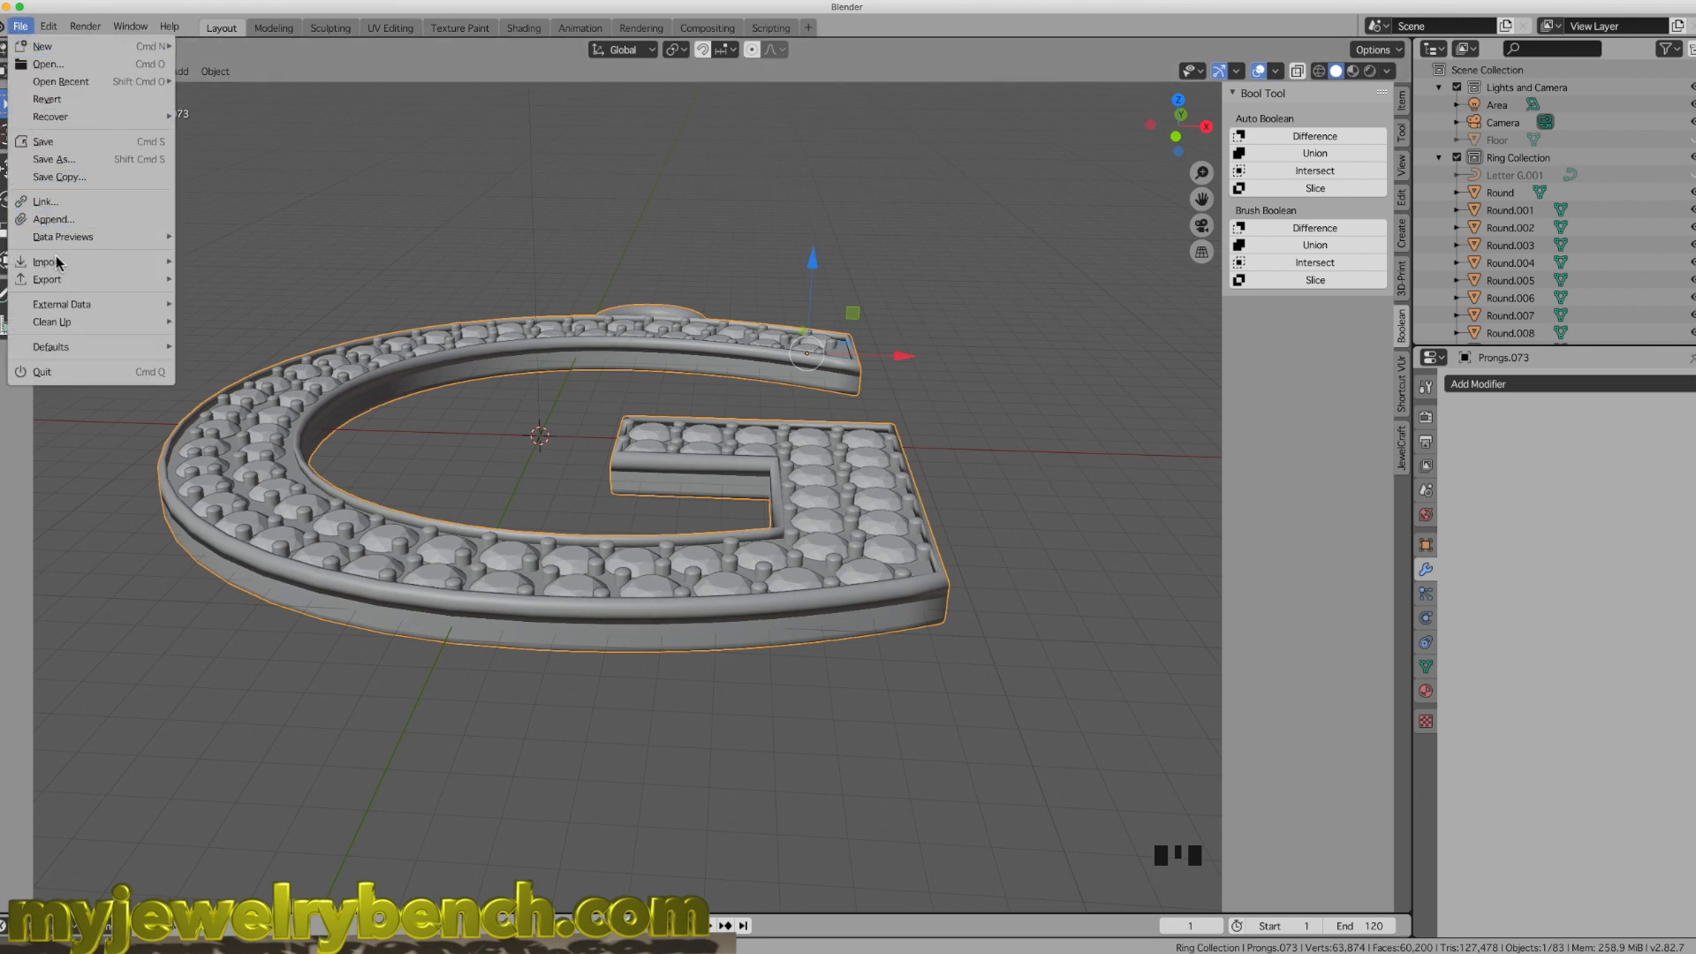
pyautogui.moveTo(60, 279)
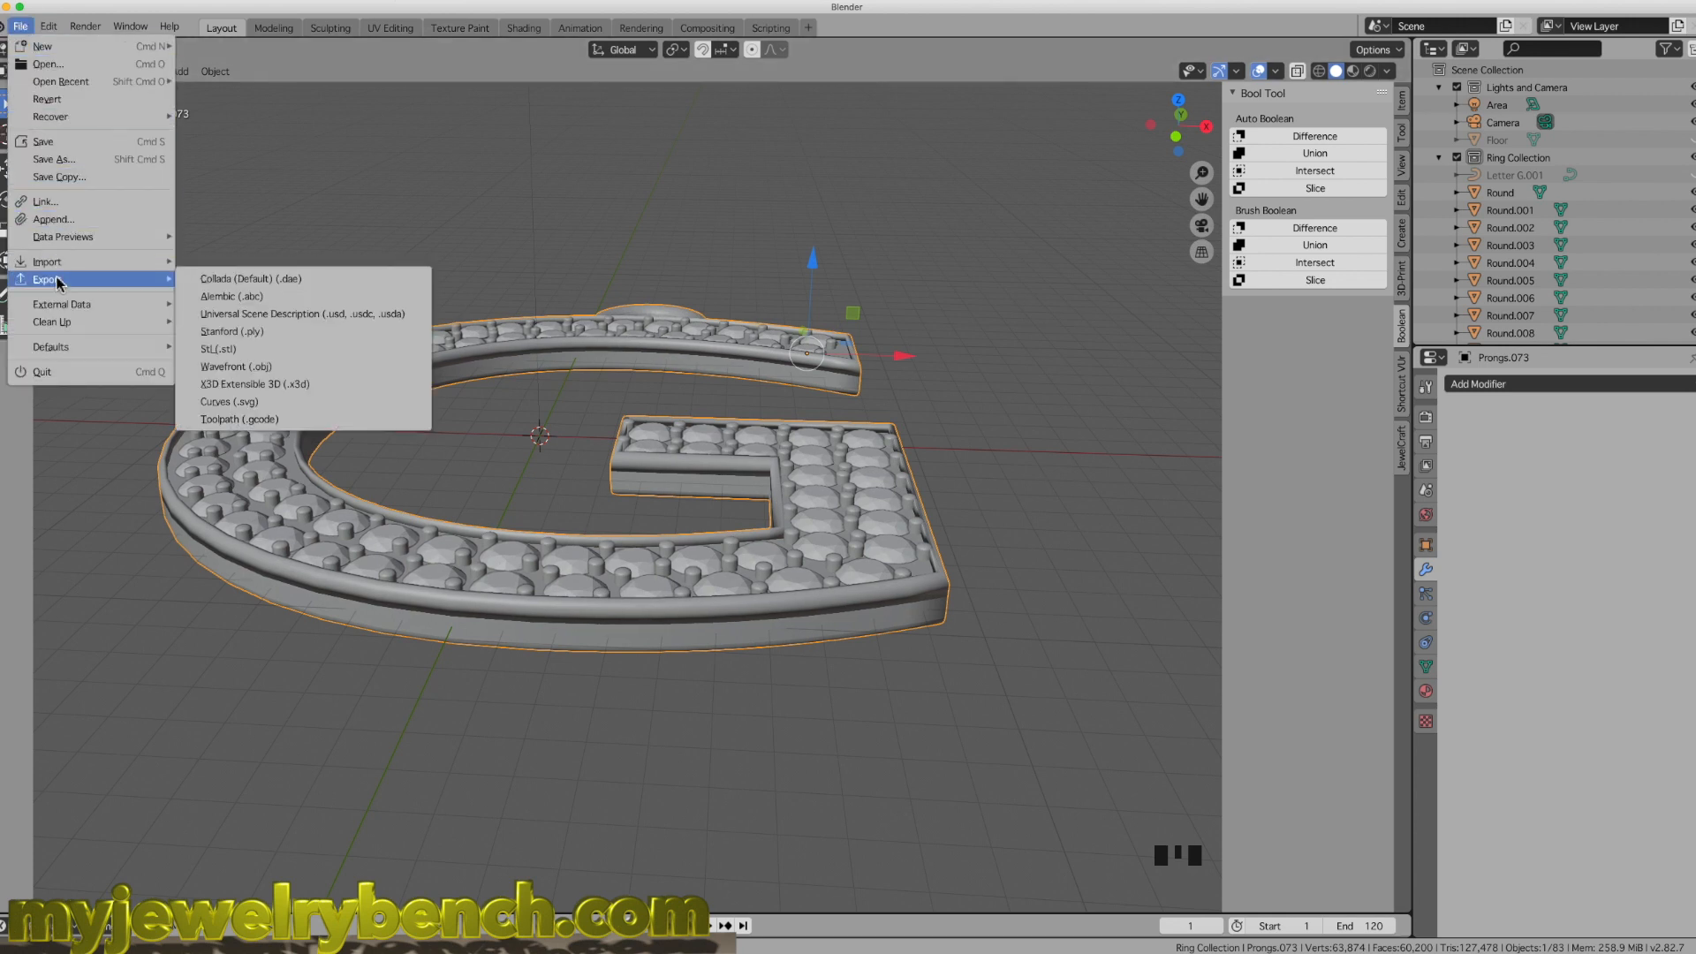
pyautogui.click(253, 349)
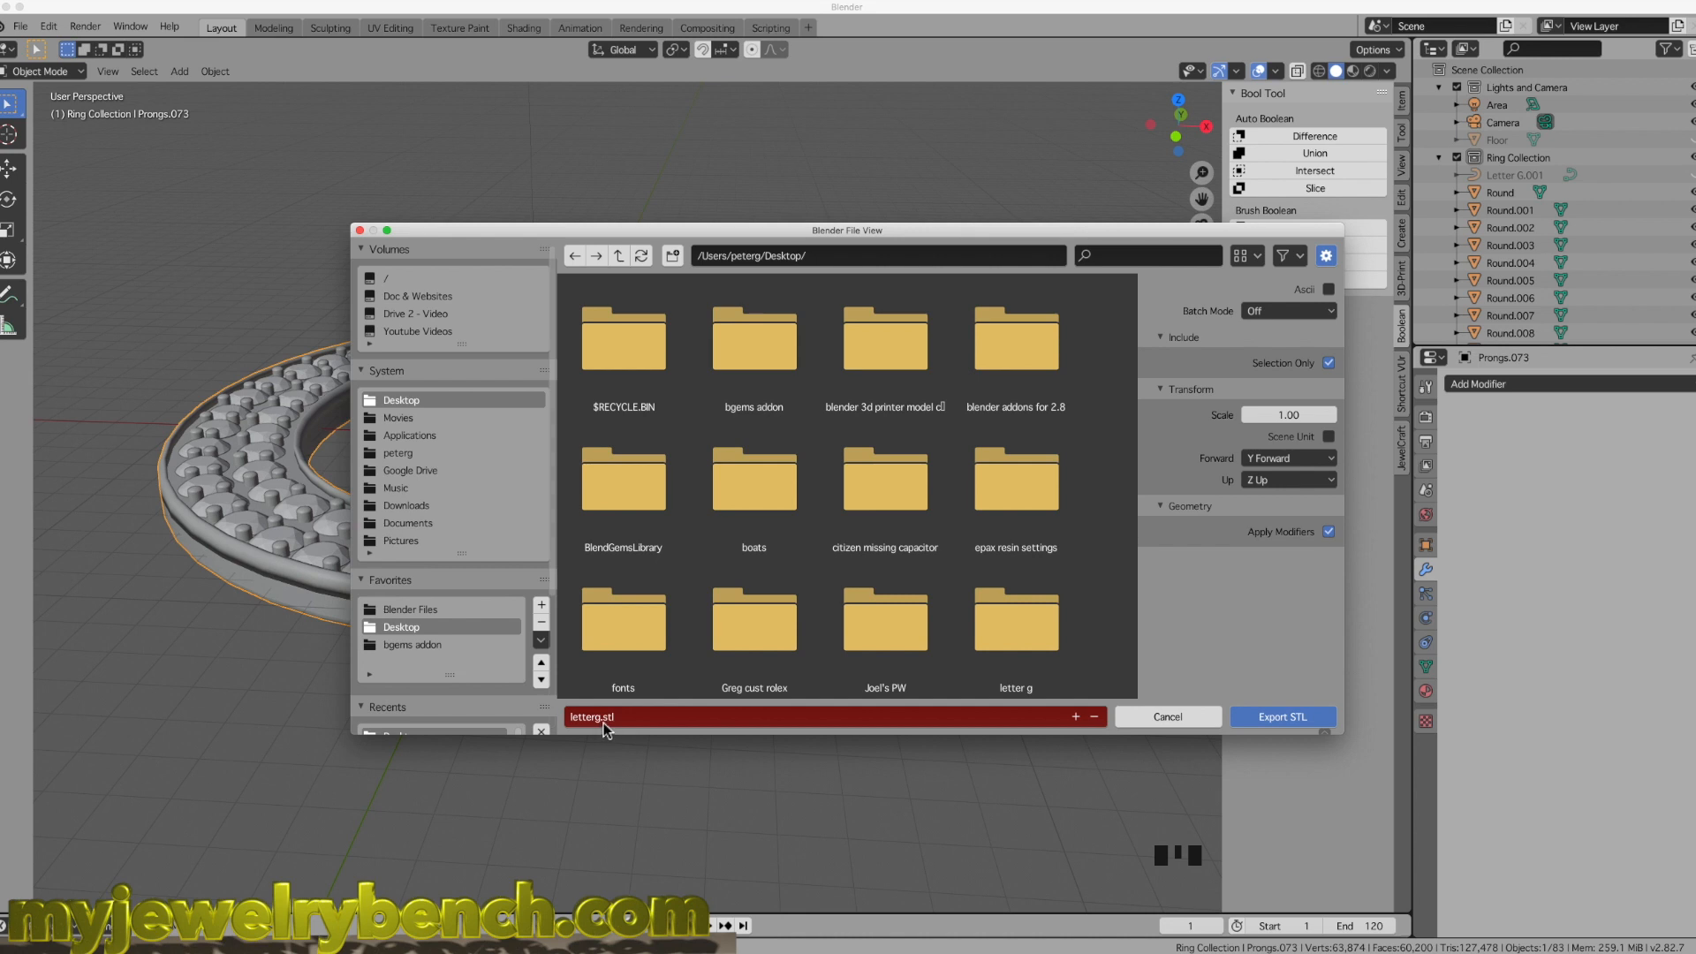
pyautogui.click(1295, 719)
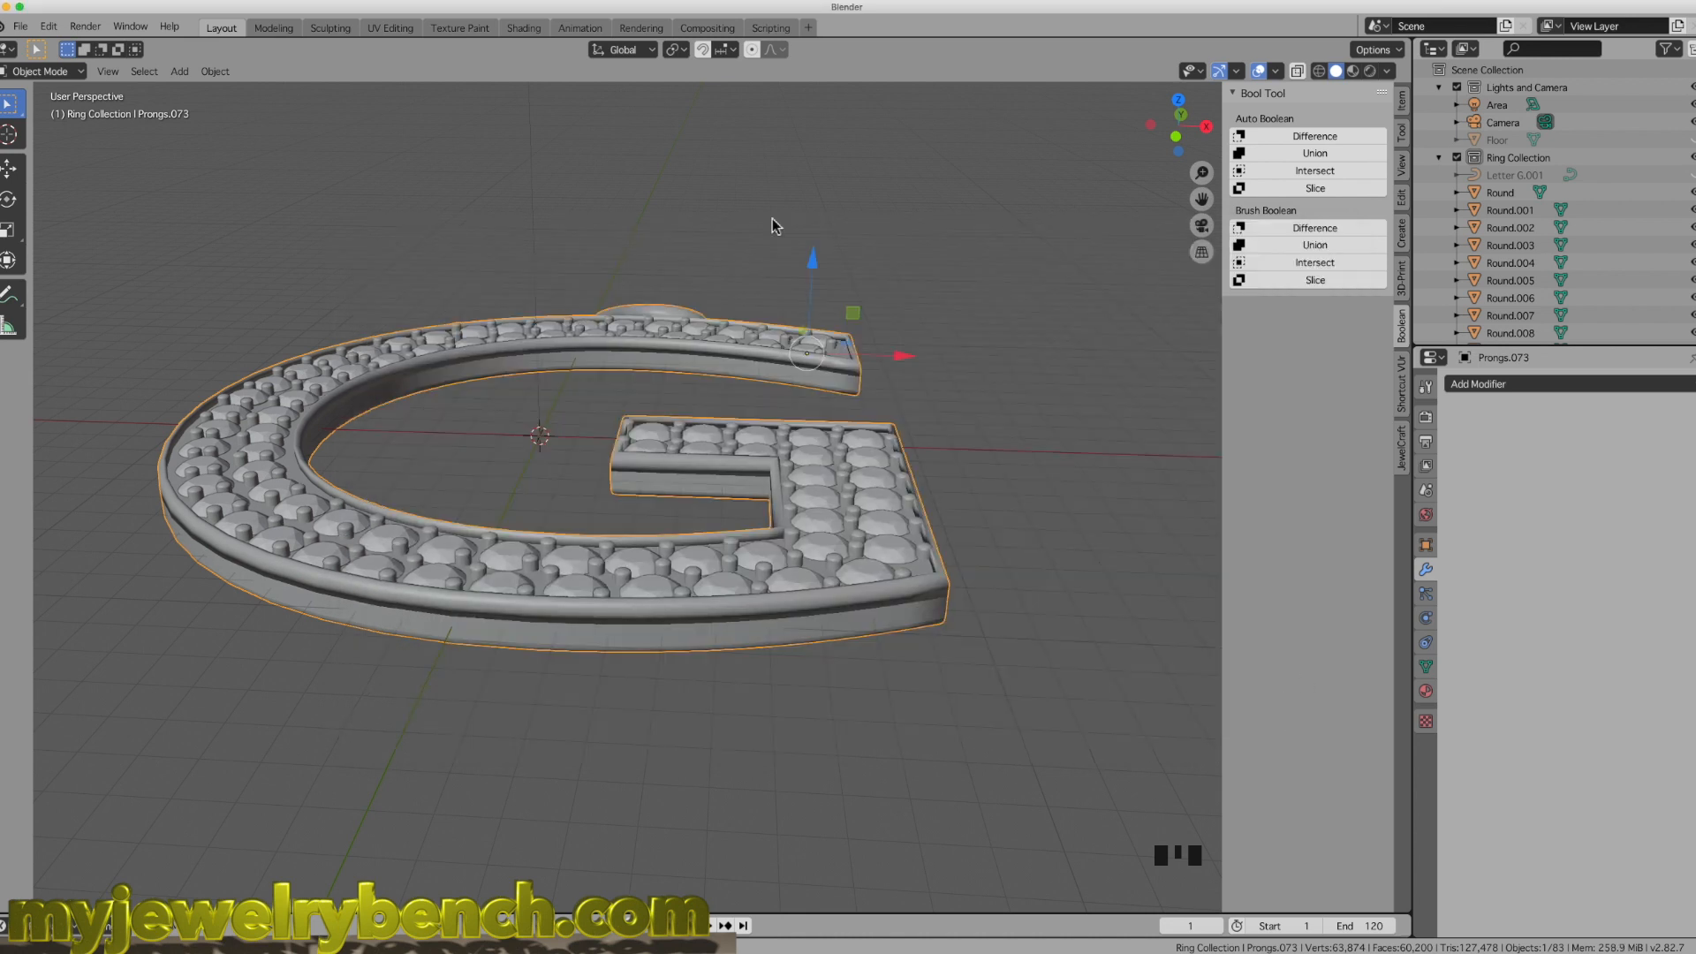
pyautogui.press('x')
pyautogui.click(834, 388)
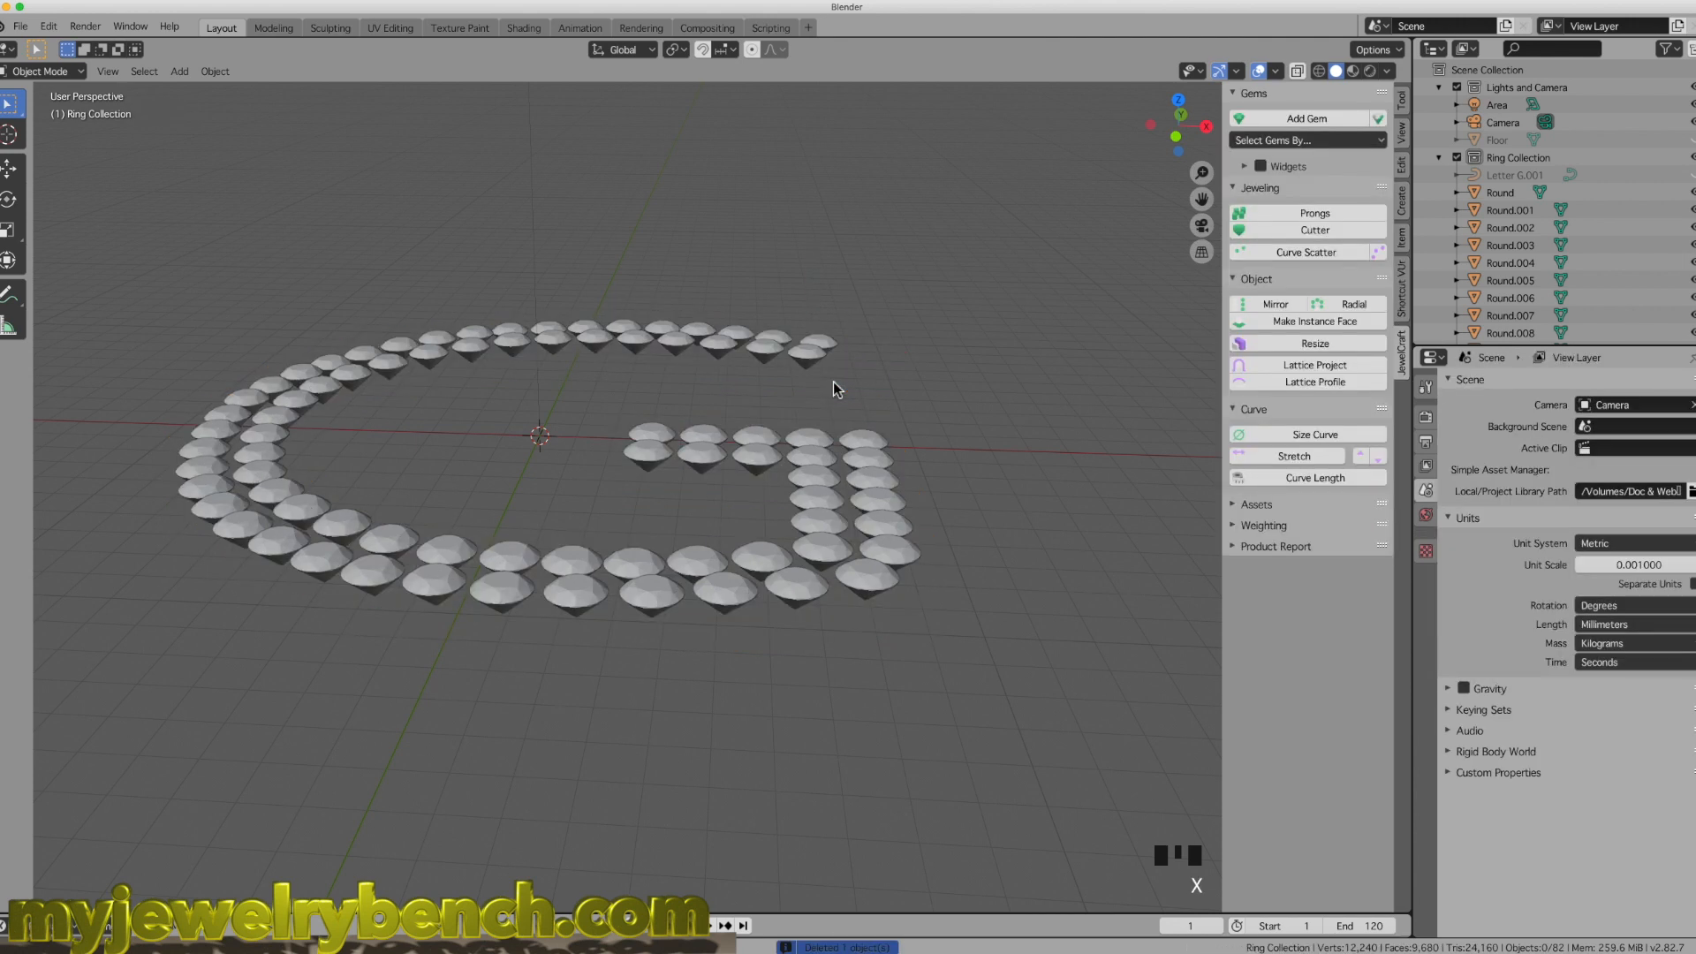
# Step: Import letterg.stl from the Desktop as a fresh mesh of the letter around the diamonds
pyautogui.click(20, 25)
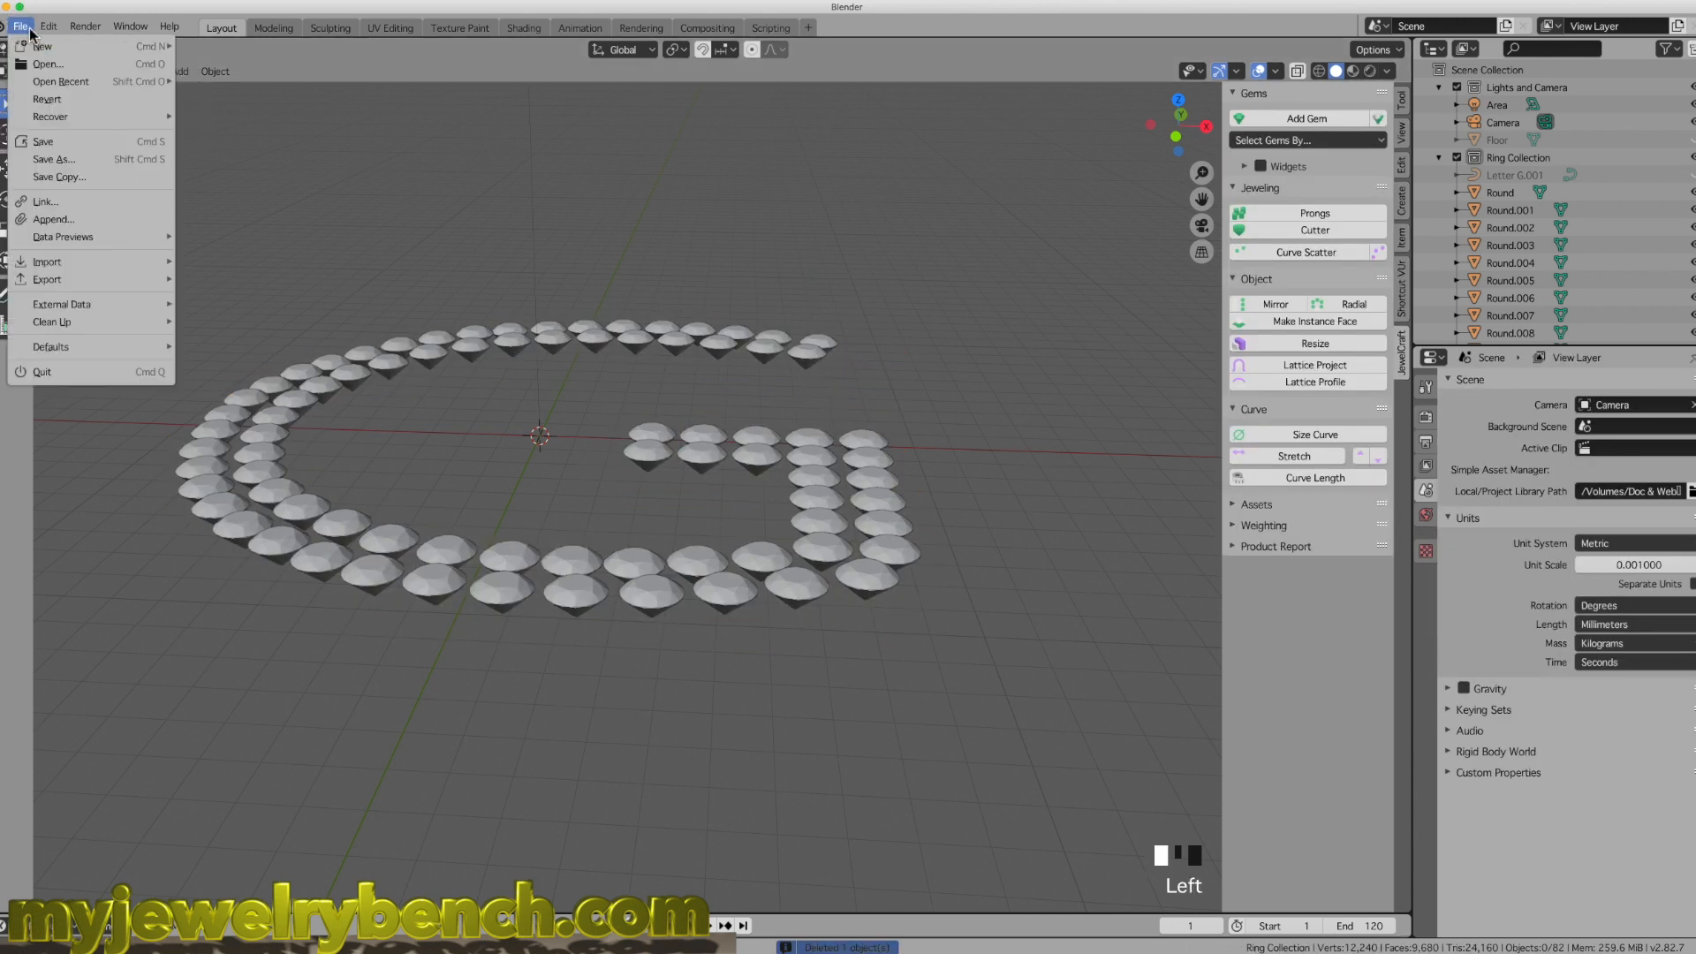
pyautogui.moveTo(70, 265)
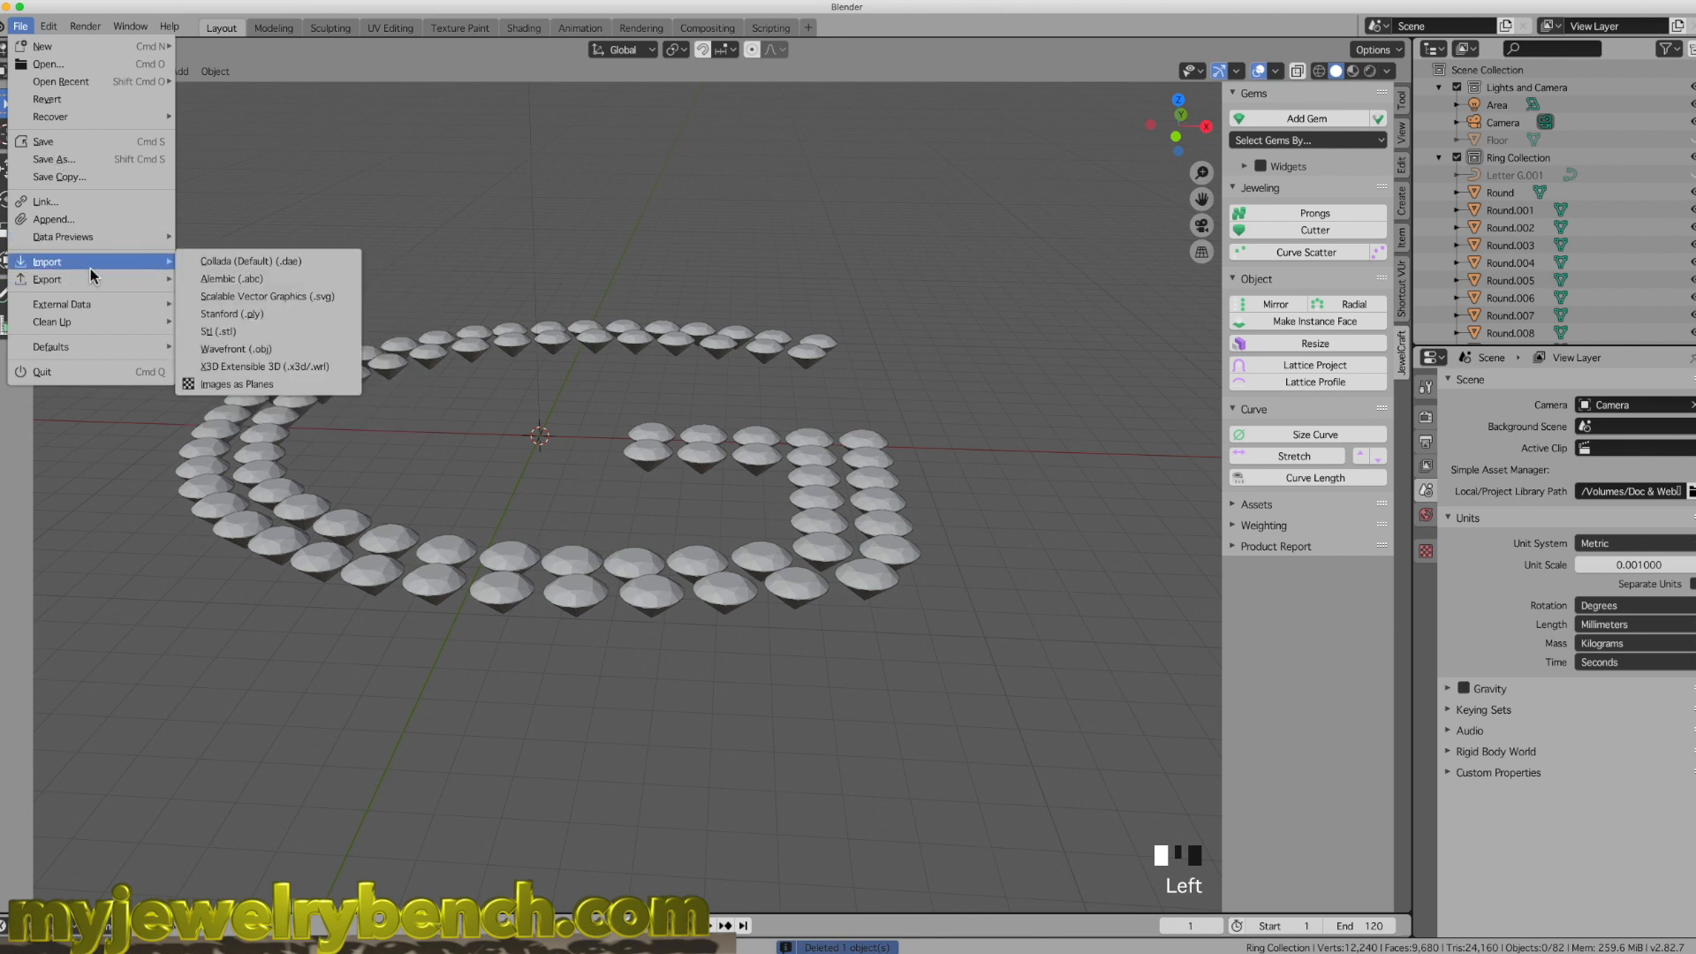
pyautogui.click(221, 331)
pyautogui.scroll(-2, 868, 554)
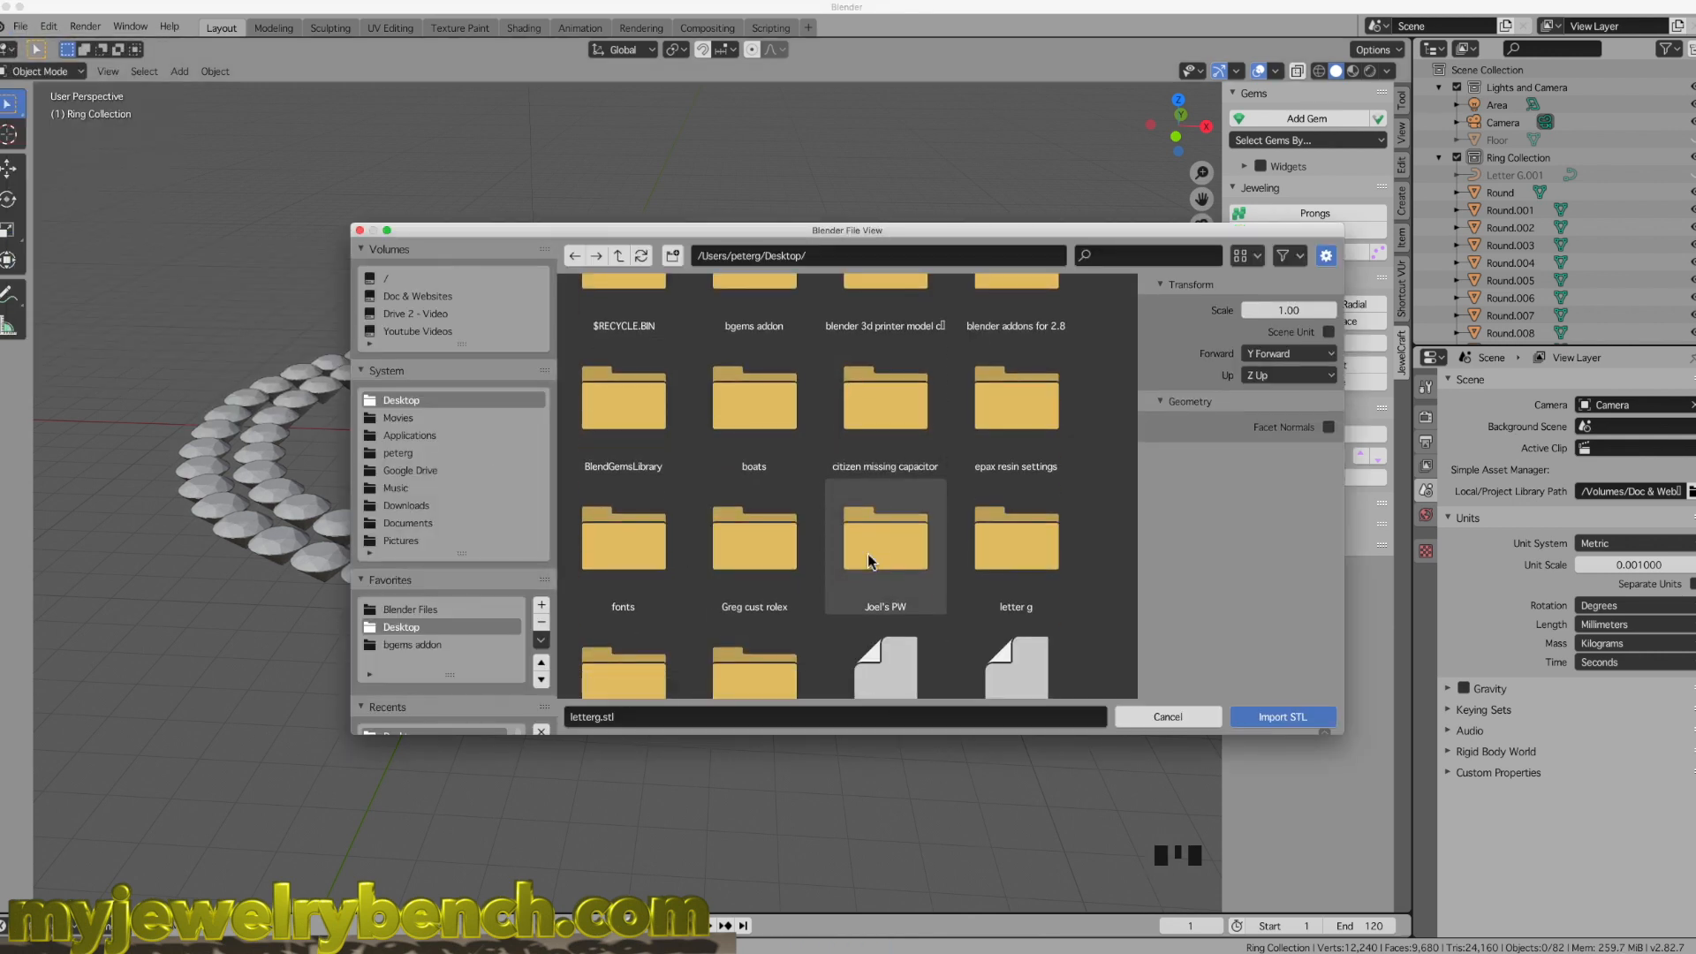
pyautogui.scroll(-1, 868, 555)
pyautogui.click(752, 618)
pyautogui.click(1271, 718)
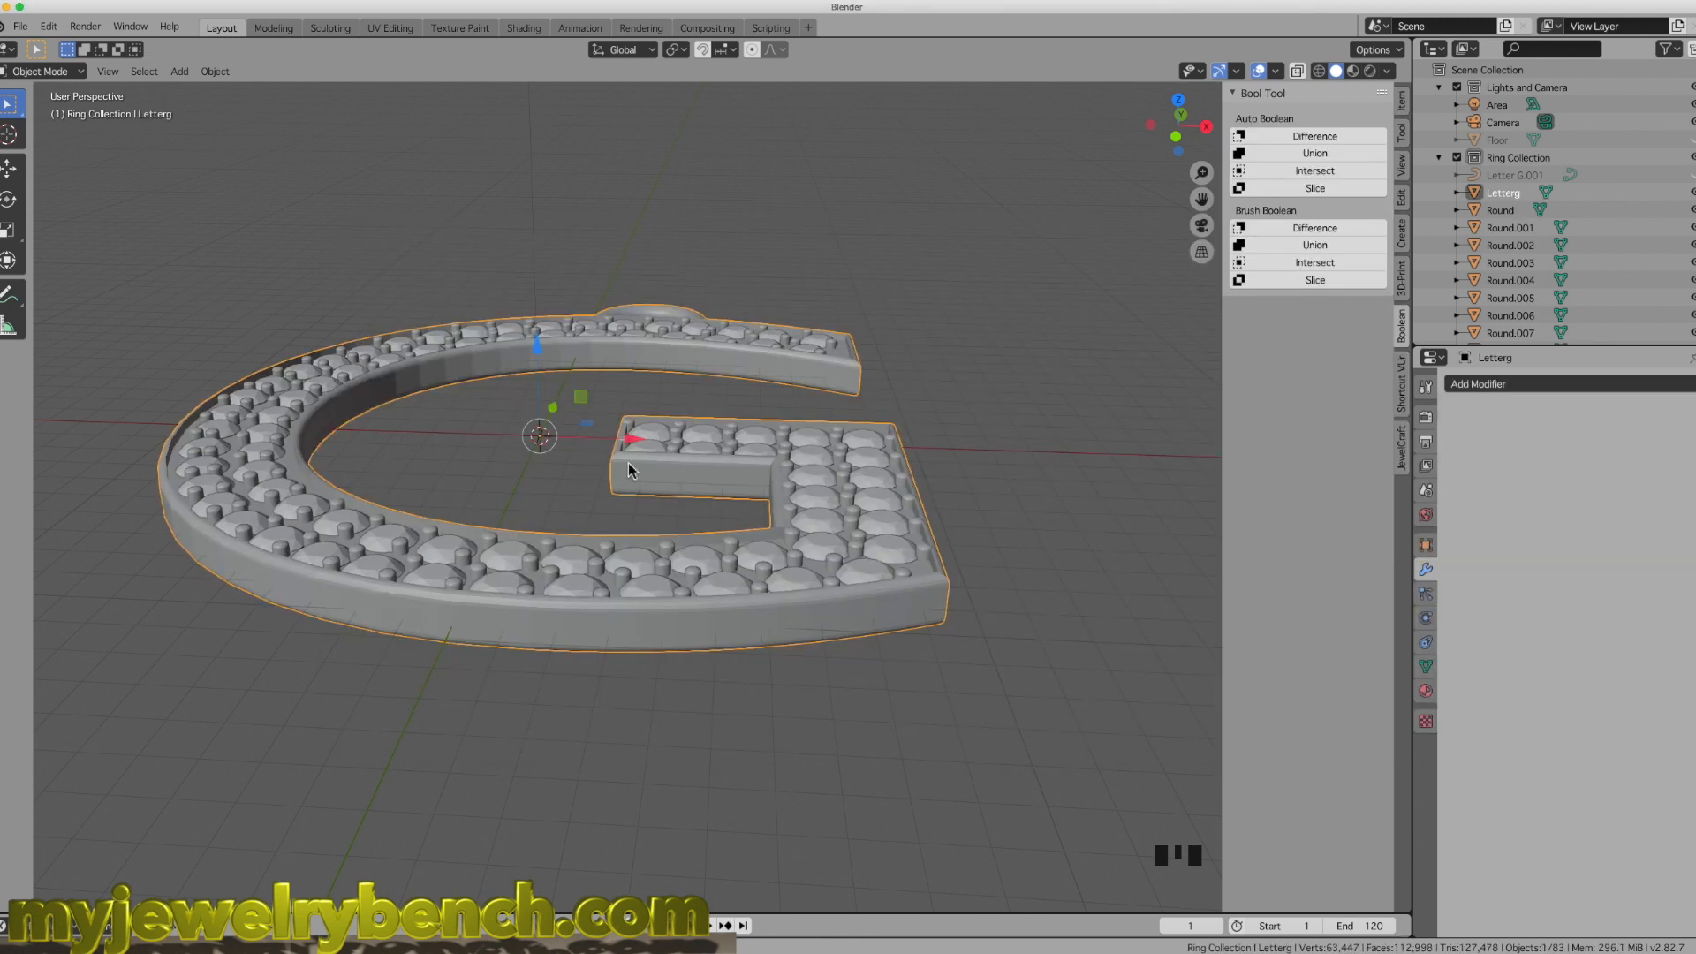
# Step: Generate JewelCraft cutters with default settings for the first, second, third and fifth diamonds in the crossbar's lower row
pyautogui.moveTo(628, 463); pyautogui.dragTo(761, 447, button='middle')
pyautogui.scroll(3, 680, 511)
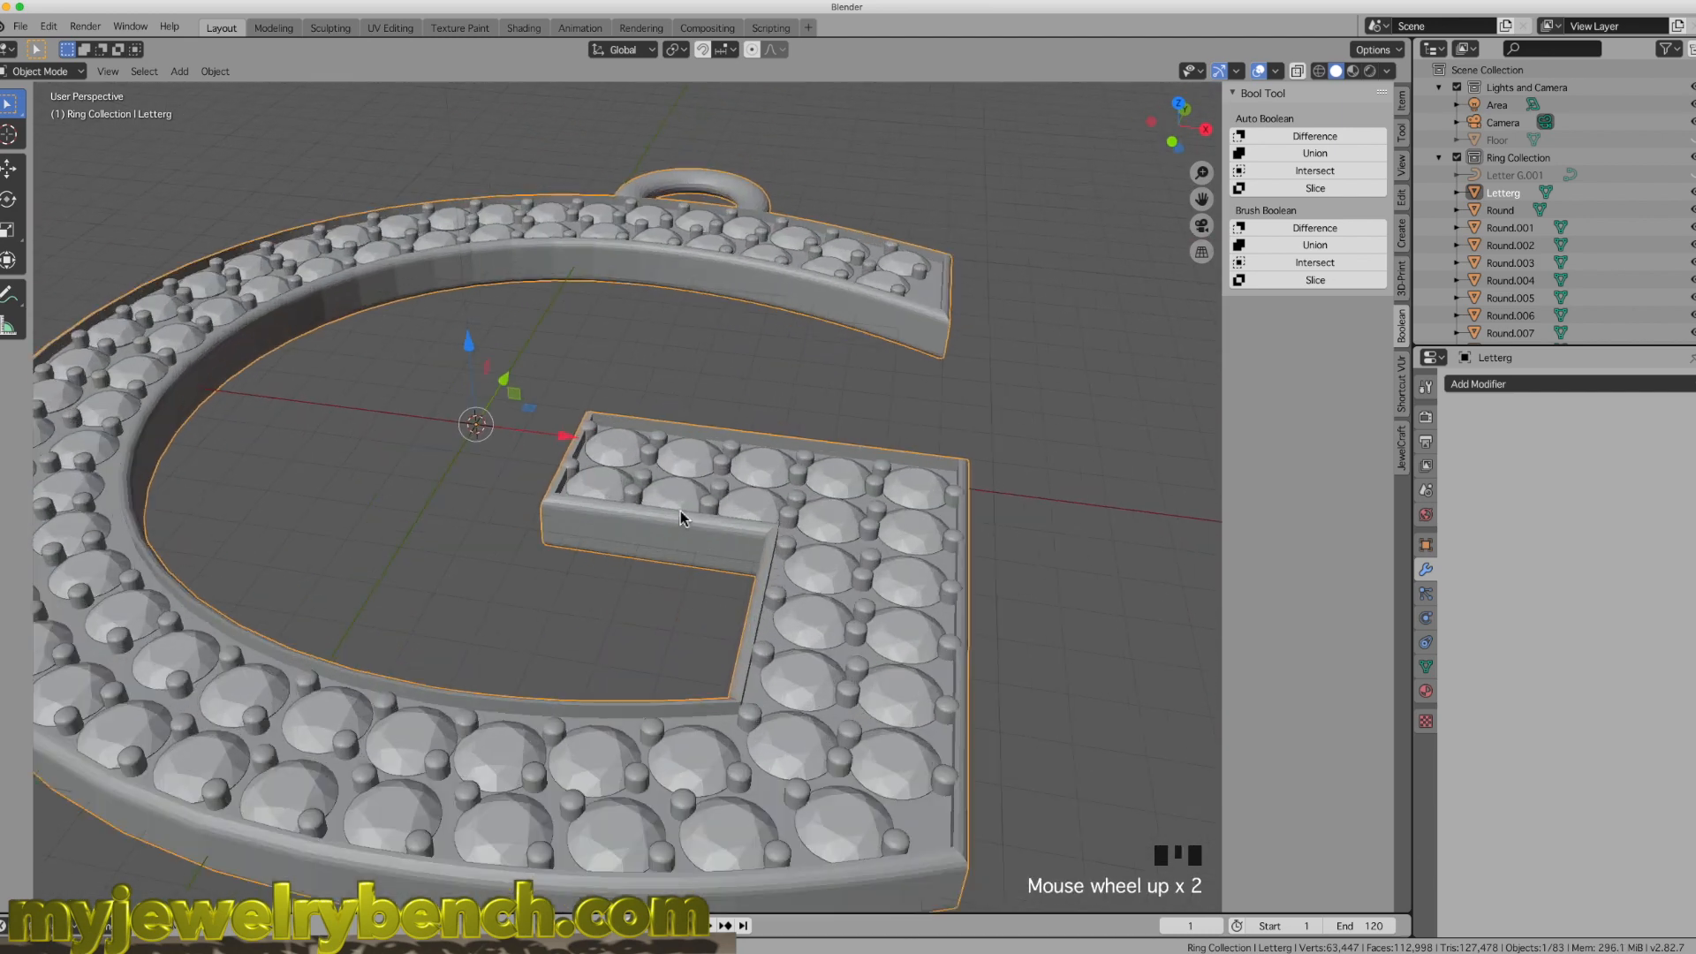
pyautogui.click(566, 465)
pyautogui.moveTo(566, 465); pyautogui.dragTo(684, 528, button='middle')
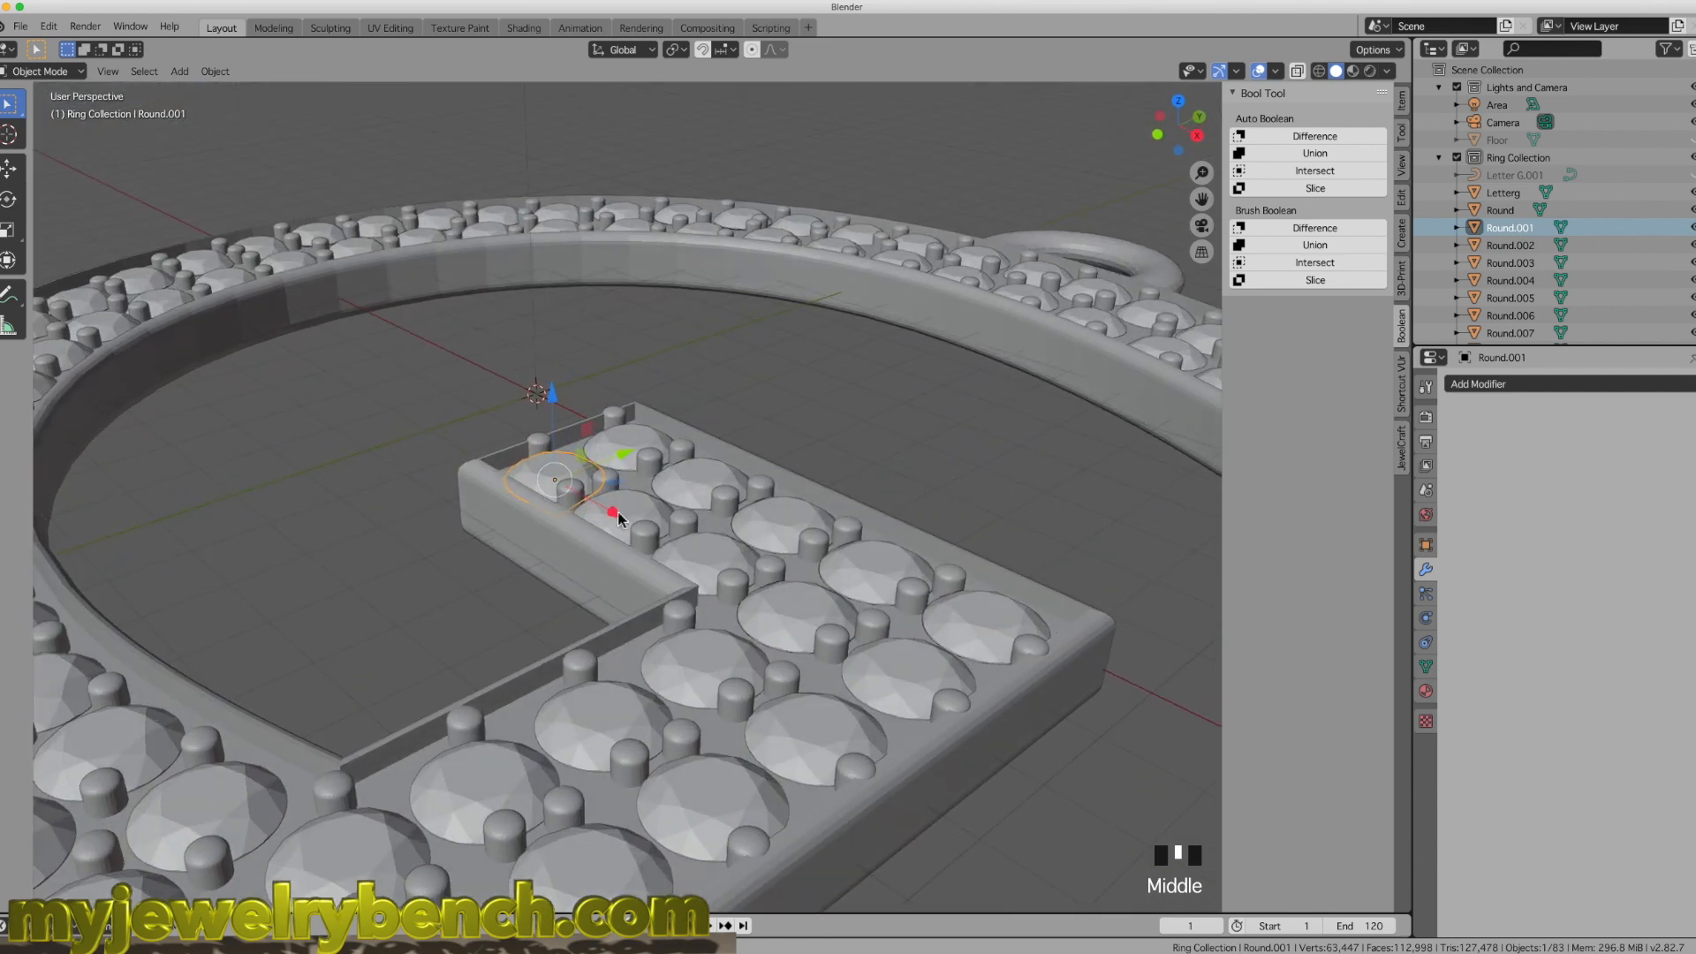
pyautogui.keyDown('shift'); pyautogui.click(621, 519); pyautogui.keyUp('shift')
pyautogui.keyDown('shift'); pyautogui.click(696, 560); pyautogui.keyUp('shift')
pyautogui.keyDown('shift'); pyautogui.click(899, 689); pyautogui.keyUp('shift')
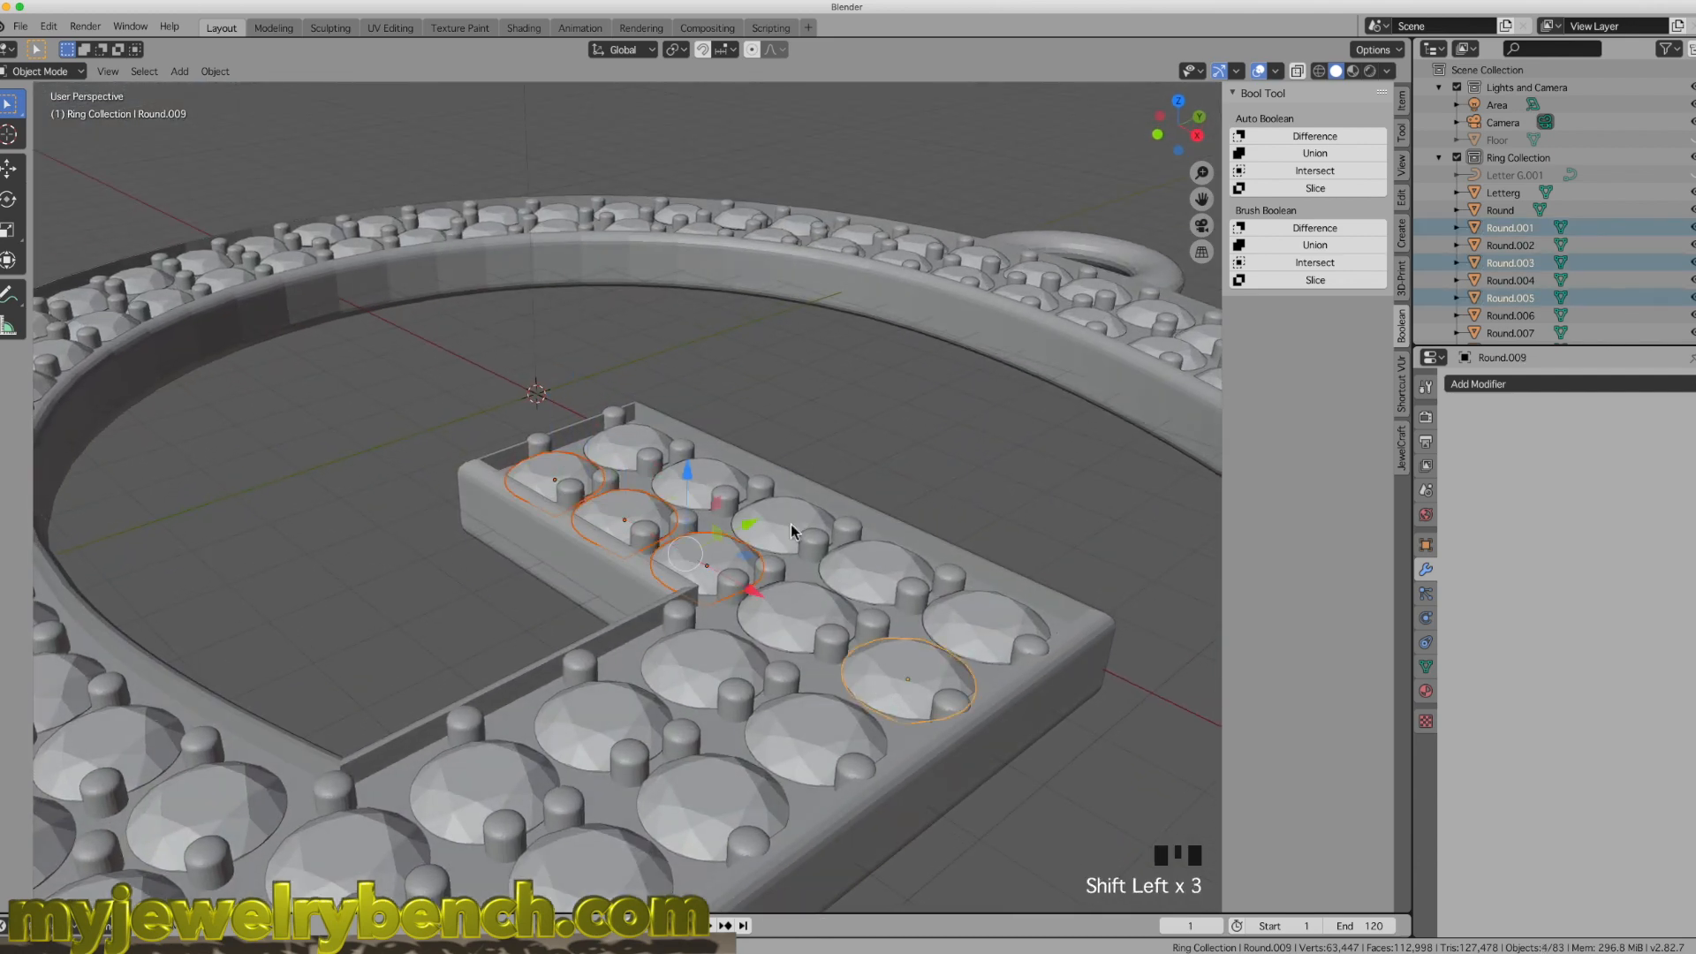
pyautogui.scroll(-3, 791, 527)
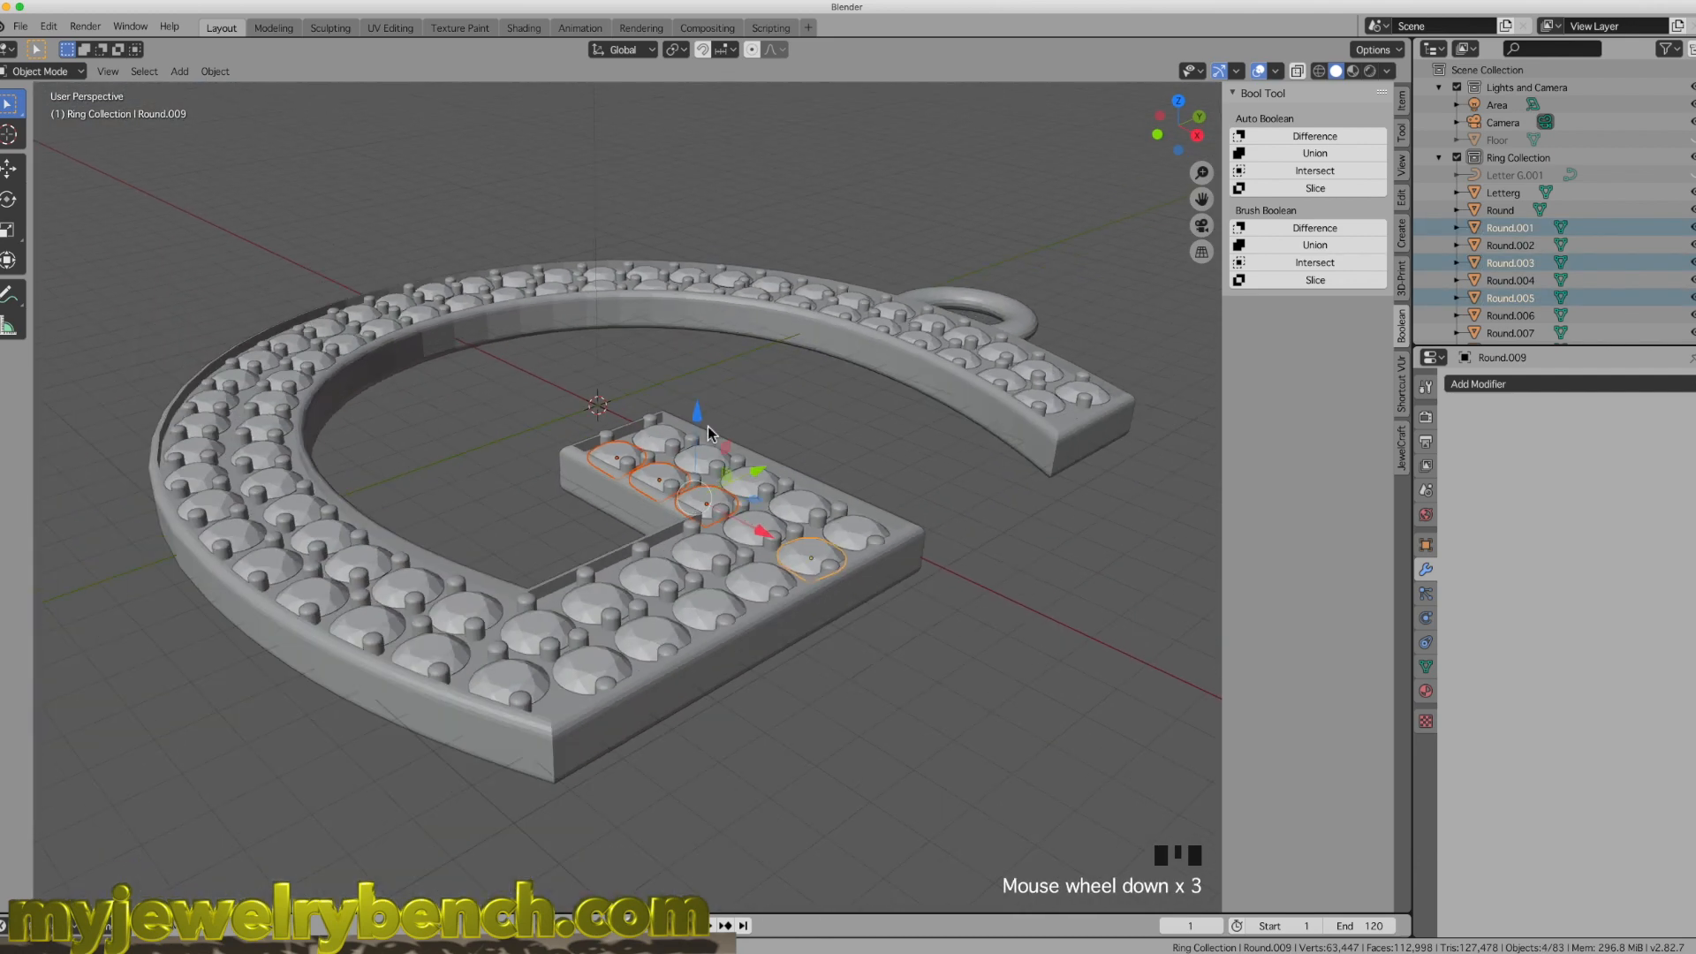
pyautogui.click(1401, 446)
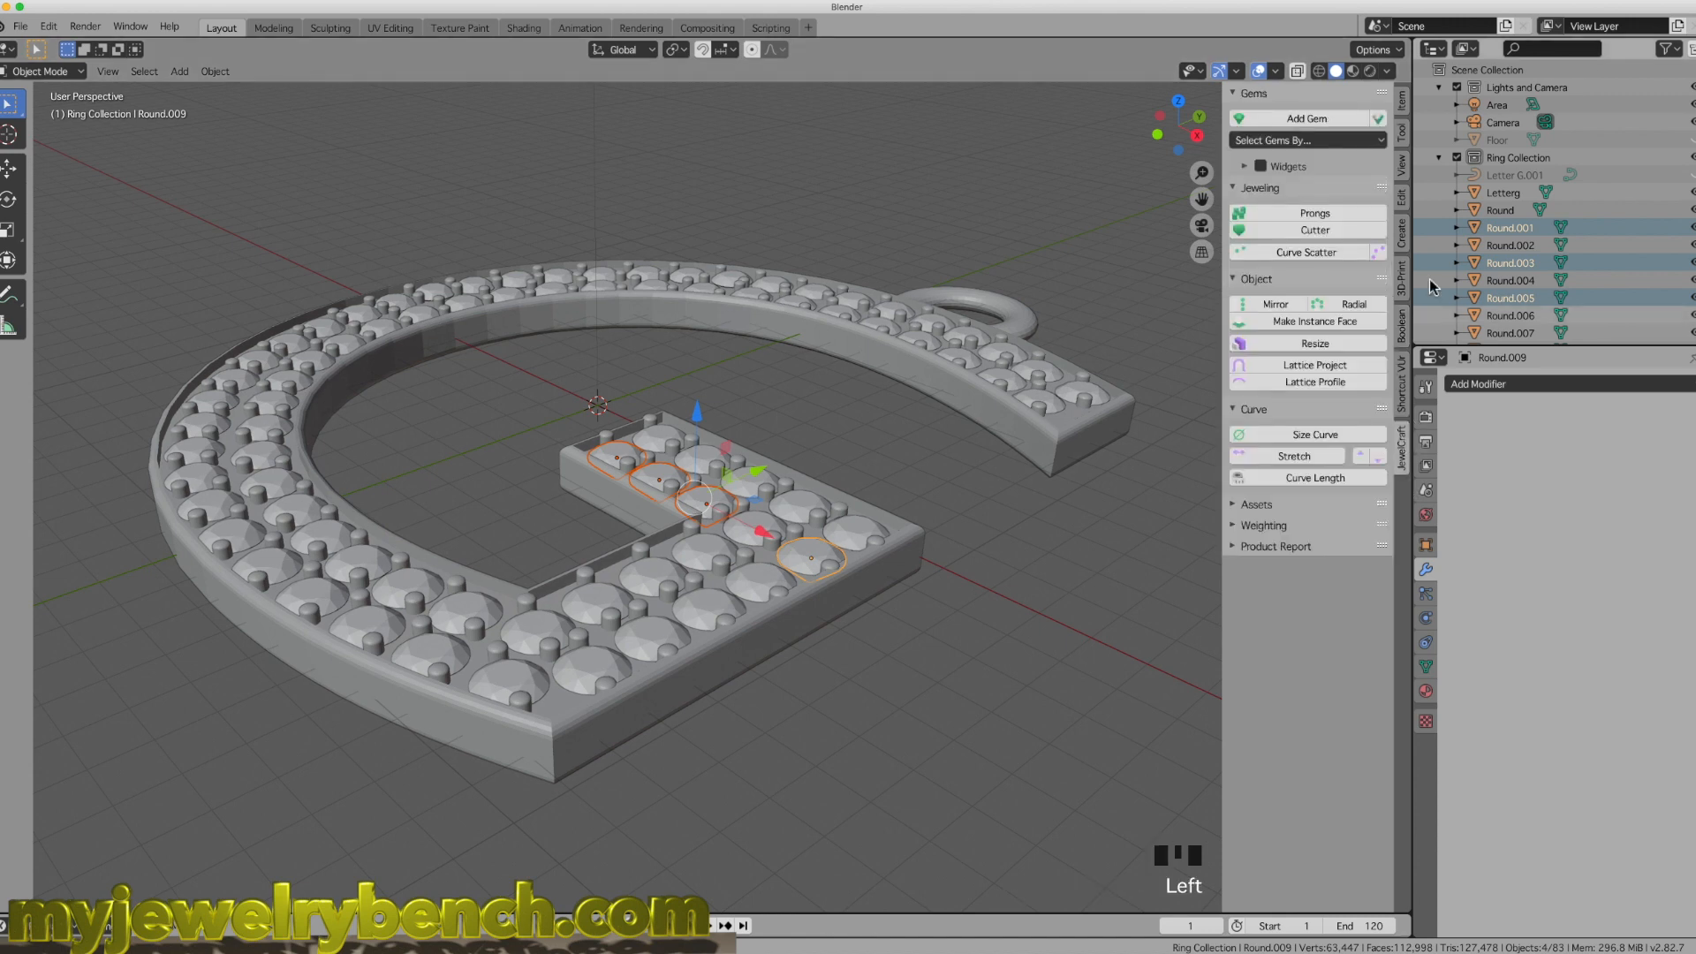
pyautogui.click(1313, 230)
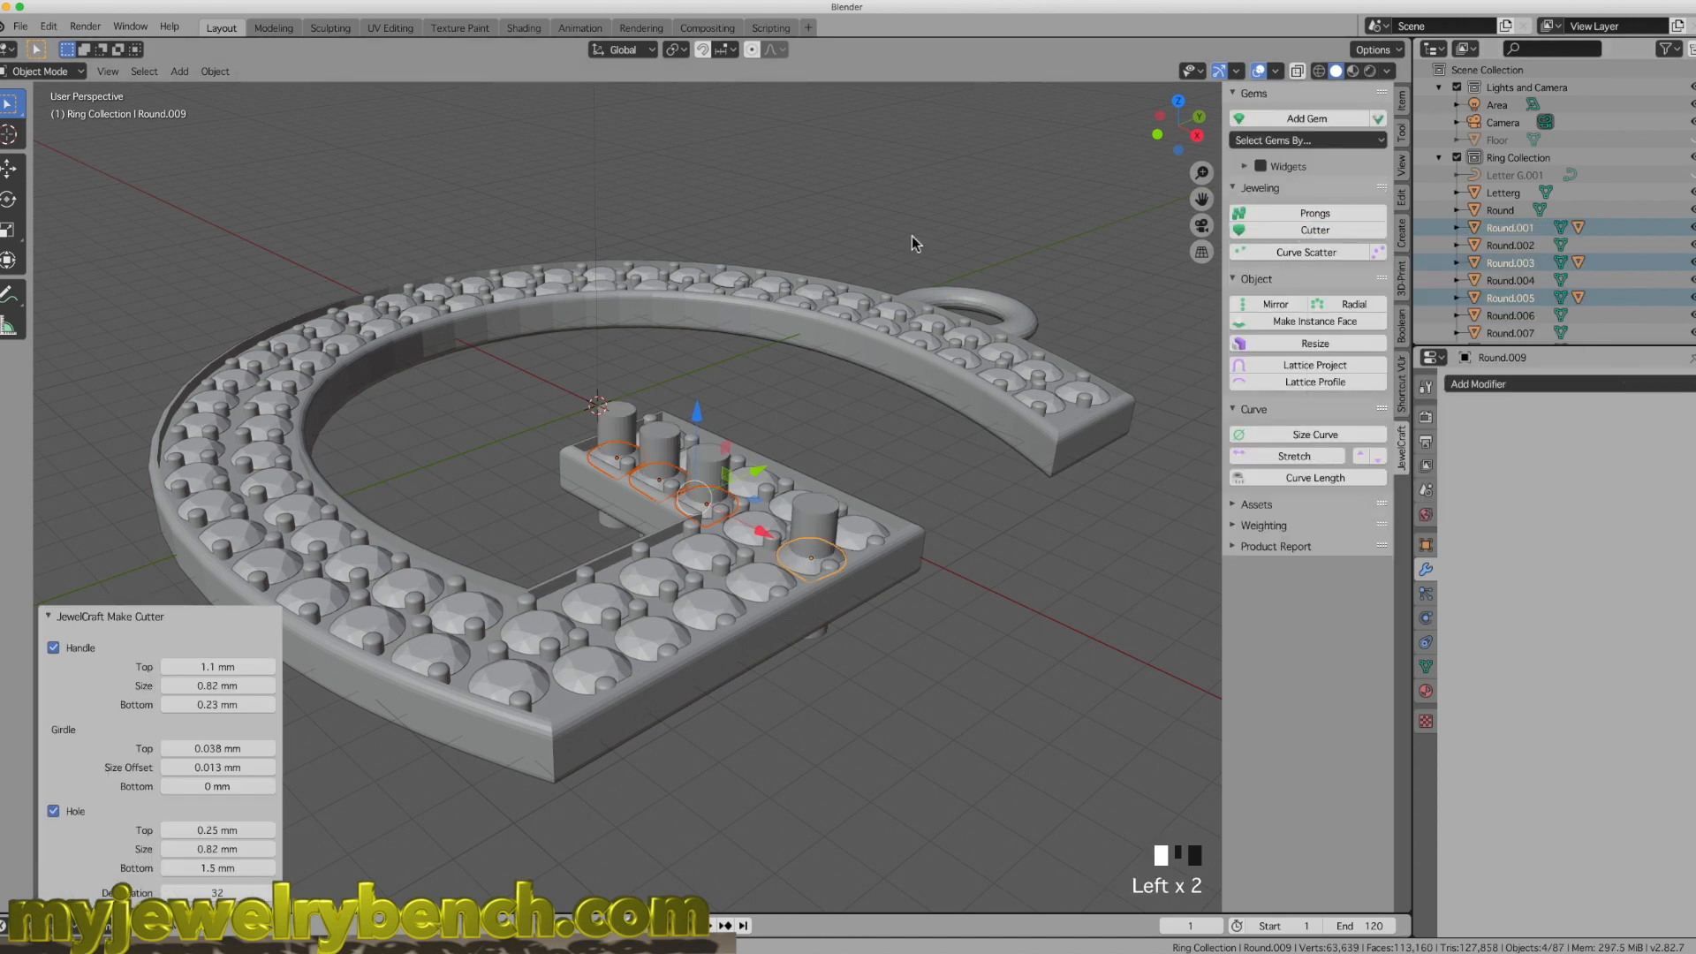
# Step: Subtract the four new cutters from the imported letter G with an Auto Boolean Difference
pyautogui.click(623, 422)
pyautogui.keyDown('shift'); pyautogui.click(658, 438); pyautogui.keyUp('shift')
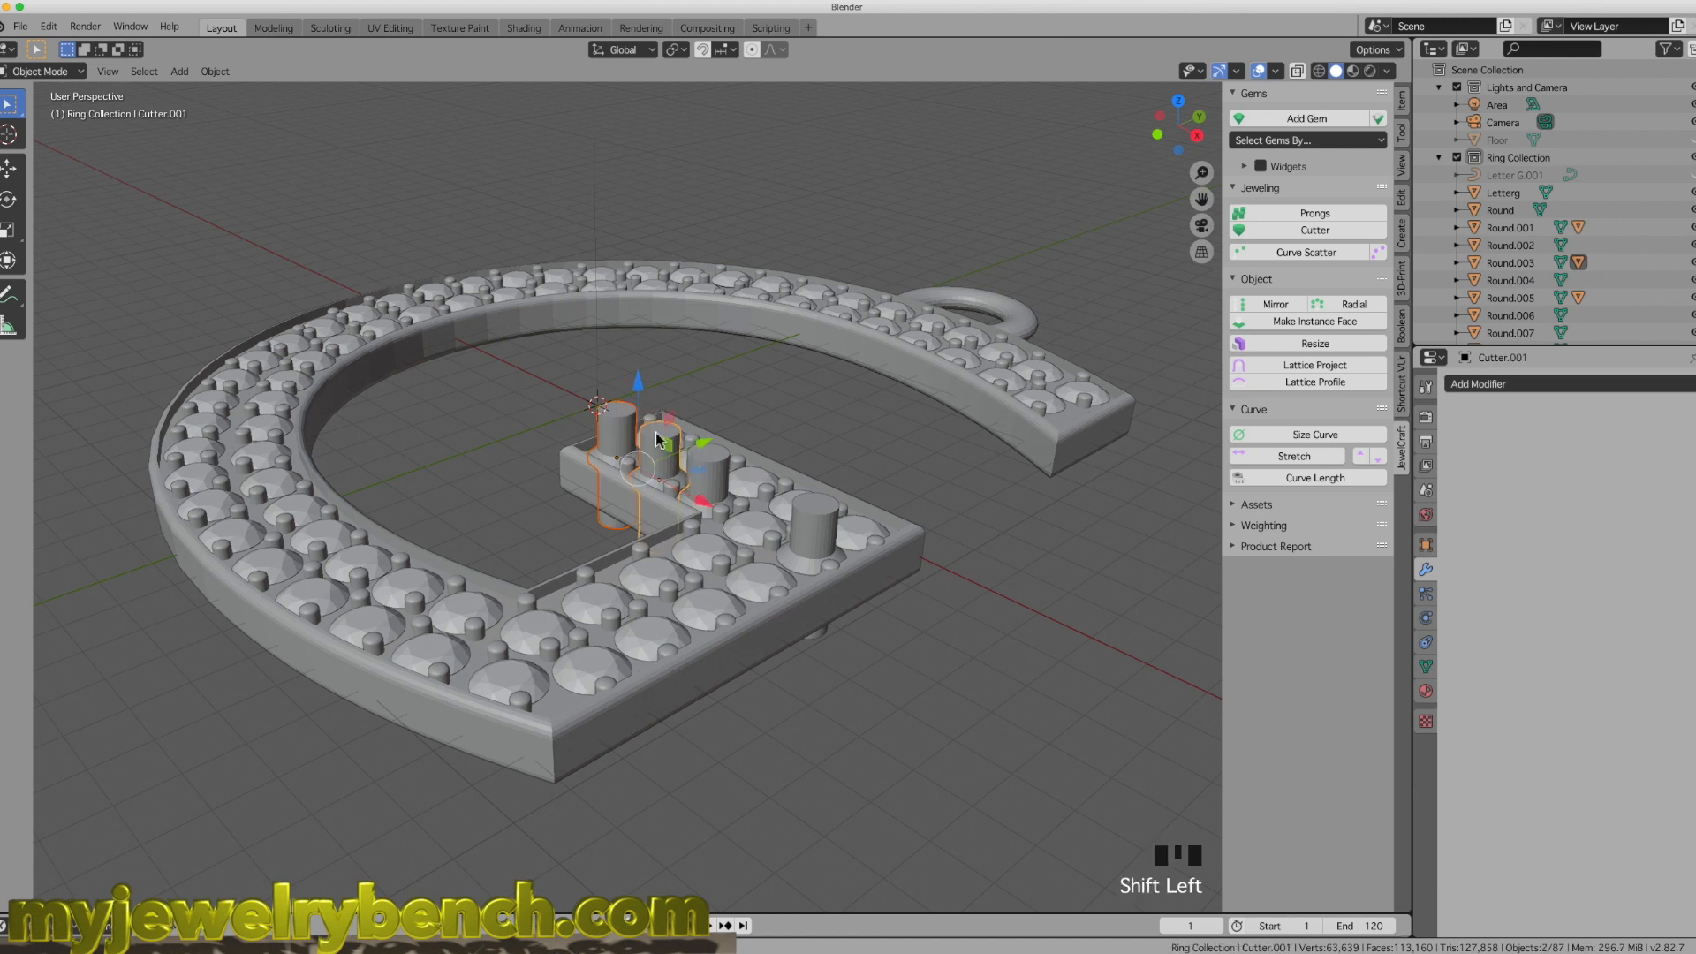
pyautogui.keyDown('shift'); pyautogui.click(735, 477); pyautogui.keyUp('shift')
pyautogui.keyDown('shift'); pyautogui.click(811, 515); pyautogui.keyUp('shift')
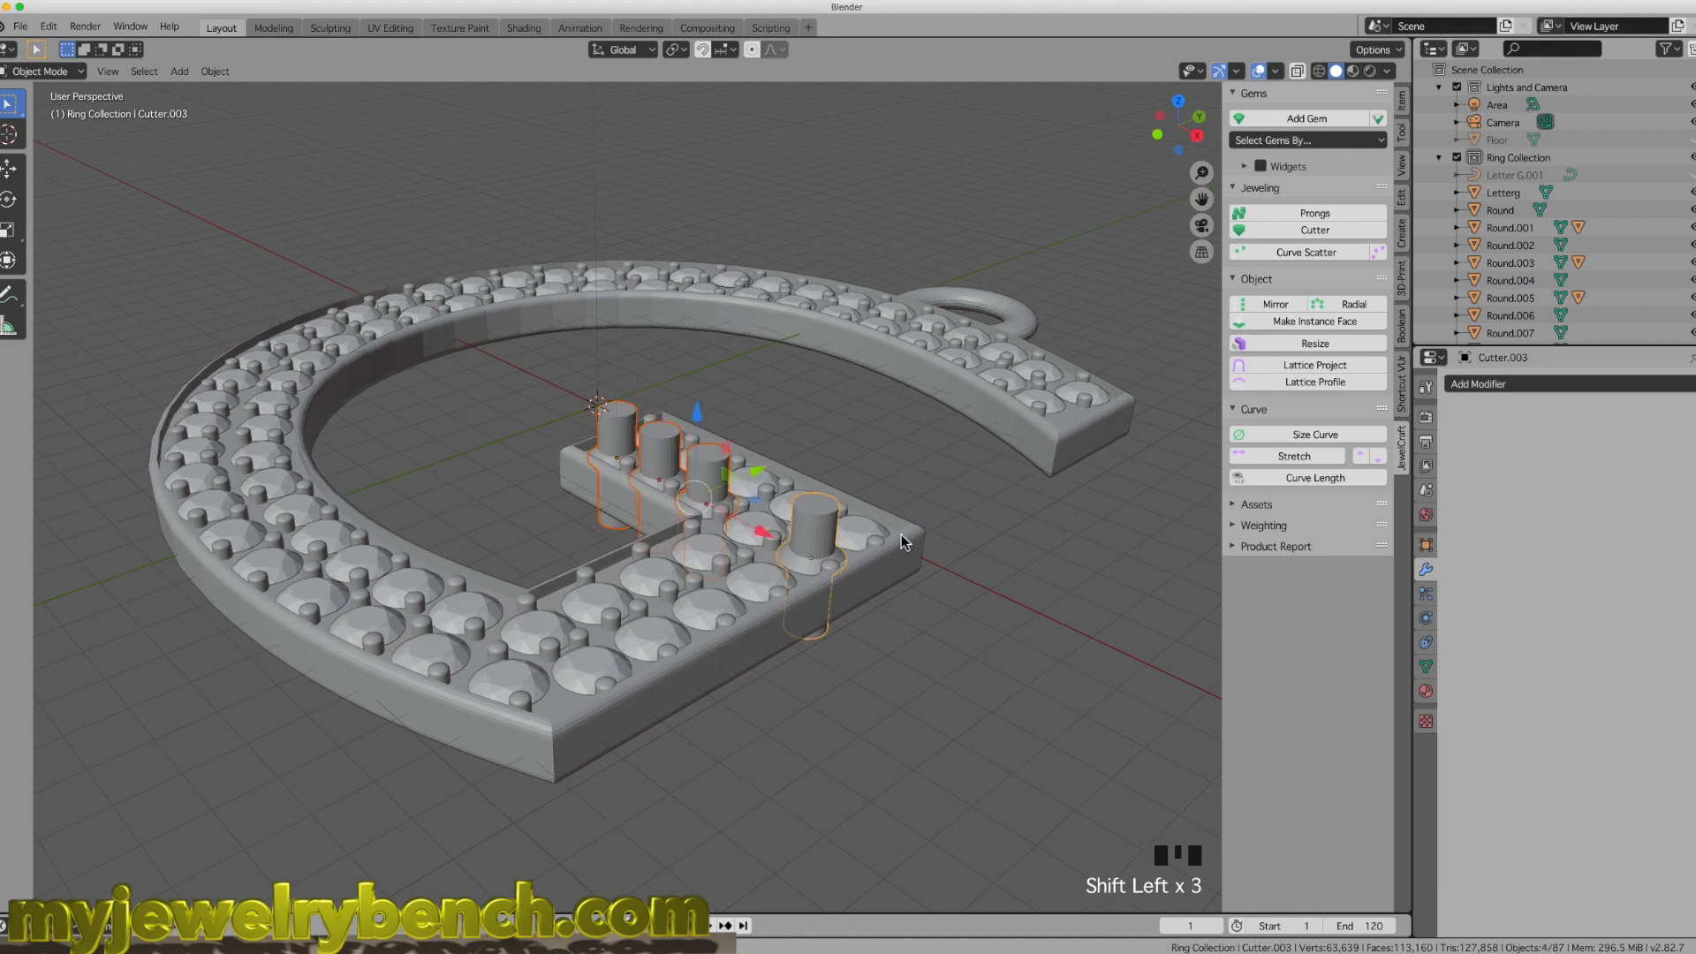
pyautogui.keyDown('shift'); pyautogui.click(904, 560); pyautogui.keyUp('shift')
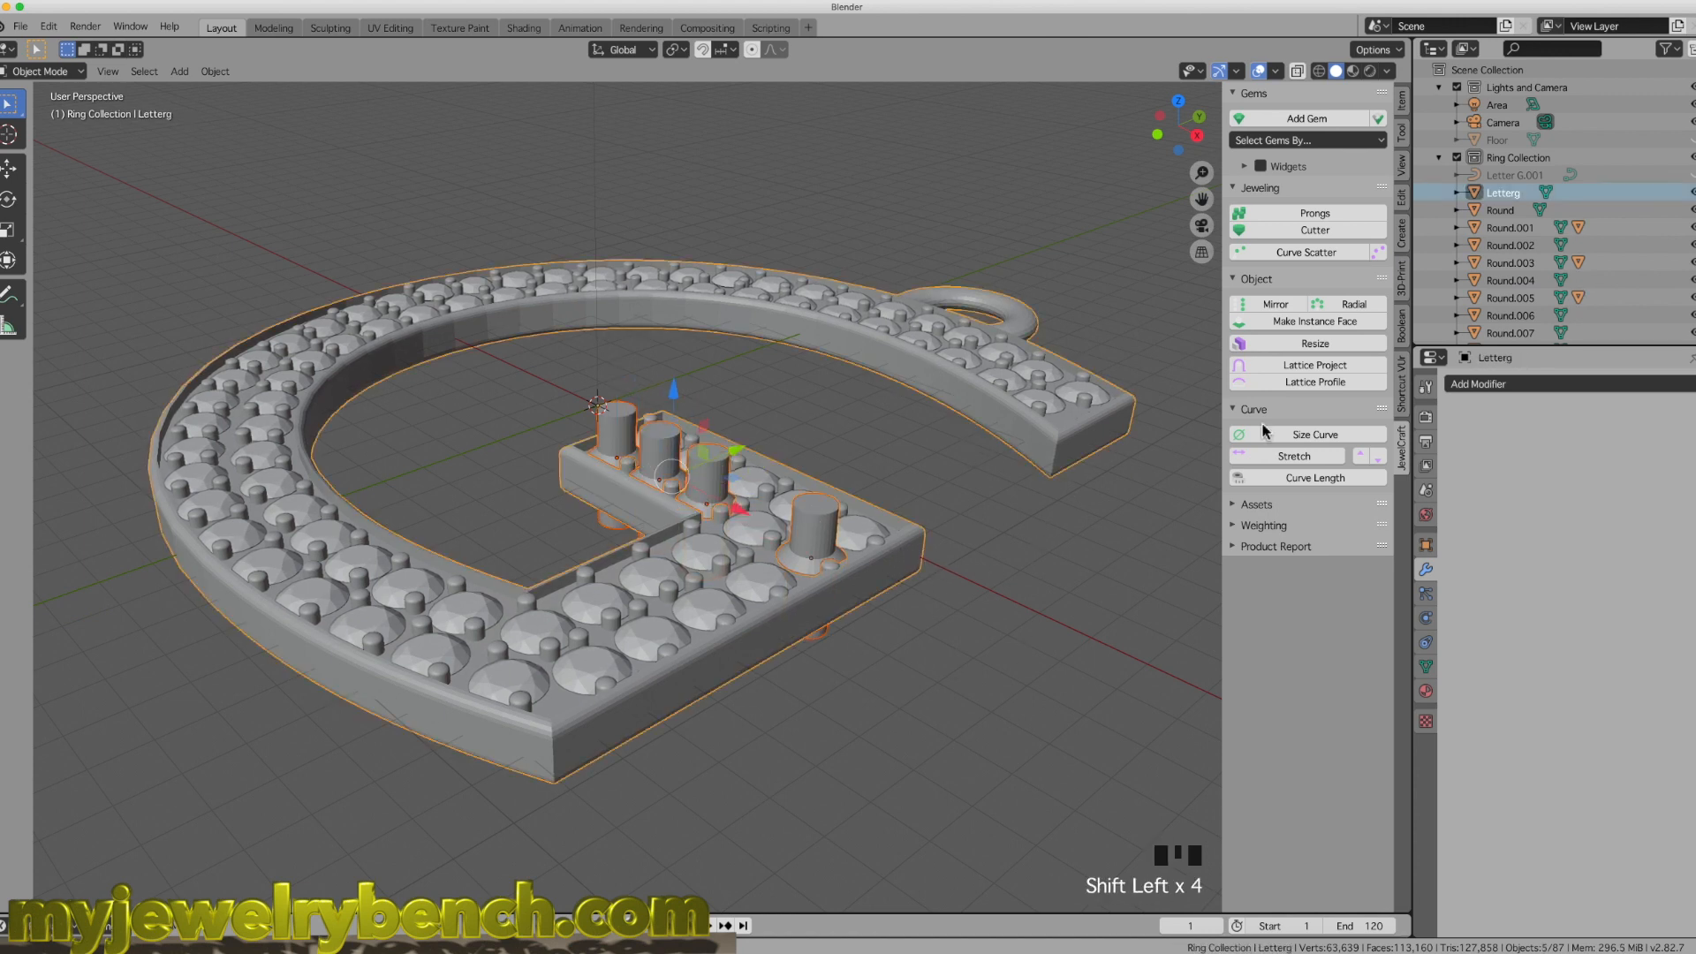
pyautogui.click(1401, 327)
pyautogui.click(1314, 136)
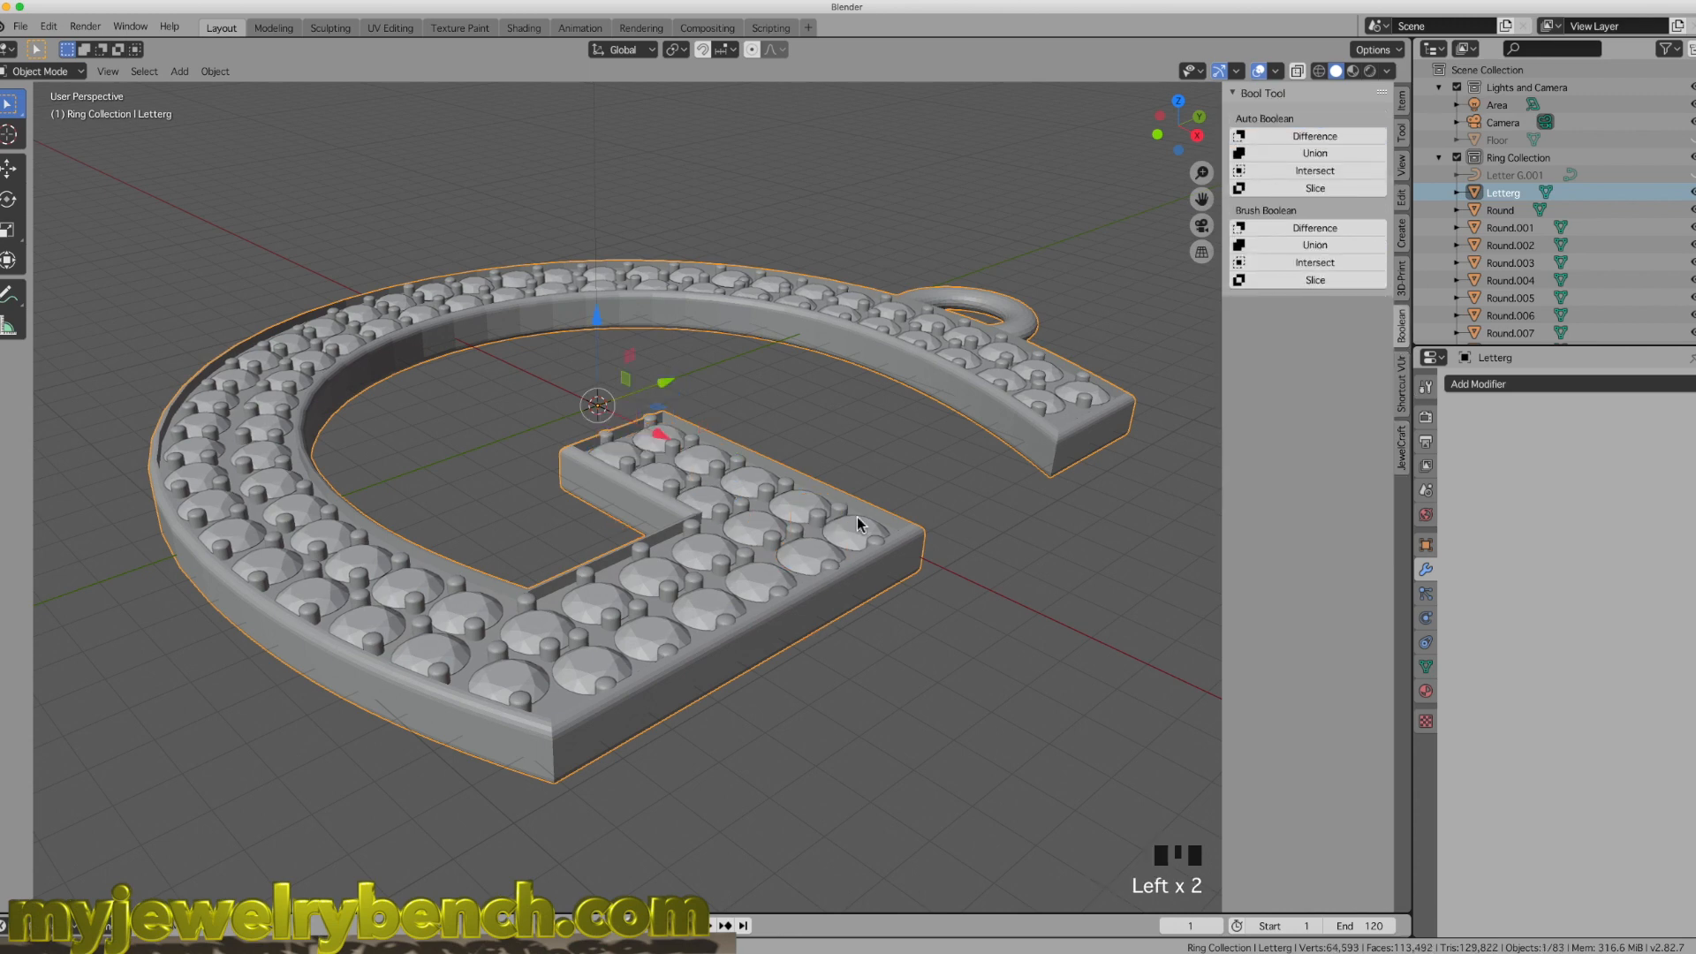
# Step: Select the diamonds below the crossbar along the G's vertical stem and into the adjoining lower curve
pyautogui.moveTo(857, 517); pyautogui.dragTo(545, 499, button='middle')
pyautogui.scroll(-2, 484, 446)
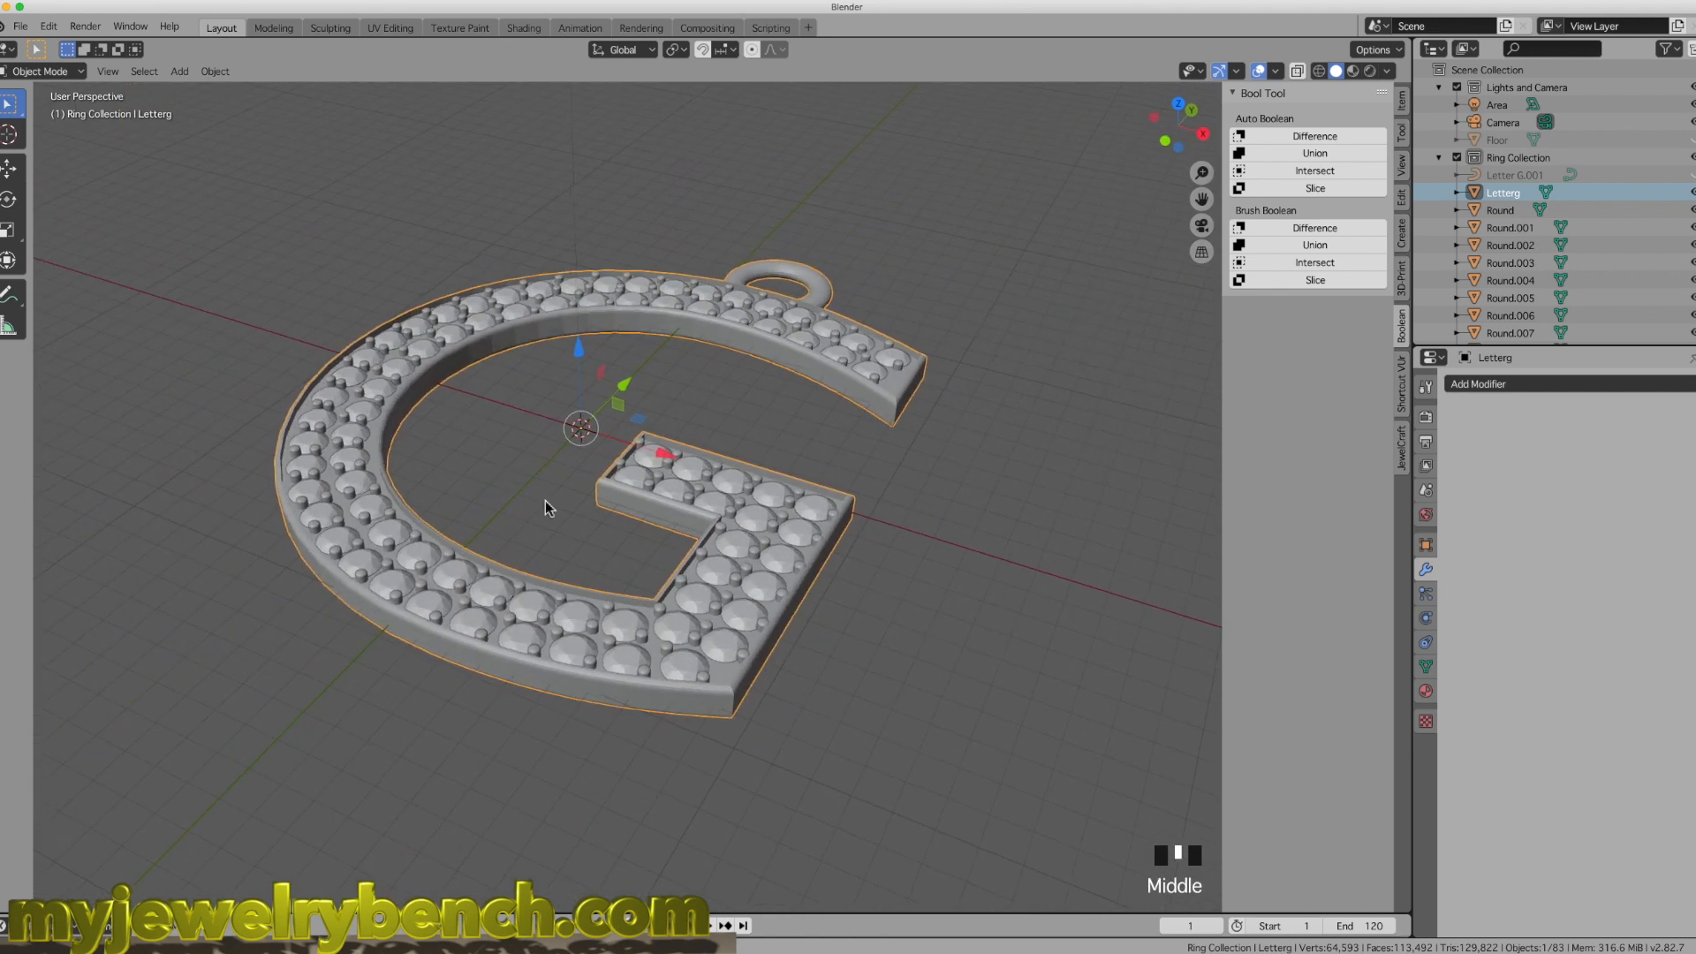
pyautogui.moveTo(721, 544); pyautogui.dragTo(790, 473, button='middle')
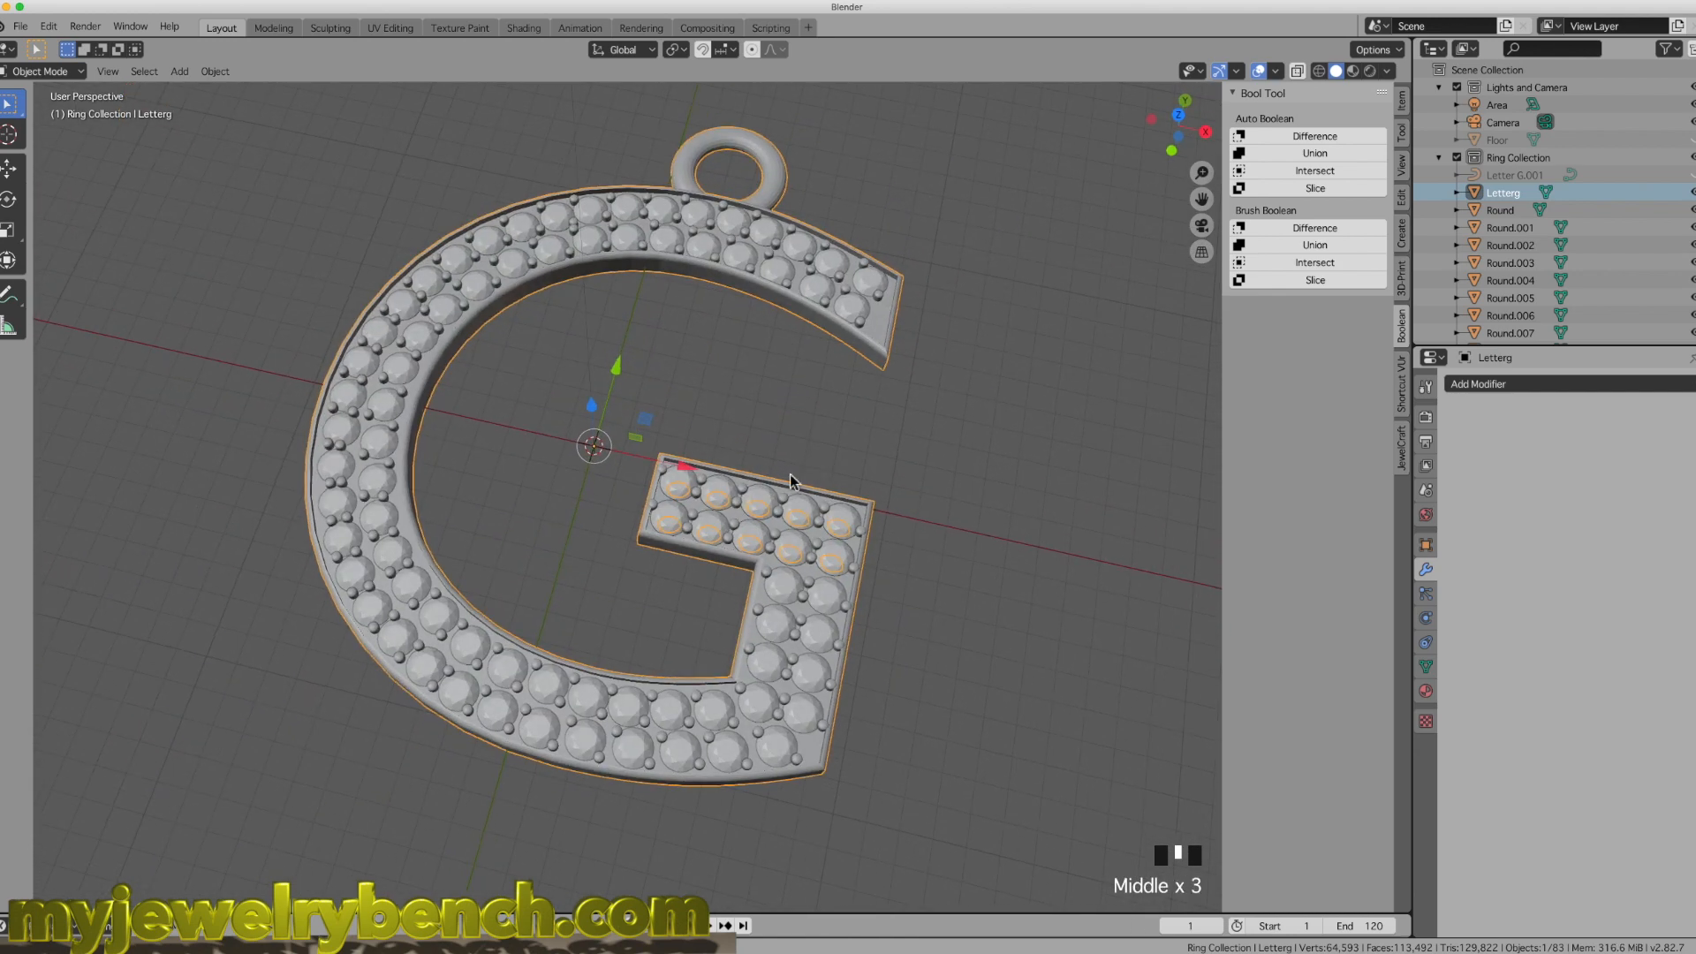
pyautogui.click(789, 583)
pyautogui.keyDown('shift'); pyautogui.click(825, 597); pyautogui.keyUp('shift')
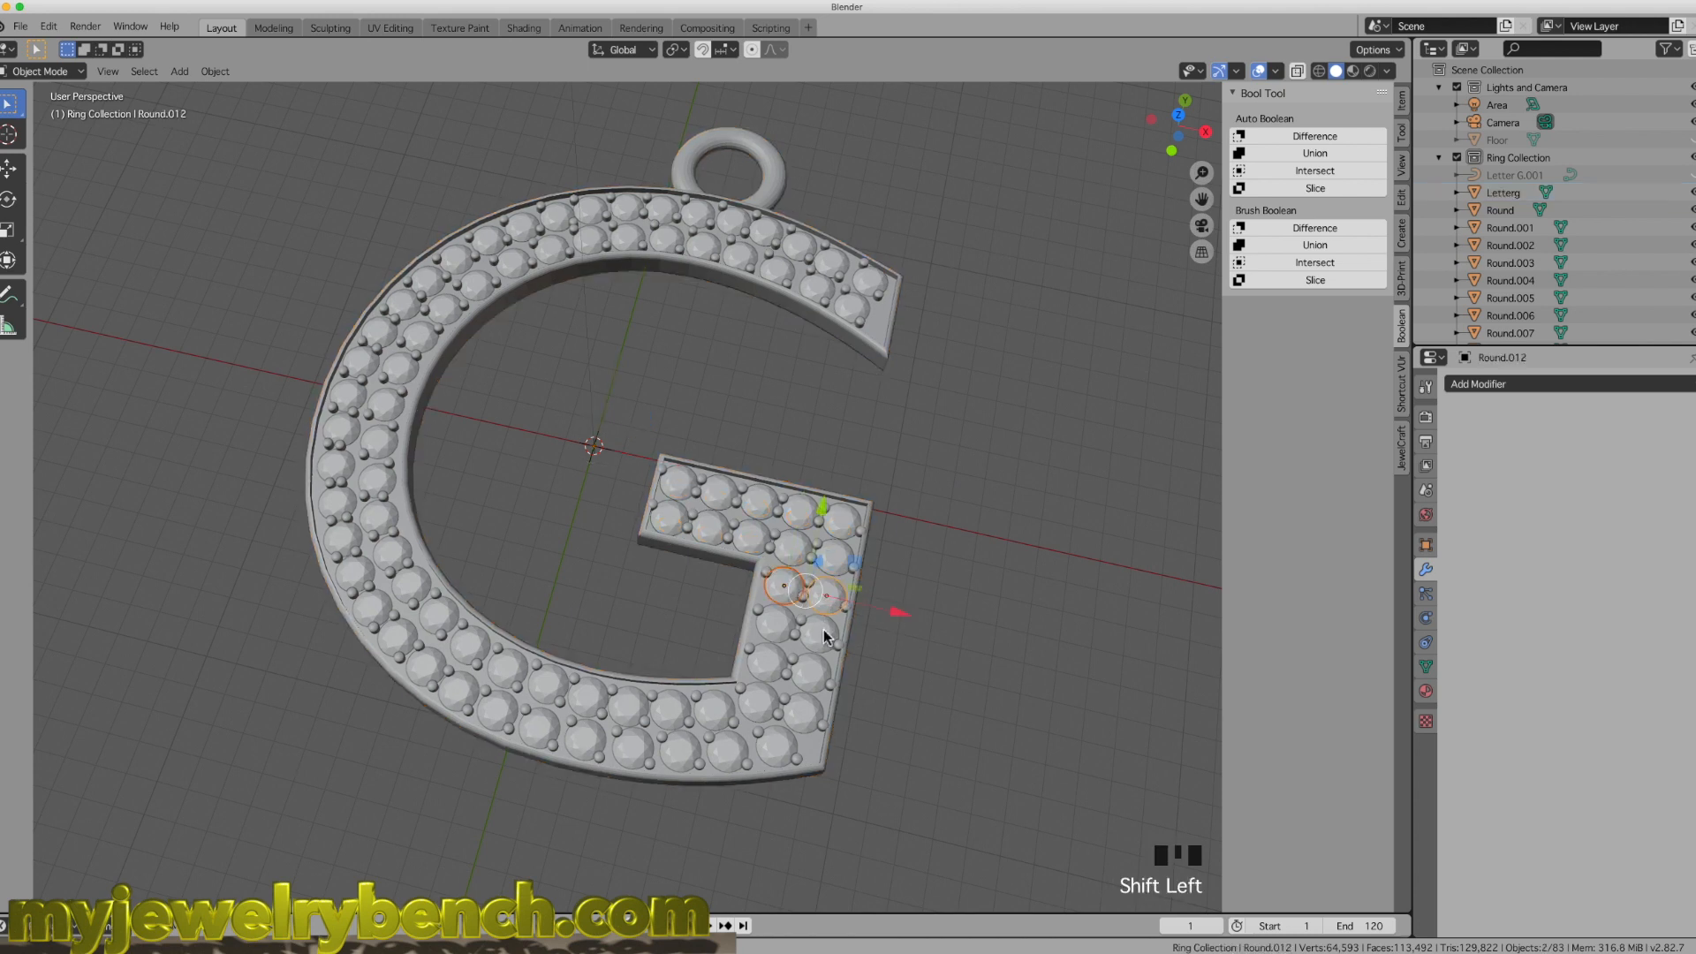
pyautogui.keyDown('shift'); pyautogui.click(823, 628); pyautogui.keyUp('shift')
pyautogui.keyDown('shift'); pyautogui.click(761, 629); pyautogui.keyUp('shift')
pyautogui.keyDown('shift'); pyautogui.click(767, 658); pyautogui.keyUp('shift')
pyautogui.keyDown('shift'); pyautogui.click(809, 676); pyautogui.keyUp('shift')
pyautogui.keyDown('shift'); pyautogui.click(803, 714); pyautogui.keyUp('shift')
pyautogui.keyDown('shift'); pyautogui.click(776, 754); pyautogui.keyUp('shift')
pyautogui.keyDown('shift'); pyautogui.click(761, 711); pyautogui.keyUp('shift')
pyautogui.keyDown('shift'); pyautogui.click(717, 712); pyautogui.keyUp('shift')
pyautogui.keyDown('shift'); pyautogui.click(725, 749); pyautogui.keyUp('shift')
pyautogui.keyDown('shift'); pyautogui.click(539, 713); pyautogui.keyUp('shift')
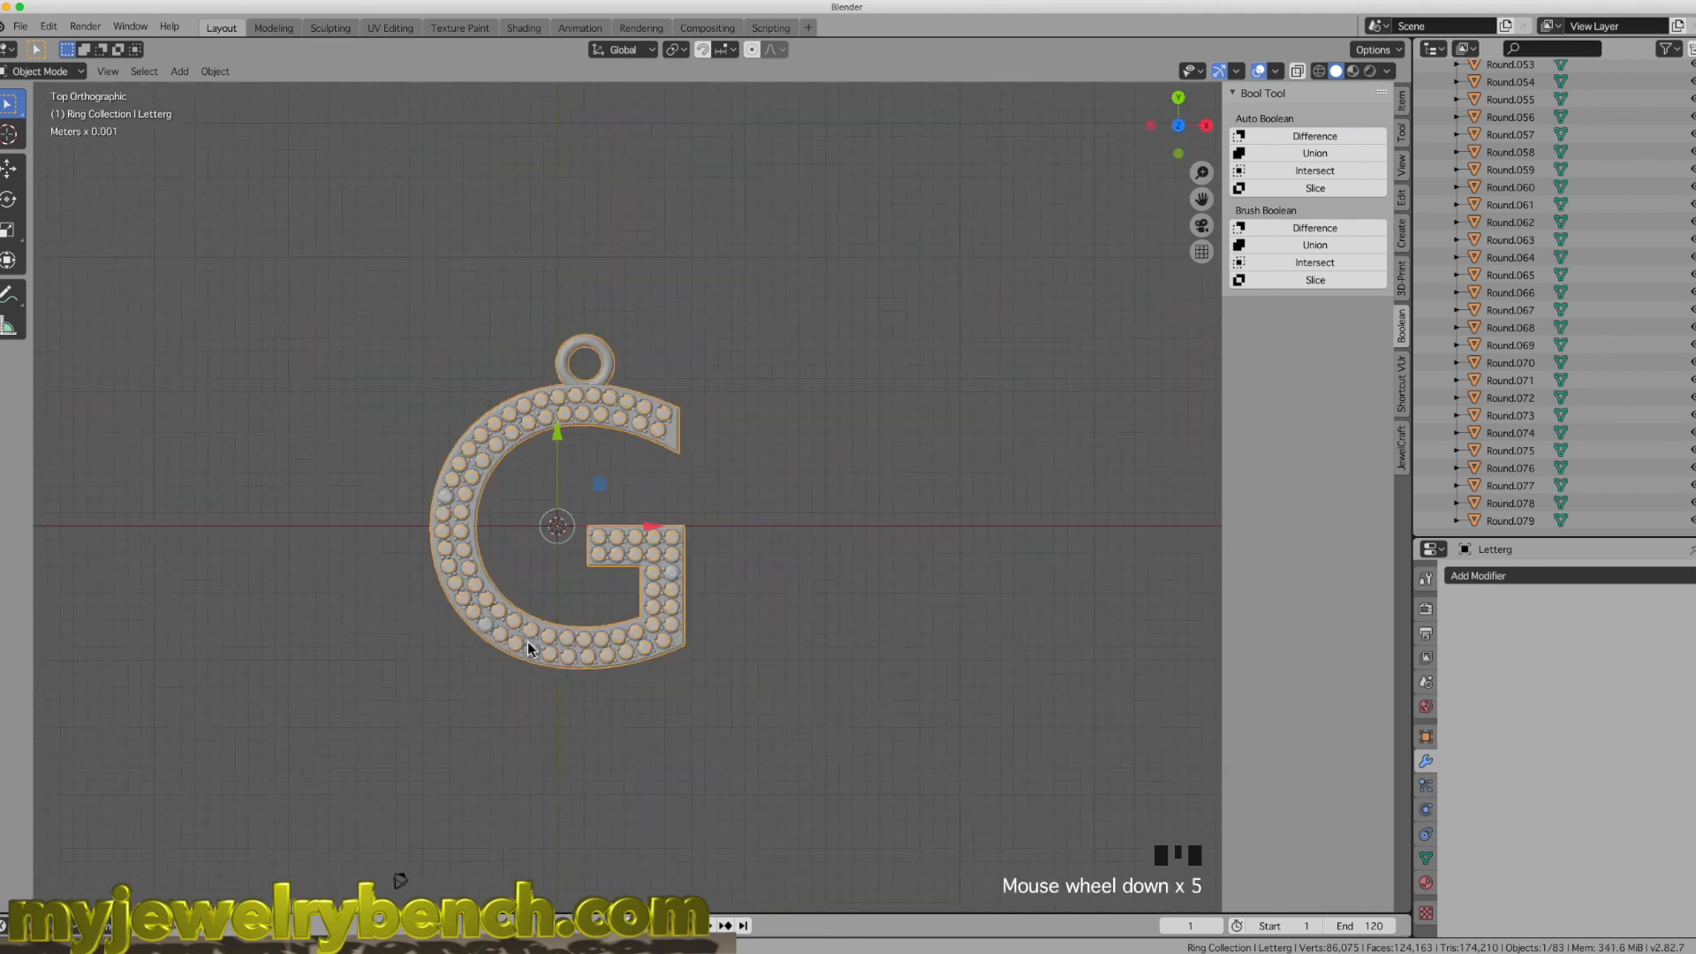
# Step: Examine the diamonds, prongs and cut seats around the whole letter G from above and at an angle
pyautogui.scroll(1, 538, 534)
pyautogui.scroll(3, 543, 532)
pyautogui.moveTo(544, 567); pyautogui.dragTo(671, 353, button='middle')
pyautogui.moveTo(606, 501); pyautogui.dragTo(351, 552, button='middle')
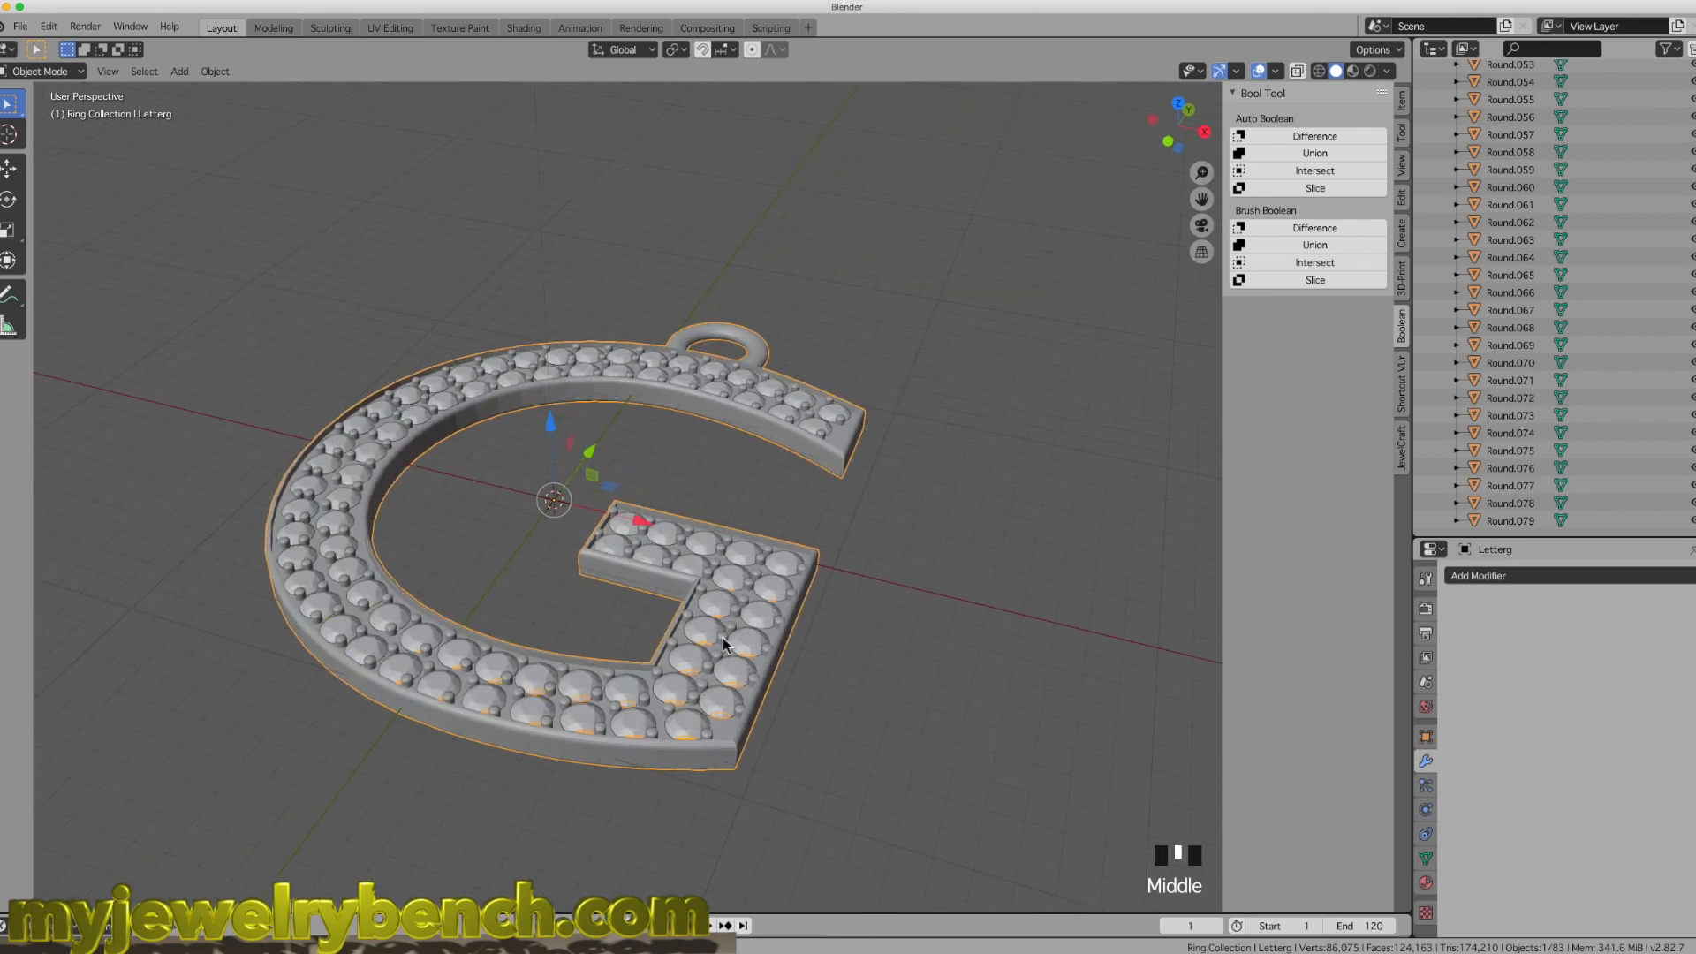
pyautogui.moveTo(711, 522)
pyautogui.mouseDown(button='middle')
pyautogui.moveTo(714, 548)
pyautogui.moveTo(717, 534)
pyautogui.mouseUp(button='middle')
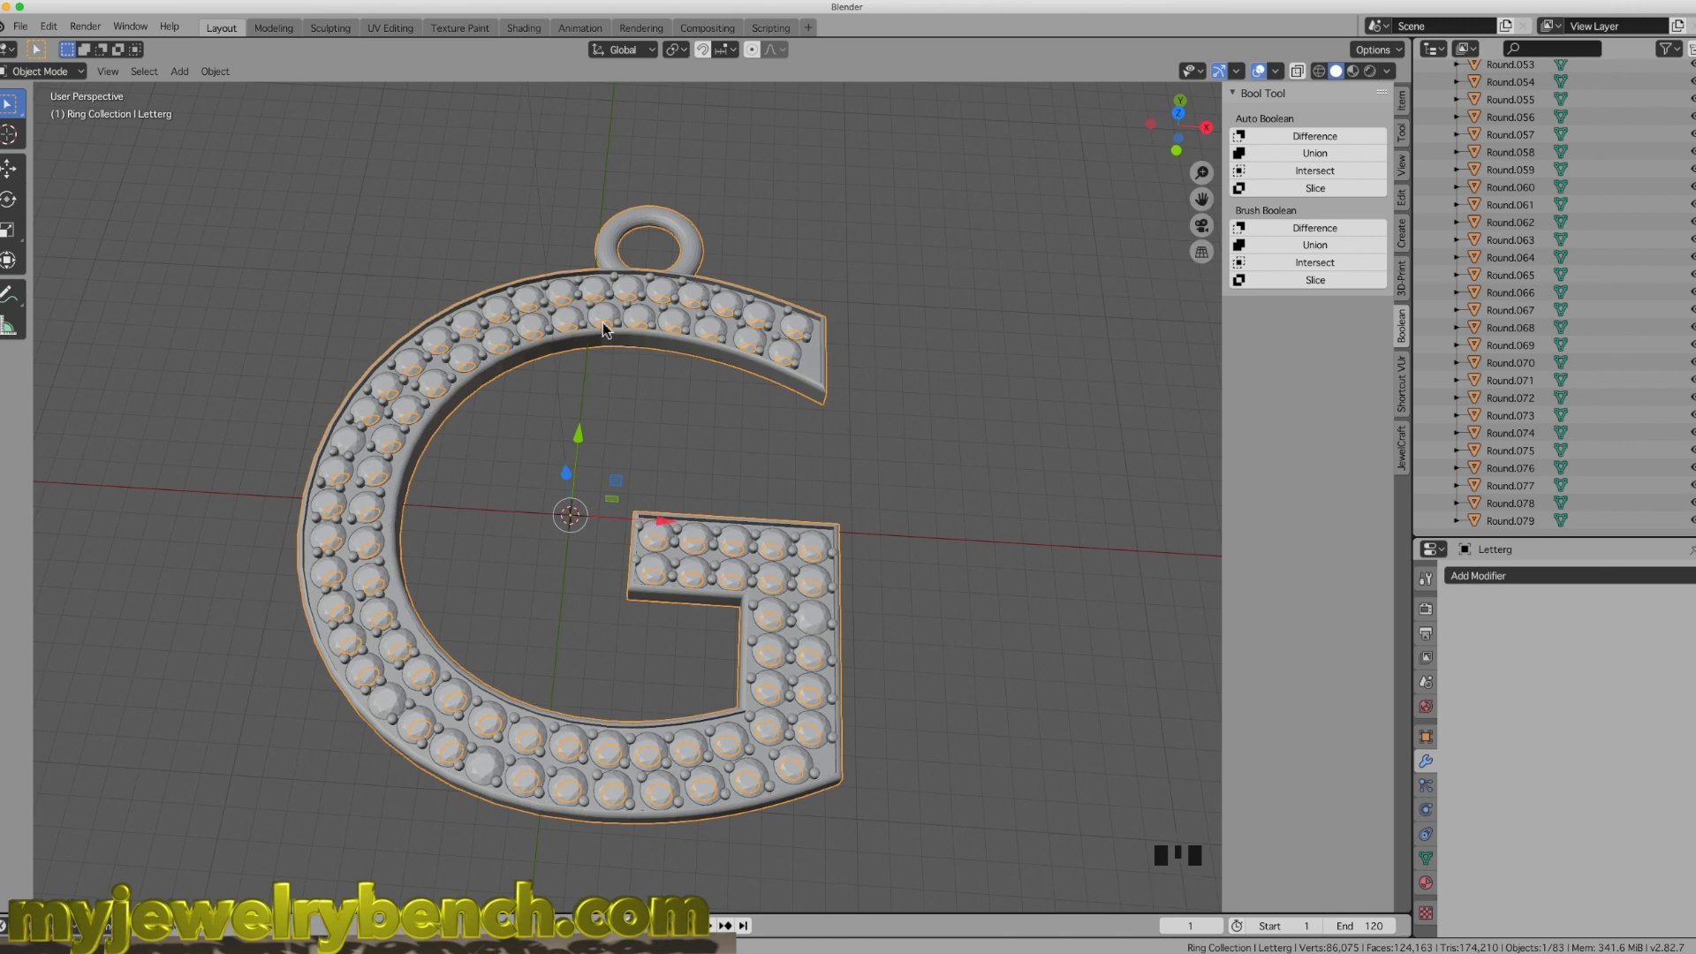
pyautogui.moveTo(666, 761); pyautogui.dragTo(642, 729, button='middle')
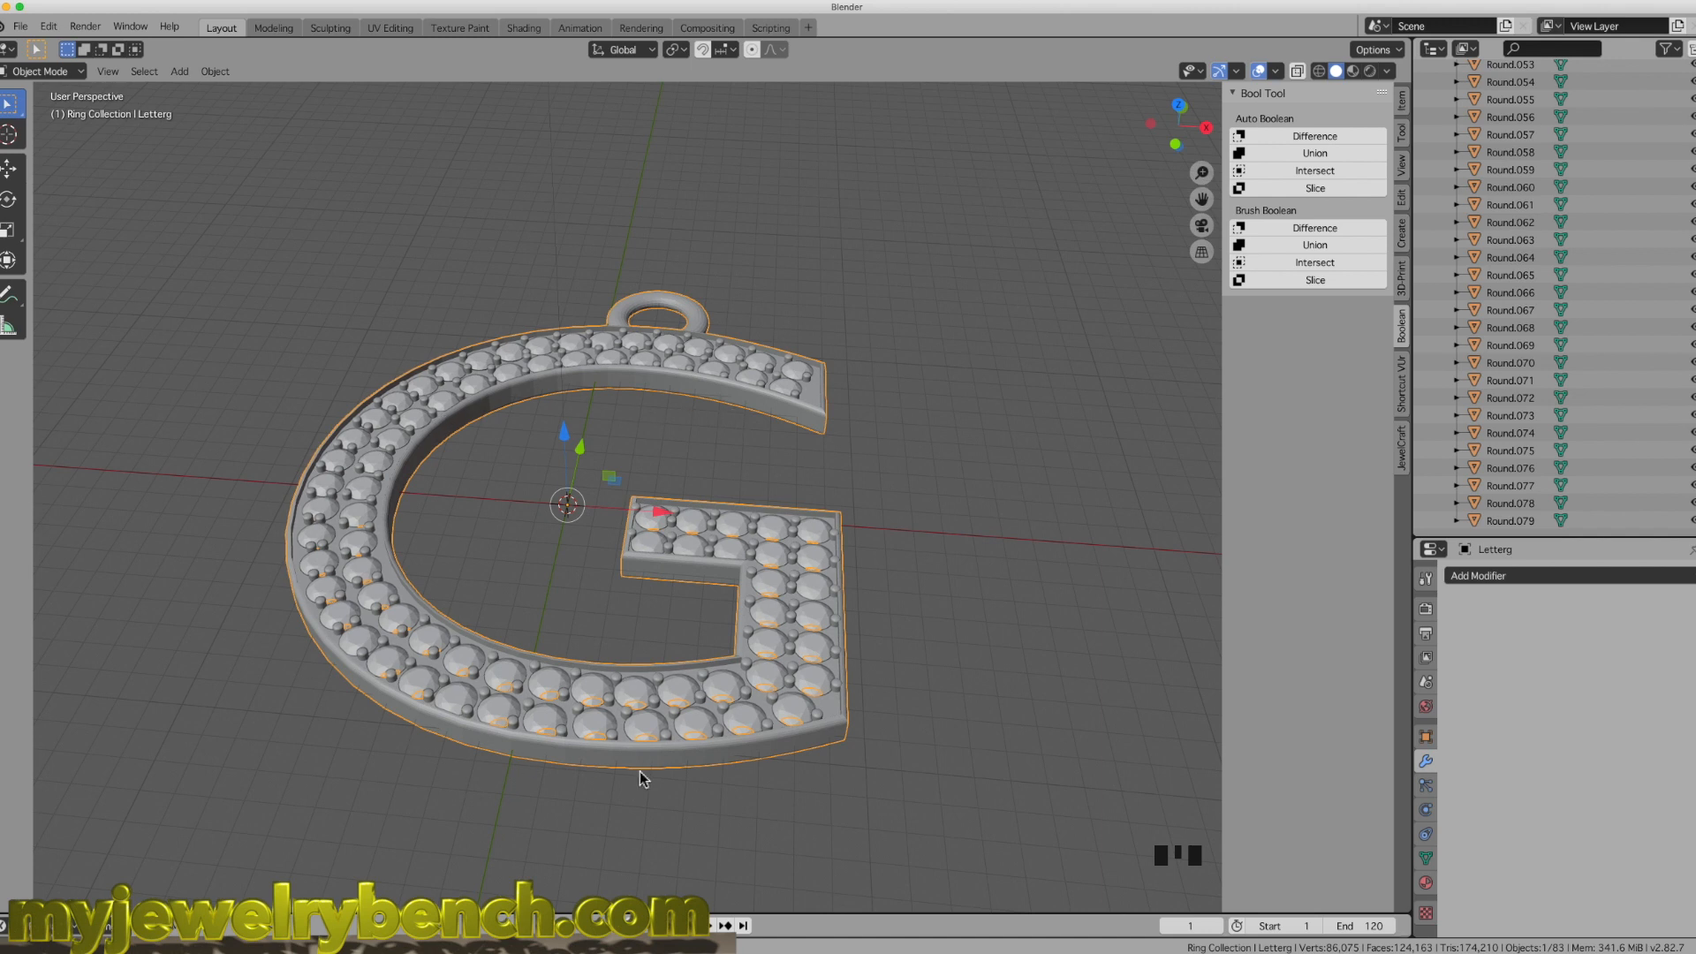
pyautogui.moveTo(539, 634); pyautogui.dragTo(552, 658, button='middle')
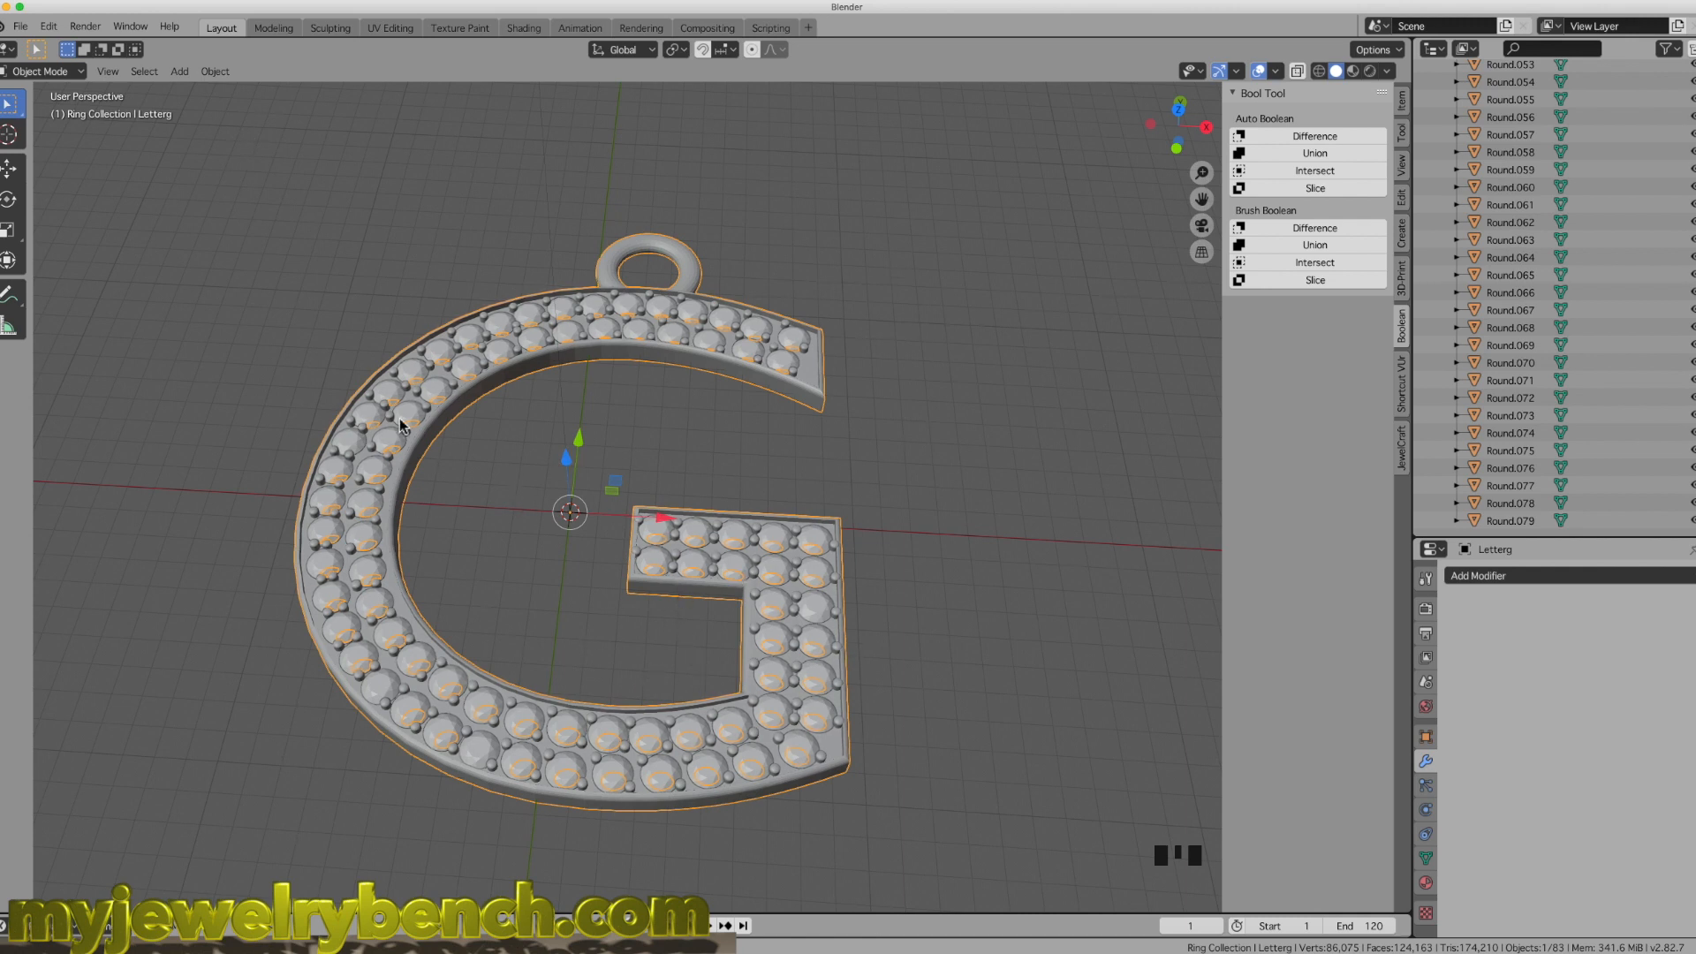
pyautogui.moveTo(532, 488); pyautogui.dragTo(539, 502, button='middle')
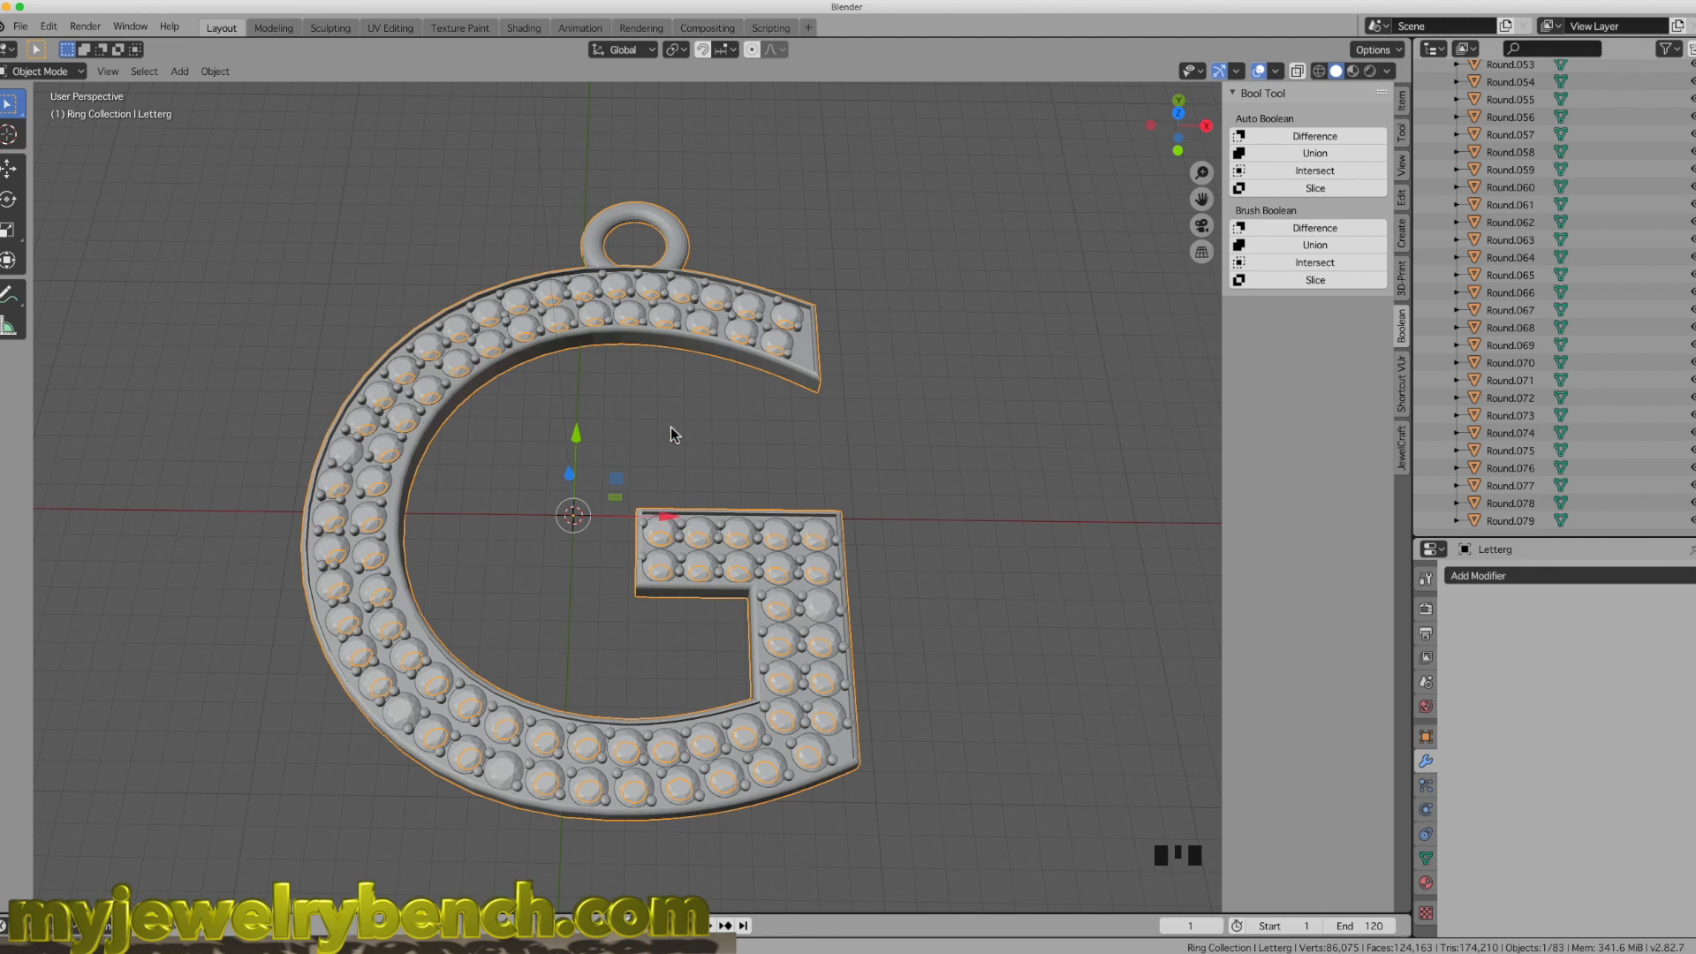
pyautogui.moveTo(619, 390); pyautogui.dragTo(617, 423, button='middle')
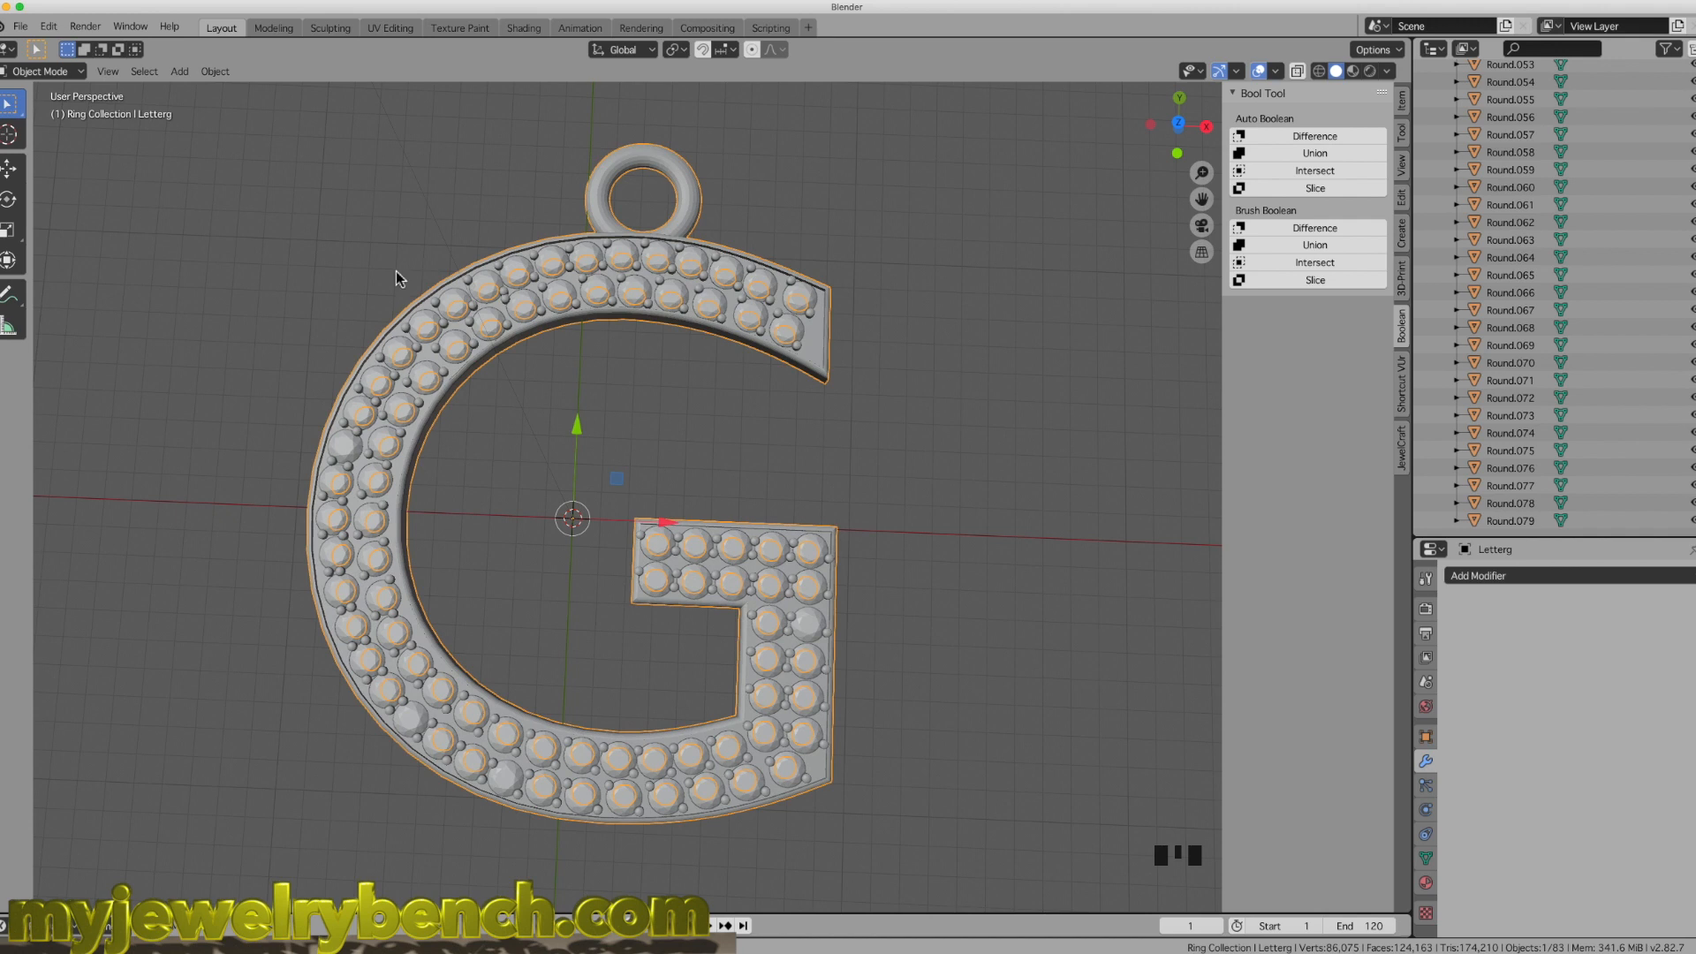
pyautogui.click(1376, 25)
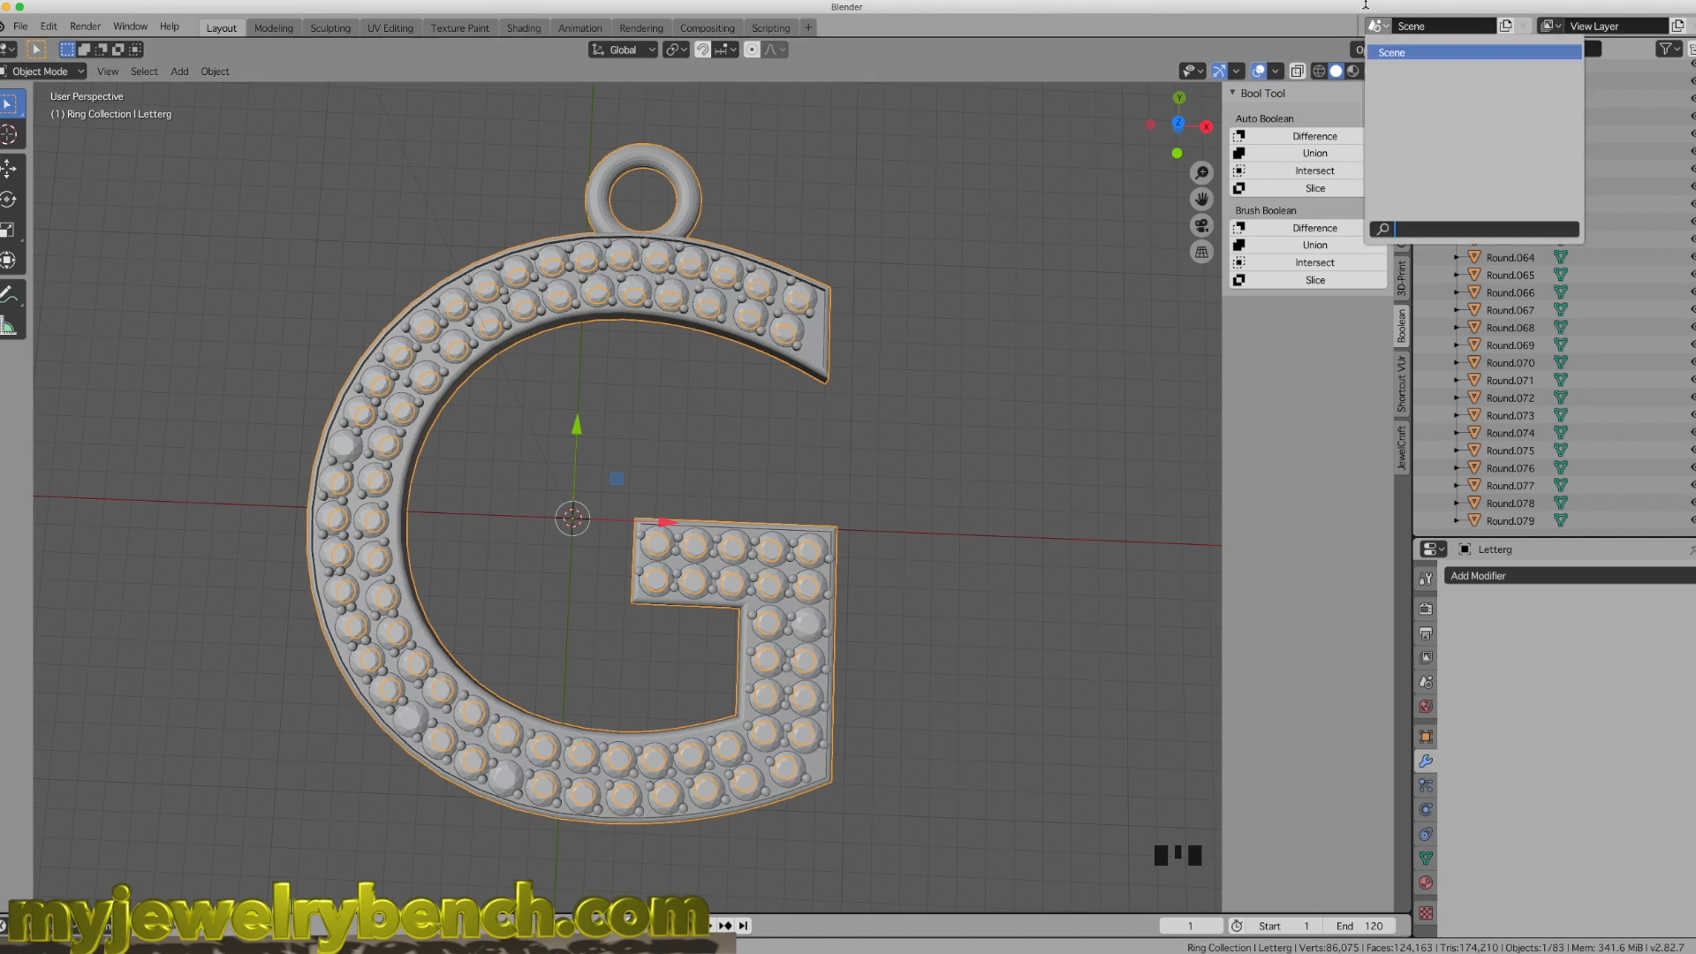